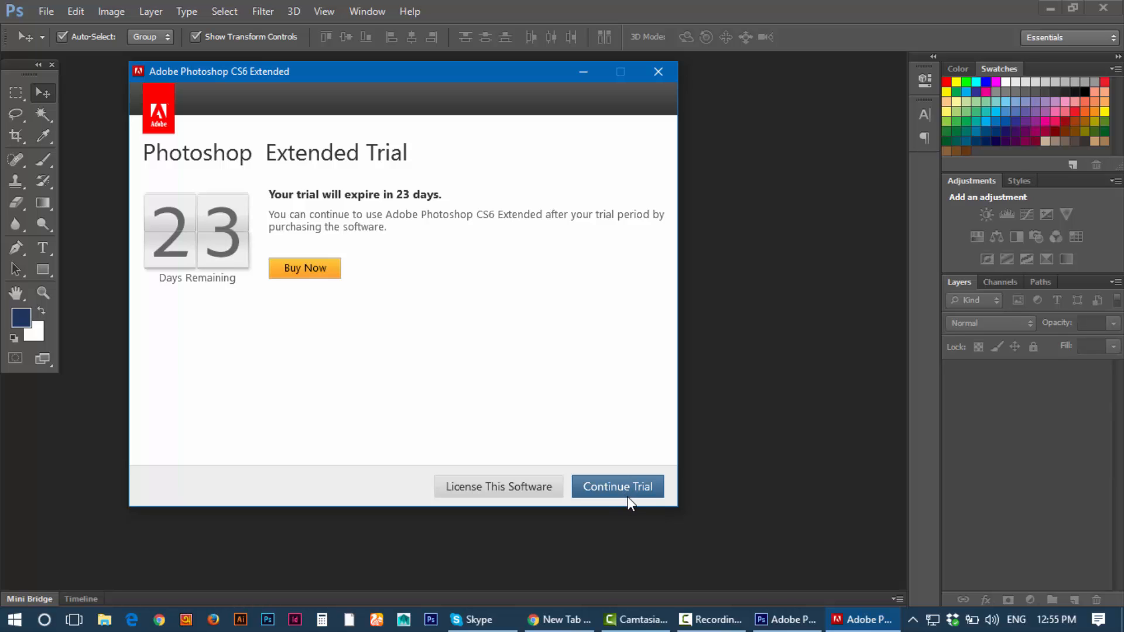
Step: Continue past the trial notice and bring up the File menu
left_click(627, 490)
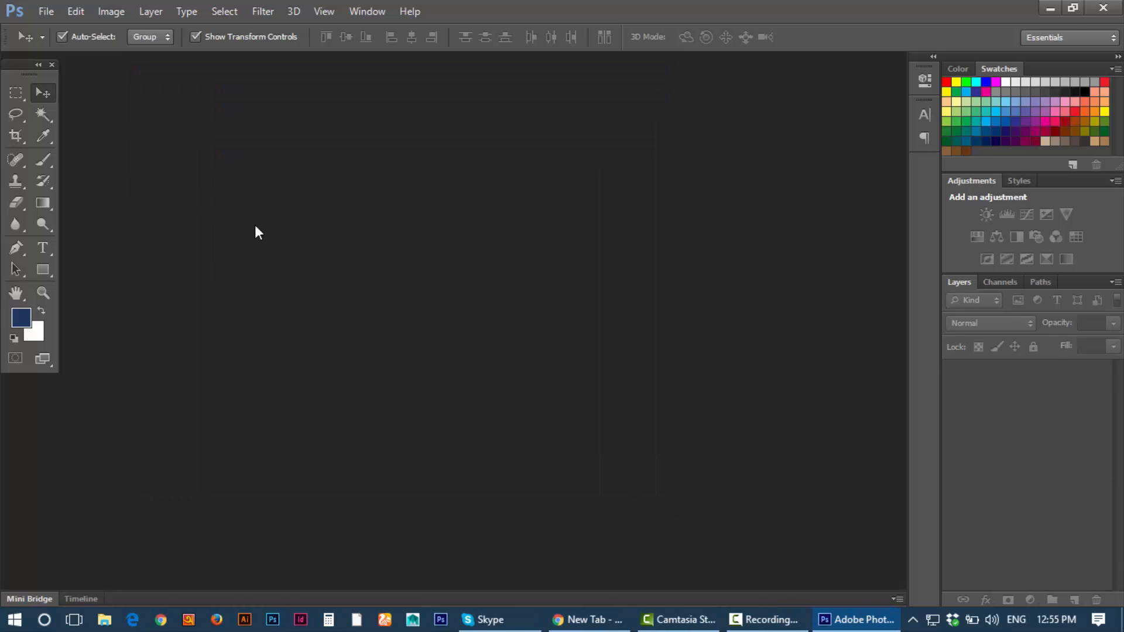
left_click(45, 12)
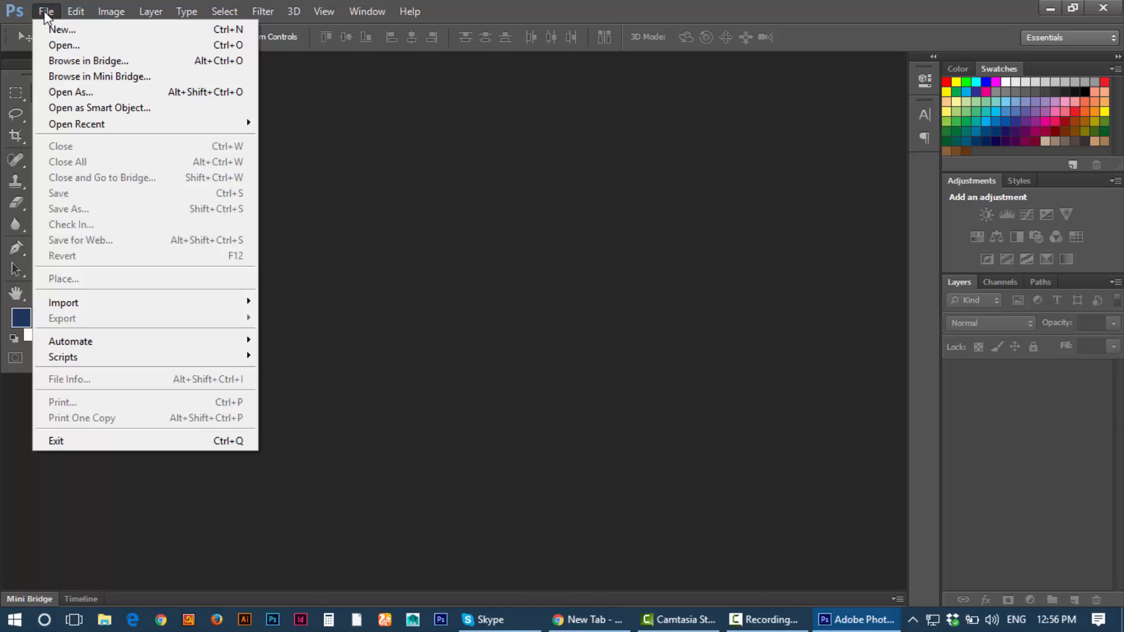
Step: Start a new document named 'BC Back' with its size units in inches
left_click(56, 30)
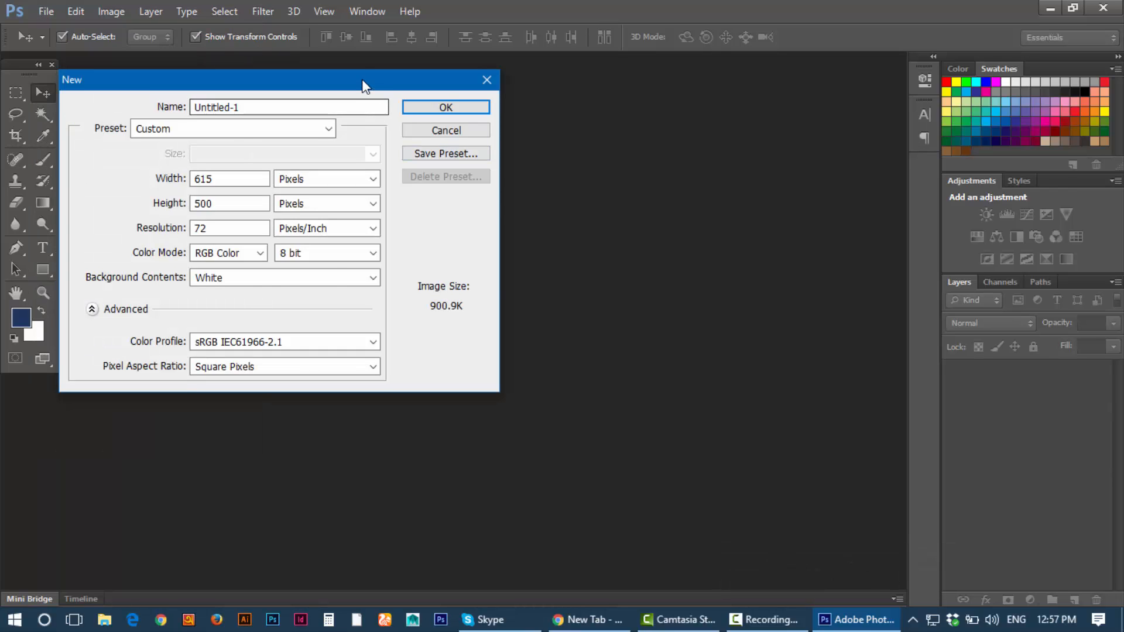
left_click_drag(363, 85, 488, 89)
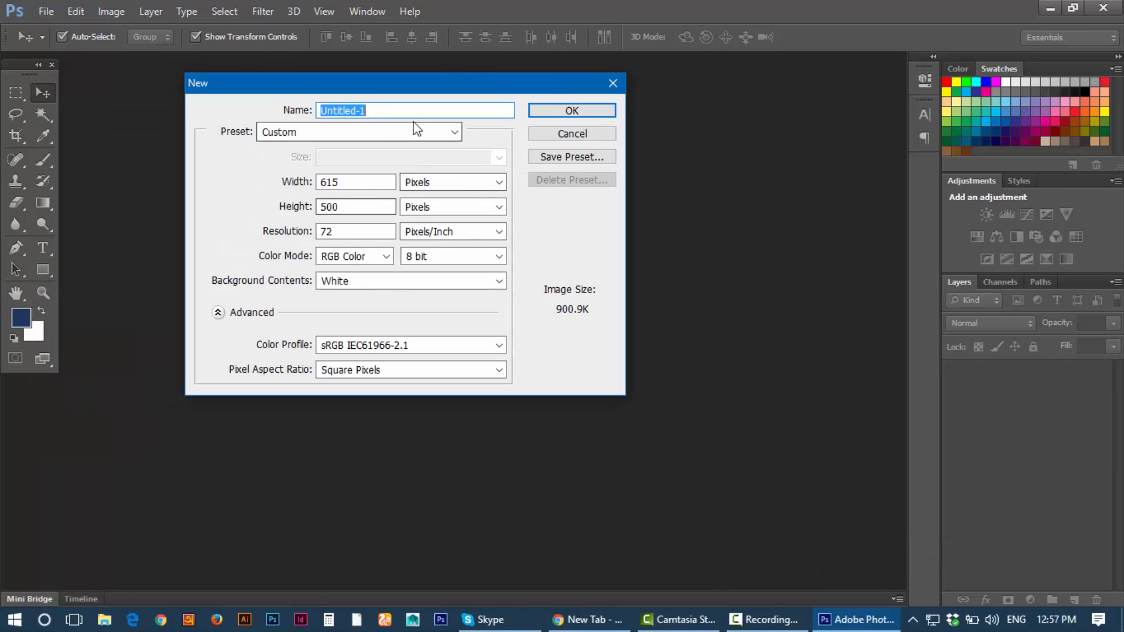
type("BC ")
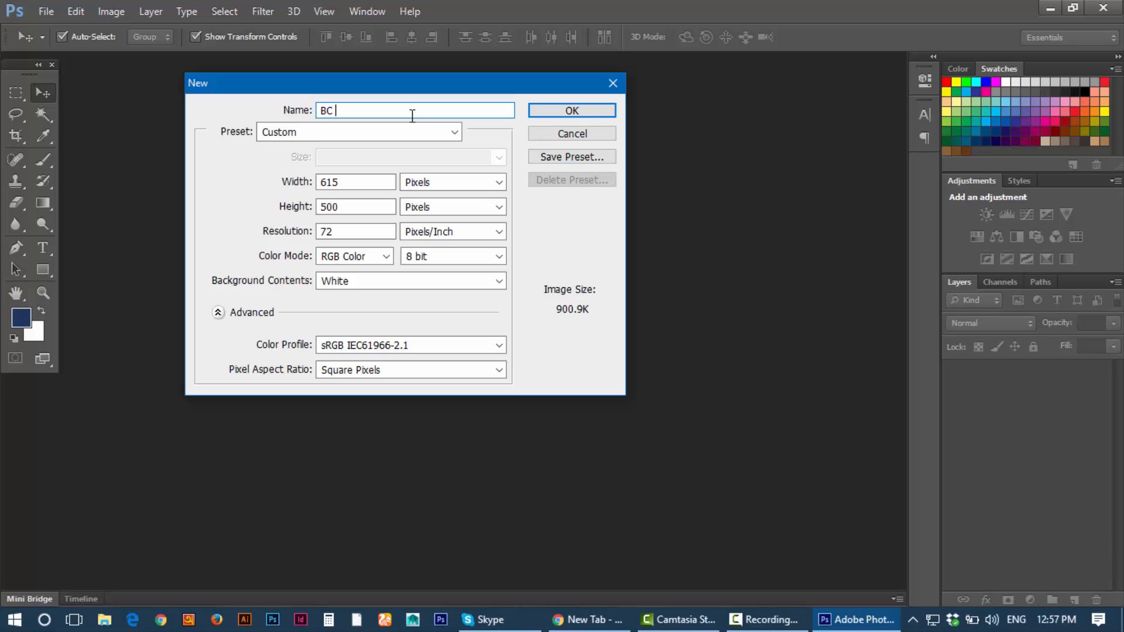
type("Back")
mouse_move(391, 83)
left_mouse_down()
mouse_move(360, 116)
mouse_move(390, 96)
left_mouse_up()
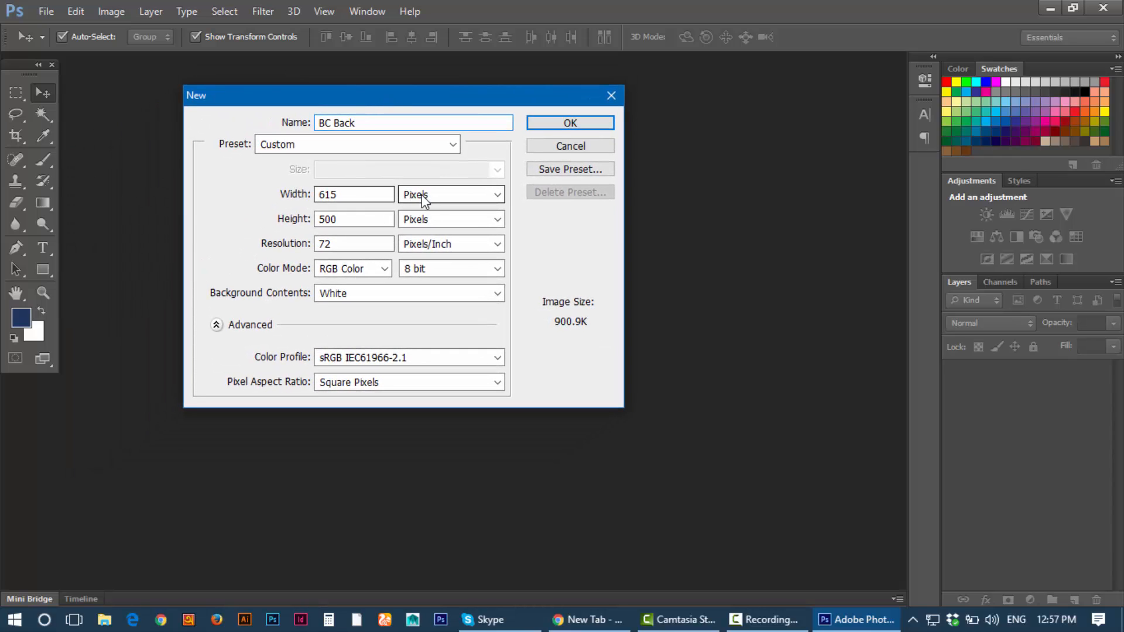
left_click(452, 195)
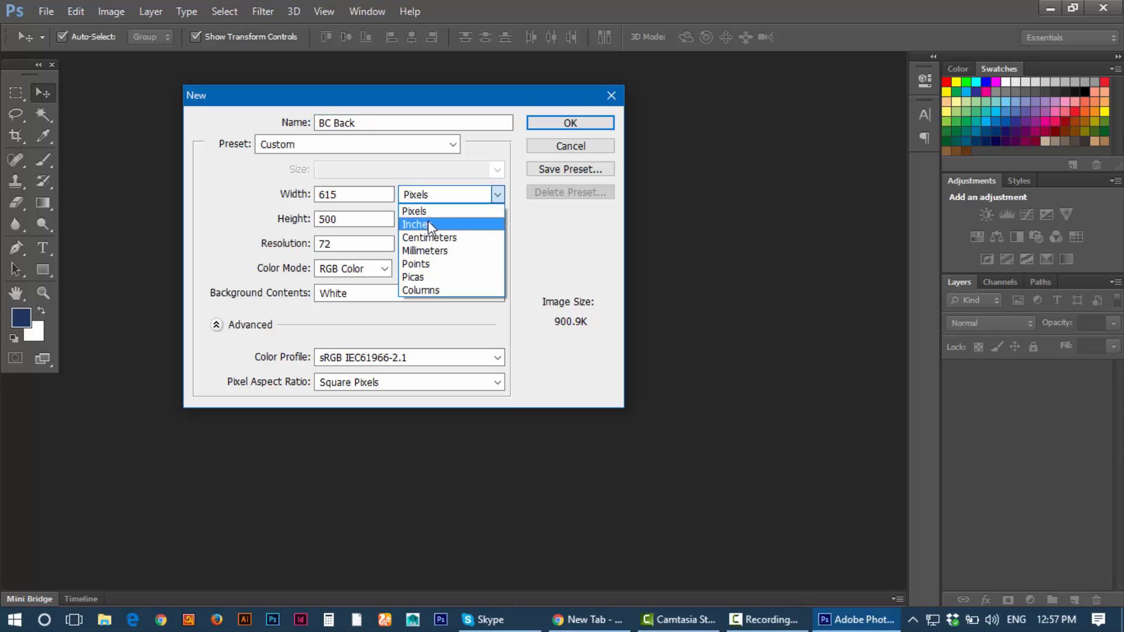
left_click(427, 222)
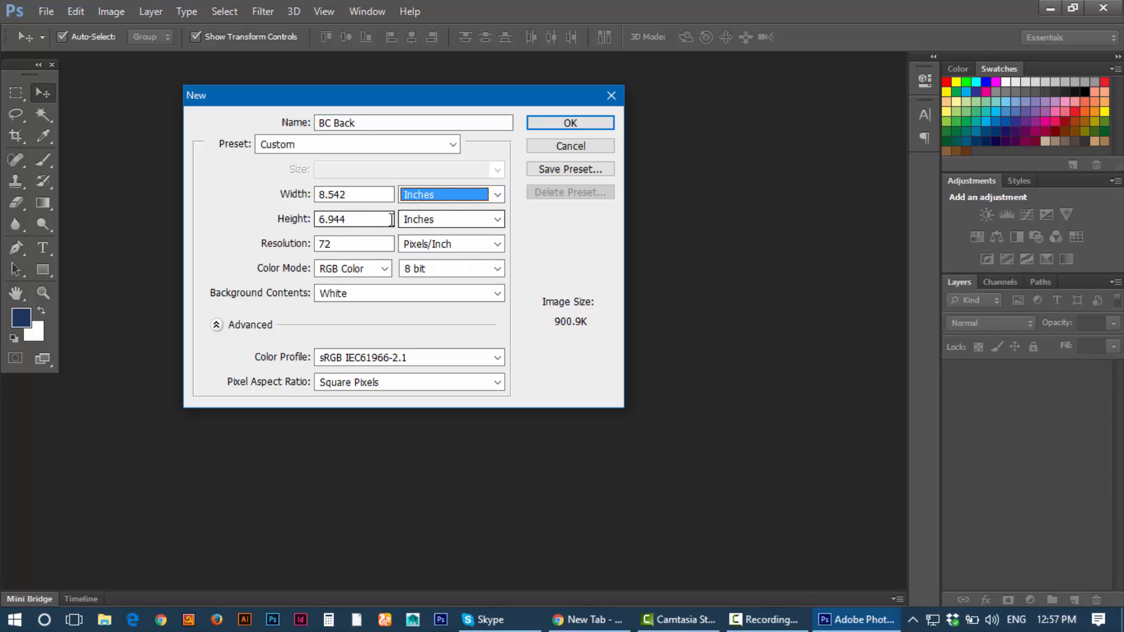
left_click_drag(378, 194, 197, 193)
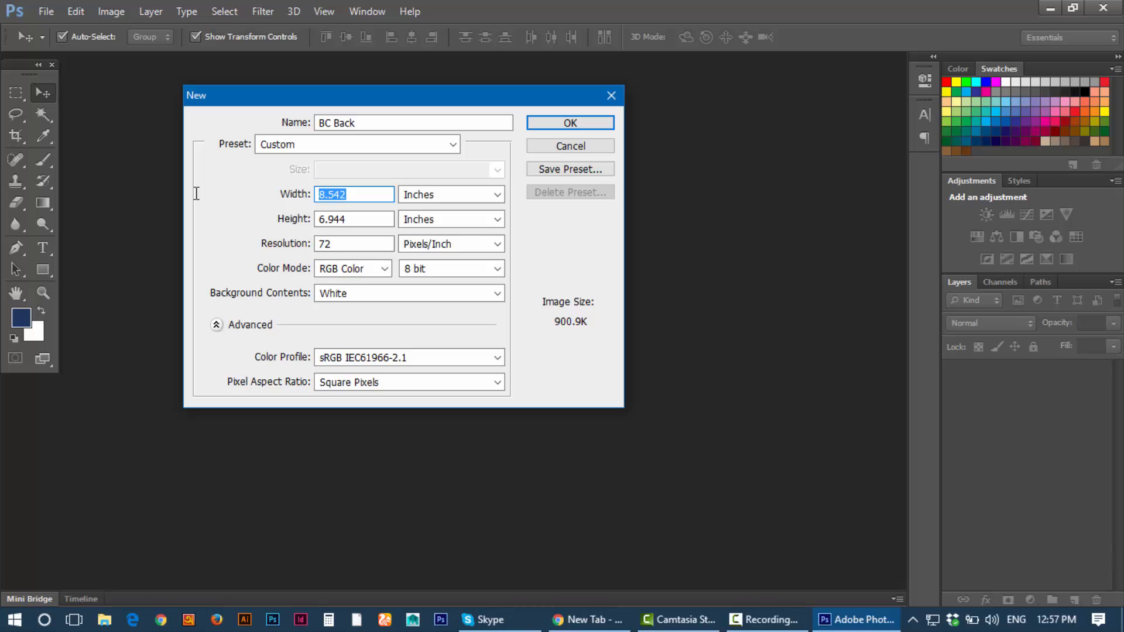
Step: Make it 3.25 × 1.75 inches at 300 ppi in CMYK and create it
left_click_drag(302, 93, 282, 143)
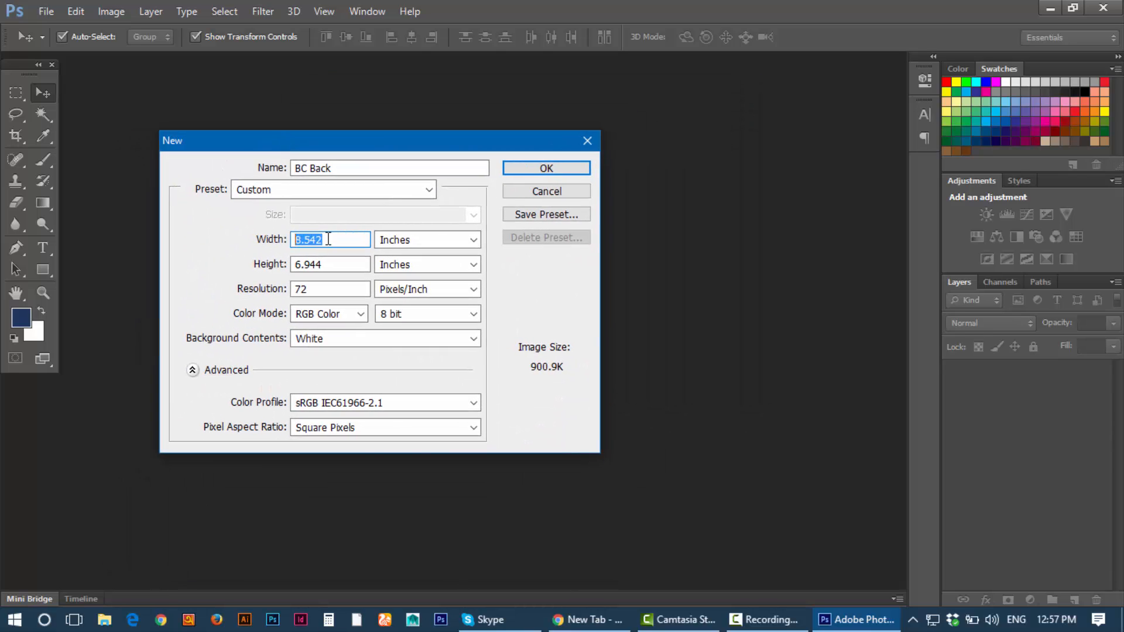
type("3.25")
key("Tab")
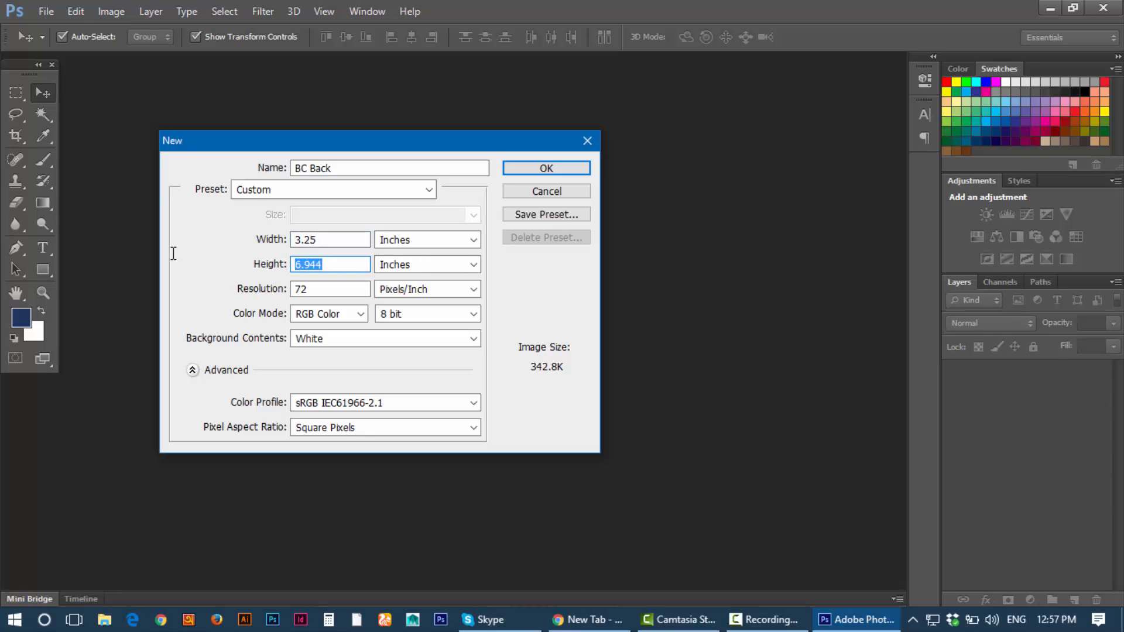
type("1.75")
key("Tab")
type("300")
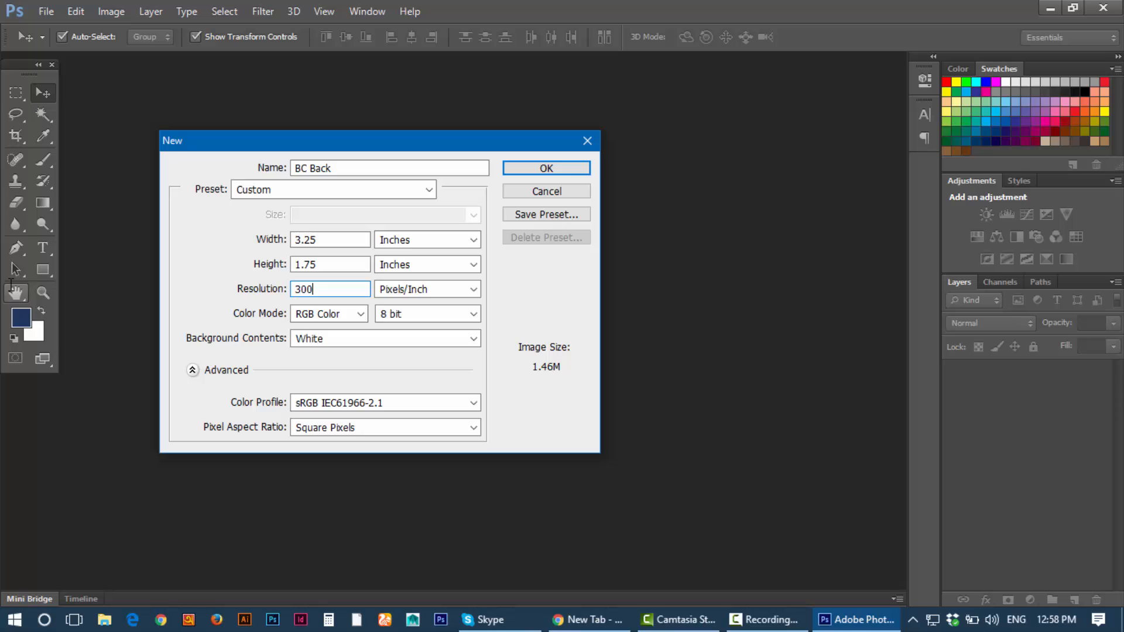
left_click(306, 317)
left_click(333, 372)
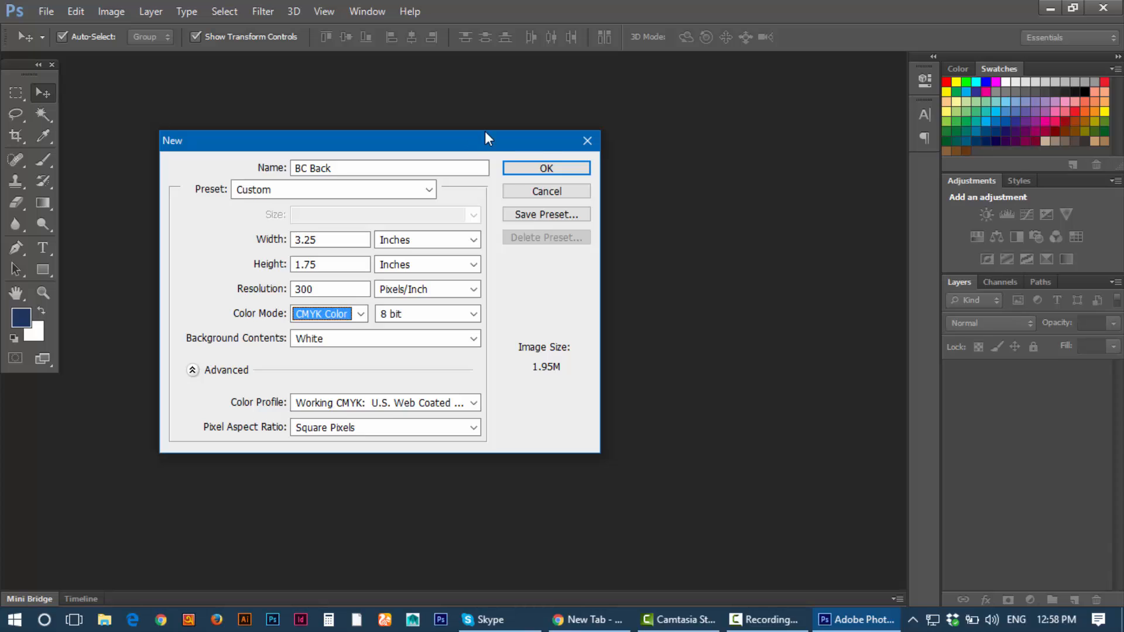
left_click_drag(486, 134, 534, 109)
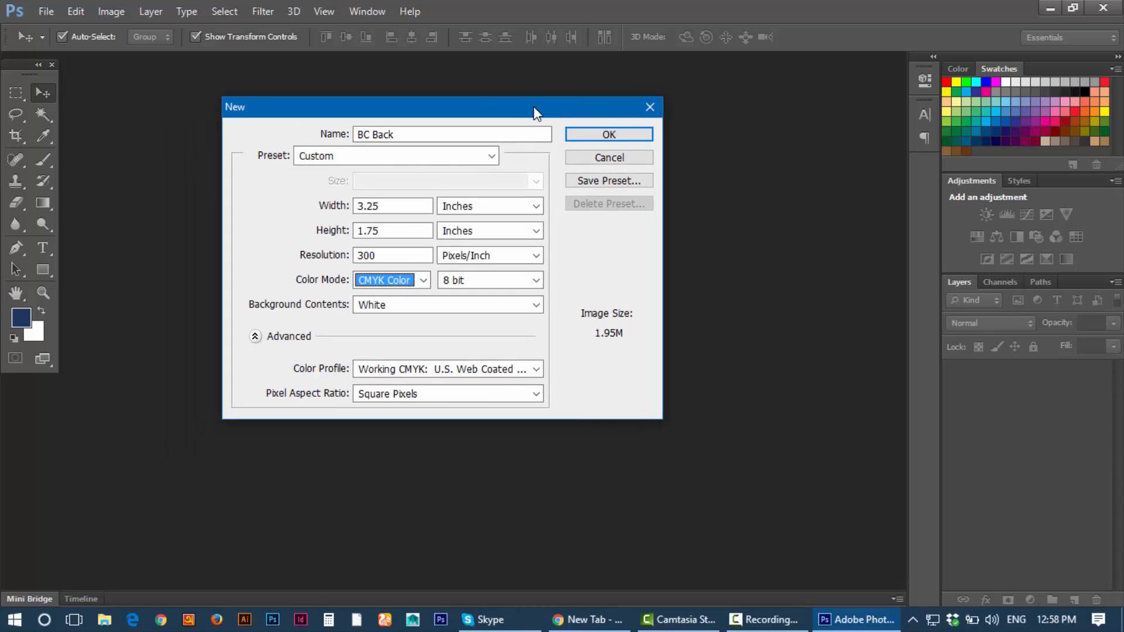
left_click(610, 128)
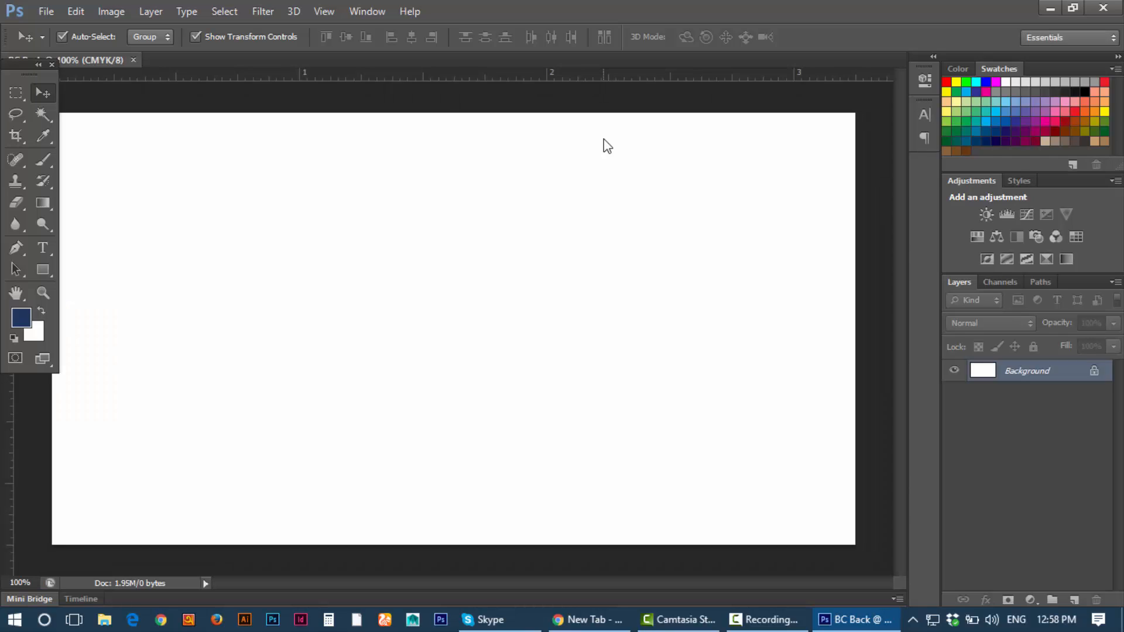
left_click(117, 12)
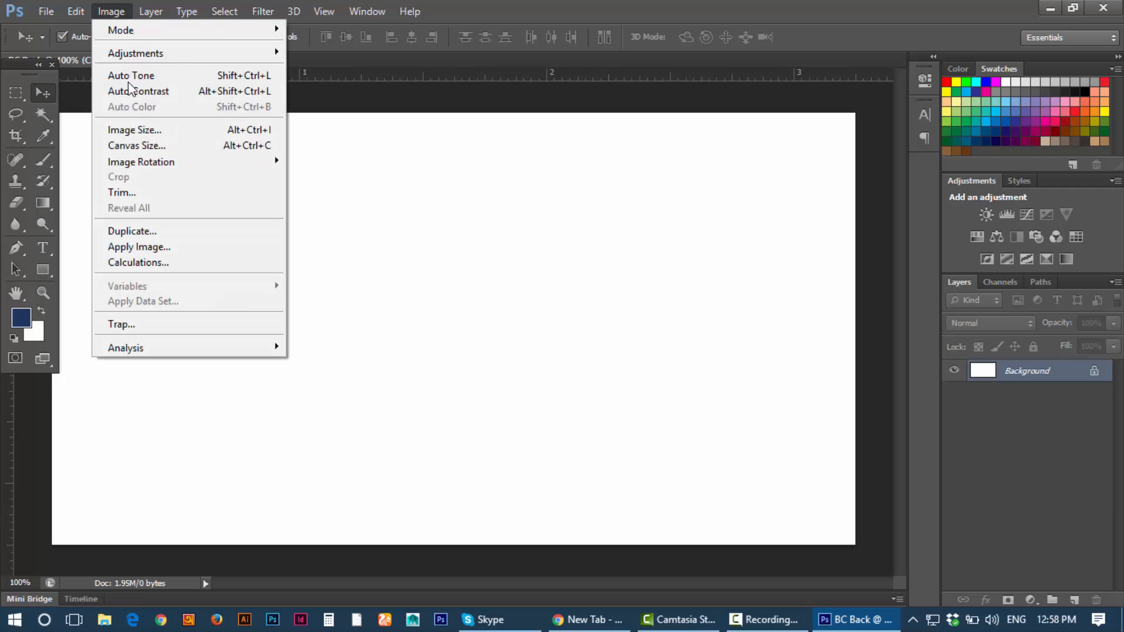
left_click(132, 125)
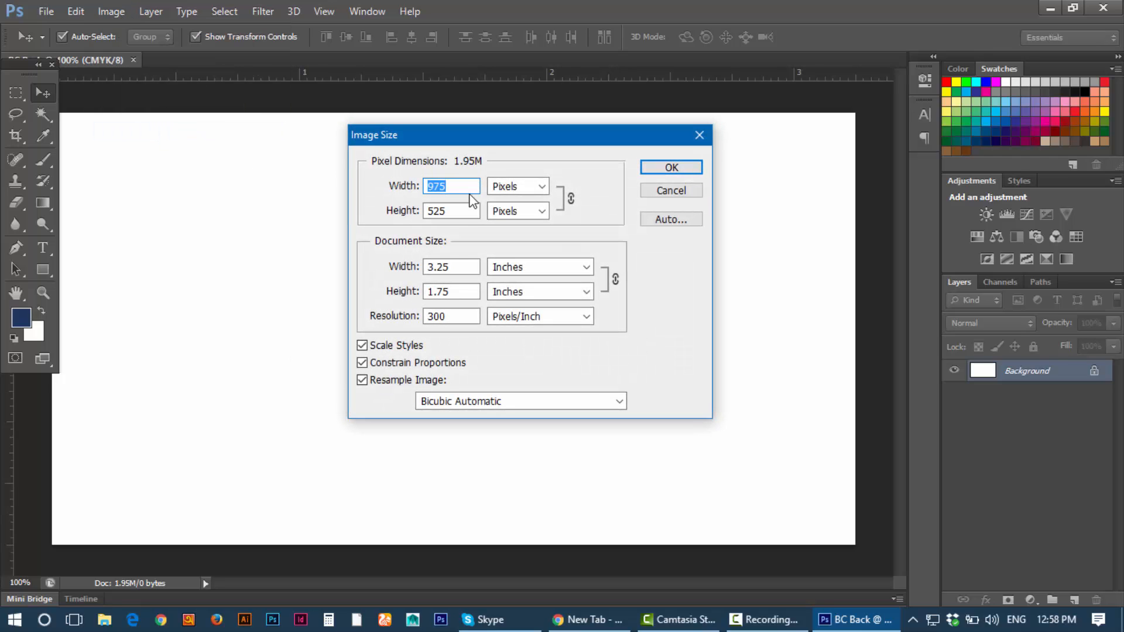
double_click(434, 267)
double_click(460, 293)
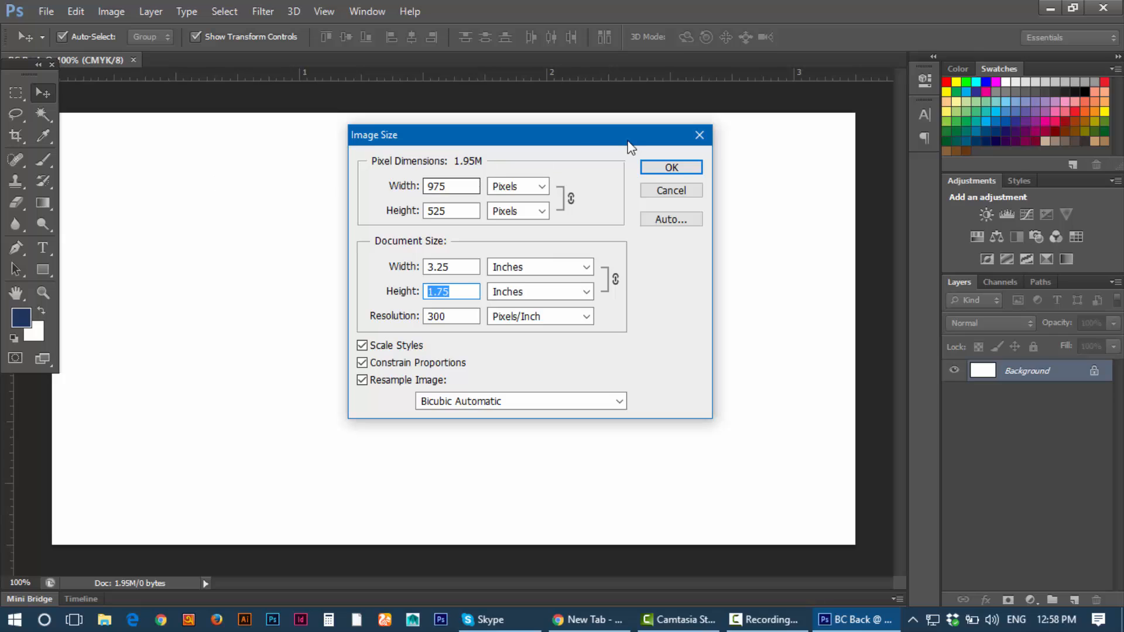
left_click(696, 131)
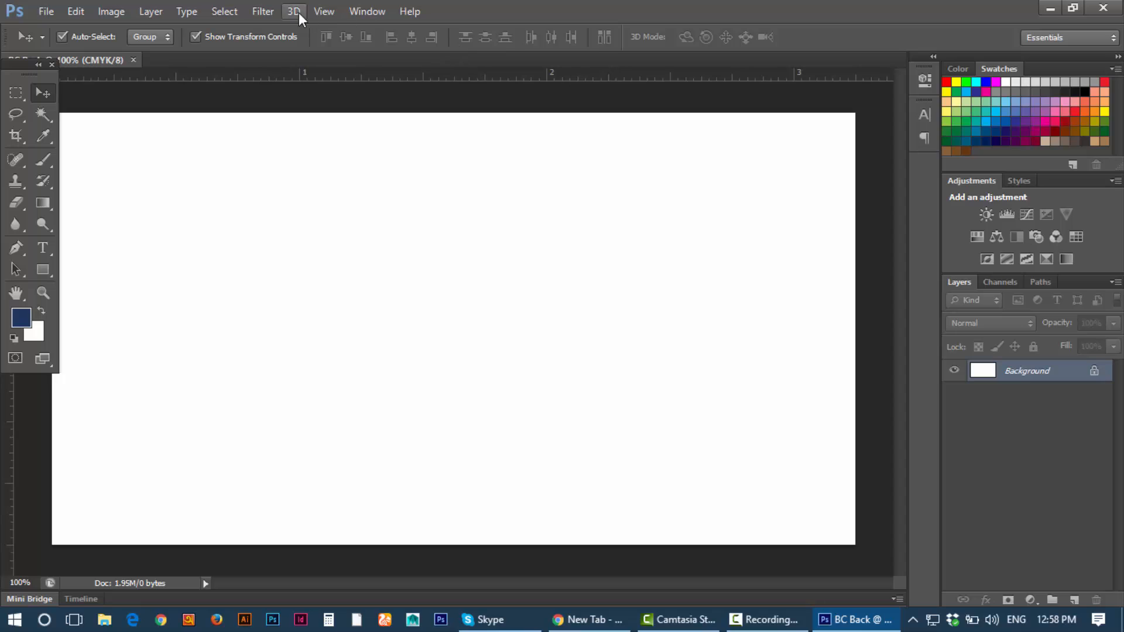
left_click(324, 11)
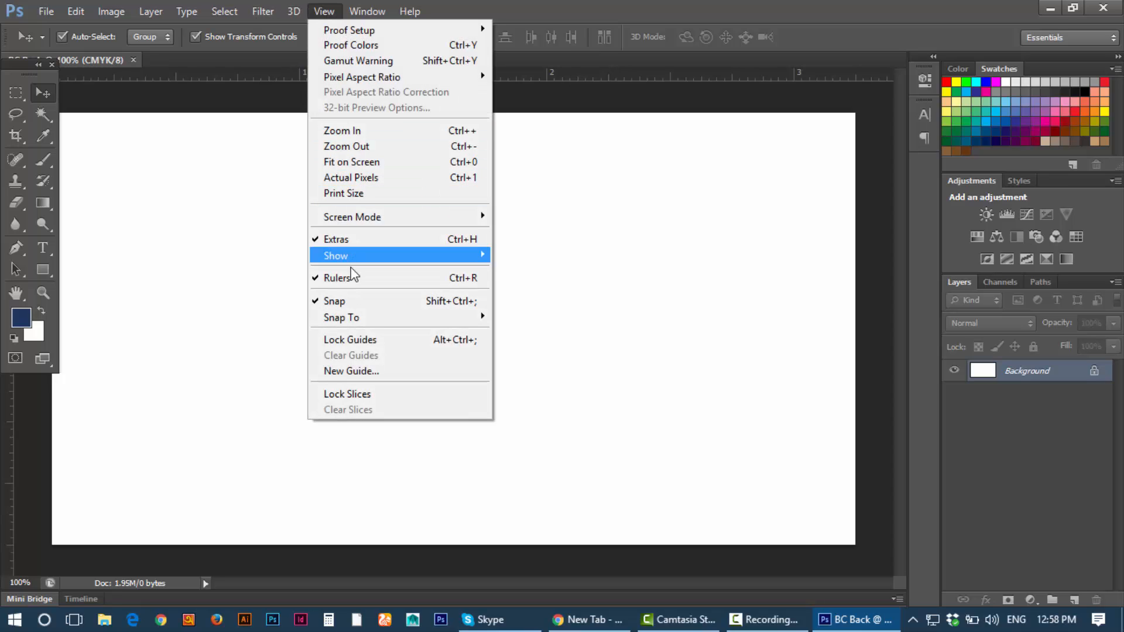
left_click(352, 277)
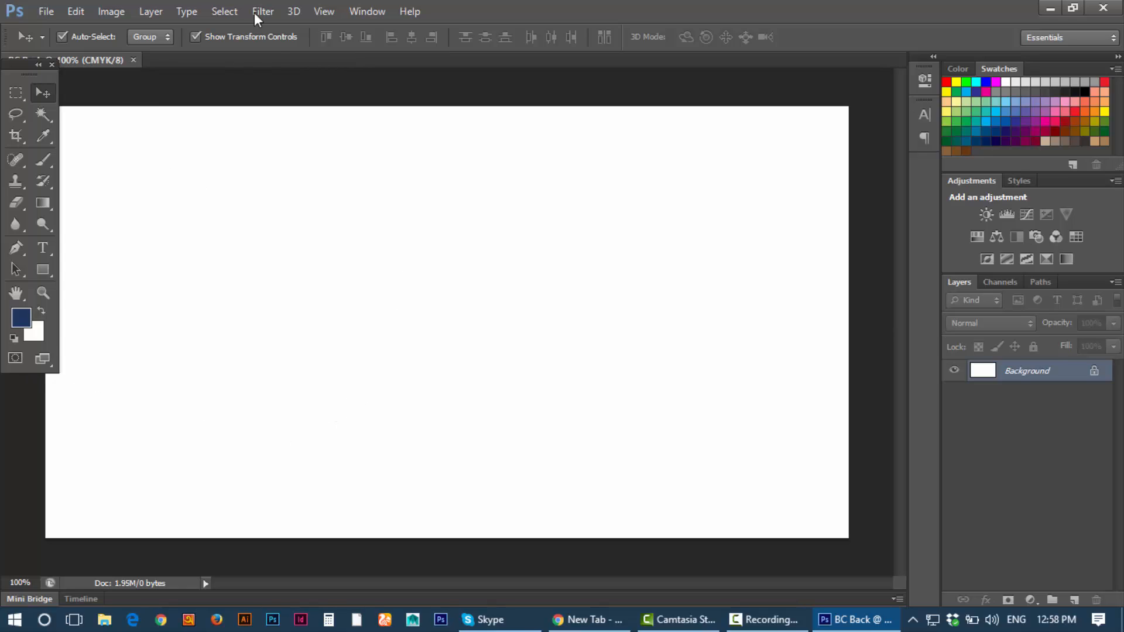
left_click(324, 11)
left_click(345, 277)
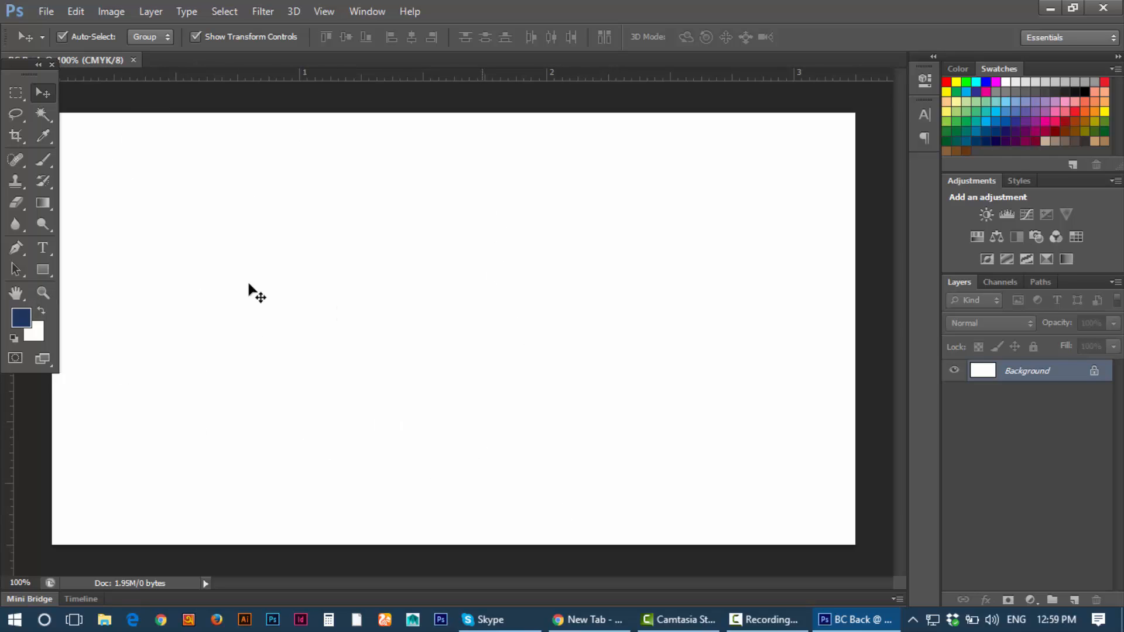
left_click(341, 11)
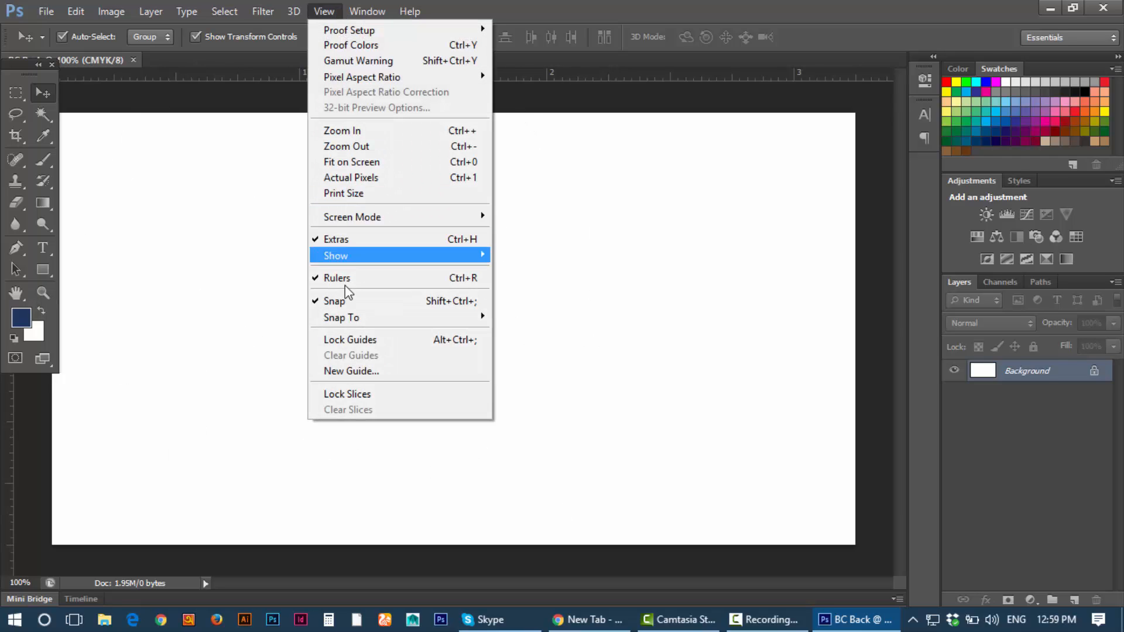
left_click(816, 255)
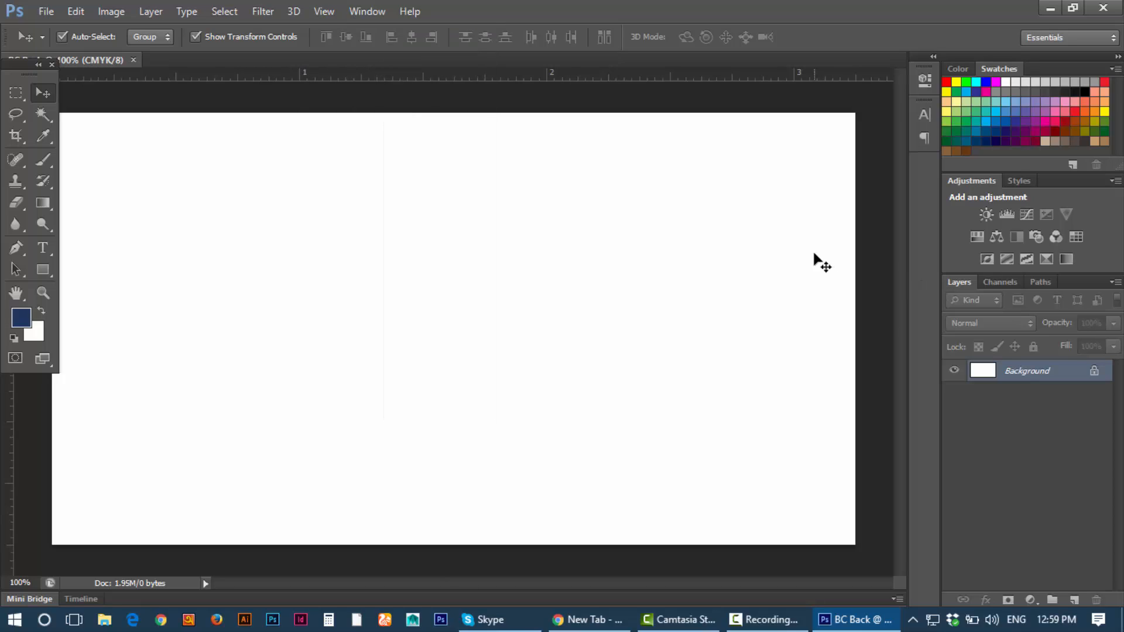
key("ctrl+r")
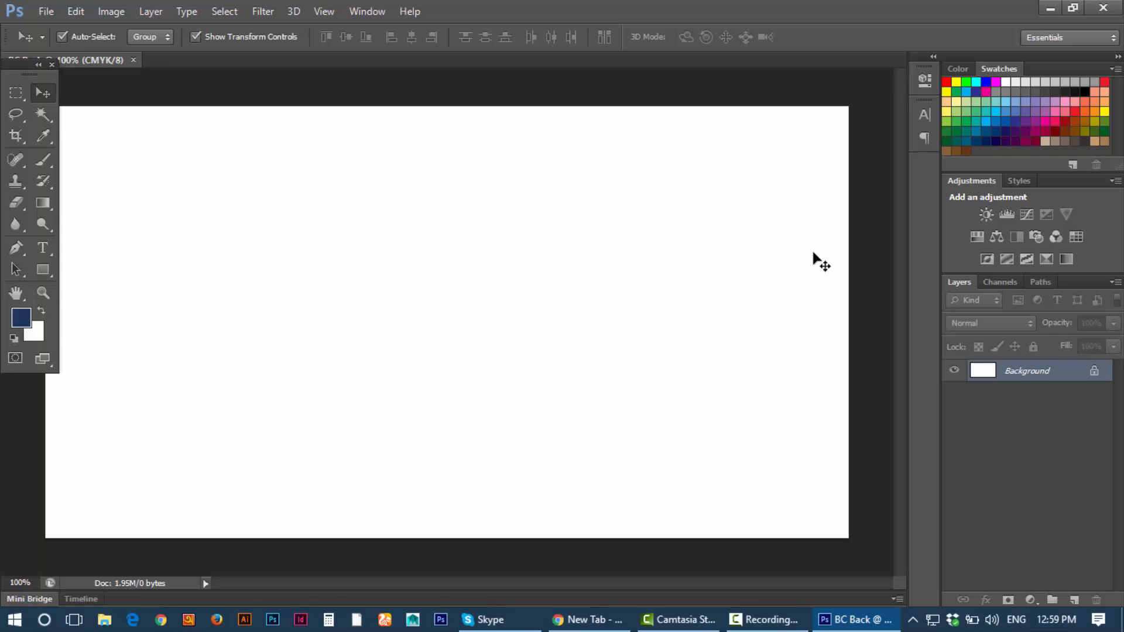
key("ctrl+r")
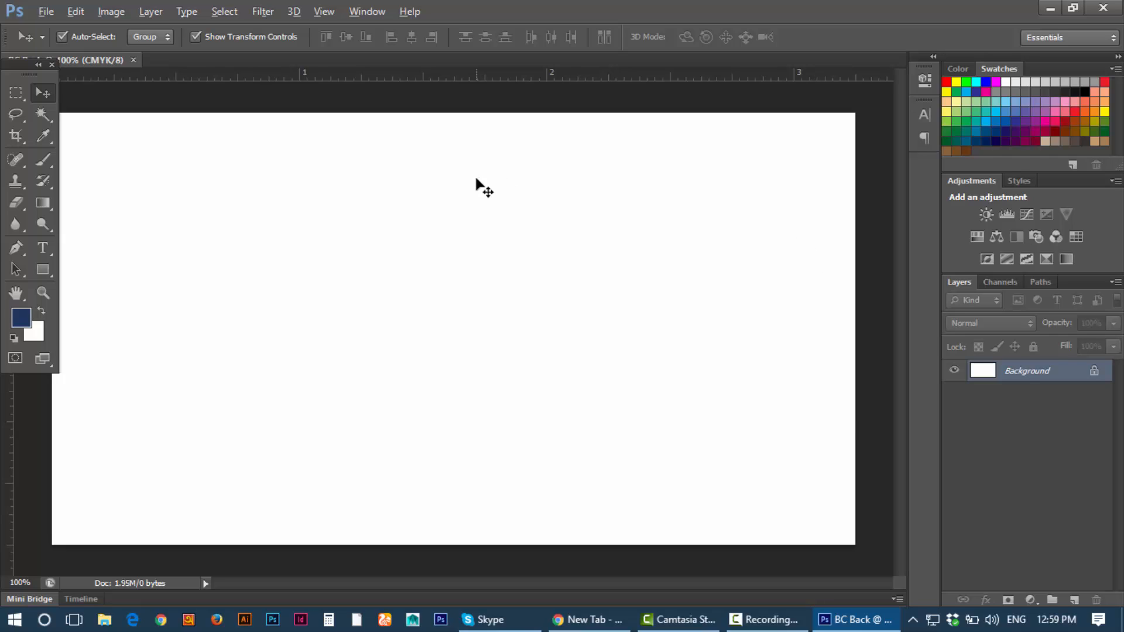
scroll(479, 185, "down", 2)
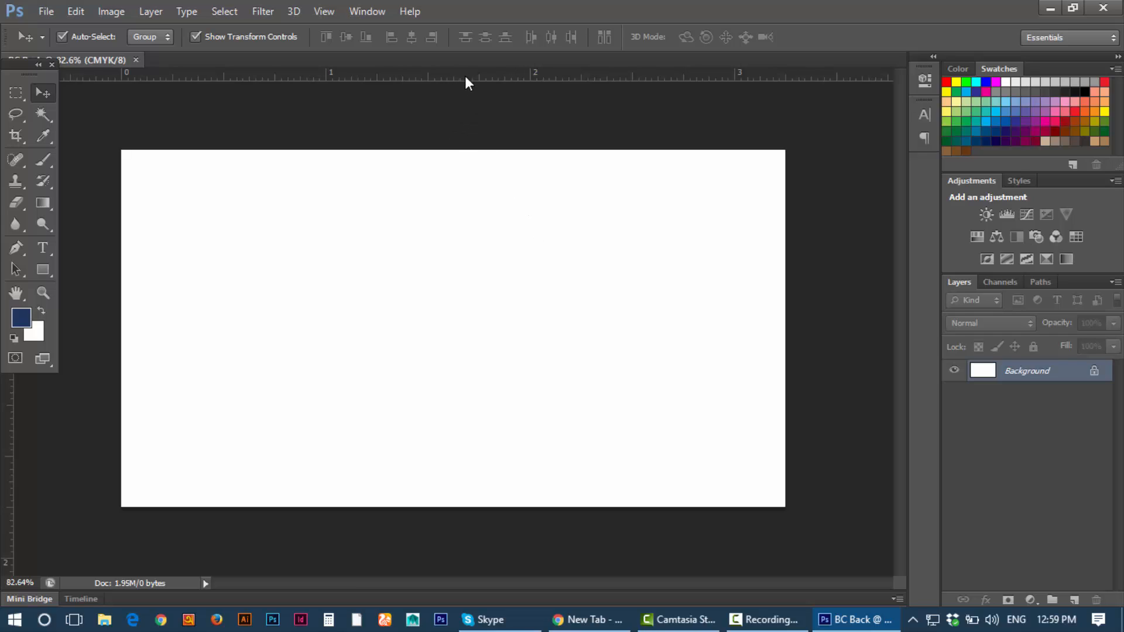
Step: Drag guides onto the top, bottom, left and right edges of the canvas
left_click_drag(464, 77, 467, 150)
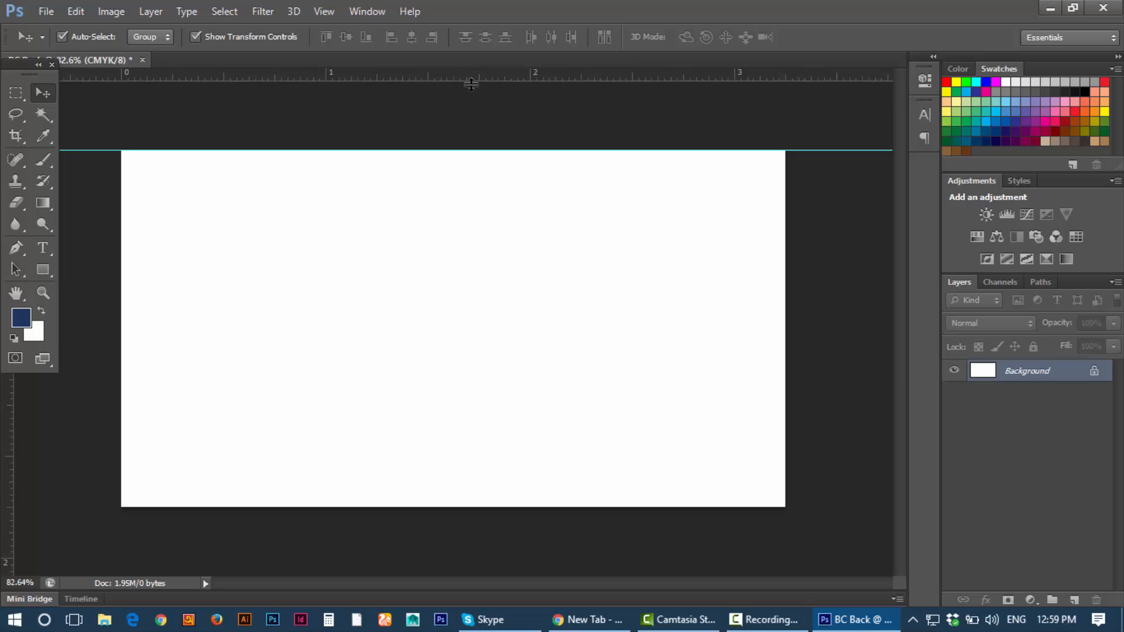
left_click_drag(472, 84, 454, 502)
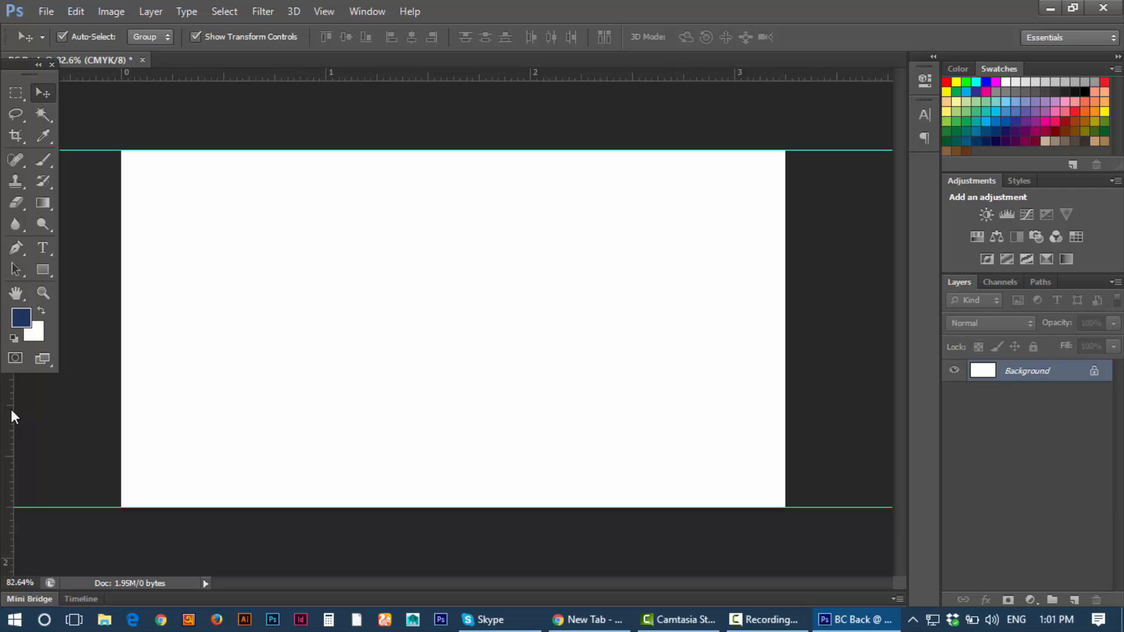
left_click_drag(11, 410, 785, 504)
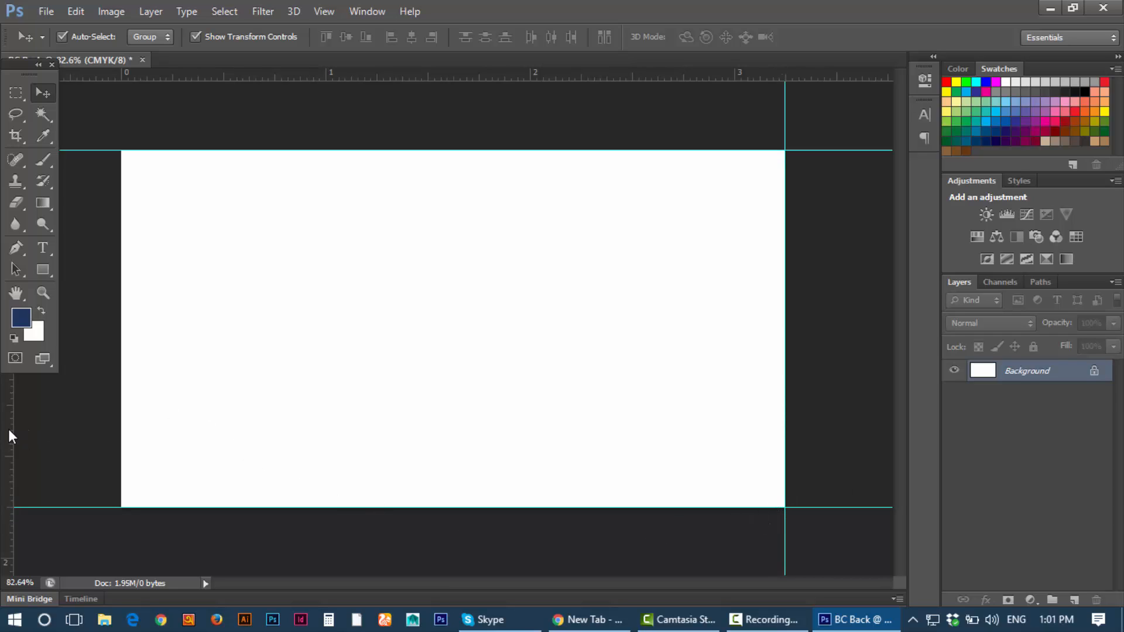
left_click_drag(9, 432, 122, 432)
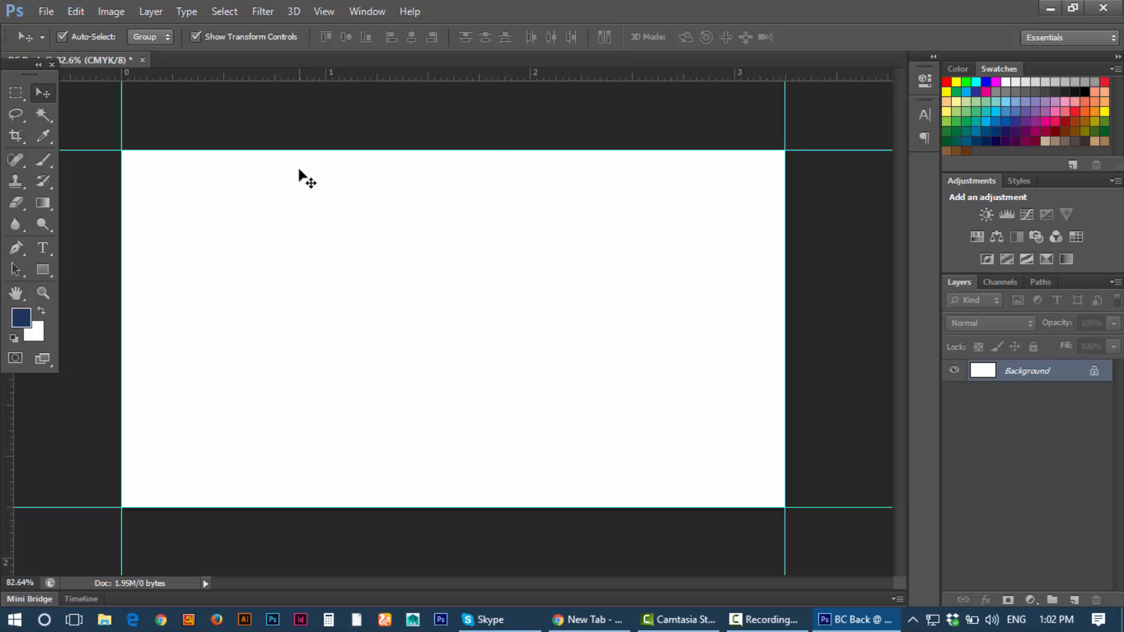
Step: Open the Image menu to reach Canvas Size
left_click(20, 96)
left_click(46, 96)
scroll(178, 121, "down", 3)
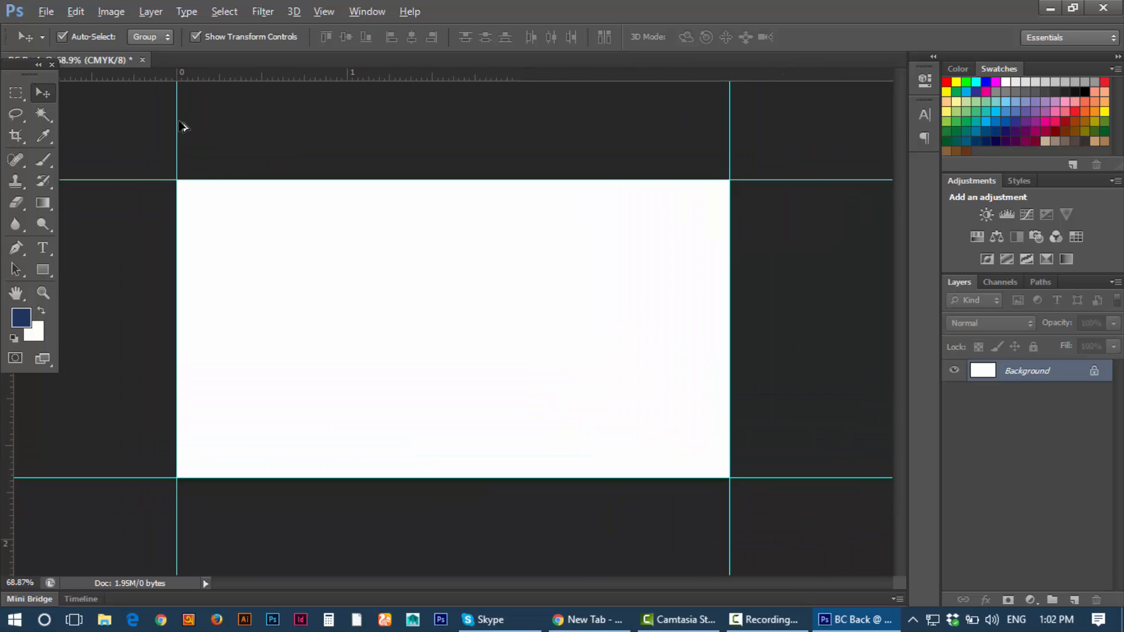
scroll(183, 126, "up", 1)
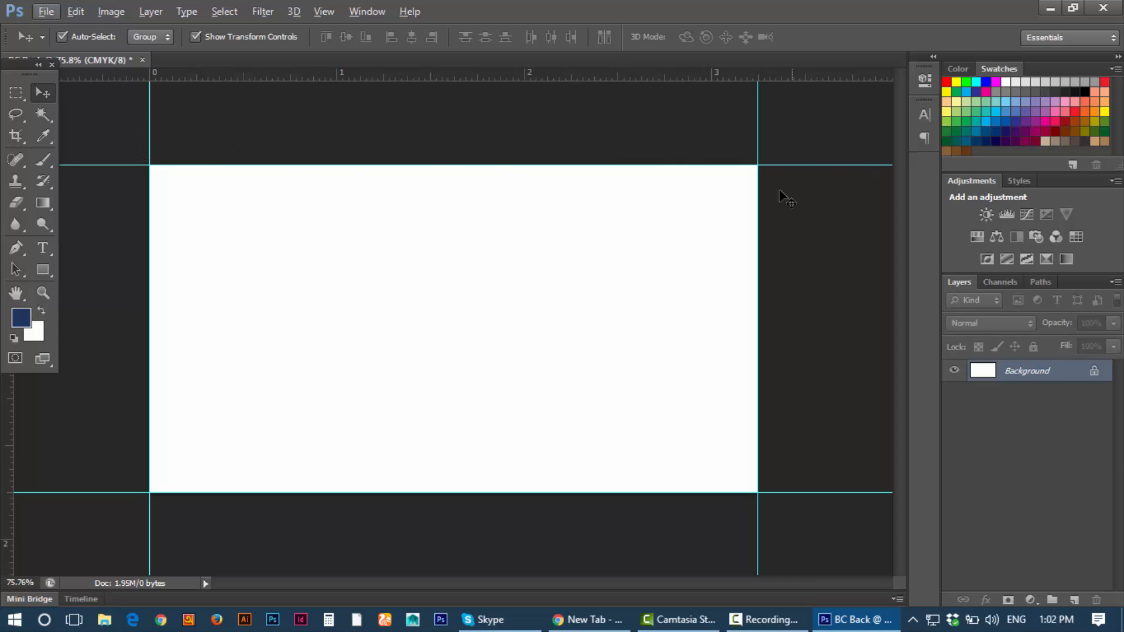
left_click(103, 11)
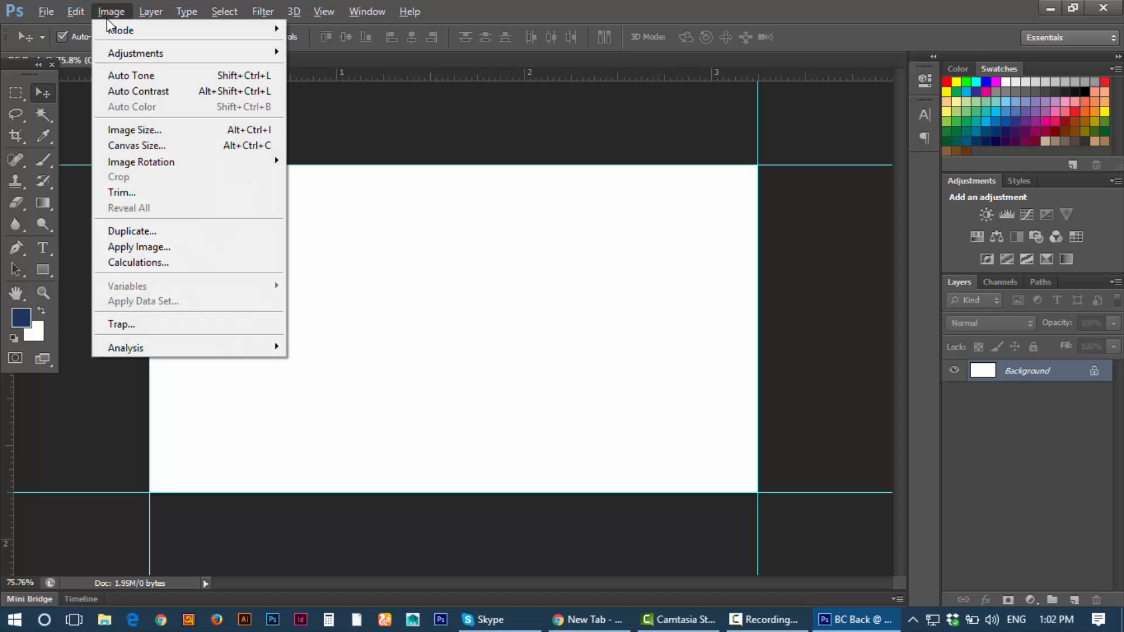
Step: In Canvas Size, set width 3.50 and height 2 inches, then apply
left_click(145, 142)
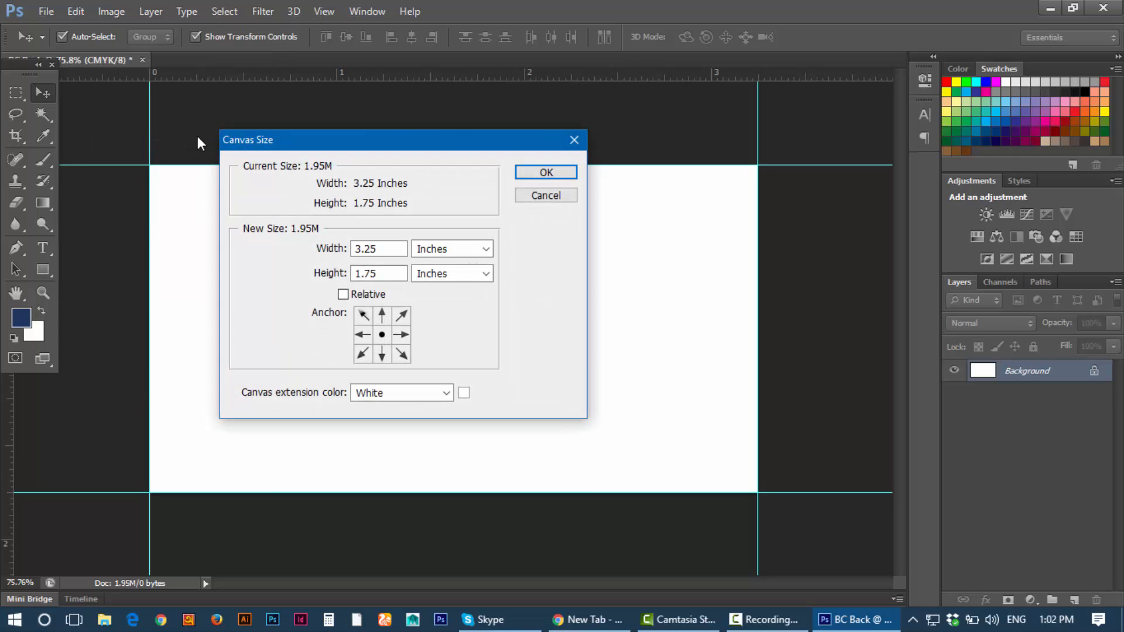
left_click_drag(403, 144, 444, 117)
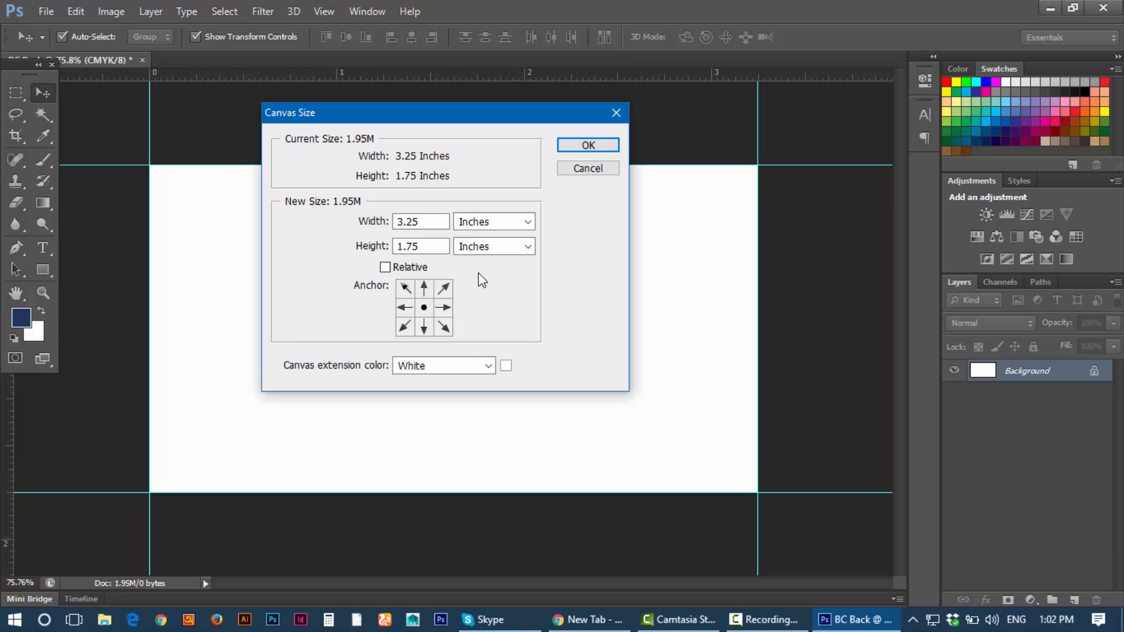
left_click(431, 221)
left_click_drag(423, 222, 408, 221)
left_click(430, 220)
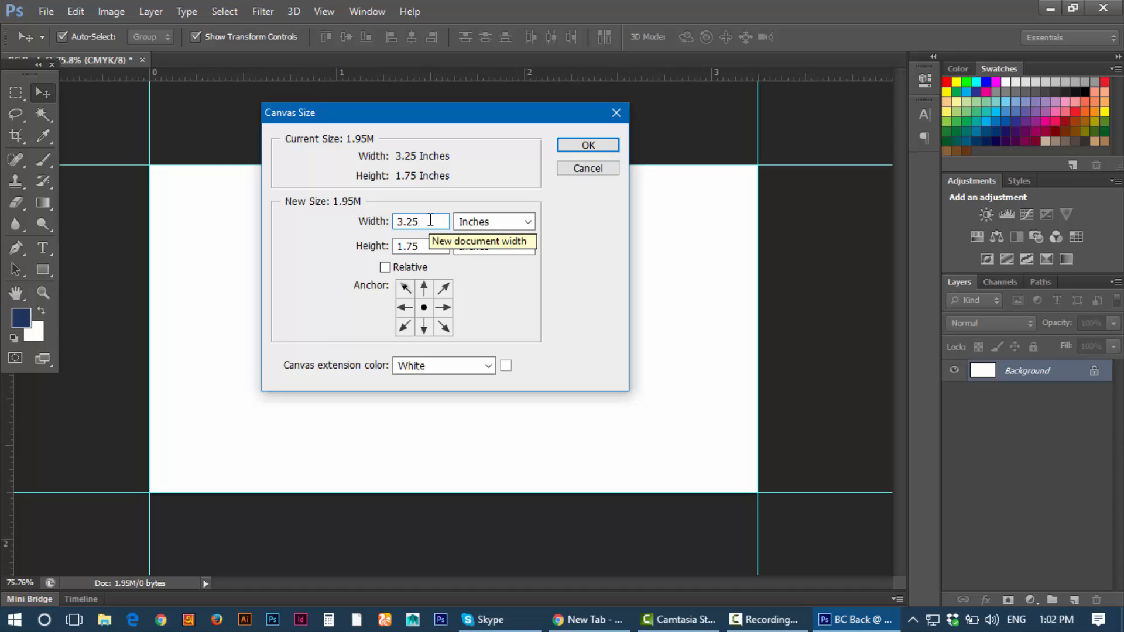
key("BackSpace")
key("BackSpace")
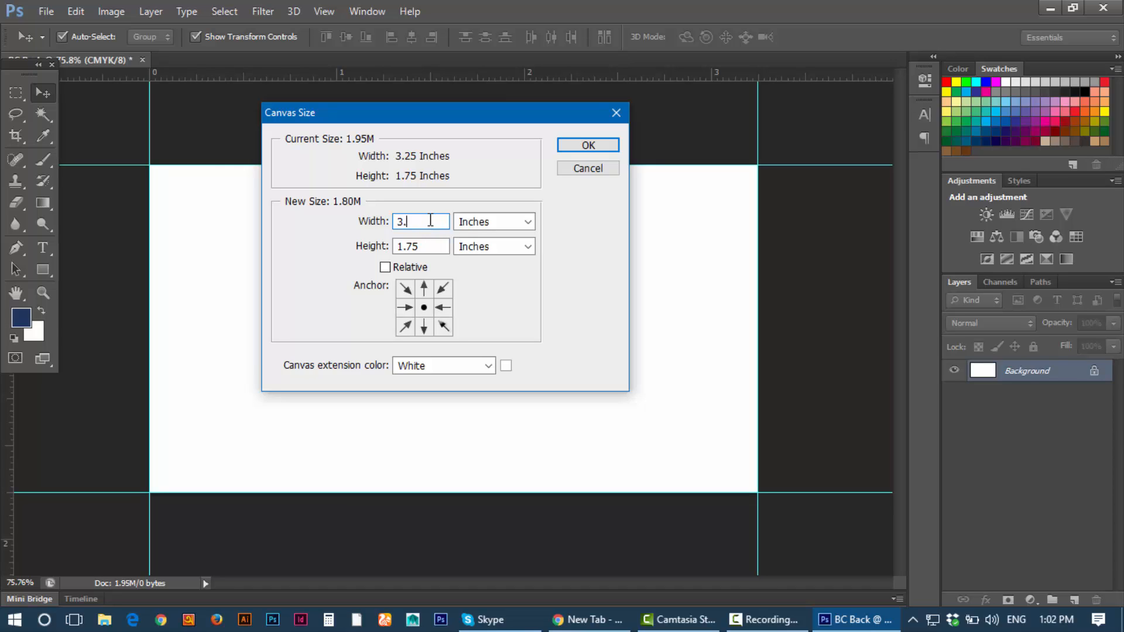
type("50")
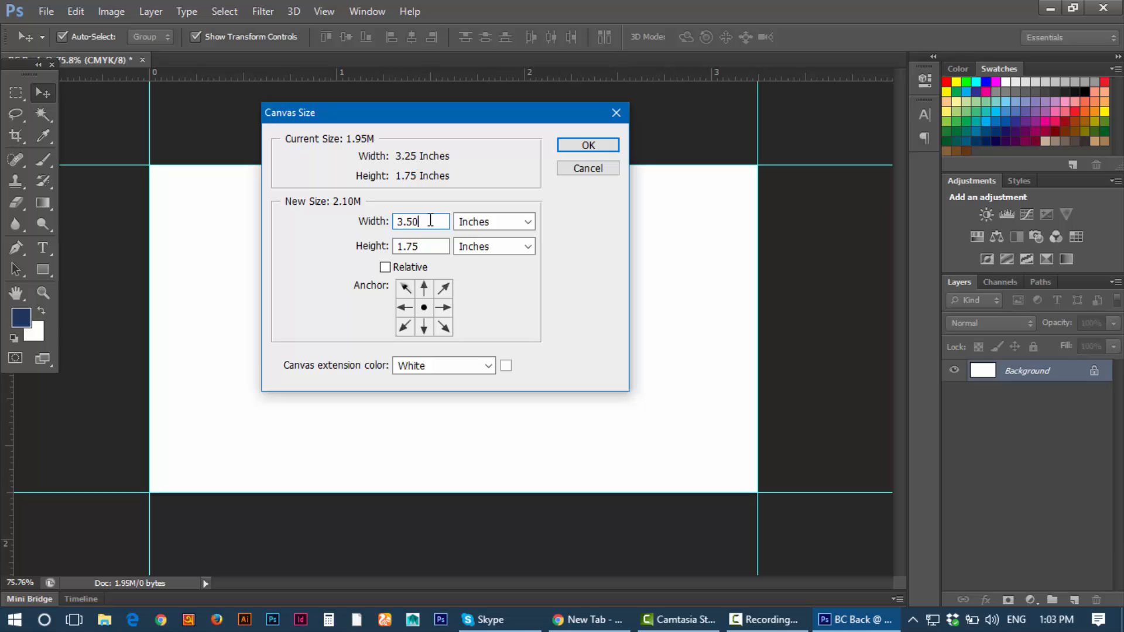
left_click(418, 246)
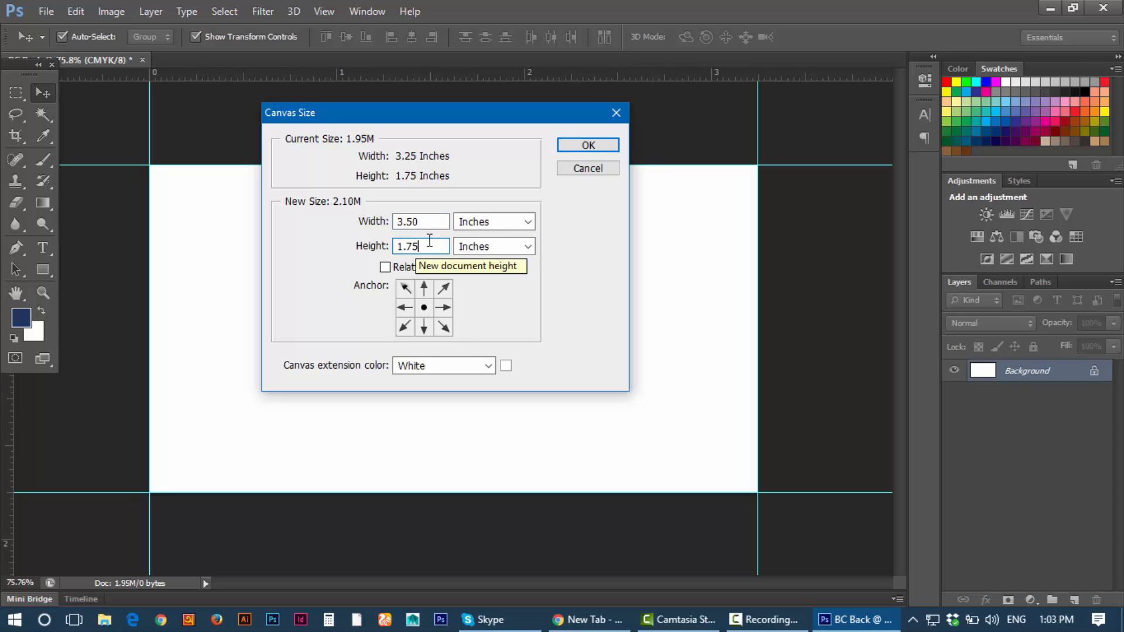
left_click_drag(426, 245, 304, 238)
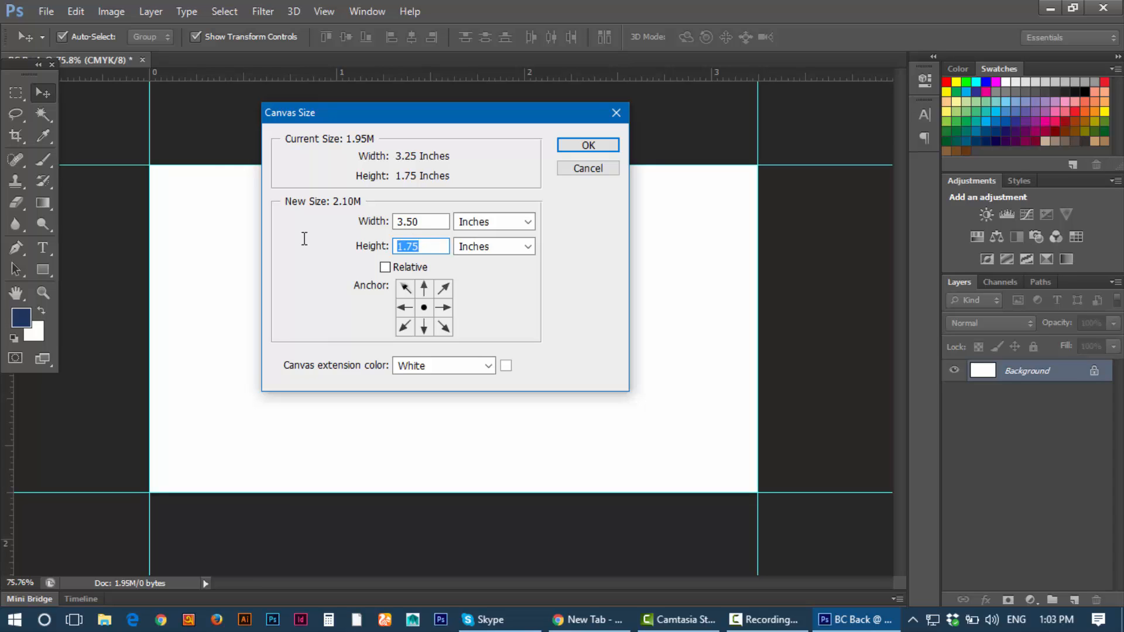
type("2")
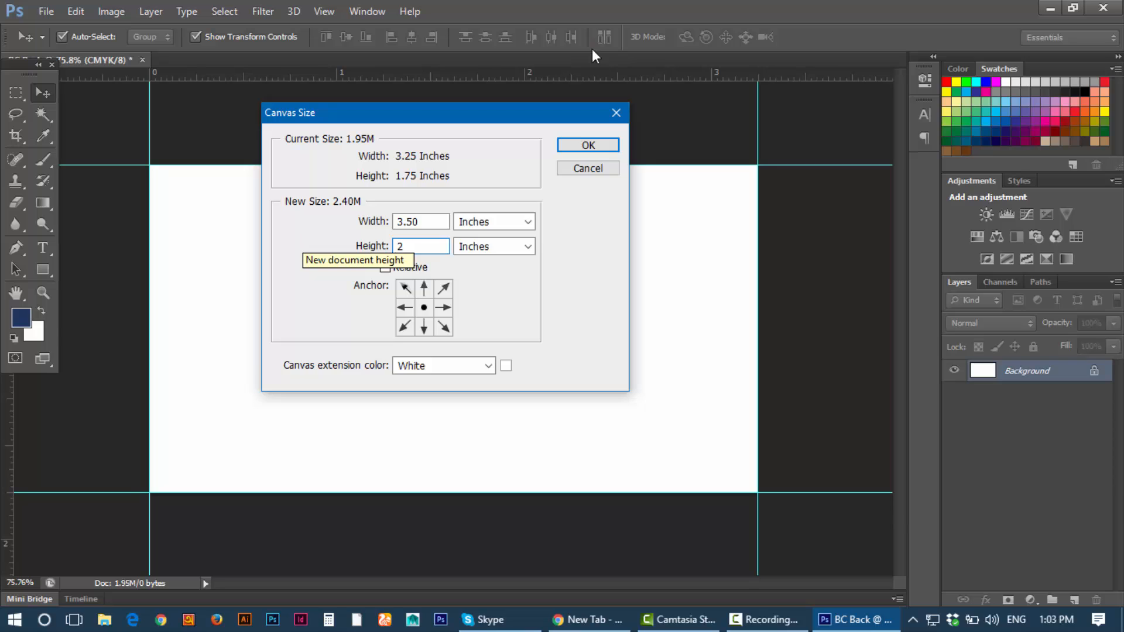
left_click(599, 144)
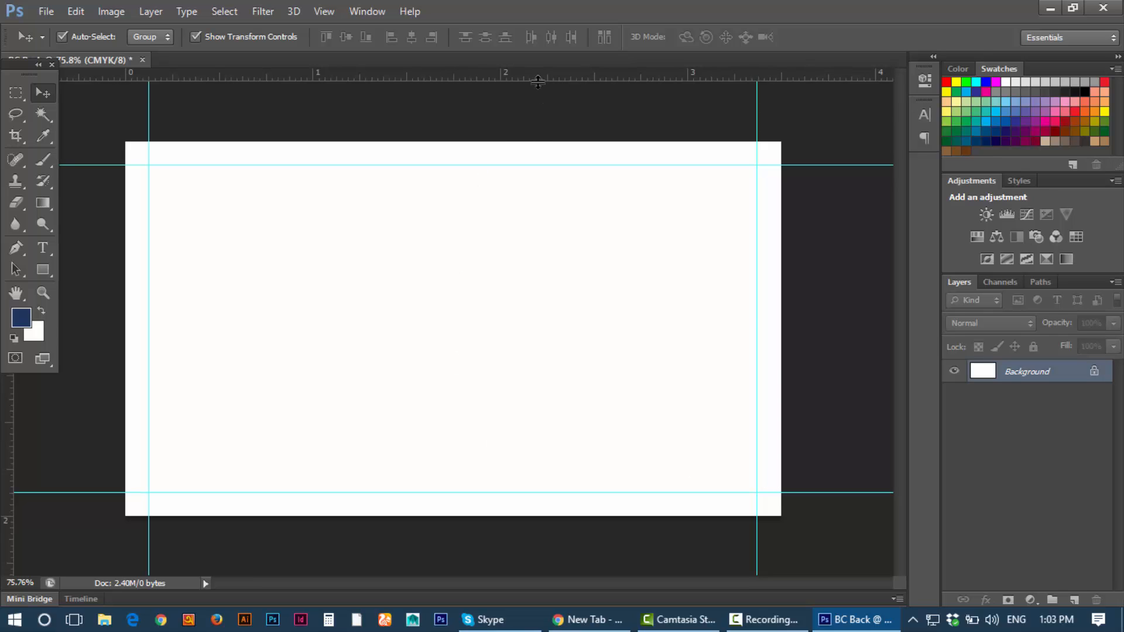
Step: Place guides on the top, bottom, left and right edges of the 3.50 × 2 inch canvas
left_click_drag(537, 74, 533, 141)
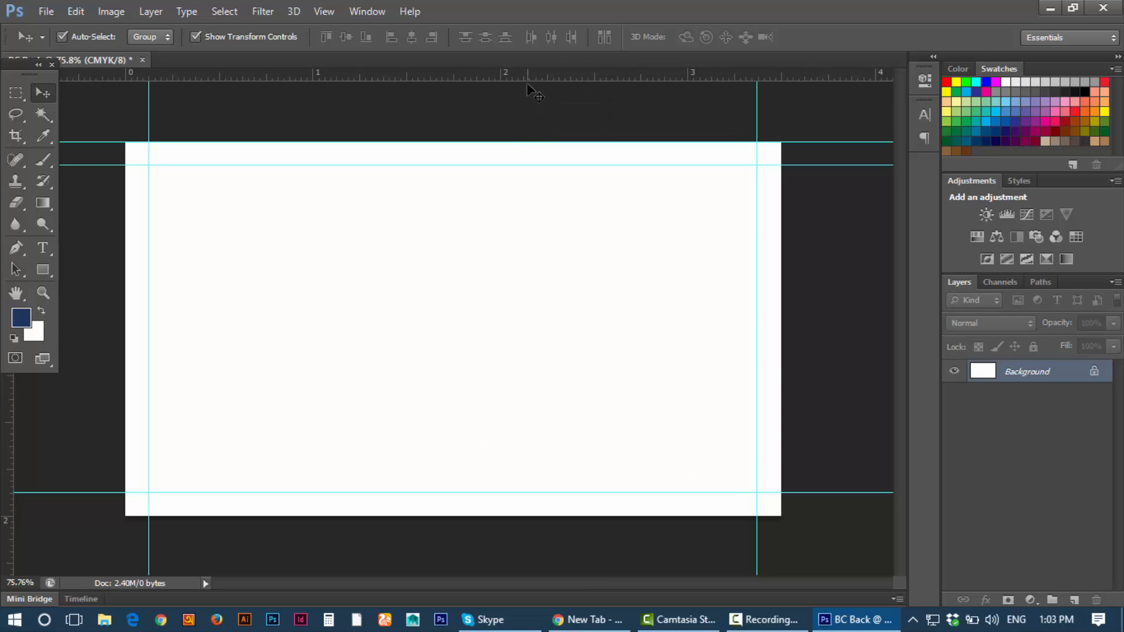
left_click_drag(529, 78, 524, 516)
left_click_drag(9, 417, 119, 426)
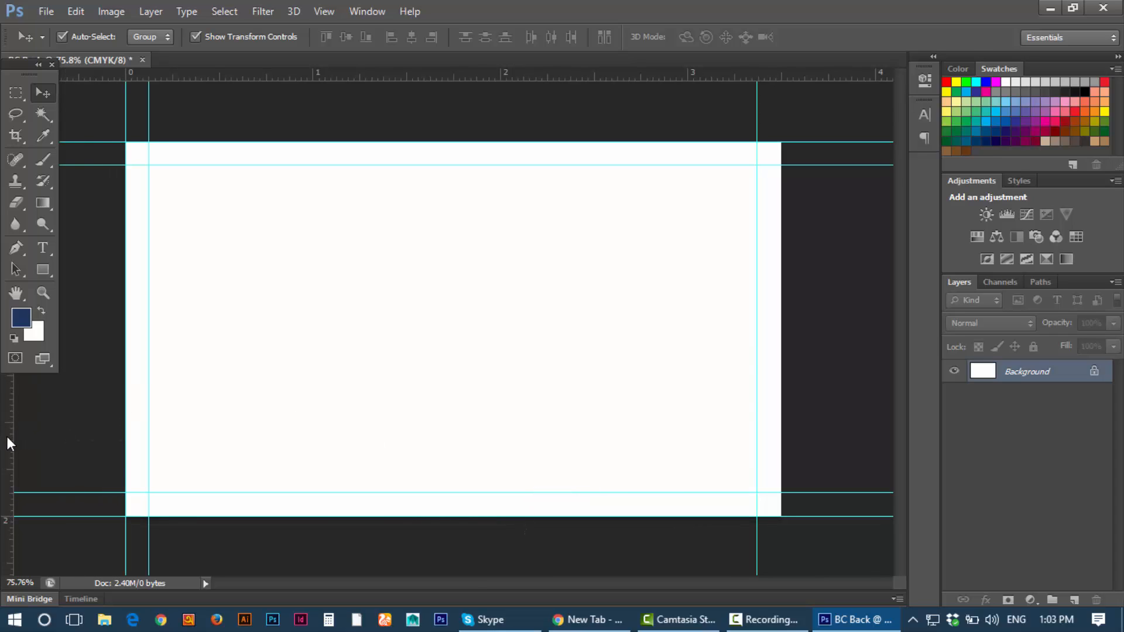
left_click_drag(9, 443, 781, 402)
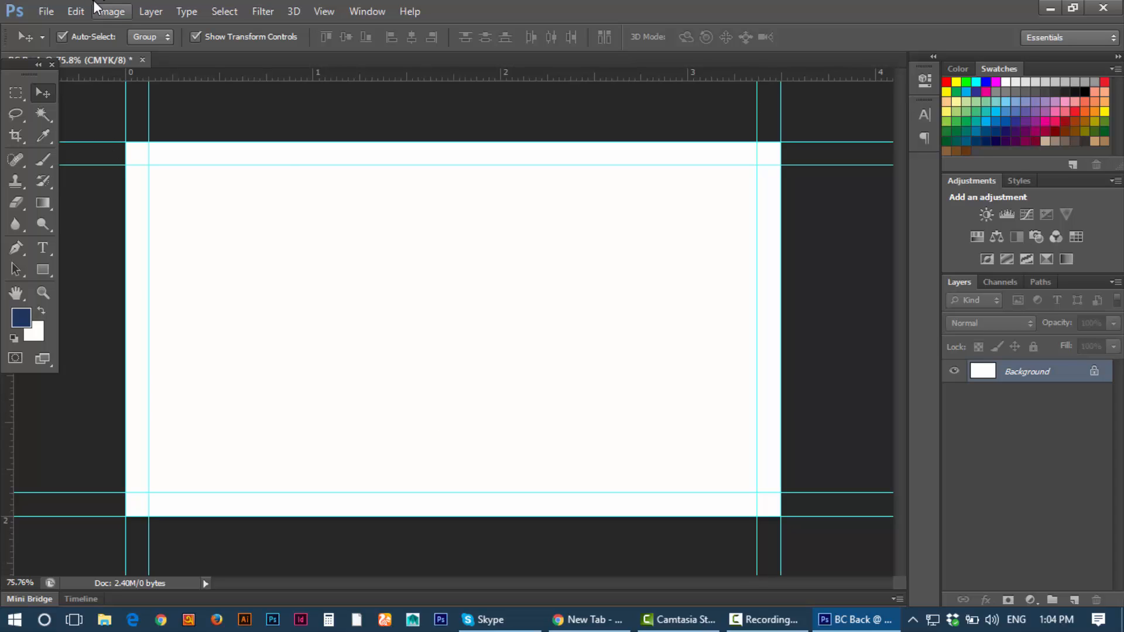
Step: Use Image > Canvas Size to change the canvas to 3.75 × 2.25 inches
left_click(109, 11)
left_click(152, 145)
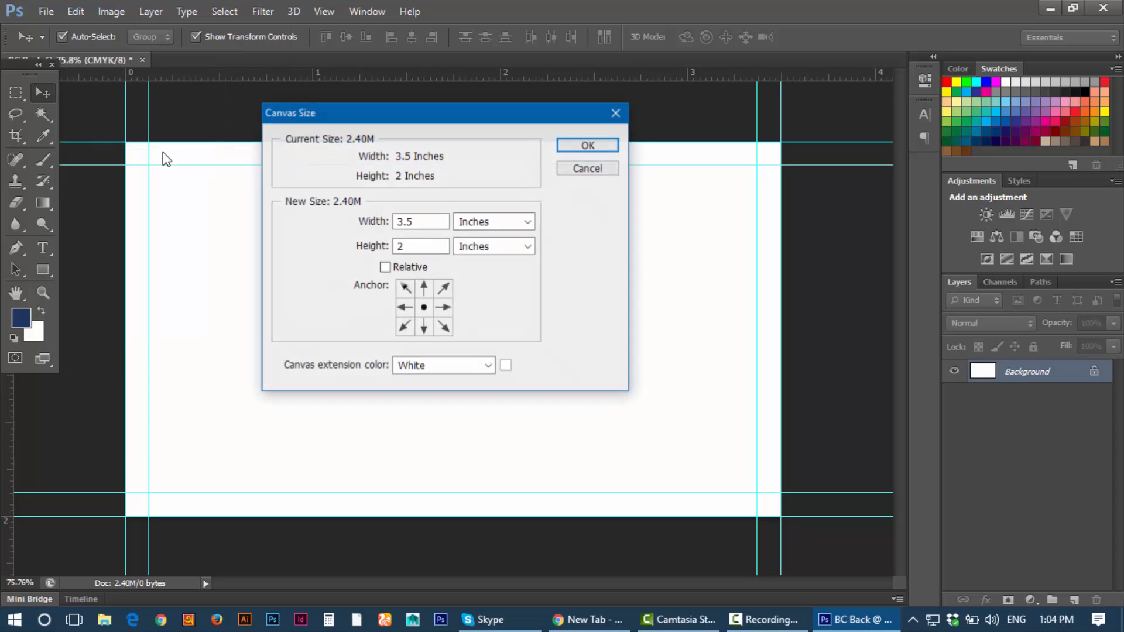
left_click(434, 221)
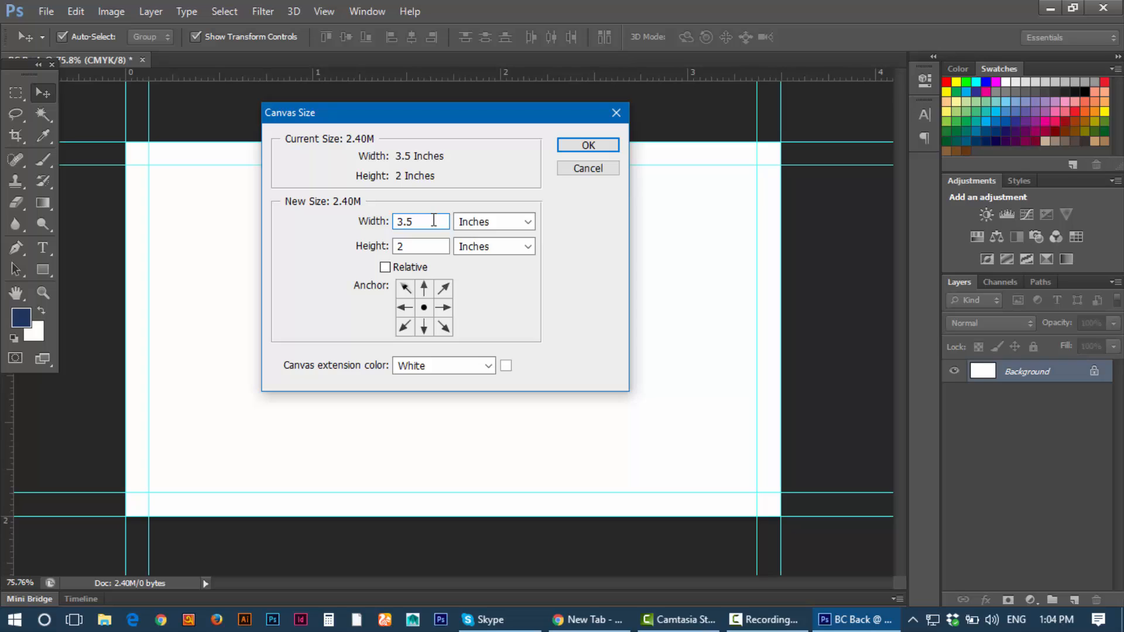
key("BackSpace")
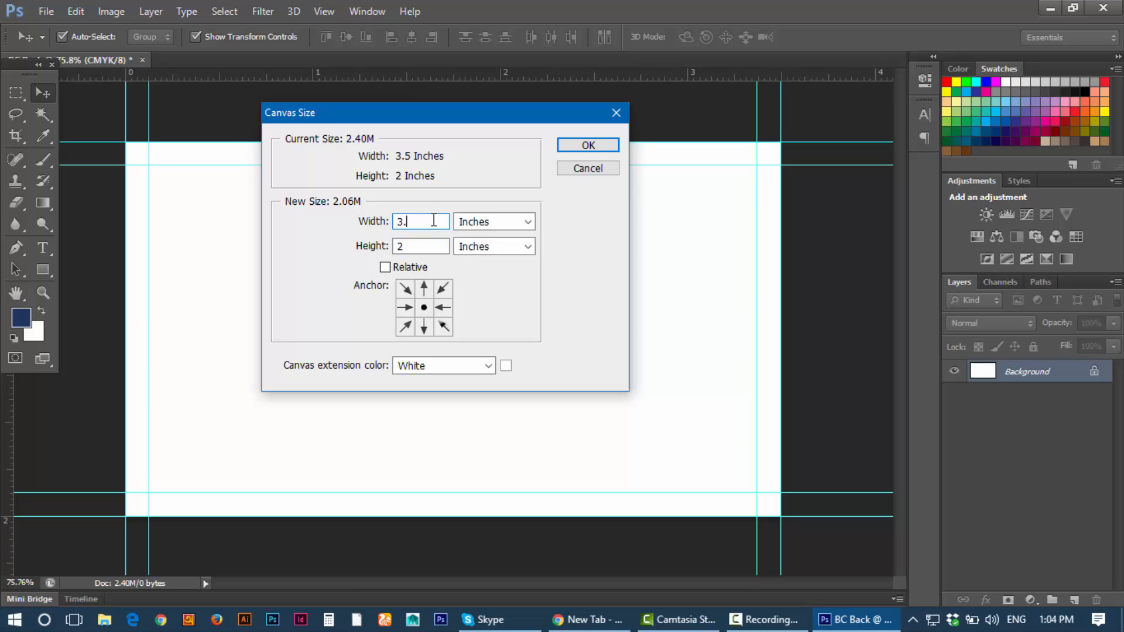
type("75")
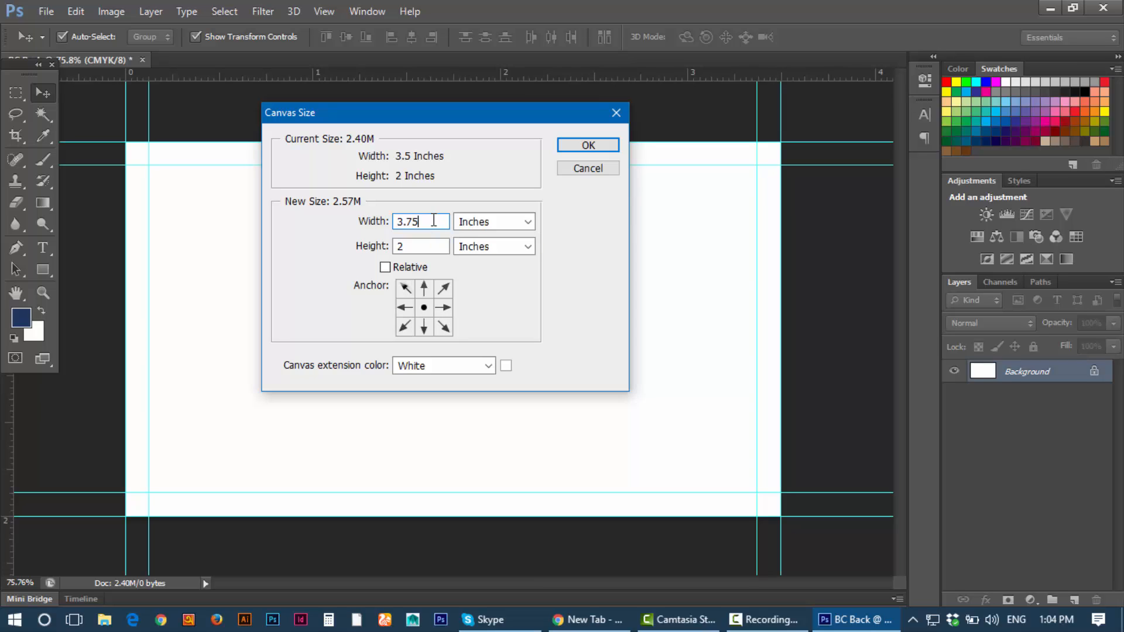
left_click(441, 250)
type("2")
key("BackSpace")
type(".25")
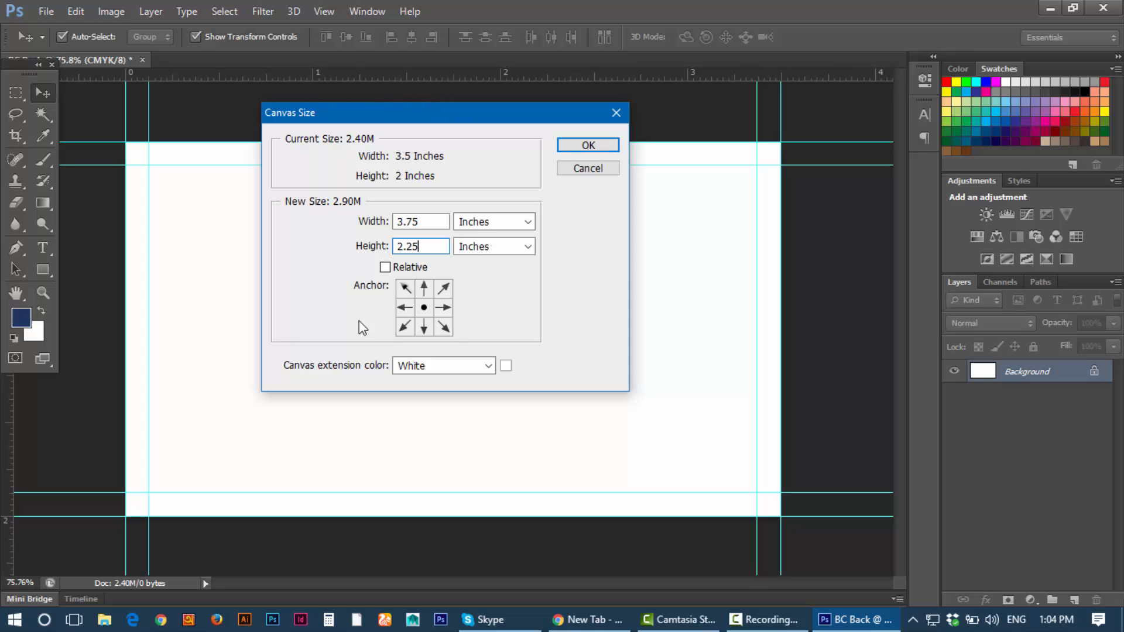
left_click(566, 146)
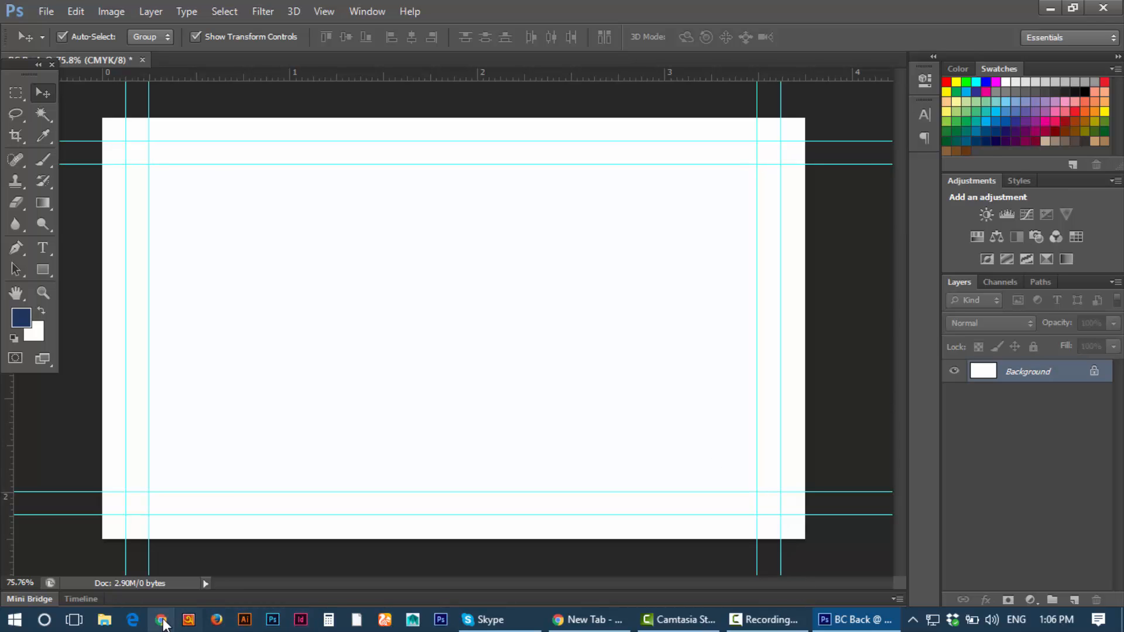
Step: In a maximized Chrome window, search Google Images for 'business cards'
left_click(162, 624)
double_click(691, 37)
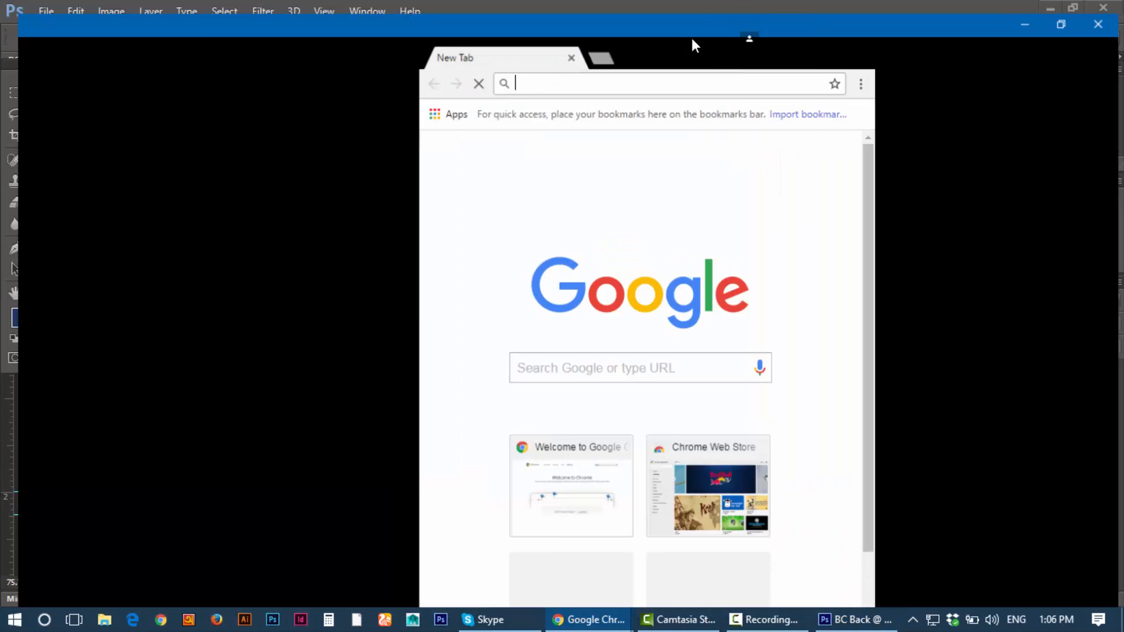
left_click(497, 342)
type("b")
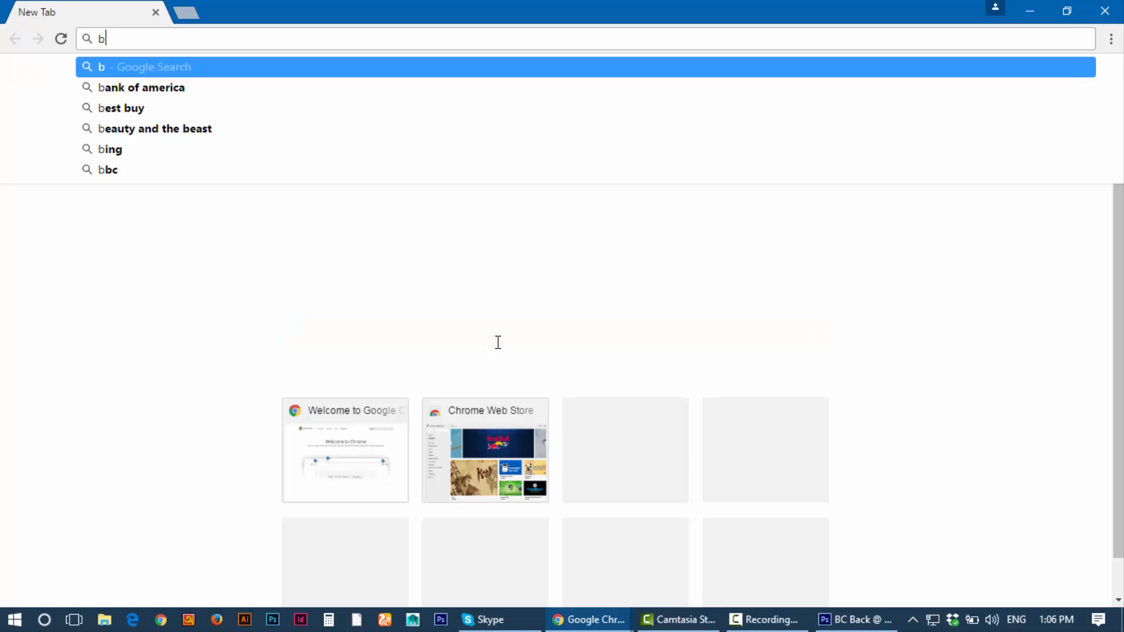
type("usiness cards")
key("Return")
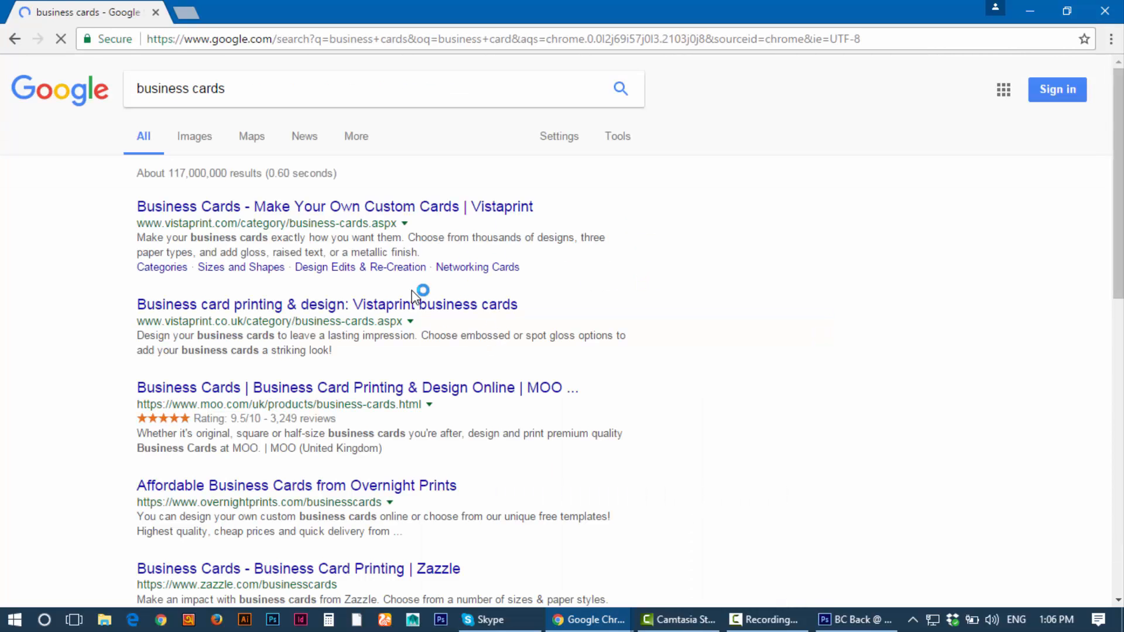
left_click(194, 140)
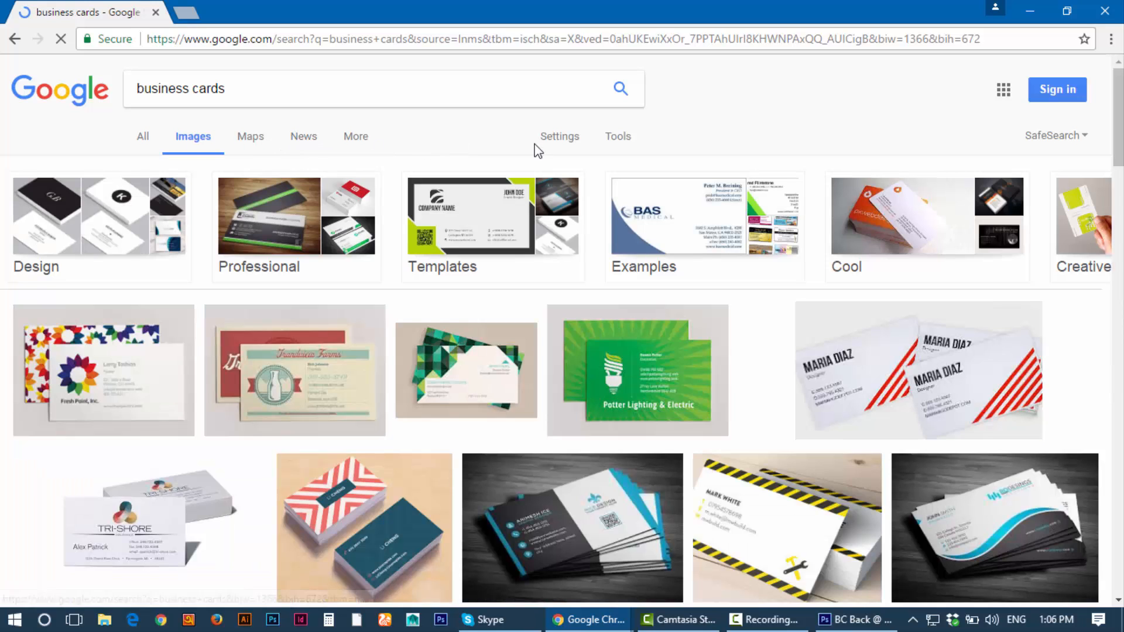
scroll(629, 319, "down", 10)
scroll(630, 319, "up", 3)
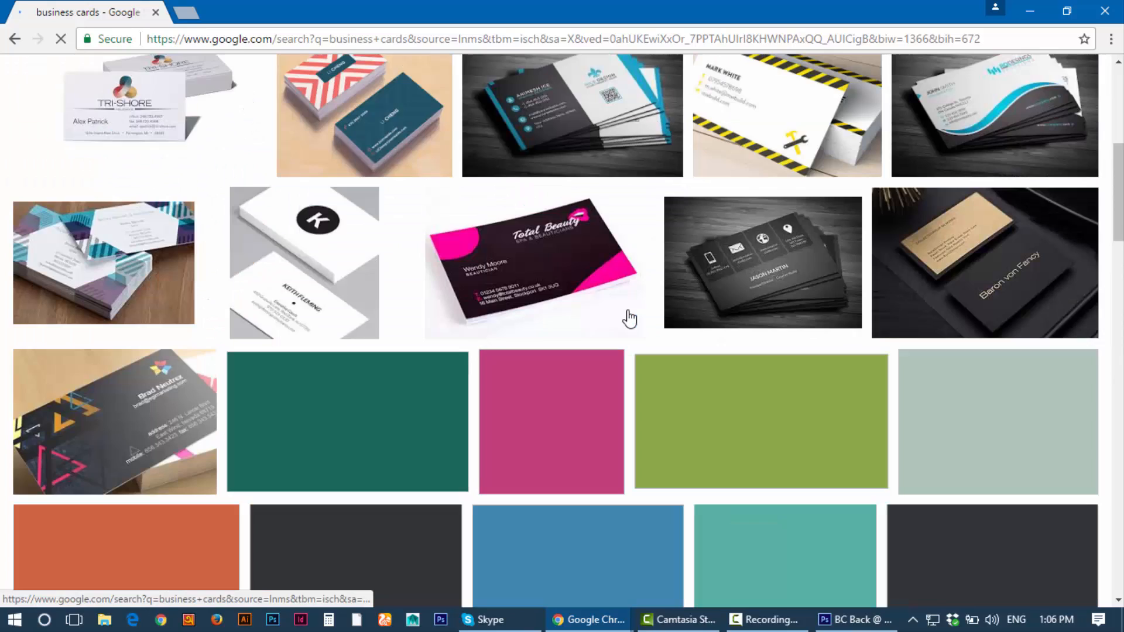
scroll(629, 319, "down", 8)
scroll(629, 319, "up", 8)
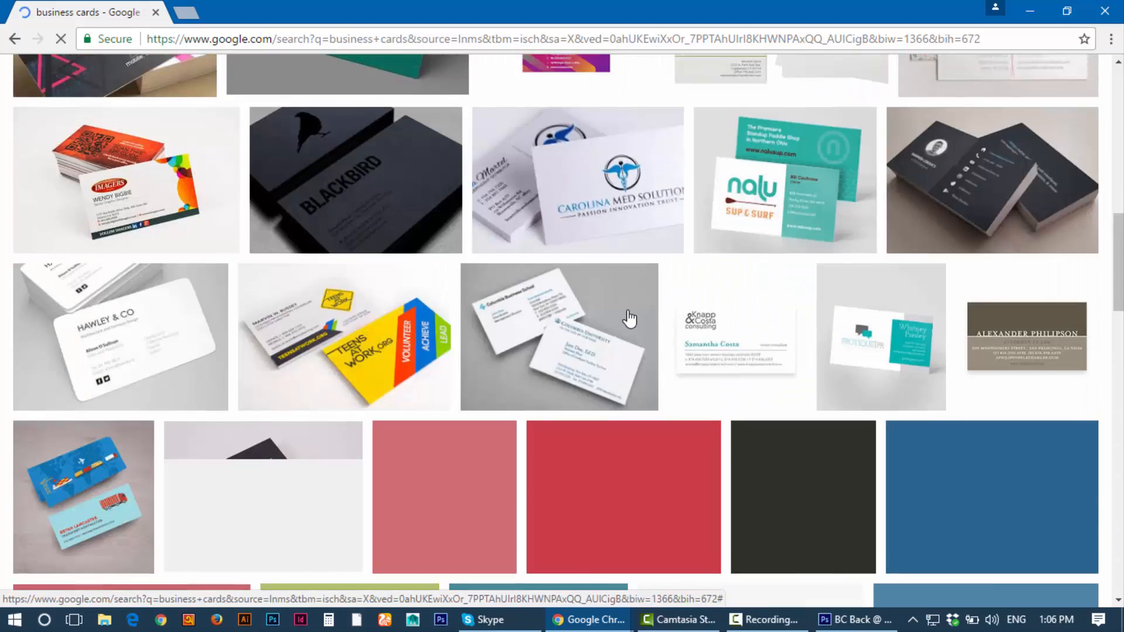
scroll(630, 319, "down", 8)
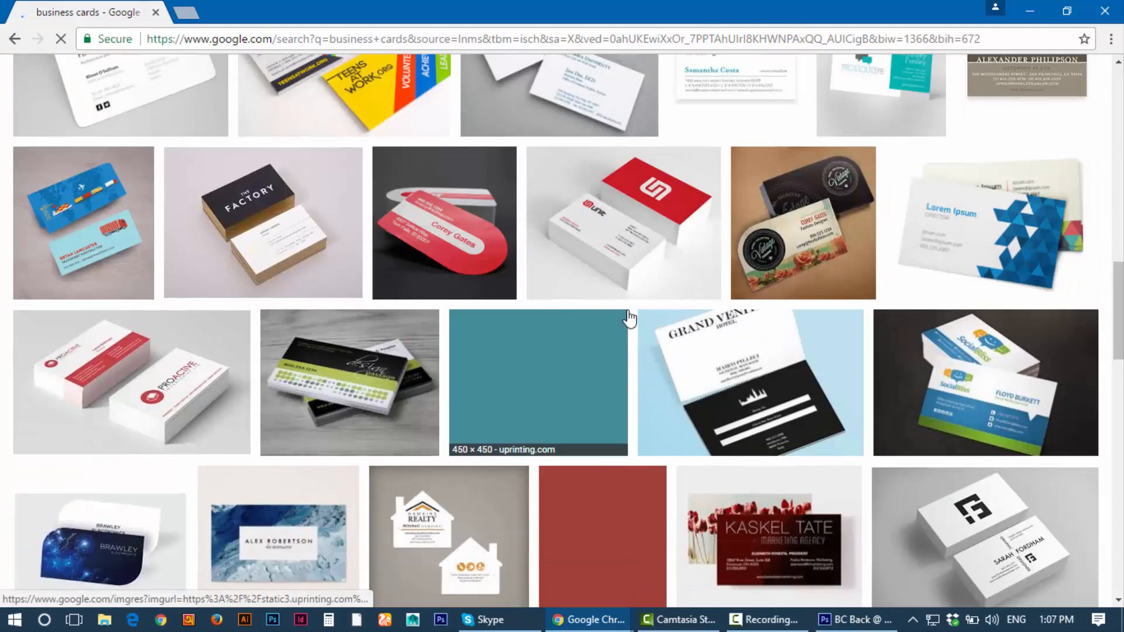
scroll(627, 321, "down", 3)
scroll(627, 321, "up", 4)
scroll(633, 314, "down", 2)
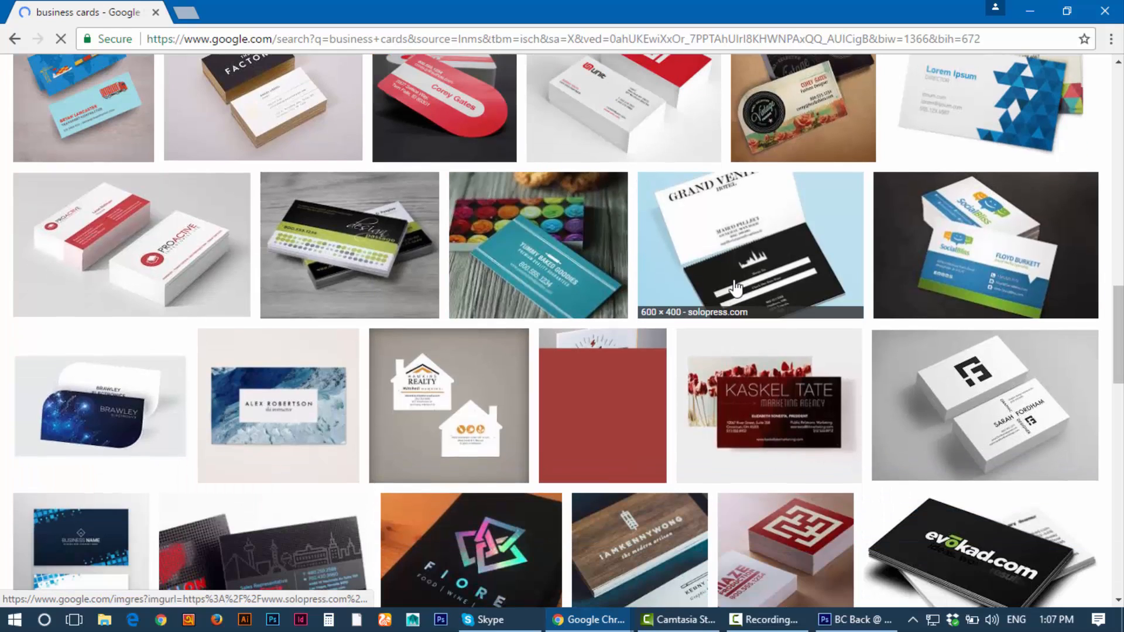
scroll(742, 279, "up", 5)
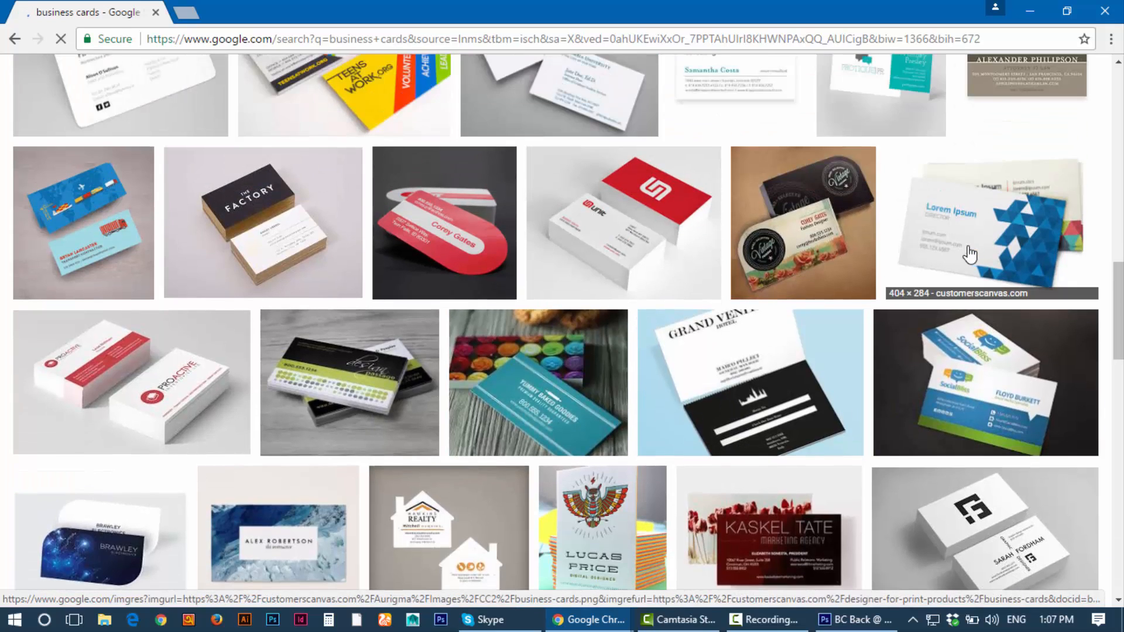
scroll(243, 257, "up", 10)
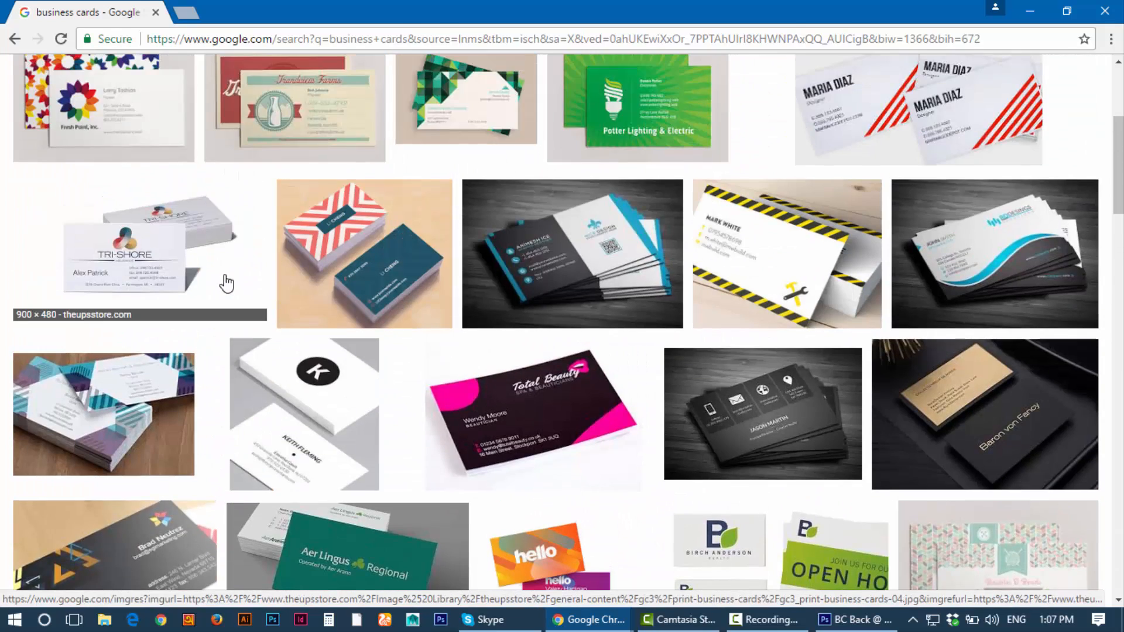
scroll(233, 283, "down", 4)
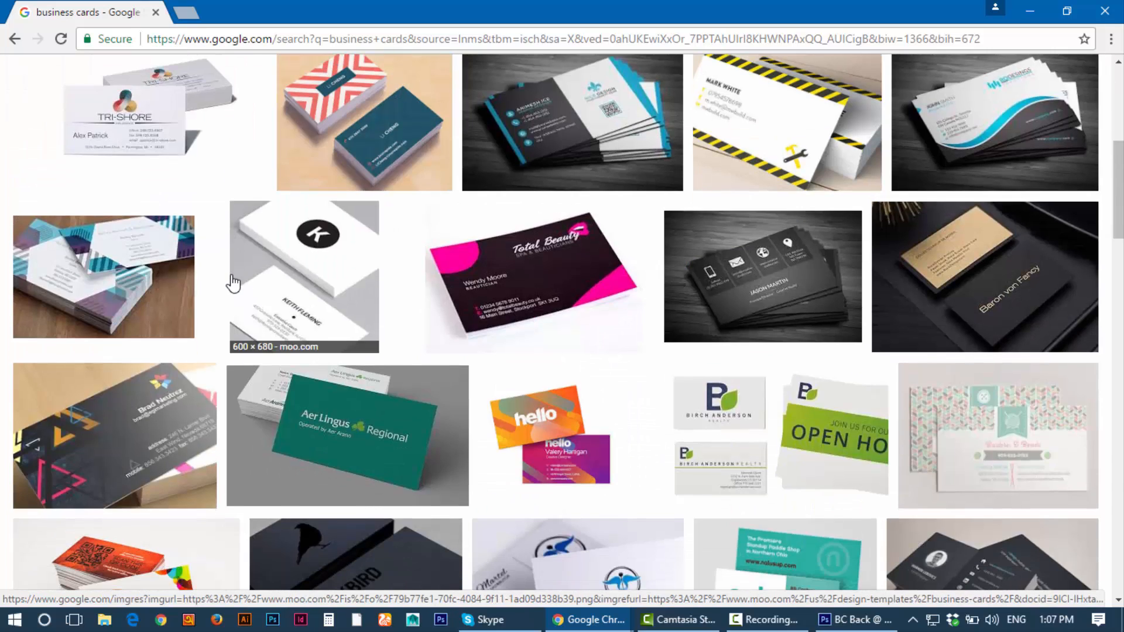
scroll(243, 284, "up", 5)
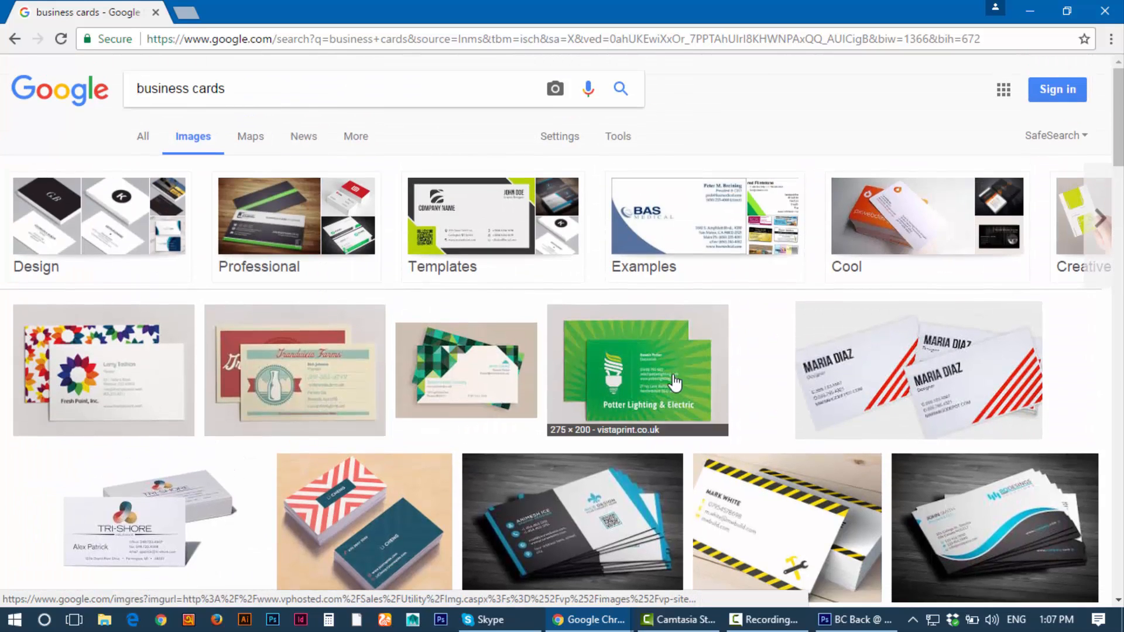
left_click(644, 367)
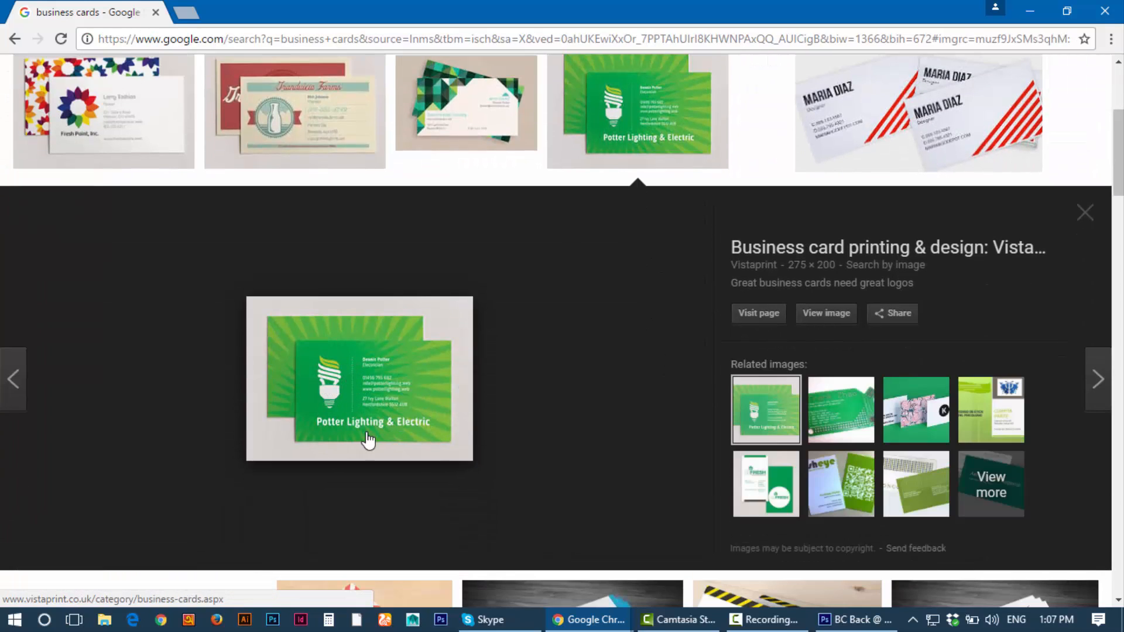
left_click(943, 131)
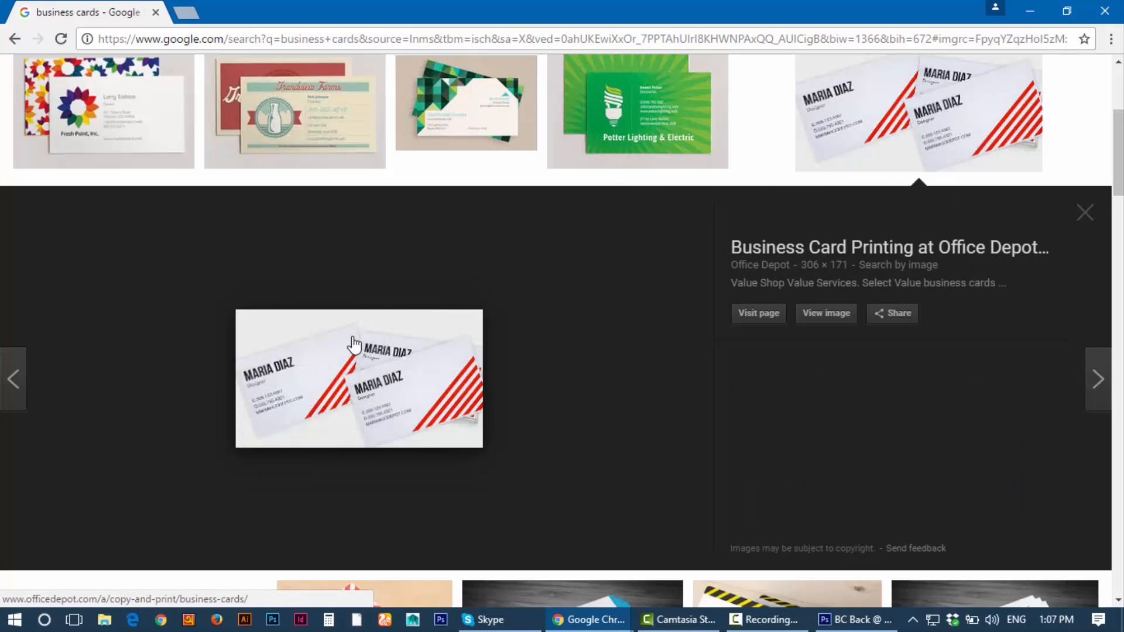
scroll(364, 387, "down", 6)
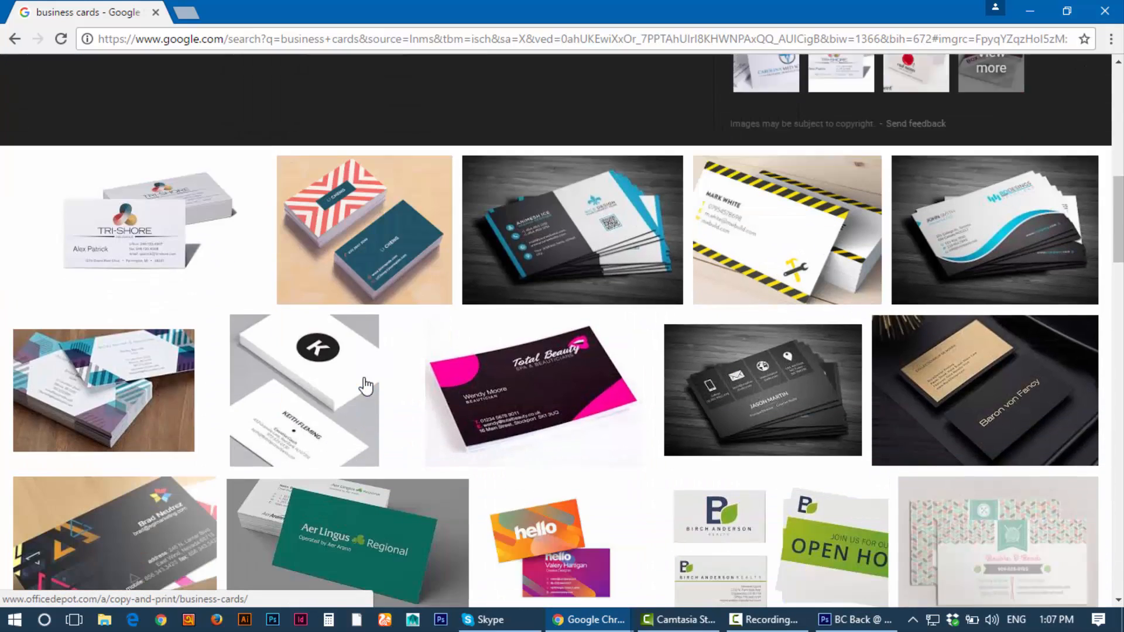
left_click(354, 424)
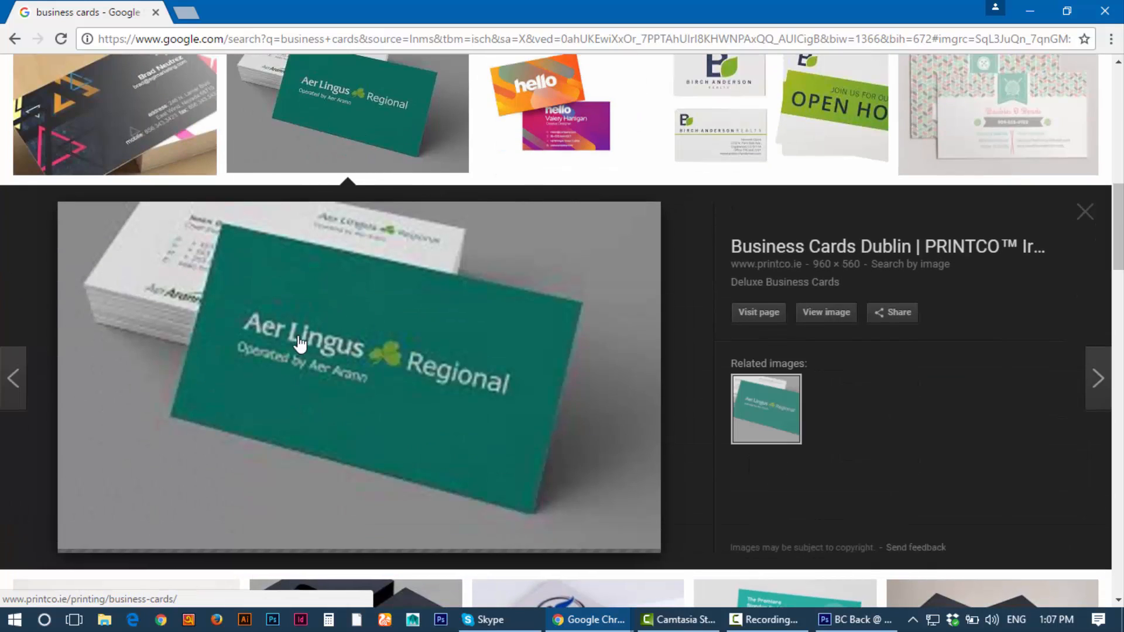
left_click(832, 432)
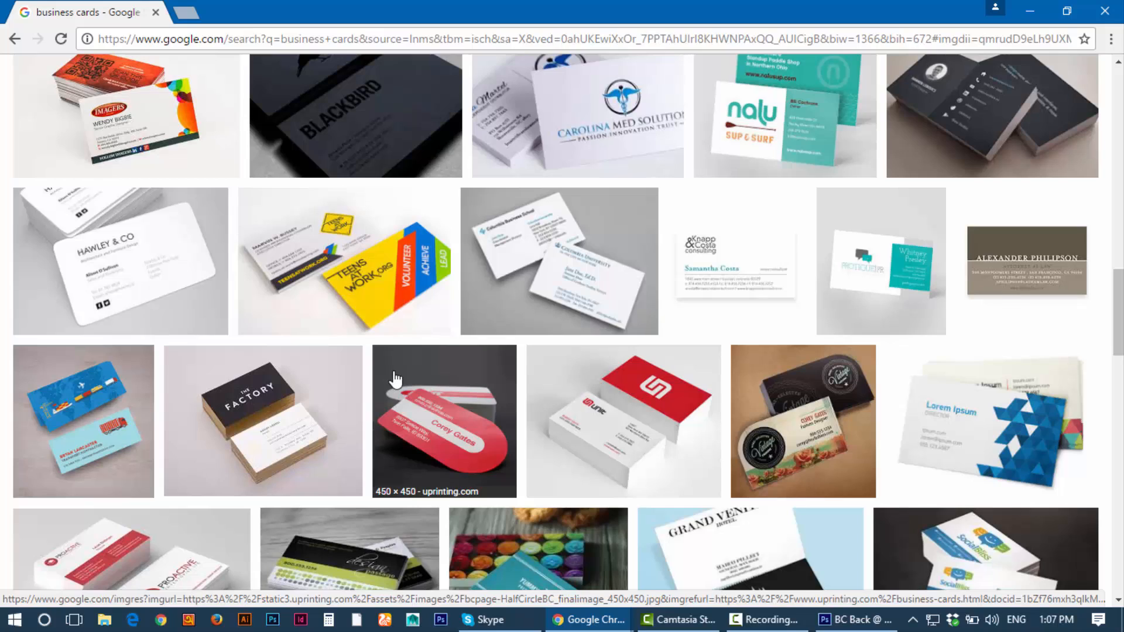
scroll(395, 380, "down", 8)
scroll(501, 427, "down", 2)
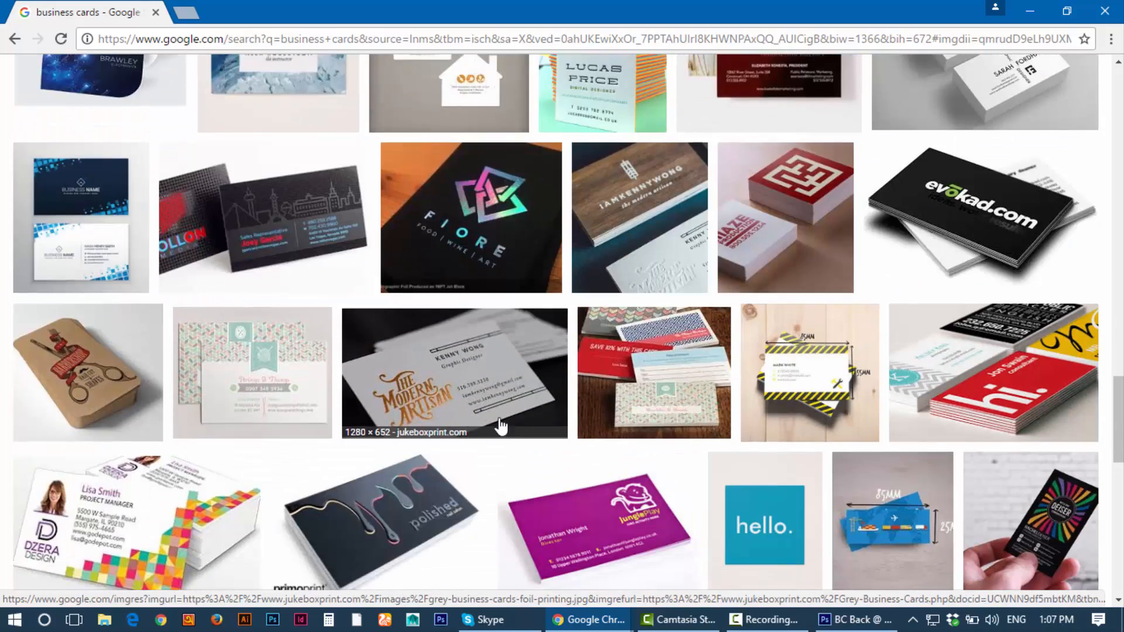
scroll(501, 427, "down", 4)
scroll(304, 375, "down", 4)
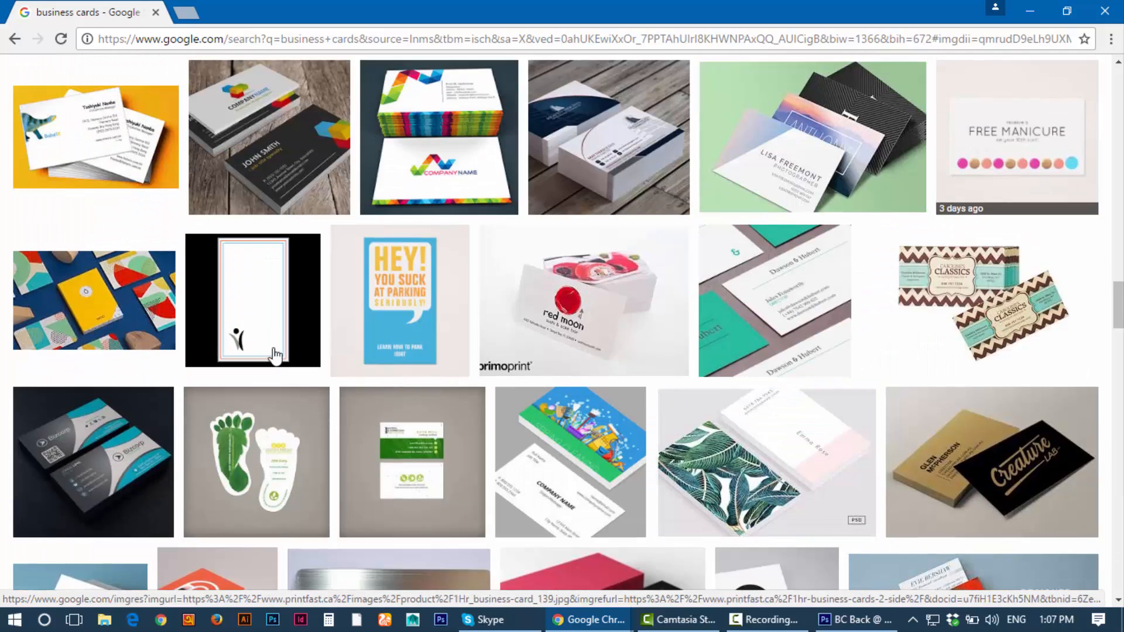
left_click(167, 178)
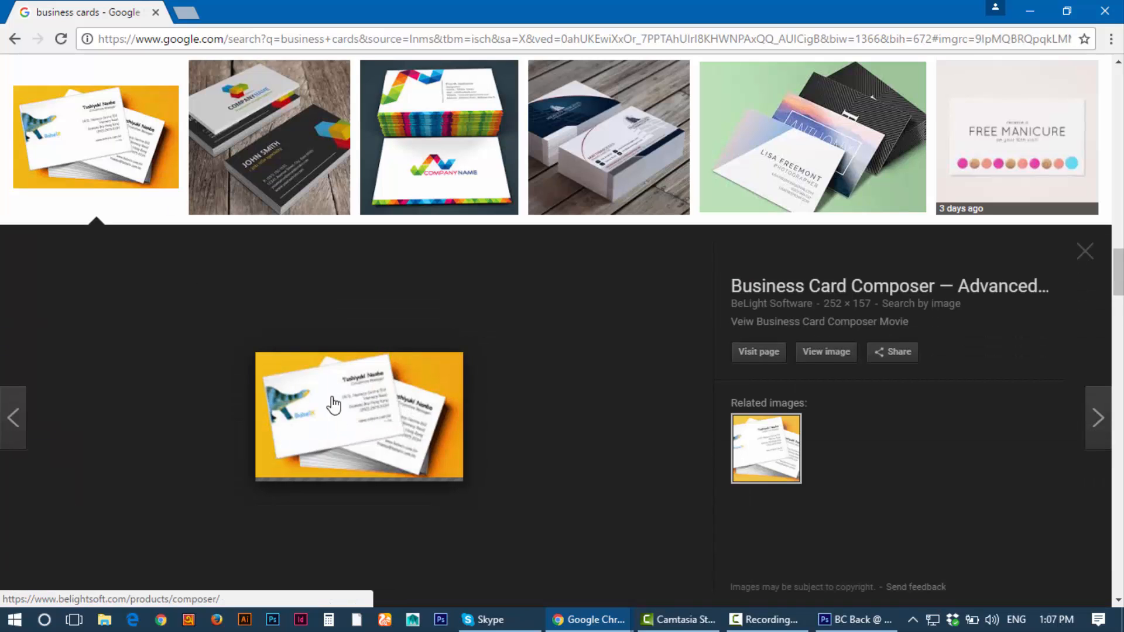
scroll(750, 384, "down", 9)
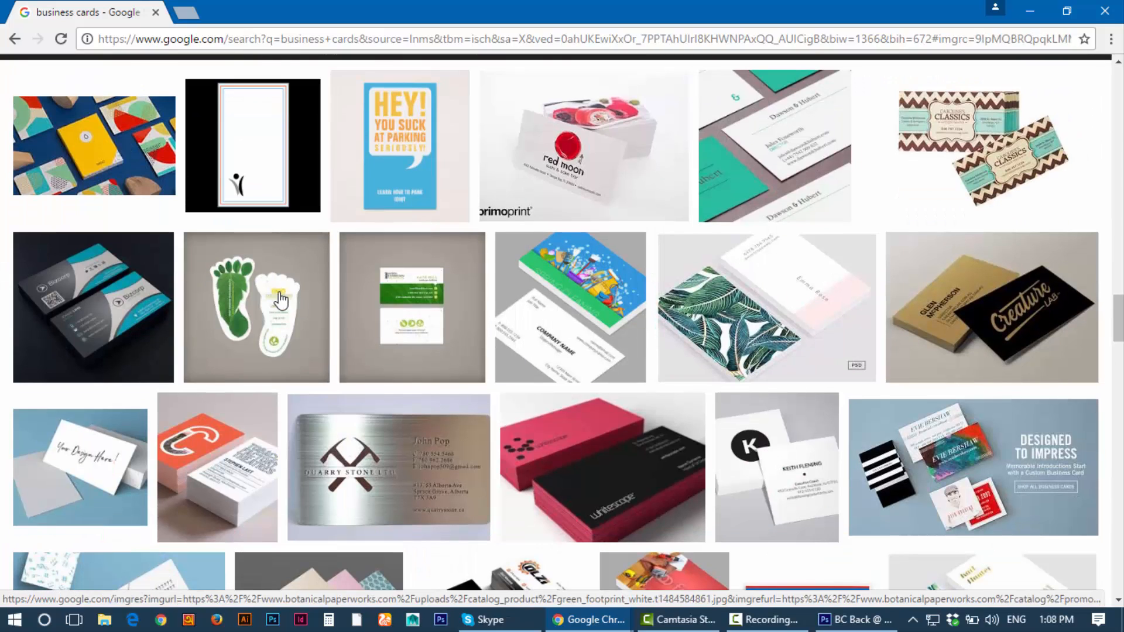
scroll(273, 337, "up", 15)
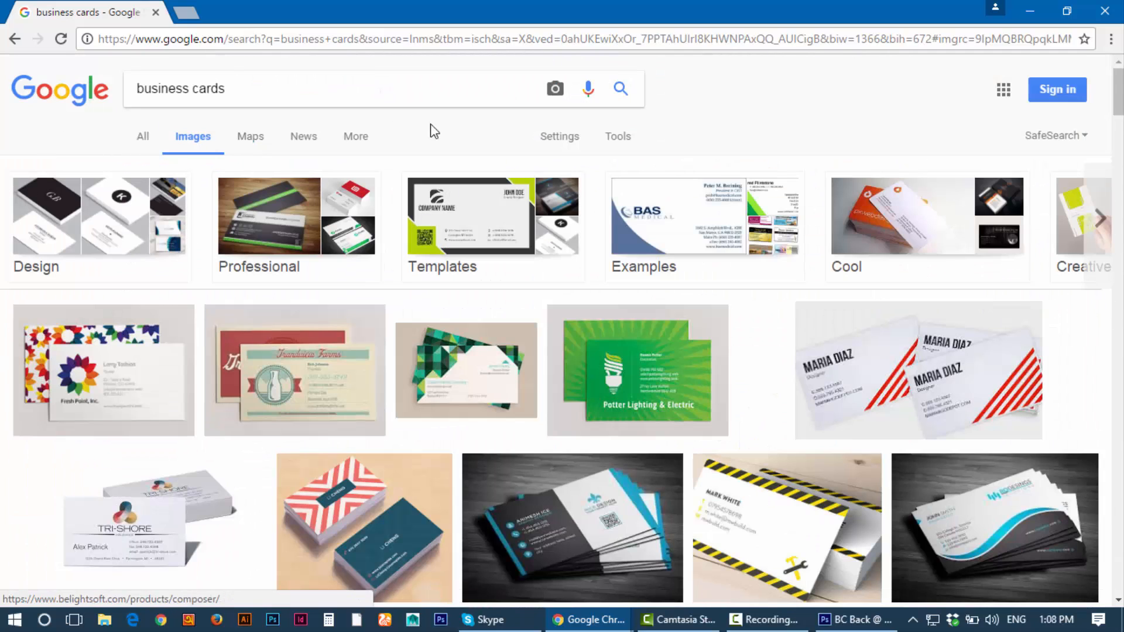
Step: Filter the image results to sizes larger than 1024×768
left_click(613, 143)
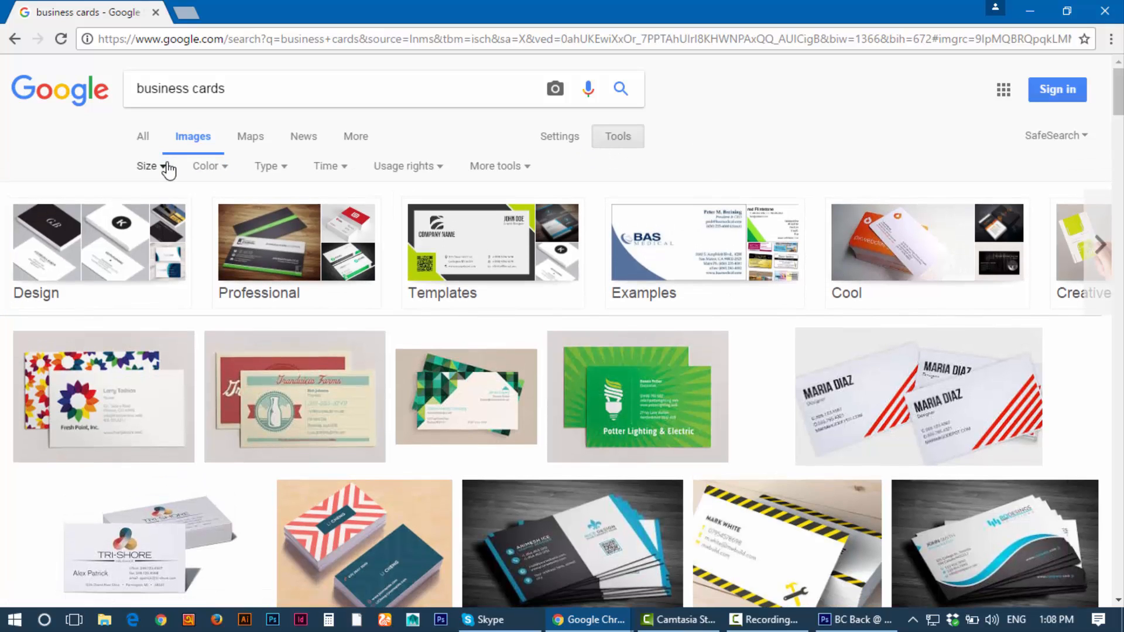
left_click(164, 171)
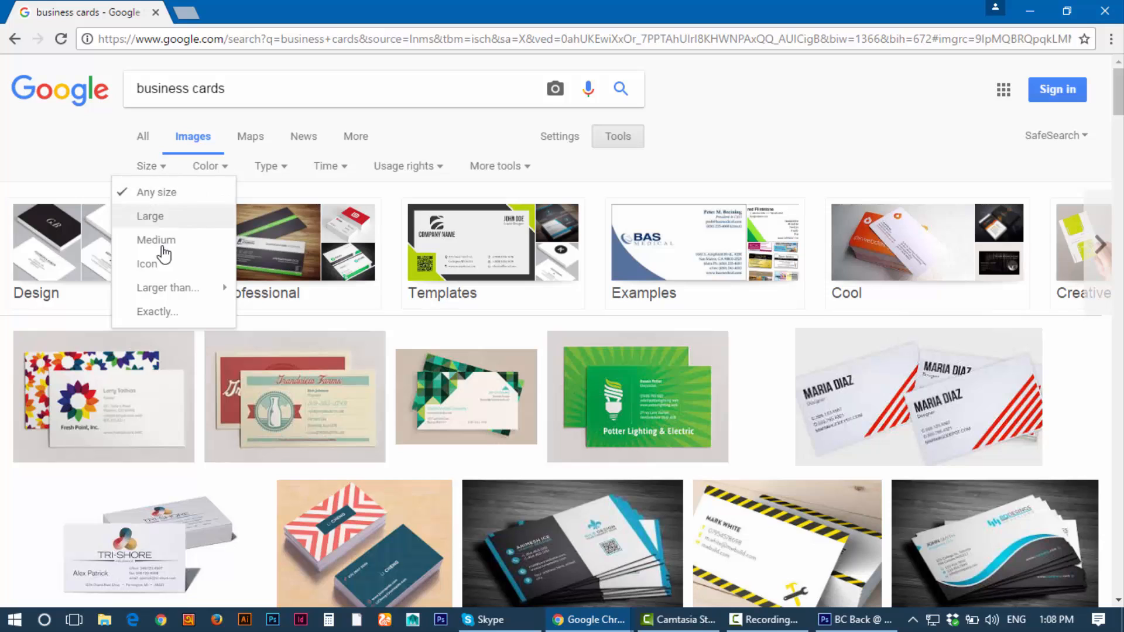
mouse_move(165, 296)
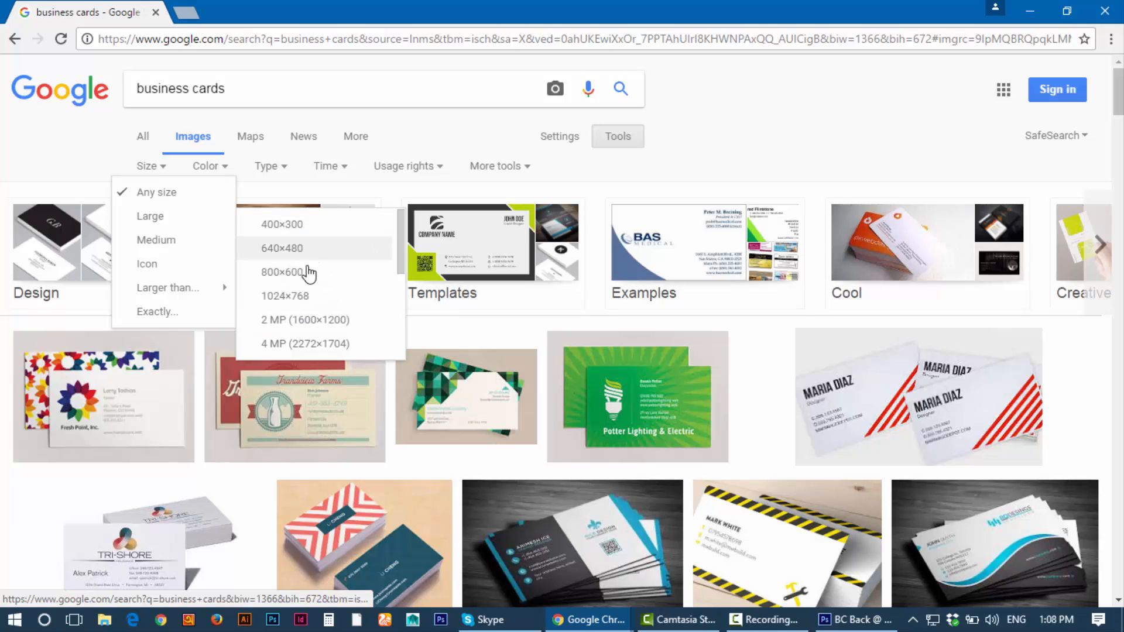
left_click(302, 303)
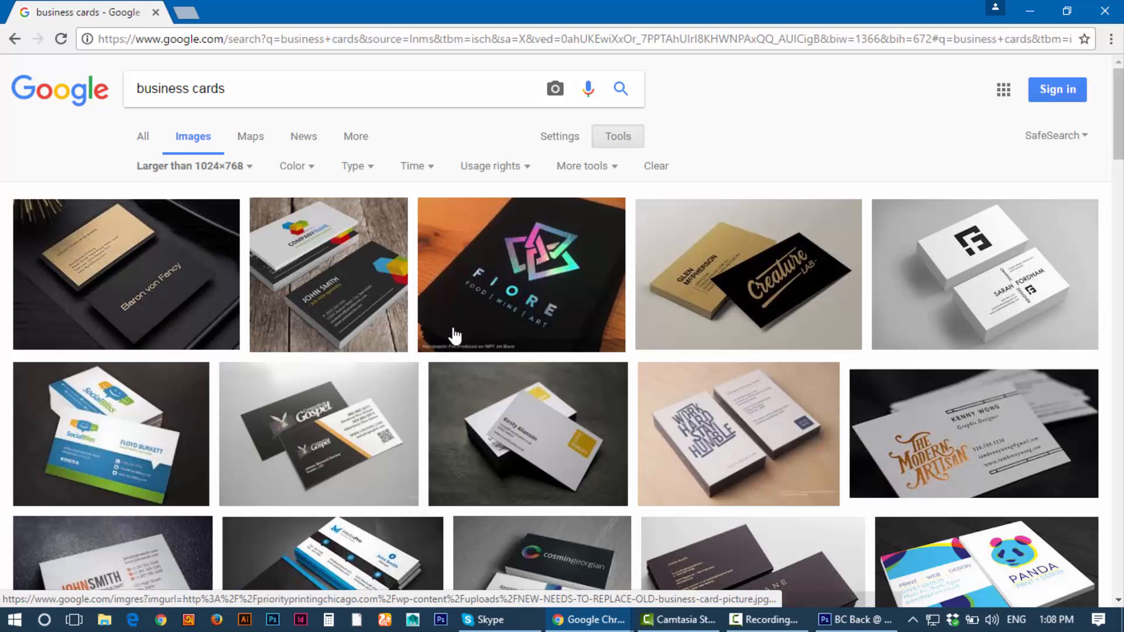
Step: Preview the Gospel business card image
scroll(410, 292, "down", 5)
left_click(338, 183)
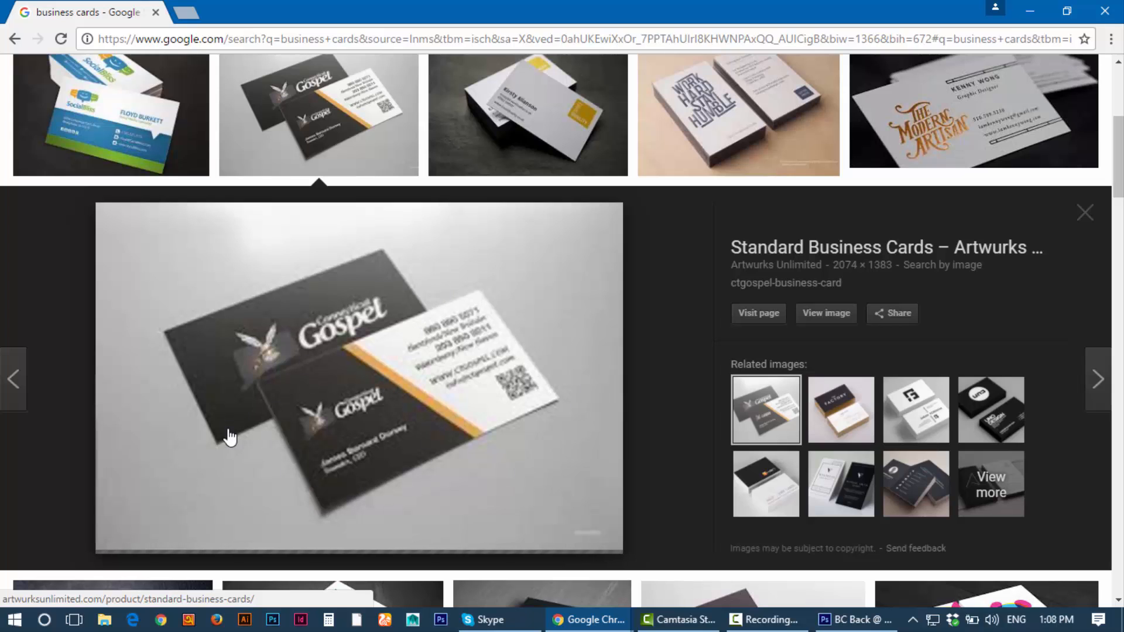
scroll(276, 341, "up", 6)
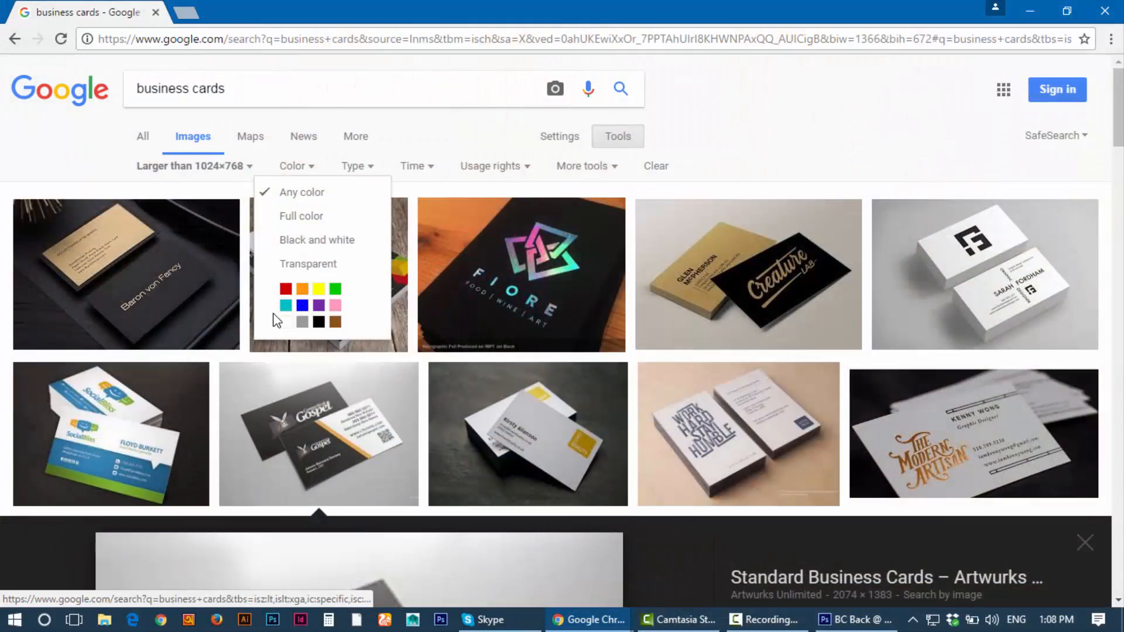
Step: Filter the results to teal colours and to the past 24 hours
left_click(286, 305)
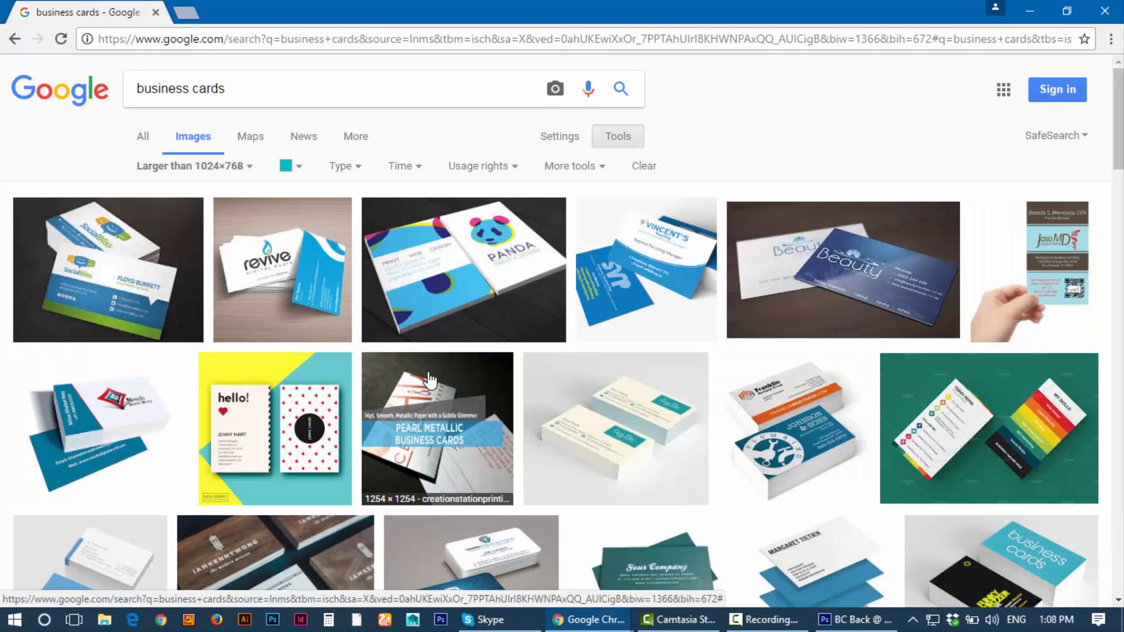
scroll(429, 379, "down", 3)
scroll(429, 379, "up", 3)
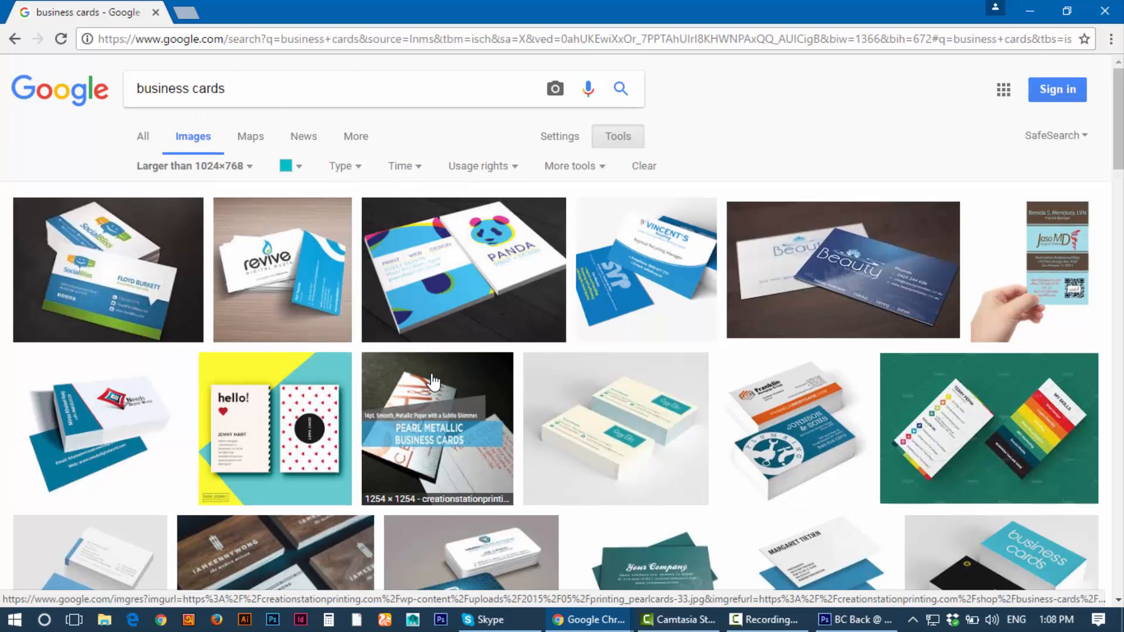
left_click(418, 169)
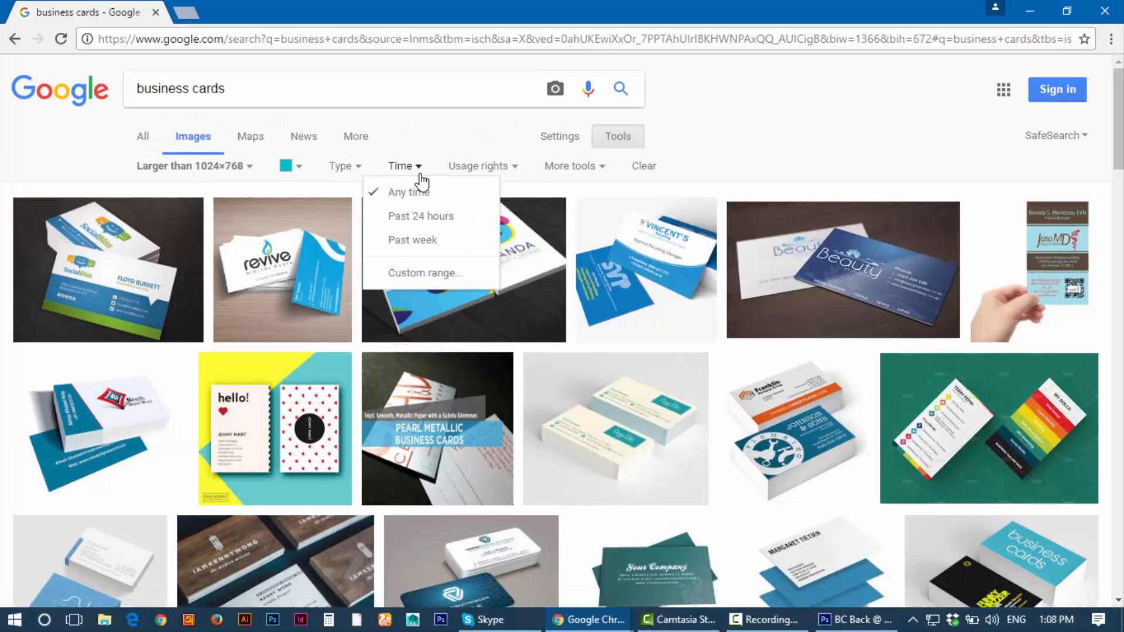
left_click(421, 217)
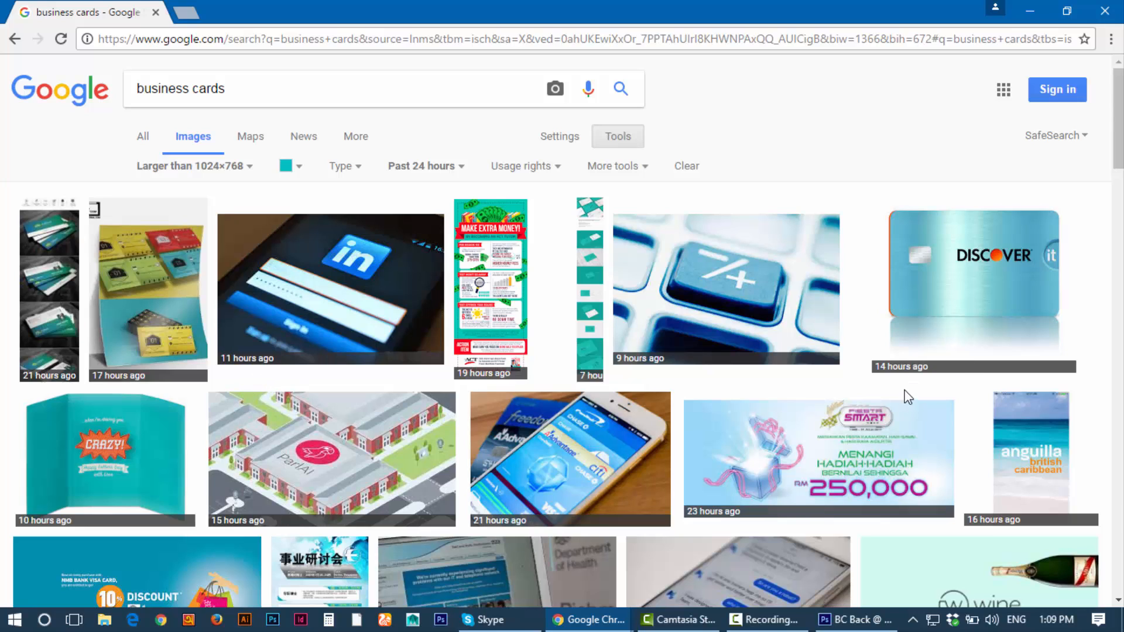
scroll(633, 332, "down", 8)
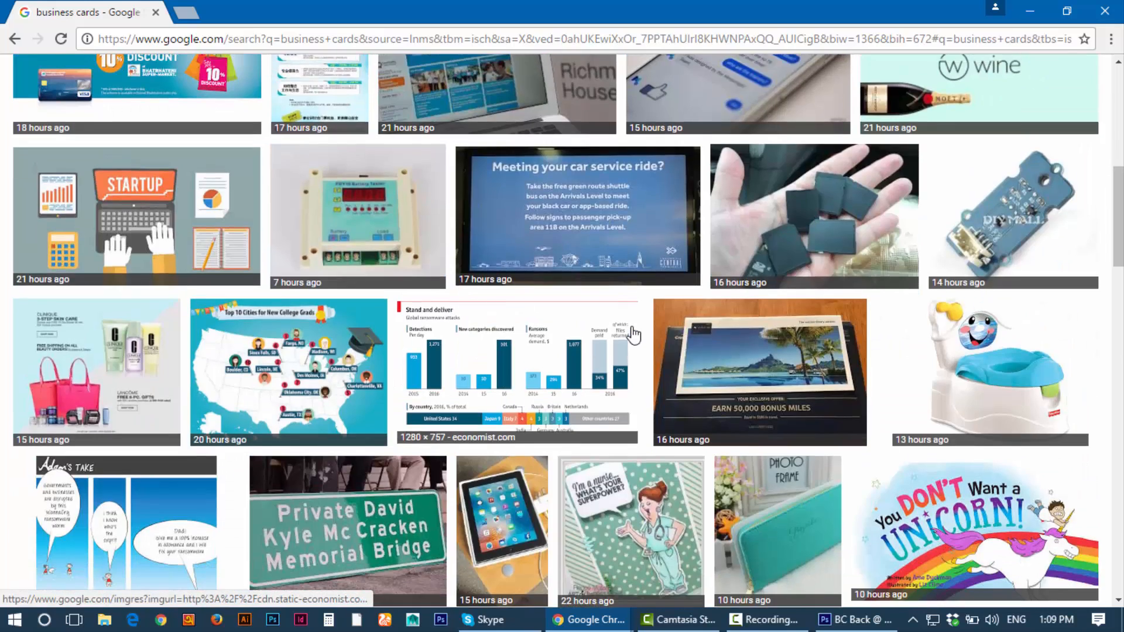
scroll(635, 334, "up", 8)
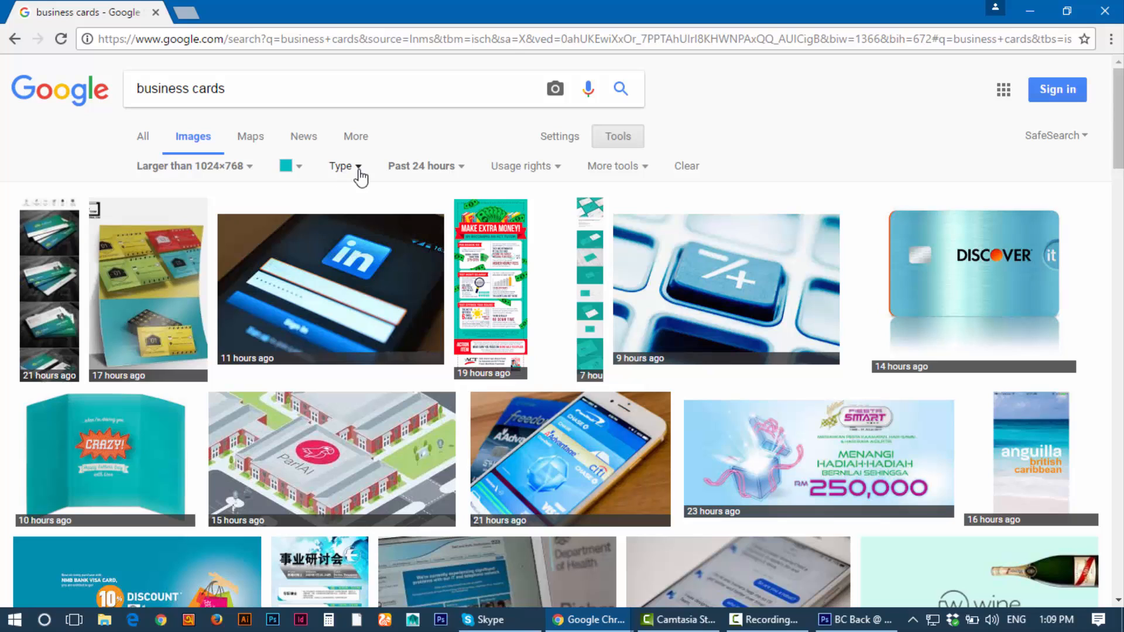
Step: Drop the time filter and switch the colour filter back to full colour
left_click(432, 169)
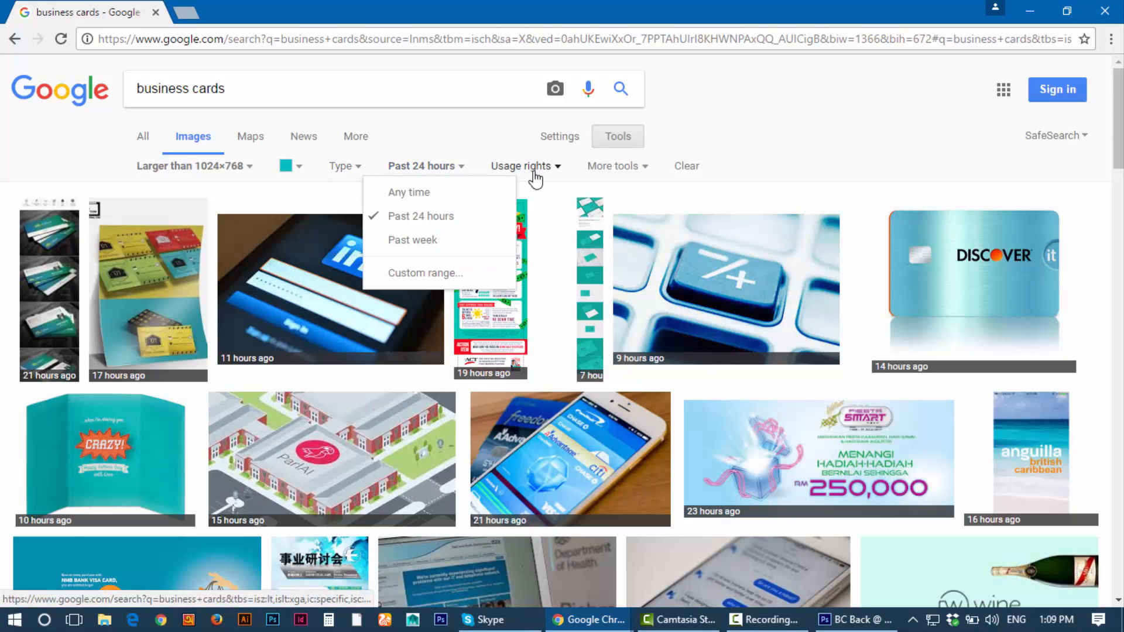
key("alt+Left")
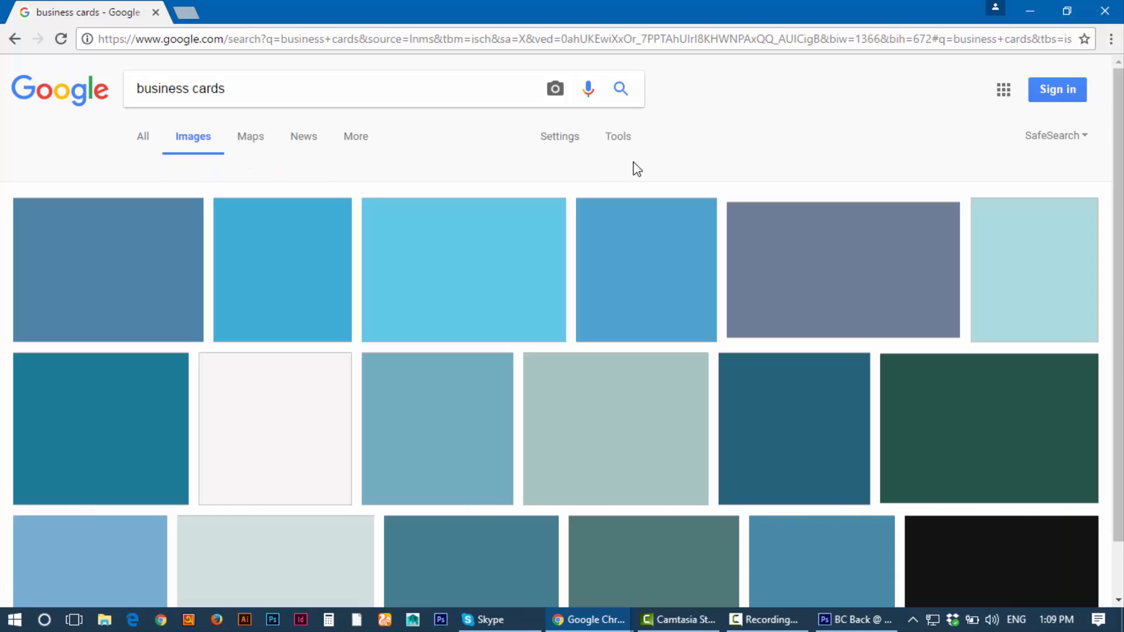
scroll(1034, 341, "down", 1)
scroll(1052, 309, "up", 1)
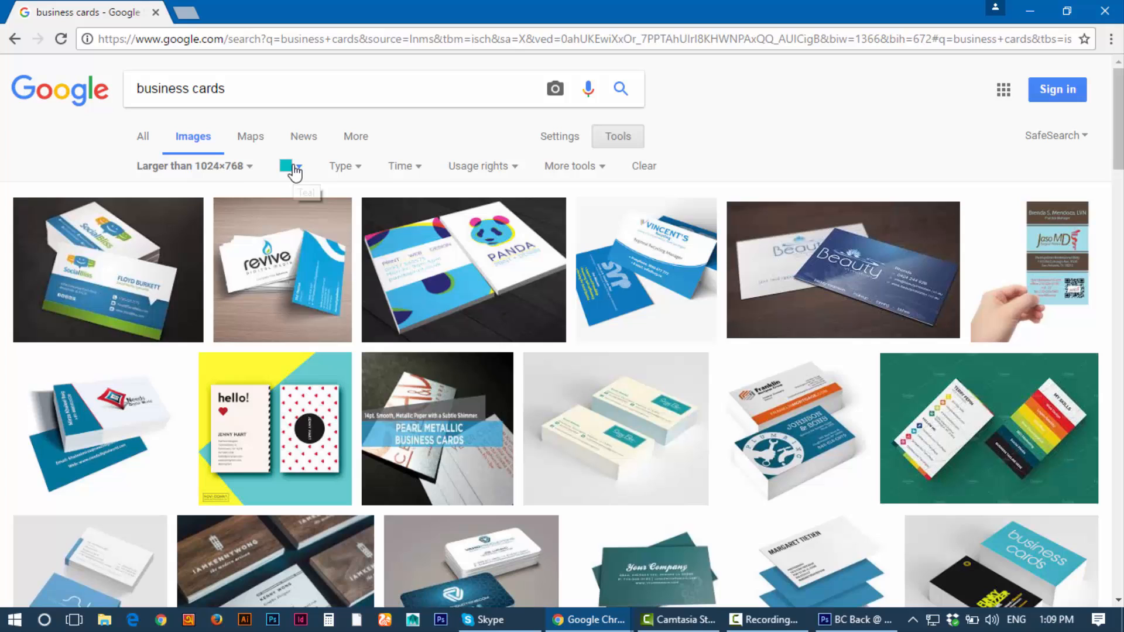
left_click(295, 171)
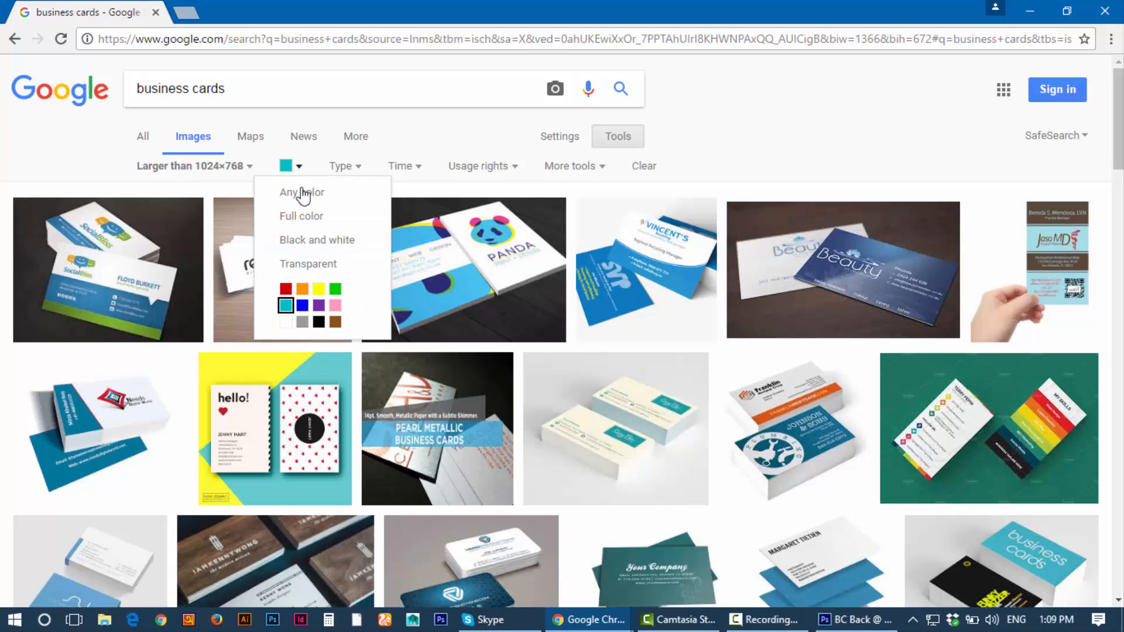
left_click(276, 216)
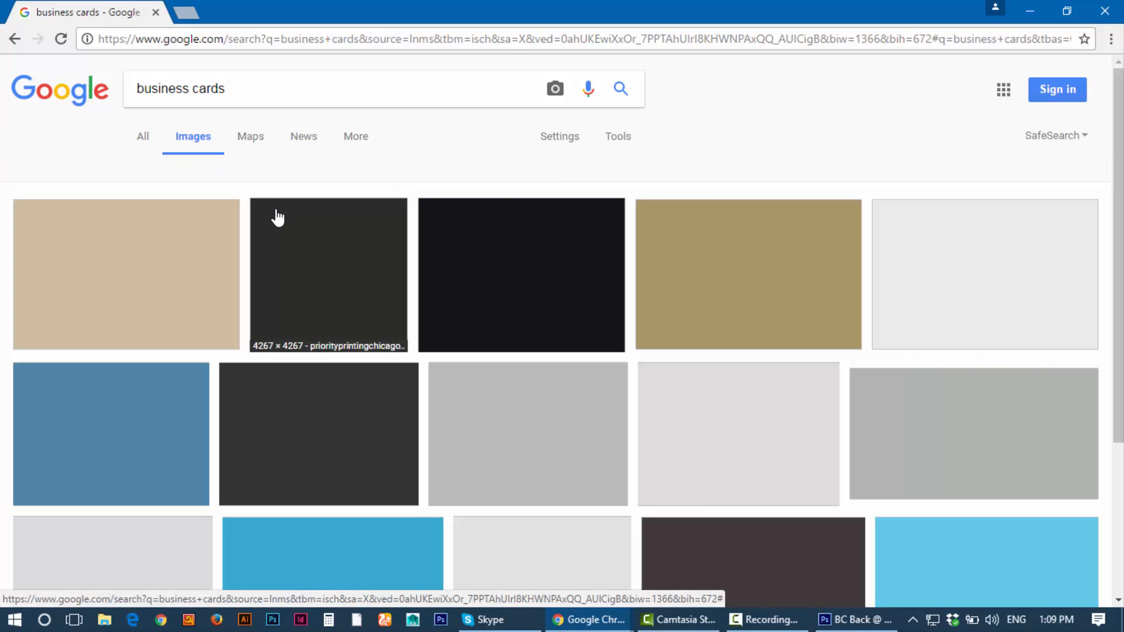
scroll(376, 286, "down", 5)
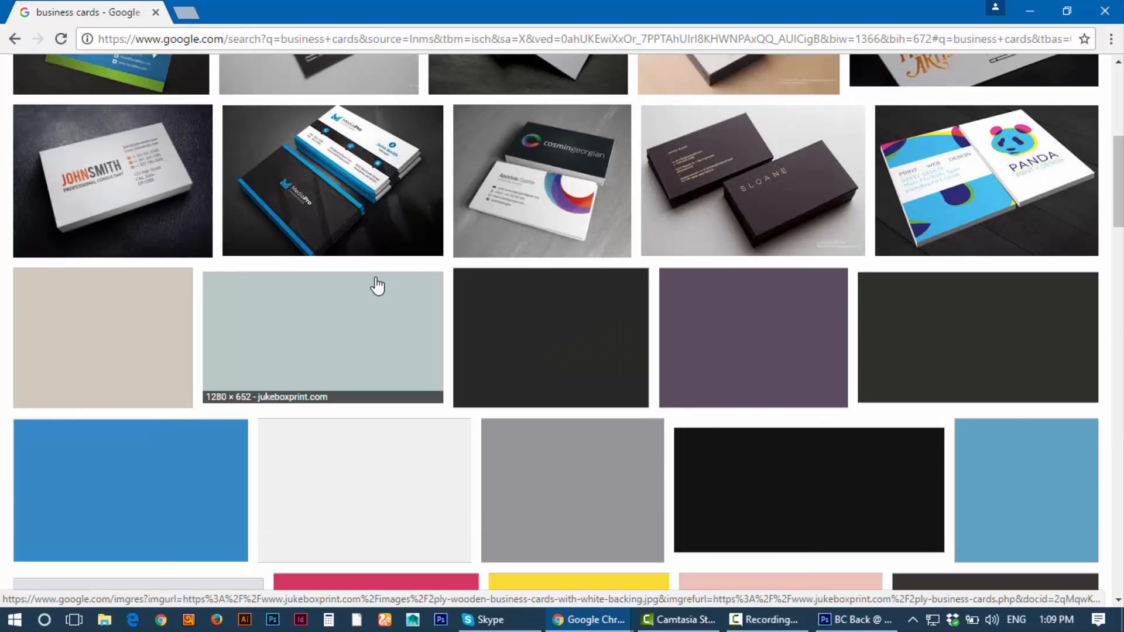
scroll(377, 286, "up", 2)
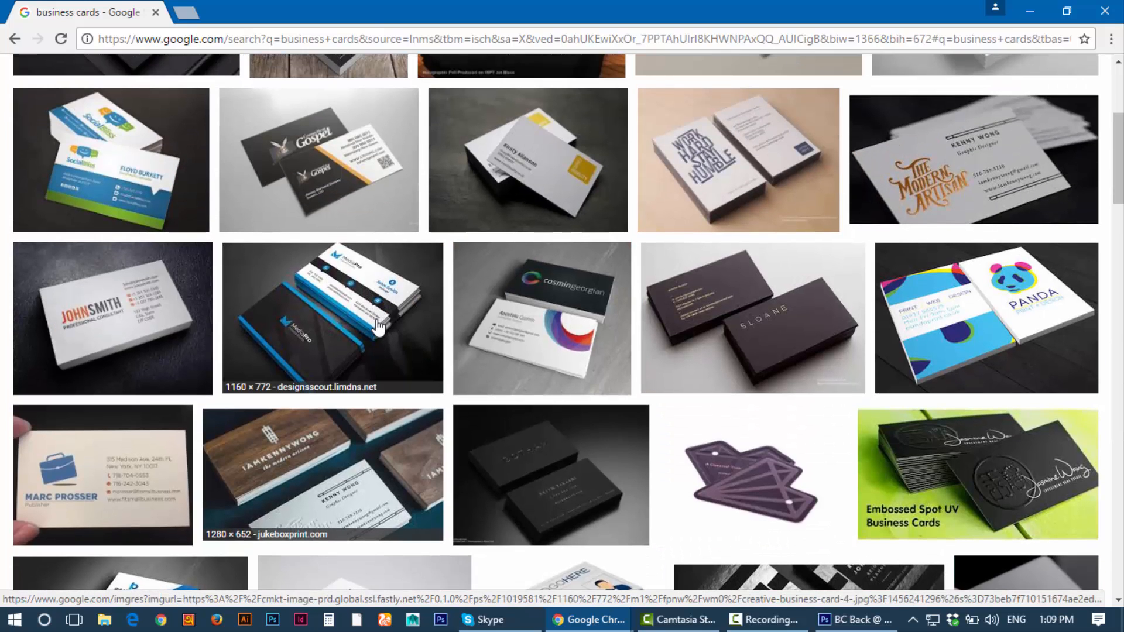
Step: Preview the Gospel card, then the Innovative Building Corp card
left_click(347, 193)
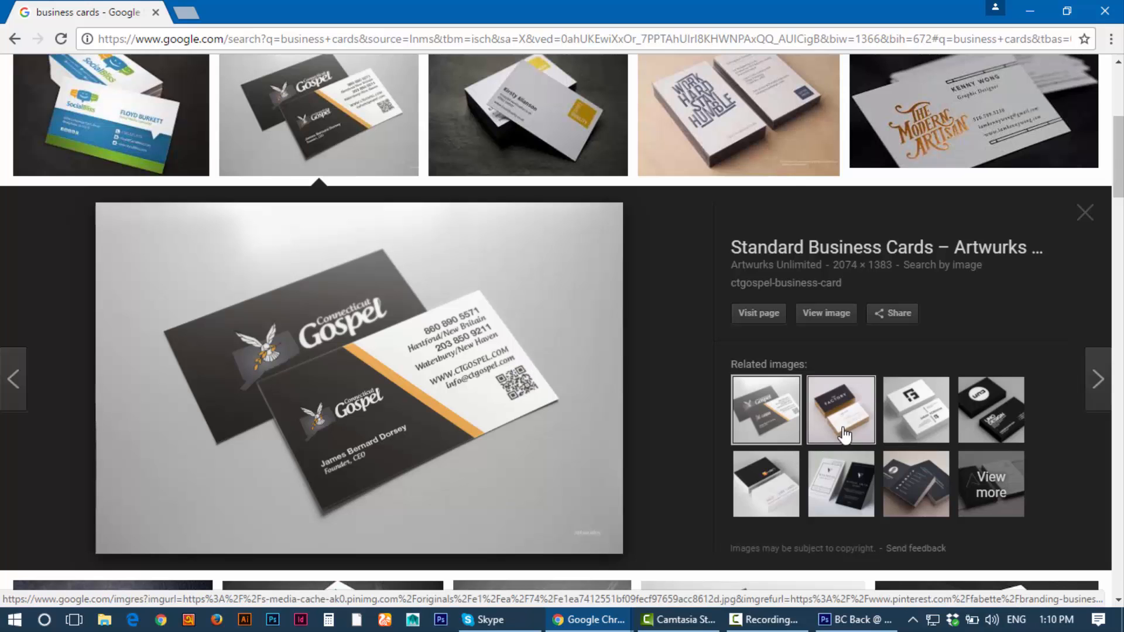
scroll(843, 432, "up", 10)
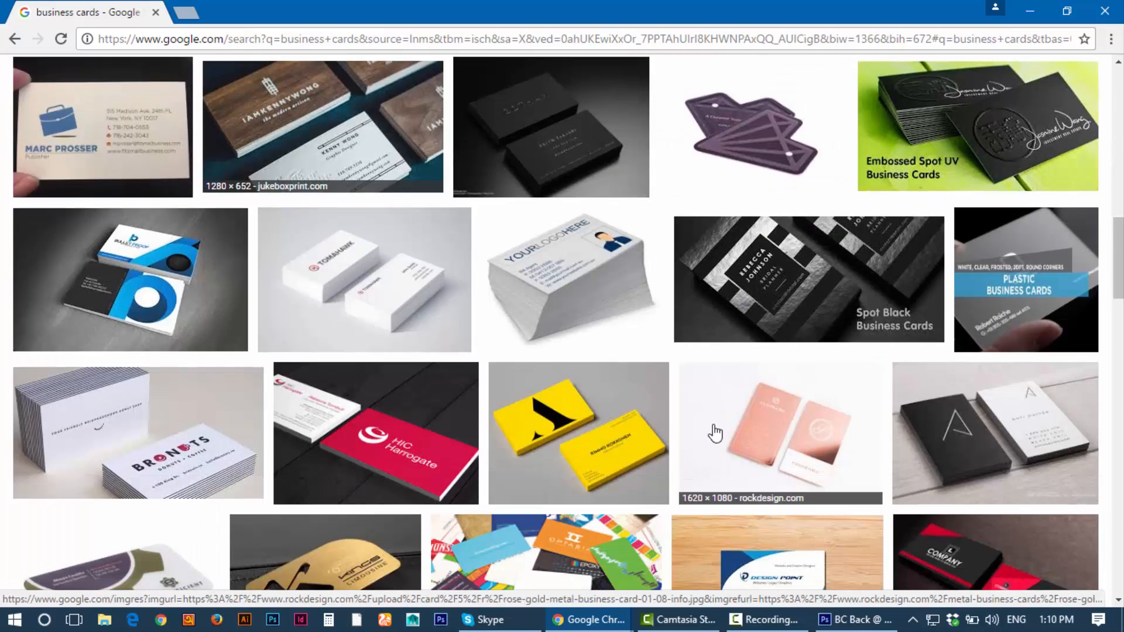
scroll(493, 378, "up", 5)
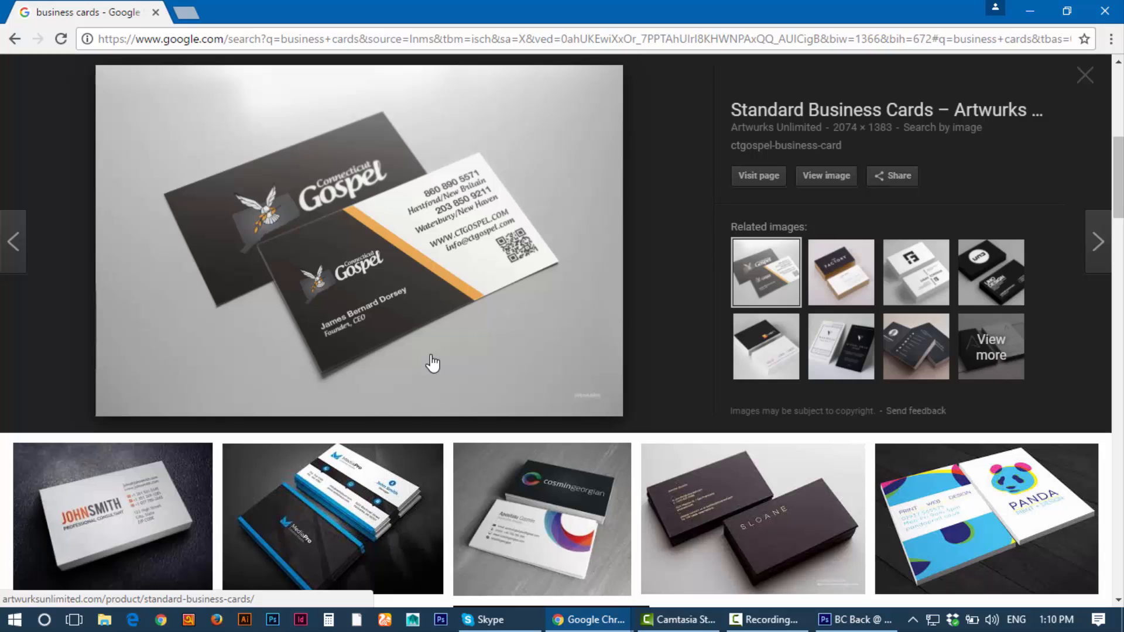
scroll(451, 354, "down", 5)
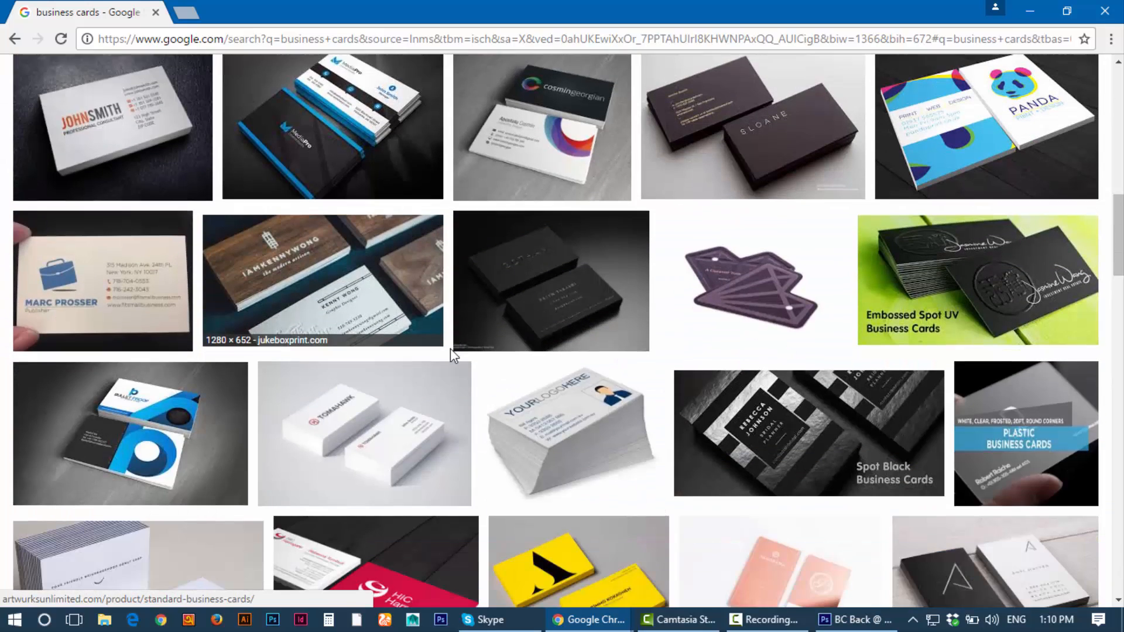
scroll(368, 454, "down", 4)
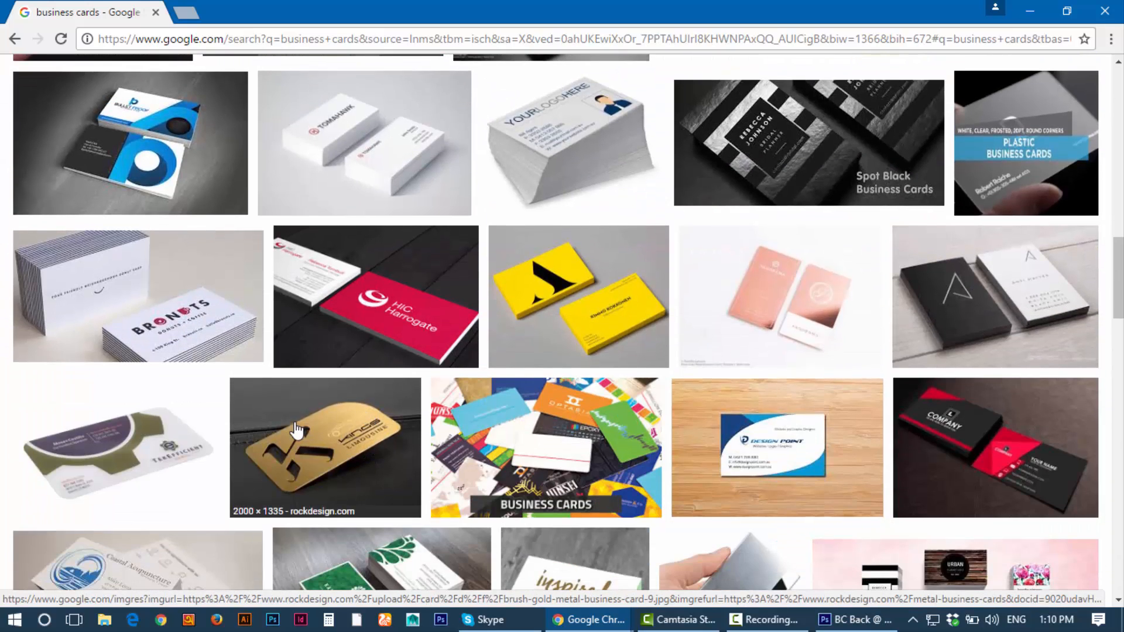
scroll(297, 430, "down", 5)
scroll(358, 402, "down", 4)
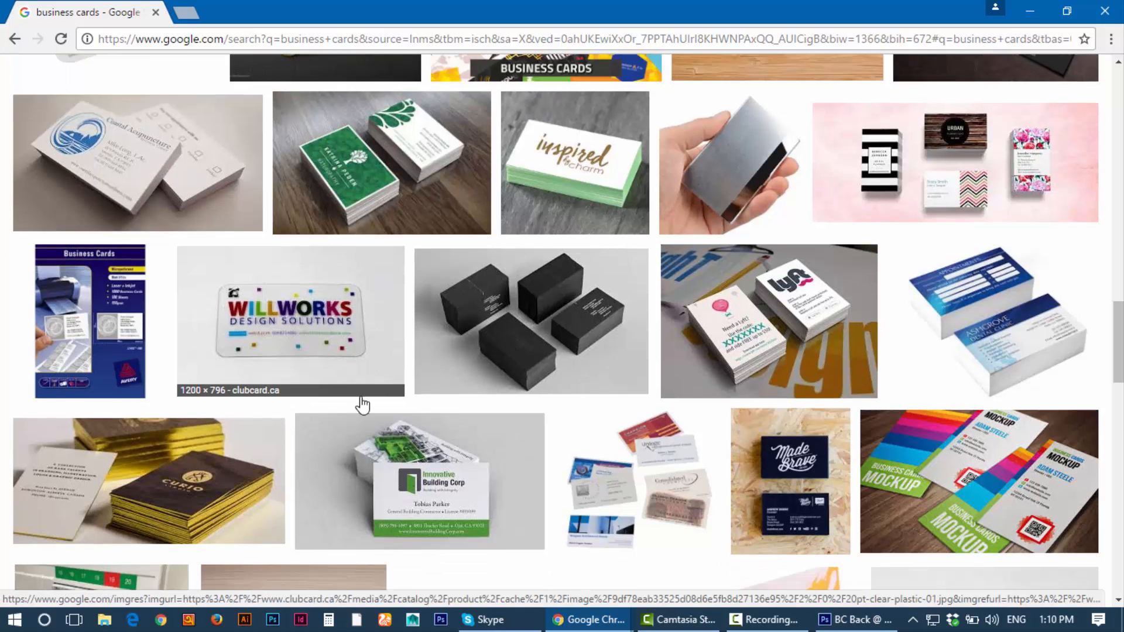
left_click(438, 269)
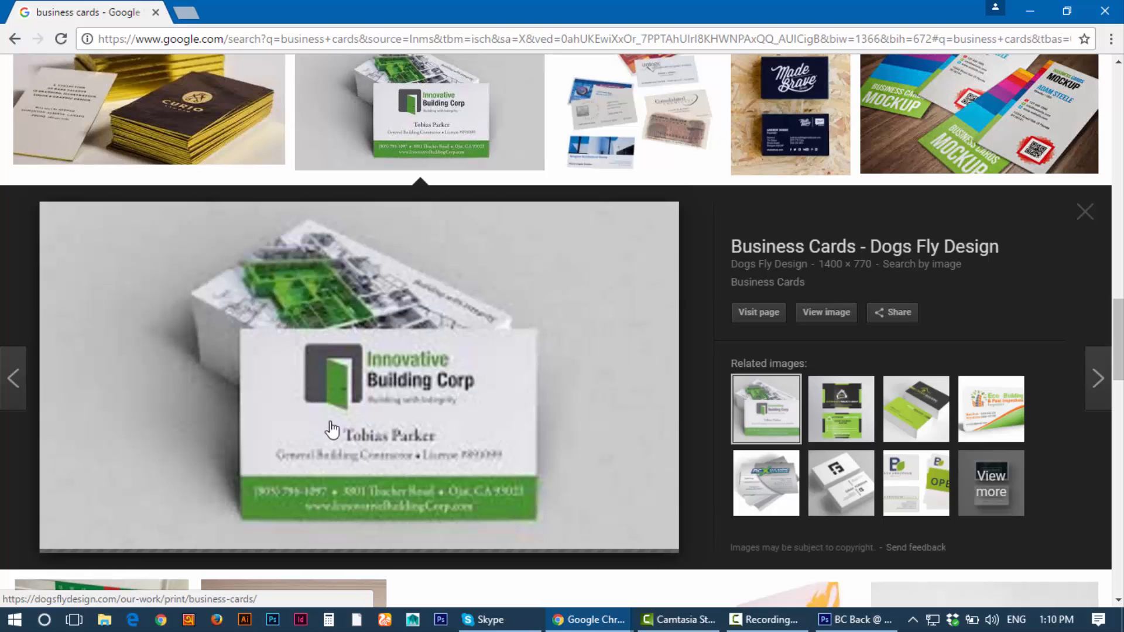
Step: Open the Innovative Building Corp card image full-size in a new tab
left_click(807, 322)
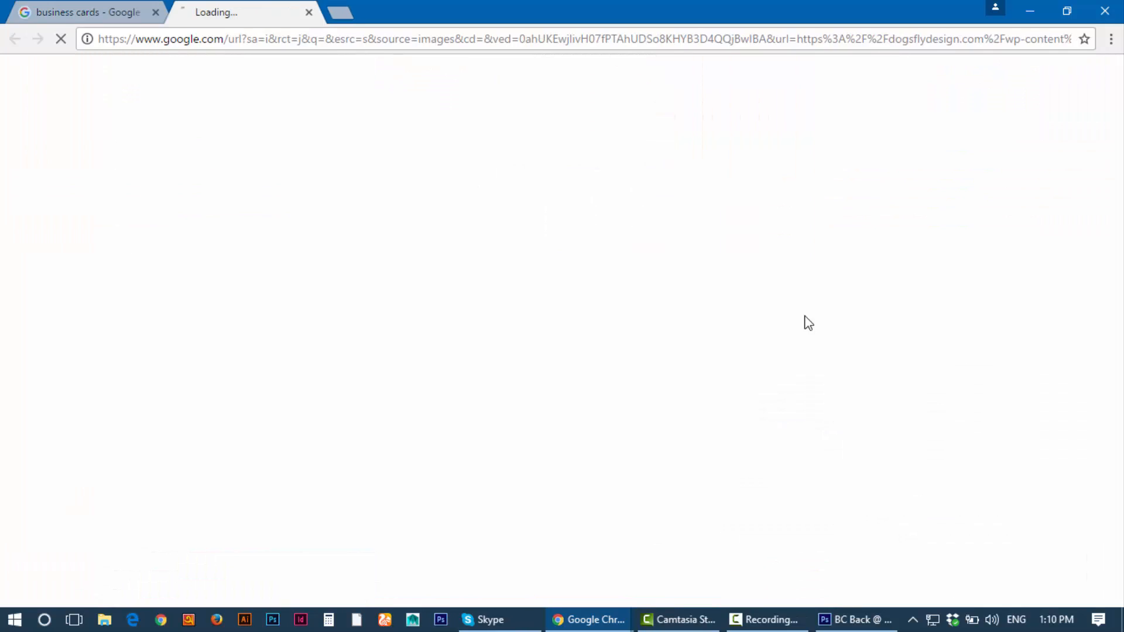
left_click(106, 9)
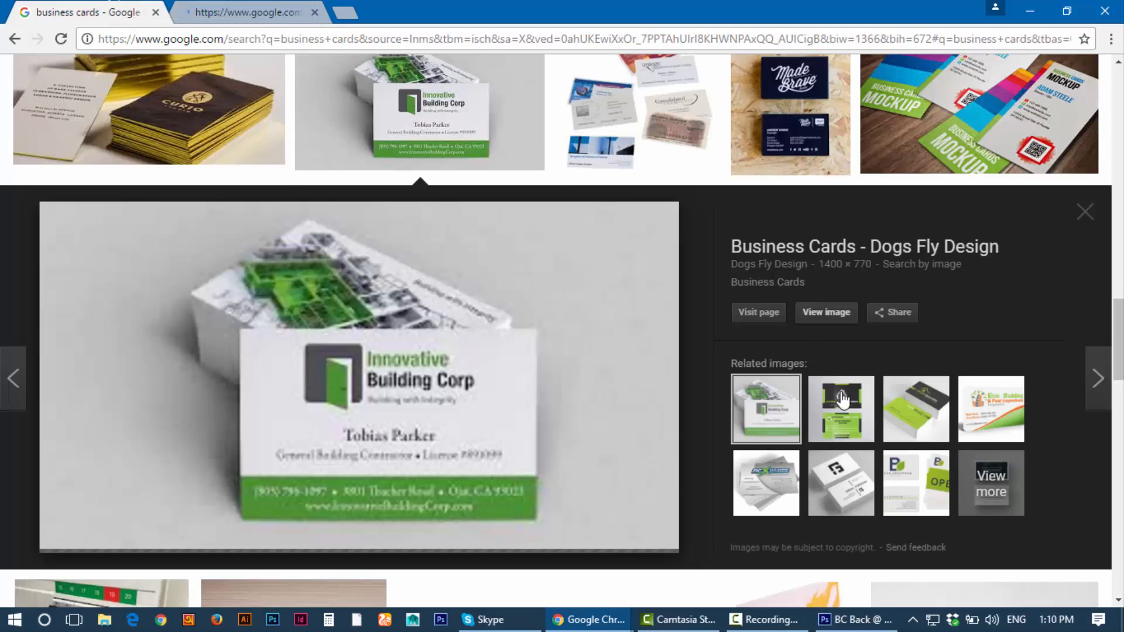
left_click(843, 410)
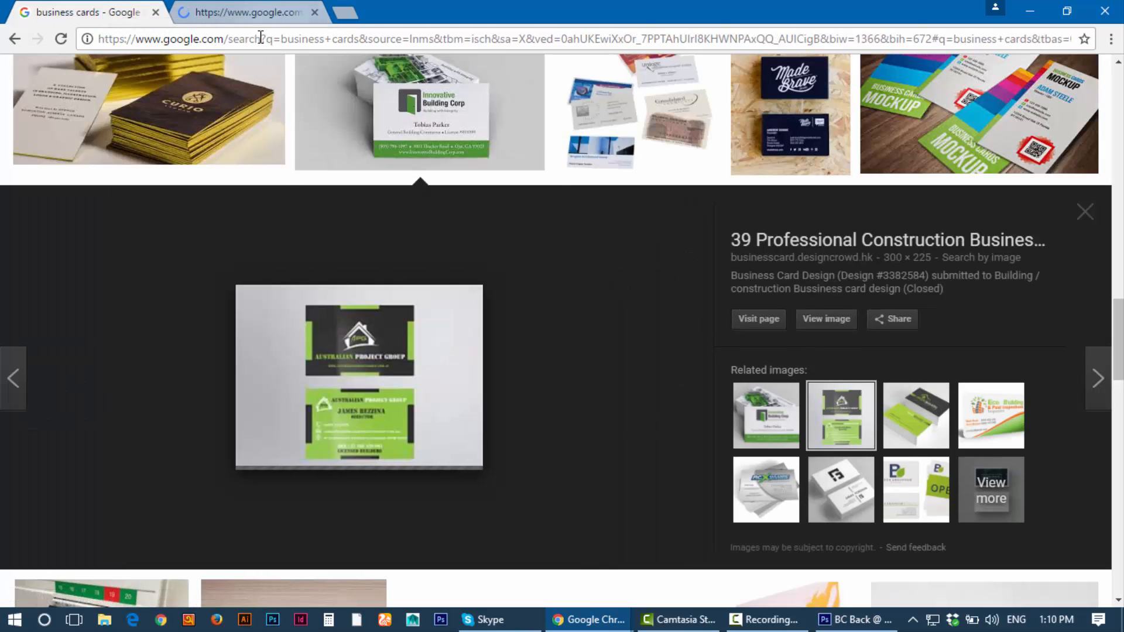
left_click(745, 429)
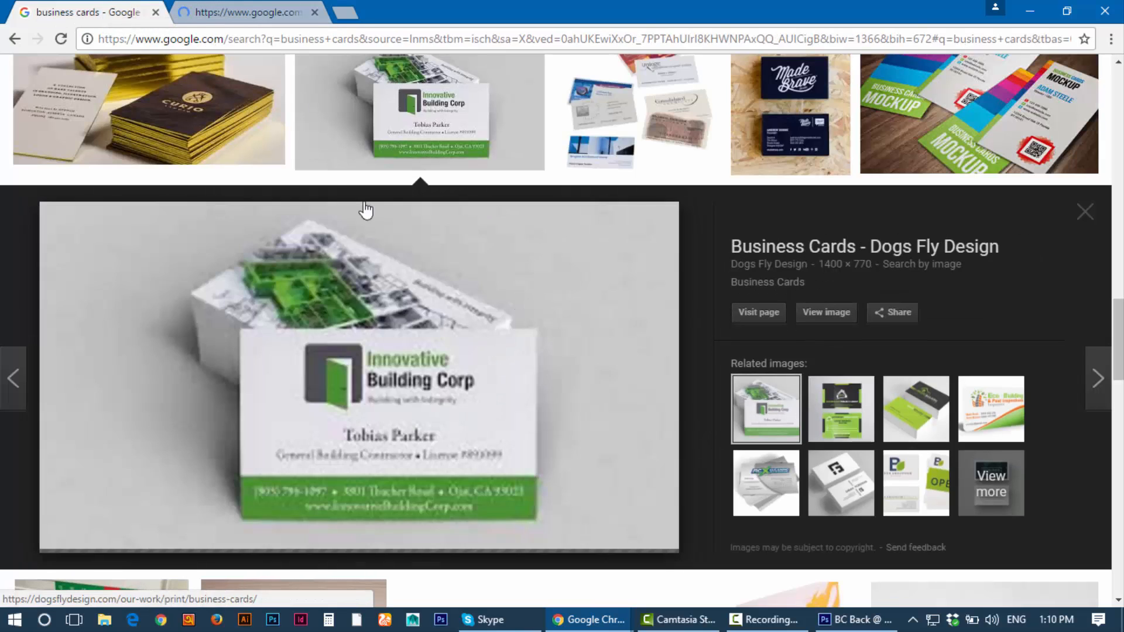
left_click(231, 11)
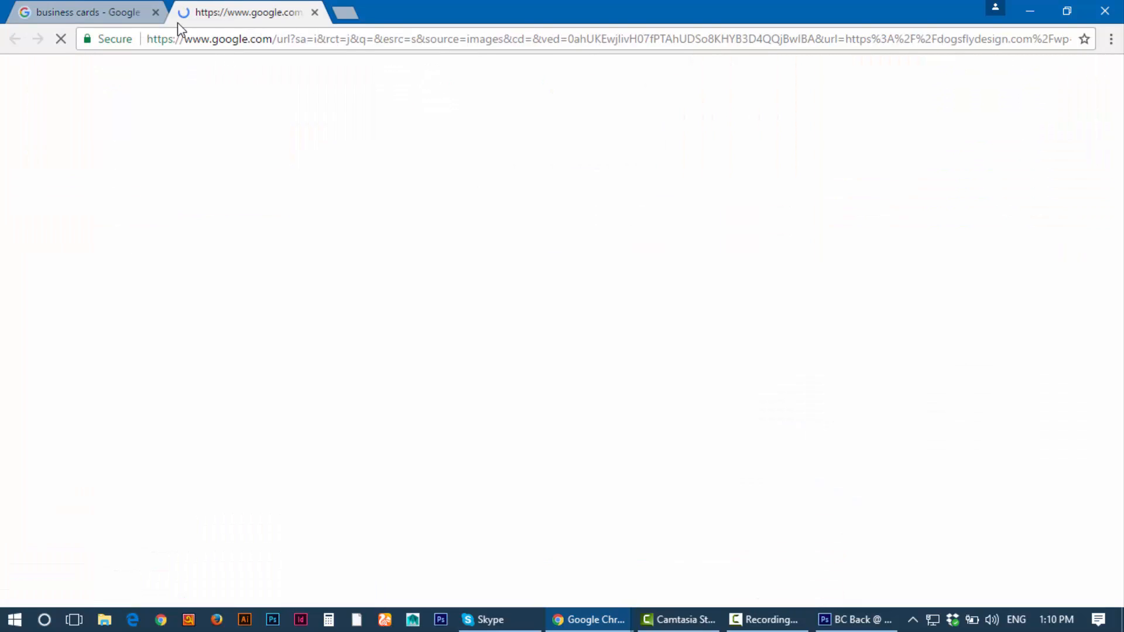
left_click(56, 10)
Step: Open the revive card full-size in a new tab and compare it with the Dogs Fly Design image
scroll(425, 374, "down", 3)
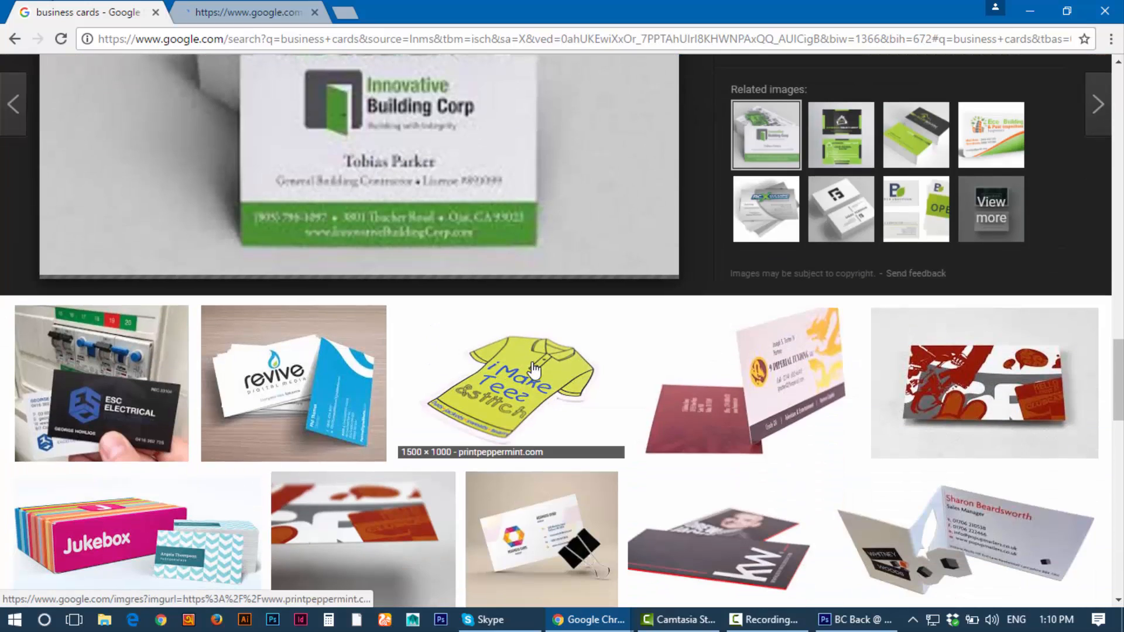
left_click(375, 396)
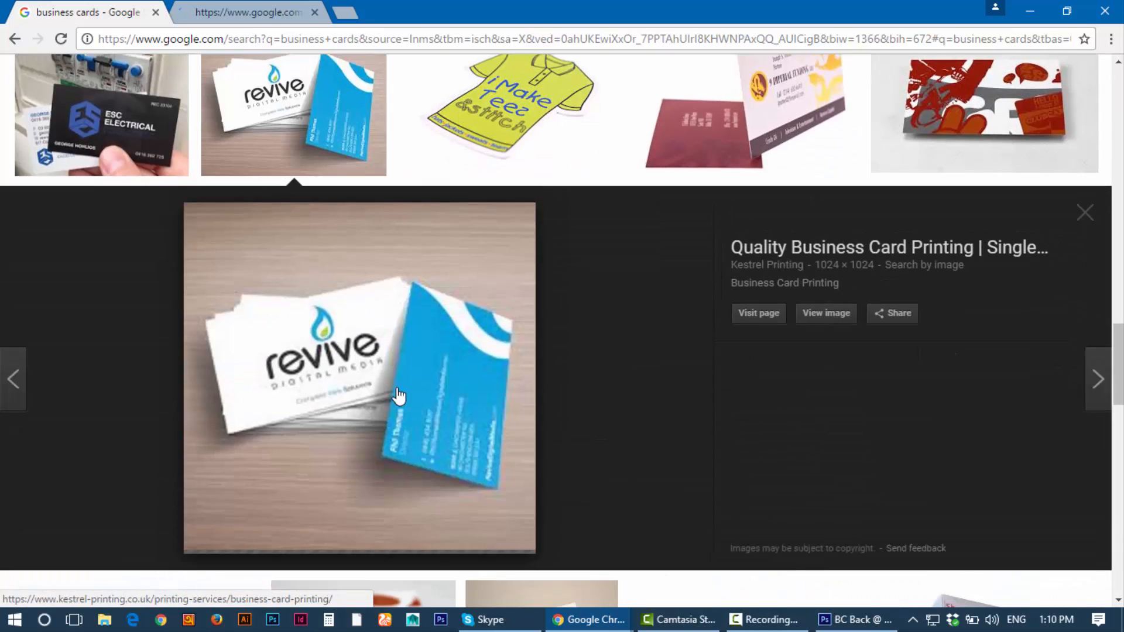
left_click(826, 312)
left_click(413, 10)
left_click(271, 12)
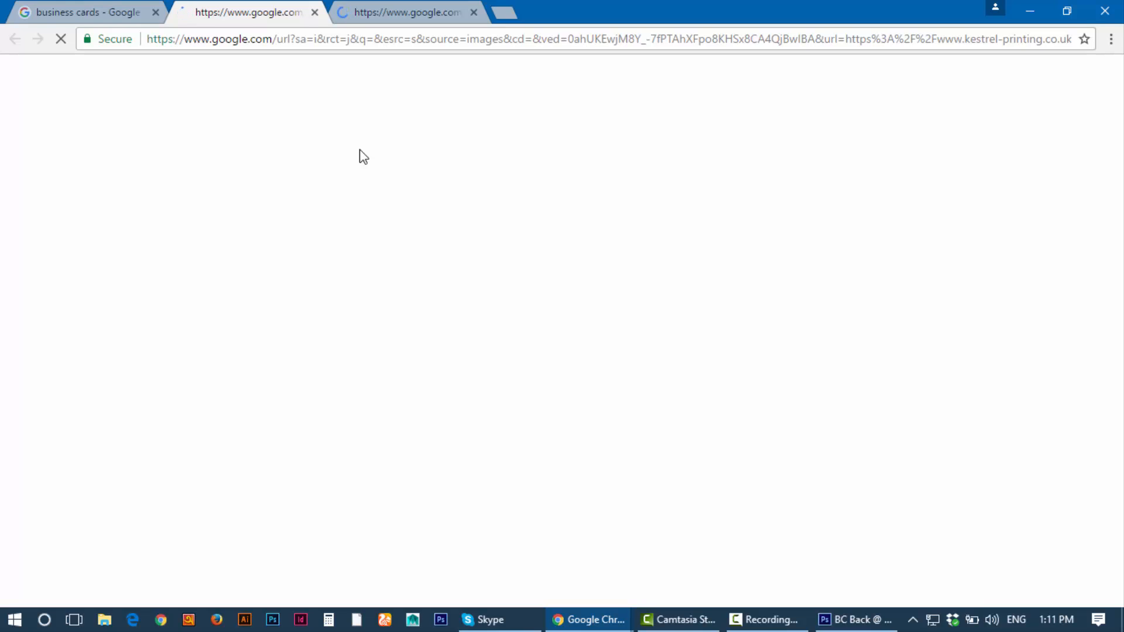
left_click(345, 9)
left_click(234, 10)
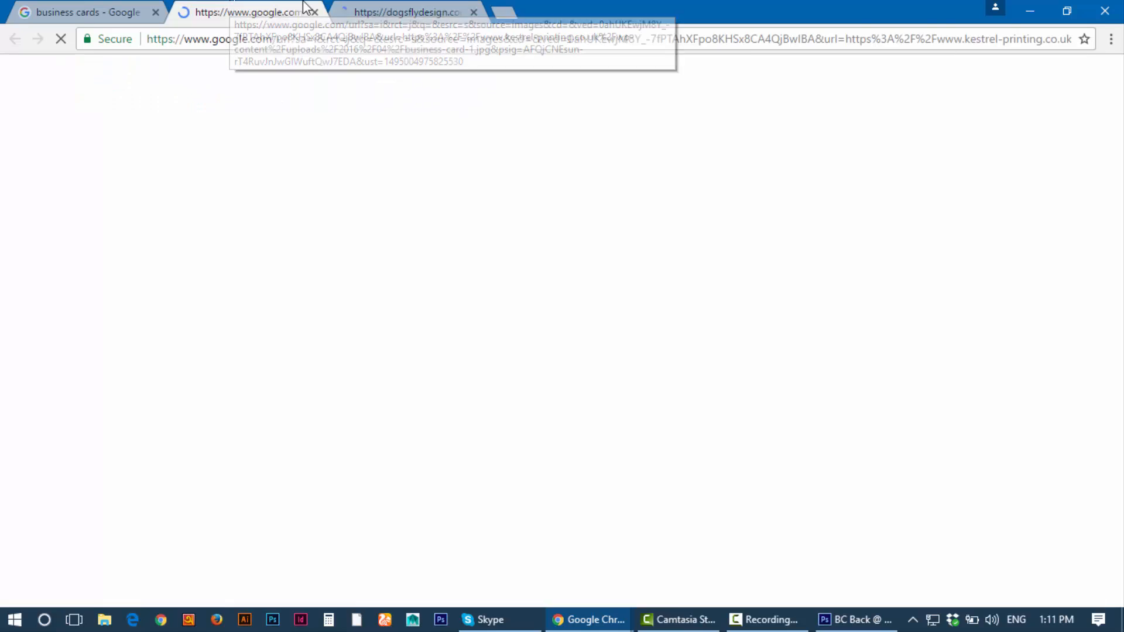
left_click(386, 7)
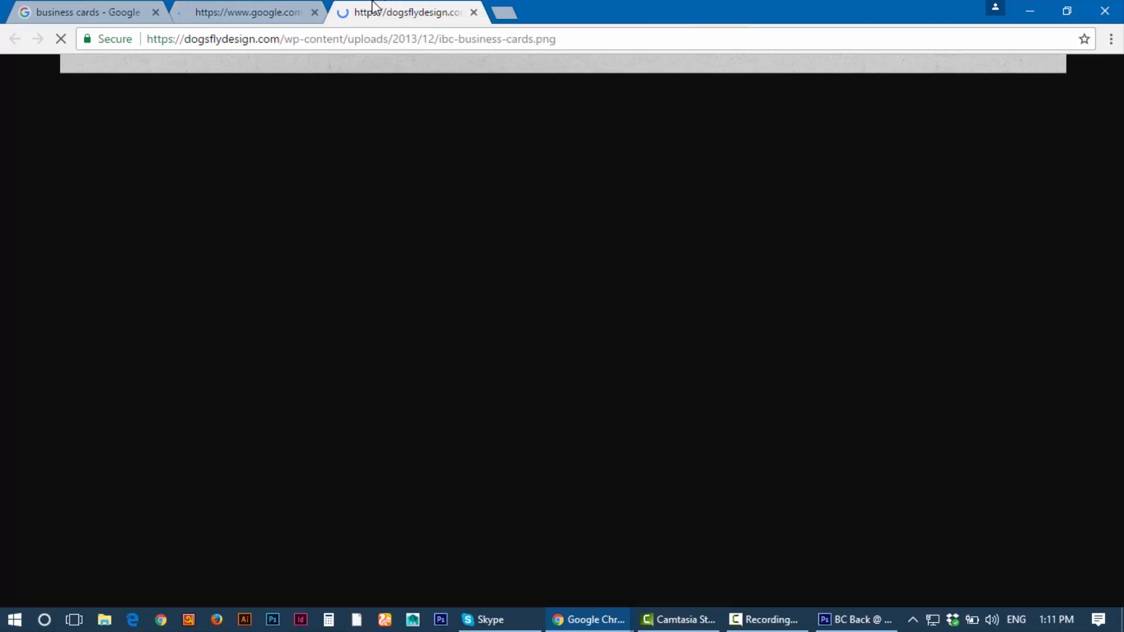
left_click(242, 8)
left_click(384, 10)
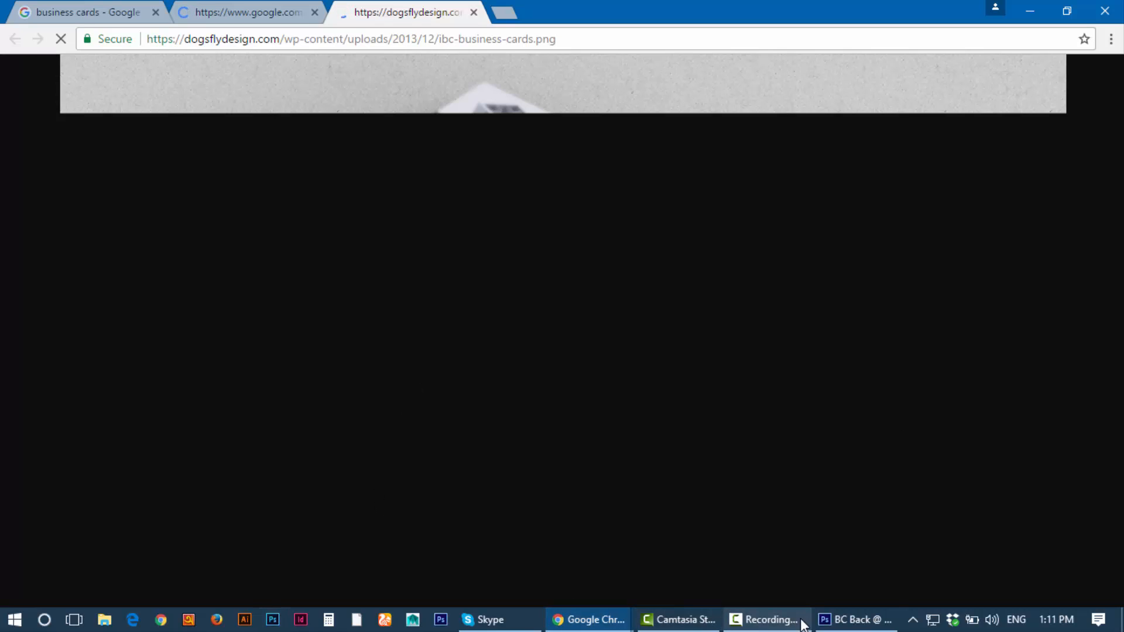
left_click(772, 619)
Step: Draw a navy Rectangle 1 shape layer covering the whole BC Back canvas past the guides, then nudge it
left_click(1038, 551)
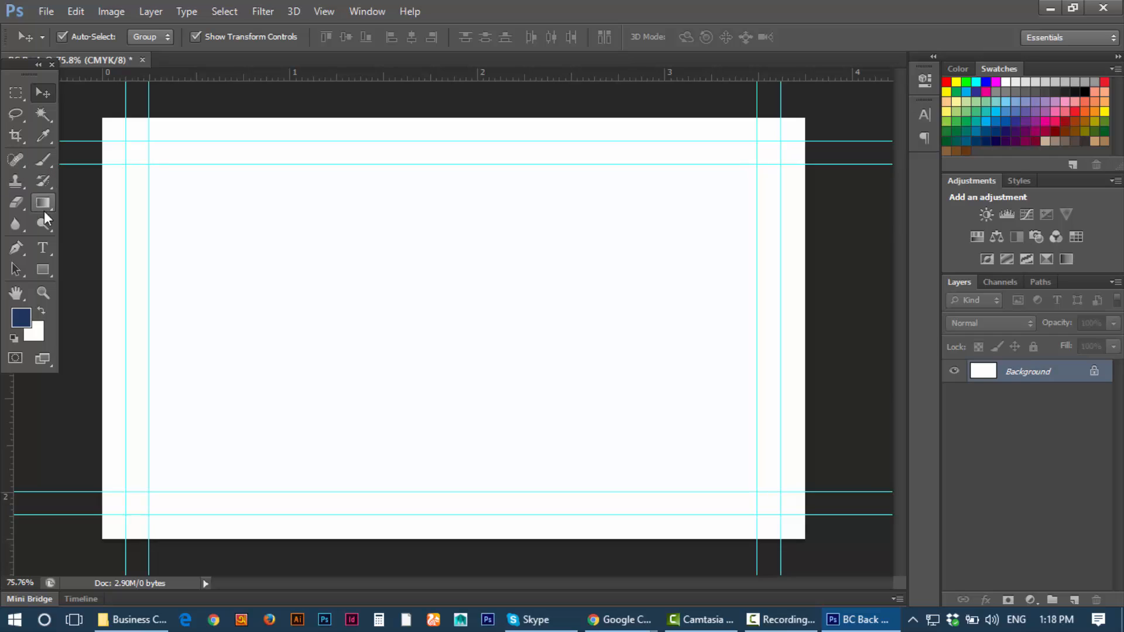
left_click(42, 270)
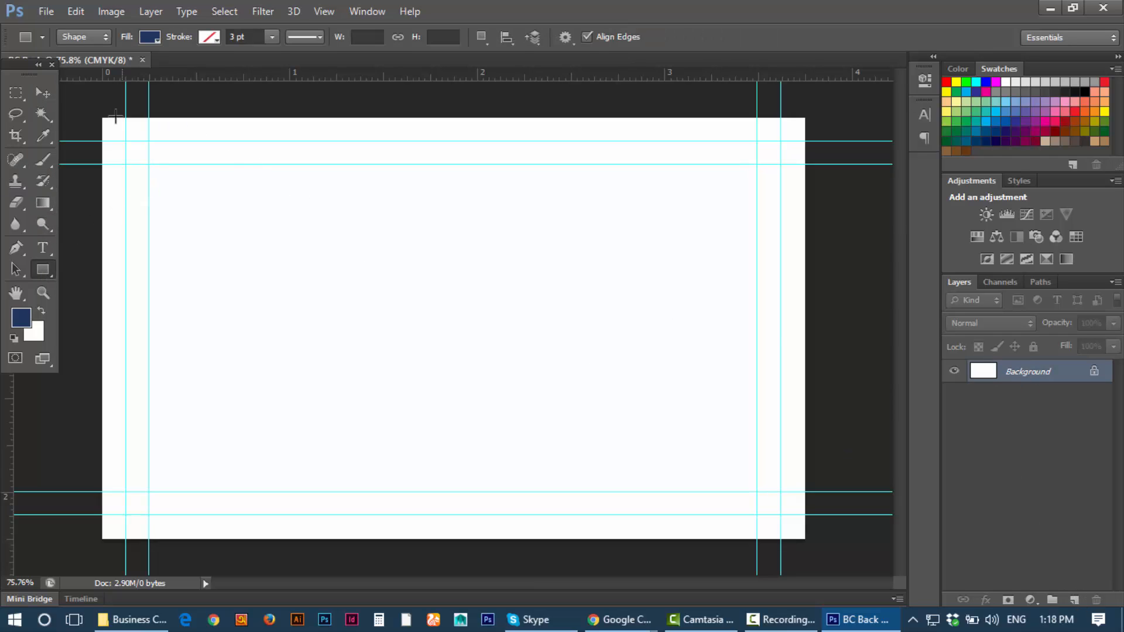
left_click(81, 38)
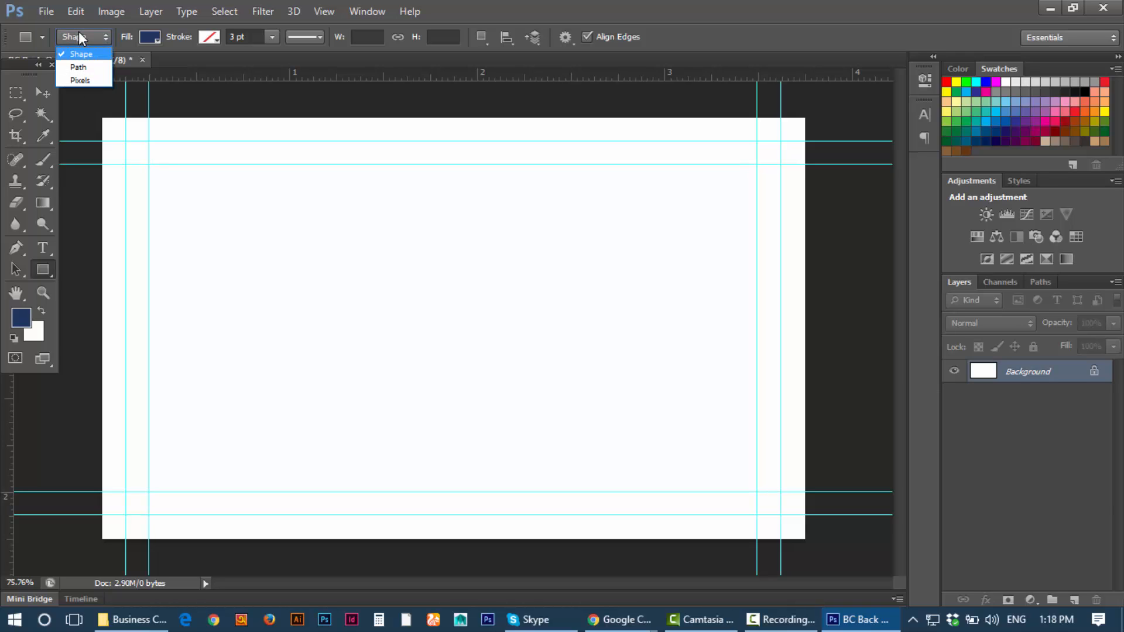
left_click(88, 37)
left_click(87, 54)
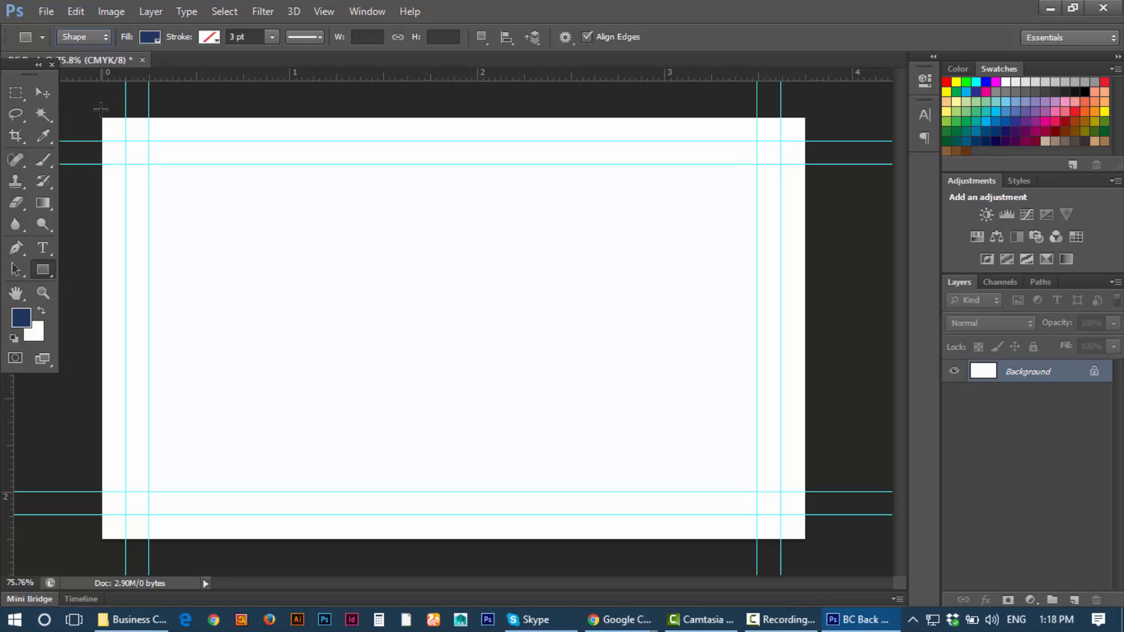
left_click_drag(100, 110, 825, 568)
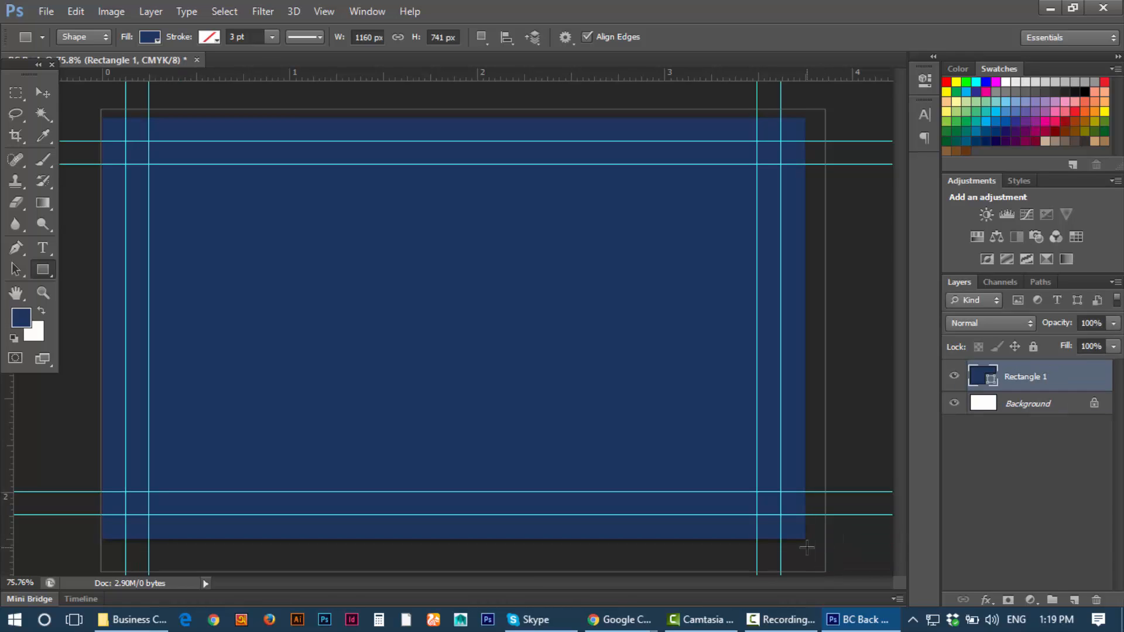
left_click(43, 93)
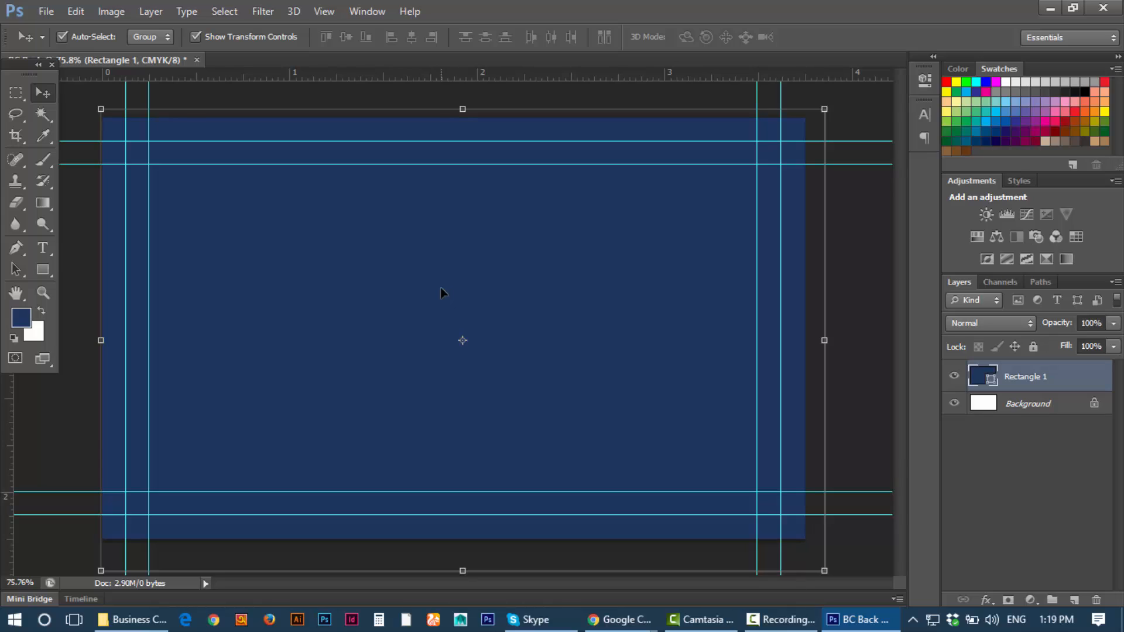
left_click_drag(456, 246, 449, 247)
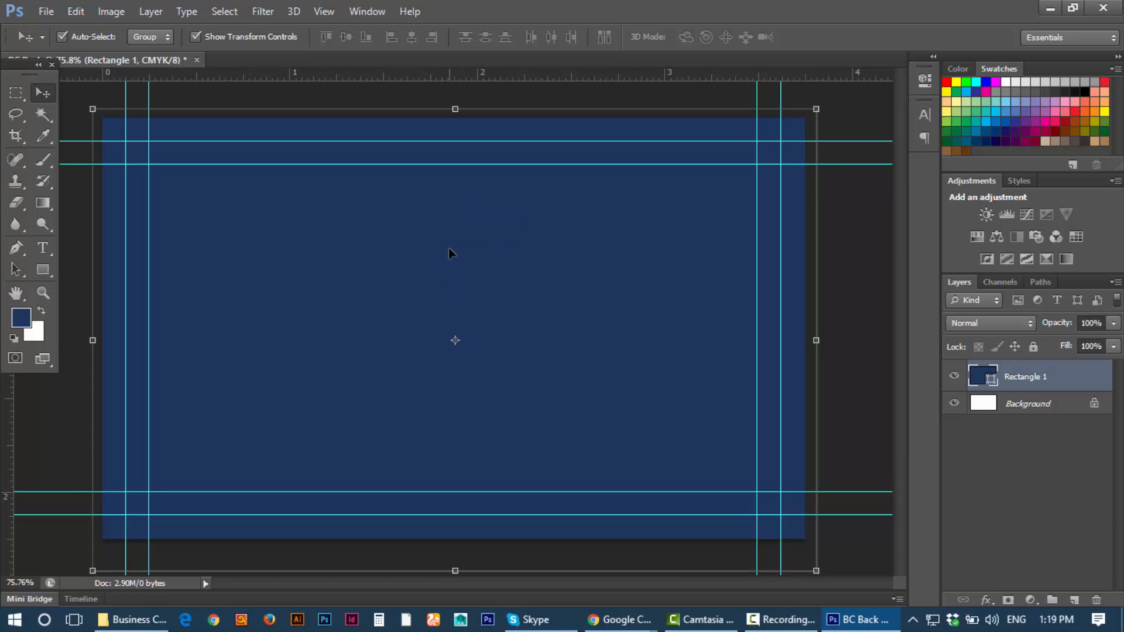
left_click(865, 281)
left_click(675, 213)
Step: Look over the Dogs Fly Design card image from the business card image results
mouse_move(620, 620)
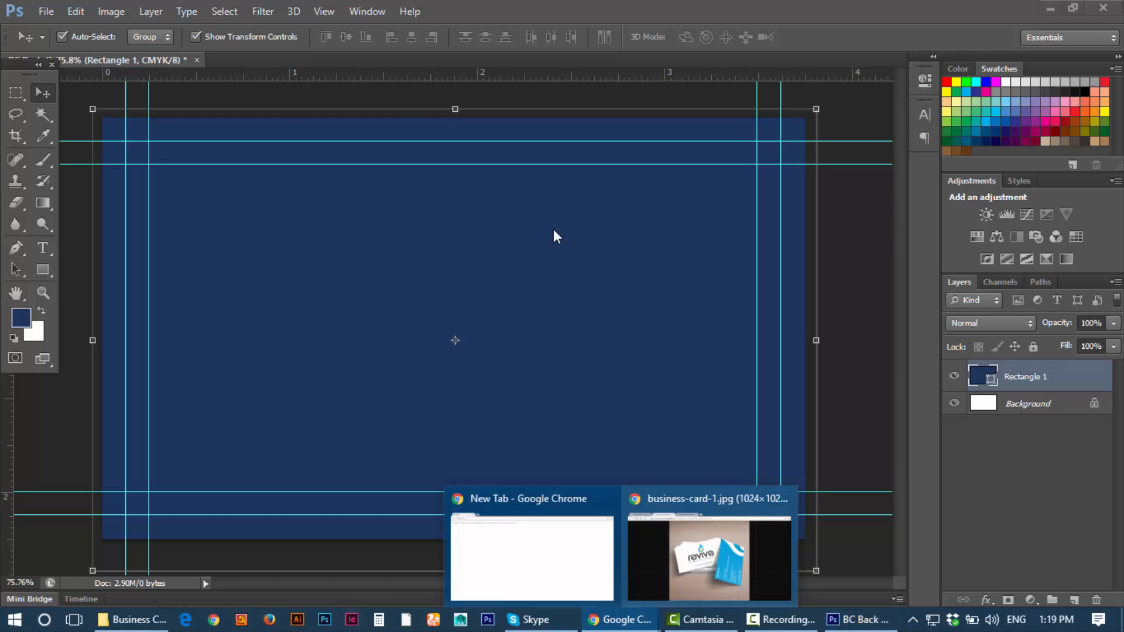
left_click(695, 557)
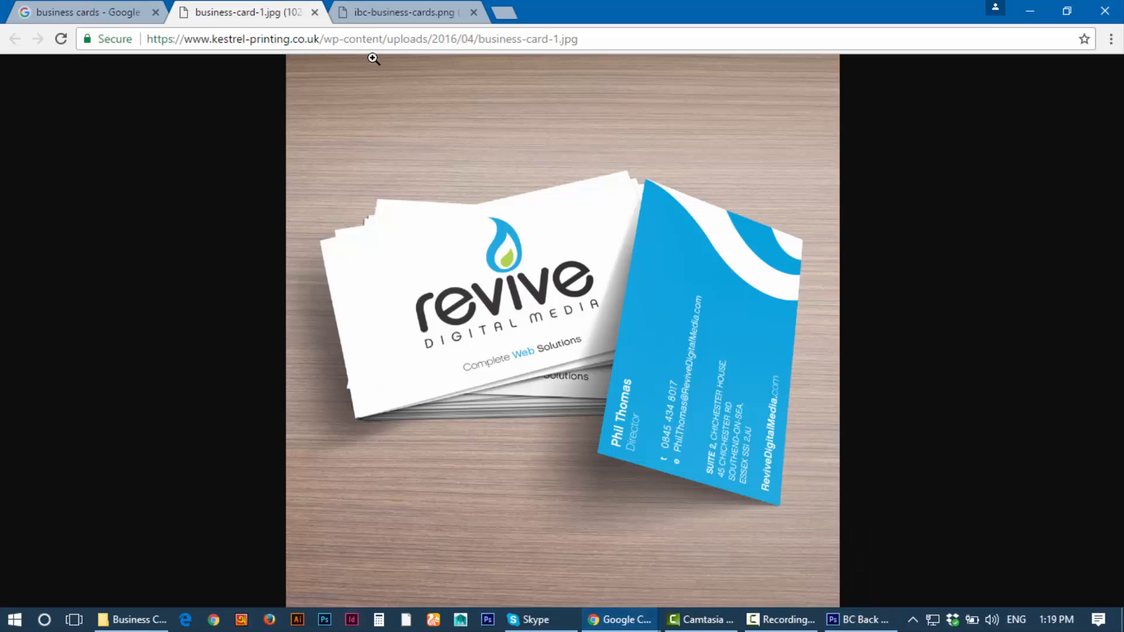
left_click(368, 12)
left_click(65, 8)
scroll(322, 230, "up", 10)
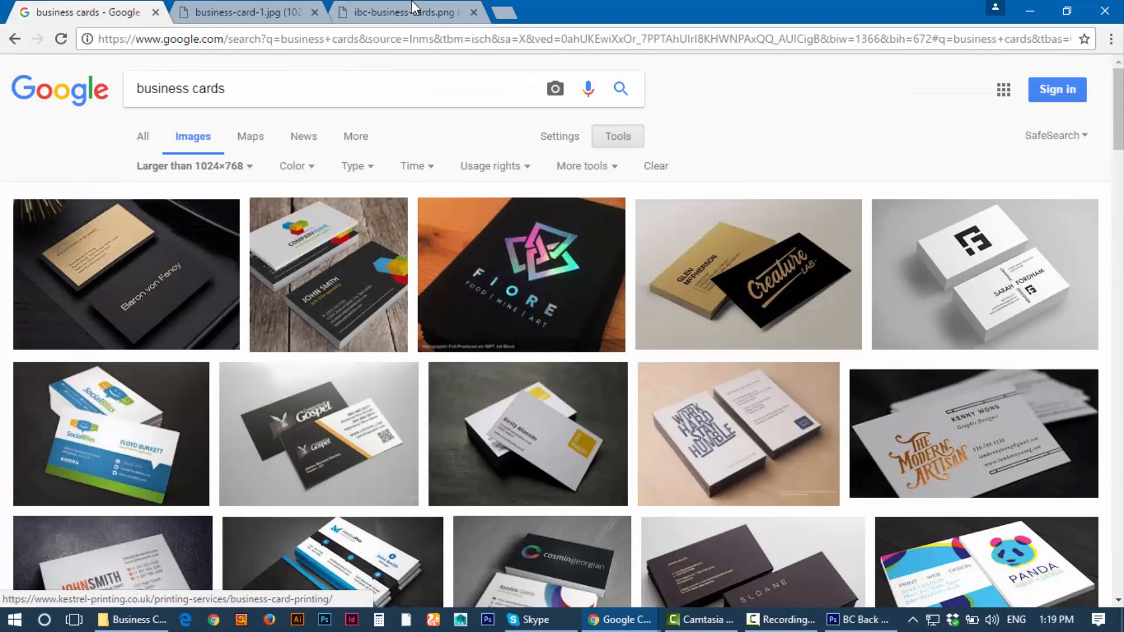
left_click(381, 10)
left_click(78, 8)
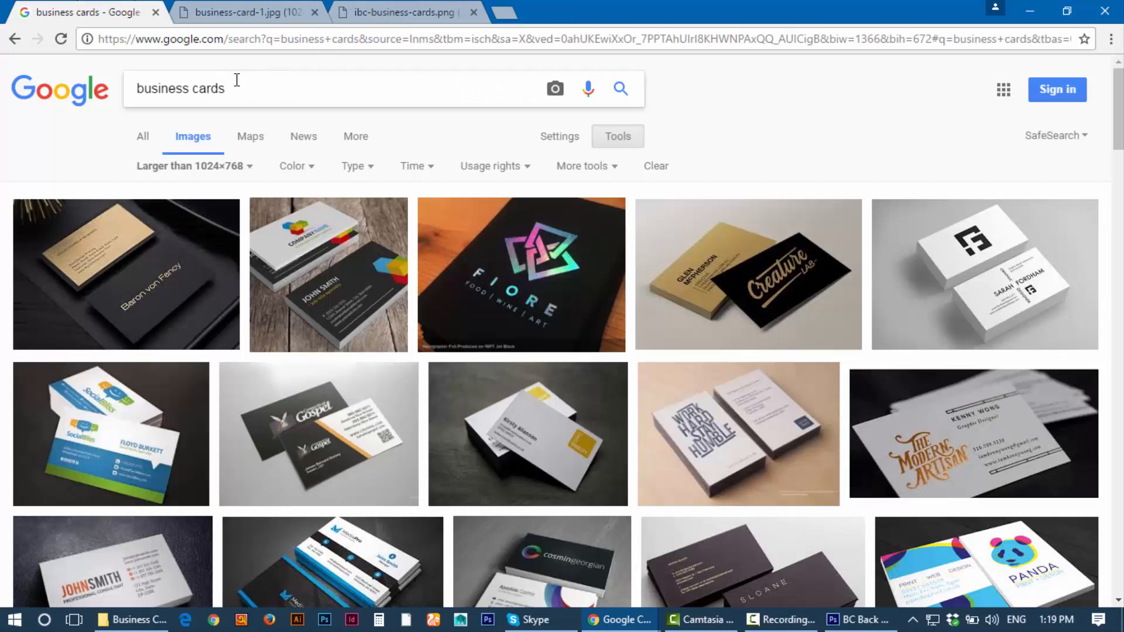
Step: Replace the search with flatcolor and show all web results
left_click_drag(235, 87, 3, 85)
type("fla")
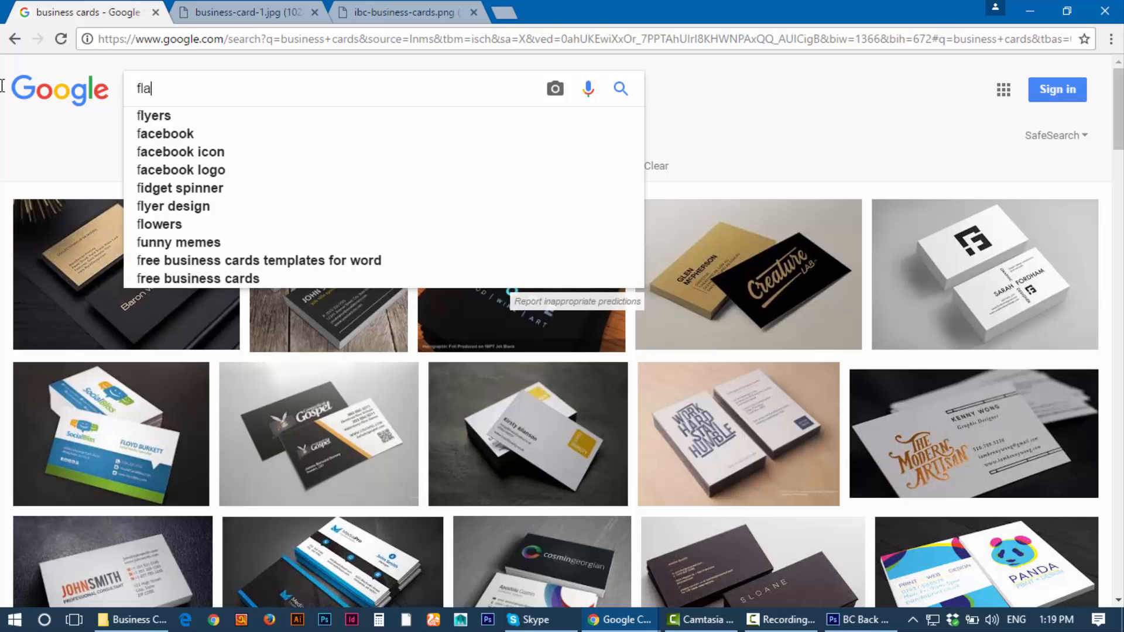
type("tc")
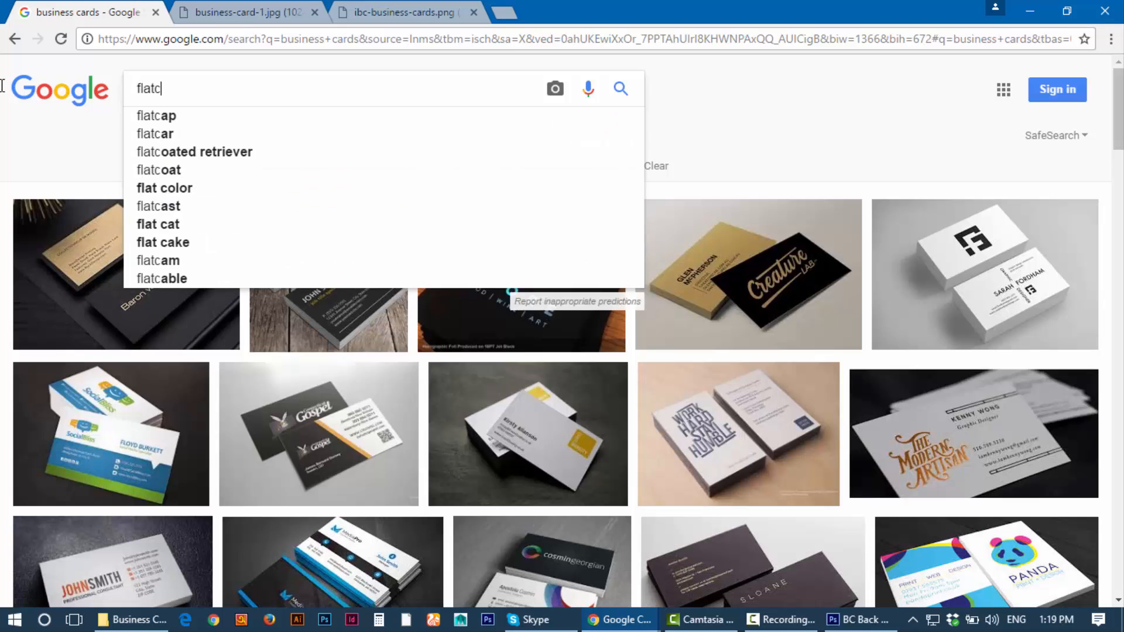
type("olor")
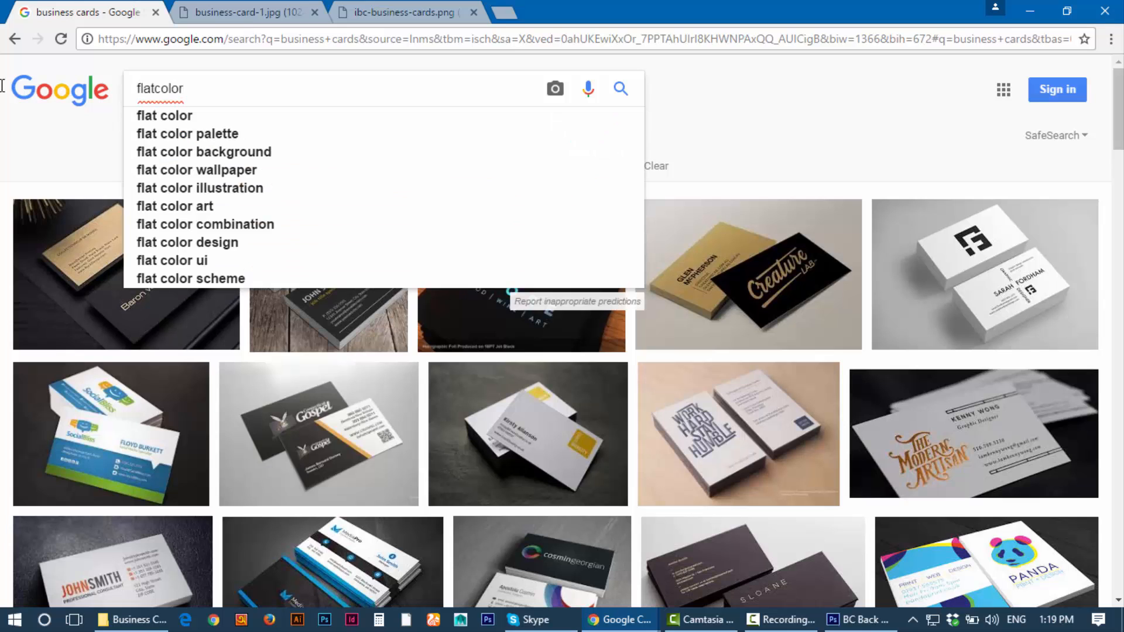
key("Return")
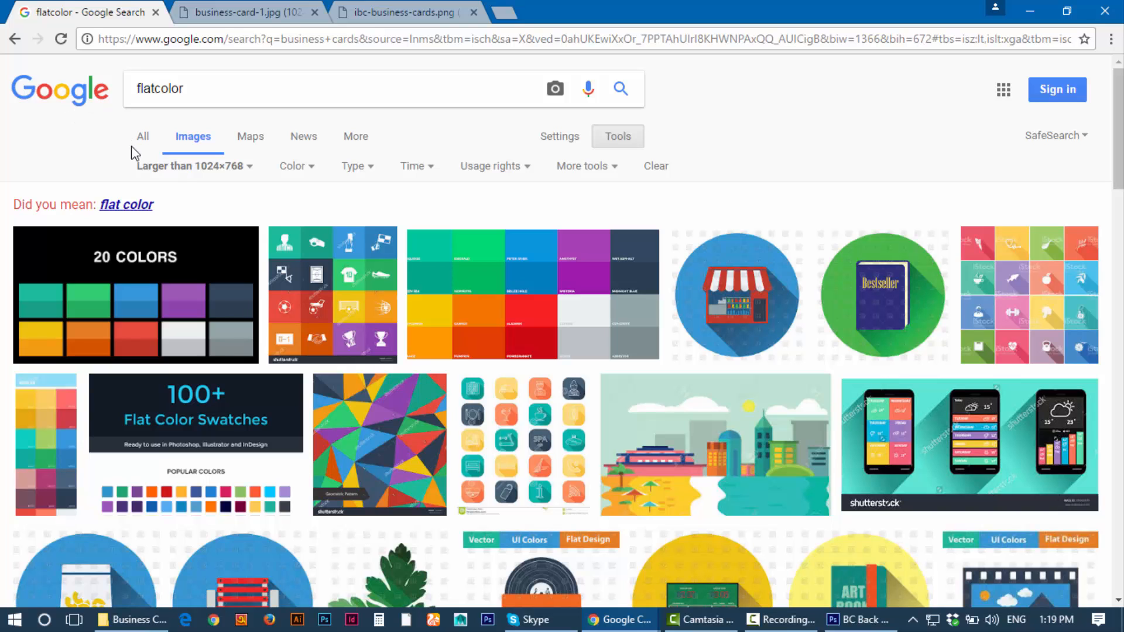
left_click(143, 138)
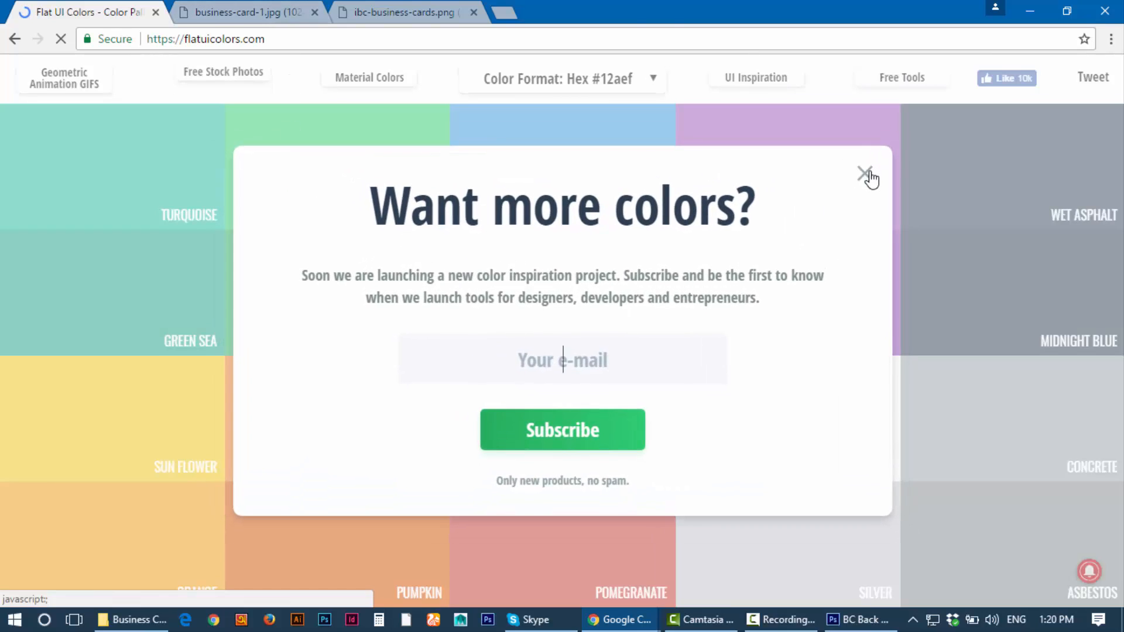
Step: Dismiss the Want more colors? popup, keep Hex format, and copy Emerald's colour code for Photoshop
left_click(870, 173)
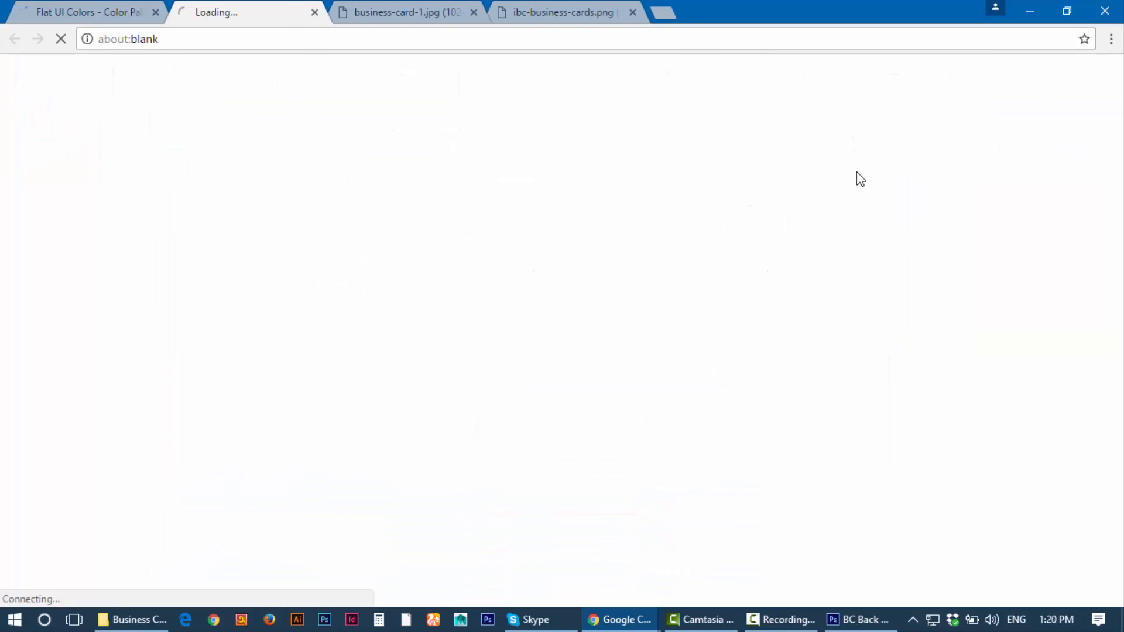
left_click(314, 12)
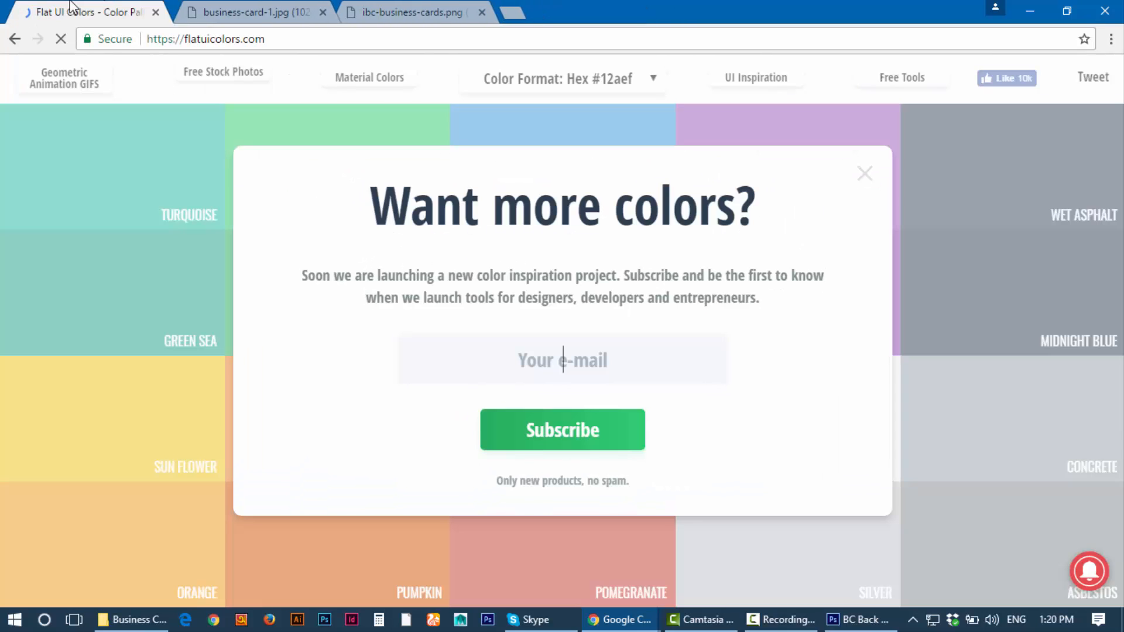
left_click(867, 171)
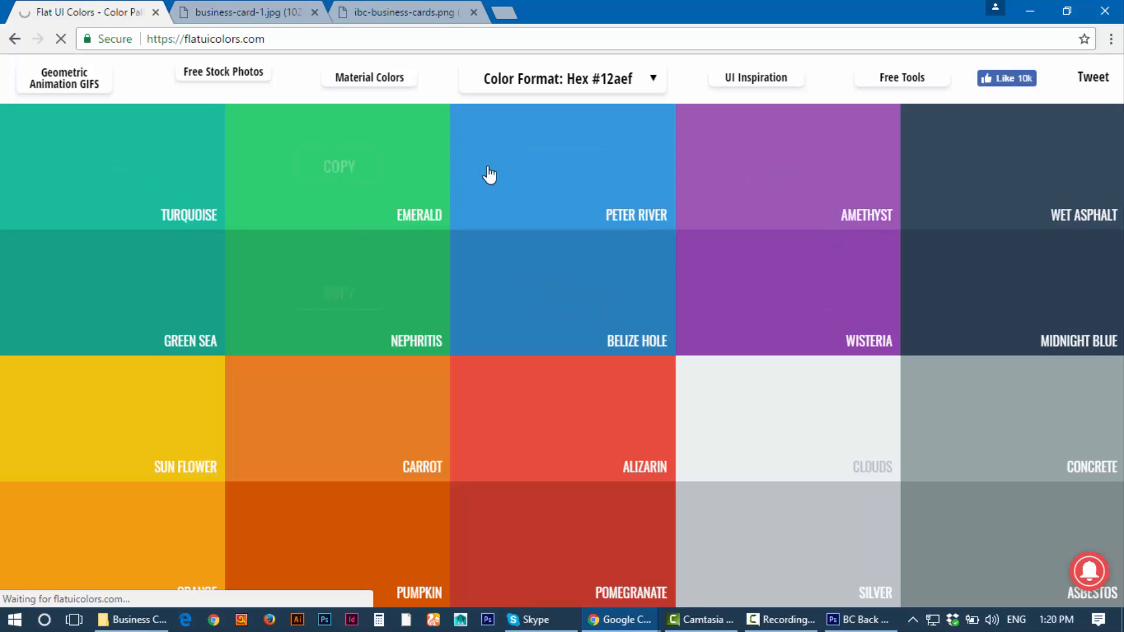
left_click(566, 77)
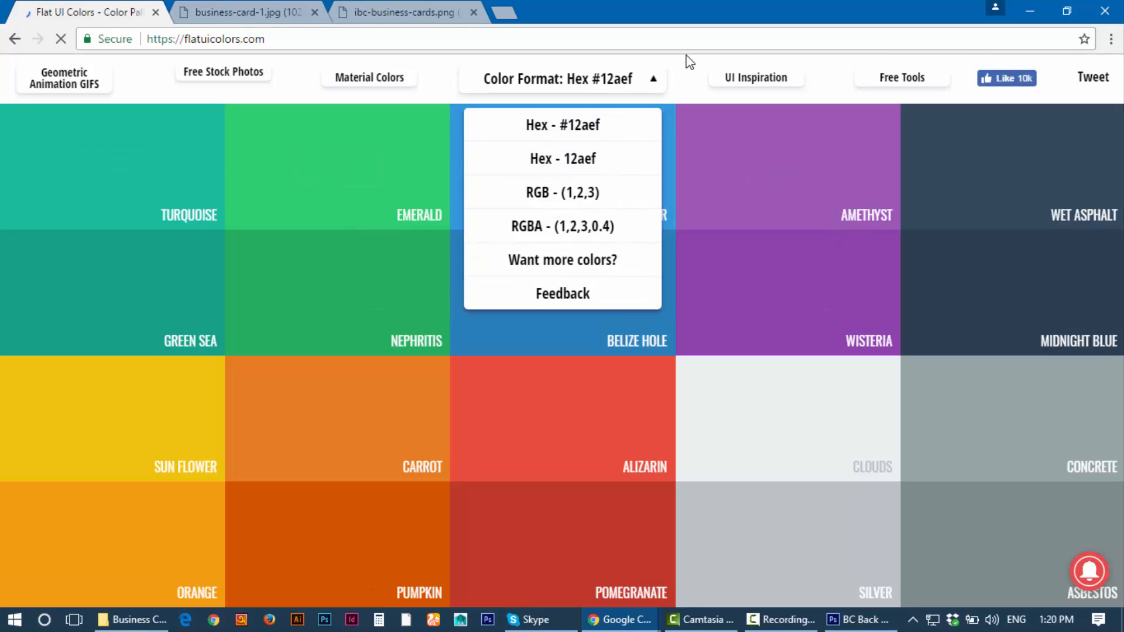
left_click(660, 82)
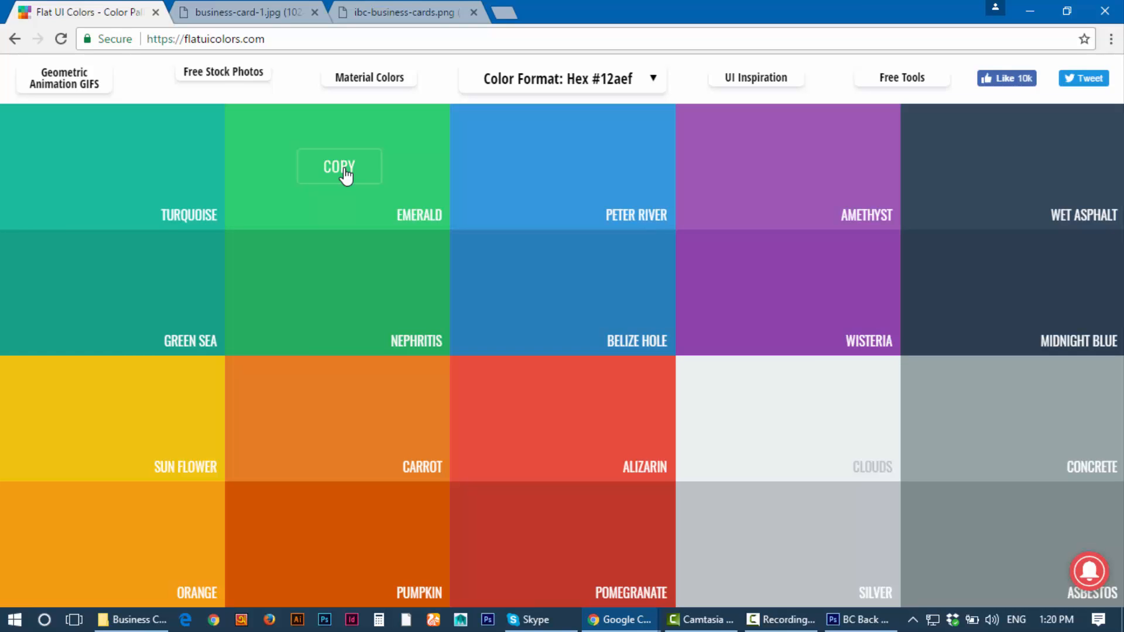
left_click(327, 171)
left_click(865, 622)
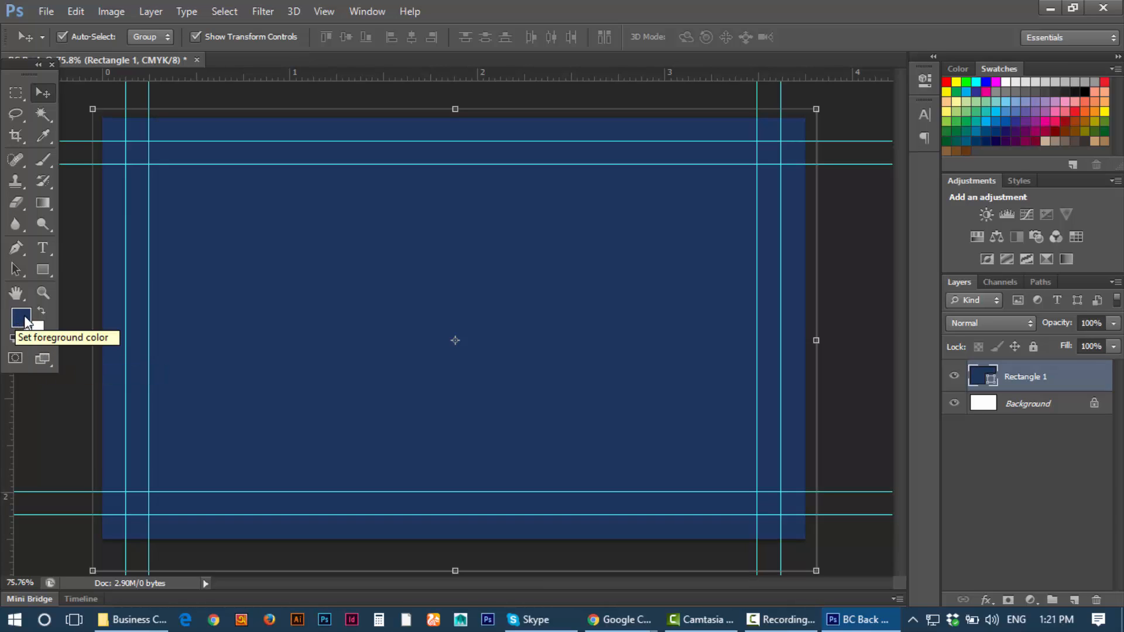
Step: Paste Emerald's hex 2ecc71 as the foreground colour, removing the extra # before confirming
left_click(24, 321)
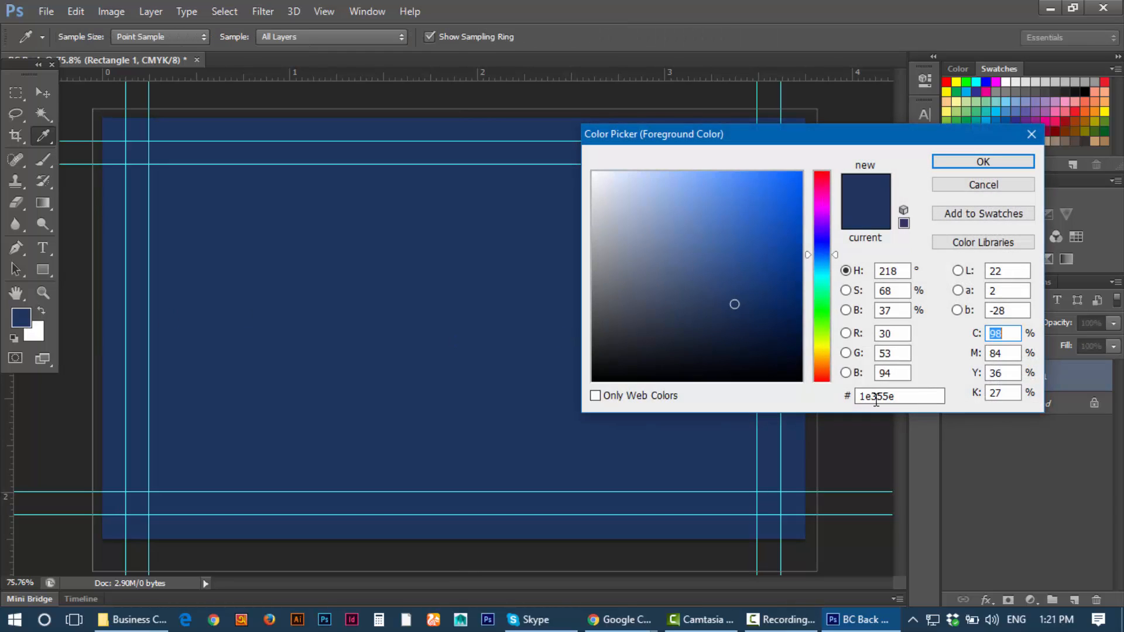
double_click(876, 397)
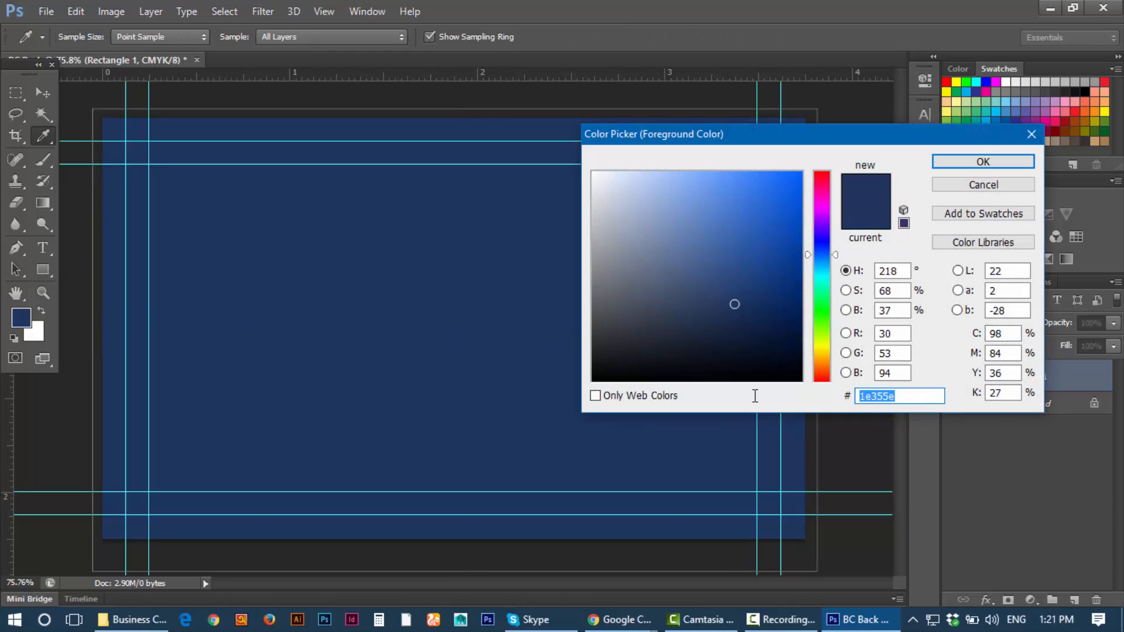
key("ctrl+v")
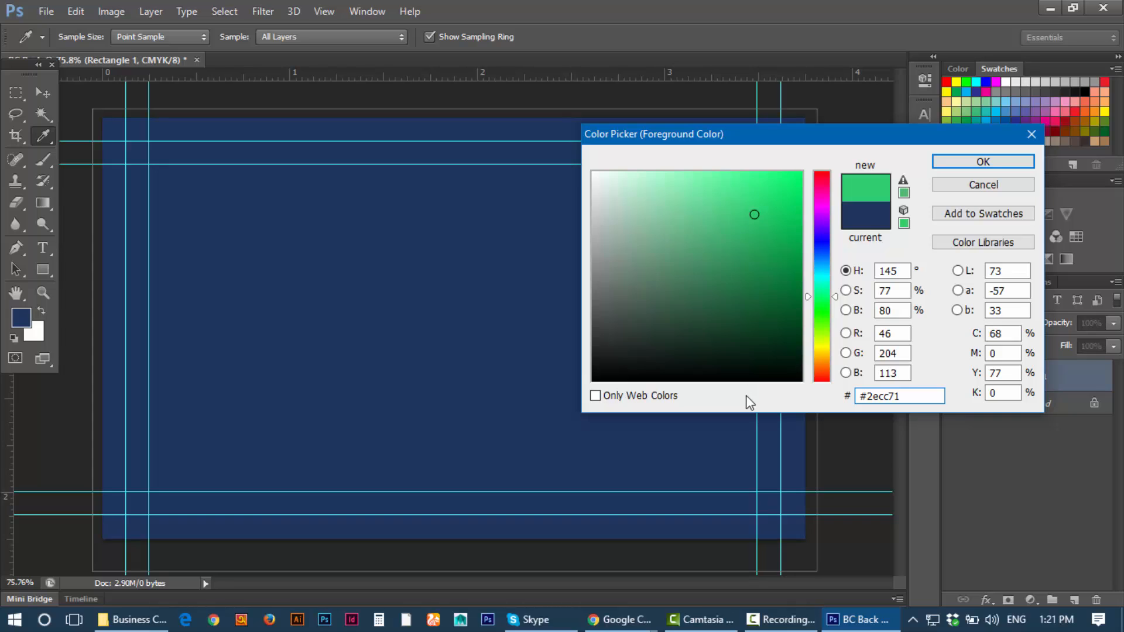
left_click_drag(792, 146, 415, 176)
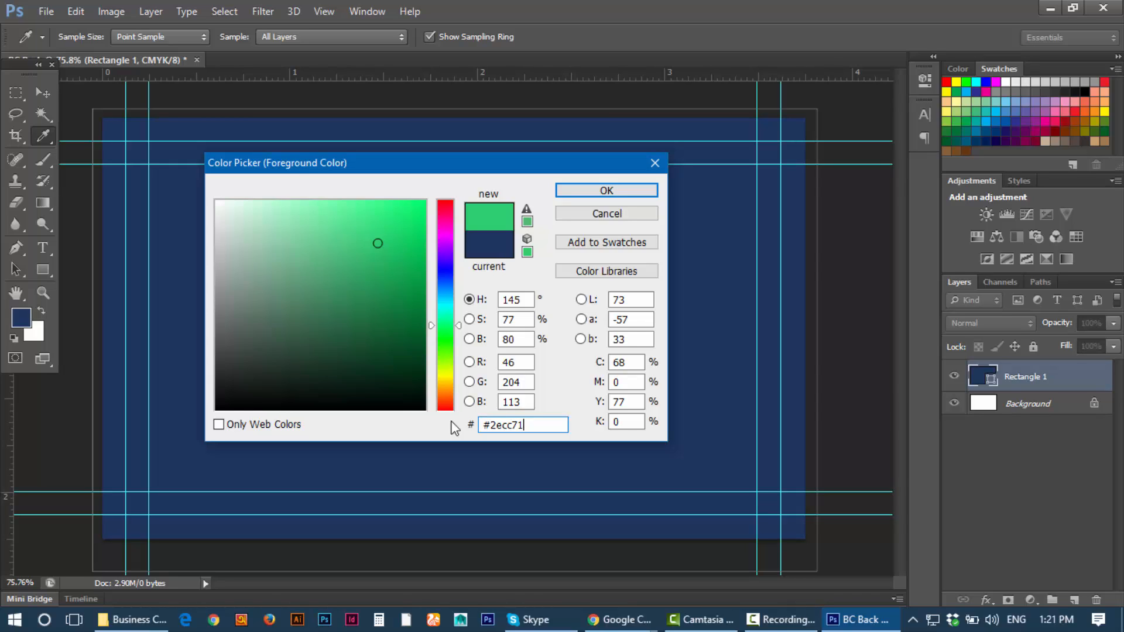
left_click(487, 425)
key("BackSpace")
left_click(600, 191)
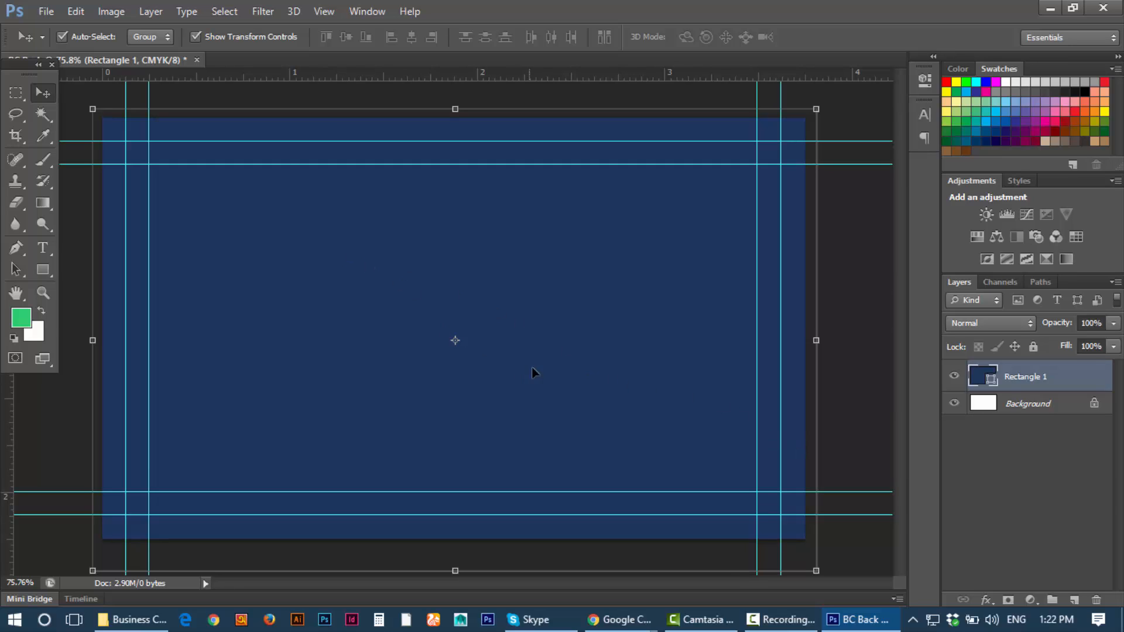
Step: Rename the Rectangle 1 layer to BG
double_click(1025, 377)
type("BG")
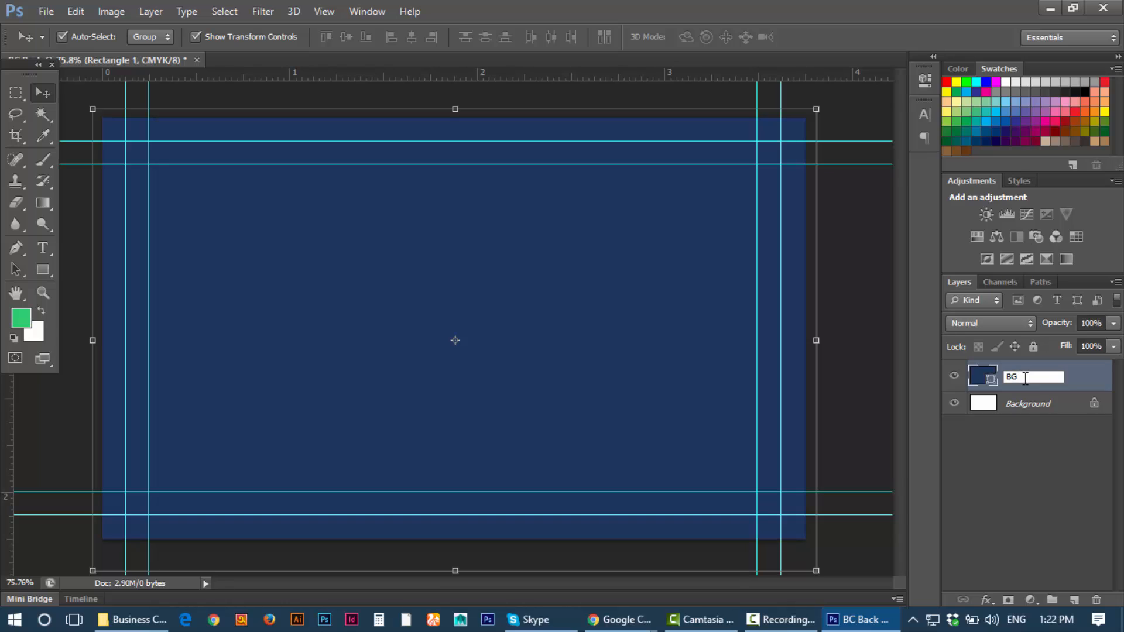
left_click(1026, 413)
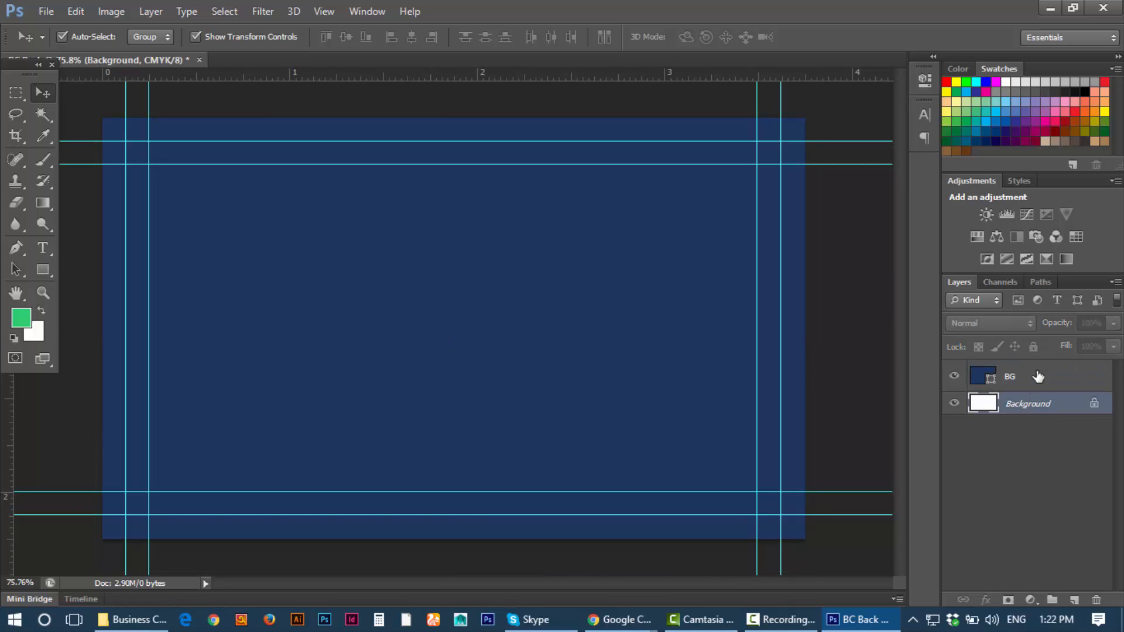
left_click(1038, 376)
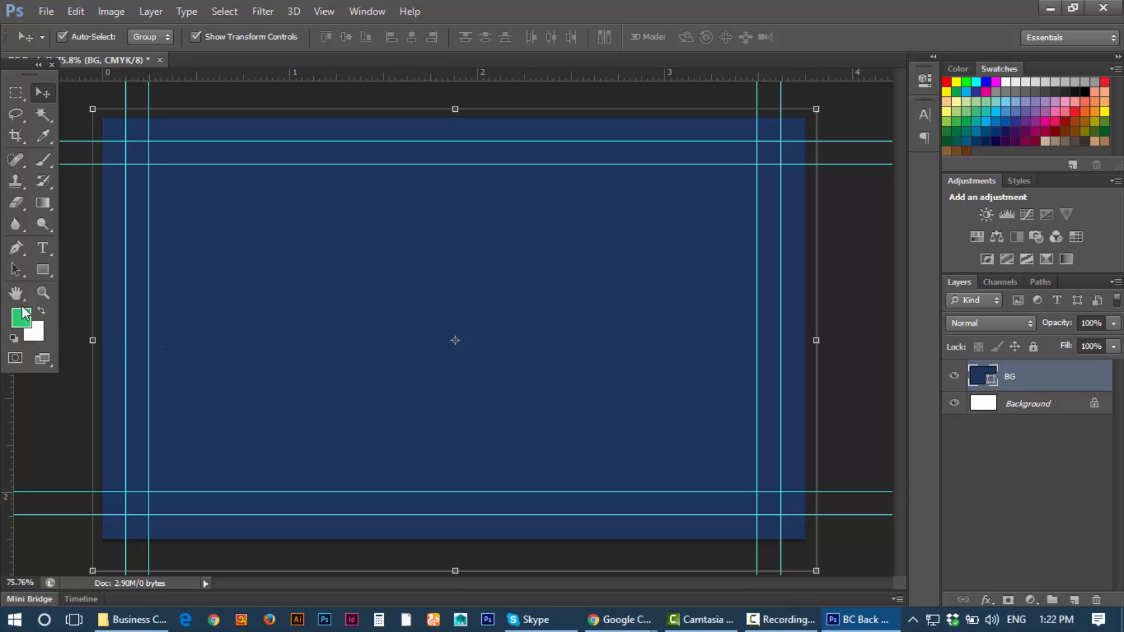
Step: Fill the BG shape layer with the Emerald green sampled from the foreground swatch
double_click(991, 380)
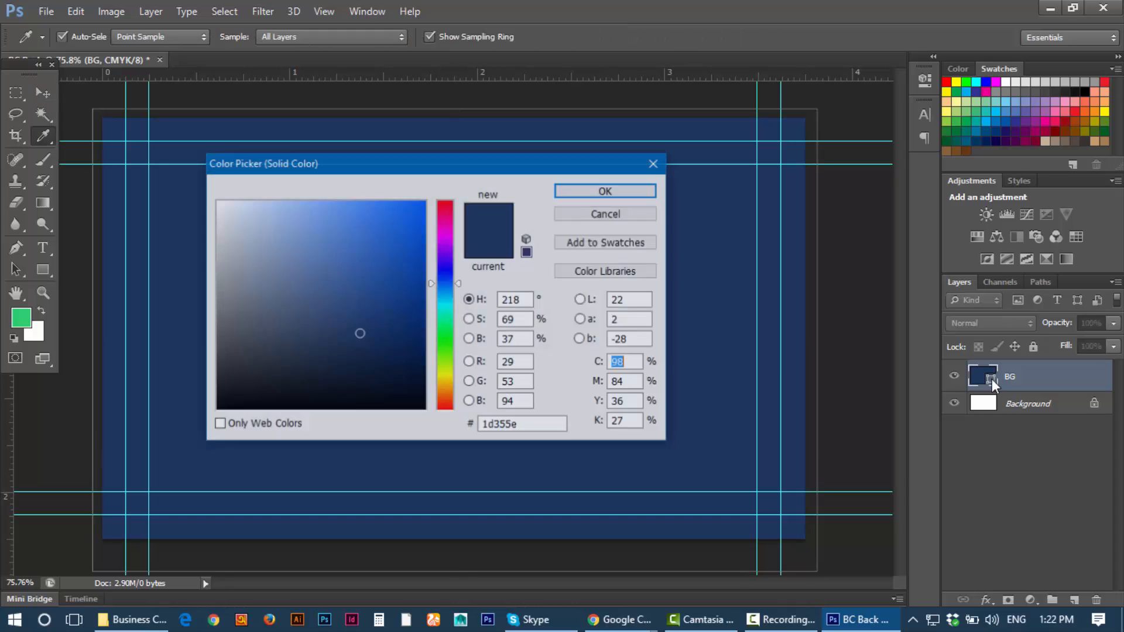
left_click_drag(528, 158, 709, 172)
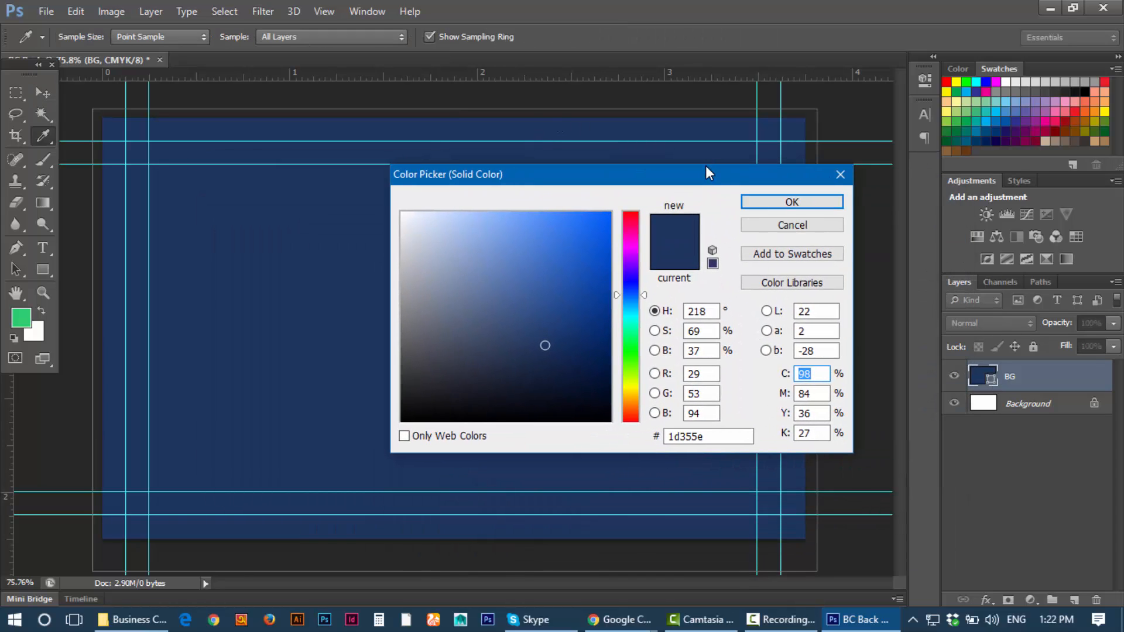
left_click(24, 313)
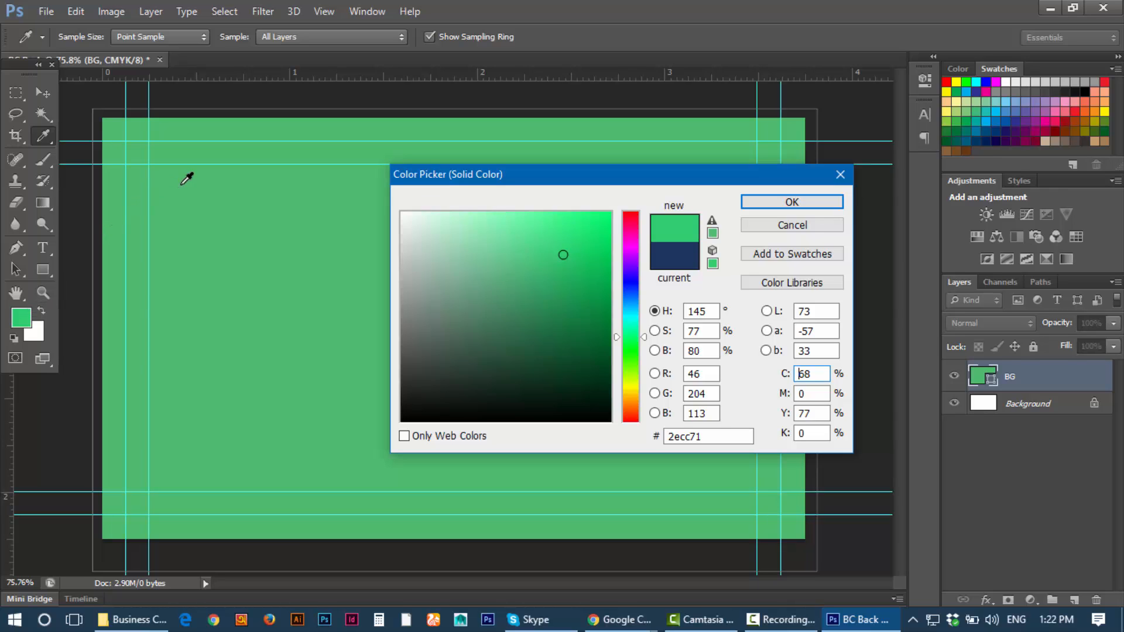
left_click(771, 205)
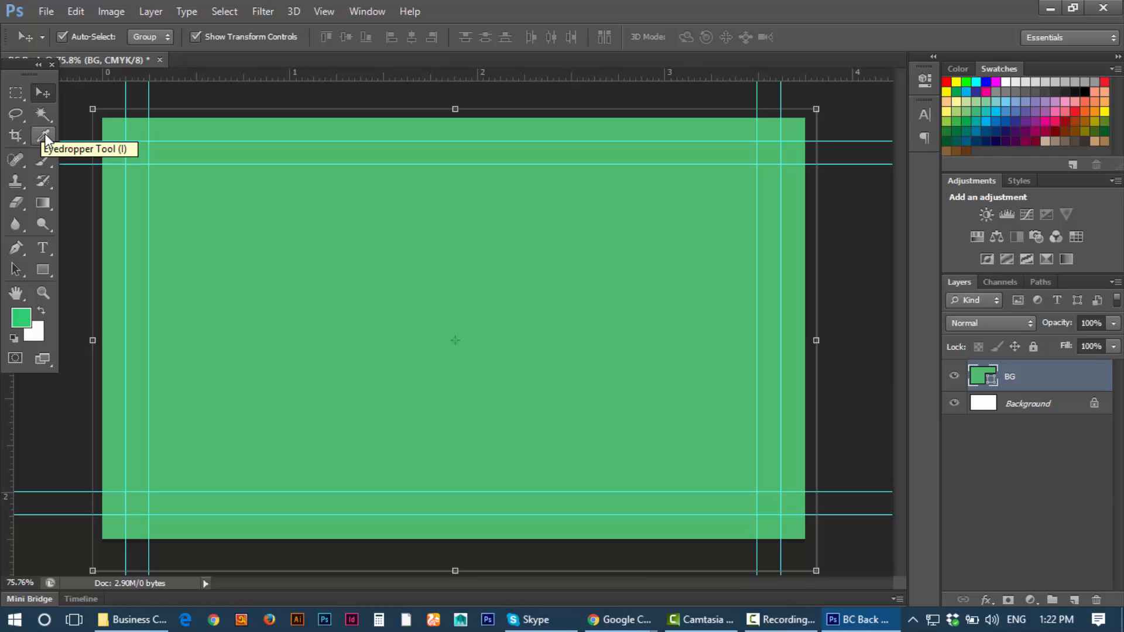
left_click(781, 620)
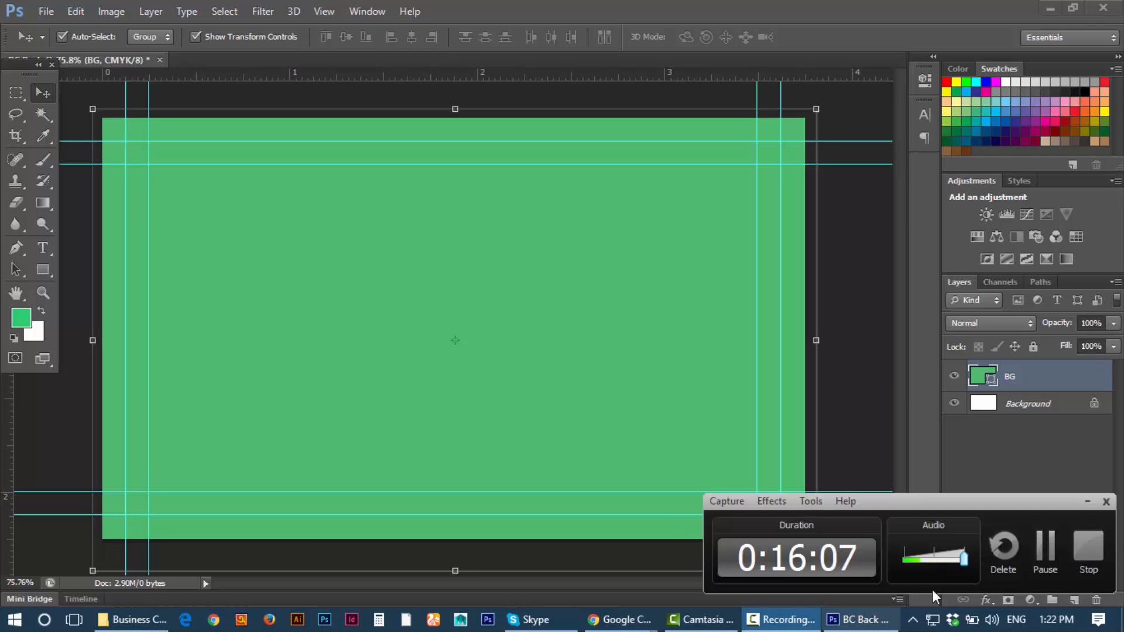
left_click(1036, 560)
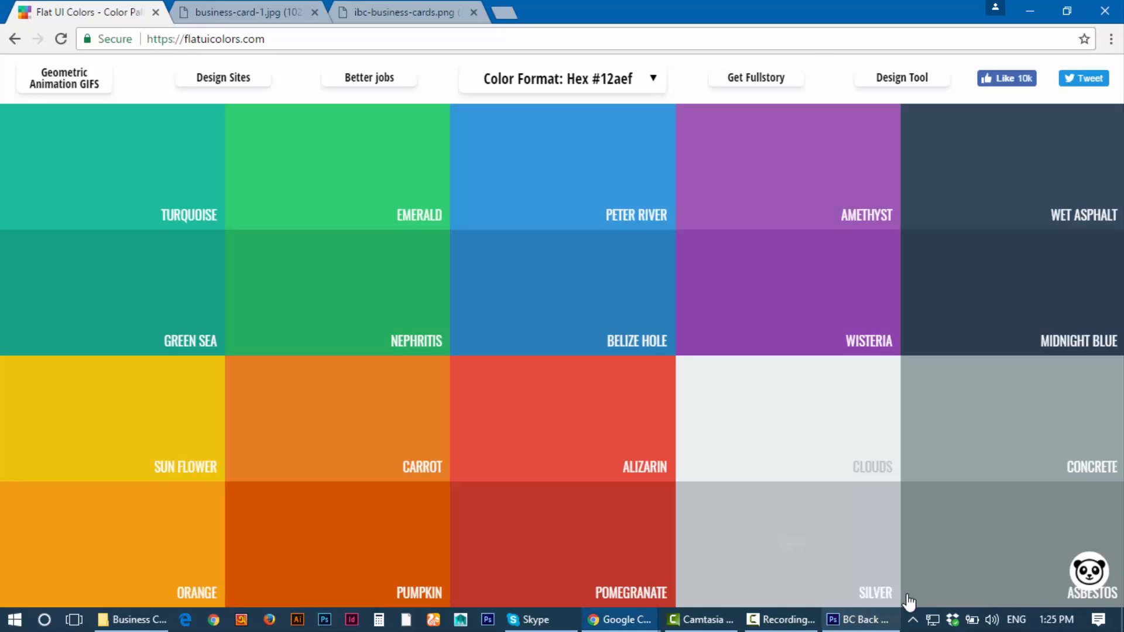
left_click(859, 619)
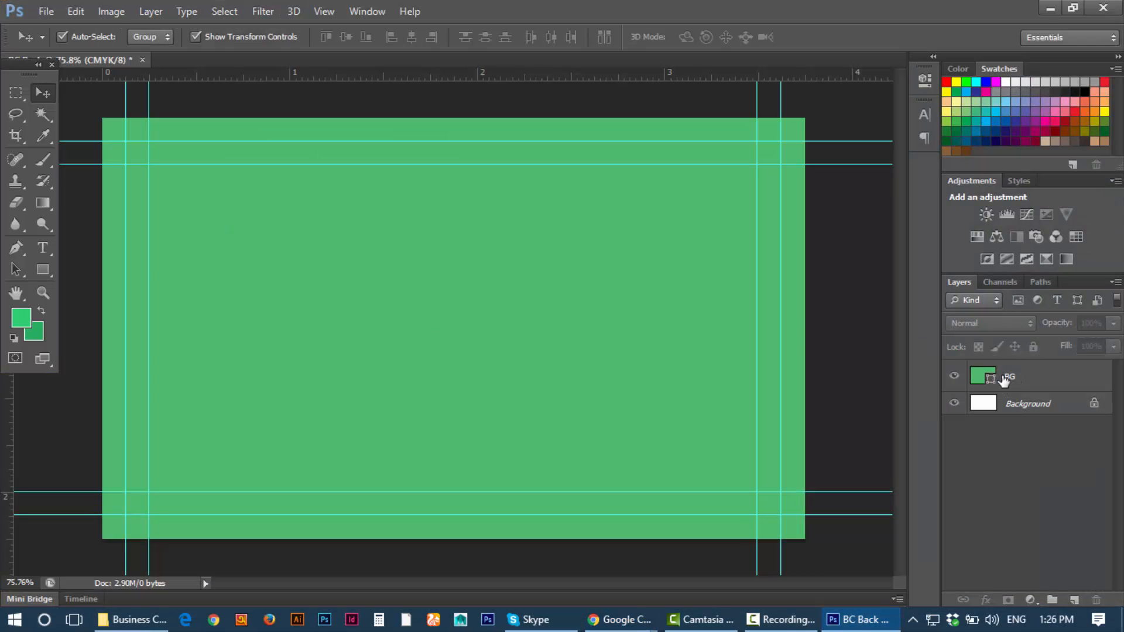
left_click(983, 381)
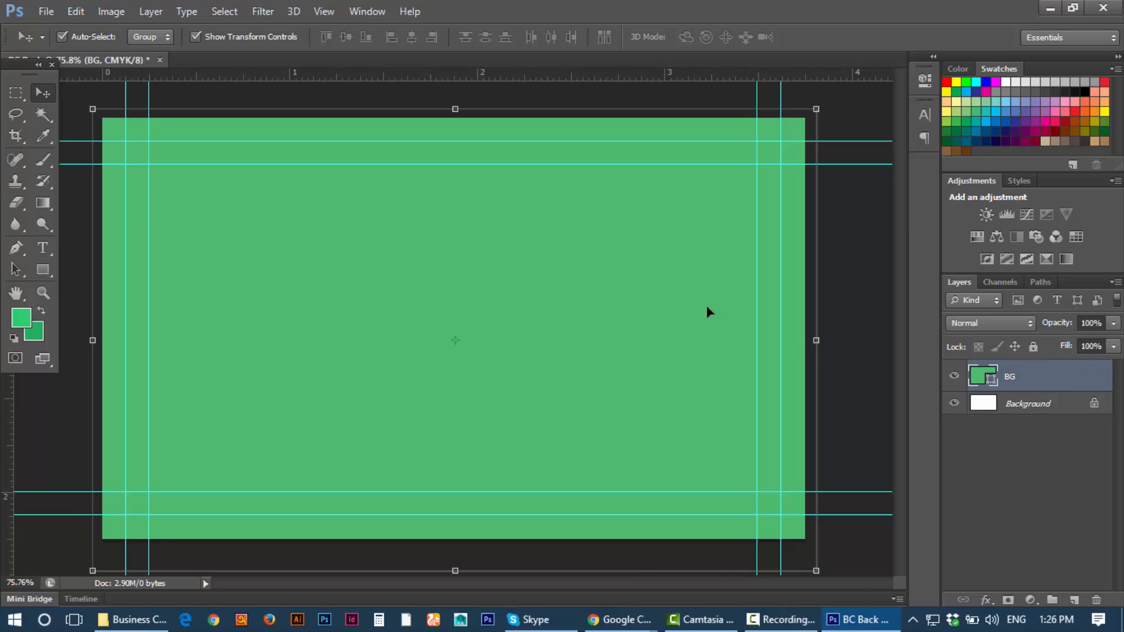
Step: Add a black-to-white linear Gradient Overlay at 90° to BG and open its gradient for editing
double_click(1042, 384)
left_click_drag(497, 120, 575, 115)
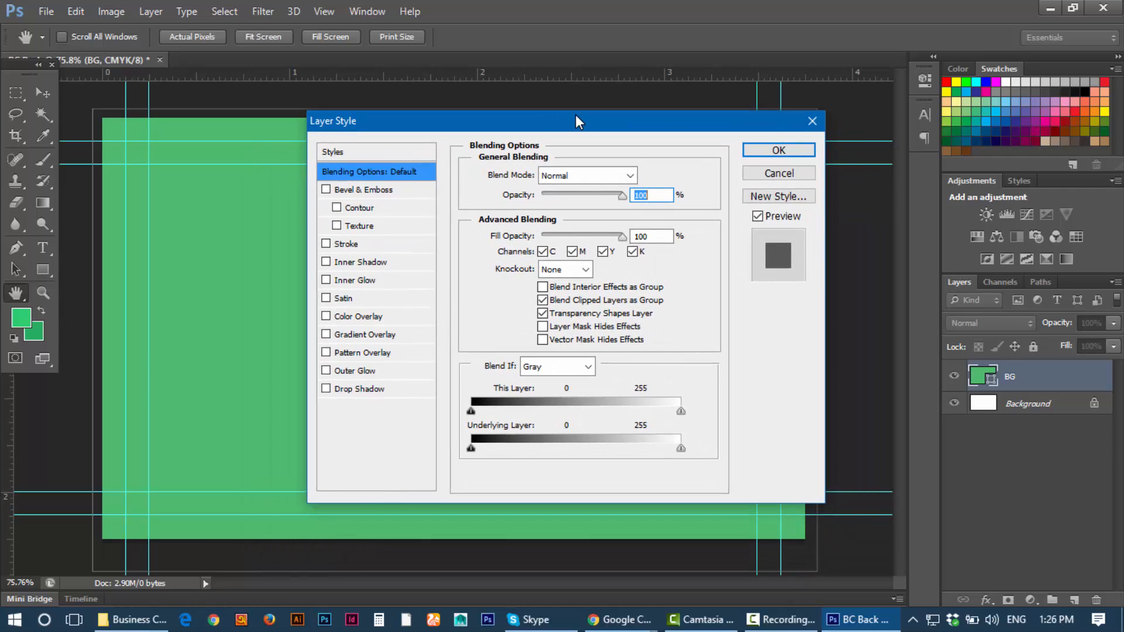
left_click(369, 336)
left_click_drag(505, 119, 474, 102)
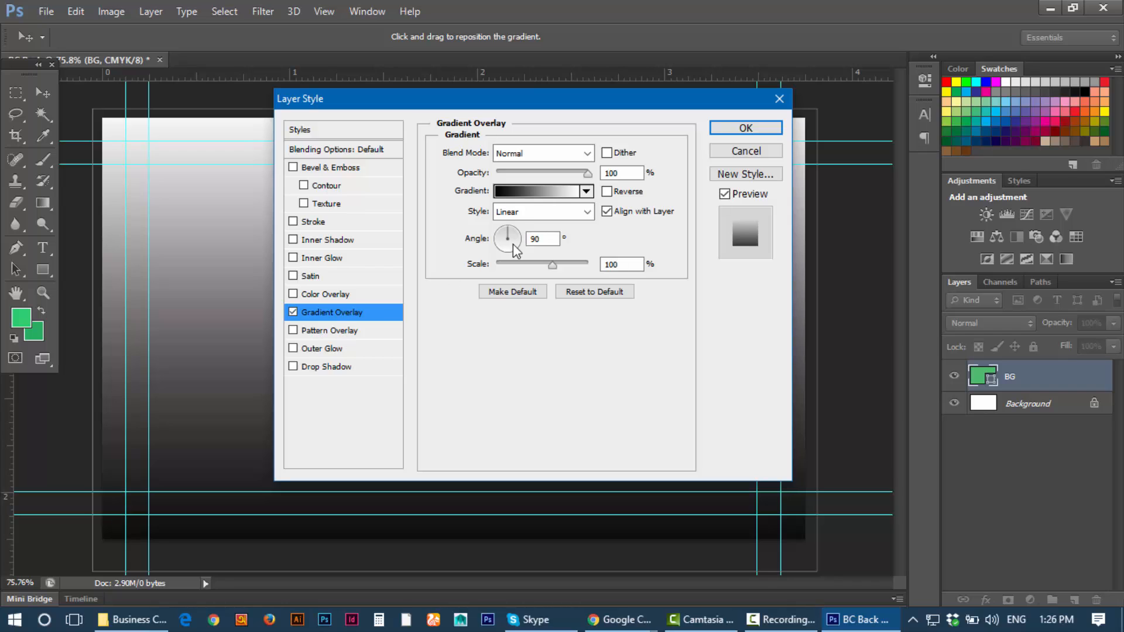
left_click_drag(510, 101, 682, 323)
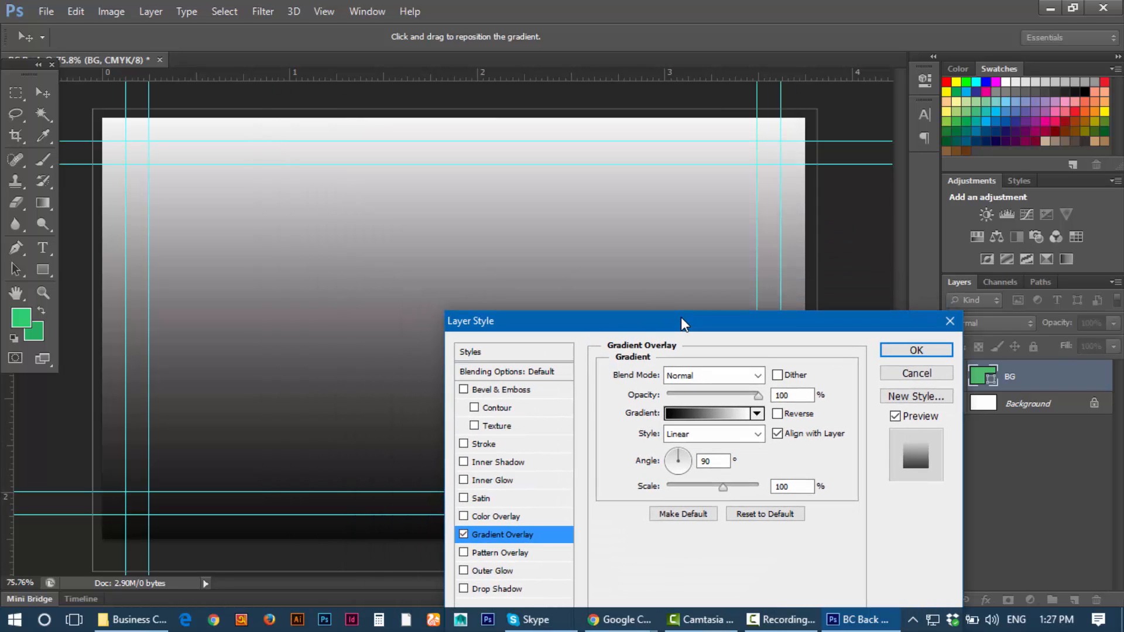
left_click_drag(679, 314, 551, 135)
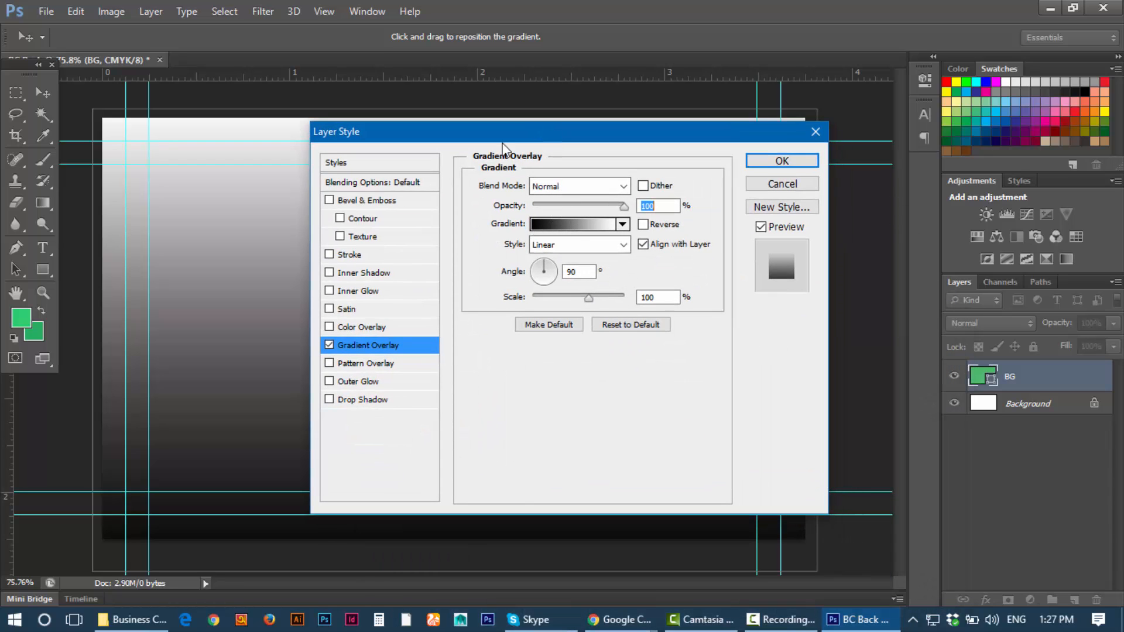
left_click_drag(492, 127, 593, 128)
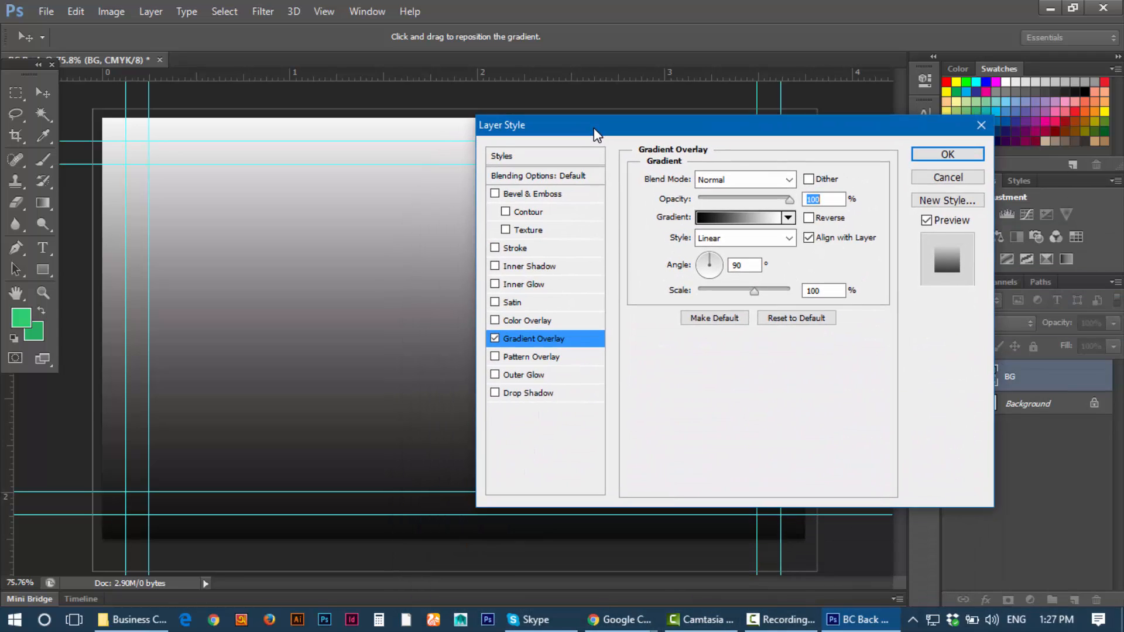
left_click(741, 216)
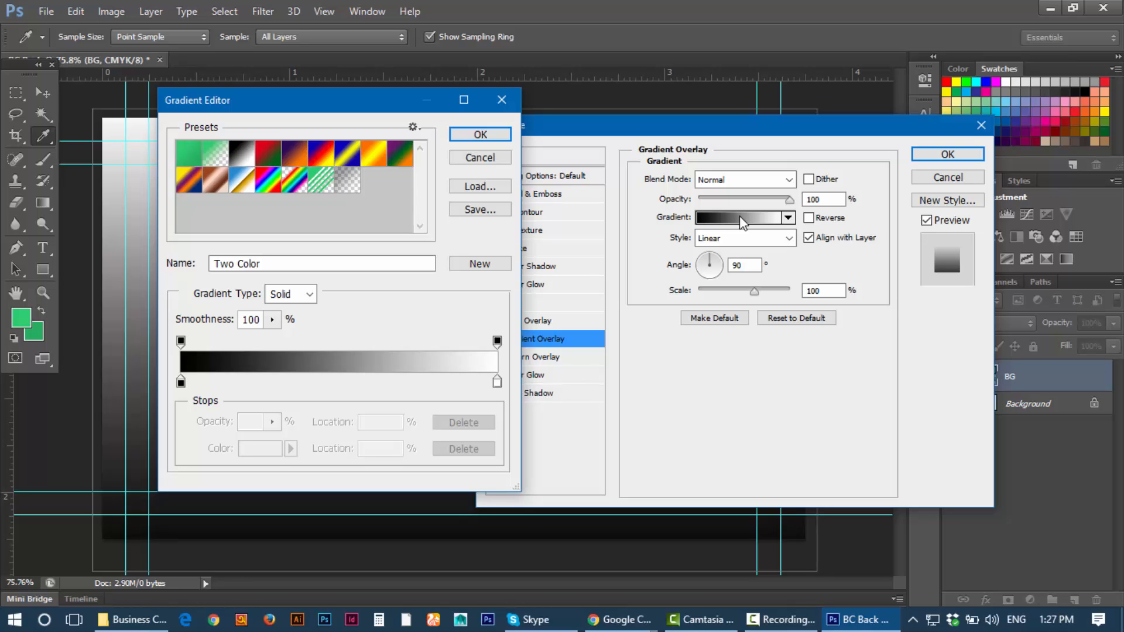
Step: Select the gradient's left black stop and open its Stop Color picker
left_click_drag(335, 102, 666, 106)
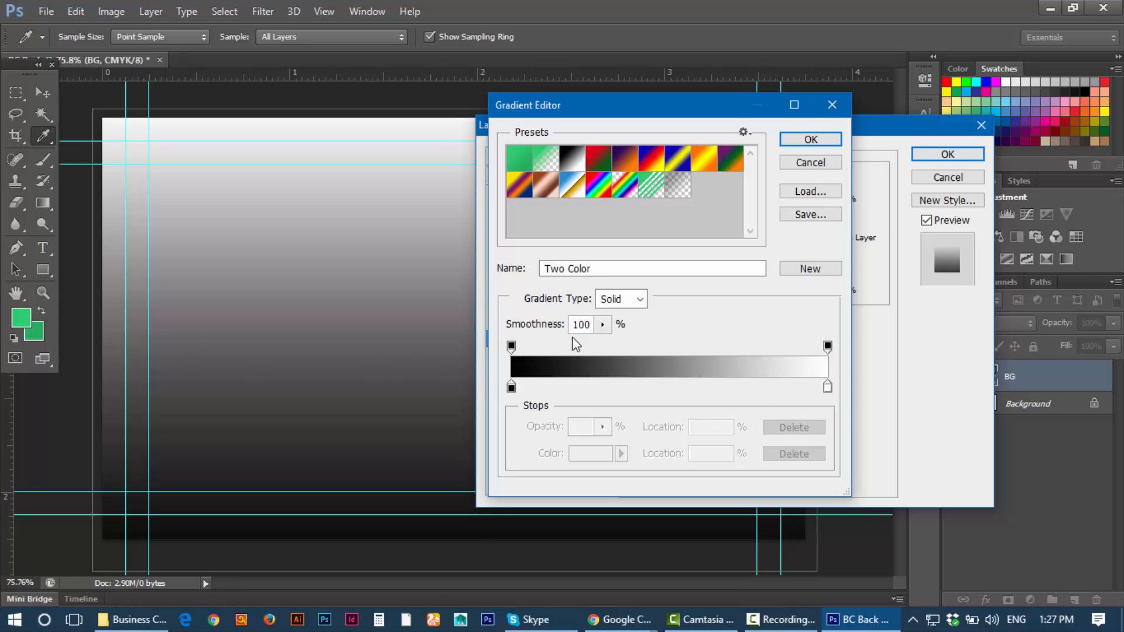
left_click(512, 386)
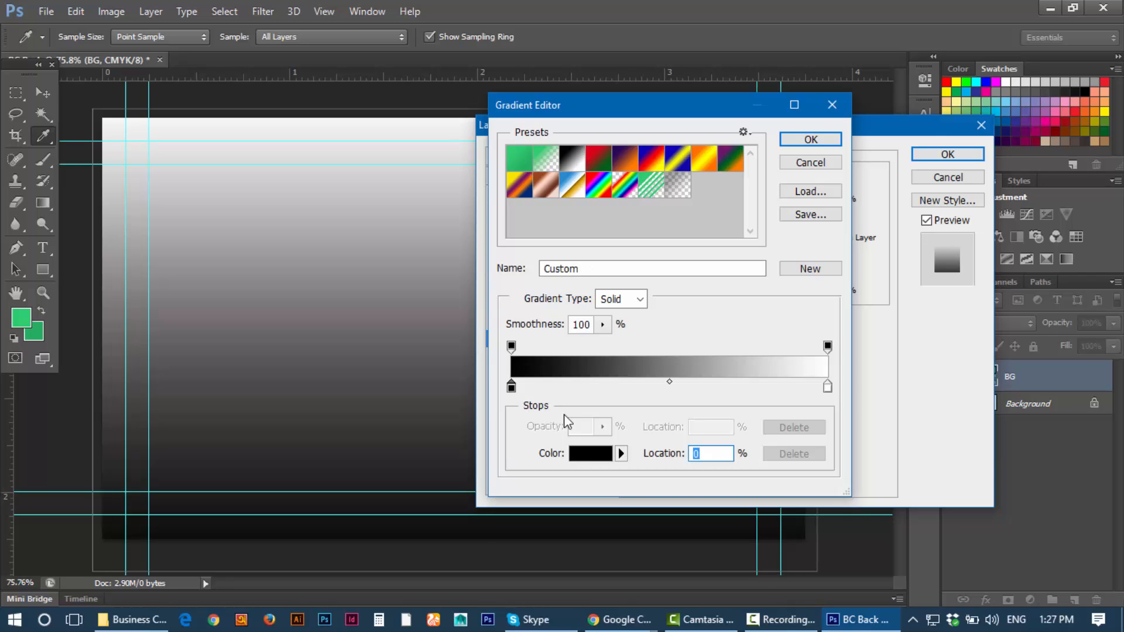
left_click(582, 455)
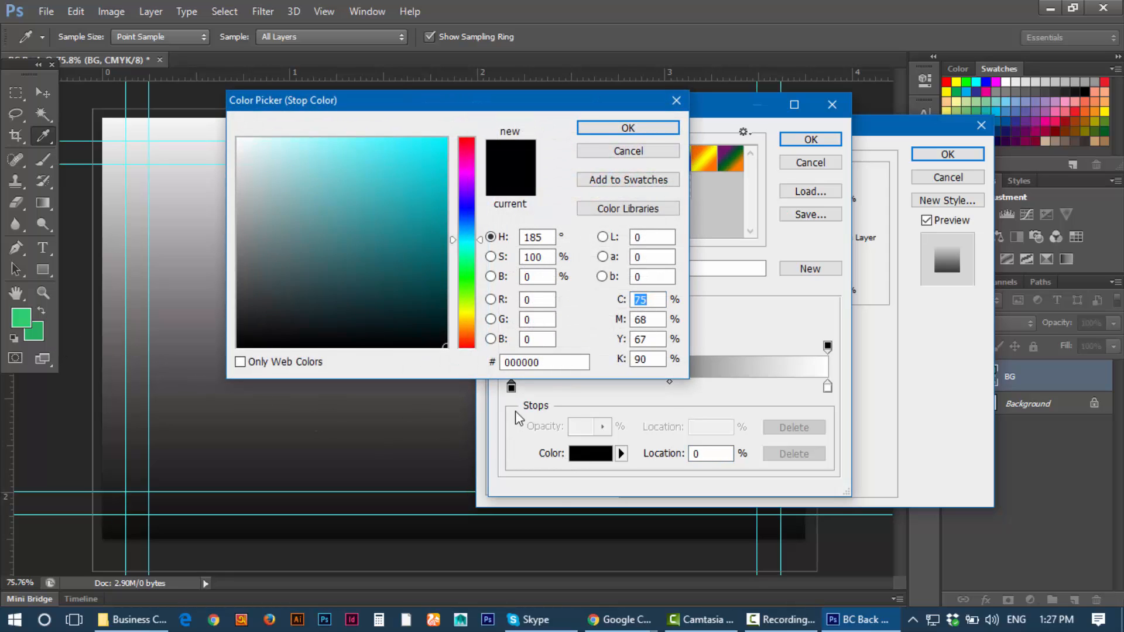
Step: Sample the foreground green into the left stop and green 2ecc71 into the right stop
left_click(39, 323)
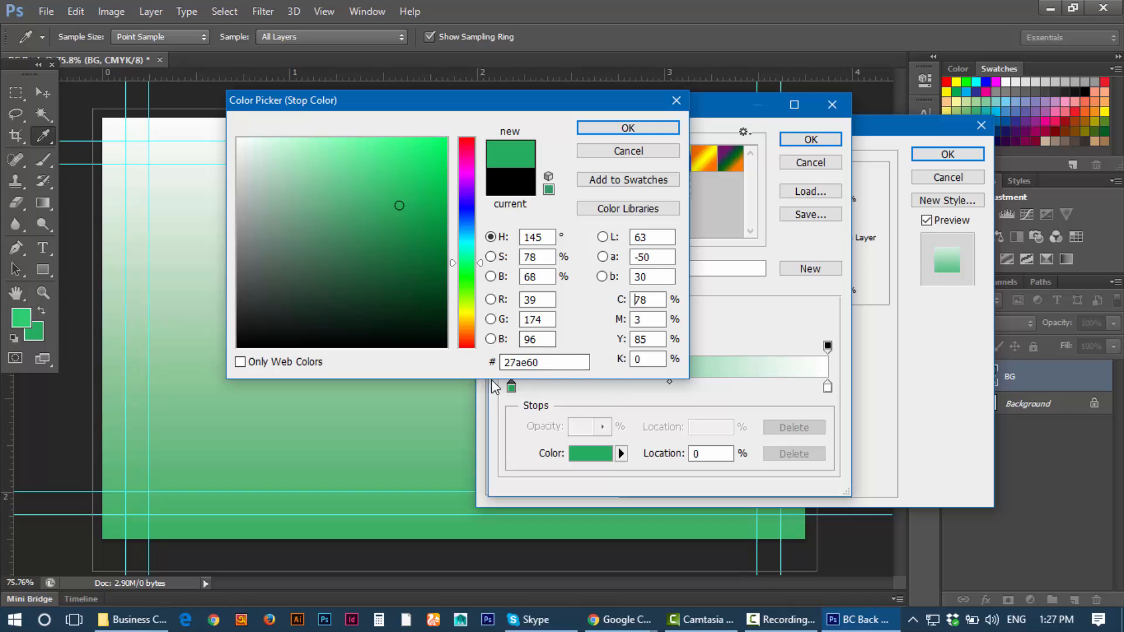
left_click(630, 128)
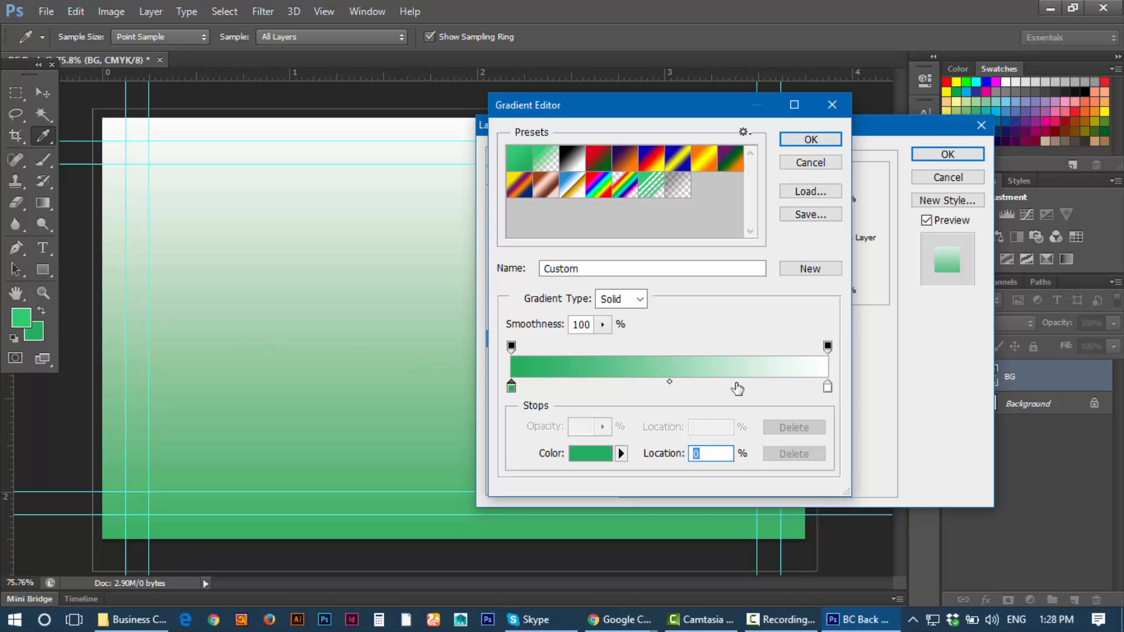
left_click(826, 389)
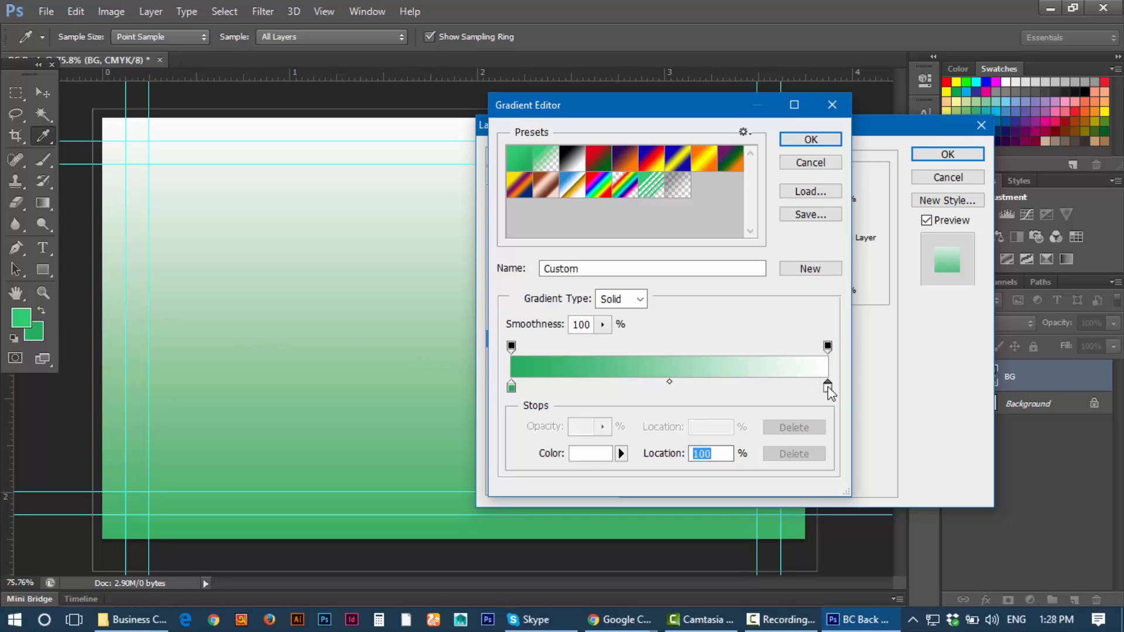
left_click(584, 458)
left_click(26, 315)
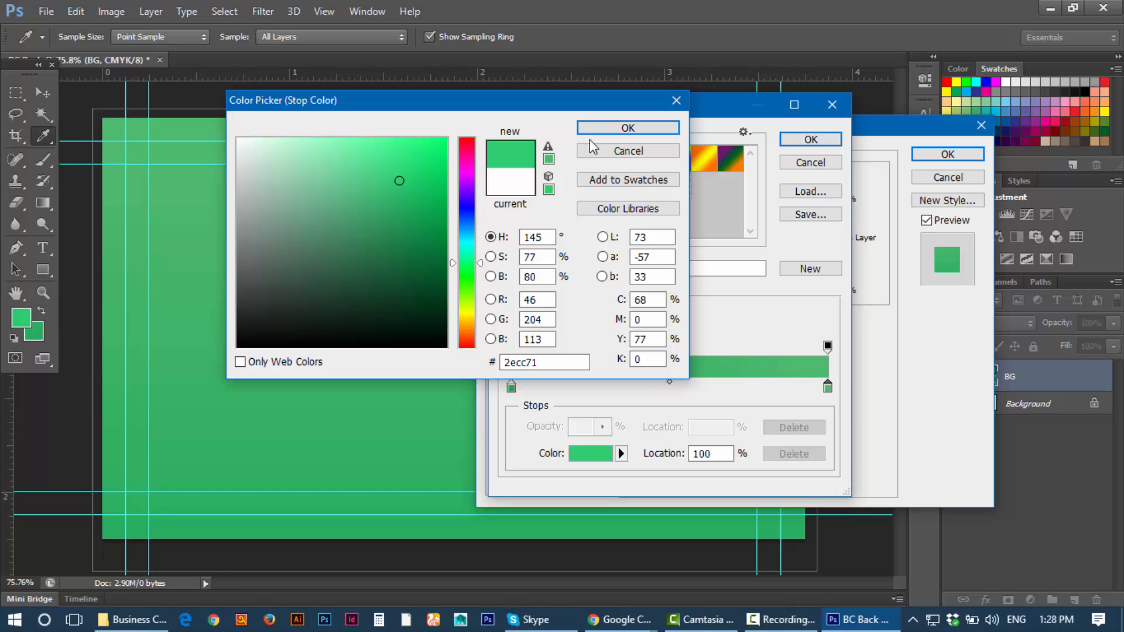
left_click(613, 131)
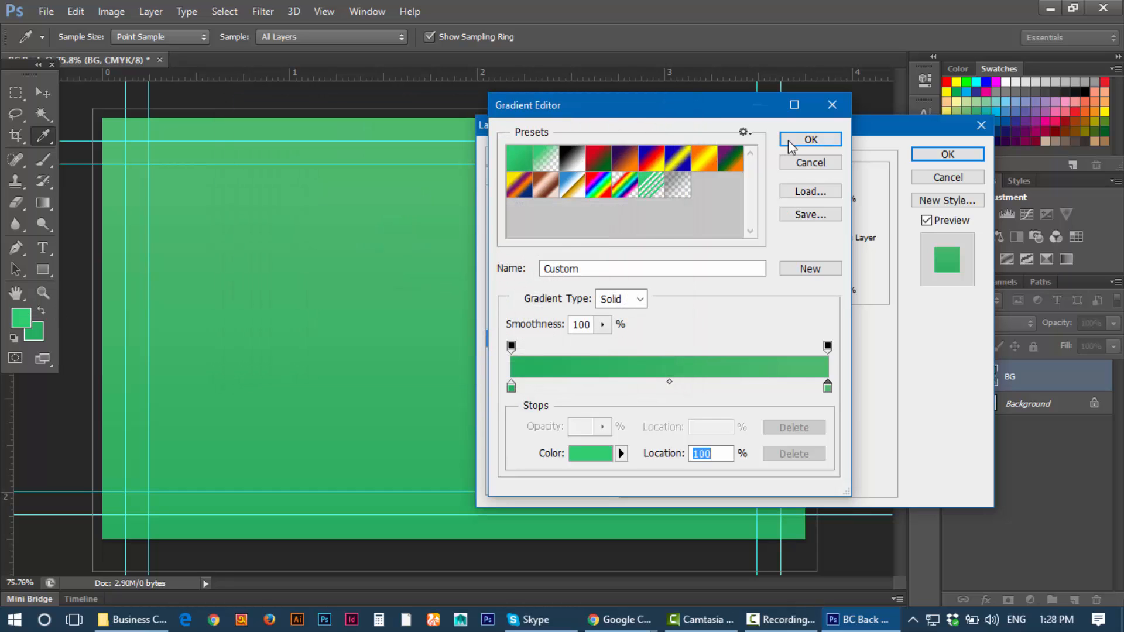
Step: Accept the green gradient and close BG's Layer Style dialog
left_click(810, 140)
left_click_drag(774, 139, 1058, 253)
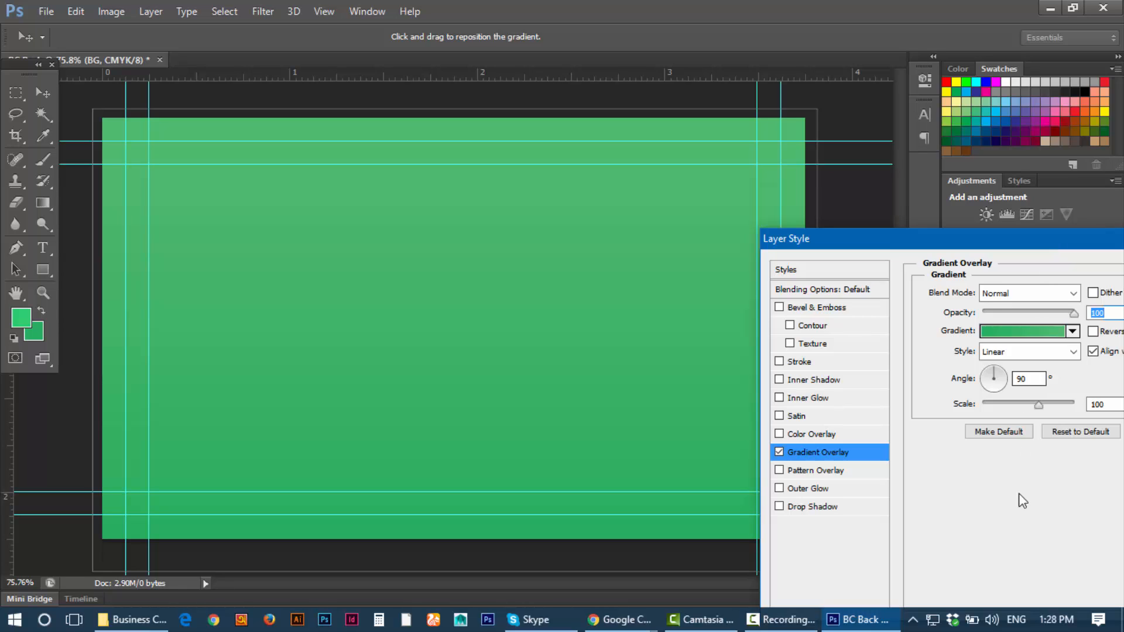
left_click(781, 620)
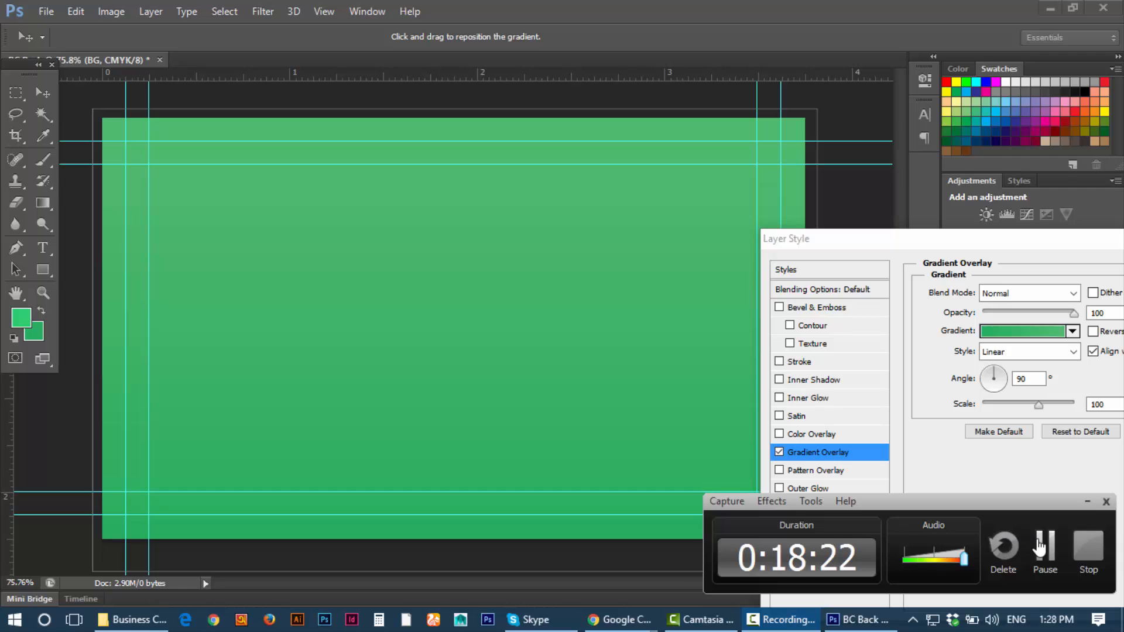
left_click(1087, 502)
left_click_drag(967, 231, 429, 235)
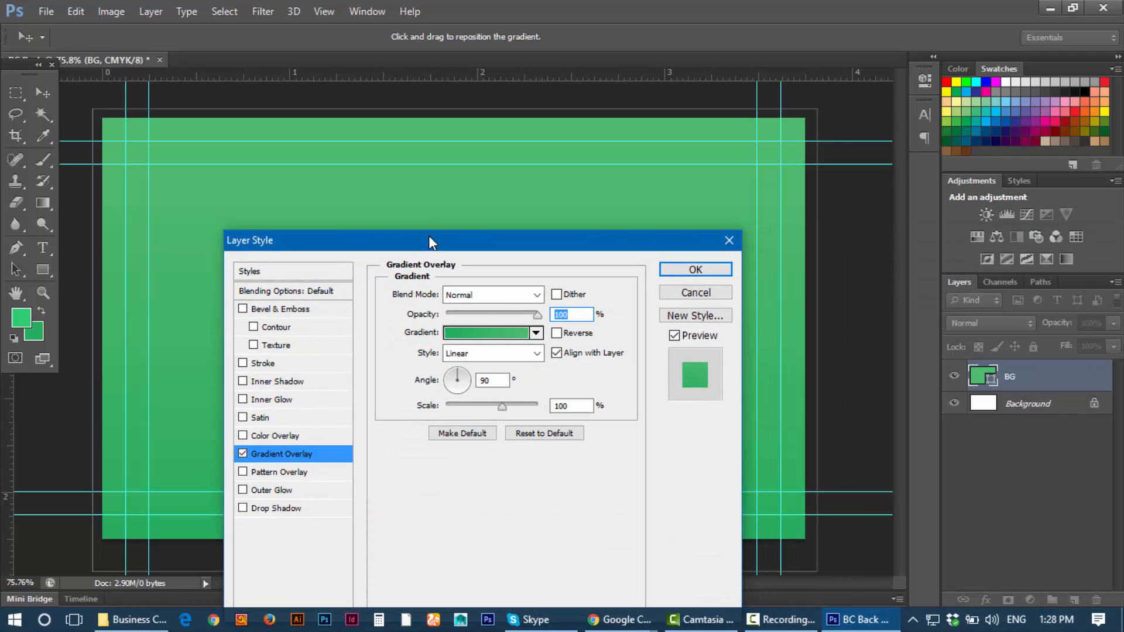
left_click(729, 240)
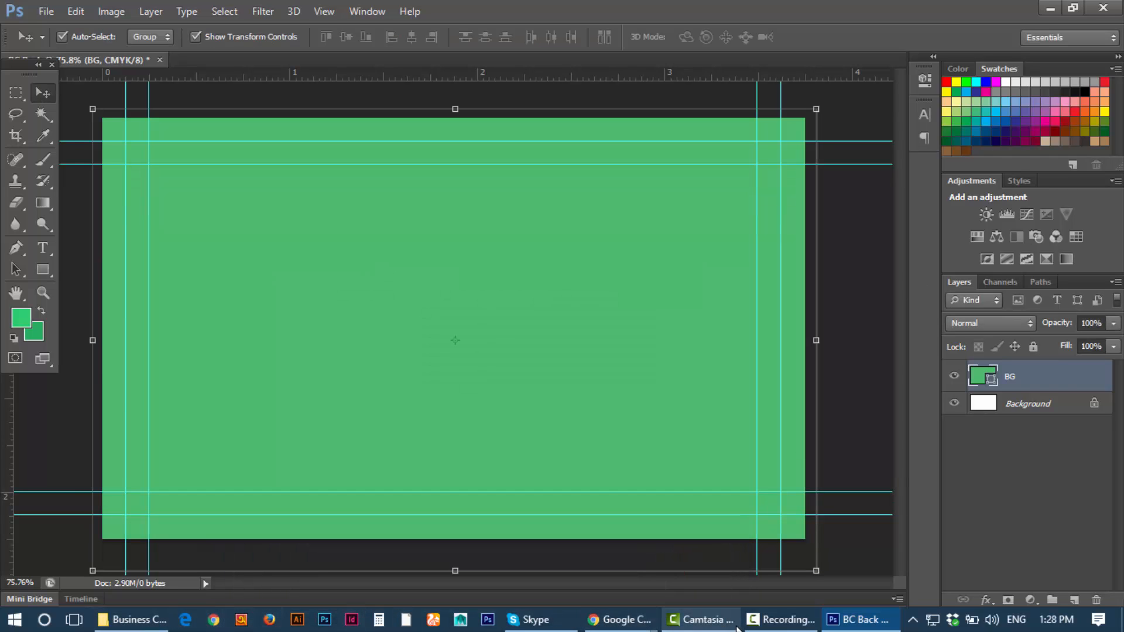
Step: Copy Peter River's hex code from the Flat UI Colors page
mouse_move(619, 620)
left_click(698, 580)
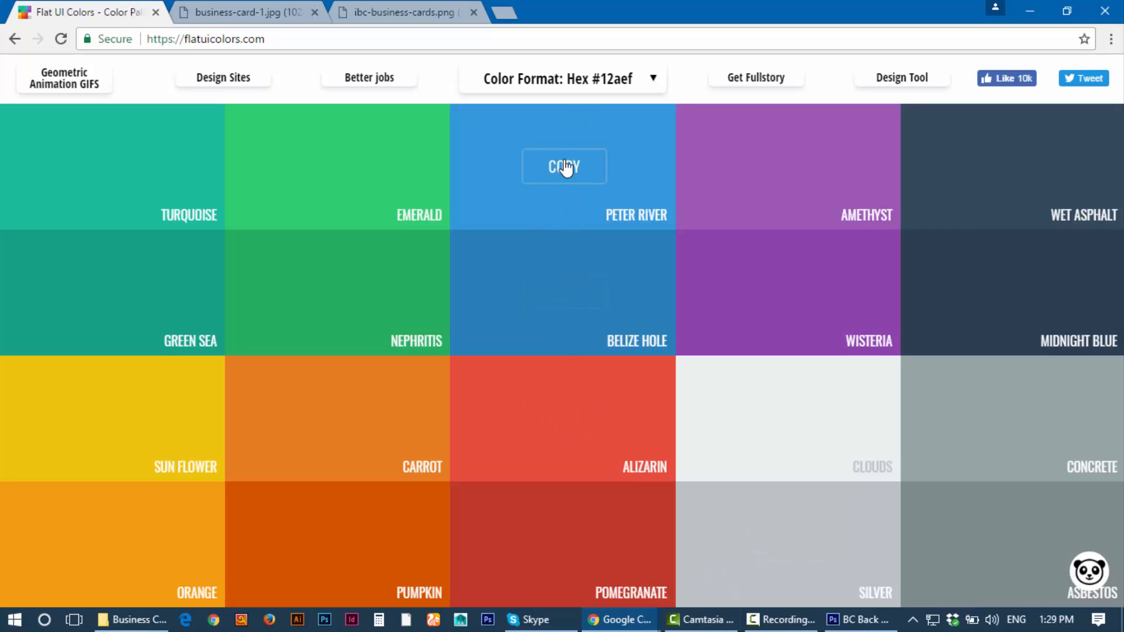
left_click(565, 168)
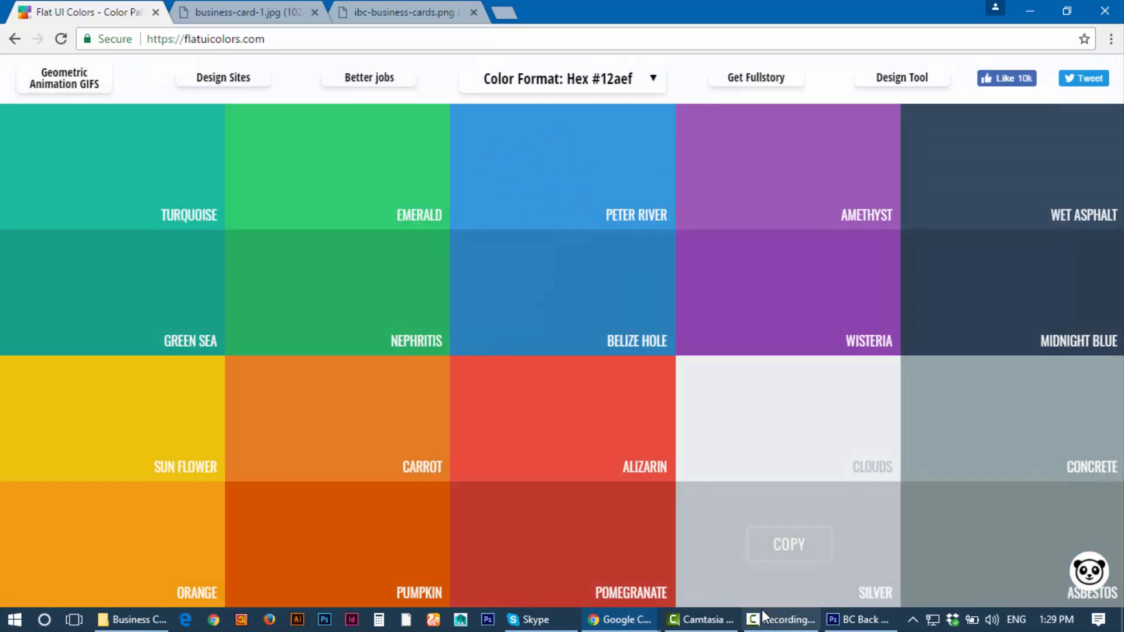
left_click(852, 620)
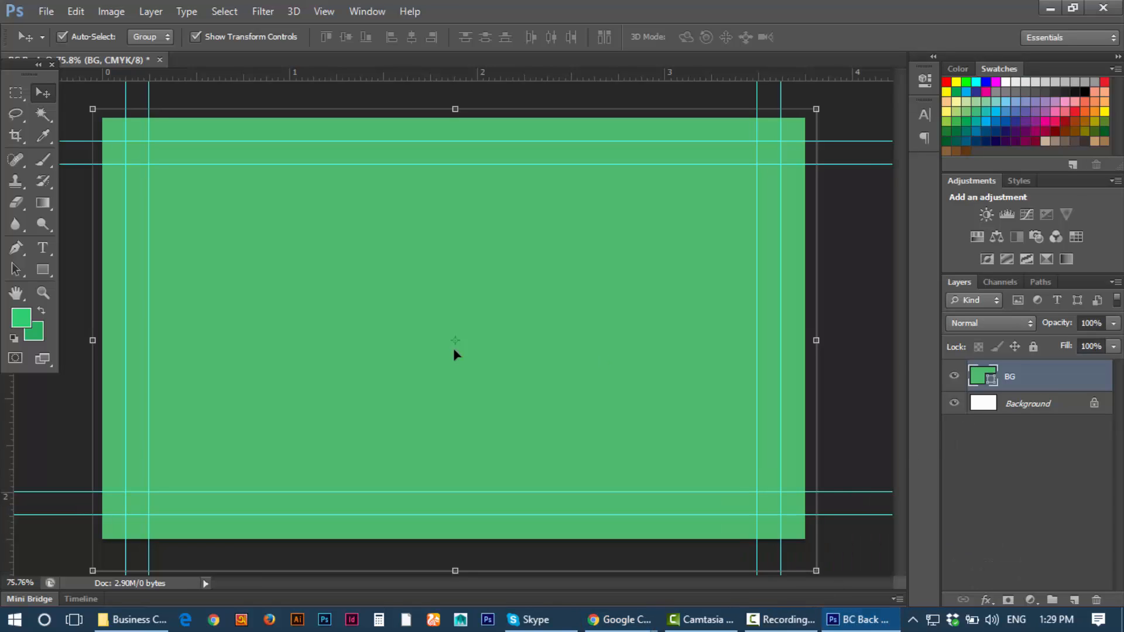
Step: Set the foreground colour to blue 3498db, fixing the invalid-value error along the way
left_click(22, 329)
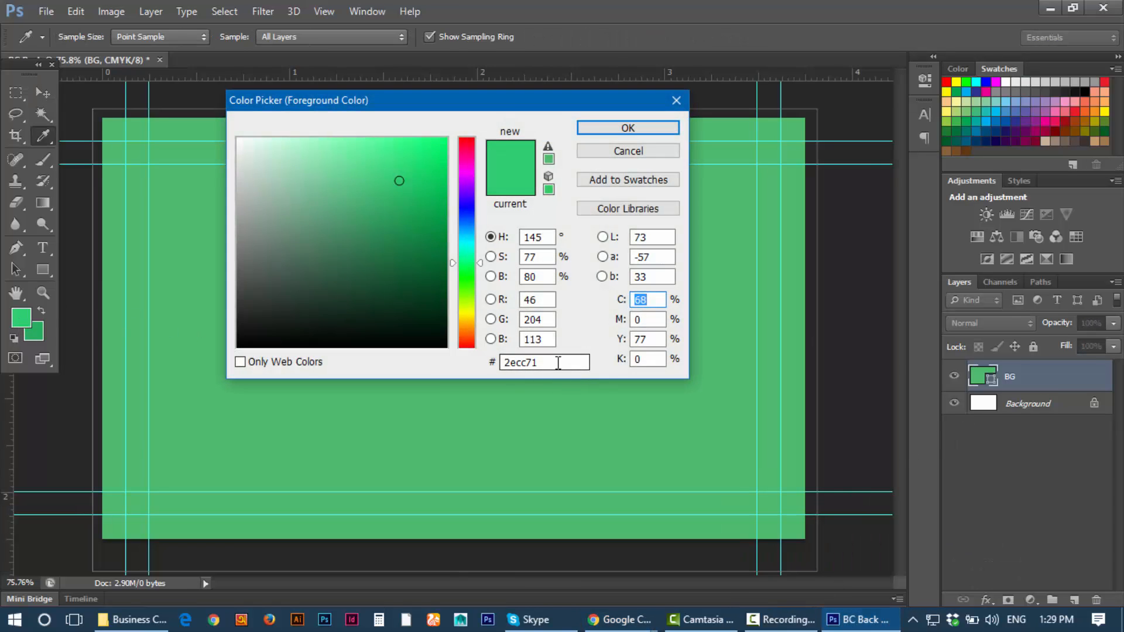
type("#3498db")
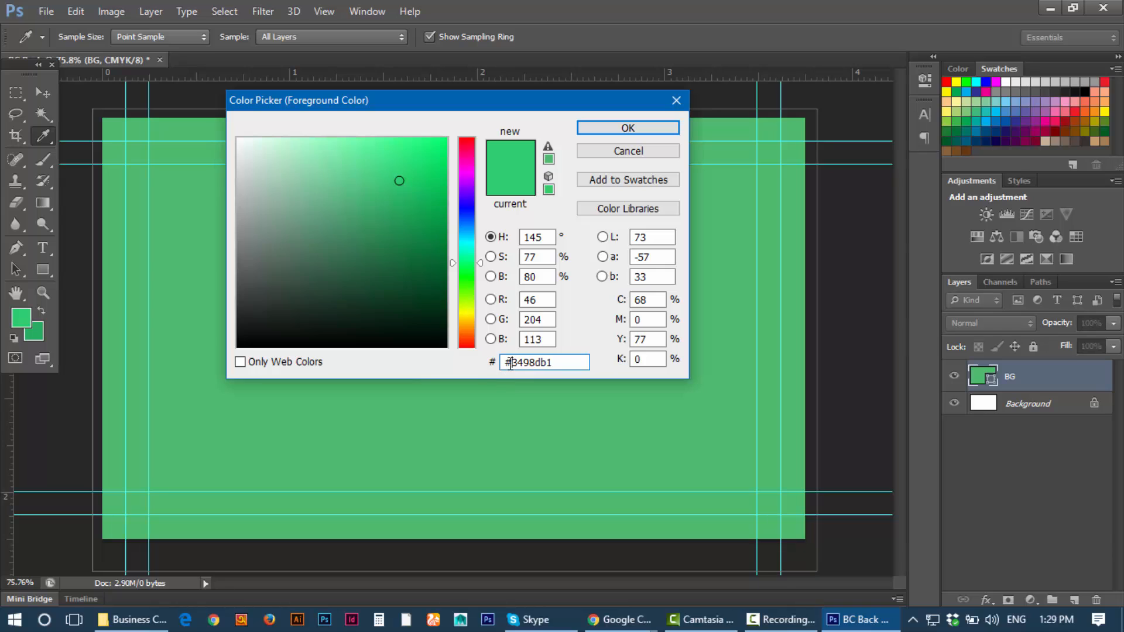
key("BackSpace")
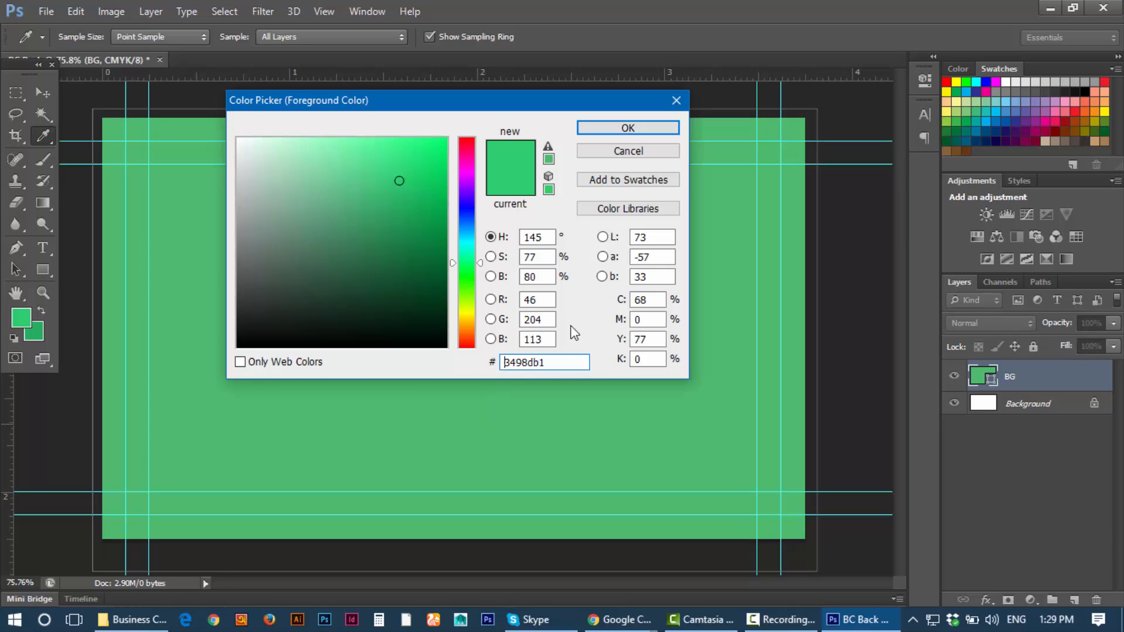
left_click(628, 129)
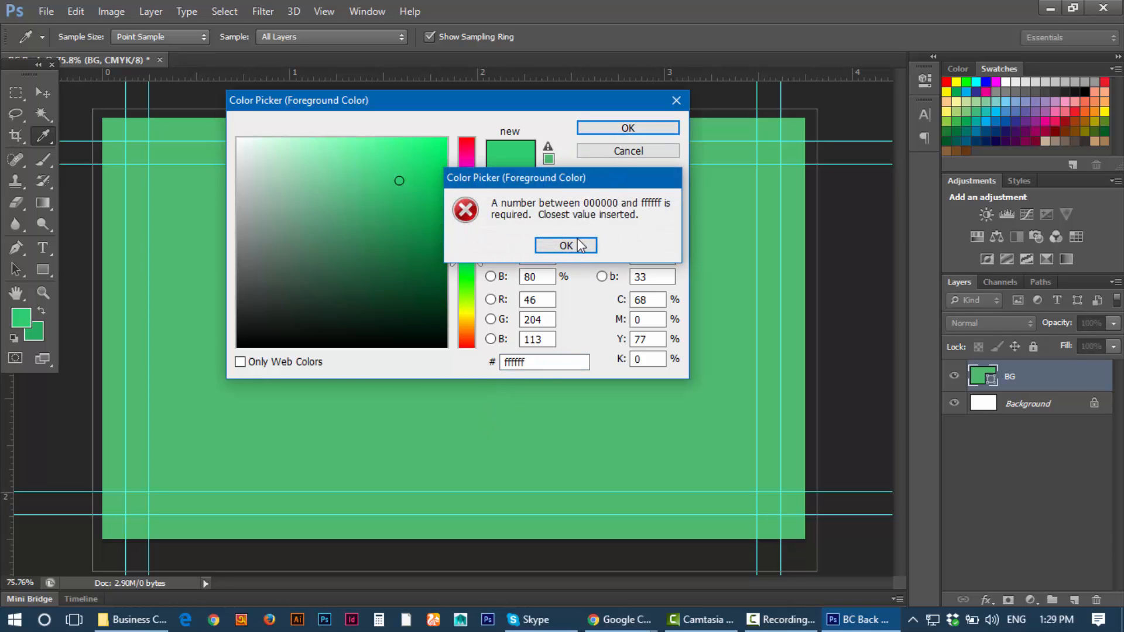
left_click(566, 246)
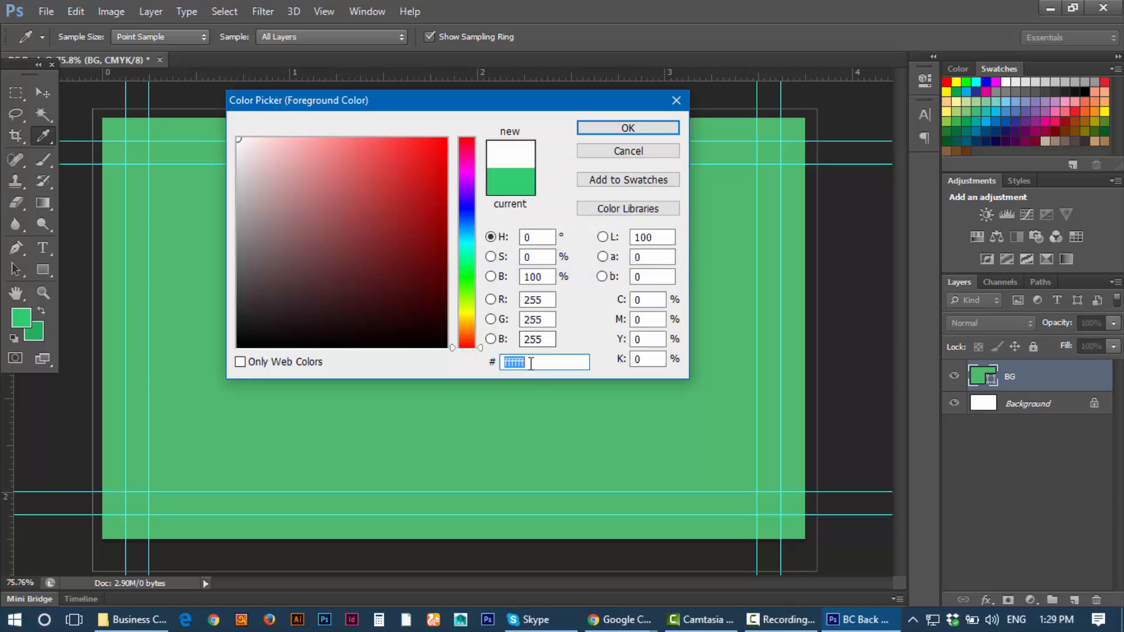
type("#3498db")
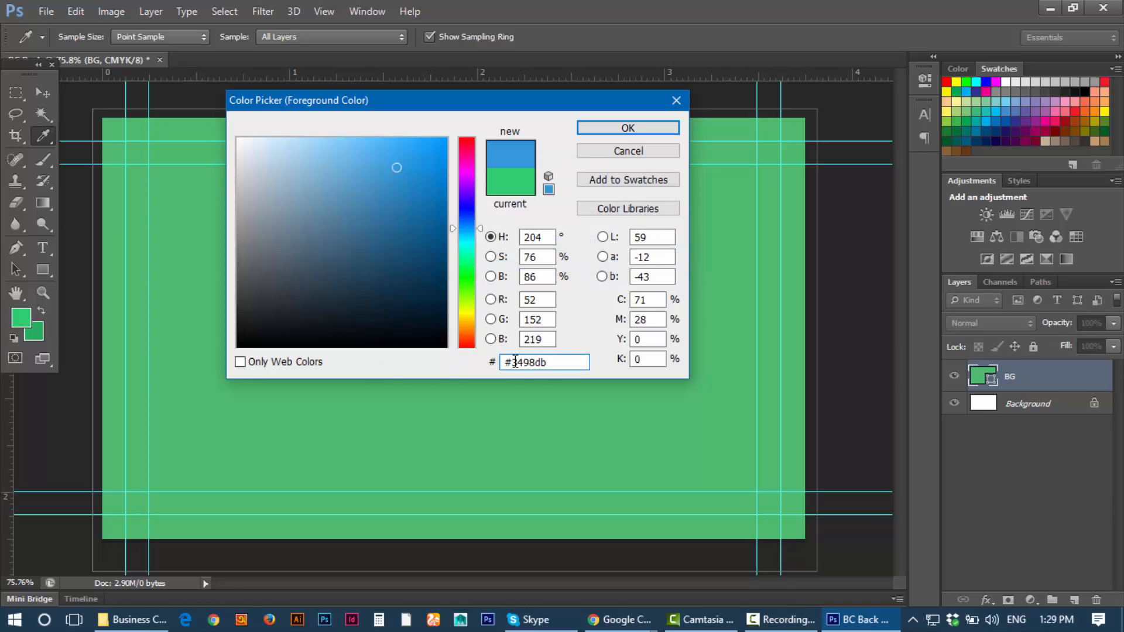
left_click(638, 132)
Step: Set the background colour to Belize Hole blue 2980b9, copying its hex code from flatuicolors.com
key("v")
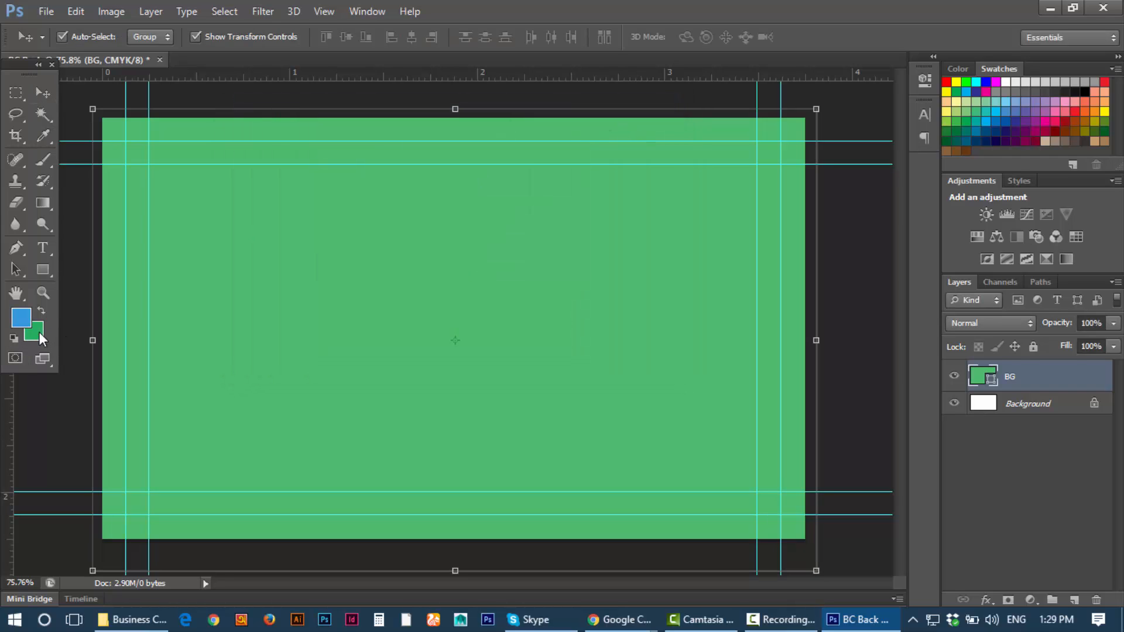
left_click(40, 332)
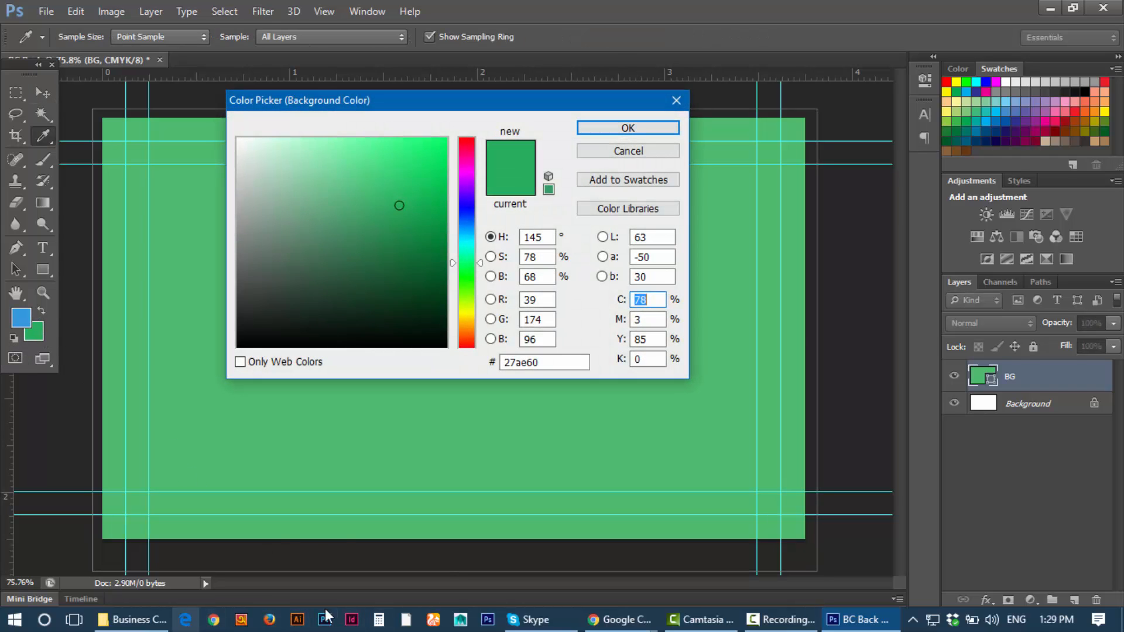
left_click(635, 618)
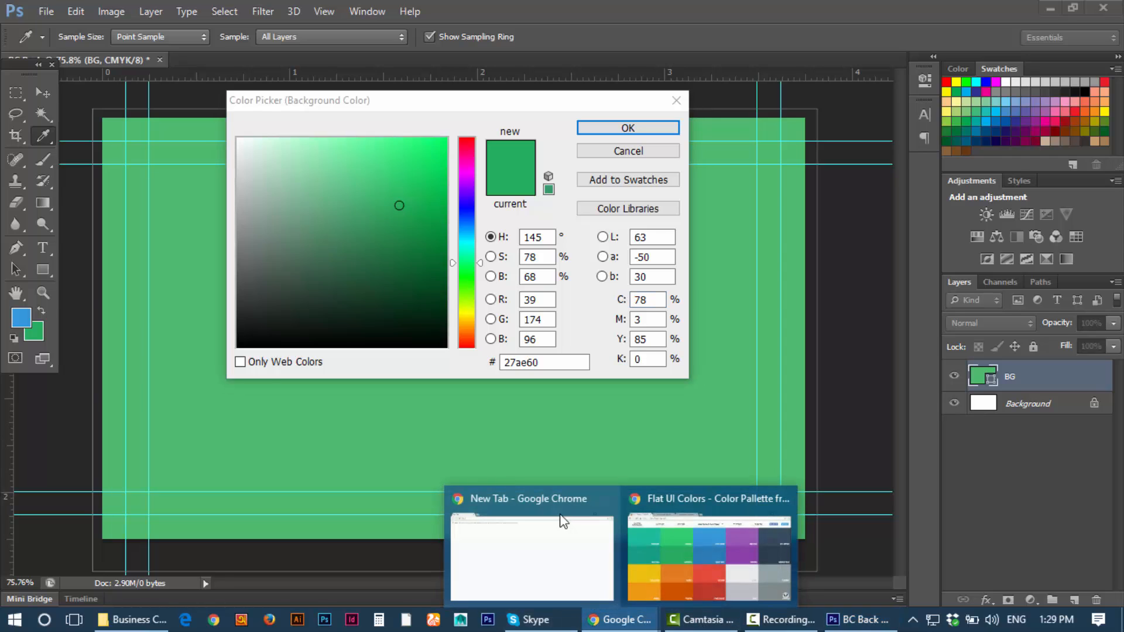
left_click(691, 586)
left_click(553, 295)
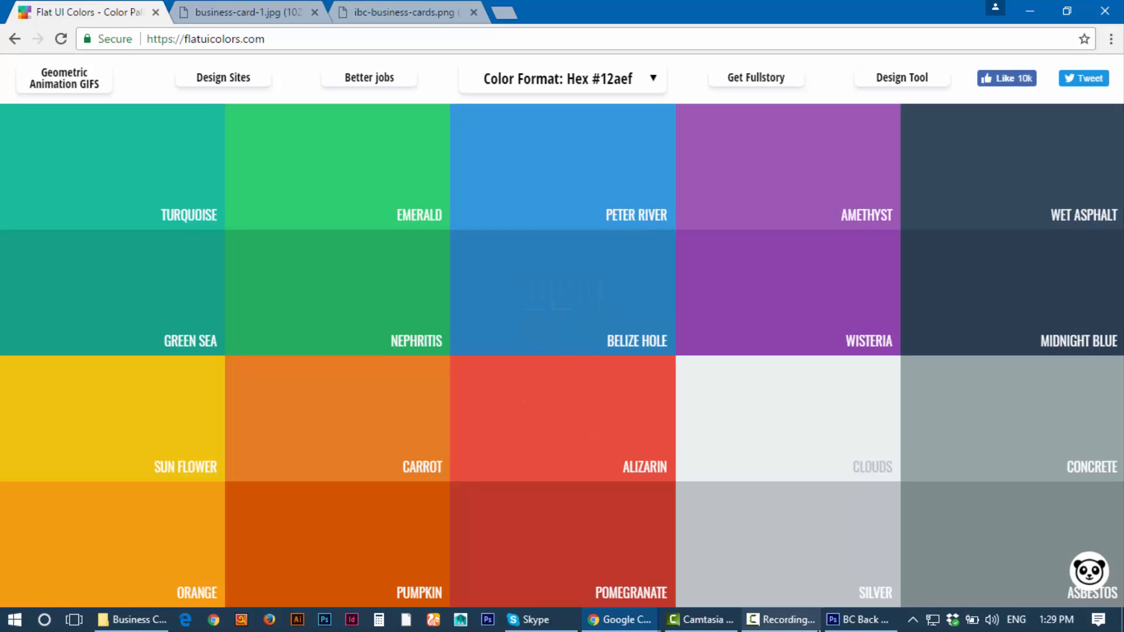
left_click(858, 619)
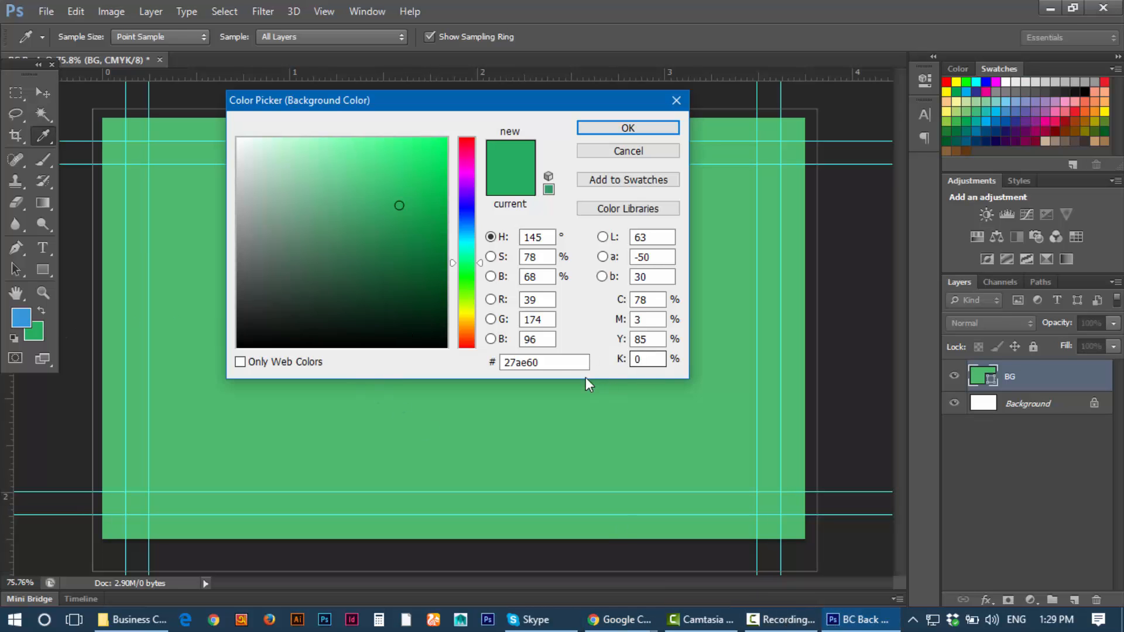
left_click(545, 363)
key("ctrl+v")
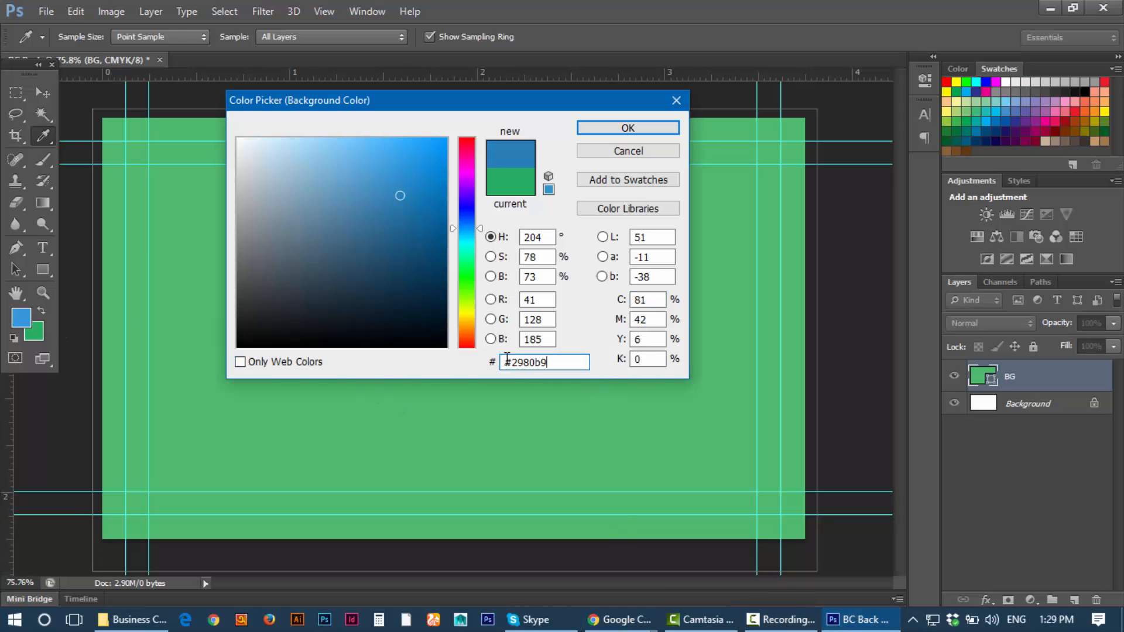
left_click(511, 363)
key("BackSpace")
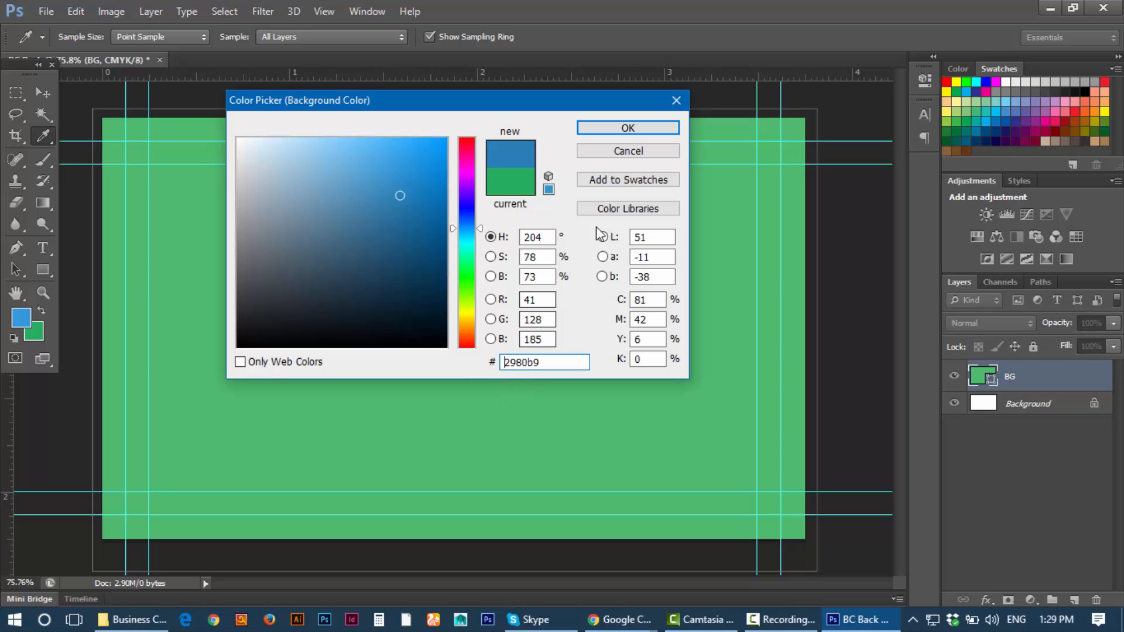
left_click(624, 134)
key("v")
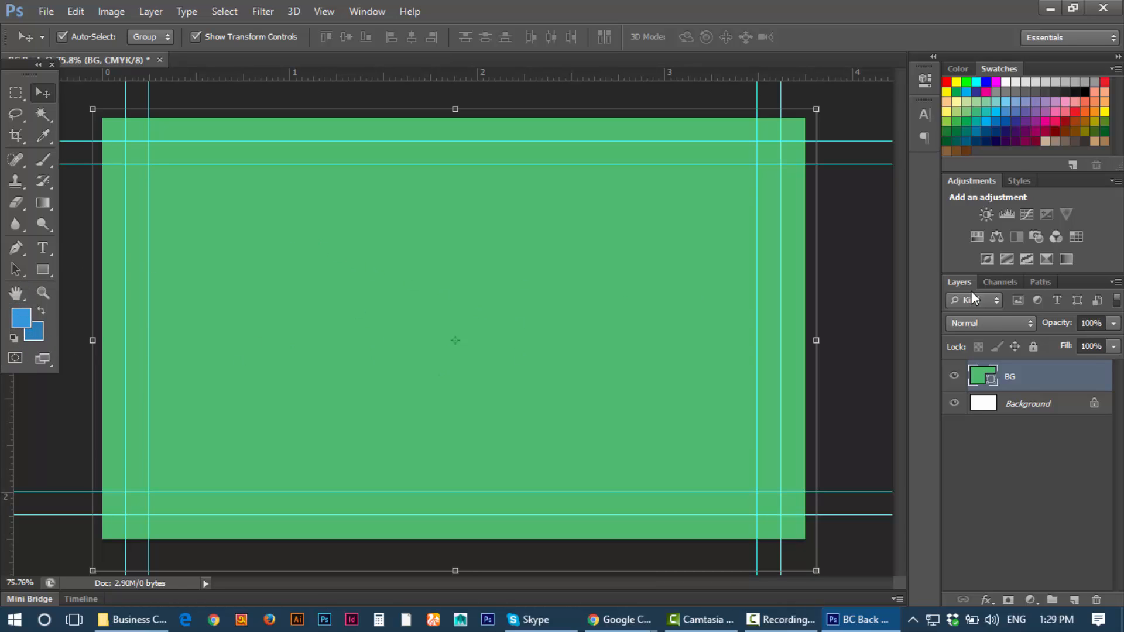
Step: Add a Gradient Overlay to BG with its starting stop set to blue 3498db
double_click(1073, 383)
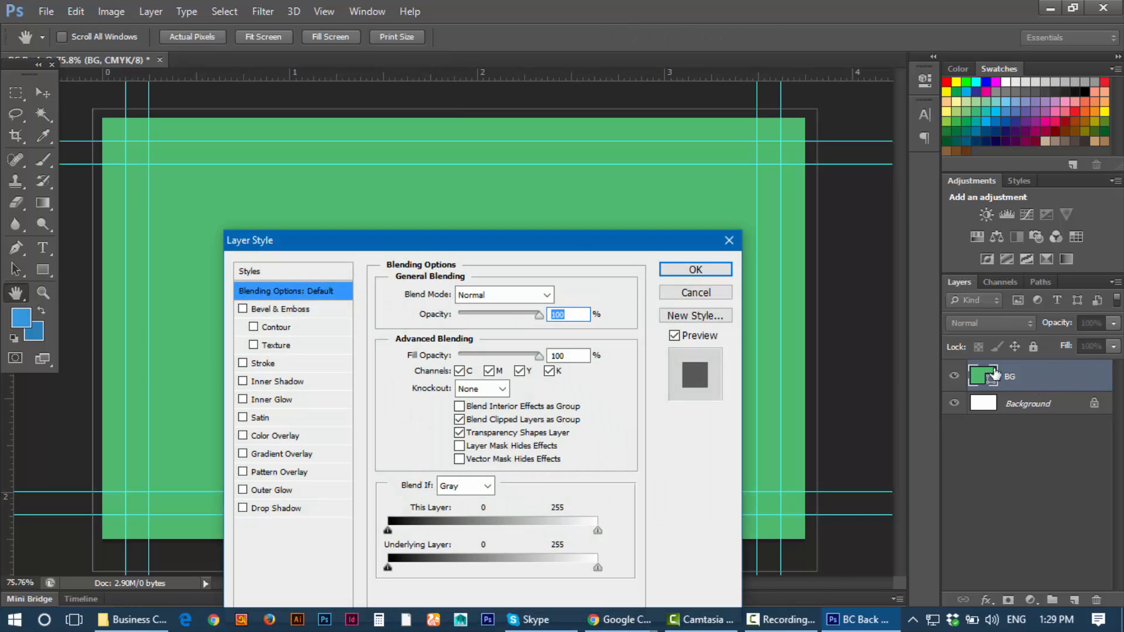
left_click_drag(577, 253, 657, 152)
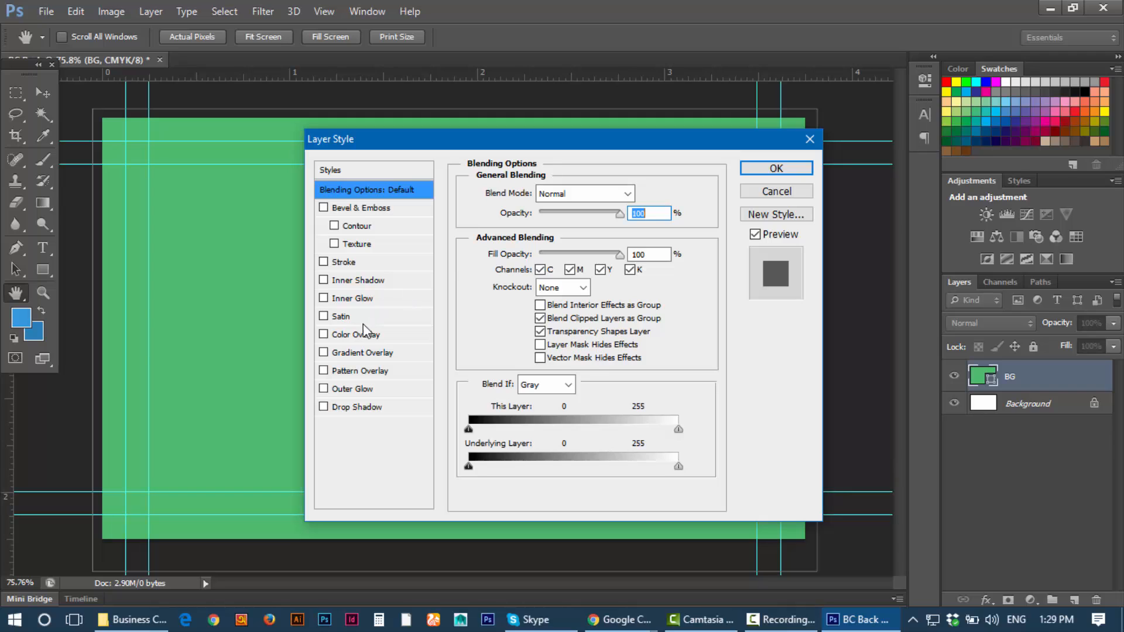
left_click(351, 352)
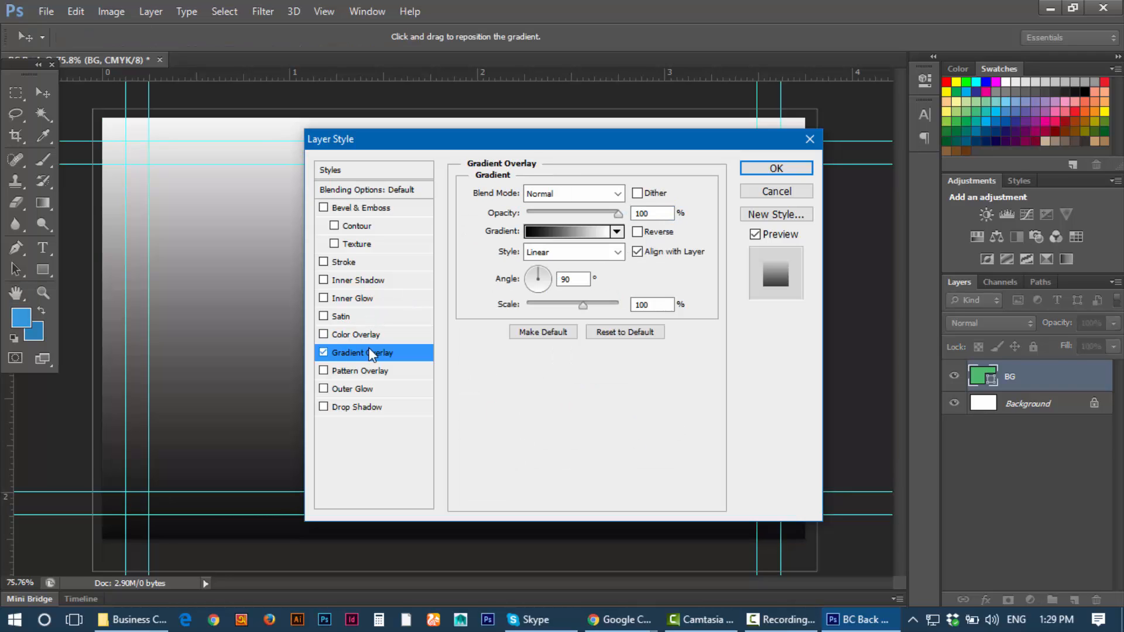
left_click(579, 237)
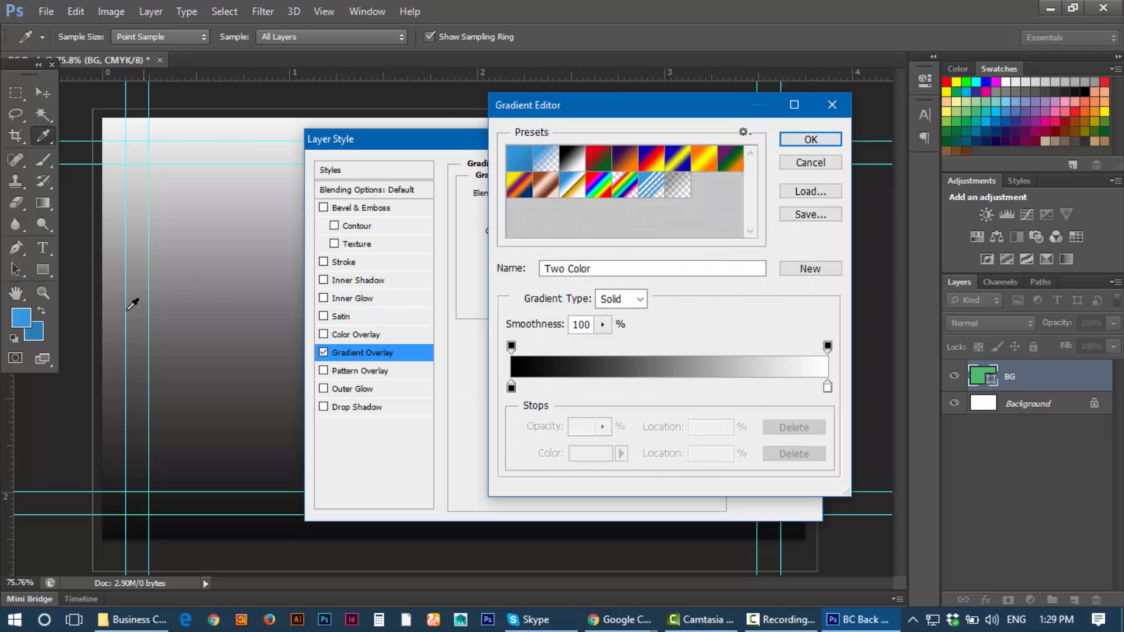
left_click(511, 387)
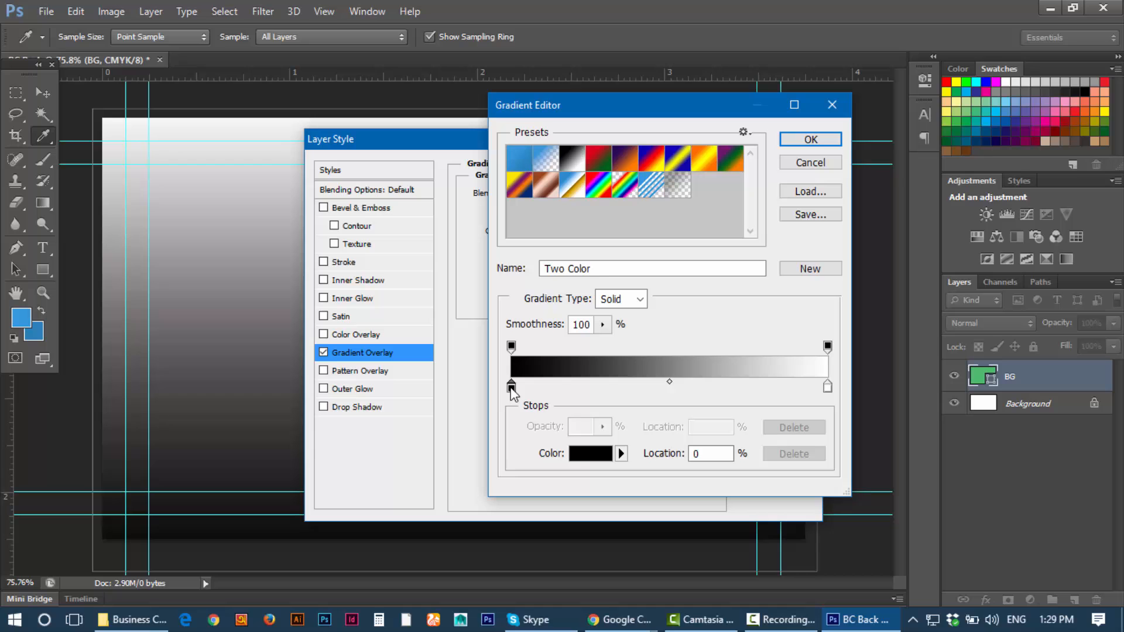
left_click(587, 454)
left_click(24, 316)
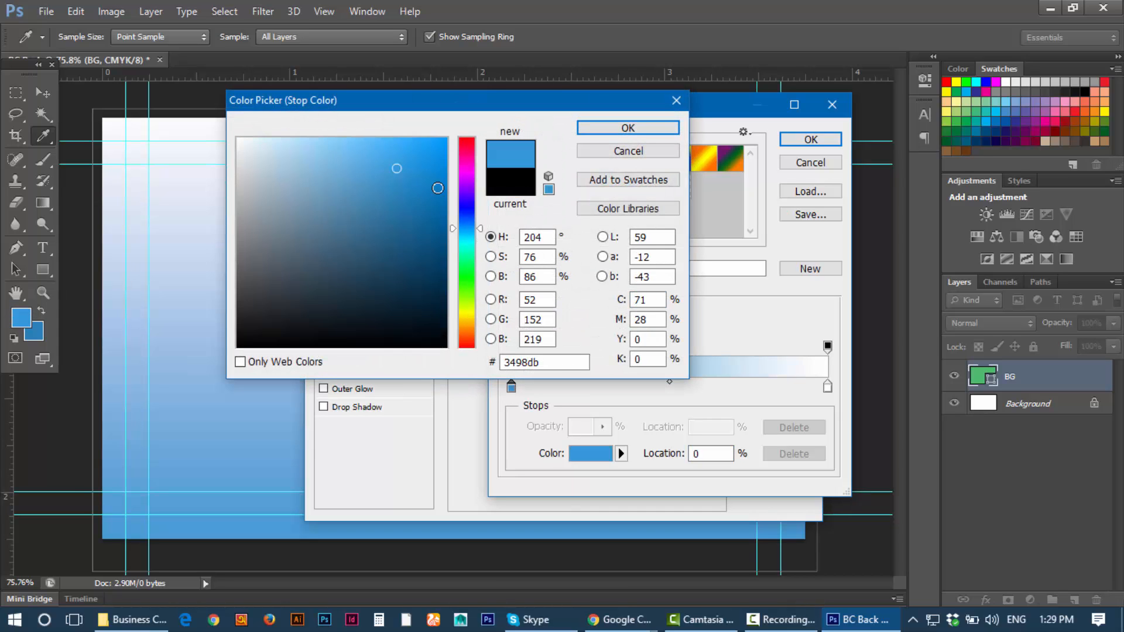
left_click(628, 127)
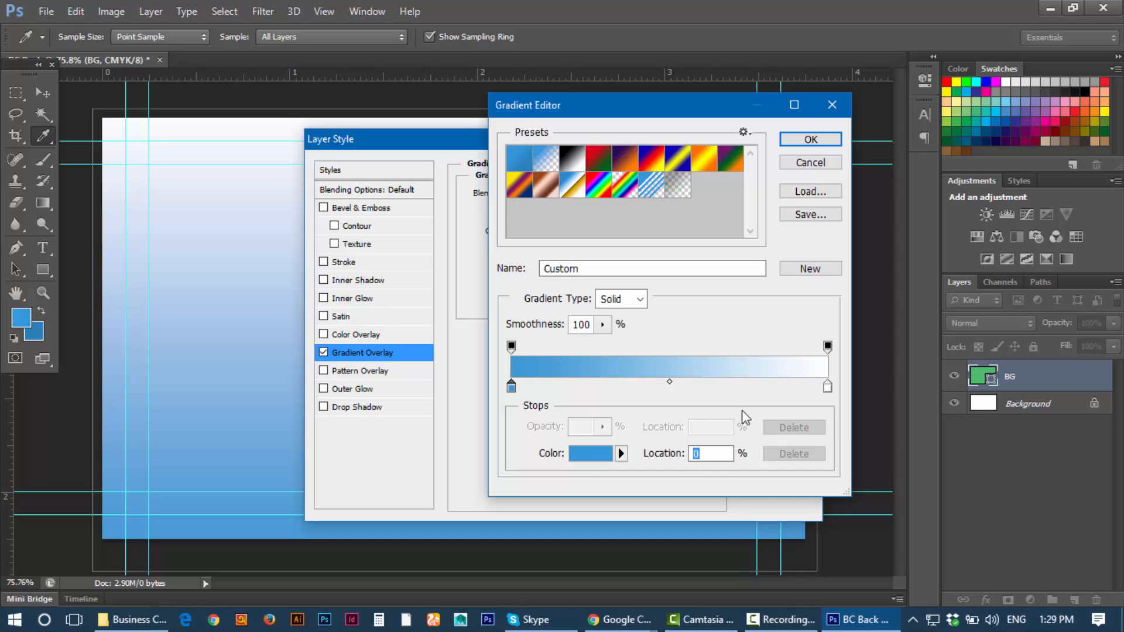
Step: Set the gradient's ending stop to darker blue 2980b9 and accept the gradient
left_click(828, 385)
left_click(588, 454)
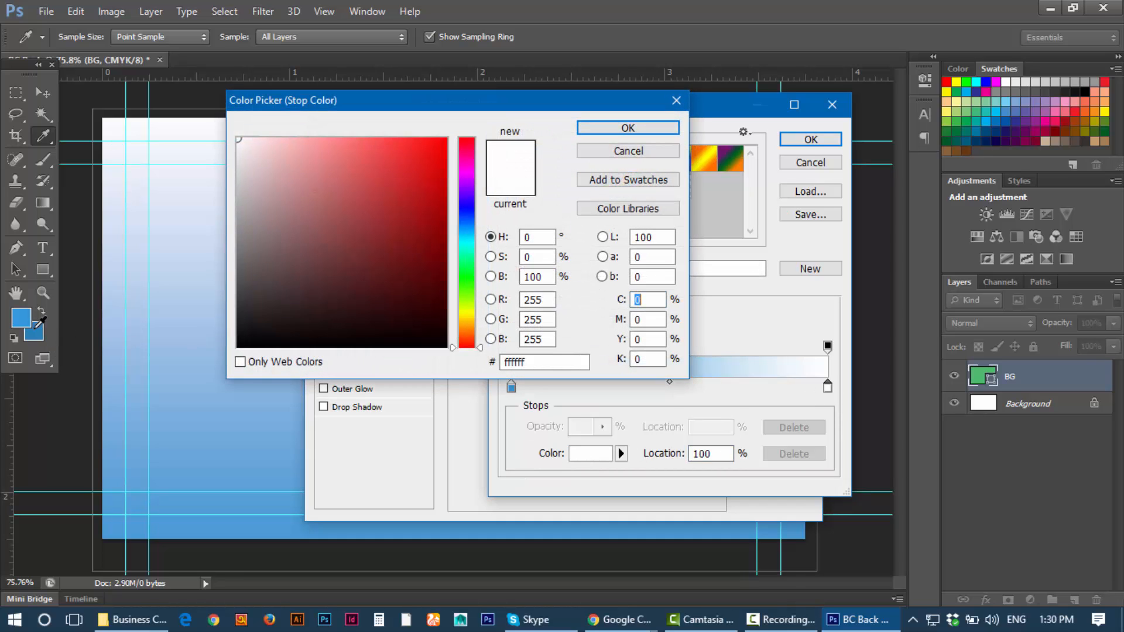
left_click(36, 328)
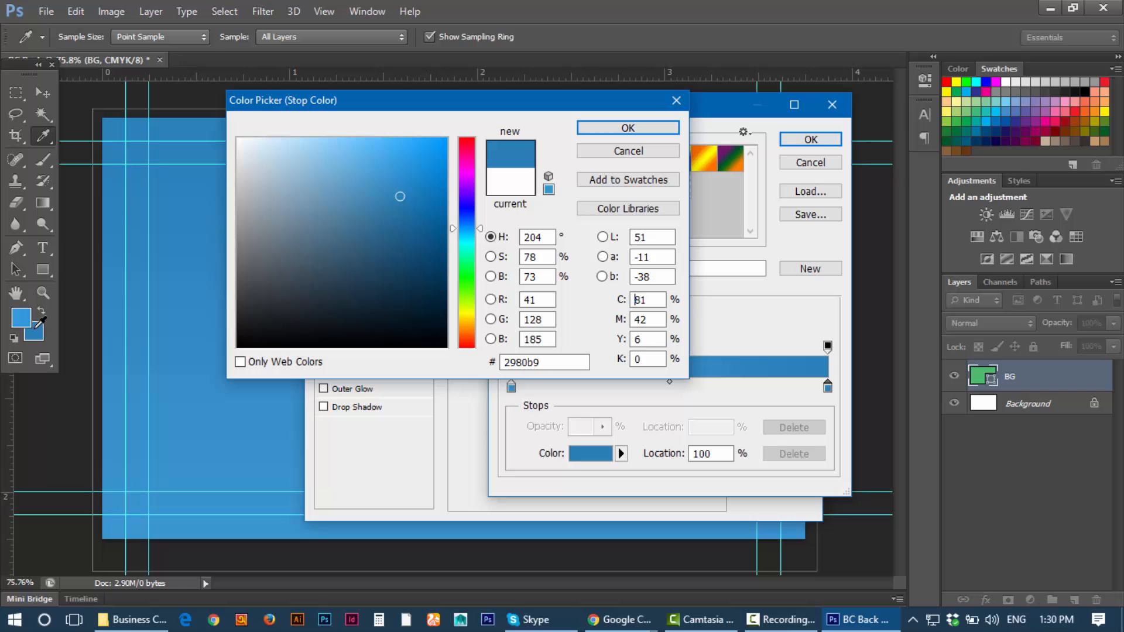
left_click(650, 129)
left_click(802, 142)
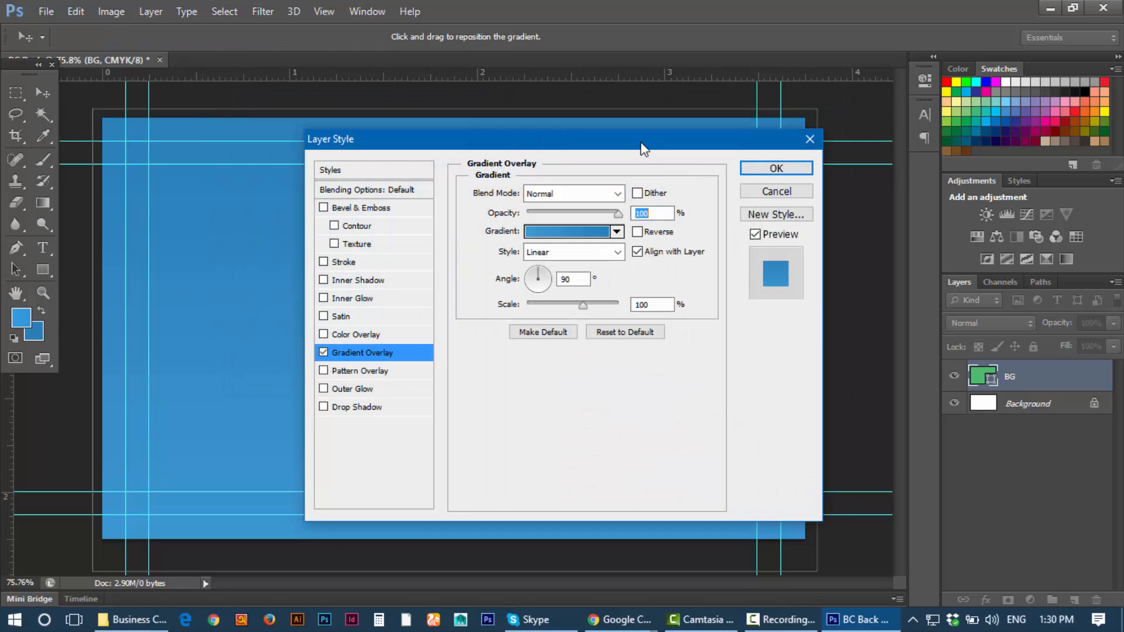
Step: Reopen the gradient and pick a darker blue for its ending stop
left_click_drag(640, 146, 850, 387)
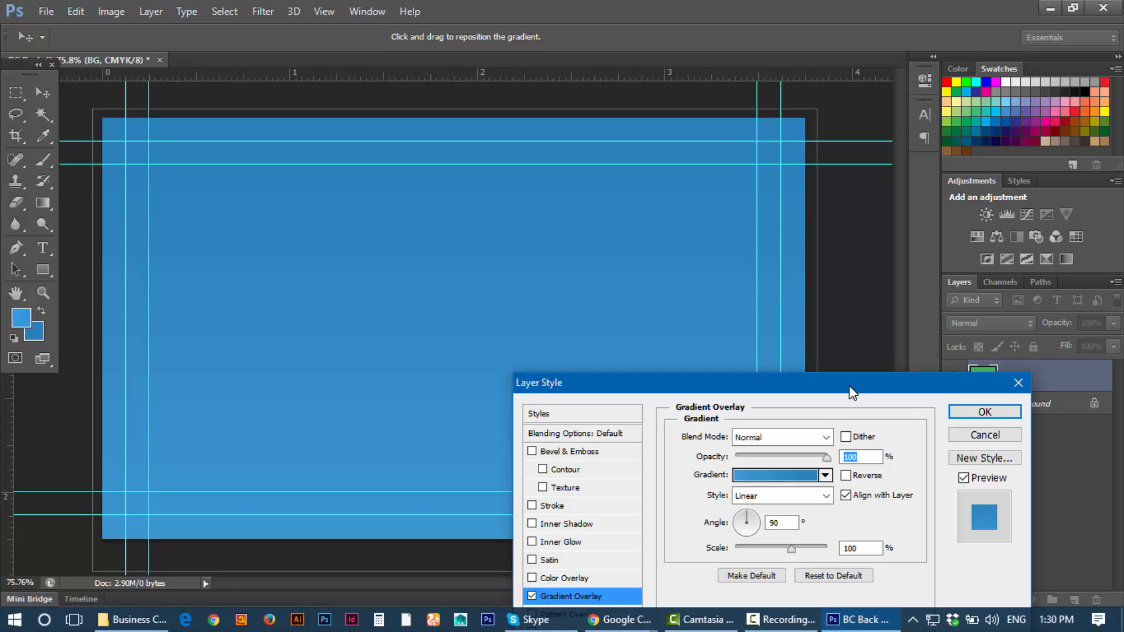
left_click_drag(849, 386, 812, 190)
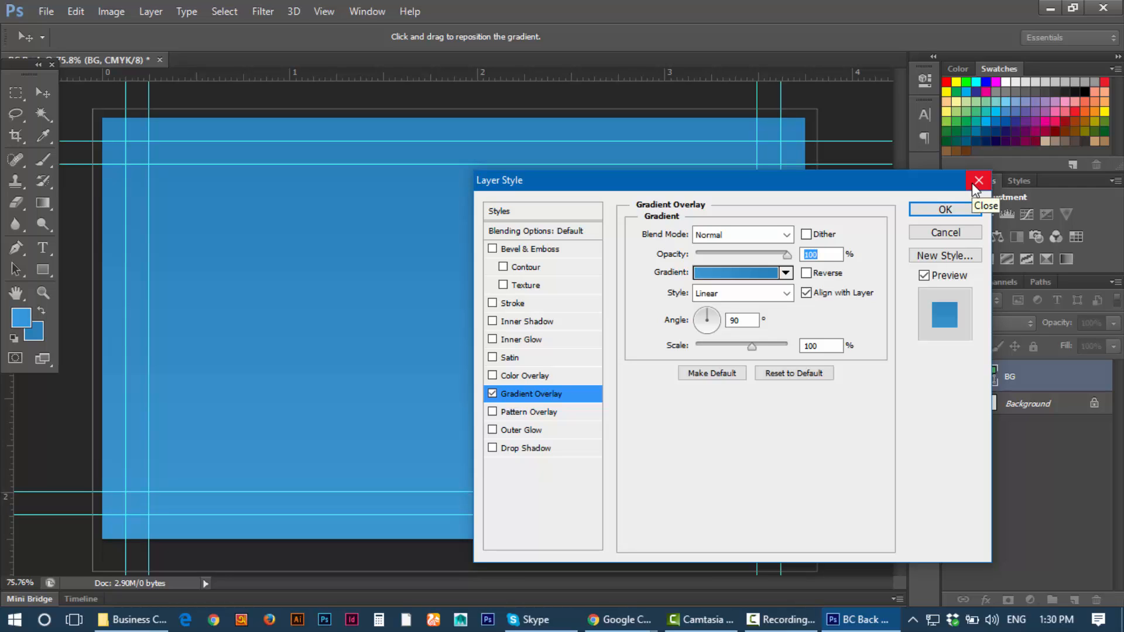
left_click(719, 272)
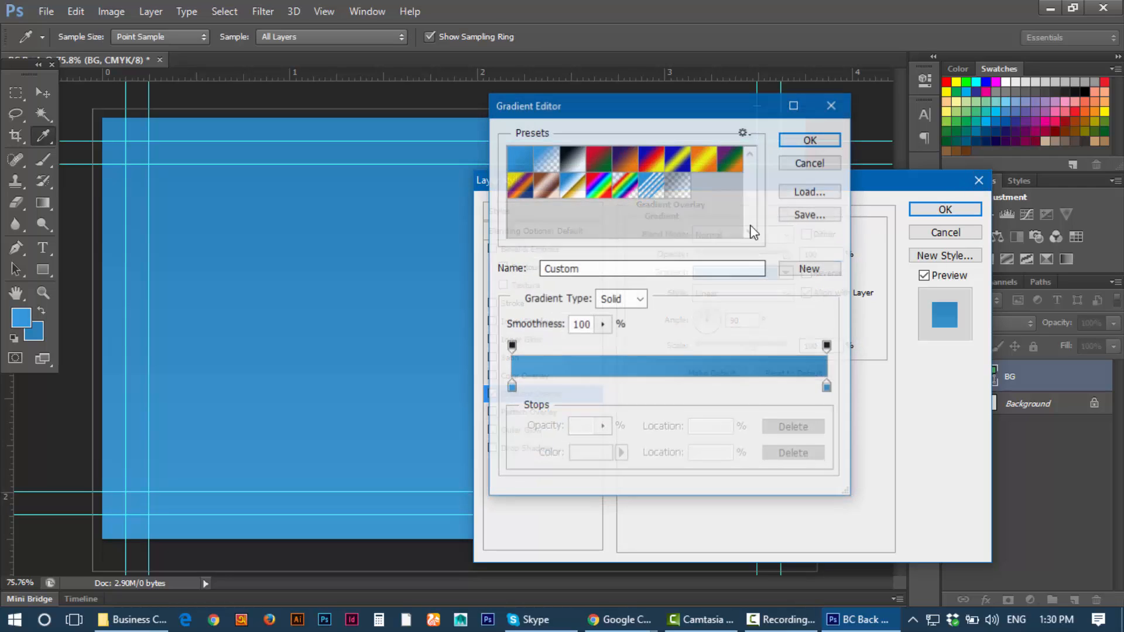
left_click(827, 386)
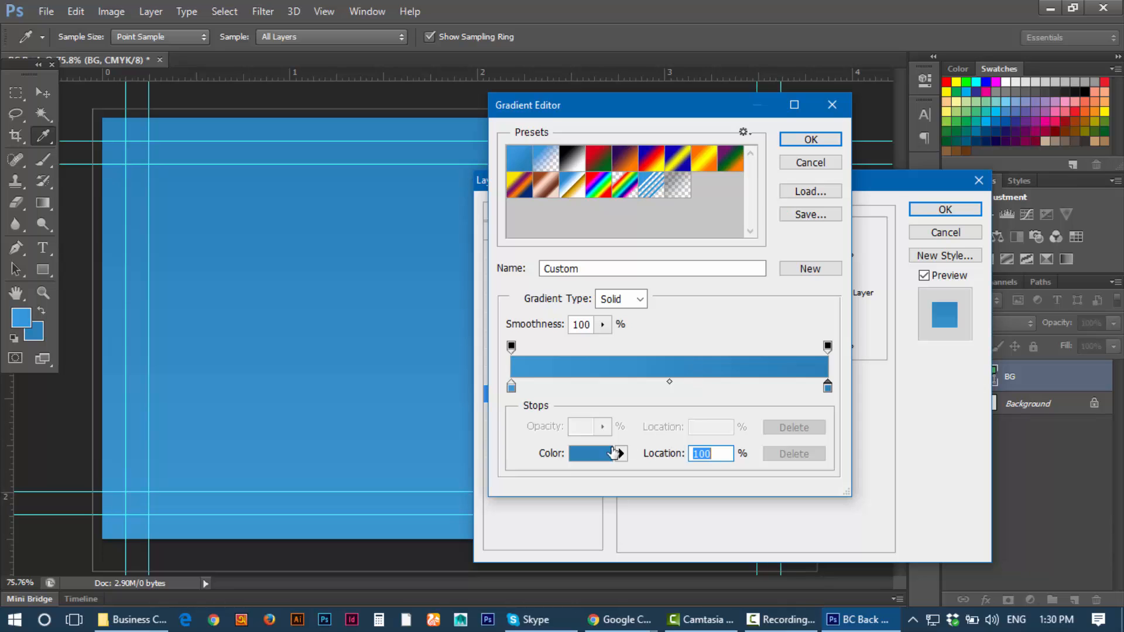
left_click(591, 453)
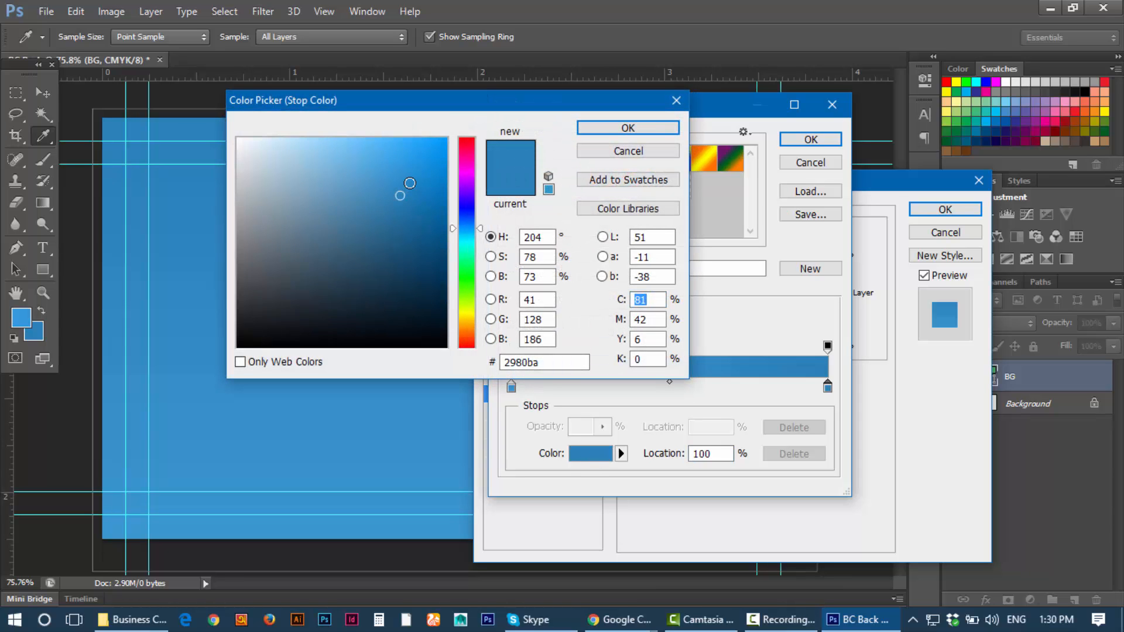
left_click_drag(463, 102, 834, 146)
left_click(785, 254)
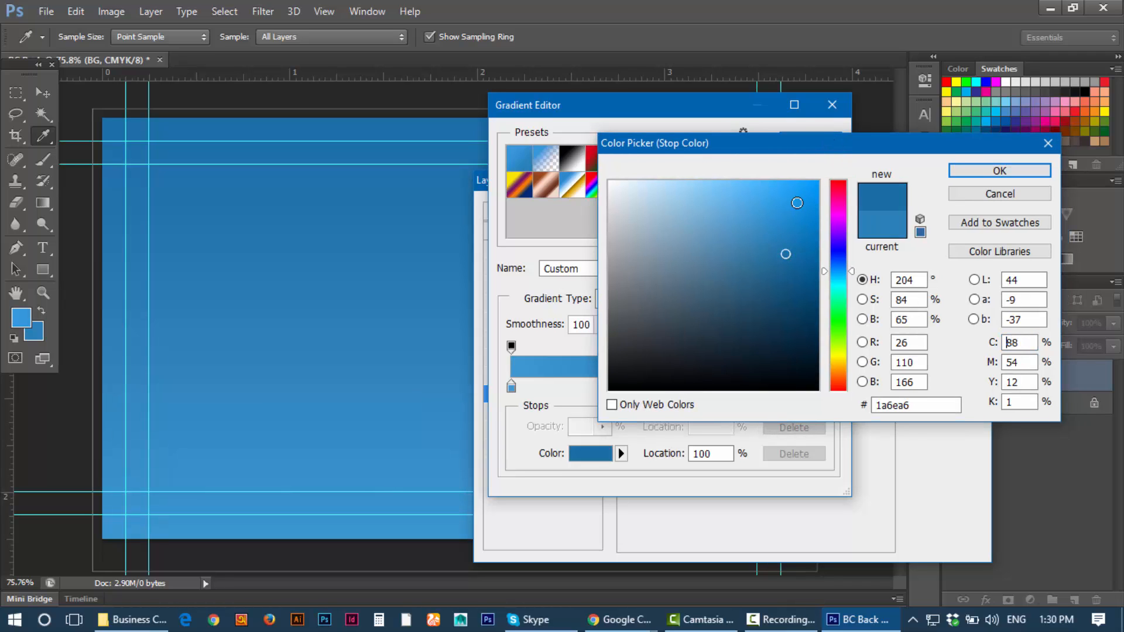
Step: Fine-tune the ending blue shade and confirm the darker gradient
left_click_drag(767, 143, 288, 209)
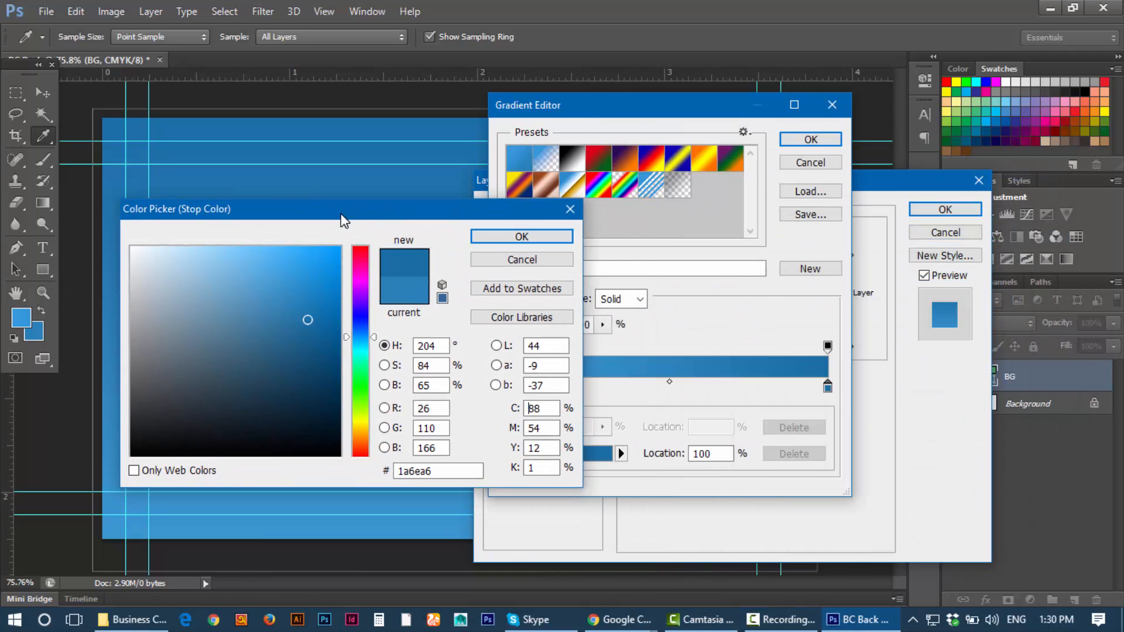
left_click(315, 332)
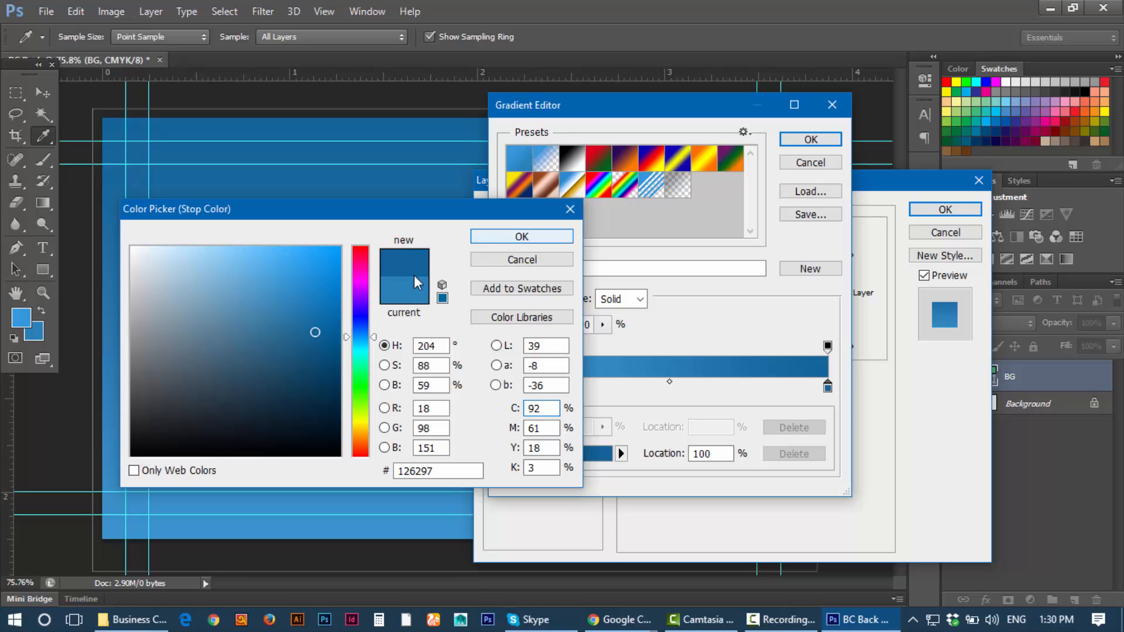
left_click(317, 323)
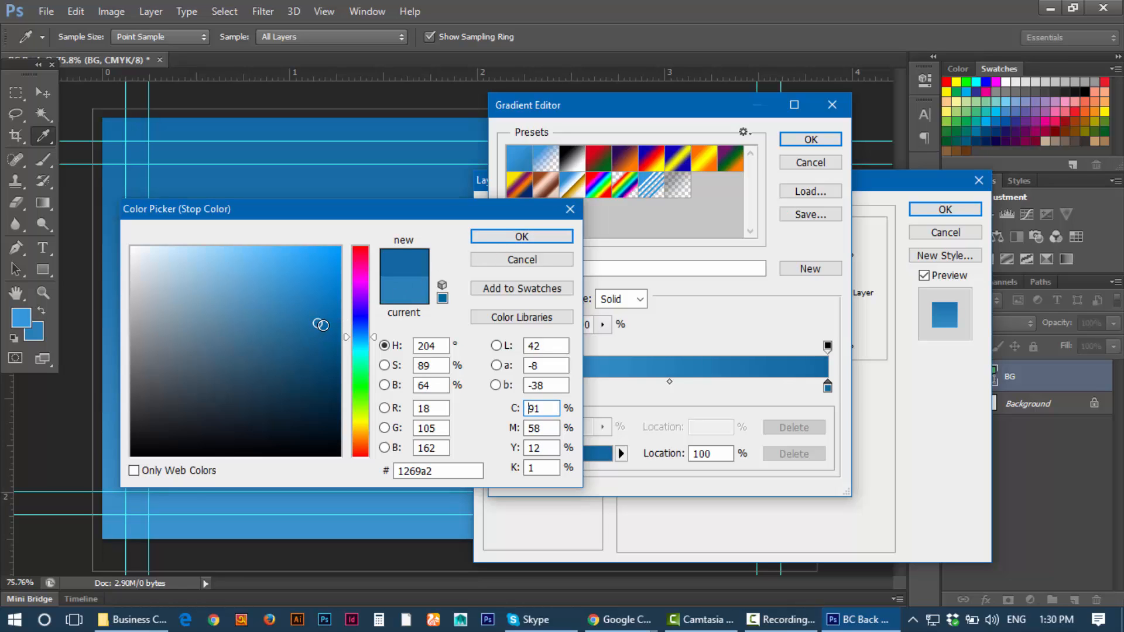
left_click(326, 321)
left_click(522, 236)
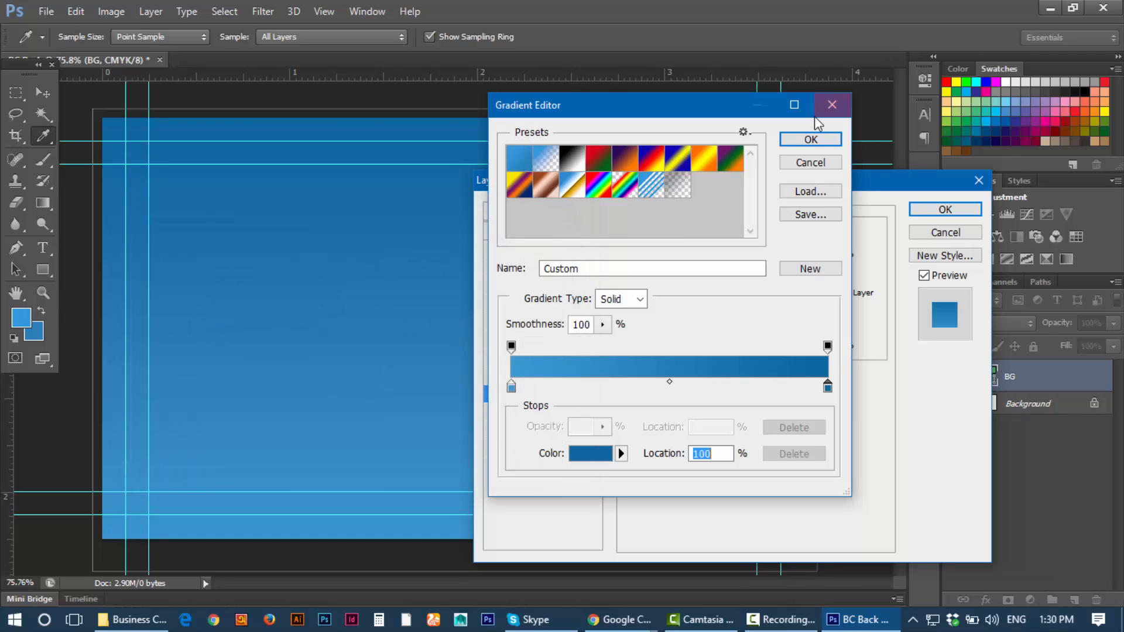
left_click(807, 139)
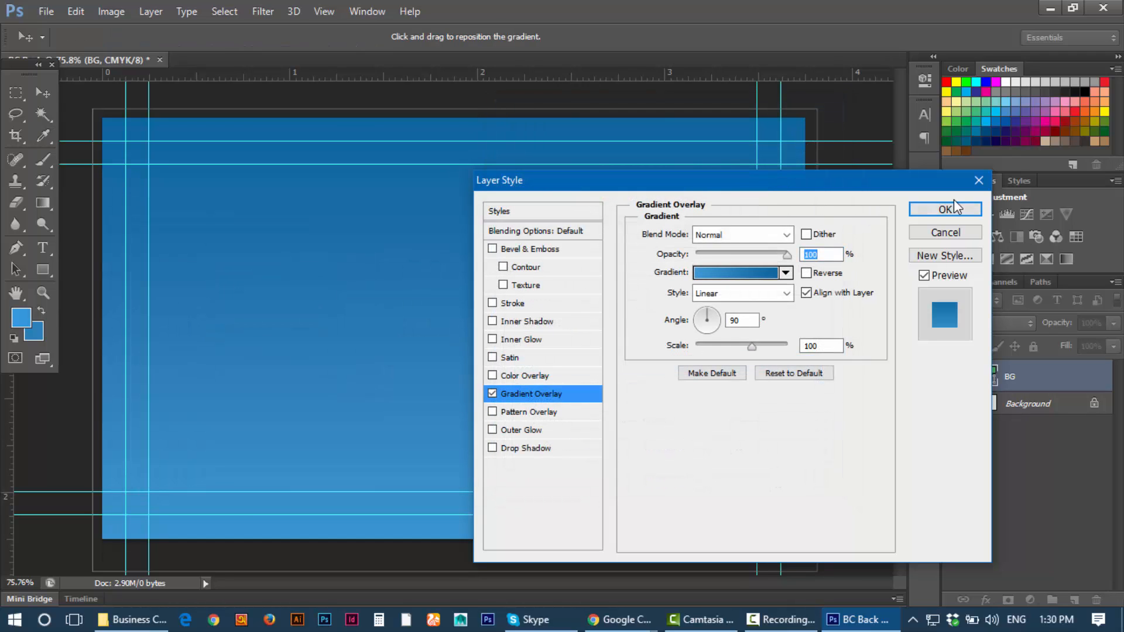
left_click(946, 211)
Step: Apply the blue gradient overlay to the BG layer
left_click(929, 211)
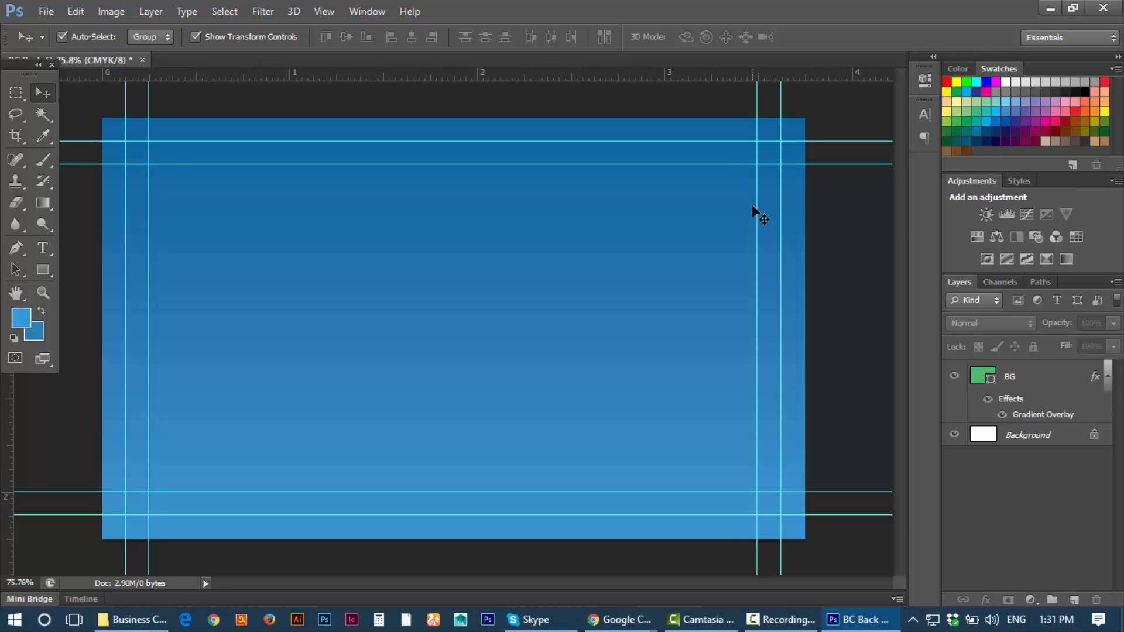
scroll(753, 206, "down", 2)
scroll(753, 206, "up", 1)
scroll(753, 206, "down", 3)
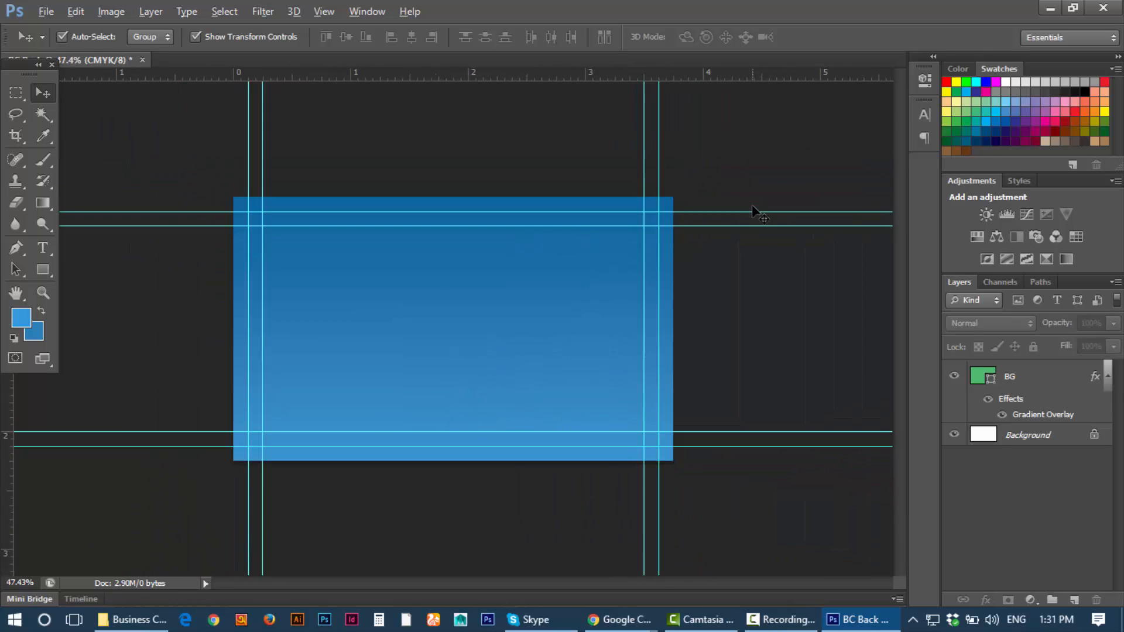
scroll(753, 206, "up", 3)
scroll(564, 276, "up", 2)
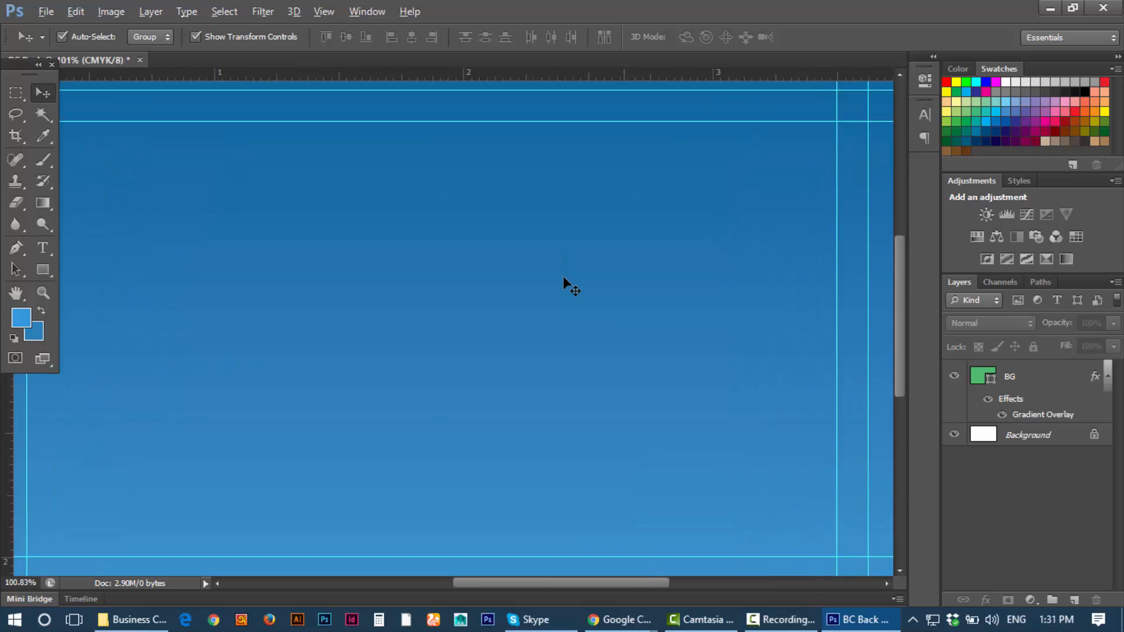
scroll(563, 276, "down", 2)
Step: Select BG and add a new empty Layer 1 above it
left_click(1039, 402)
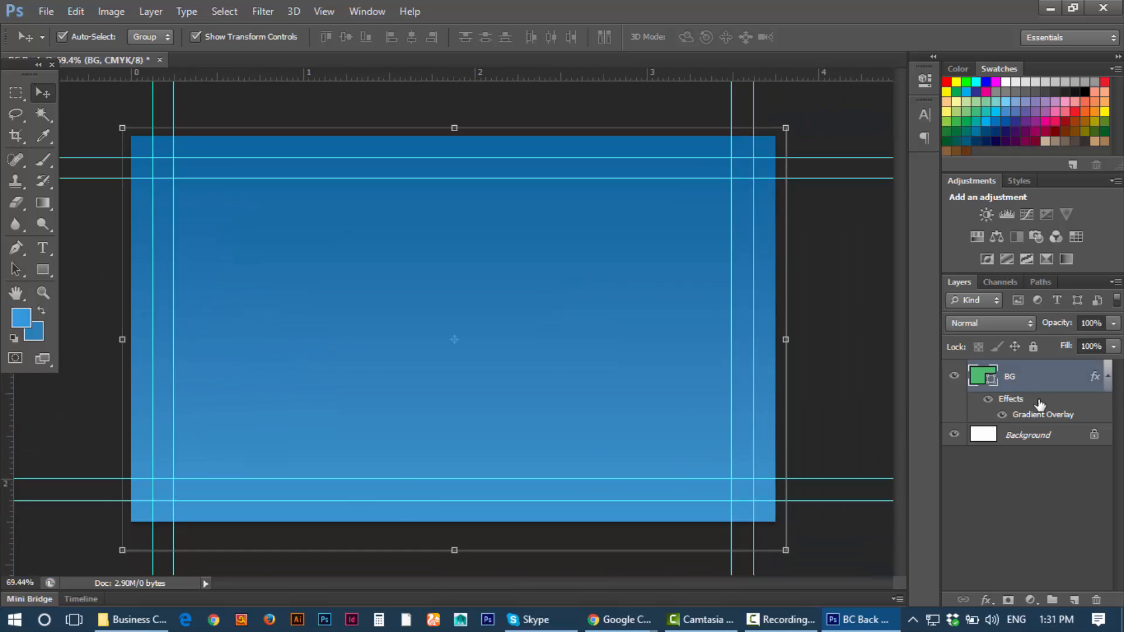
left_click(1074, 600)
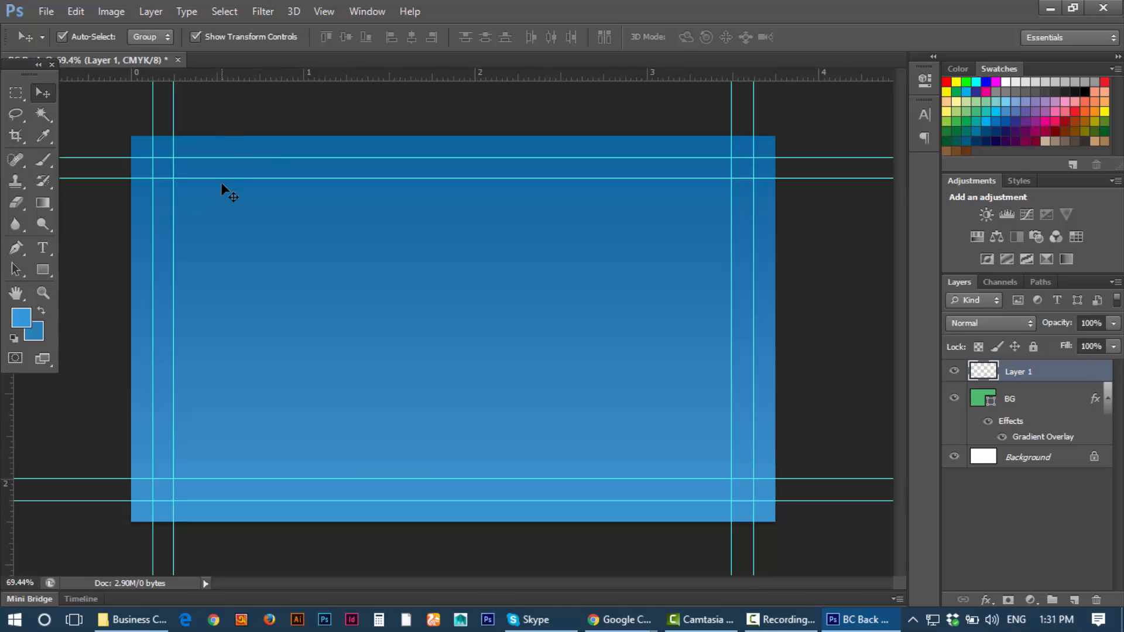
left_click(39, 89)
scroll(423, 341, "down", 1)
scroll(423, 341, "up", 2)
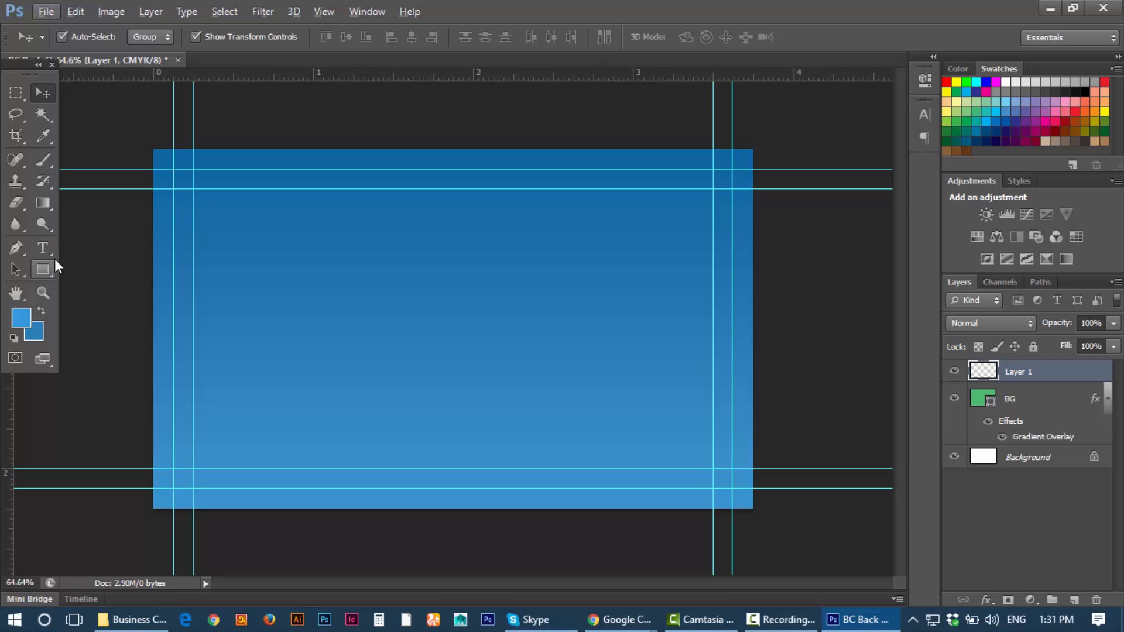
Step: Draw a square Rectangle 1 shape at the card's bottom-left corner
left_click(46, 269)
left_click(74, 267)
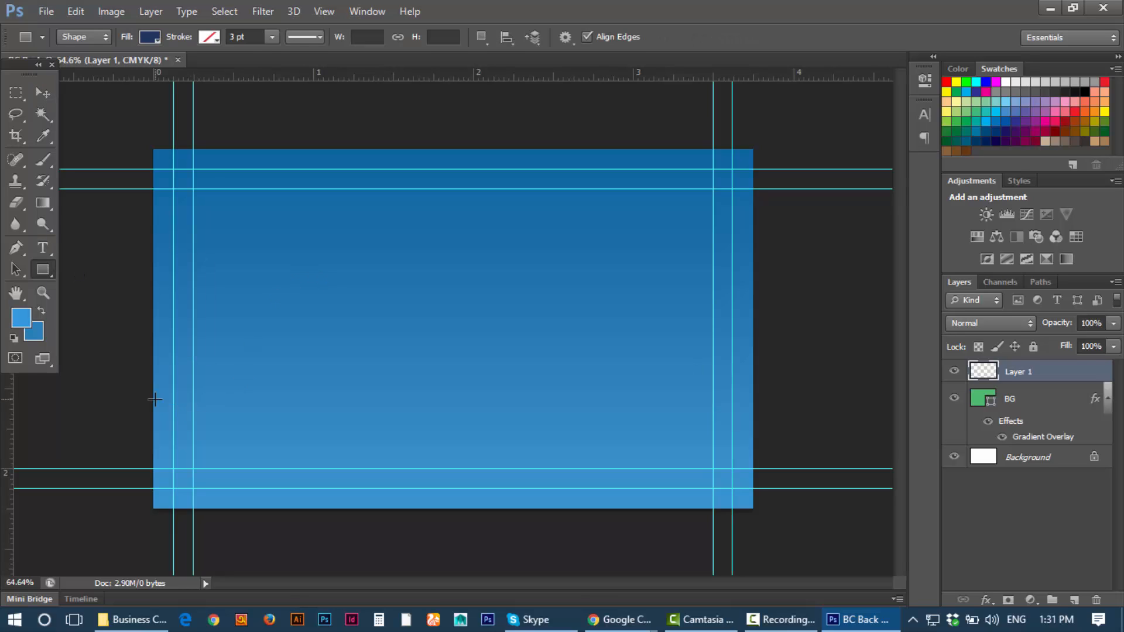
left_click_drag(137, 381, 278, 528)
key("shift")
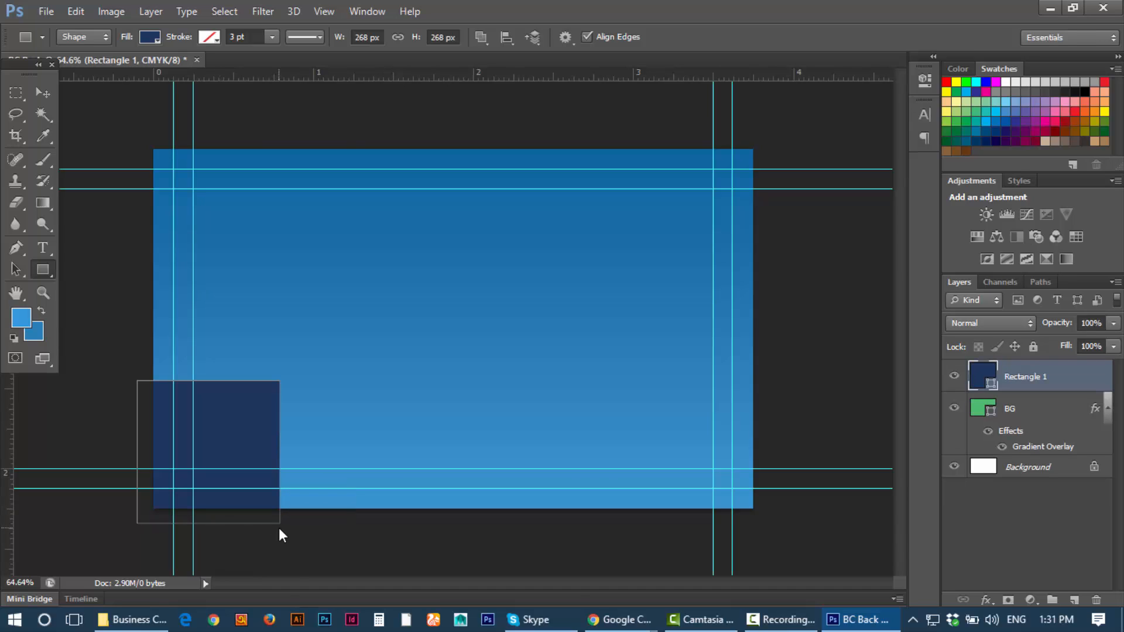
Step: Fill the square with background blue 2980b9 and deselect it
left_click(41, 93)
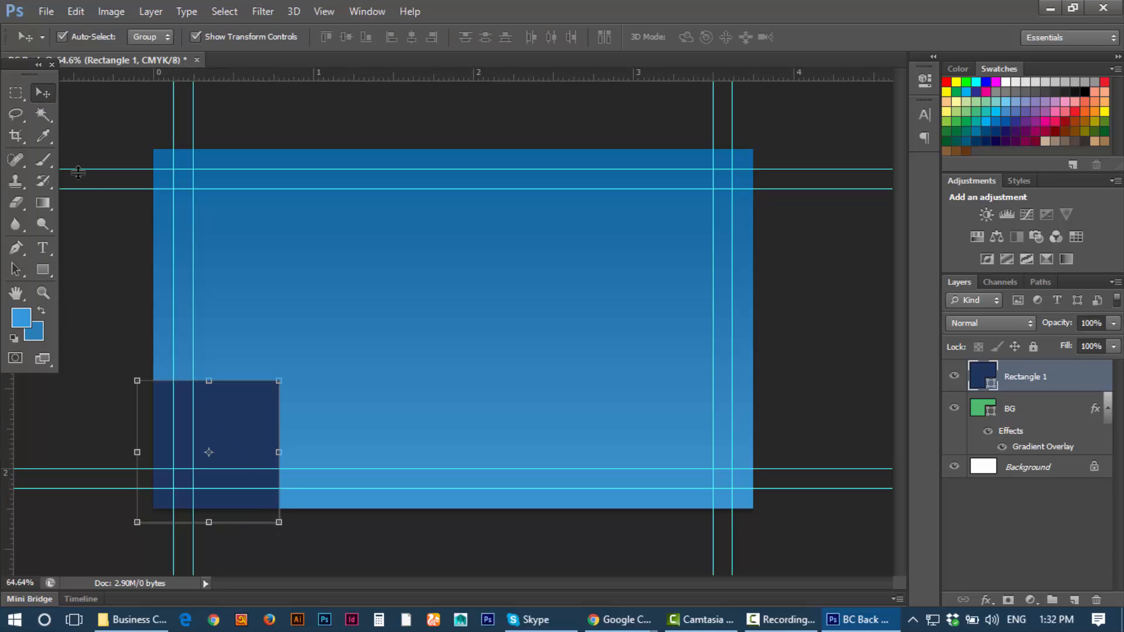
left_click(36, 334)
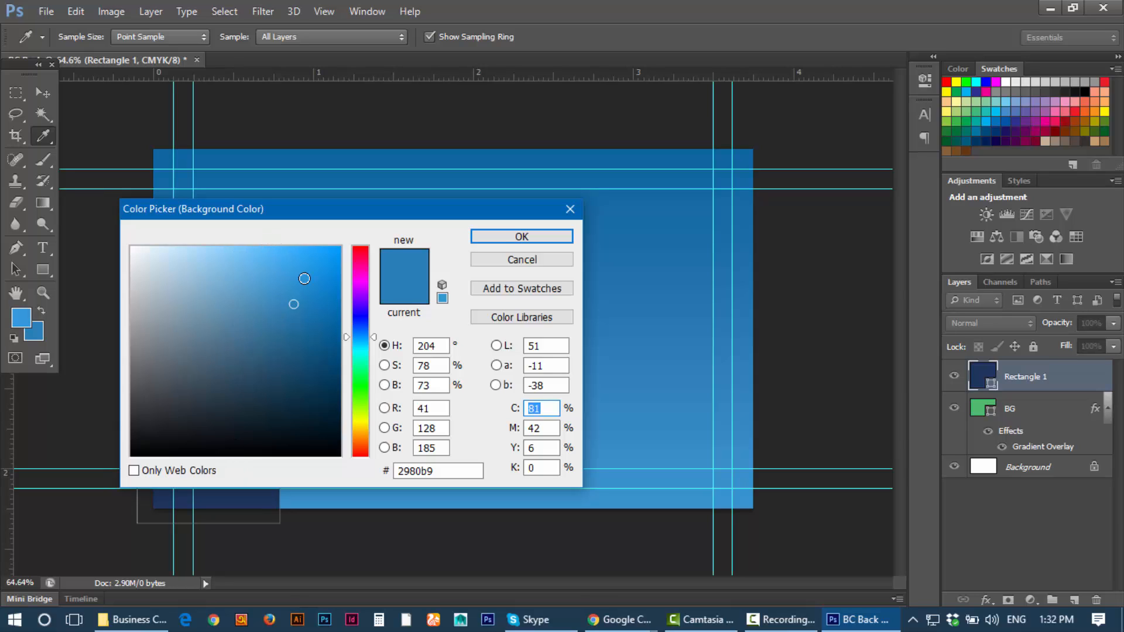
left_click(499, 235)
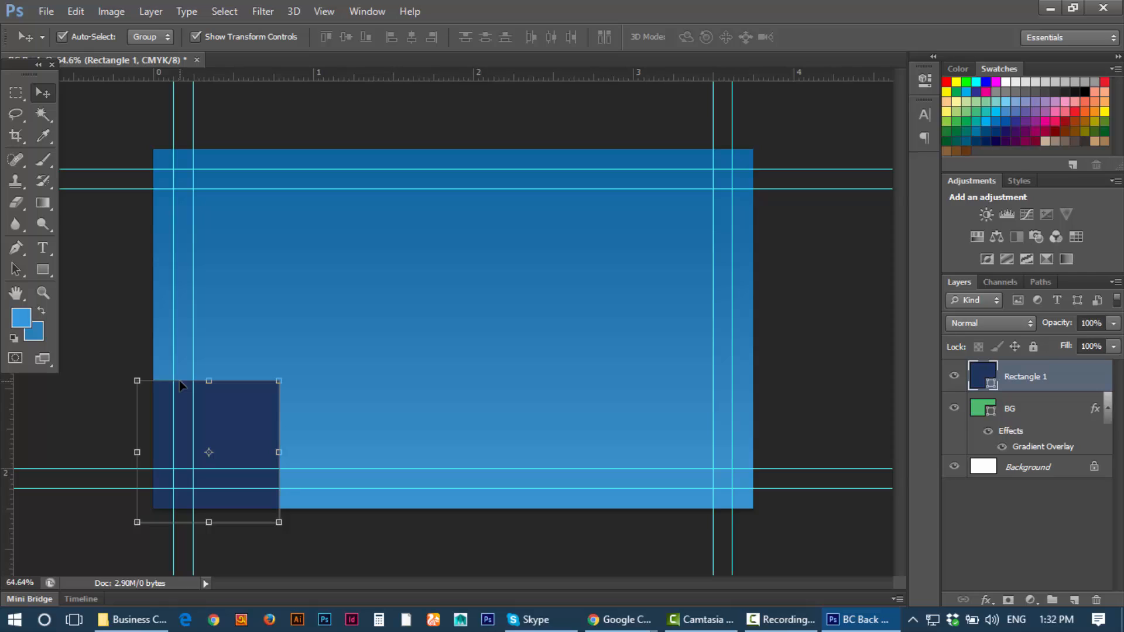
key("ctrl+BackSpace")
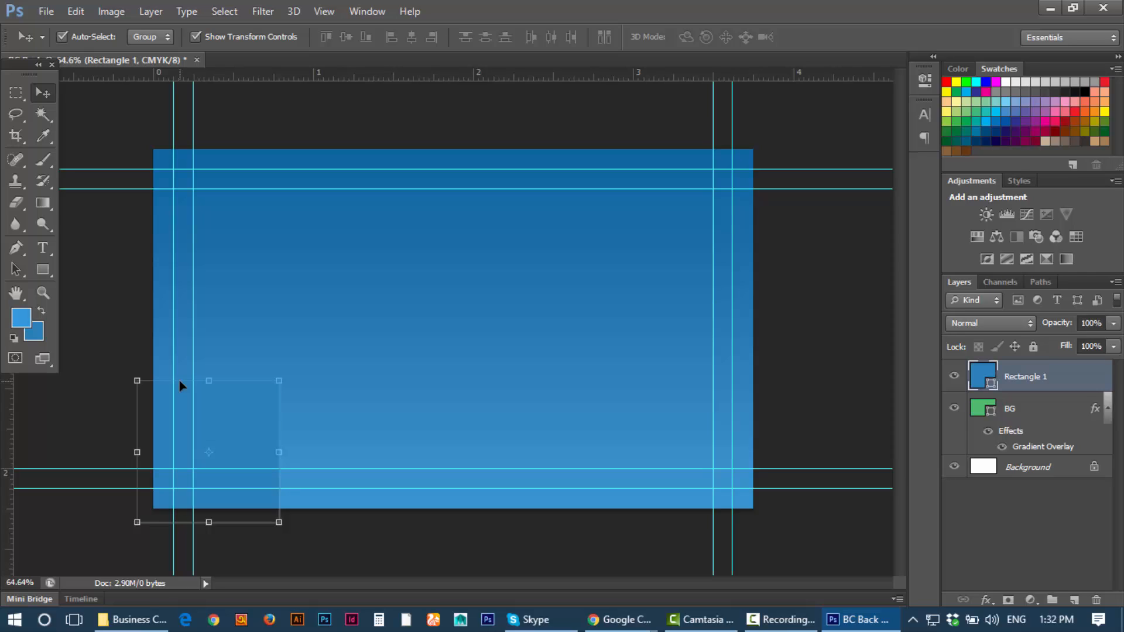
left_click(21, 88)
left_click(43, 90)
left_click(86, 241)
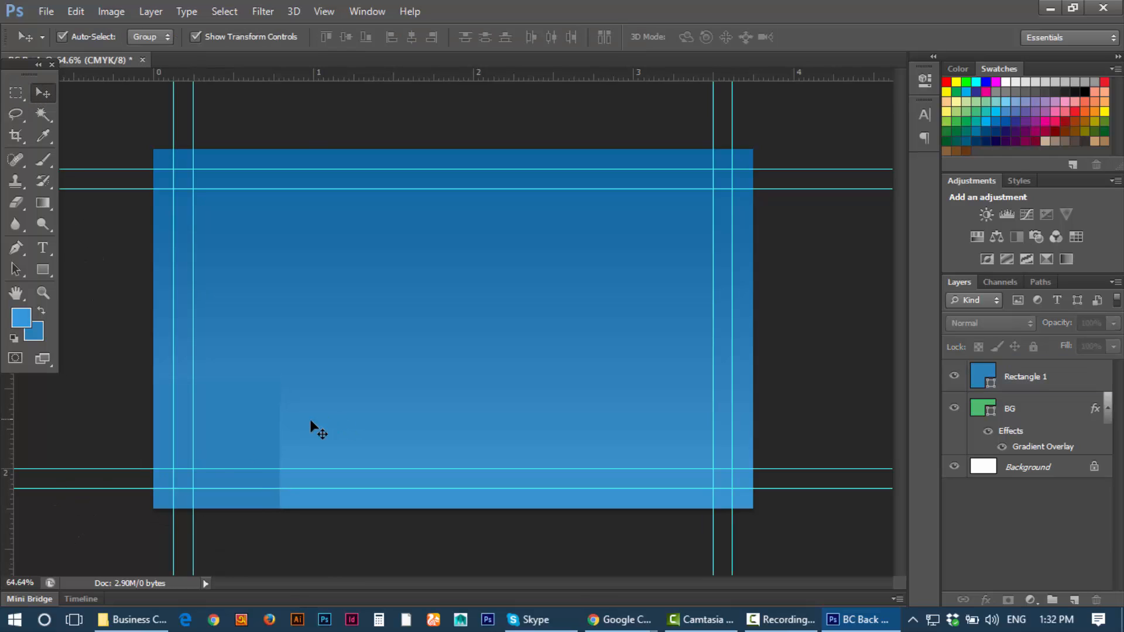
Step: Stretch Rectangle 1 vertically to 267.54% into a tall strip along the card's left edge
left_click(239, 433)
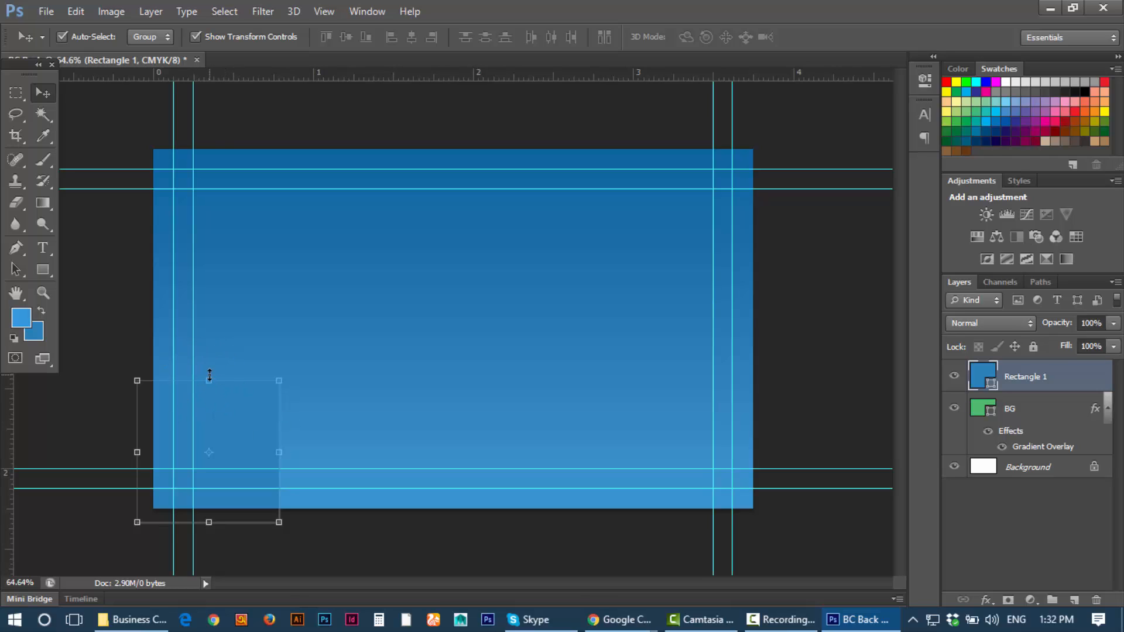
left_click_drag(209, 377, 208, 132)
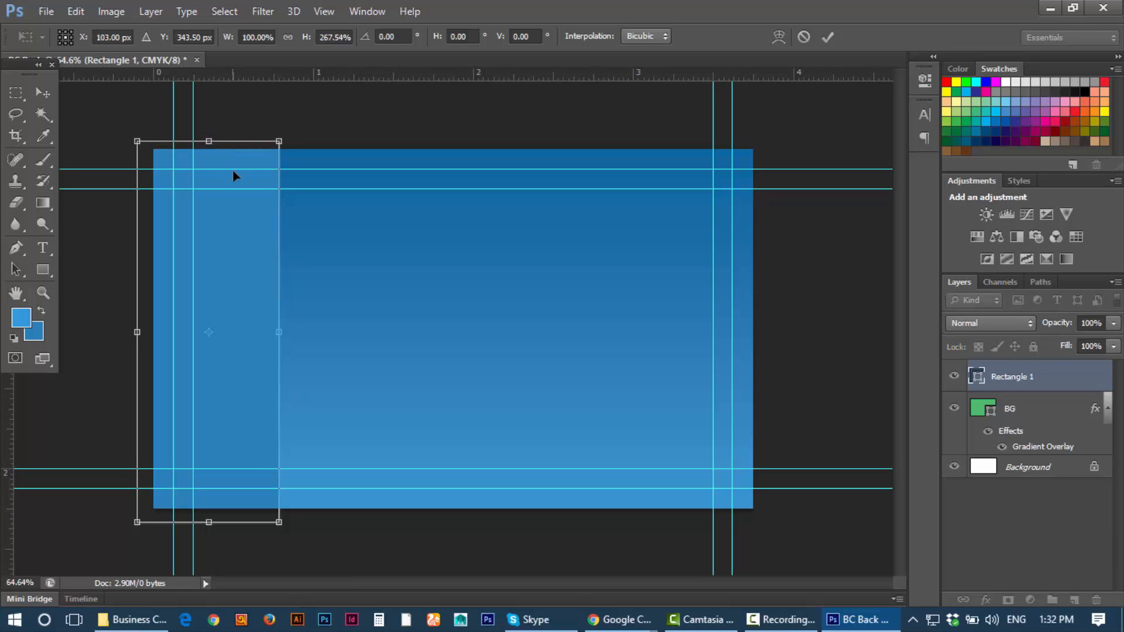
left_click_drag(243, 224, 191, 225)
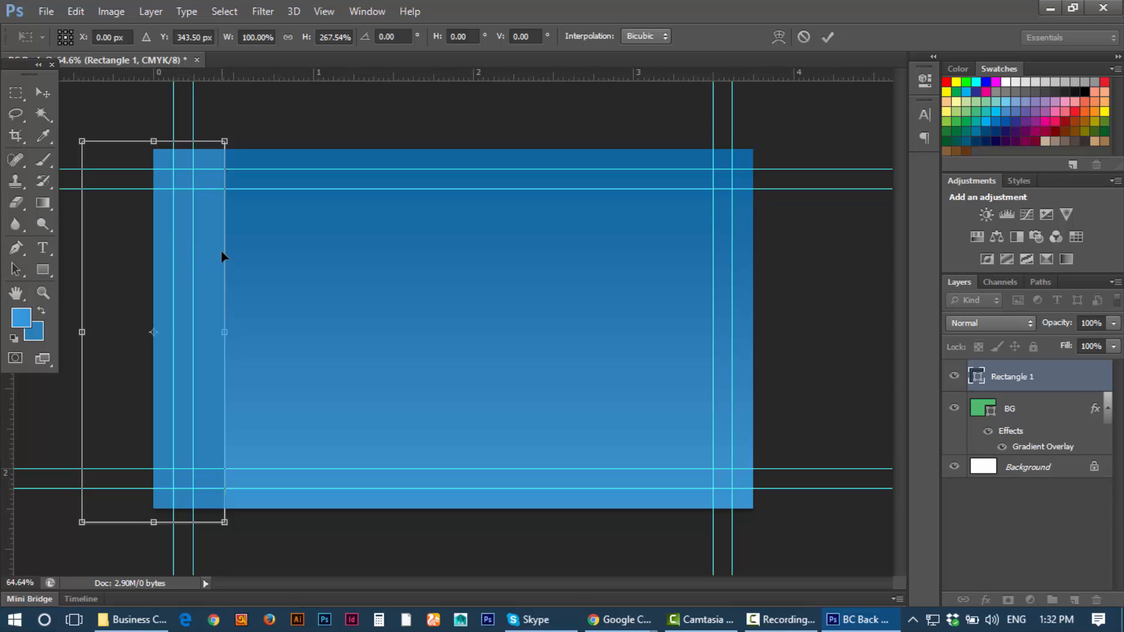
mouse_move(210, 274)
left_mouse_down()
mouse_move(213, 261)
mouse_move(215, 275)
left_mouse_up()
left_click(827, 37)
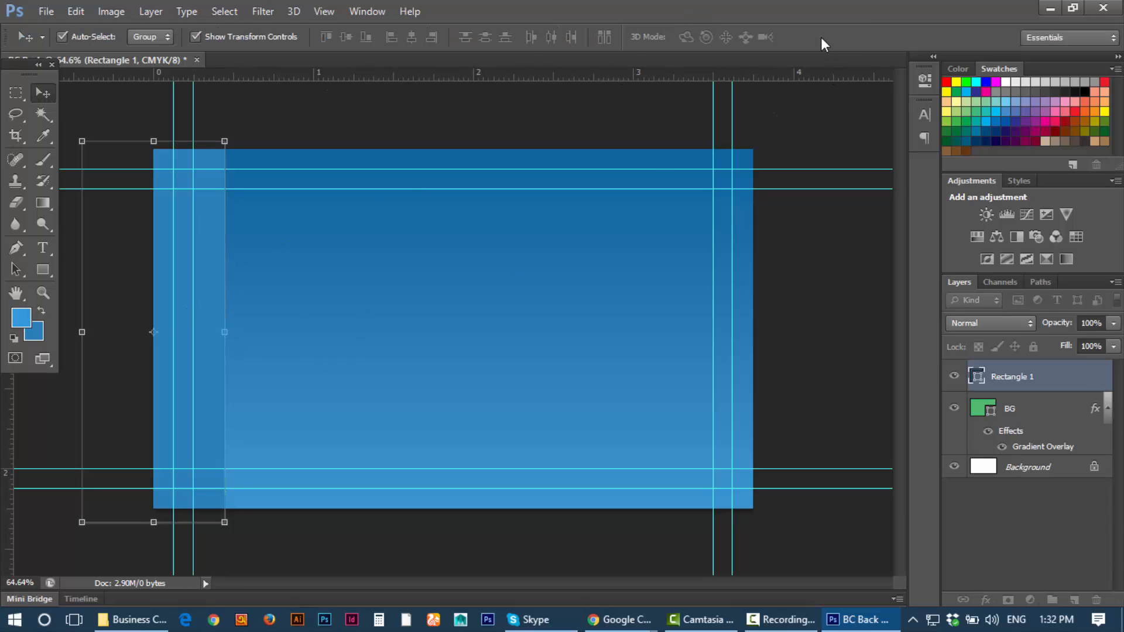
left_click(349, 112)
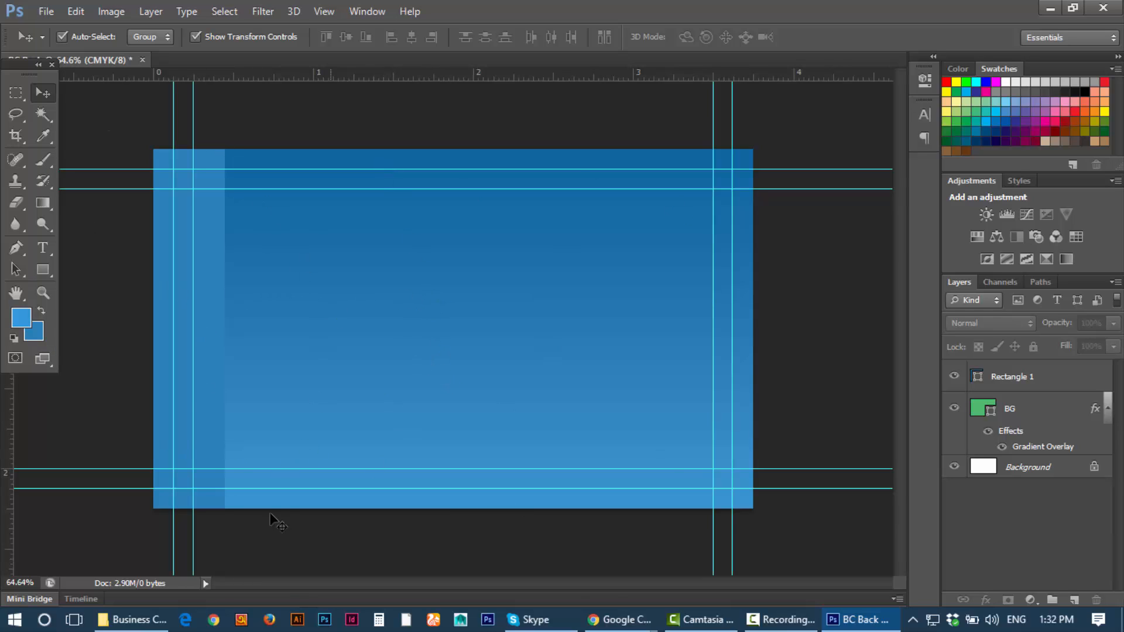
left_click(212, 316)
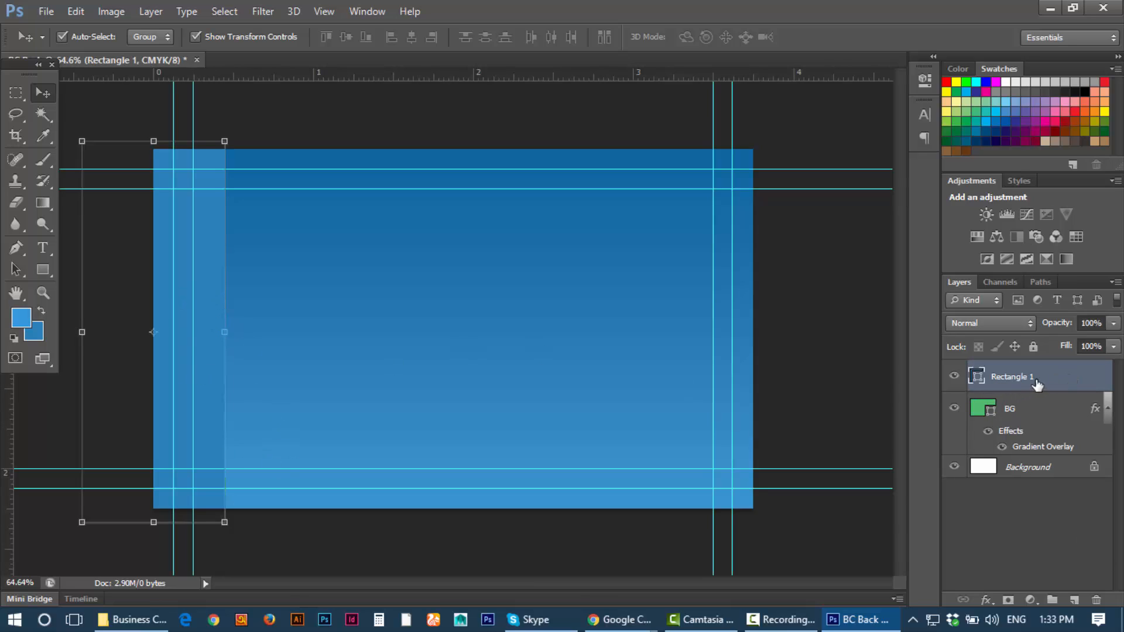
Step: Rename the Rectangle 1 layer to 'pattern'
double_click(1011, 377)
type("patter")
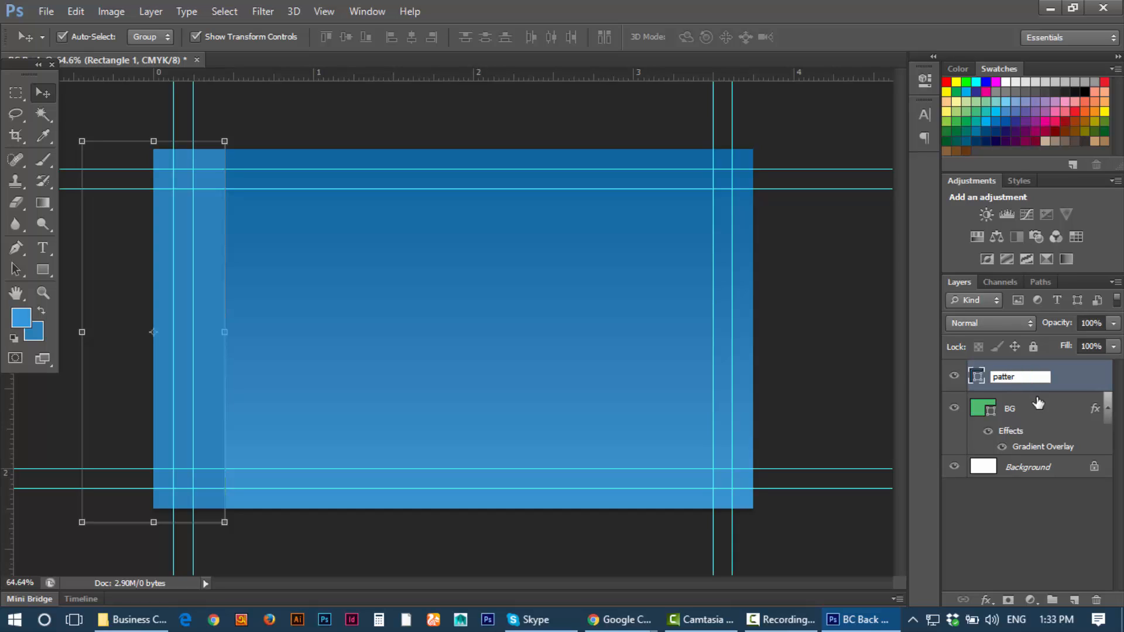
type("n")
key("Return")
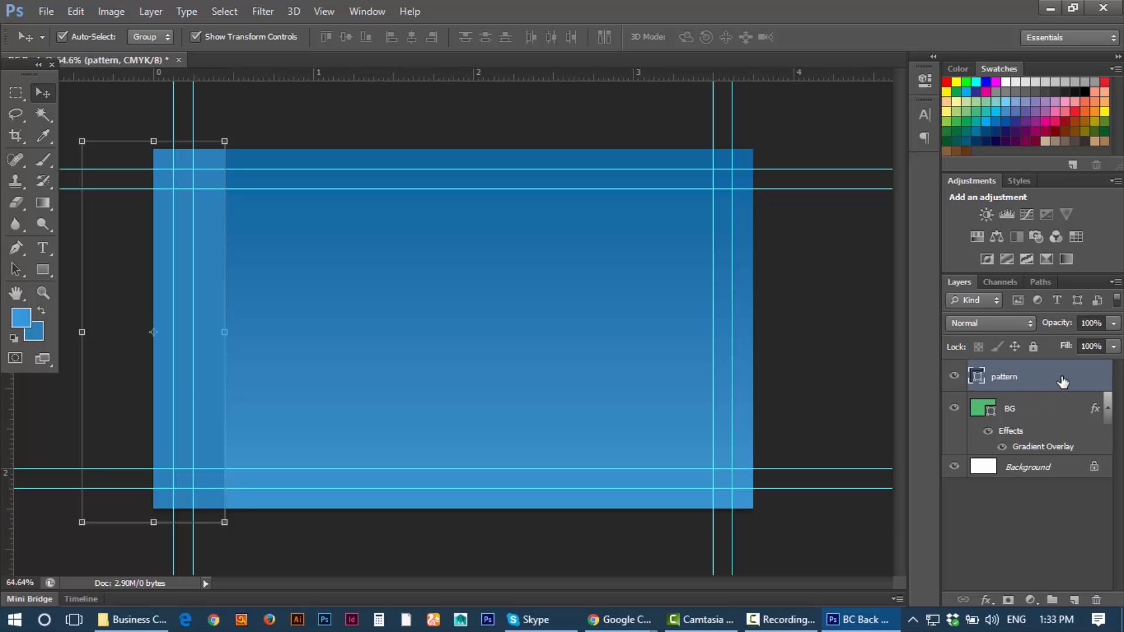
Step: Add a bubbles Pattern Overlay at 100% opacity and scale to the pattern layer
double_click(1063, 382)
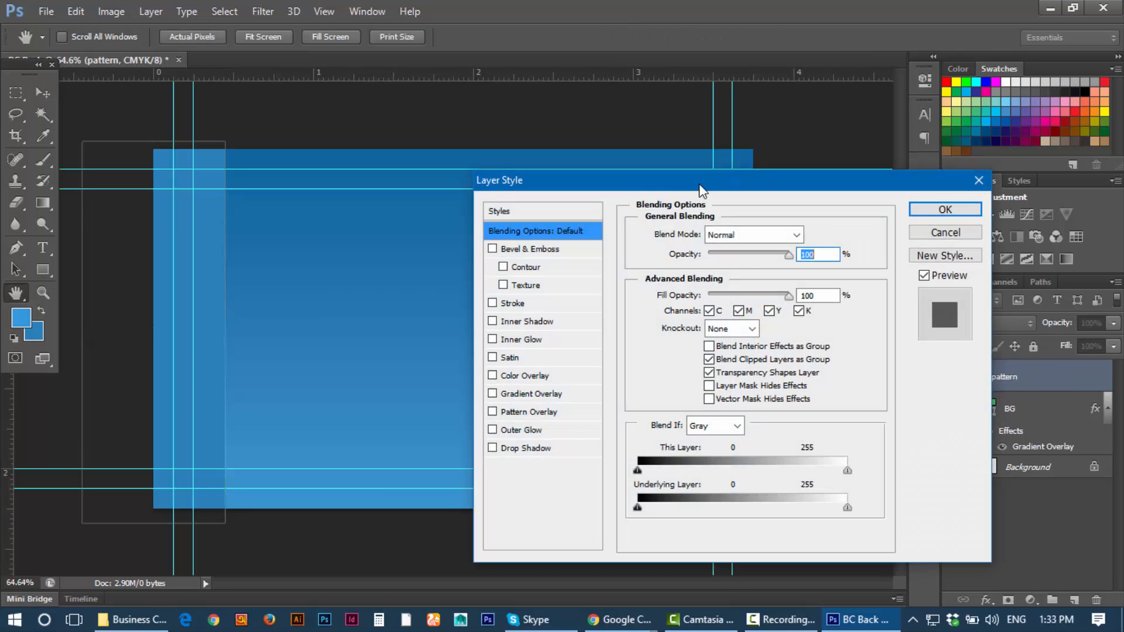
left_click_drag(705, 175, 378, 189)
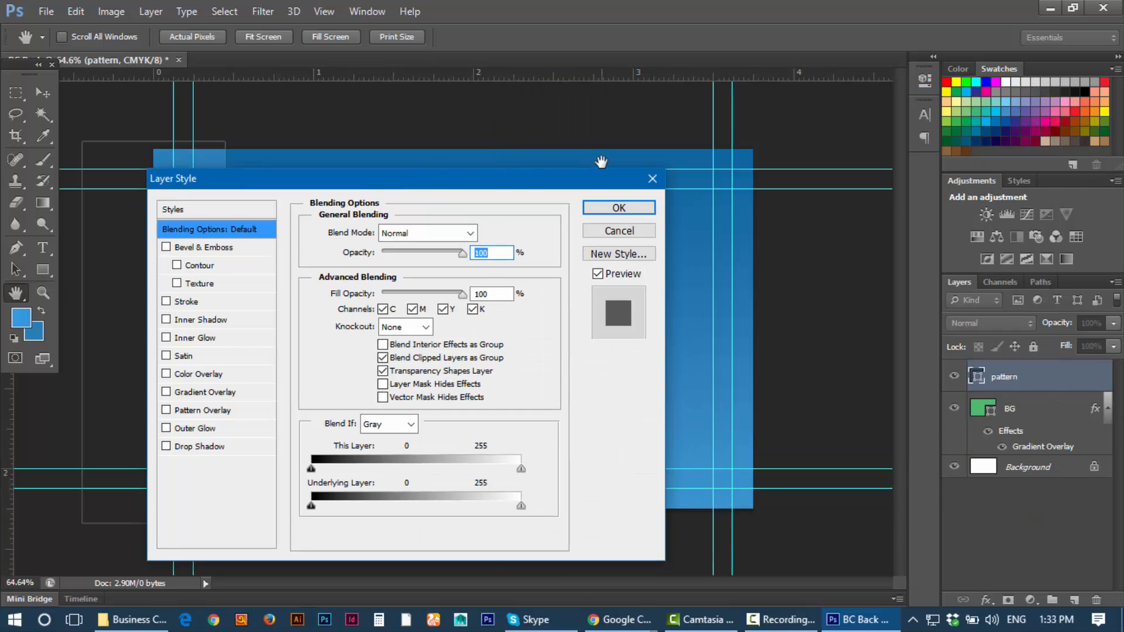
left_click(642, 180)
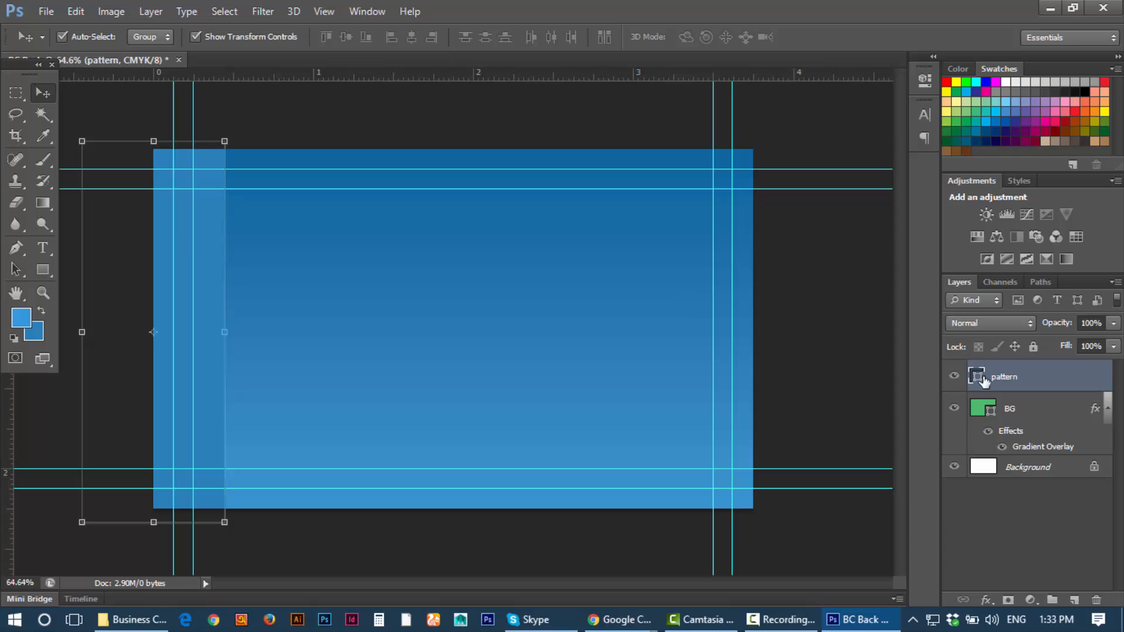
left_click(987, 601)
left_click(1020, 406)
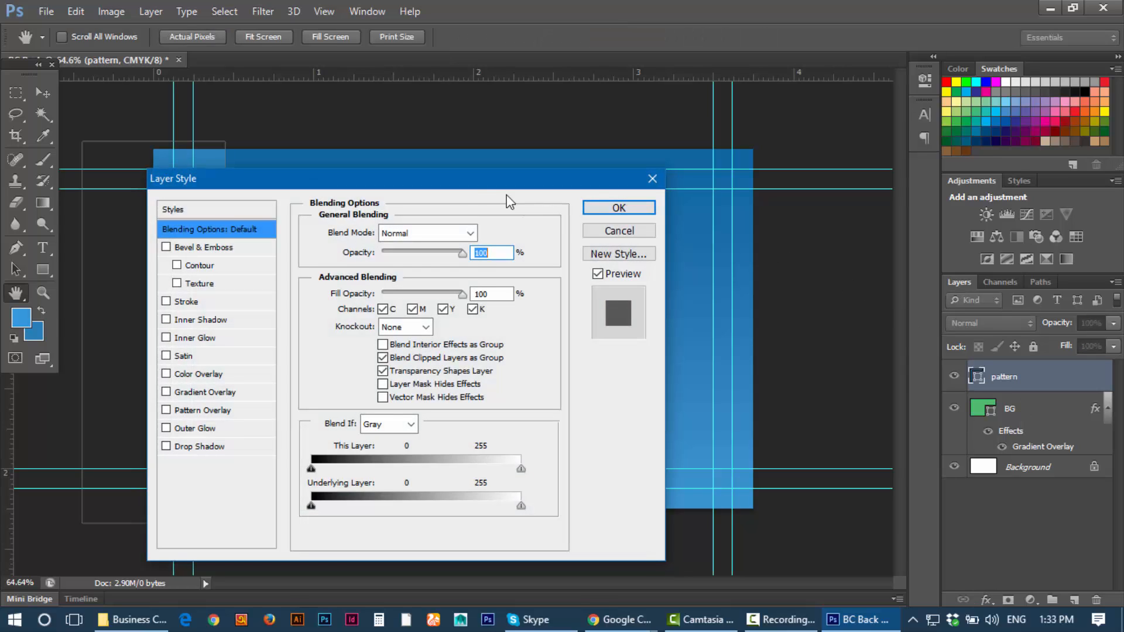
left_click_drag(480, 186, 909, 114)
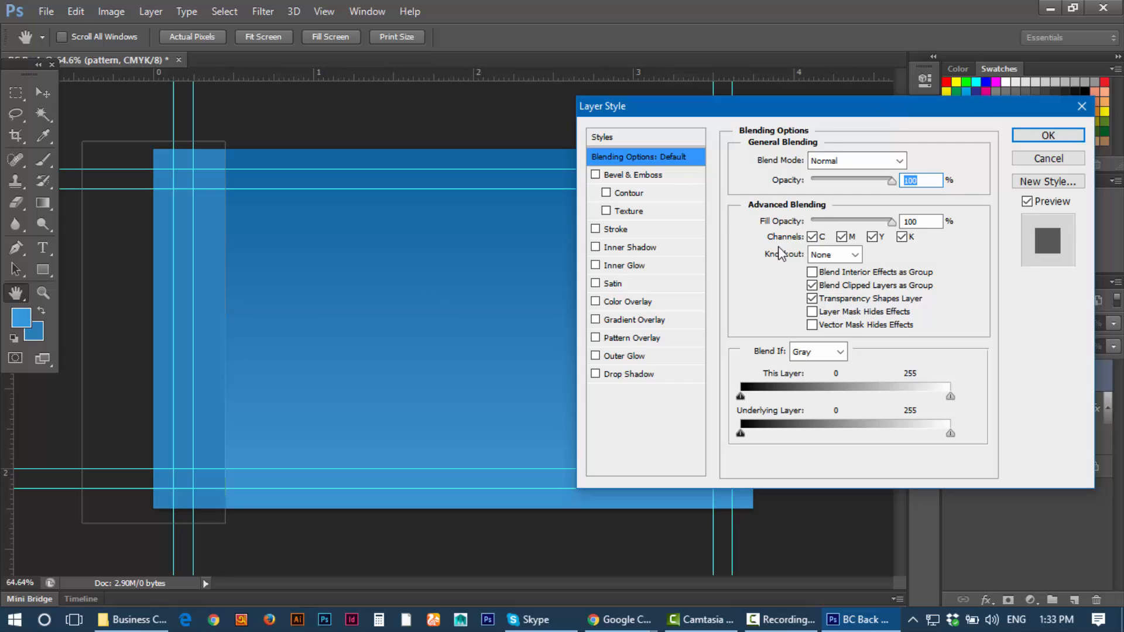
left_click(622, 338)
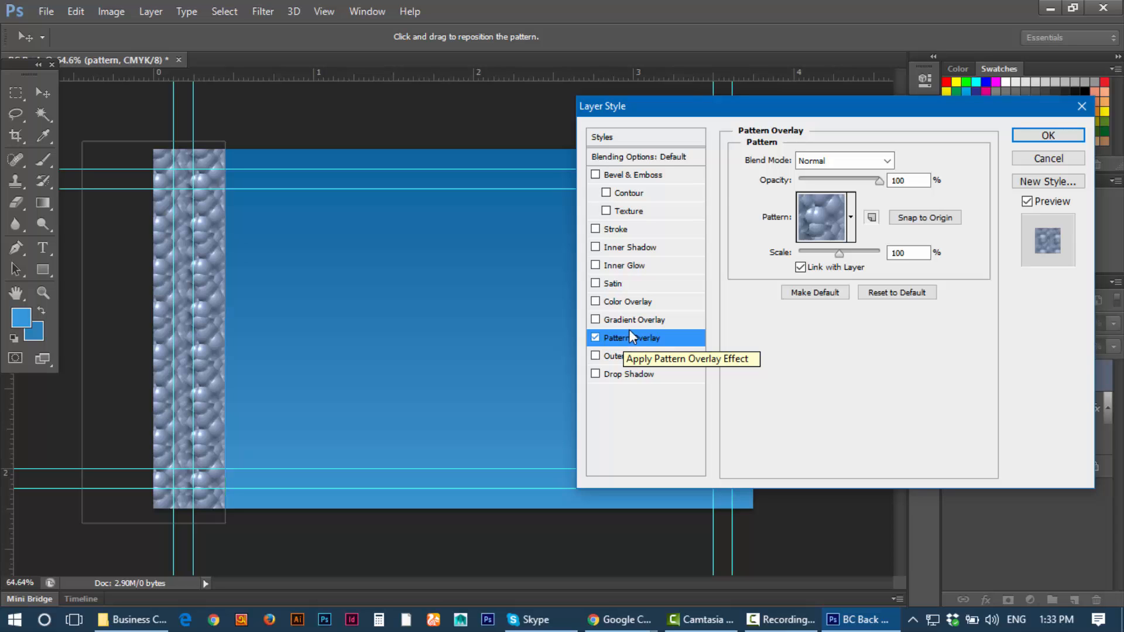
Step: Compare grey, noise and rainbow patterns, keep blue bubbles, and bring Chrome forward
left_click_drag(700, 104, 418, 181)
left_click(571, 298)
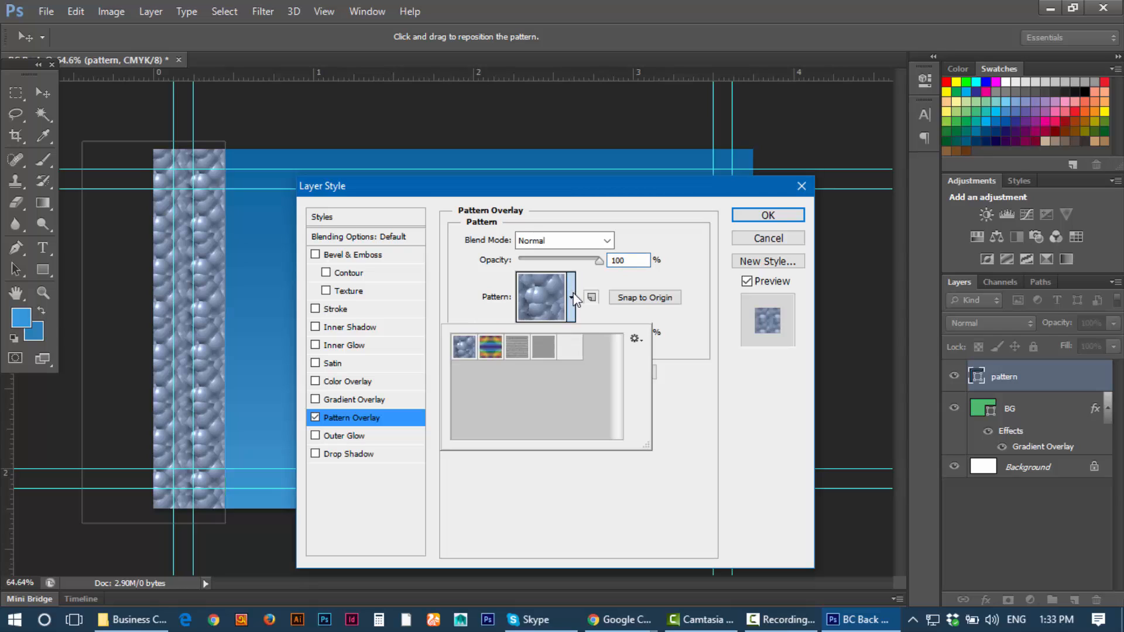
left_click(569, 348)
left_click(533, 351)
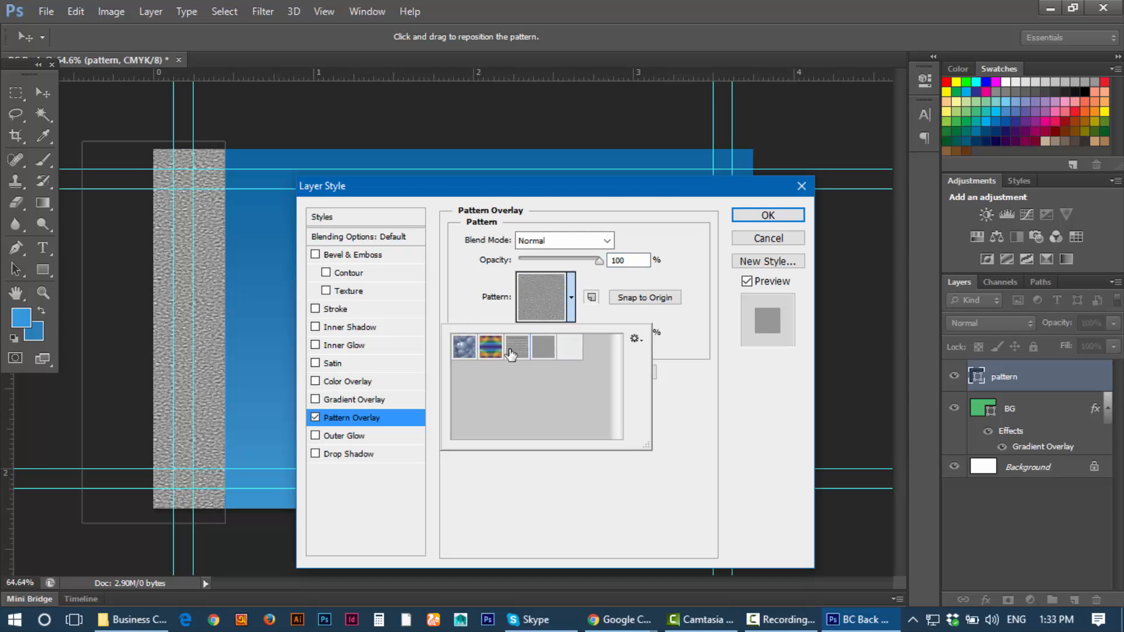
left_click(514, 350)
left_click(492, 352)
left_click(464, 348)
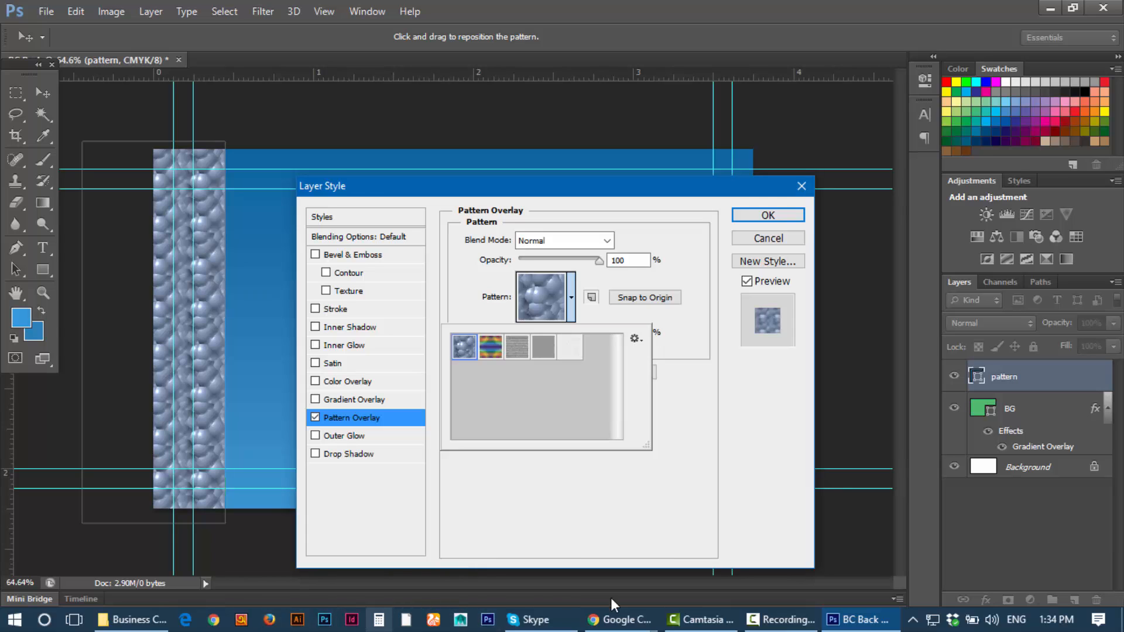
left_click(620, 620)
Step: Open a new Chrome tab and run a Google search for 'pattern'
left_click(680, 547)
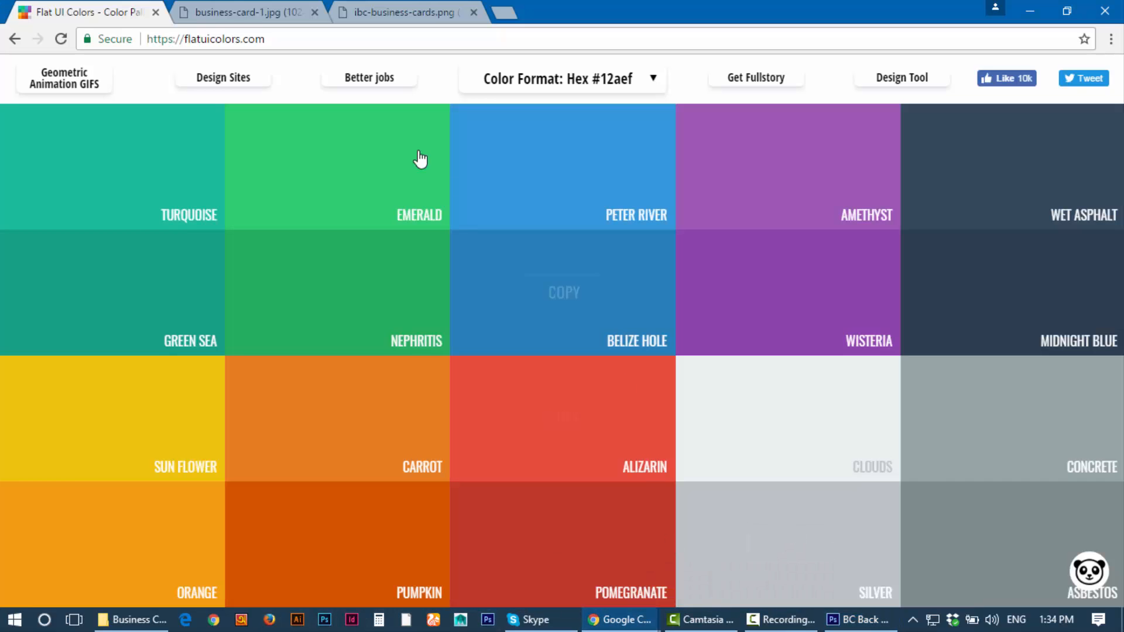
left_click(228, 10)
left_click(410, 10)
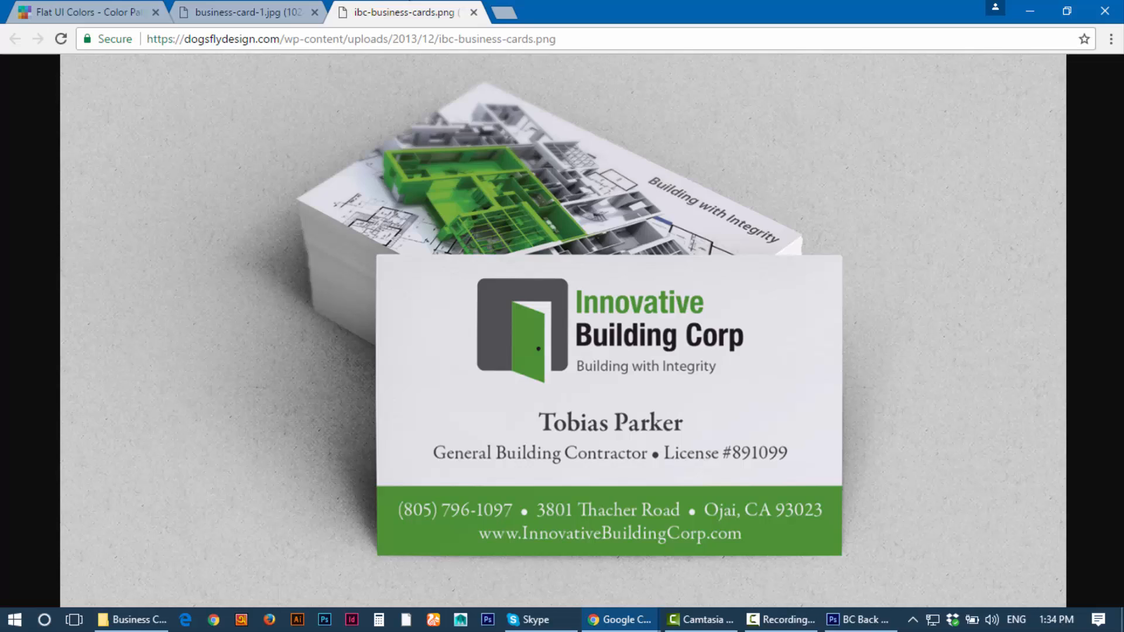
left_click(503, 12)
left_click(513, 325)
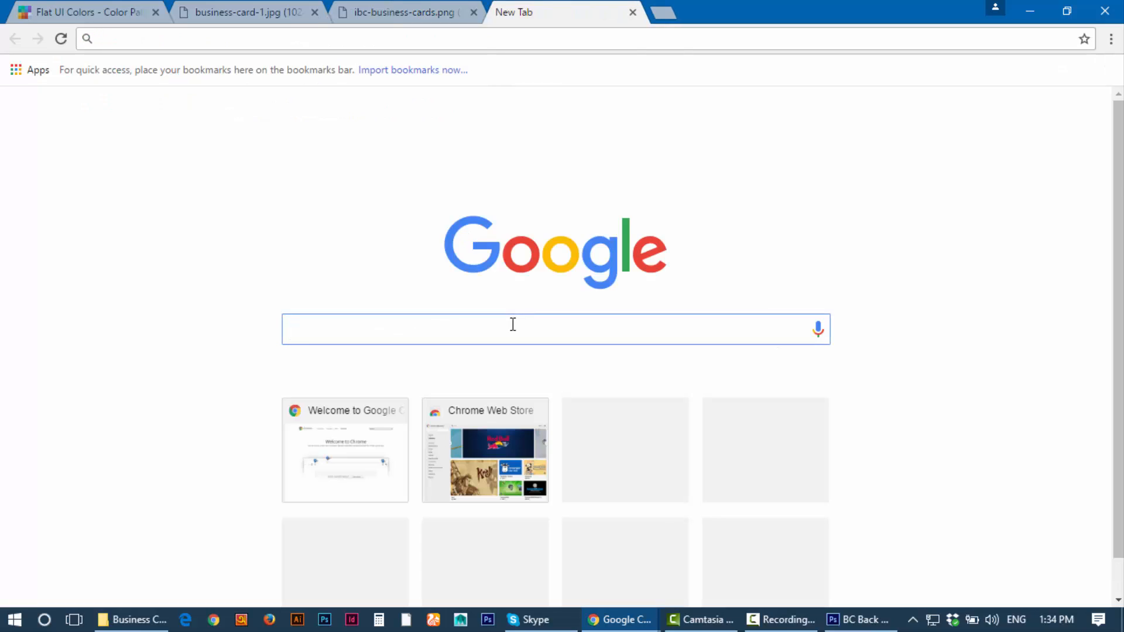
type("pattern")
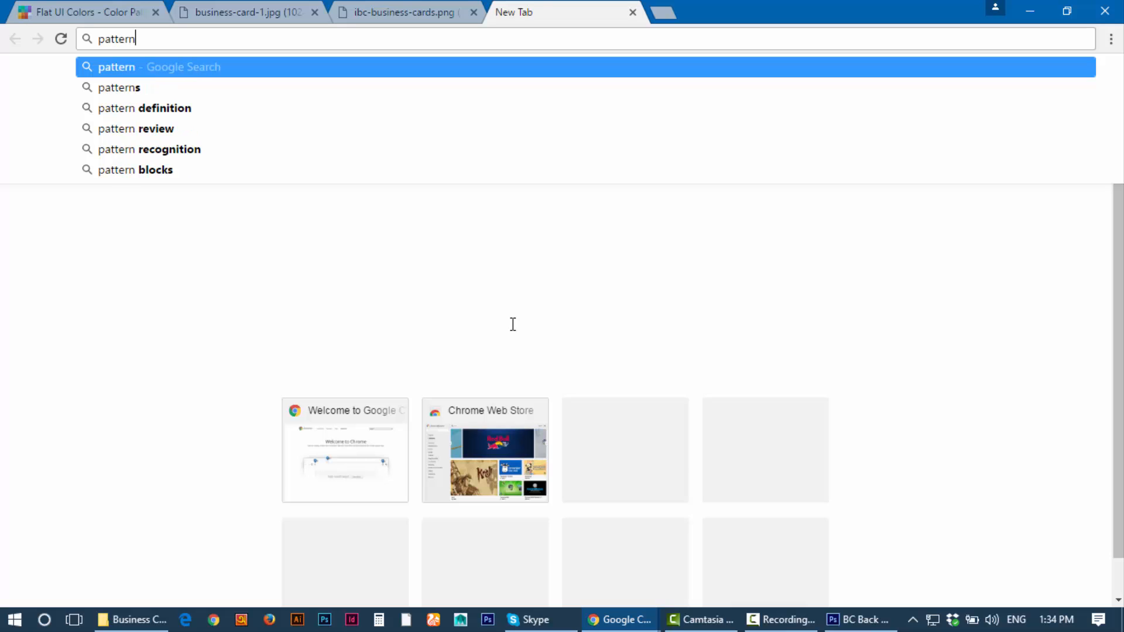
key("Return")
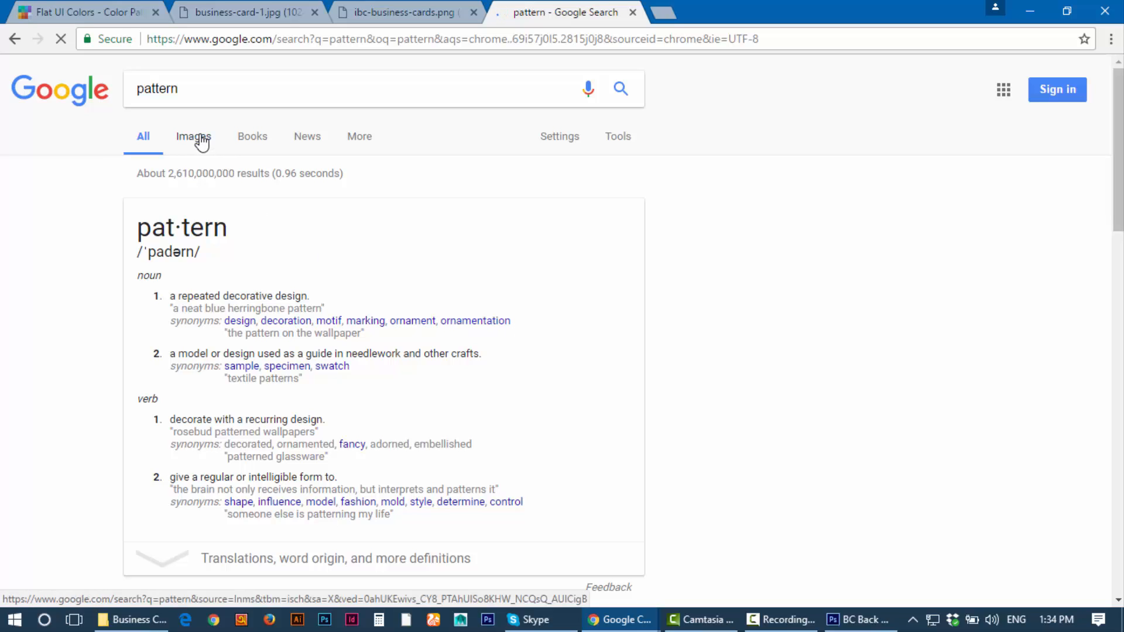
Step: Check the ibc-business-cards.png reference tab, then return to the 'pattern' results
left_click(376, 7)
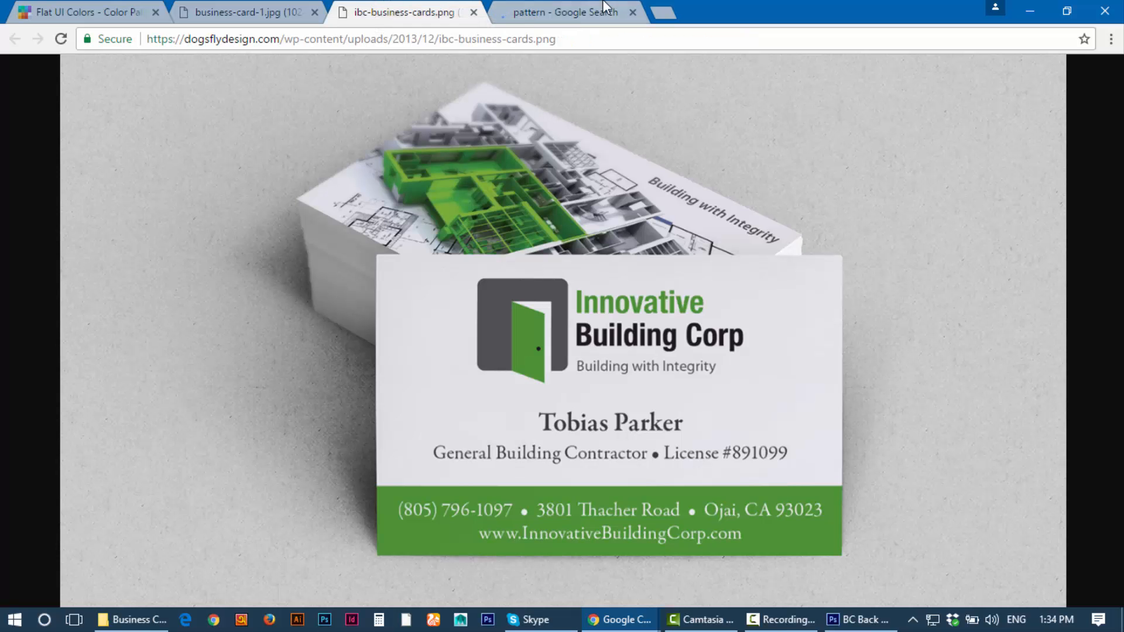
left_click(583, 7)
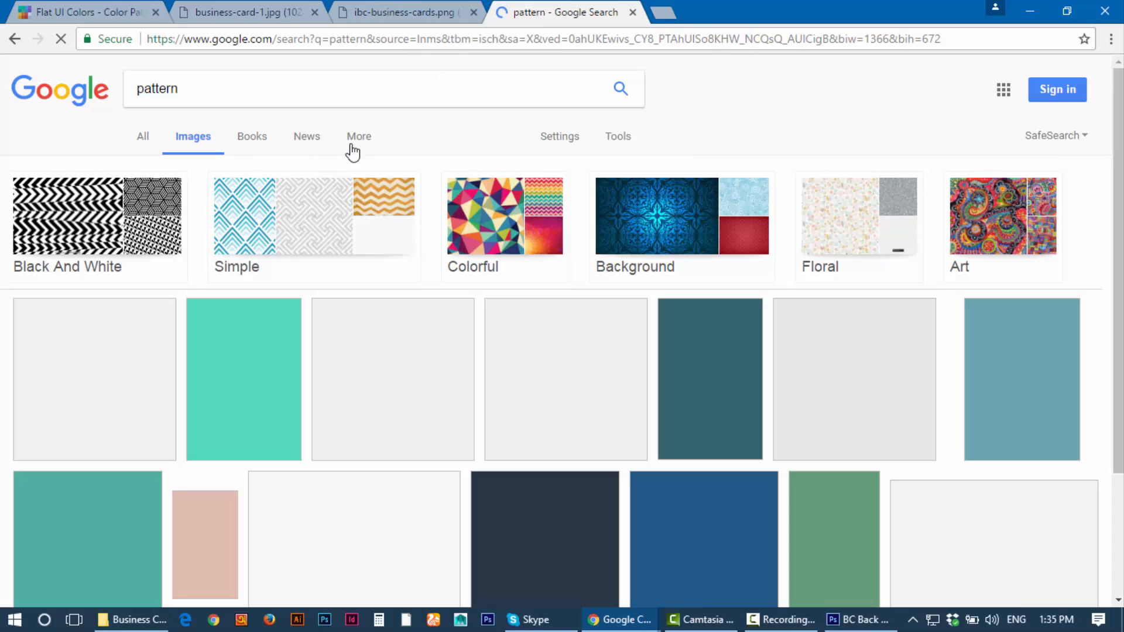
Step: Open the 'simple pattern' image results in a background tab and compare them with the 'pattern' results
middle_click(336, 220)
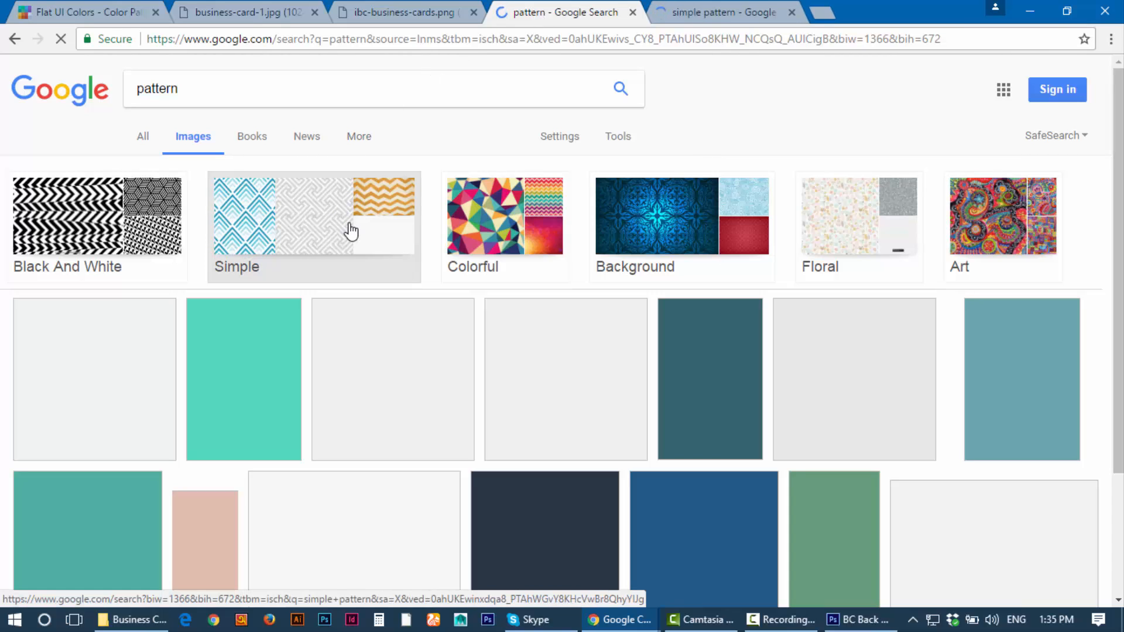
left_click(687, 7)
left_click(578, 5)
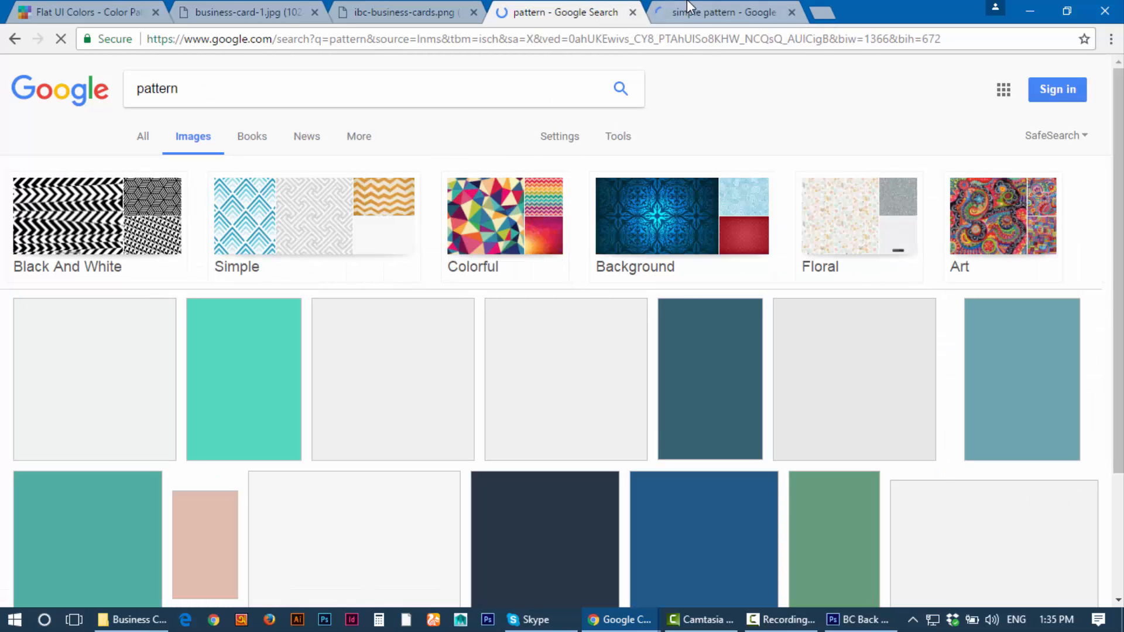
left_click(713, 12)
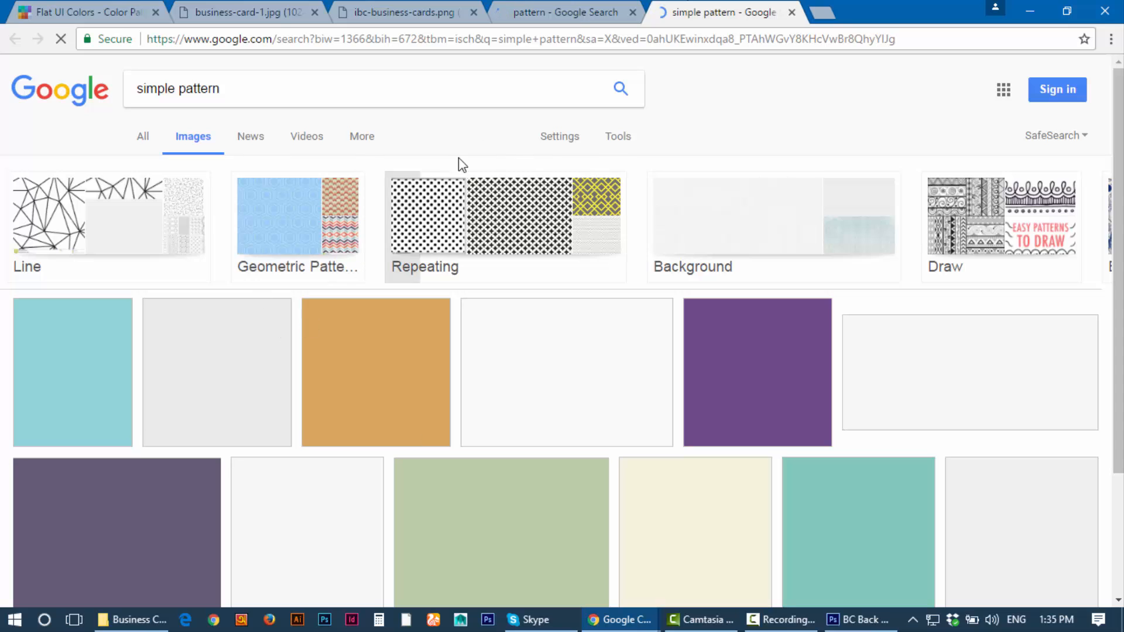
left_click(574, 9)
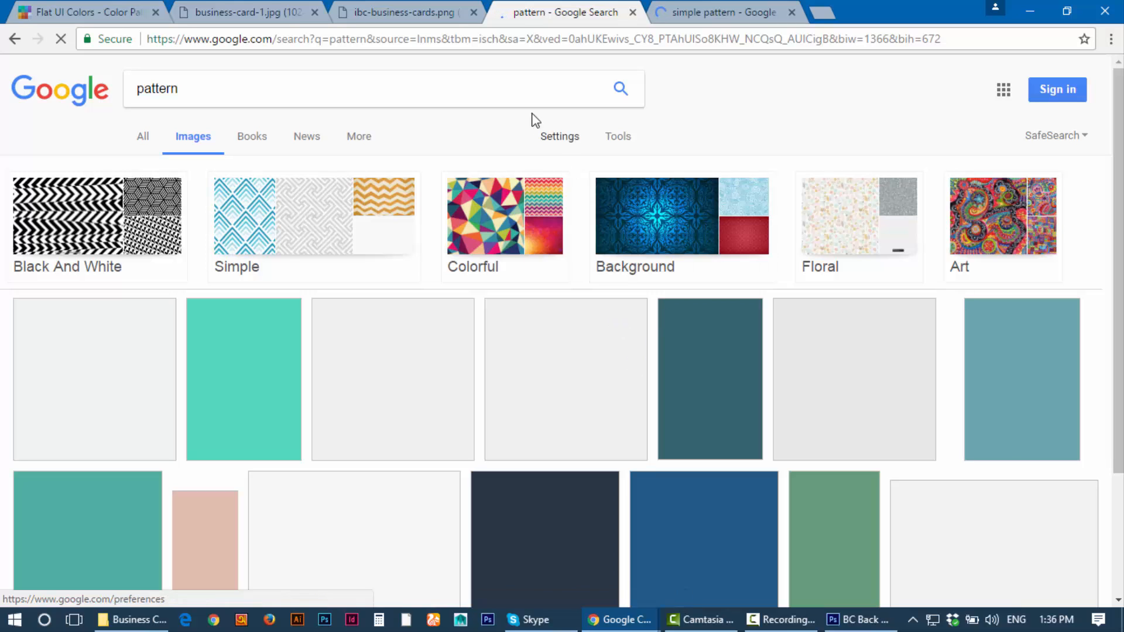
Step: Glance at the business-card reference tabs, then return to the 'pattern' image results
left_click(424, 9)
left_click(556, 8)
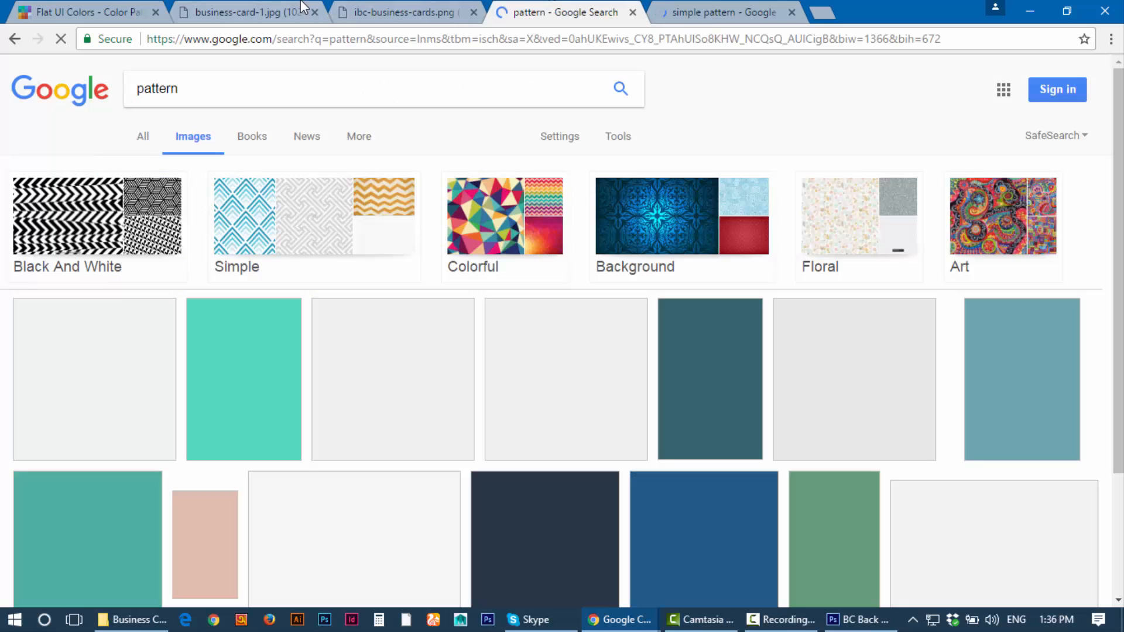
key("ctrl+shift+Tab")
key("ctrl+shift+Tab")
key("ctrl+shift+Tab")
left_click(747, 8)
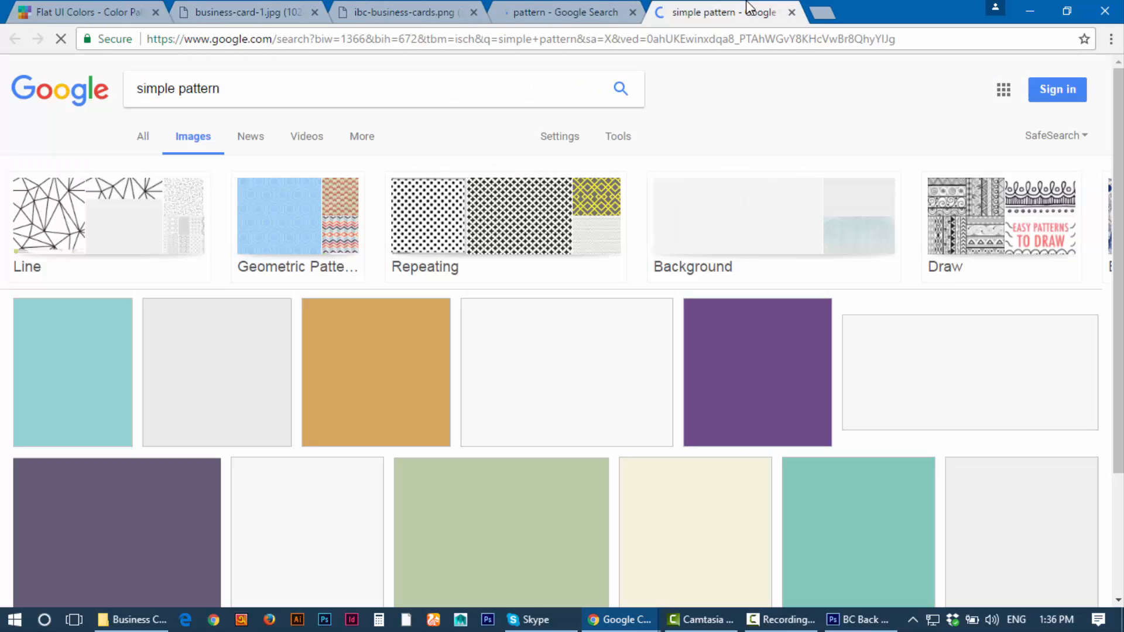
left_click(542, 8)
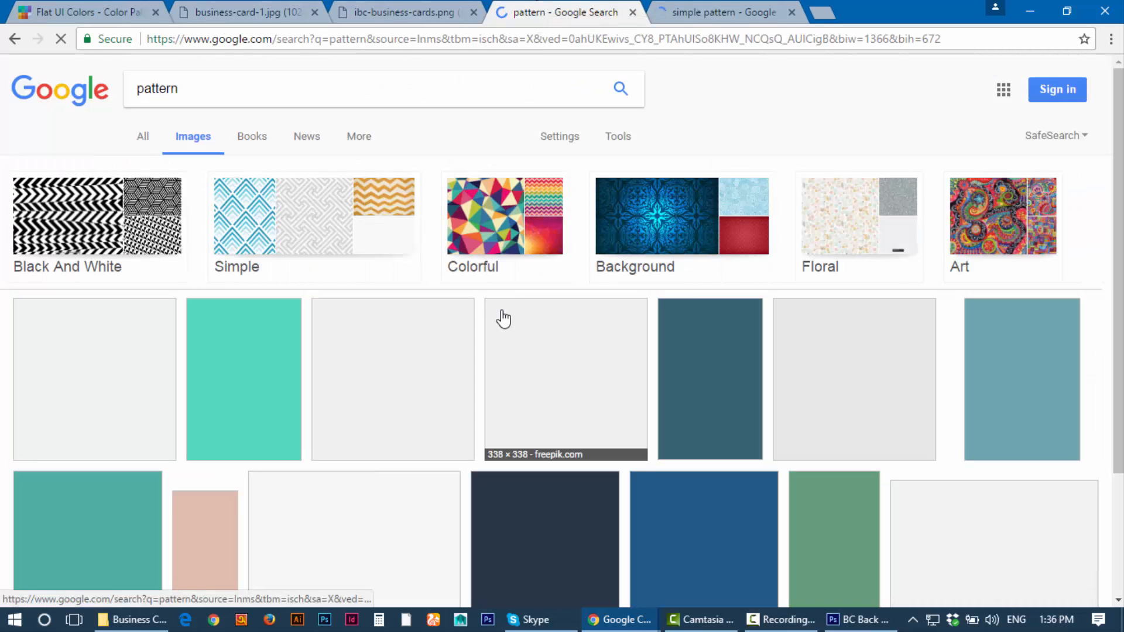
Step: Open a pattern search result in a new tab and compare it with the simple pattern results
right_click(545, 328)
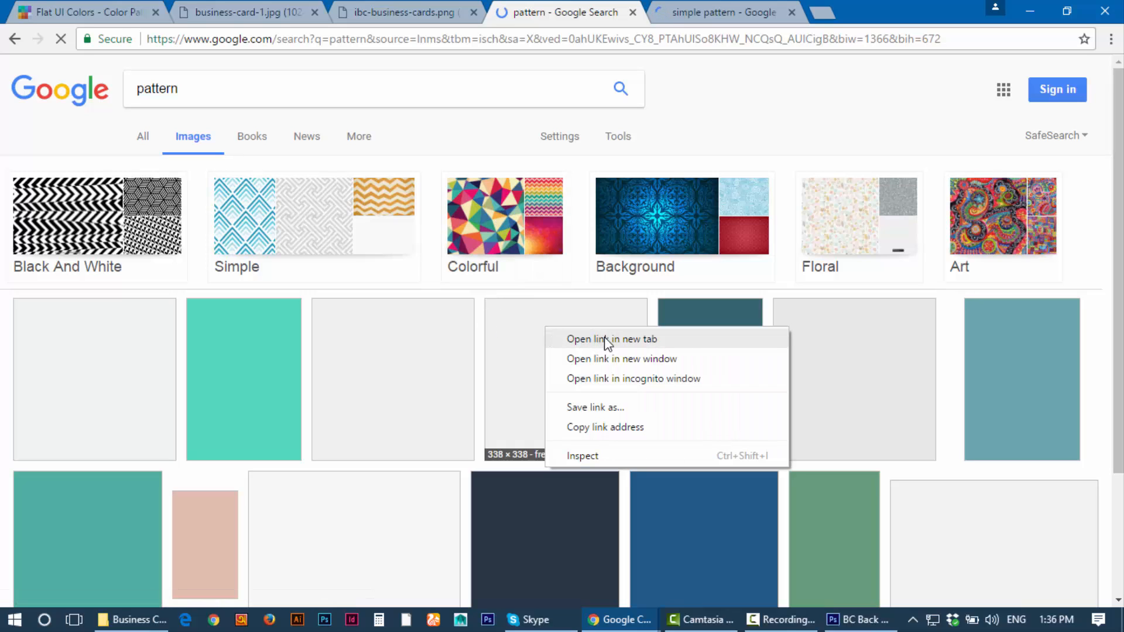
left_click(463, 335)
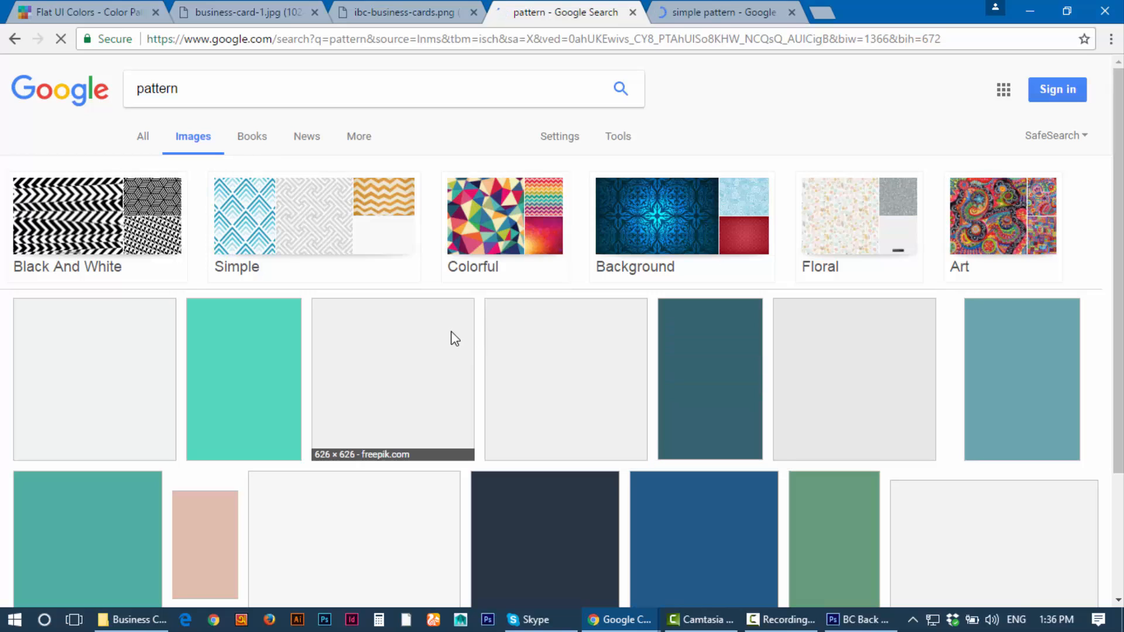
middle_click(584, 358)
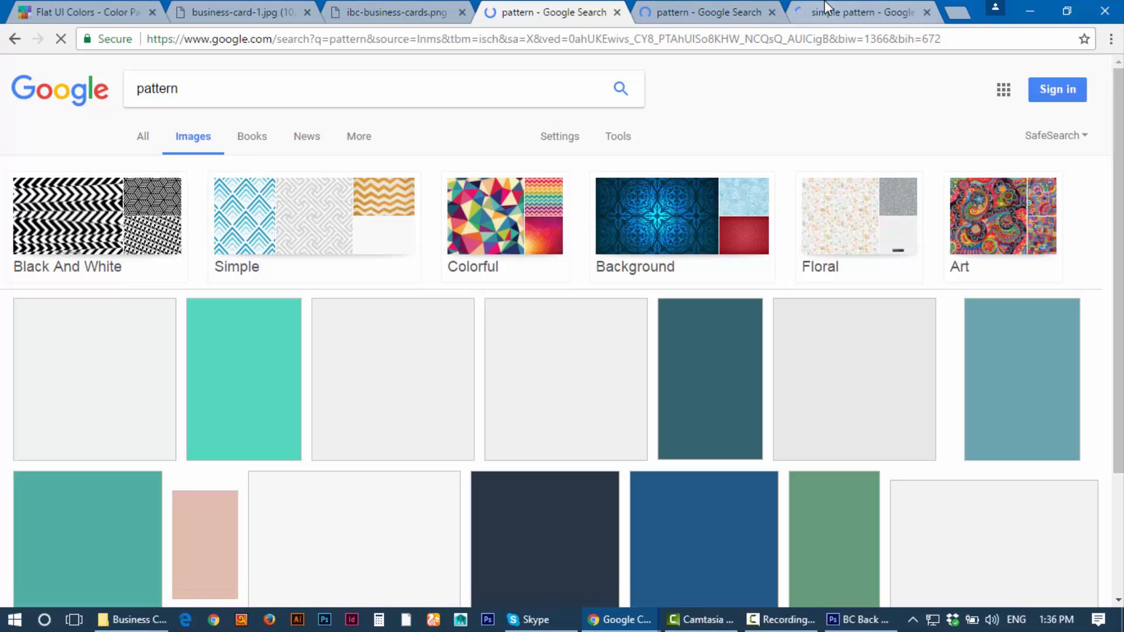
left_click(711, 11)
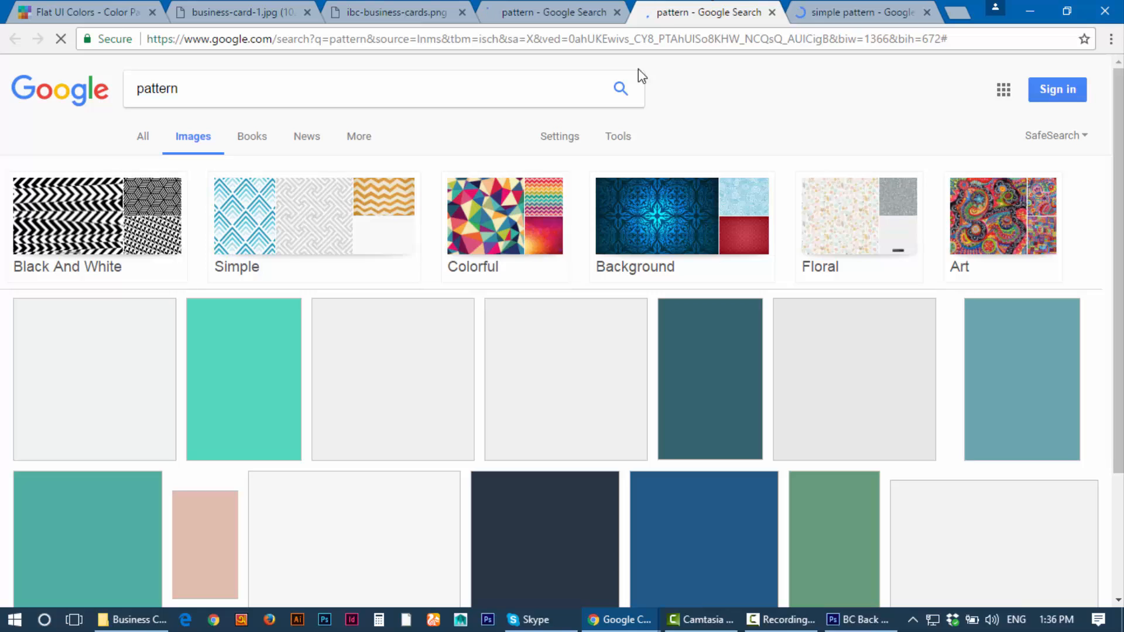
left_click(835, 11)
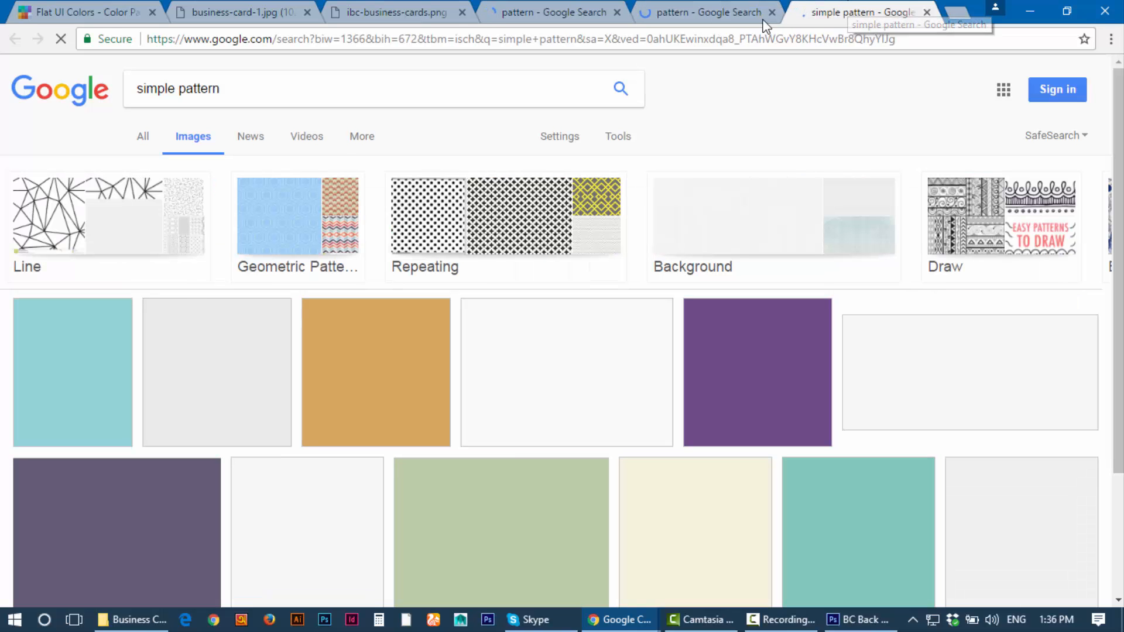
left_click(725, 6)
left_click(615, 11)
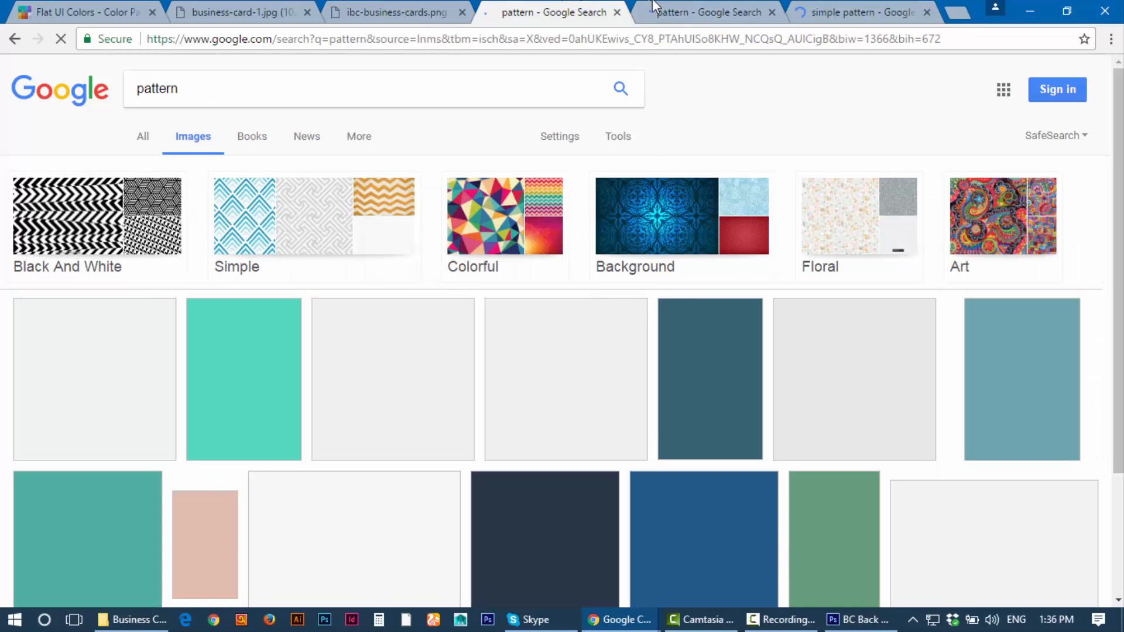
Step: Close the duplicate pattern tab
left_click(691, 9)
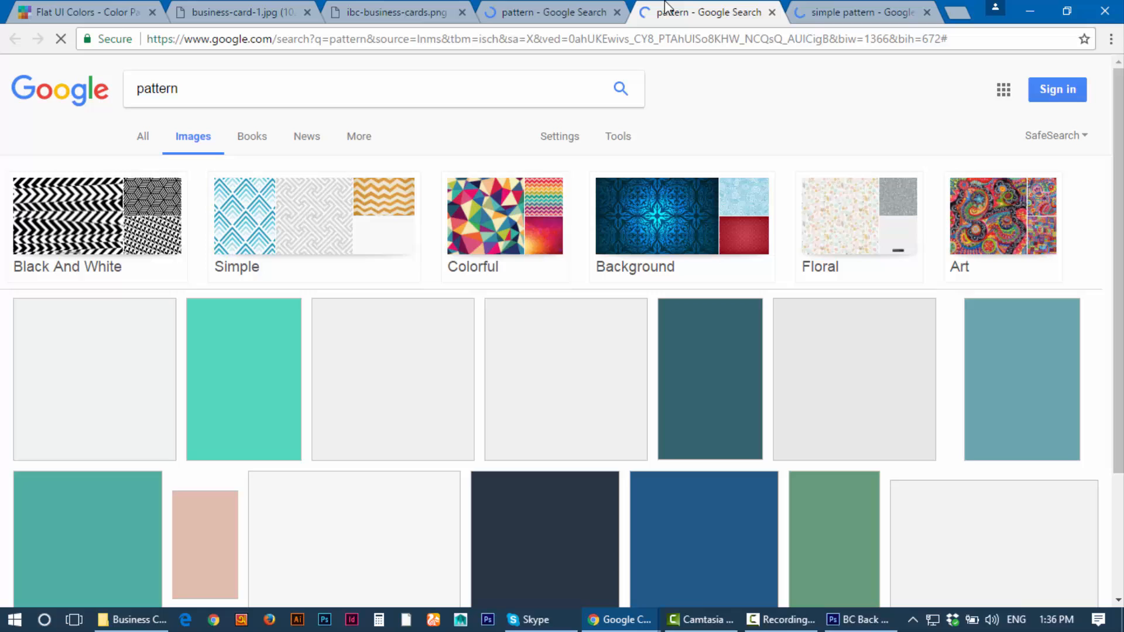
left_click(838, 7)
left_click(712, 13)
left_click(820, 7)
left_click(707, 8)
middle_click(707, 5)
Step: Close the ibc-business-cards.png reference tab, leaving the 'pattern' image results showing
left_click(544, 5)
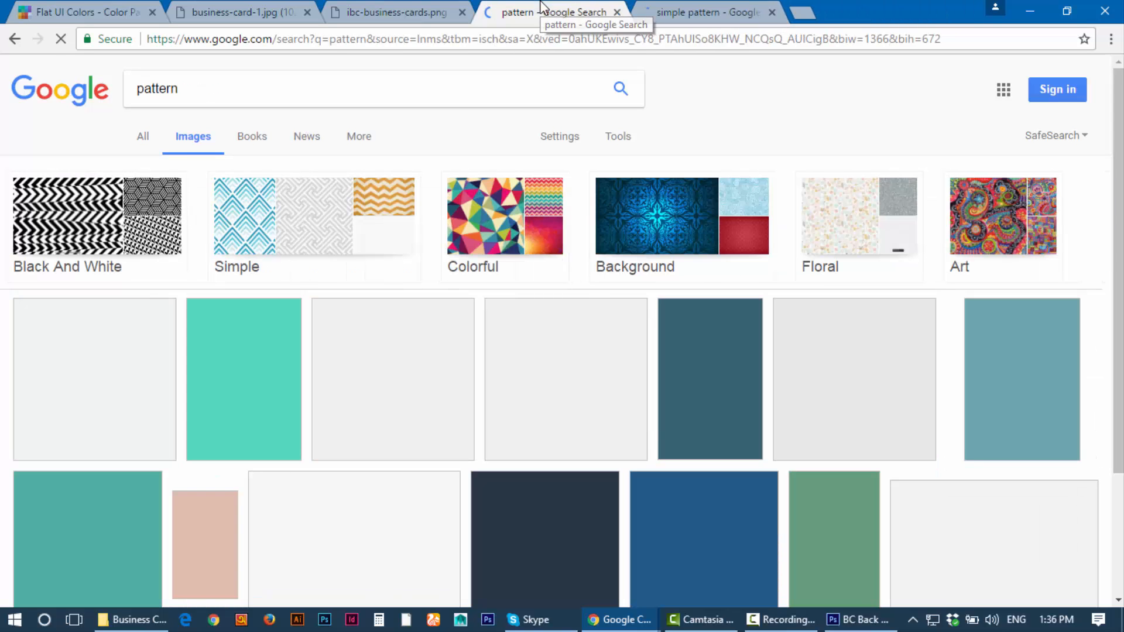
left_click(414, 6)
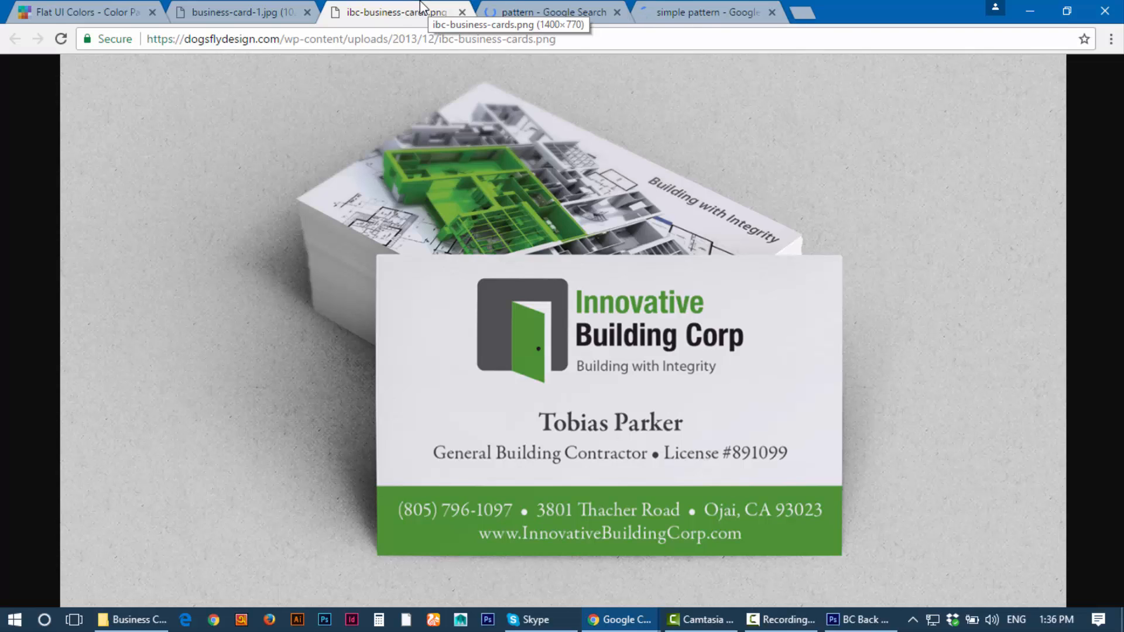
middle_click(421, 8)
left_click(553, 11)
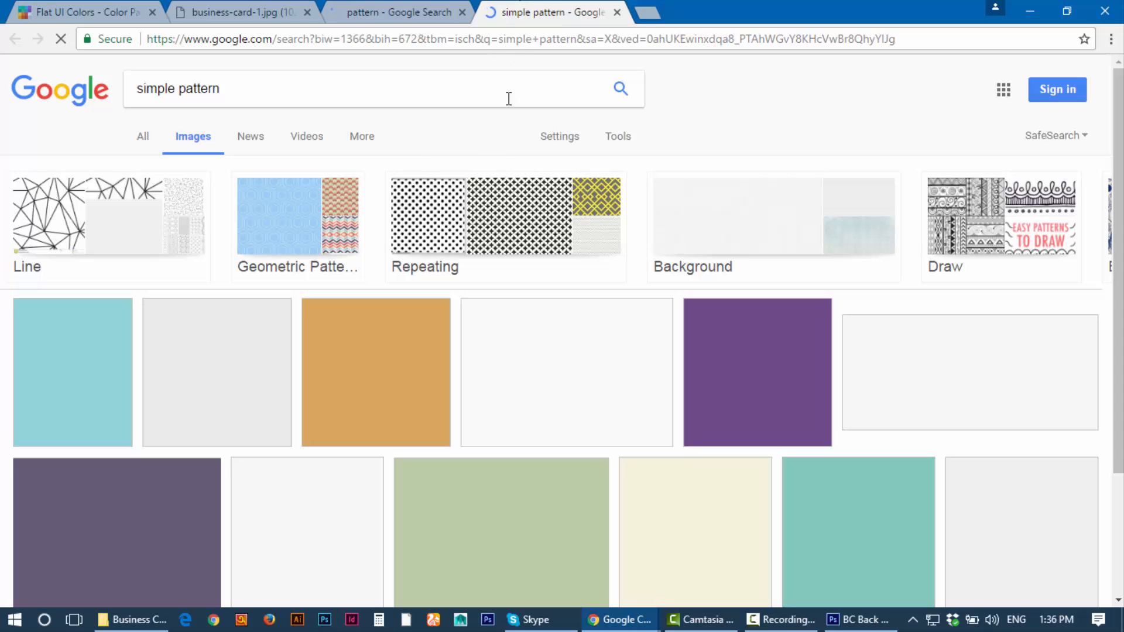
left_click(360, 6)
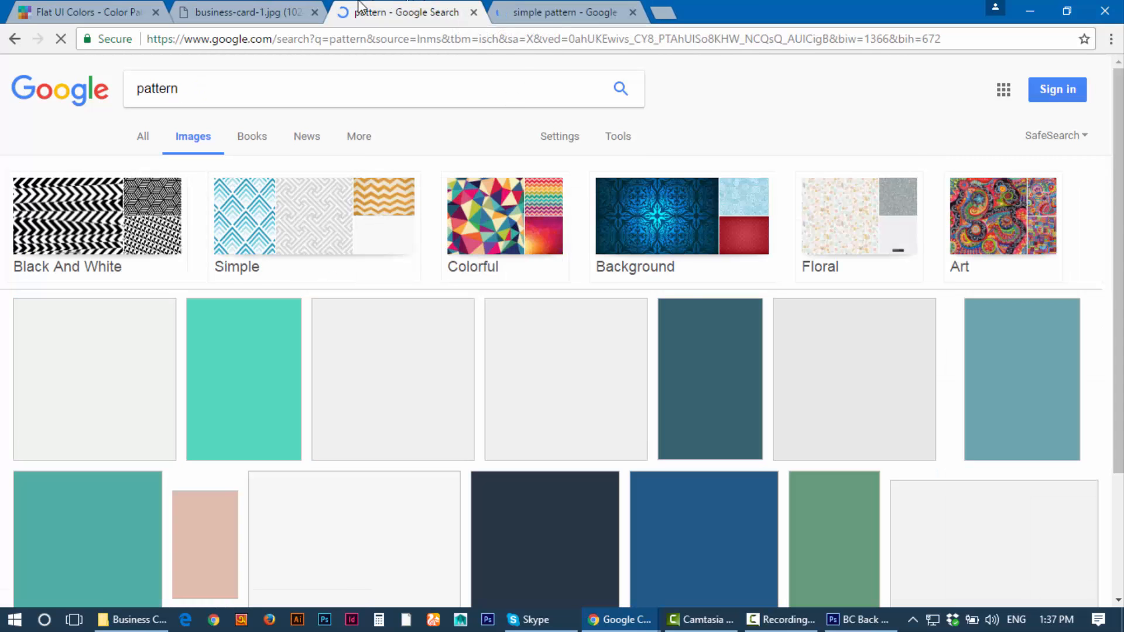
left_click(781, 619)
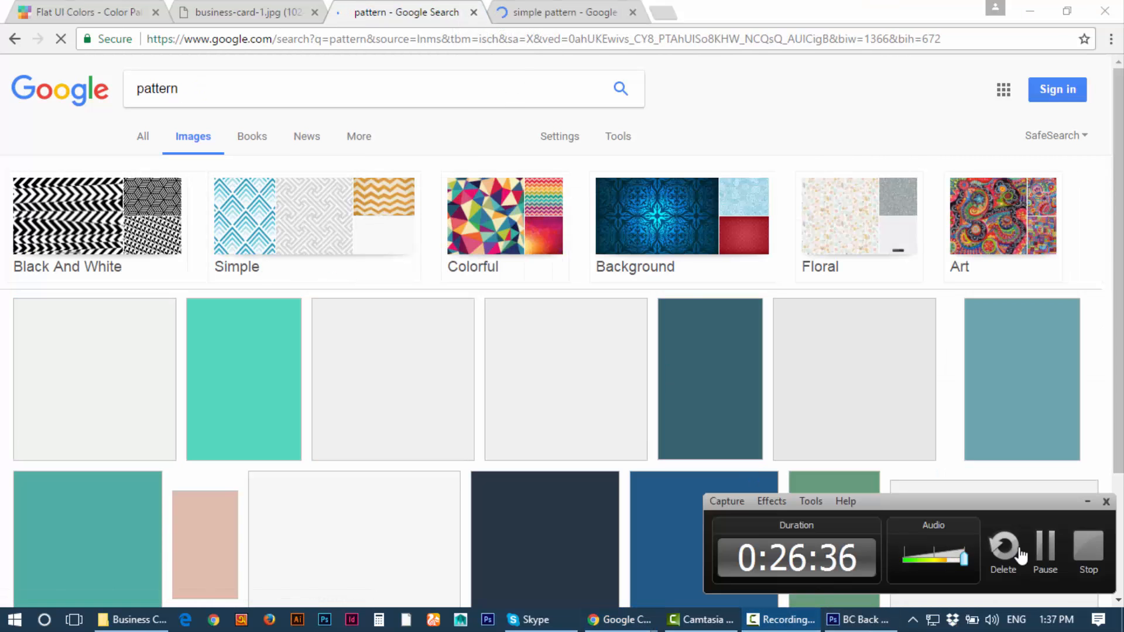
Step: Preview the dotted pattern and open its full image on patterns1.com in a new tab
left_click(1045, 551)
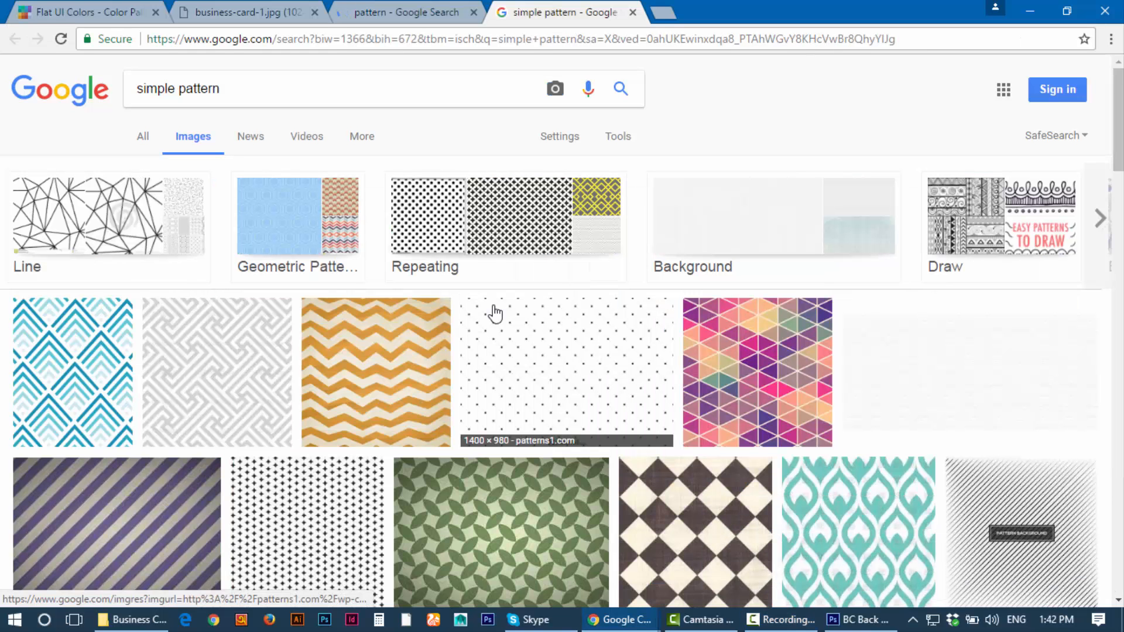
left_click(527, 349)
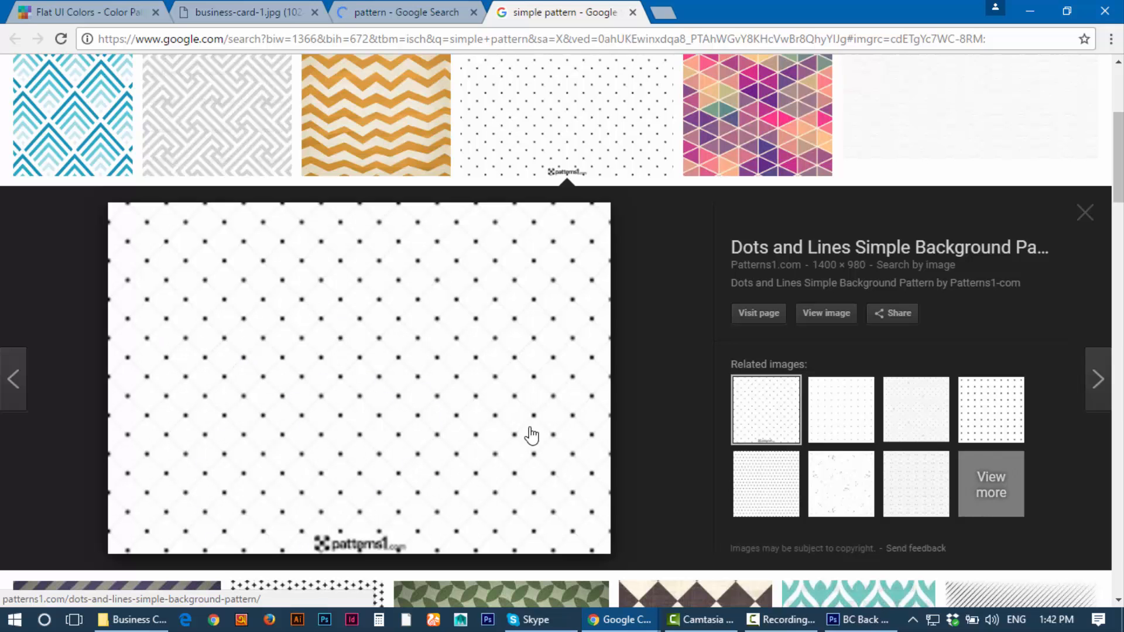
left_click(826, 317)
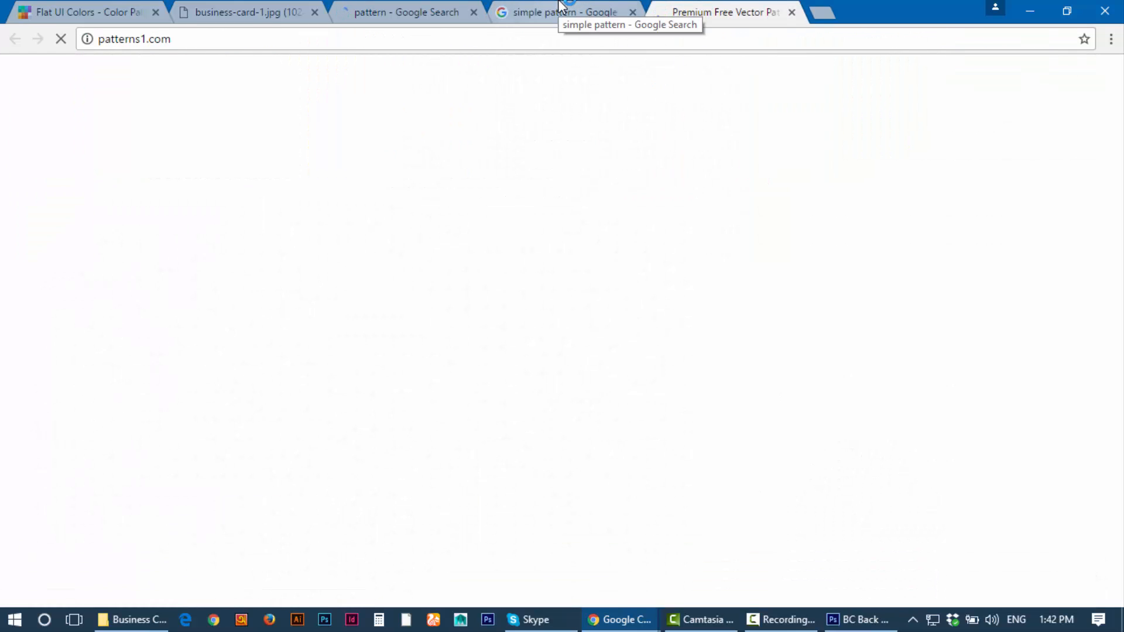
left_click(561, 7)
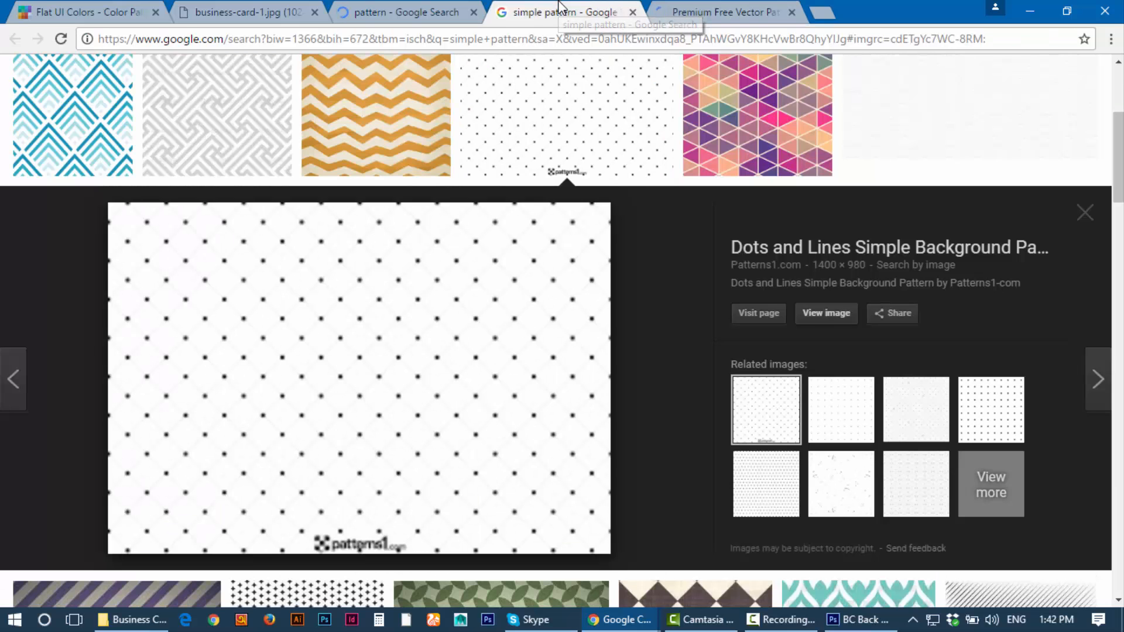
Step: Browse related dotted images until the 1200 × 1200 white seamless isometric cube pattern previews
left_click(904, 409)
left_click(828, 413)
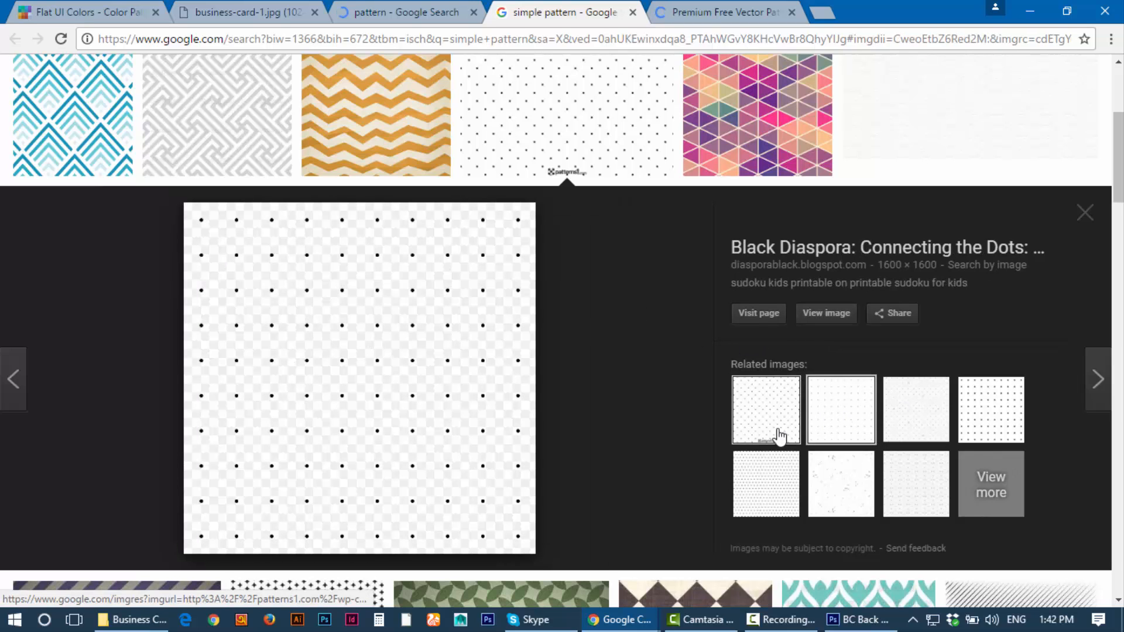
scroll(623, 284, "up", 2)
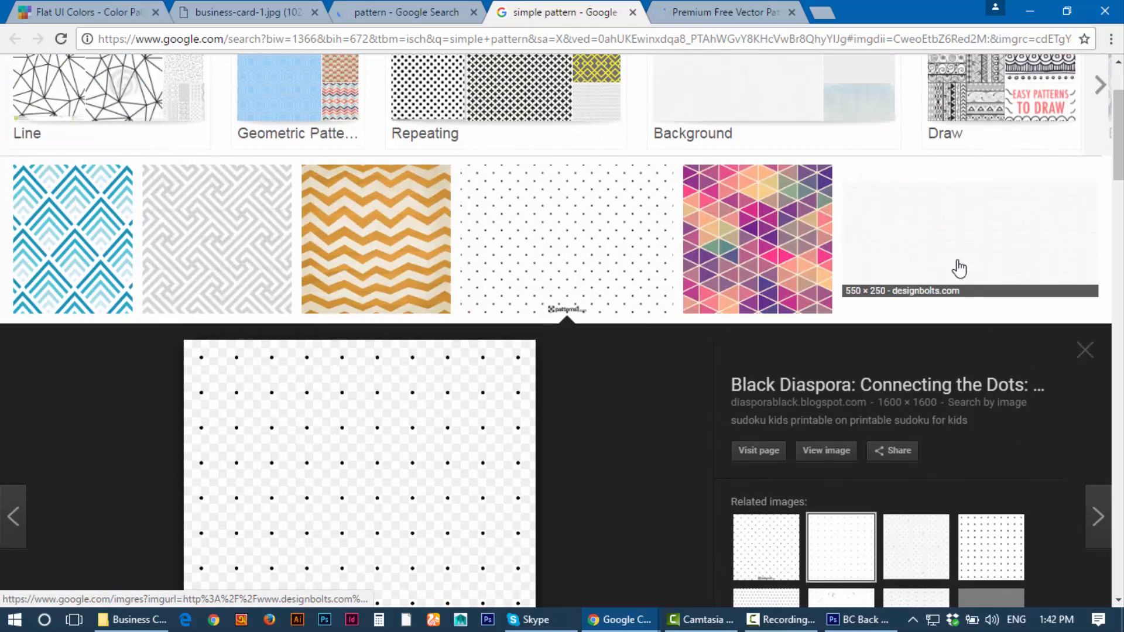
scroll(692, 100, "up", 2)
left_click(691, 7)
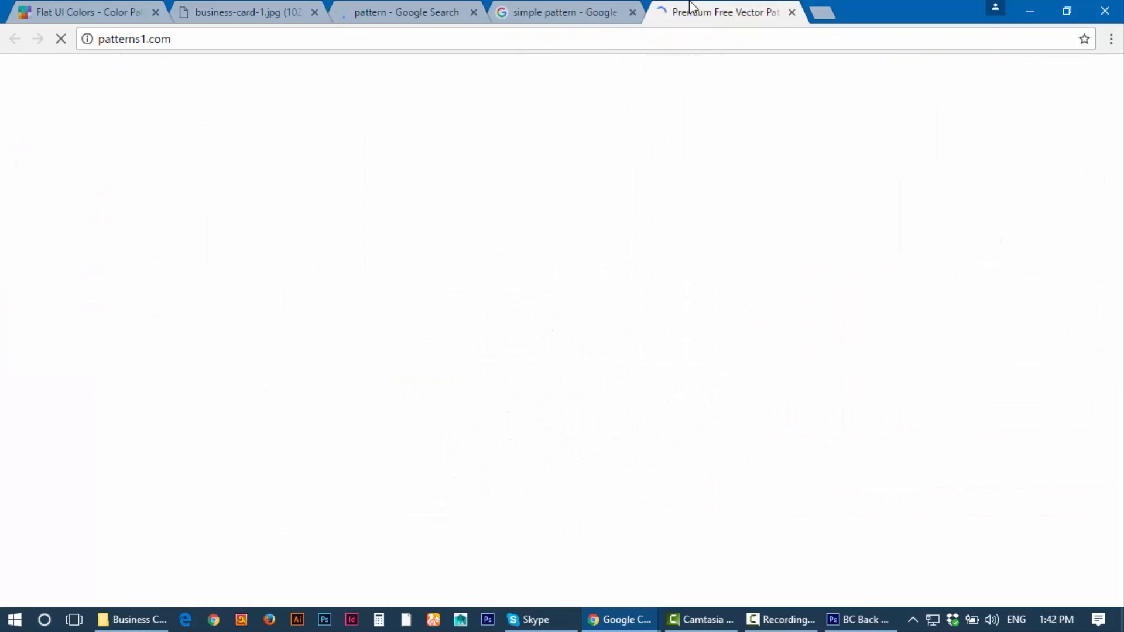
left_click(535, 8)
scroll(863, 356, "down", 4)
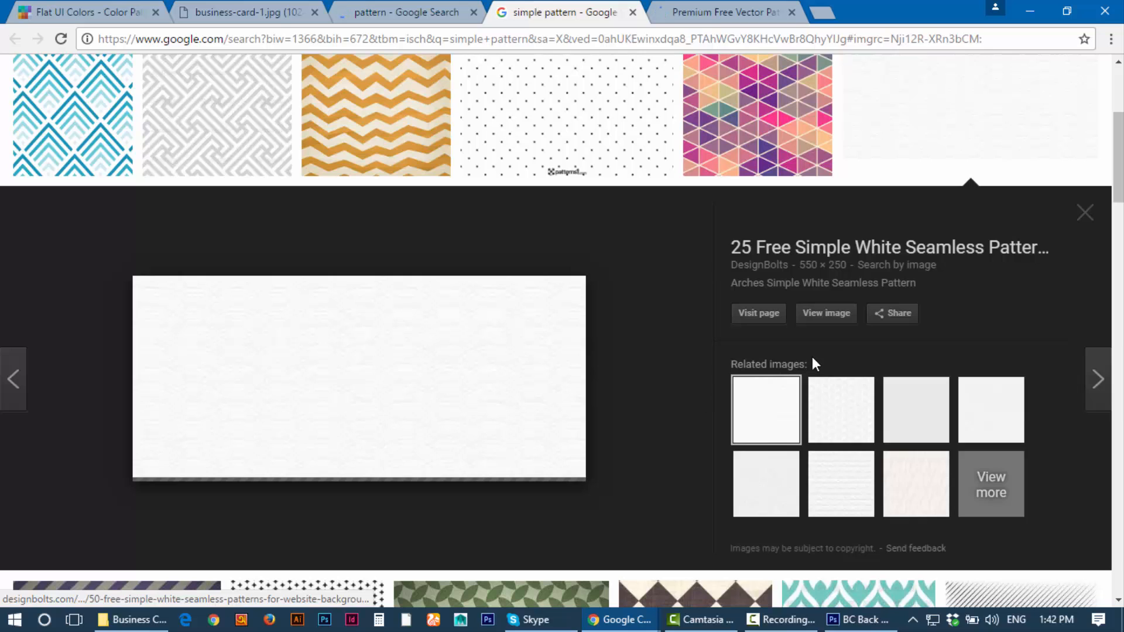
left_click(835, 409)
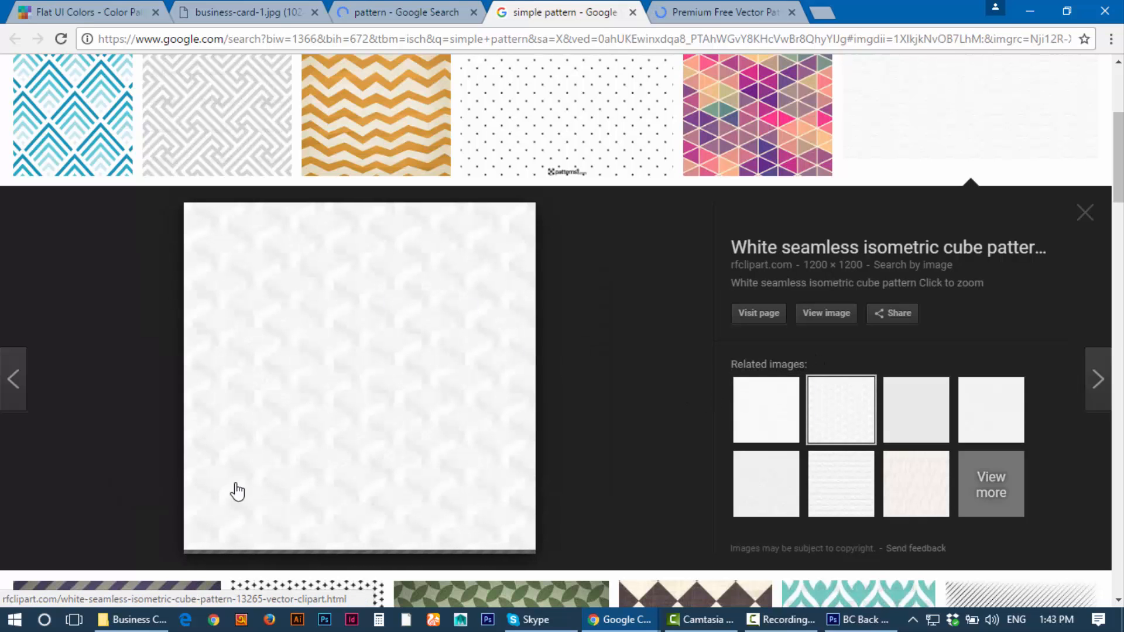
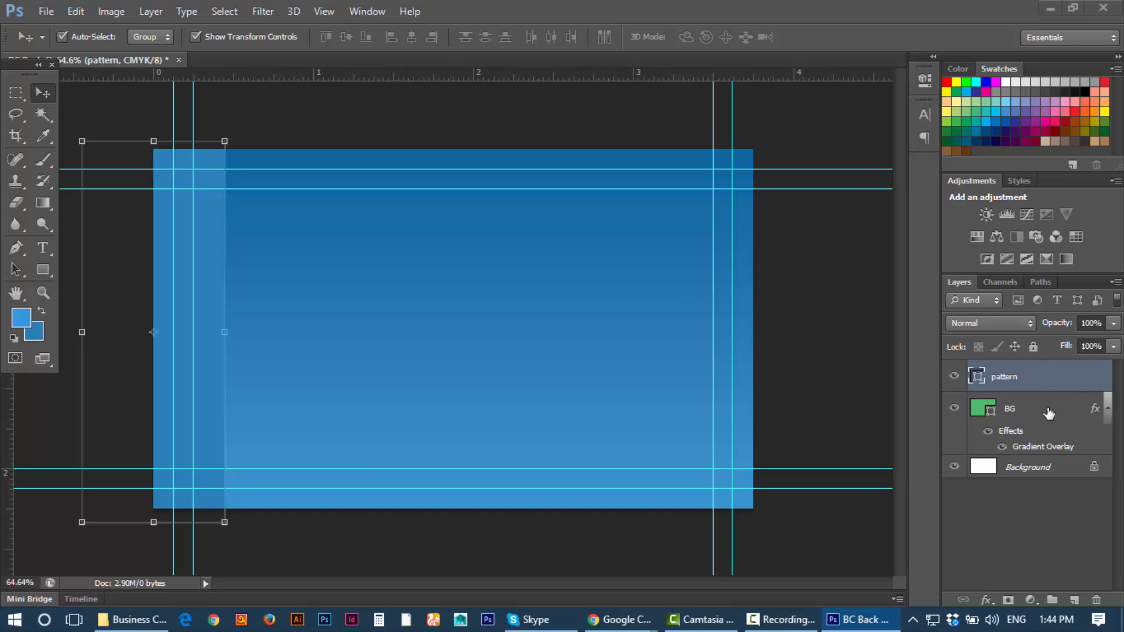
Step: Add a new empty layer above pattern and name it 'image'
left_click(1071, 603)
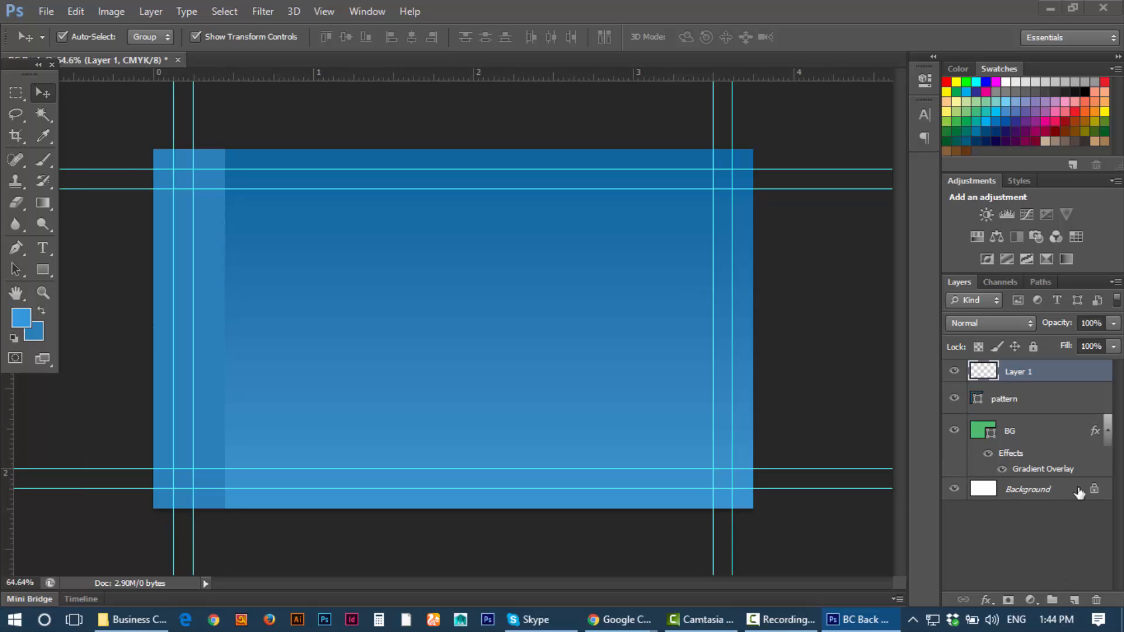
double_click(1020, 372)
type("image")
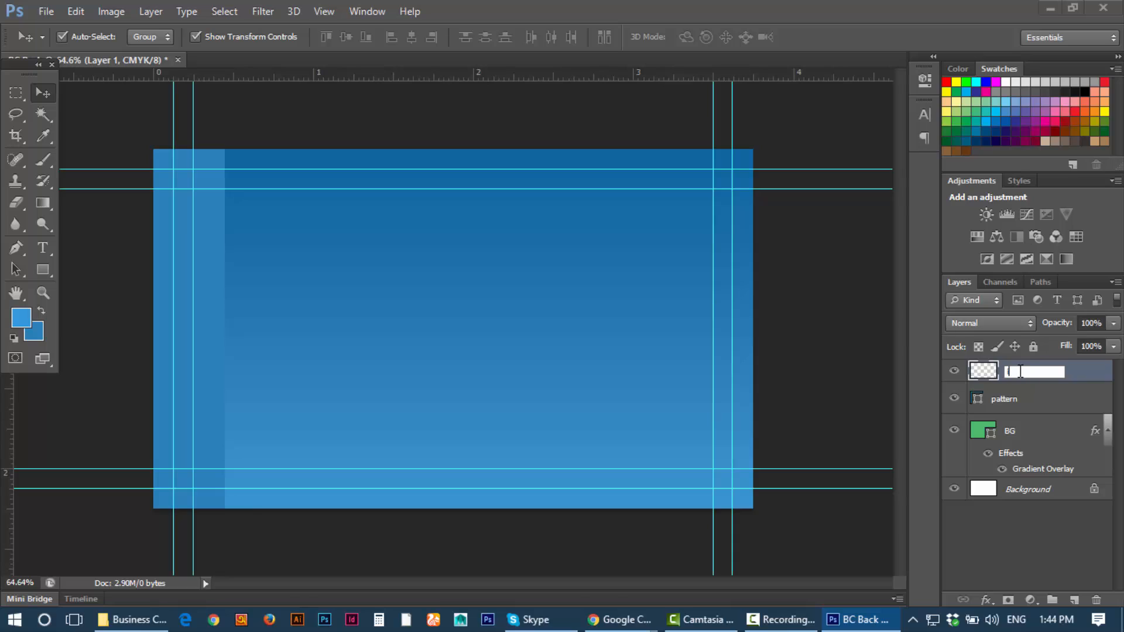
key("Return")
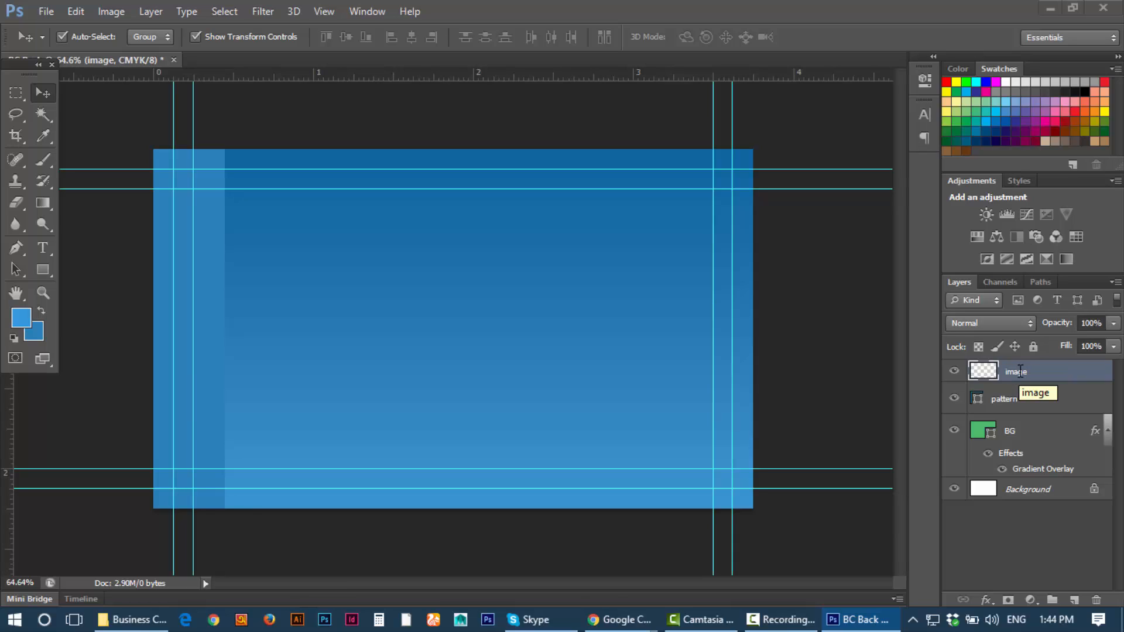
Step: Paste the white texture onto the image layer and begin a free transform of it
key("ctrl+v")
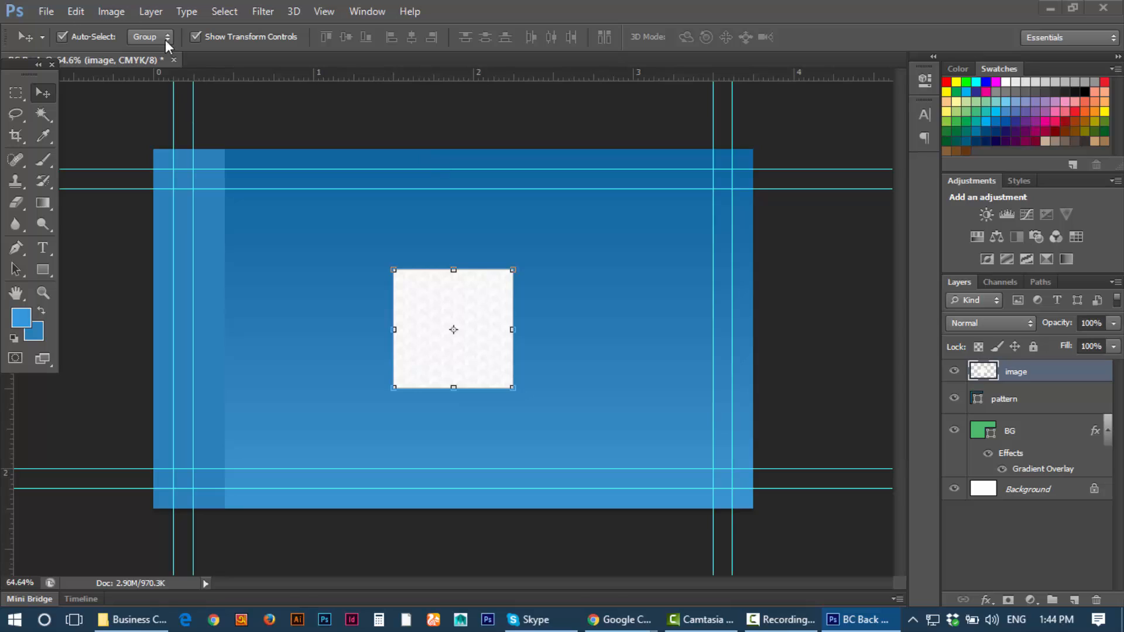
left_click(195, 36)
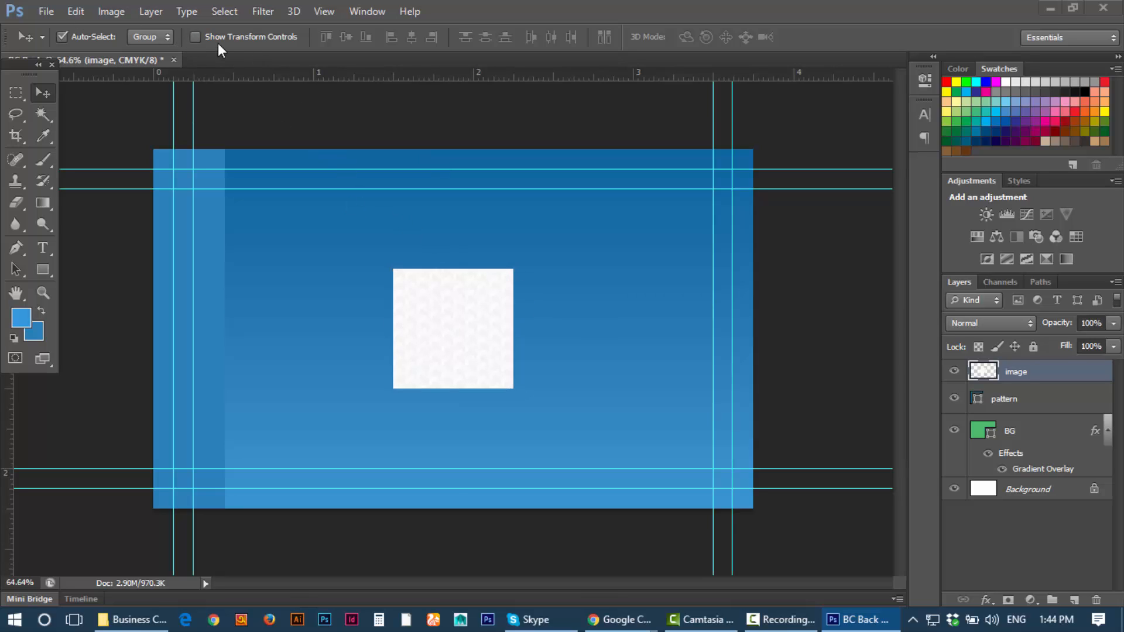
left_click(197, 37)
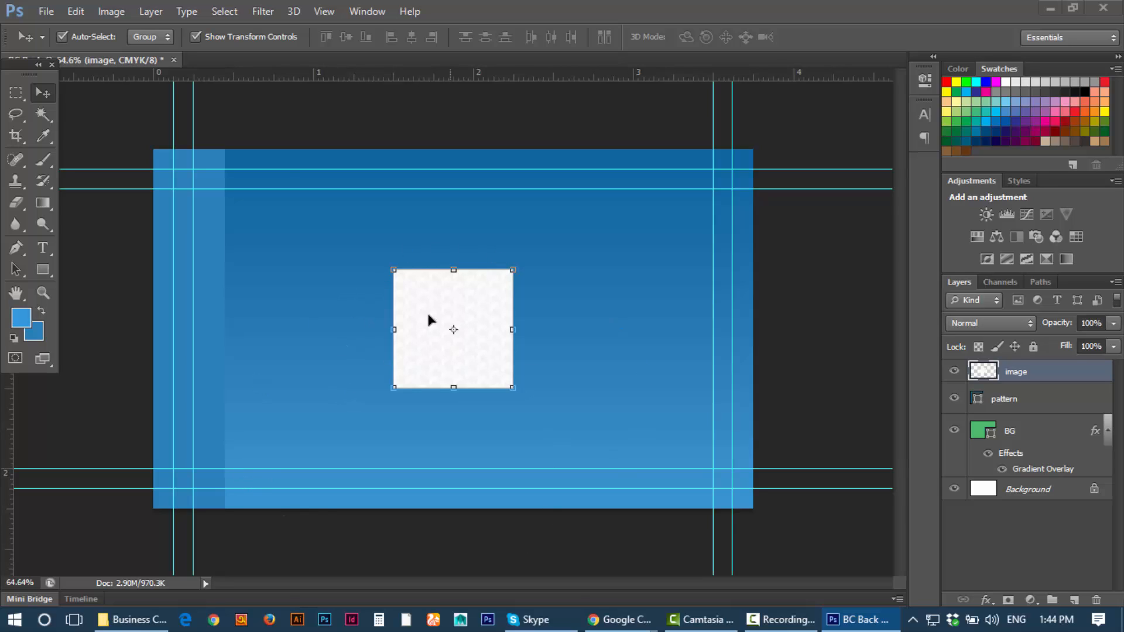
left_click(195, 36)
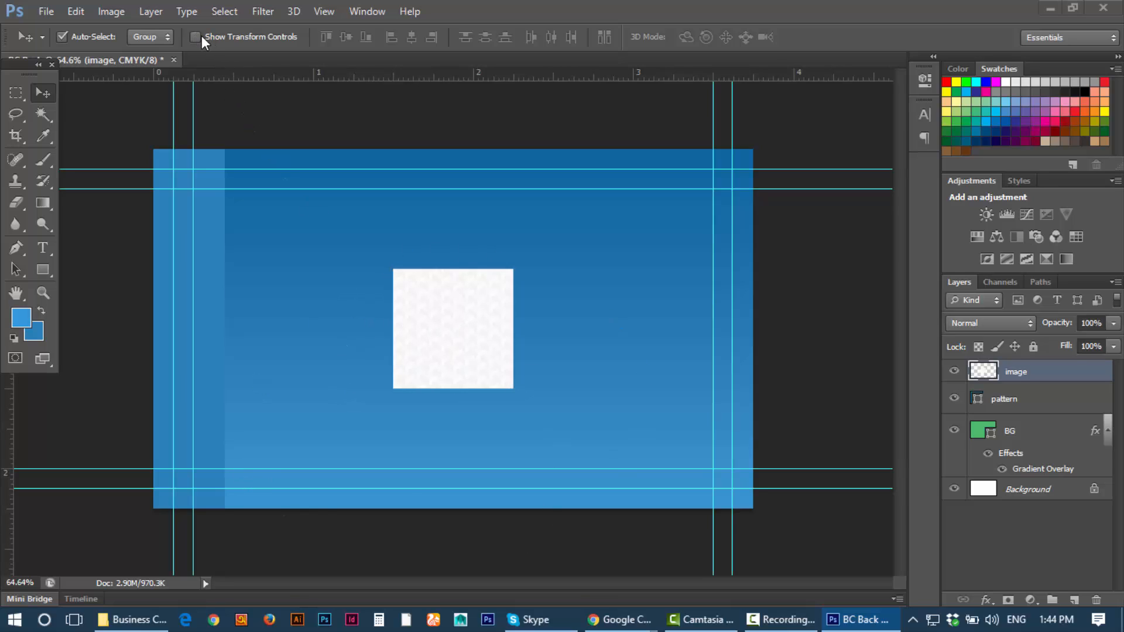
key("ctrl+t")
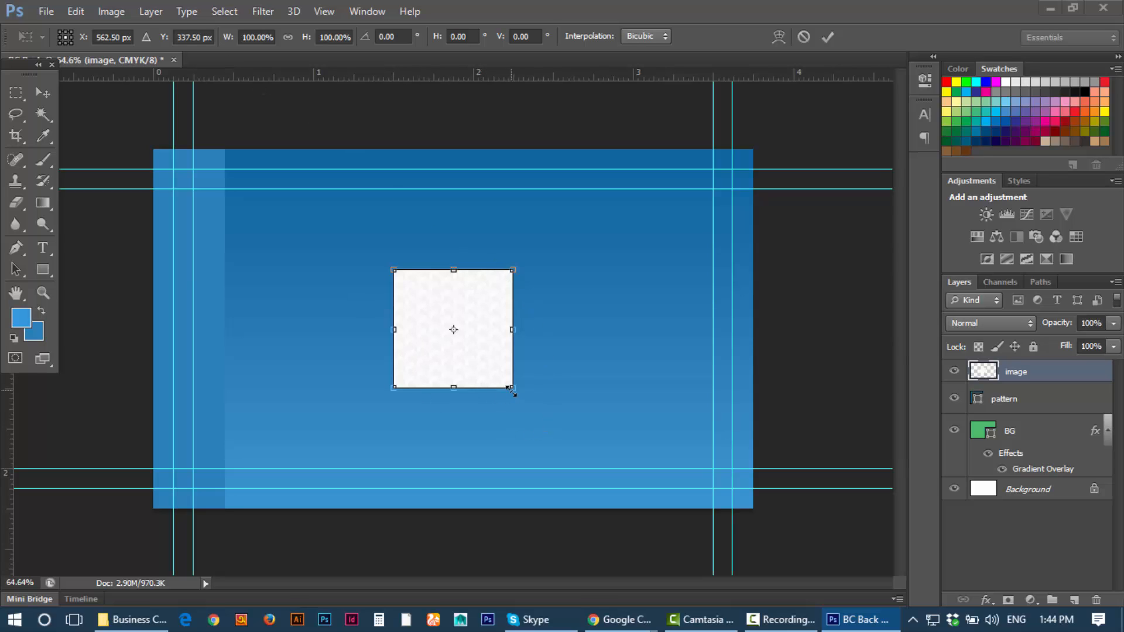
Step: Scale the texture to about 314% and move it over the card's left side
left_click_drag(512, 391, 641, 516)
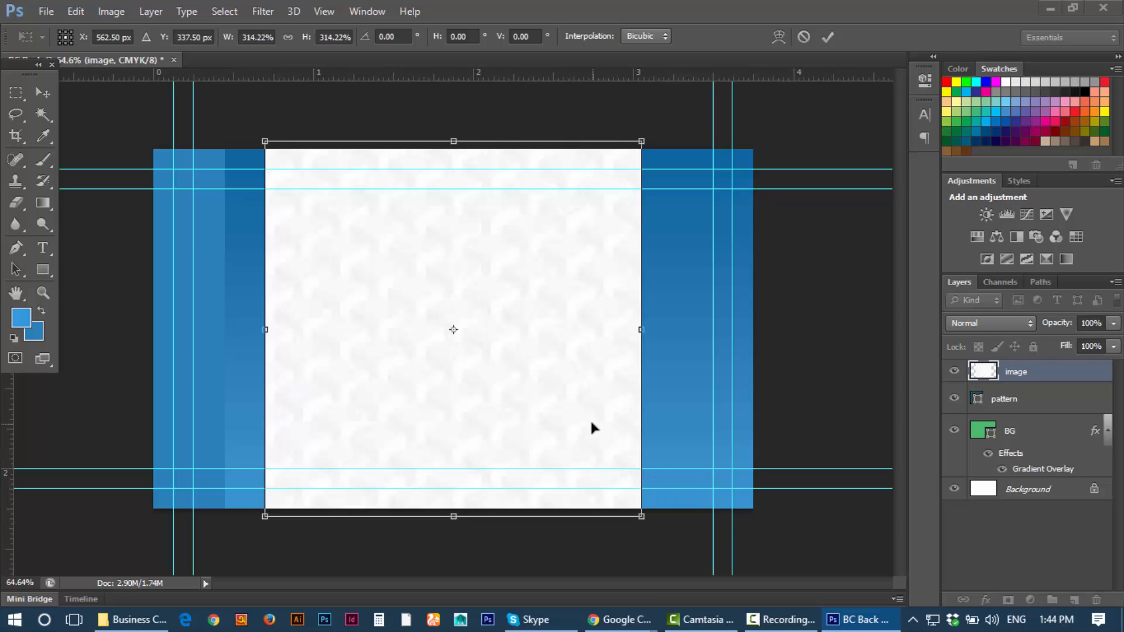
left_click_drag(587, 412, 332, 396)
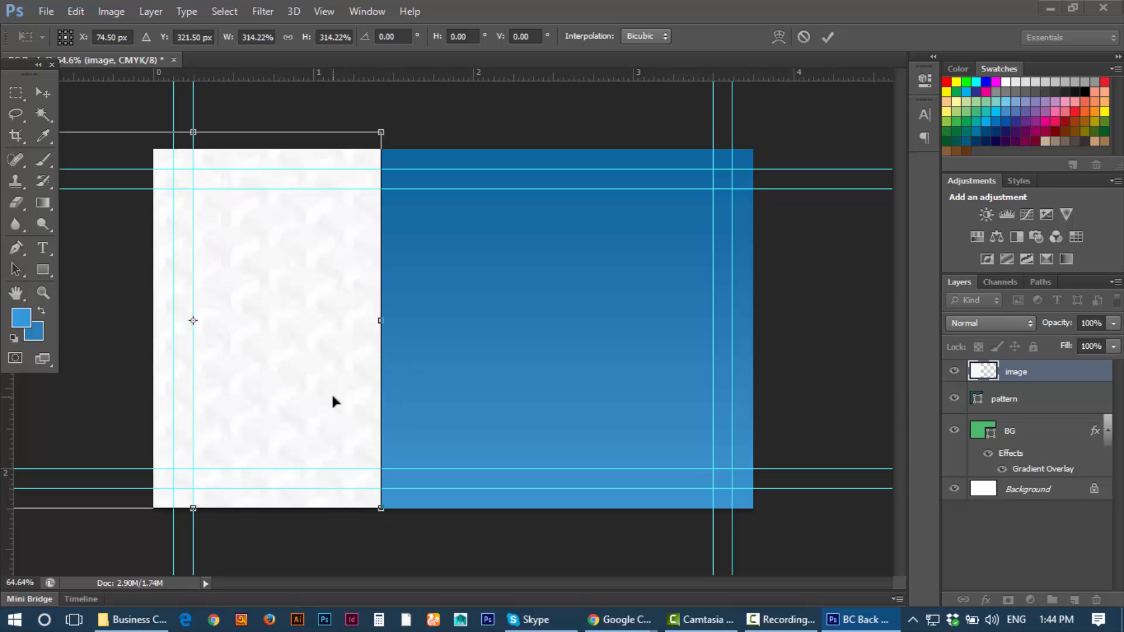
left_click(824, 37)
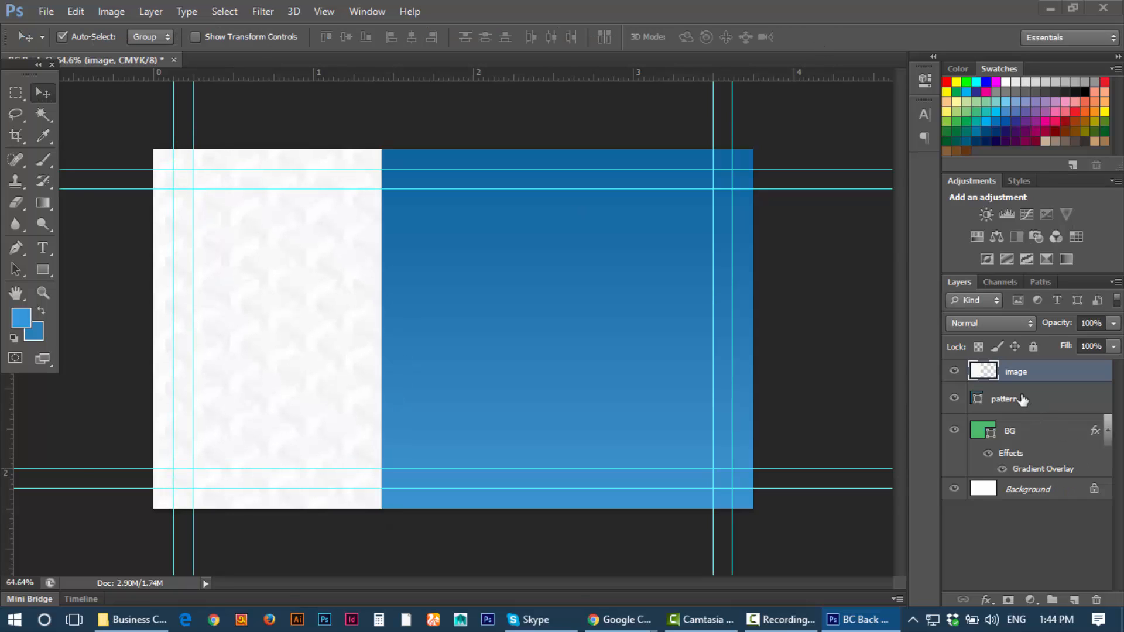
Step: Clip the image layer to the pattern layer so the texture fills only the left strip
left_click(1022, 400)
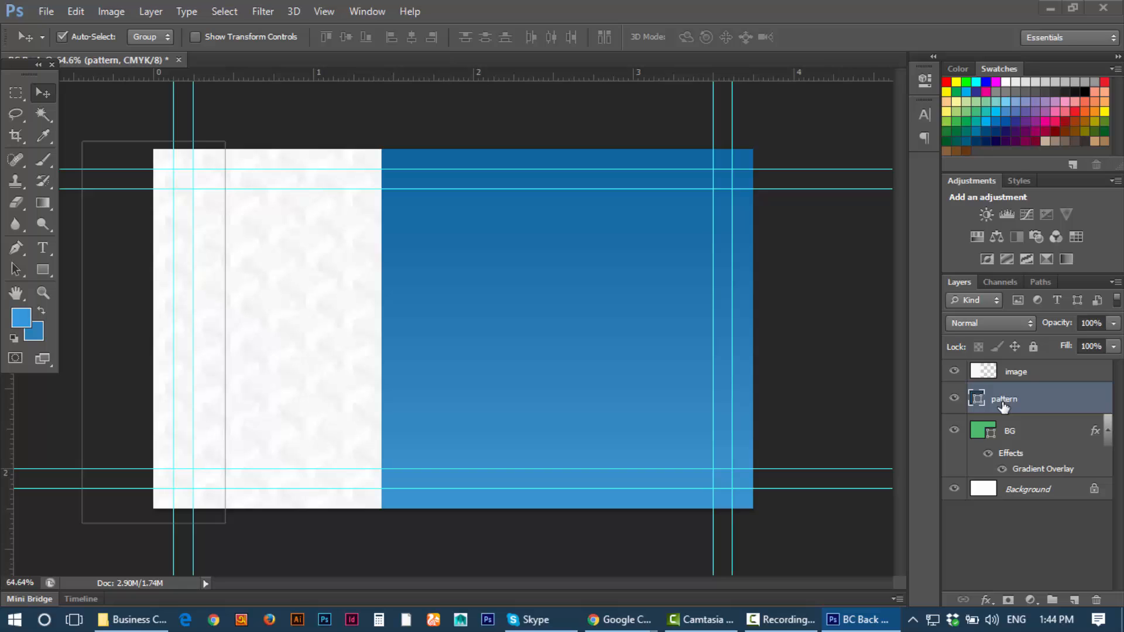
left_click(1041, 378)
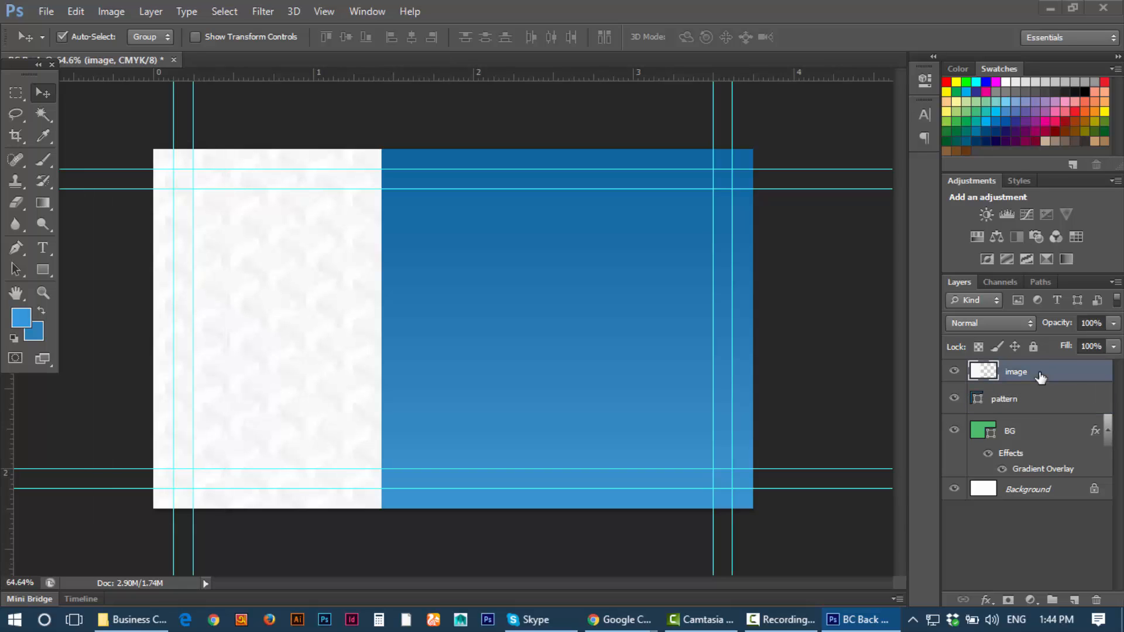
right_click(1040, 378)
left_click(763, 279)
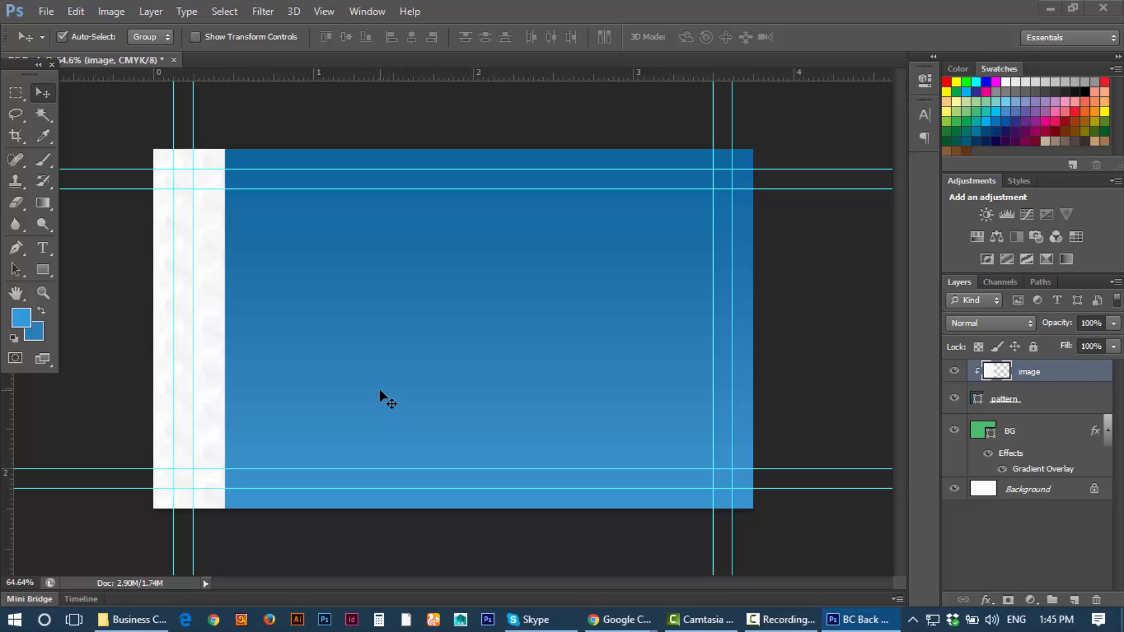
left_click(1051, 398)
left_click(1052, 373)
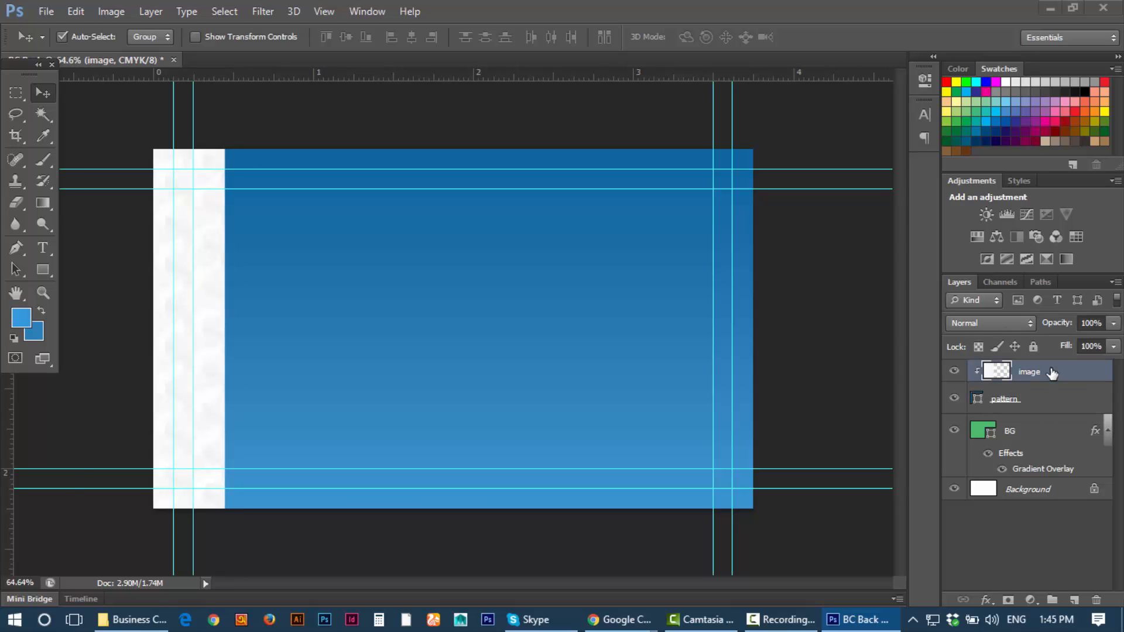
left_click(1114, 325)
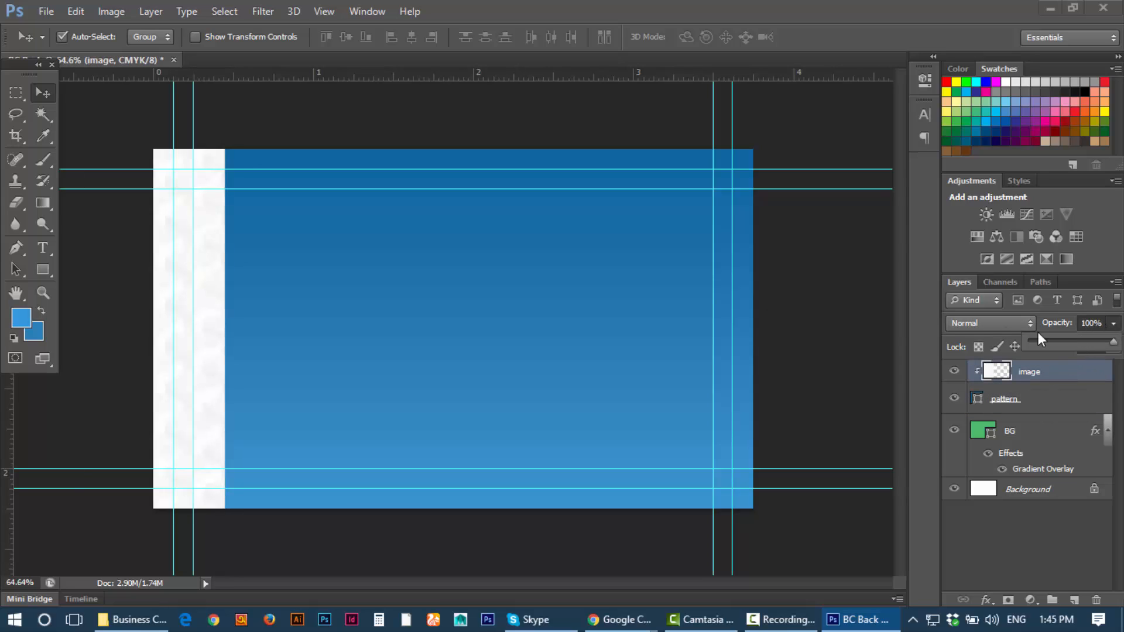
Step: Try different blend modes, starting with Dissolve, on the texture layer
left_click(996, 323)
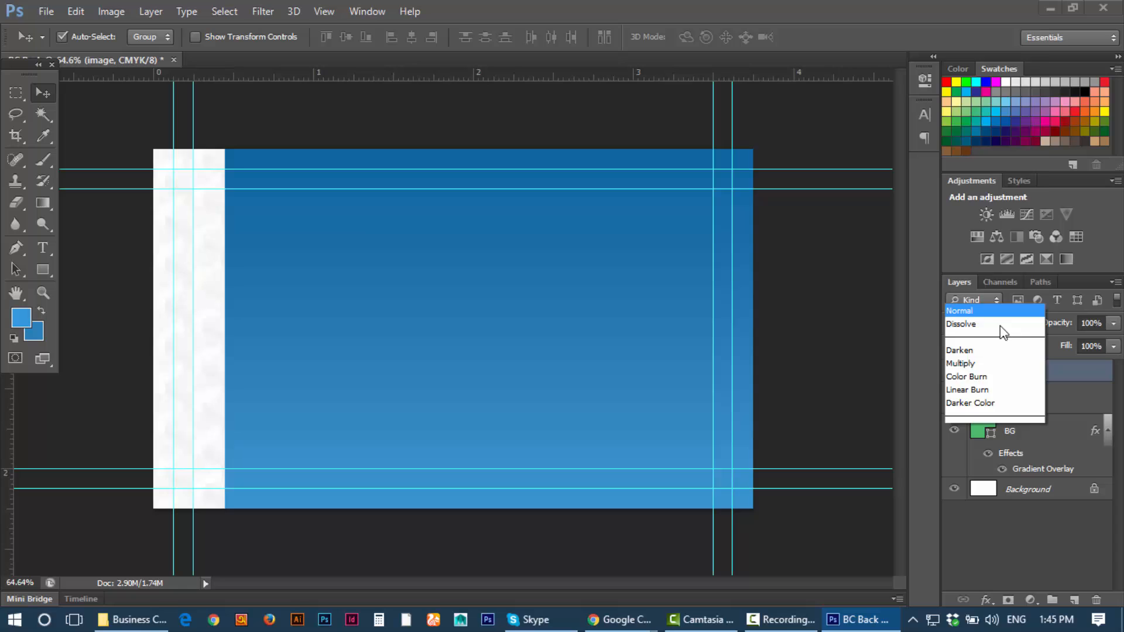
left_click(1061, 332)
left_click(1038, 332)
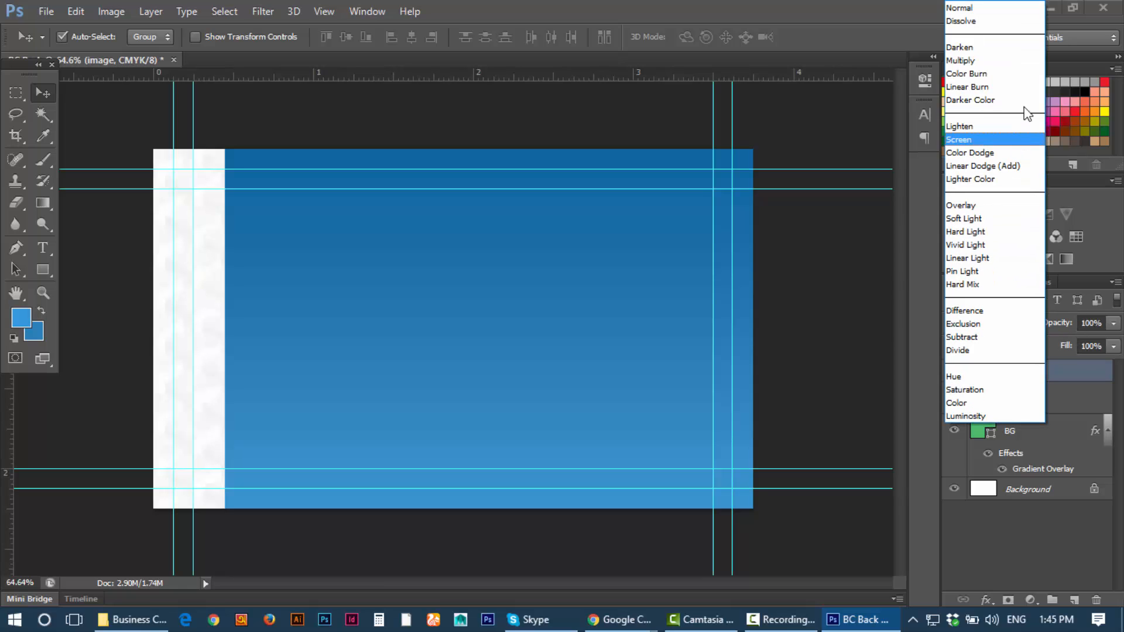
left_click(968, 21)
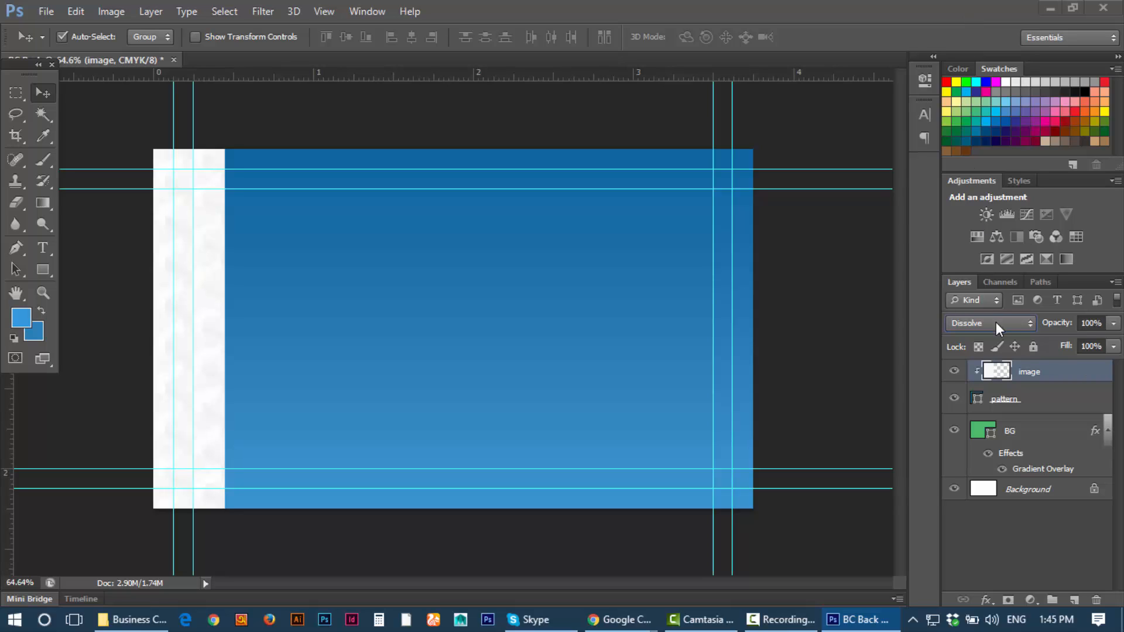
scroll(996, 323, "down", 1)
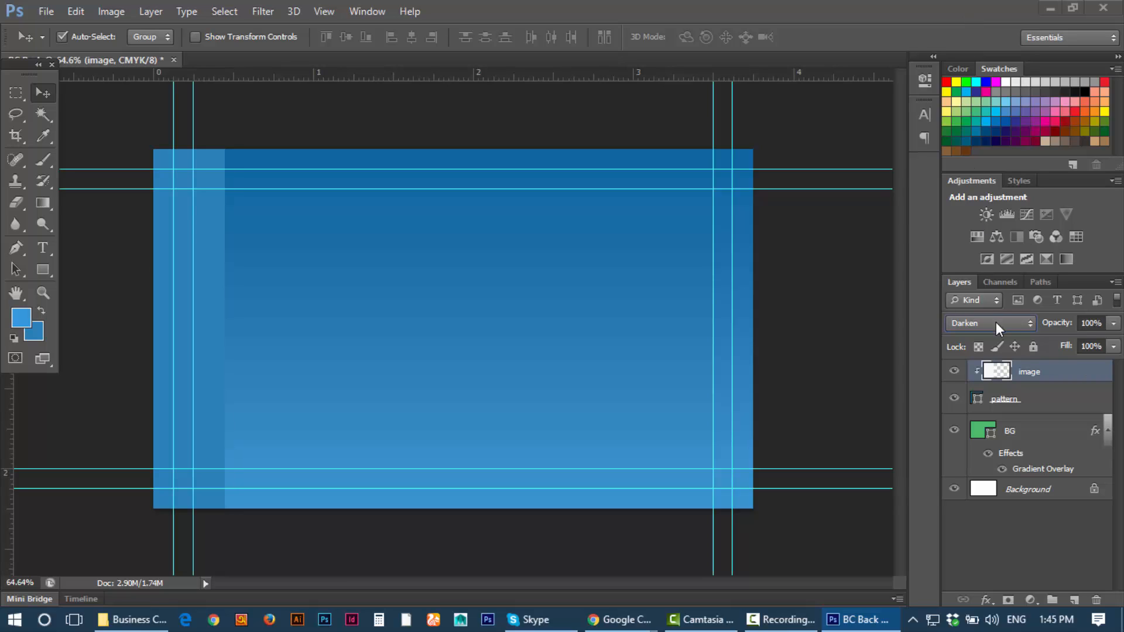
scroll(996, 322, "down", 2)
scroll(996, 322, "down", 1)
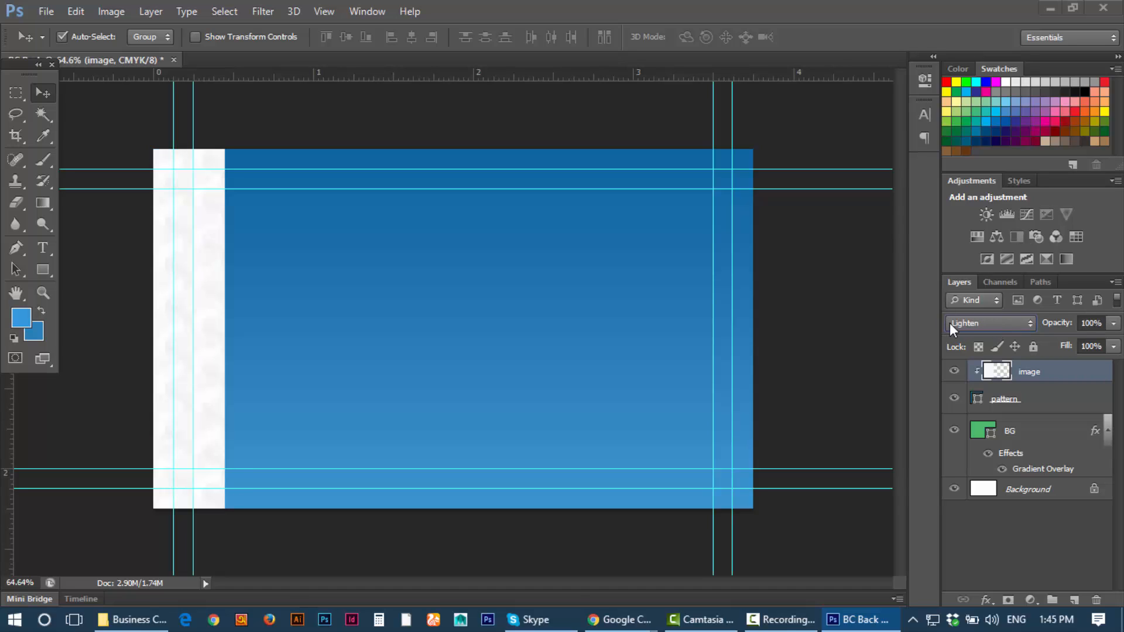
scroll(1015, 322, "down", 4)
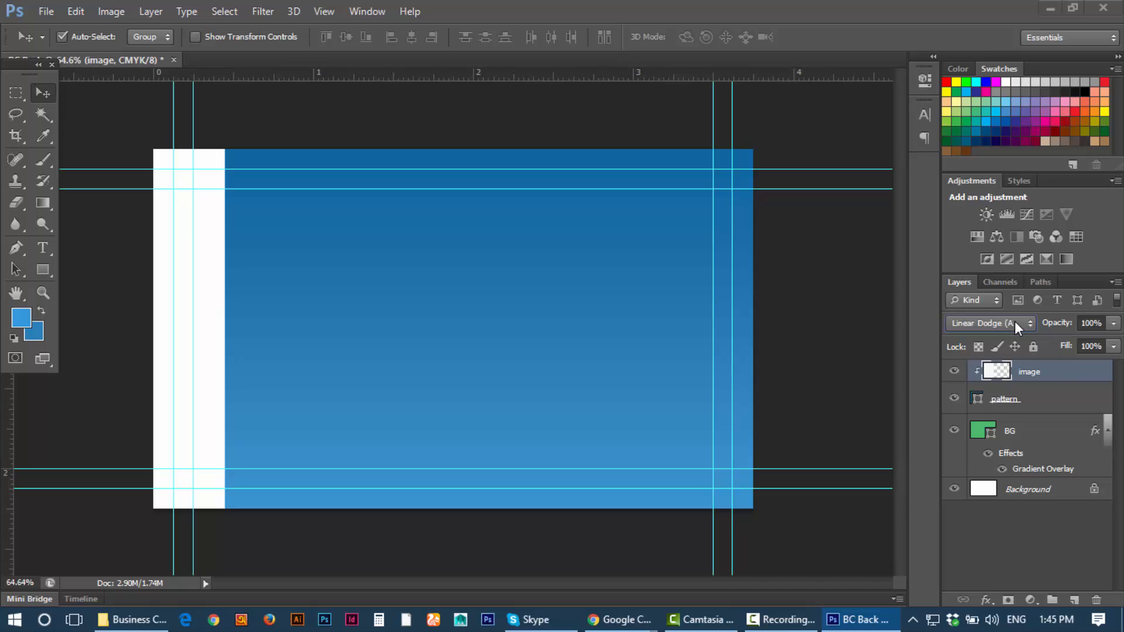
scroll(1014, 321, "down", 1)
scroll(1014, 321, "up", 1)
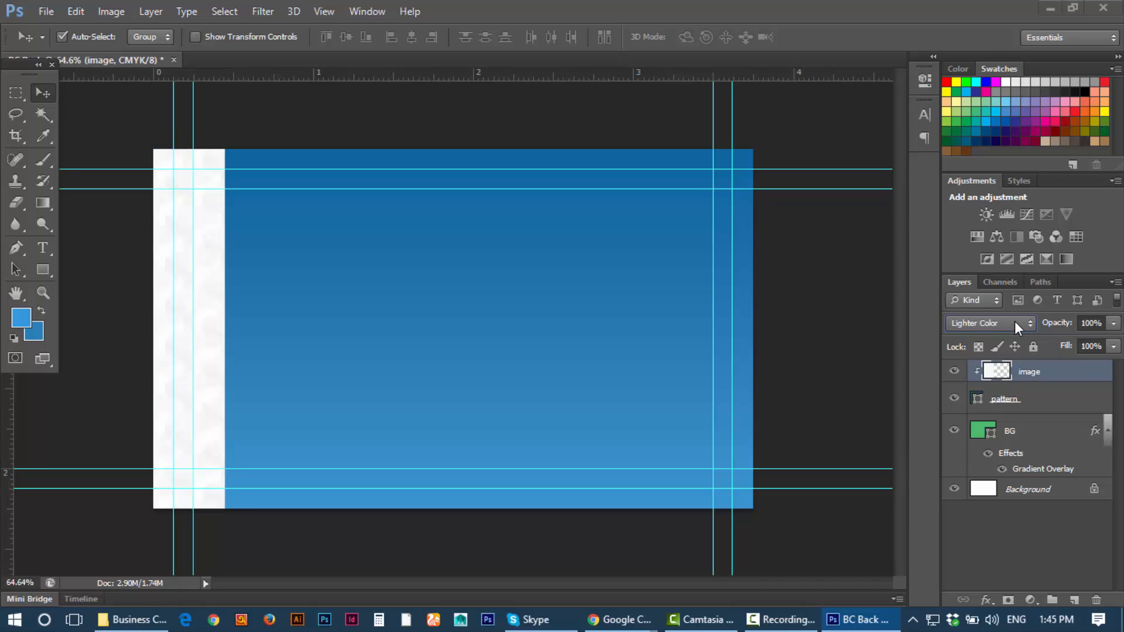
scroll(1014, 321, "down", 1)
scroll(1014, 321, "down", 5)
scroll(1014, 321, "down", 2)
scroll(1014, 321, "up", 4)
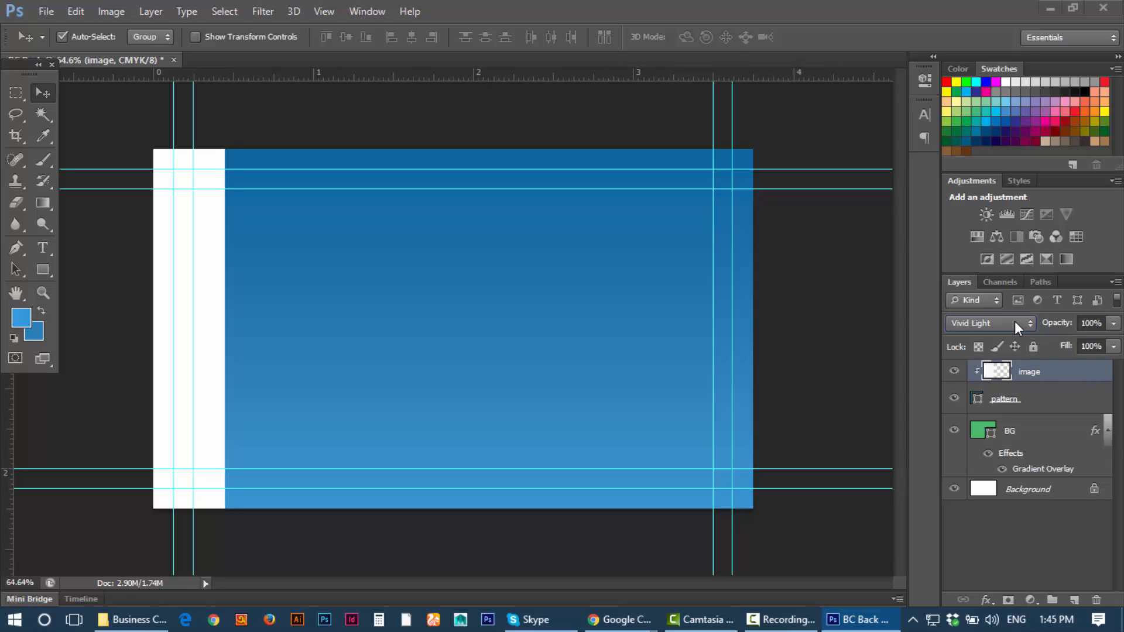
Step: Return the texture layer to Normal blending and lower its opacity to 22%
left_click(1014, 321)
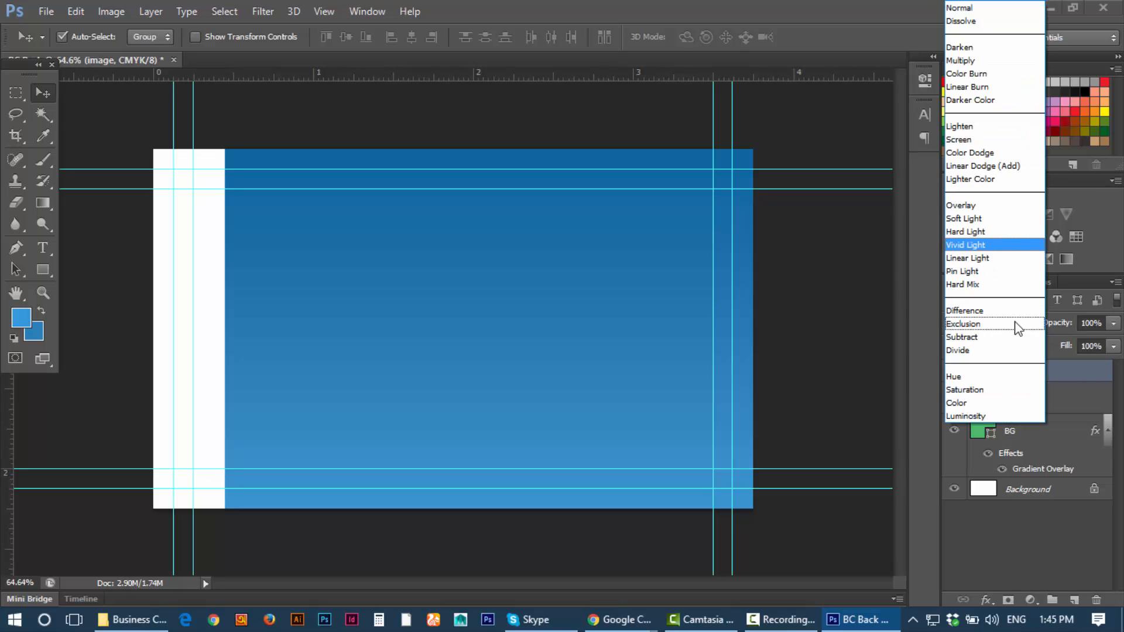
left_click(982, 10)
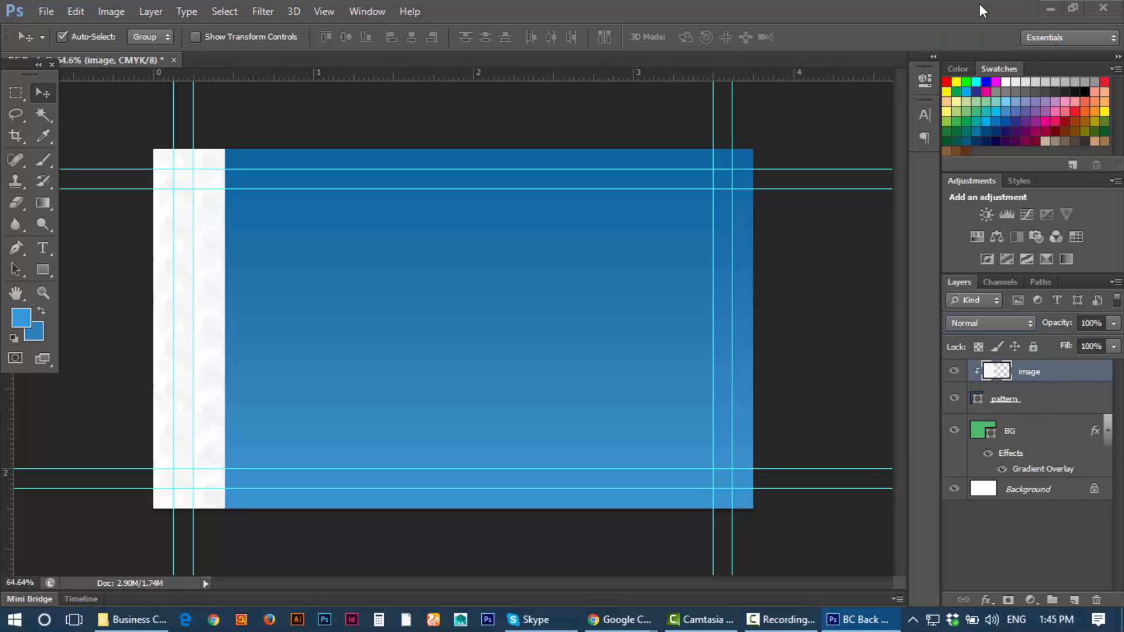
left_click(1113, 323)
left_click(1048, 341)
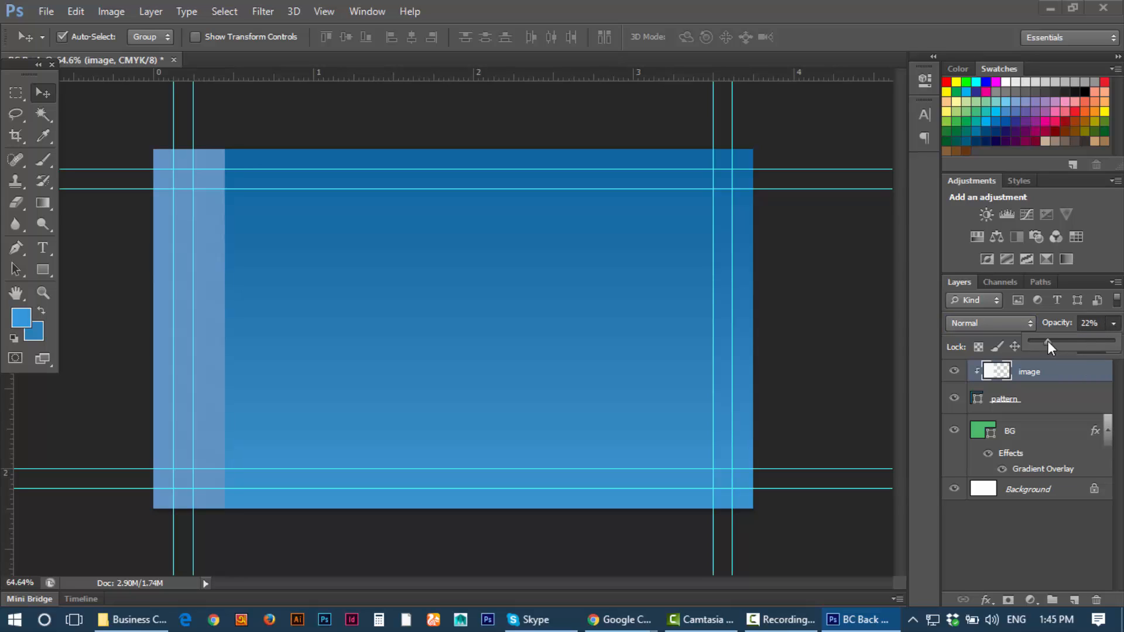
Step: Raise the strip's opacity to about 53% and lower its fill to 96%
left_click_drag(1057, 339, 1084, 345)
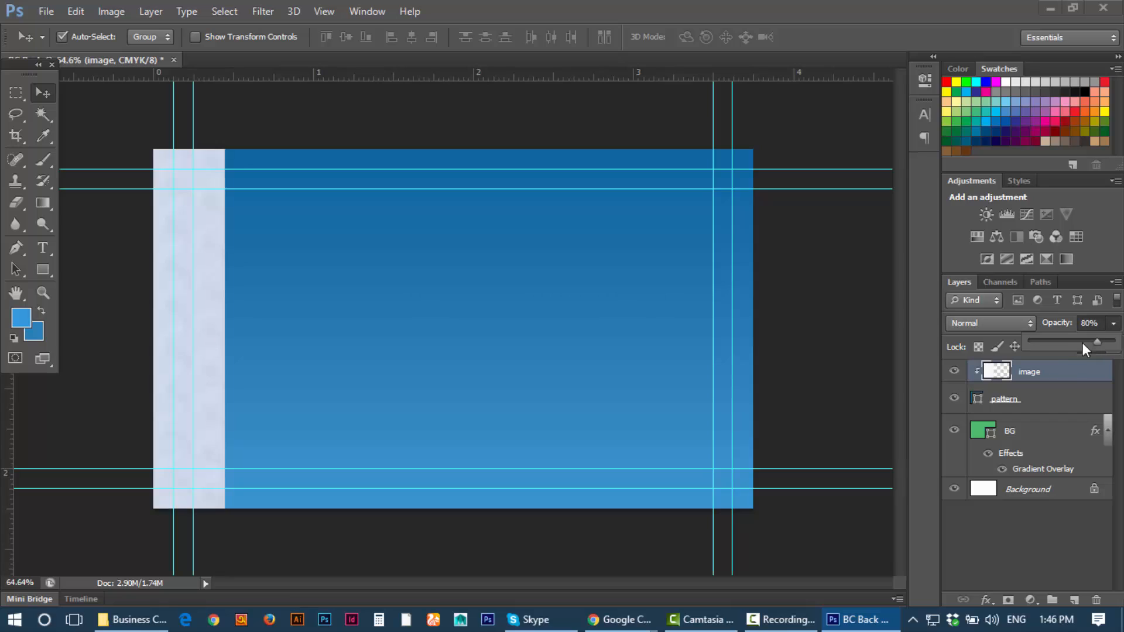
left_click(1047, 403)
left_click(1054, 372)
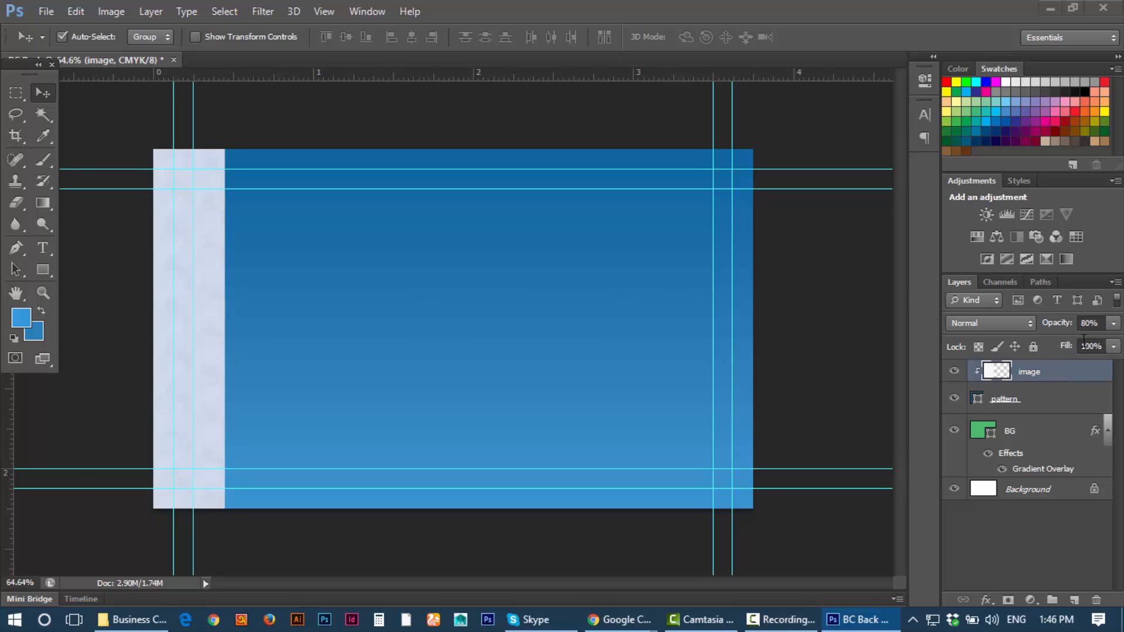
left_click(1108, 350)
left_click_drag(1113, 370, 1048, 364)
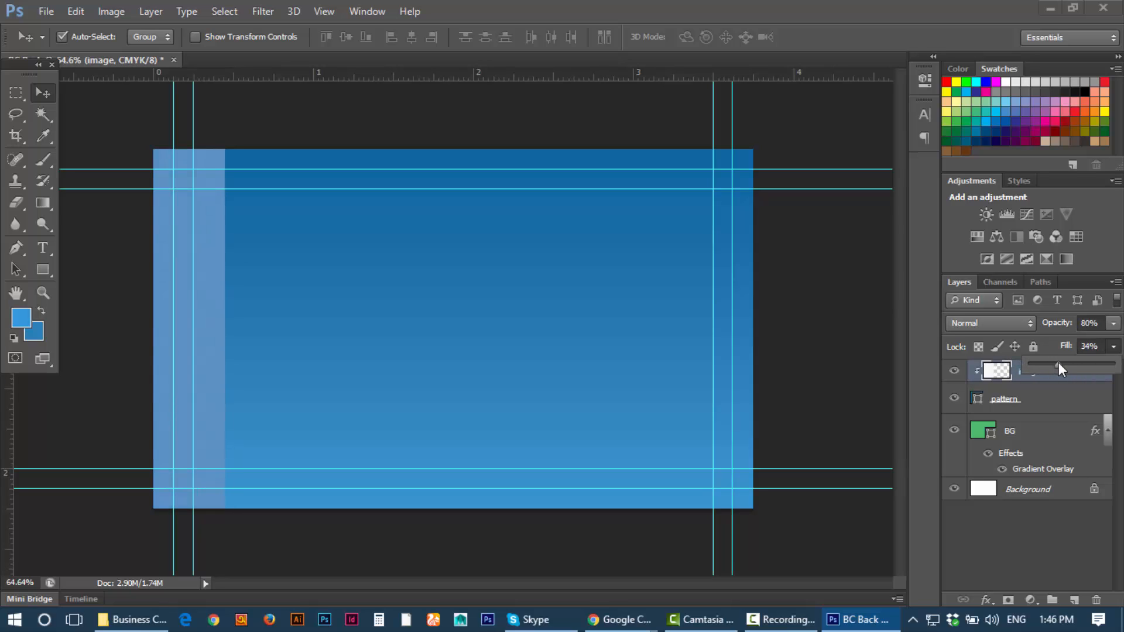
Step: Try Darken and other blend modes on the strip layer
left_click(1113, 323)
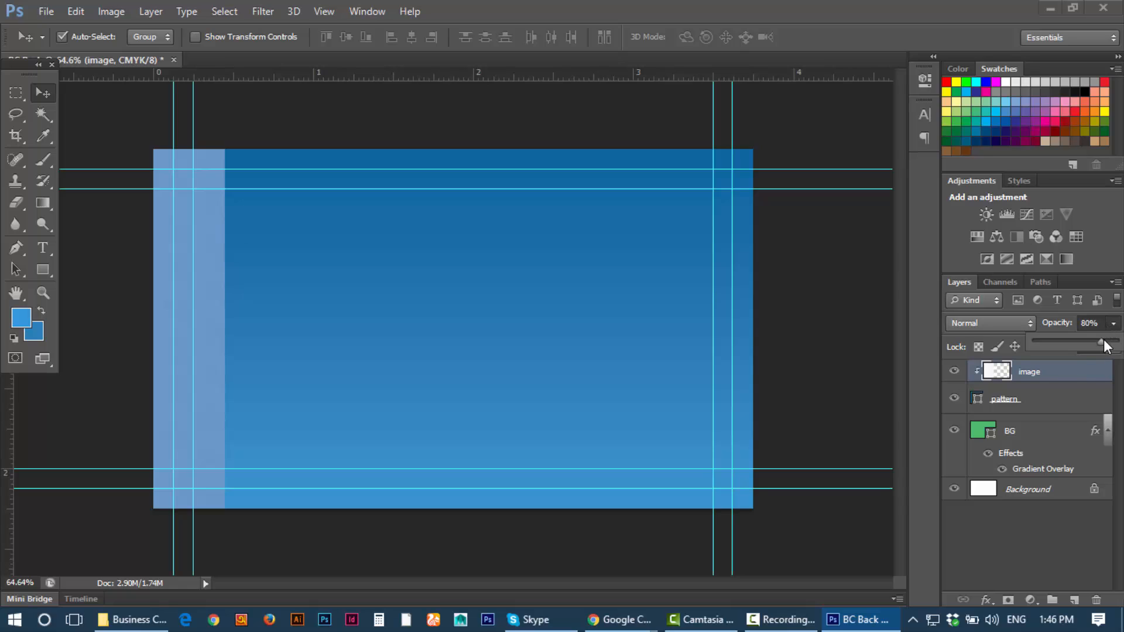
left_click(986, 322)
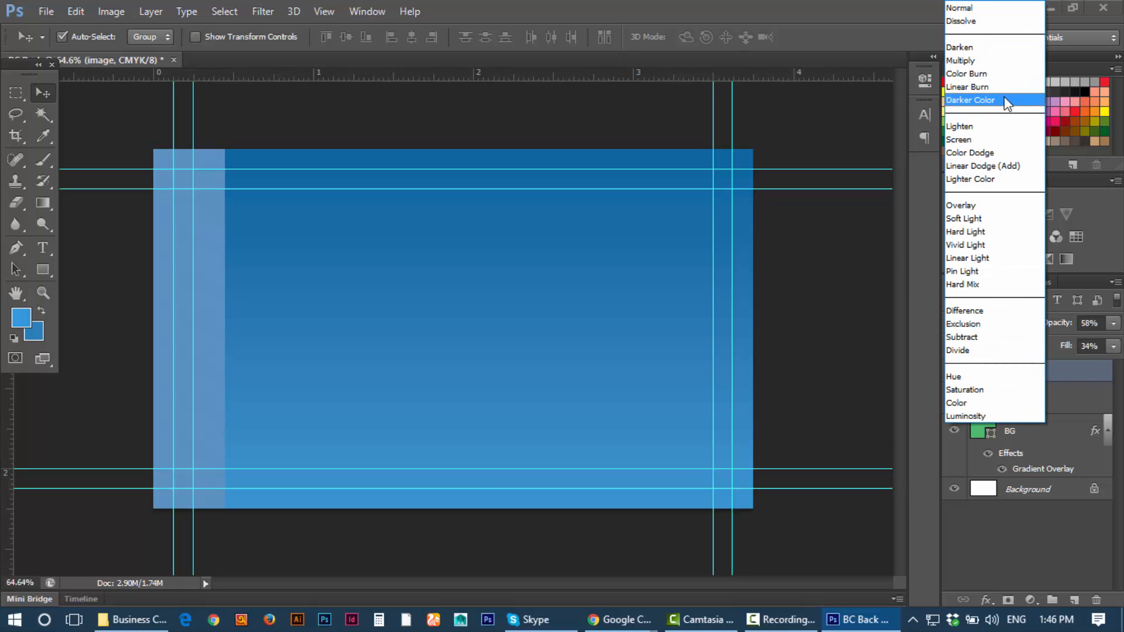
left_click(964, 51)
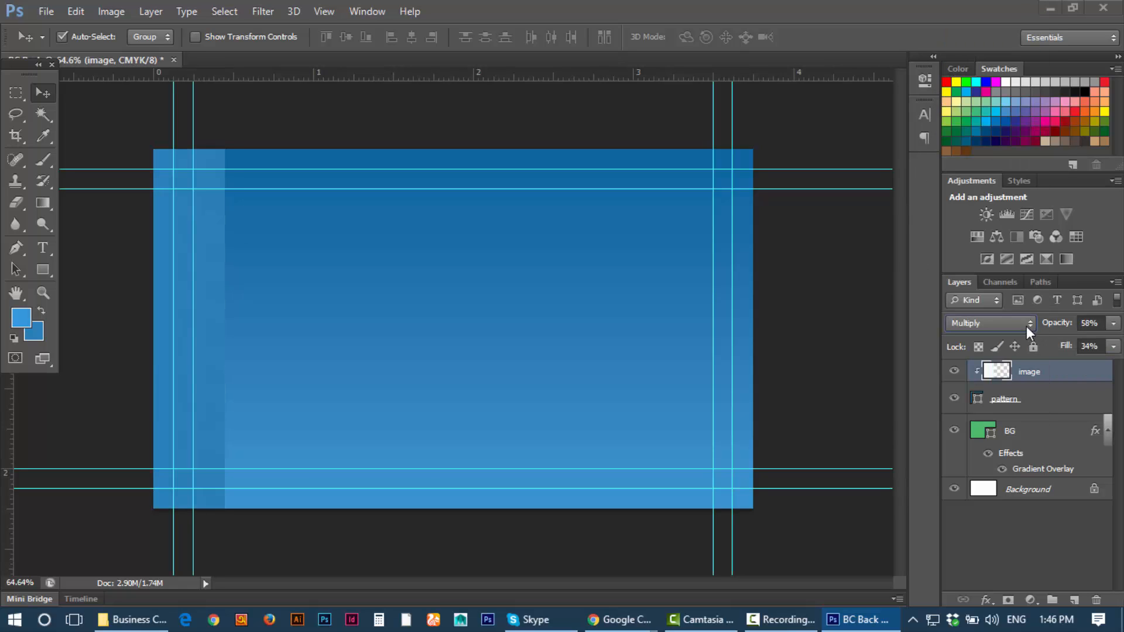
scroll(1010, 326, "up", 2)
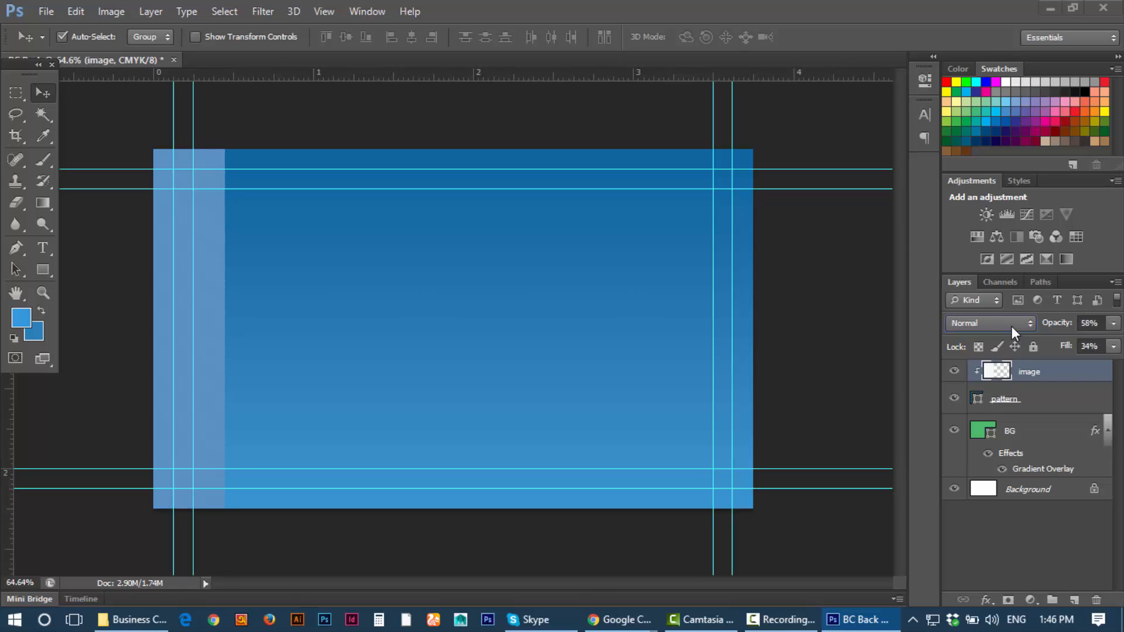
scroll(1011, 326, "down", 5)
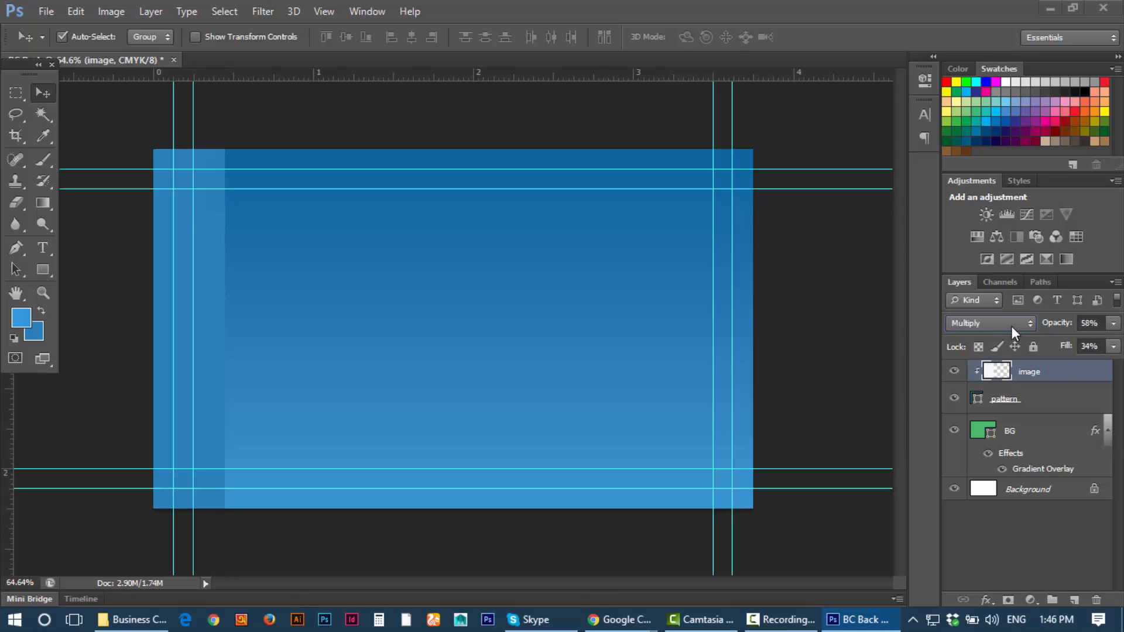
scroll(1011, 326, "down", 6)
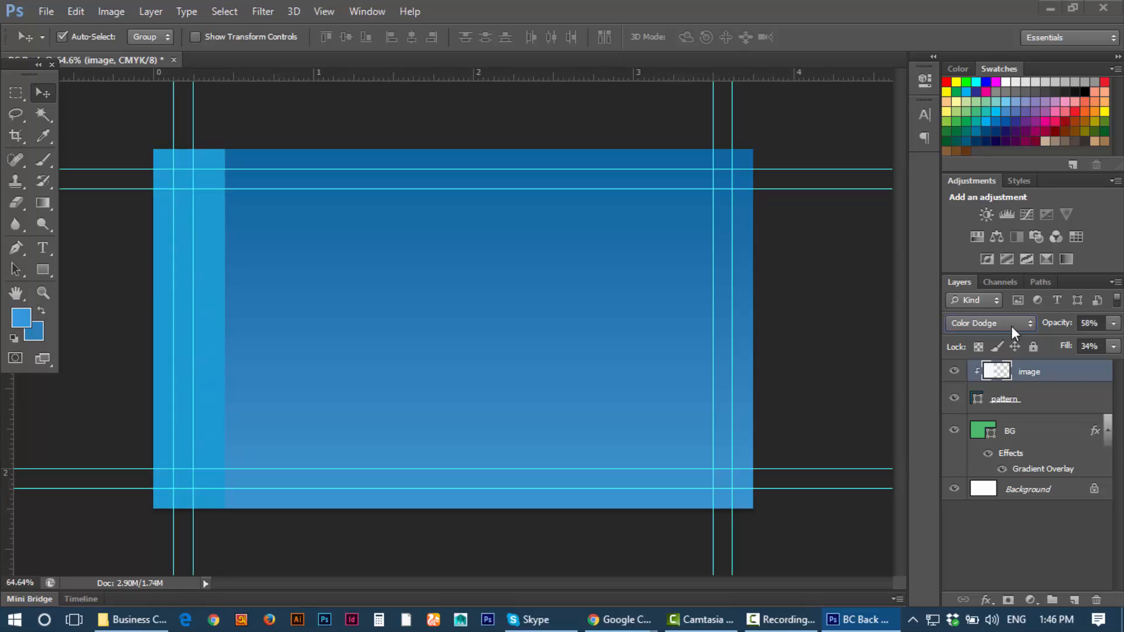
scroll(1011, 326, "down", 9)
Step: Set the strip layer back to Normal blending at 51% opacity
left_click(1010, 325)
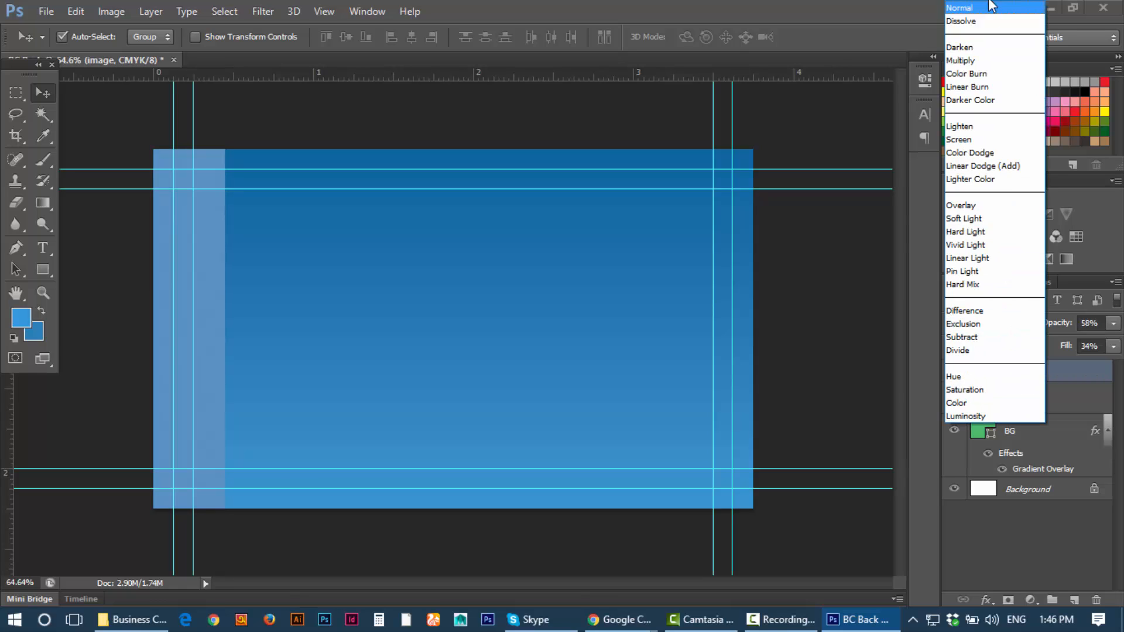
left_click(980, 12)
left_click(1112, 324)
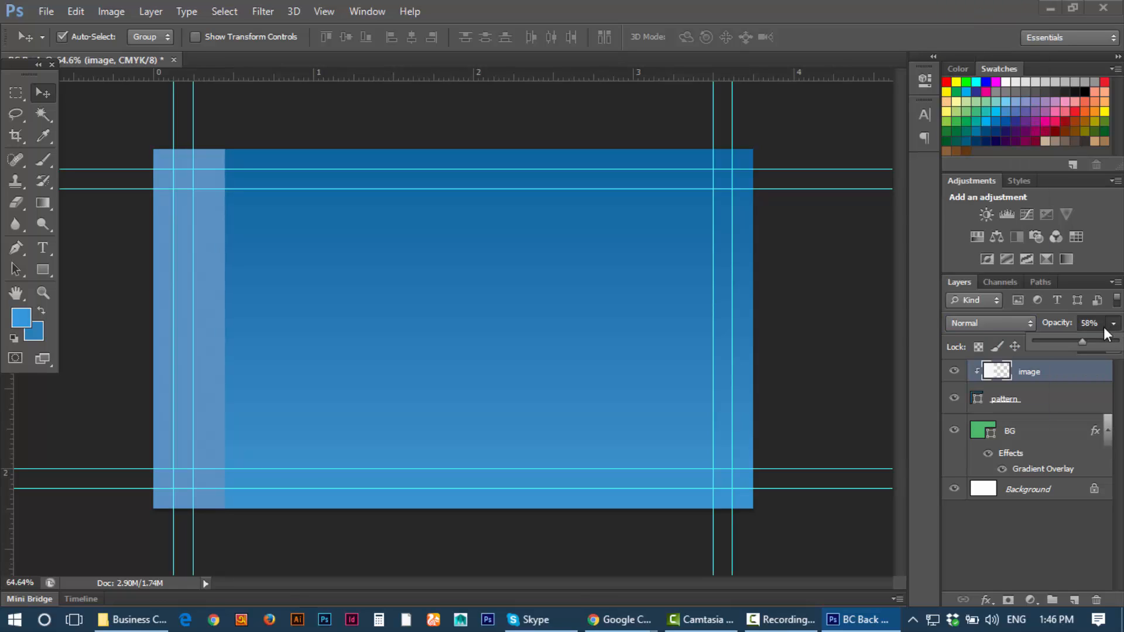
left_click_drag(1059, 336, 1049, 337)
Step: Narrow the simple pattern image search to geometric patterns and browse the results
mouse_move(838, 623)
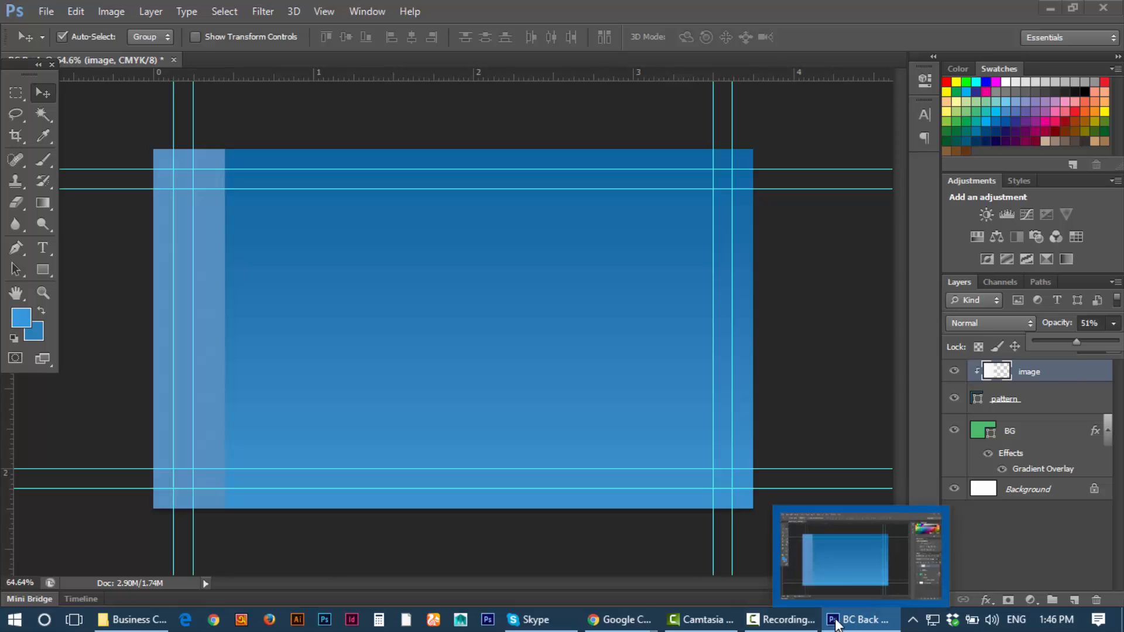
mouse_move(622, 621)
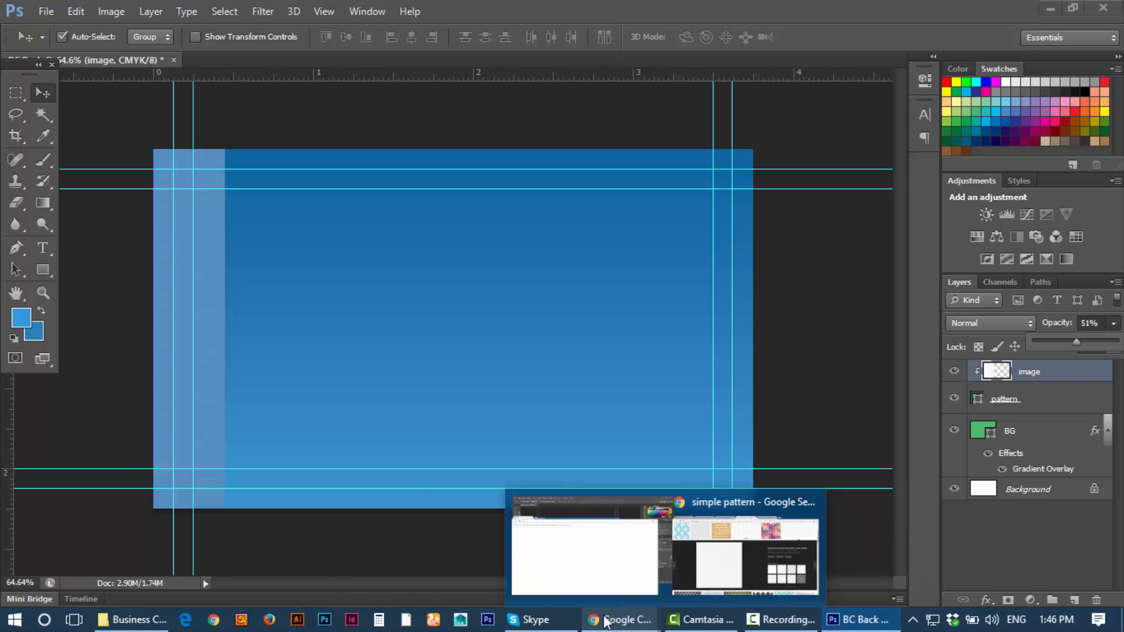
left_click(702, 511)
scroll(414, 168, "up", 5)
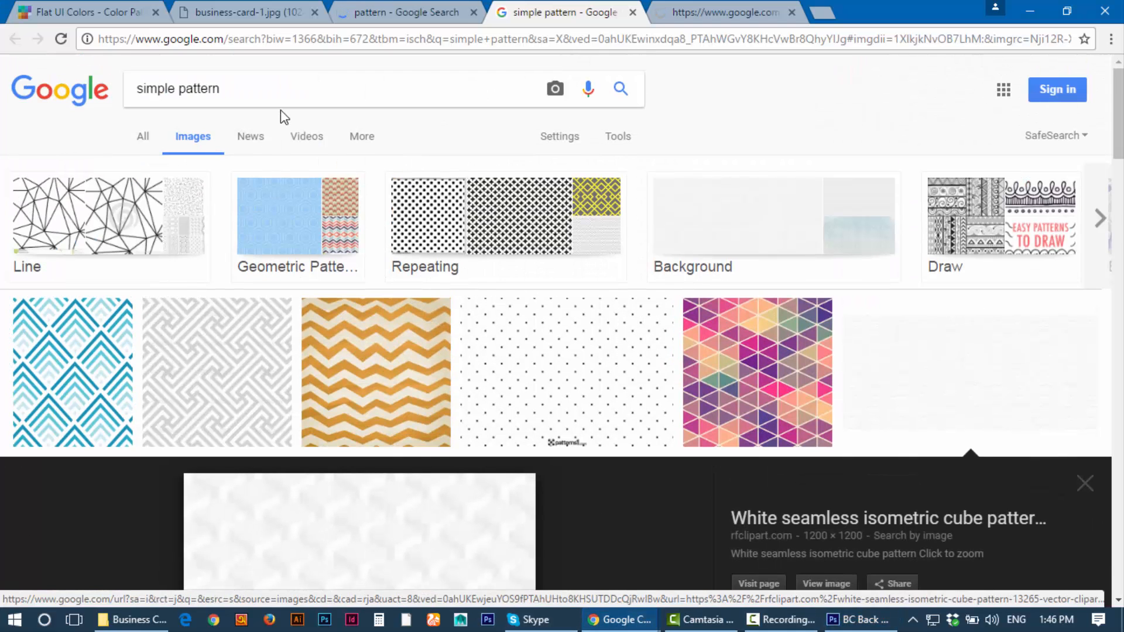
left_click(298, 243)
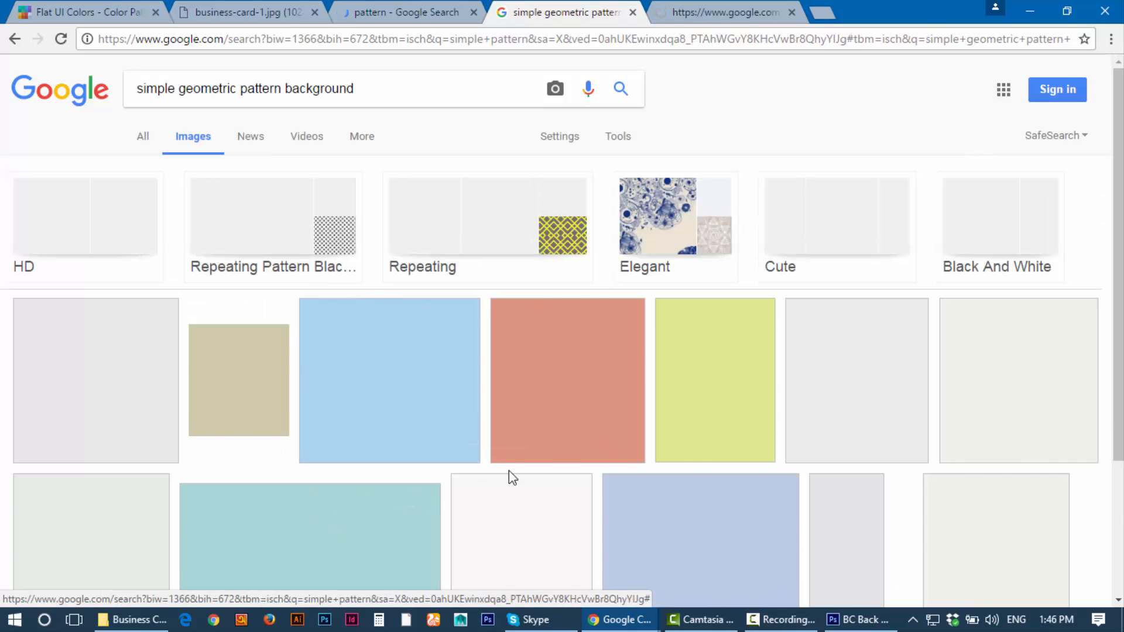
scroll(419, 376, "down", 7)
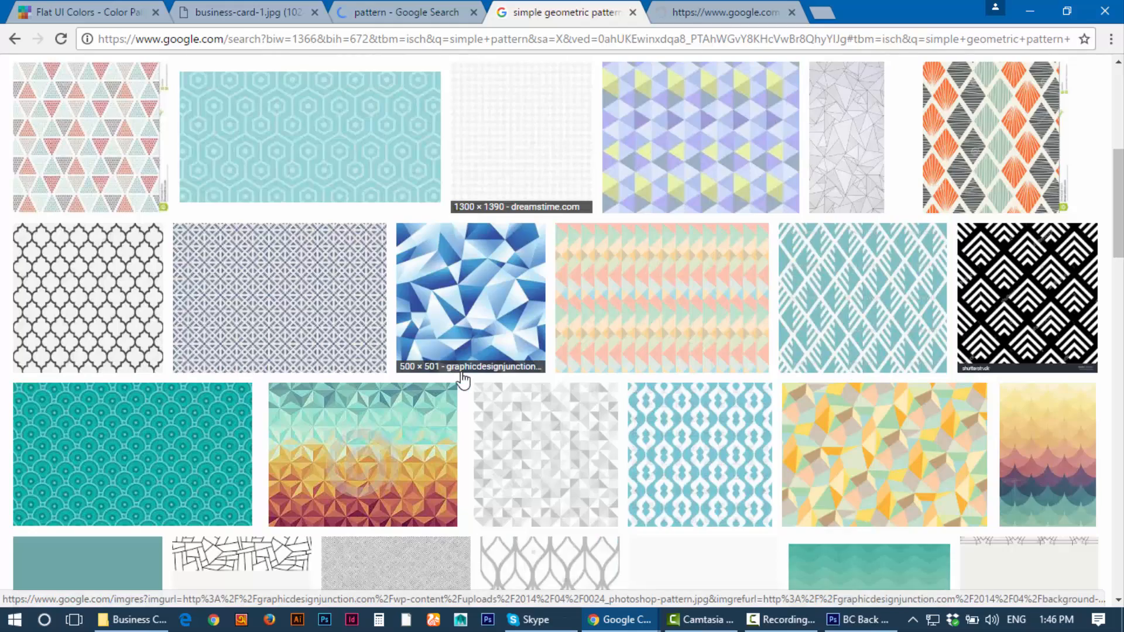
scroll(463, 381, "down", 7)
scroll(462, 381, "up", 5)
scroll(464, 381, "up", 3)
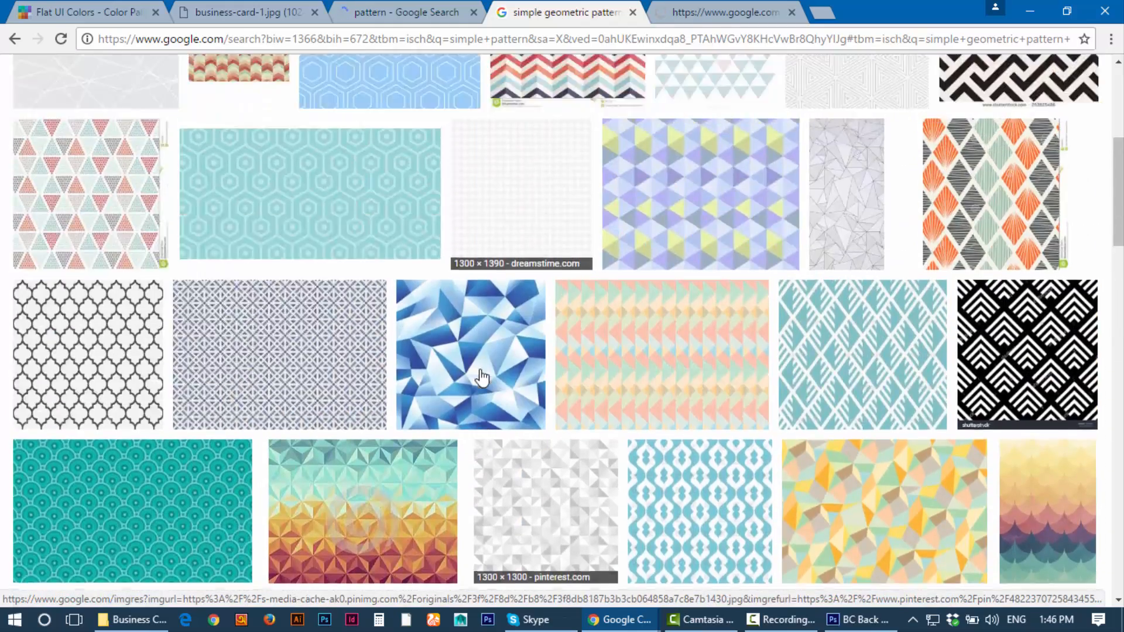
scroll(480, 377, "up", 6)
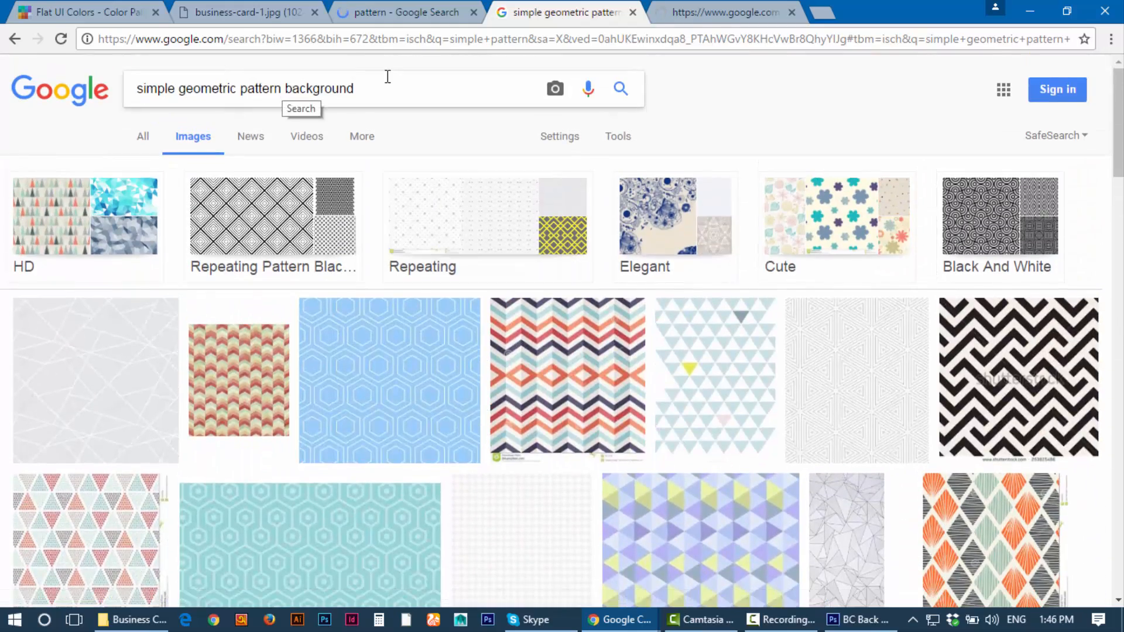
Step: Search images for 'blue pattern' and close the leftover loading page
triple_click(377, 77)
type("b")
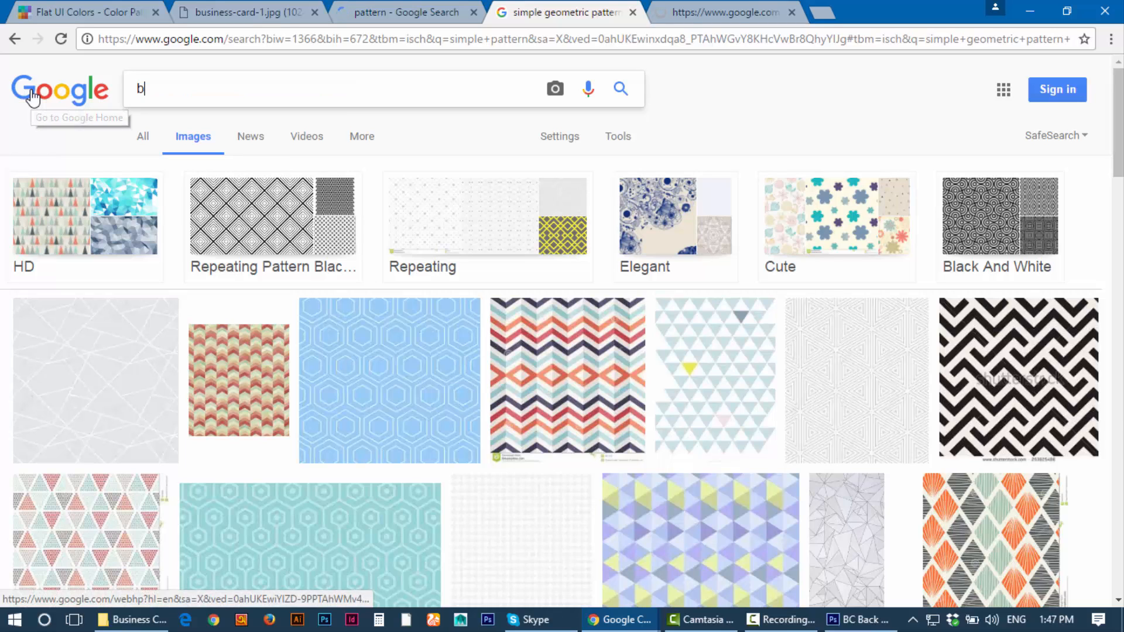
type("lue patt")
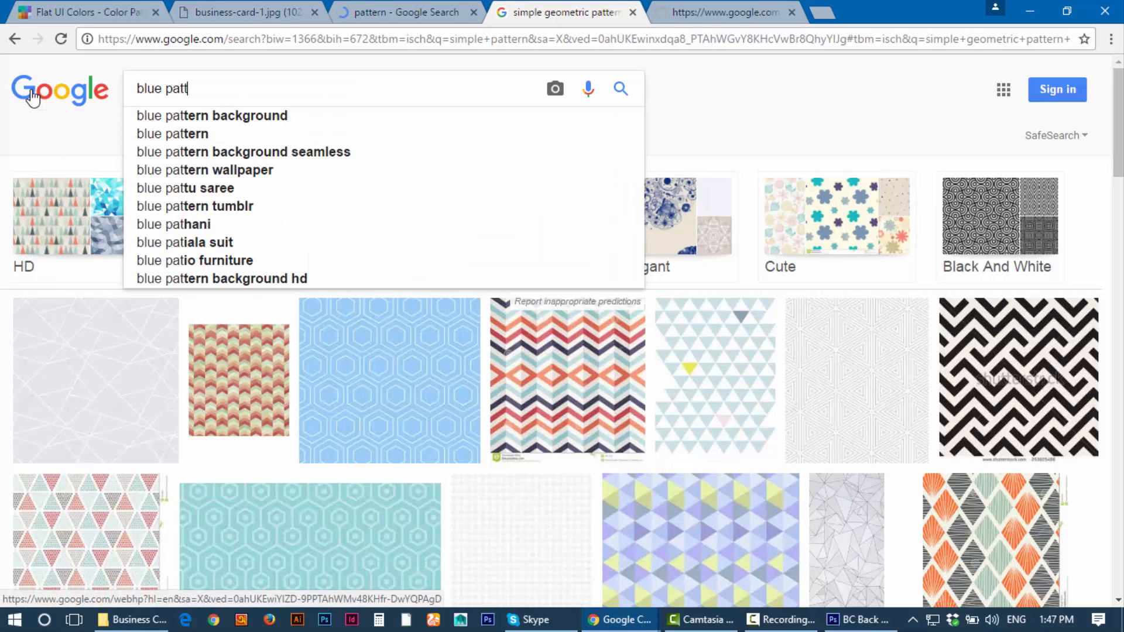
type("ern")
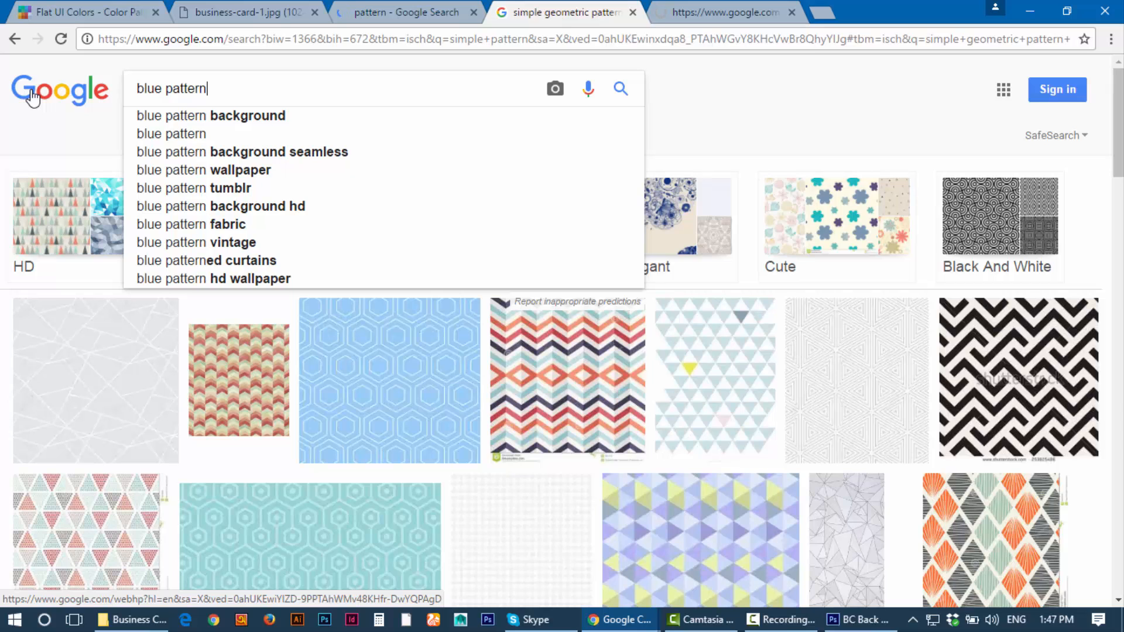
key("Return")
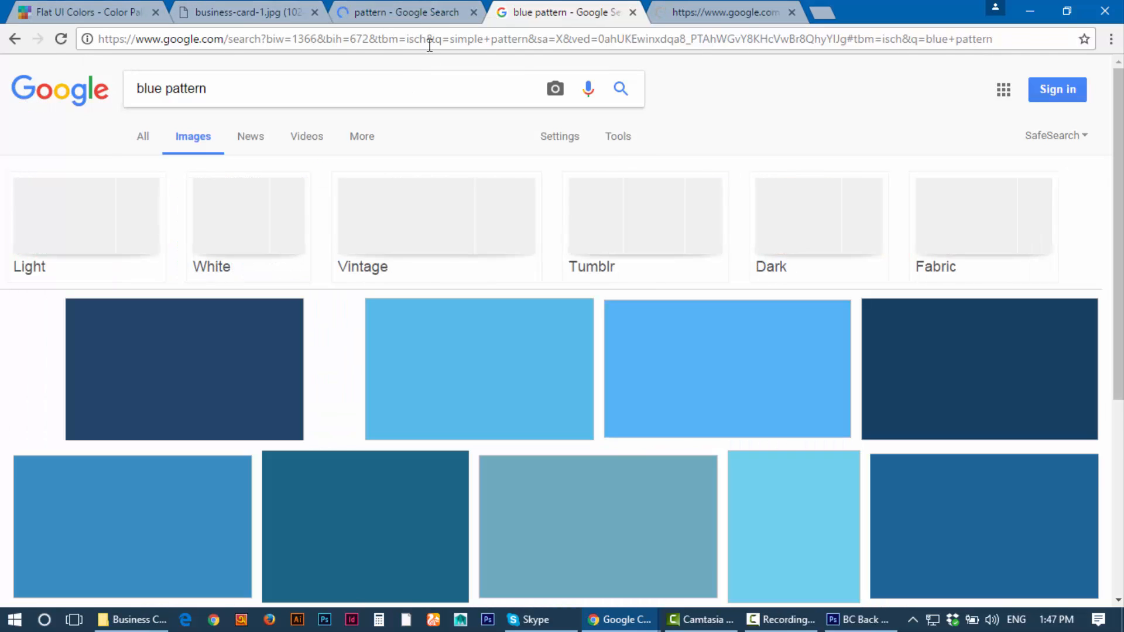
left_click(420, 10)
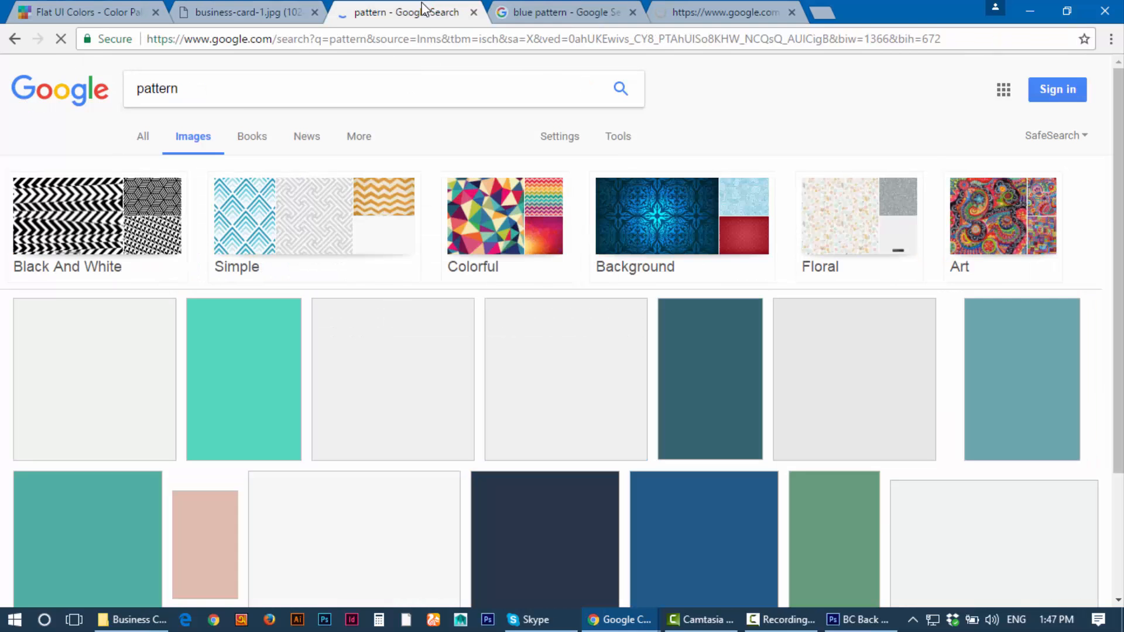
left_click(582, 11)
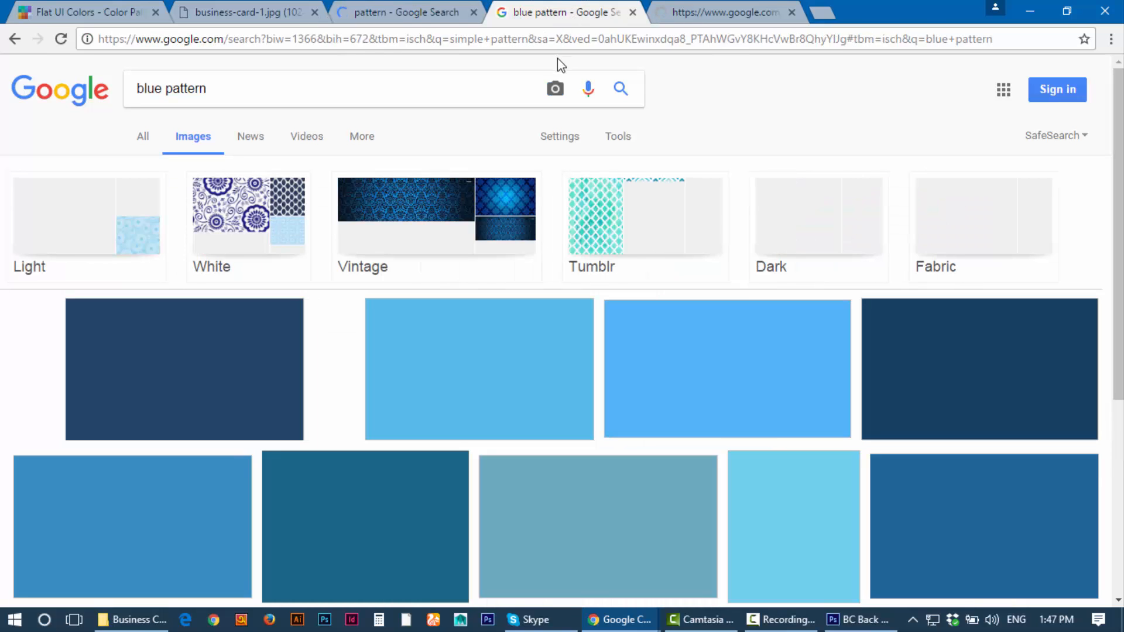
left_click(710, 5)
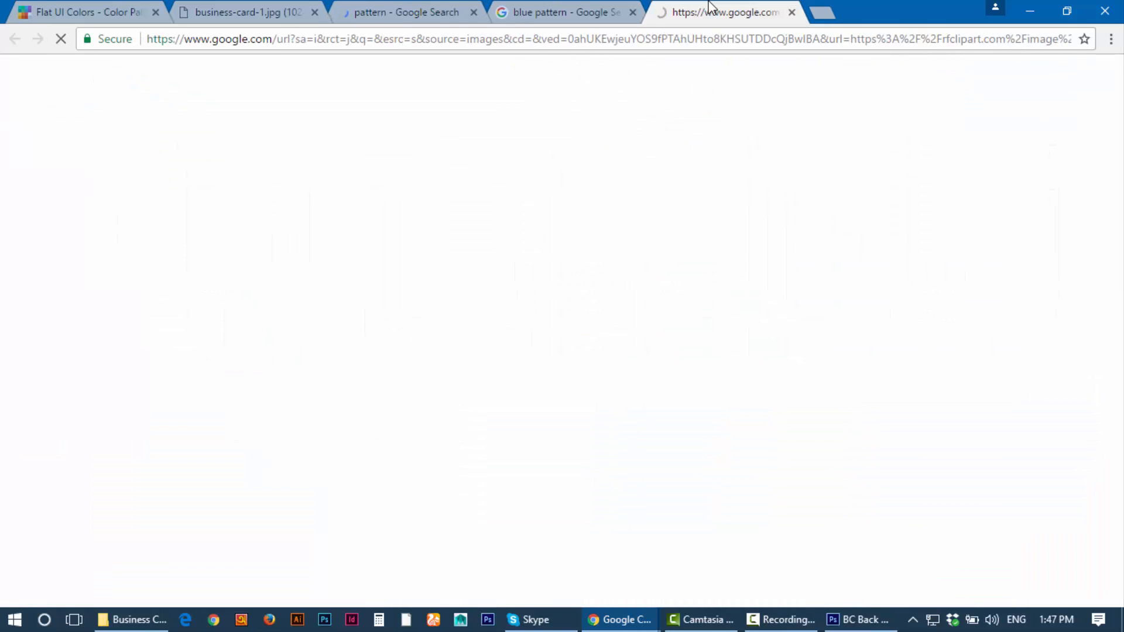
middle_click(710, 5)
Step: Open full-size versions of a blue hexagon wallpaper and a plain blue texture
scroll(545, 311, "down", 3)
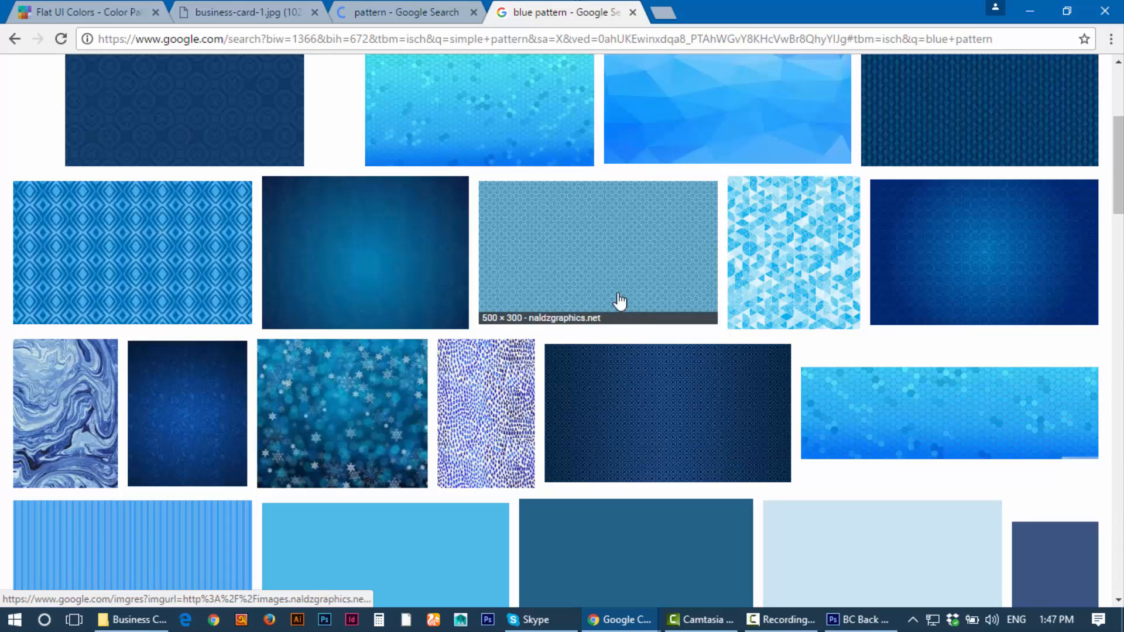
scroll(823, 251, "up", 2)
scroll(647, 333, "down", 4)
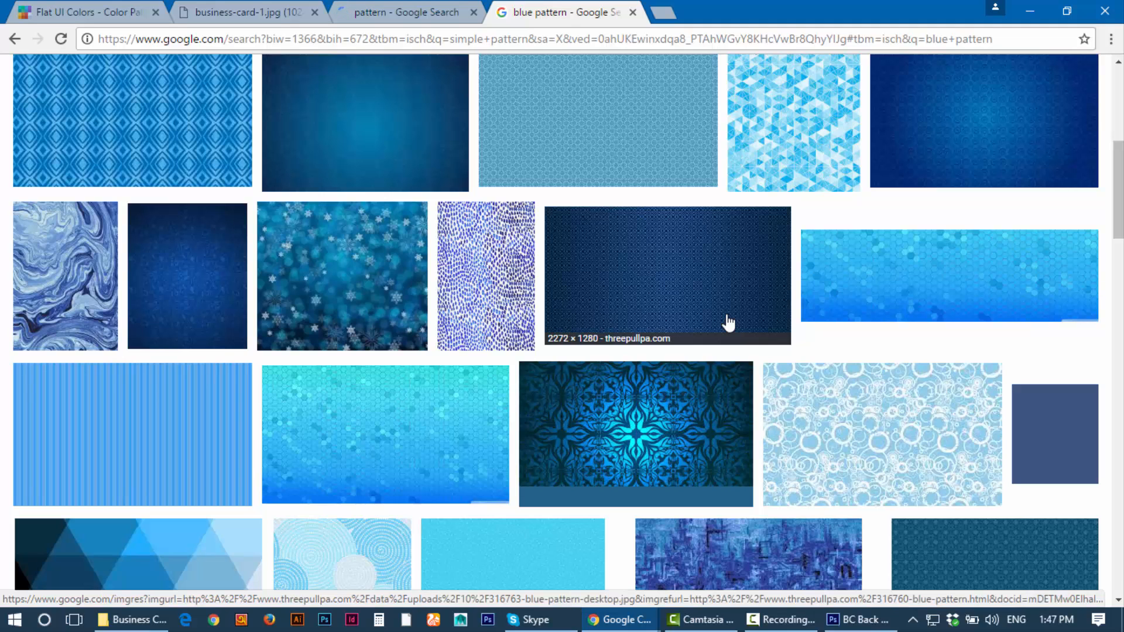
scroll(752, 345, "down", 1)
scroll(751, 345, "down", 3)
scroll(753, 337, "up", 3)
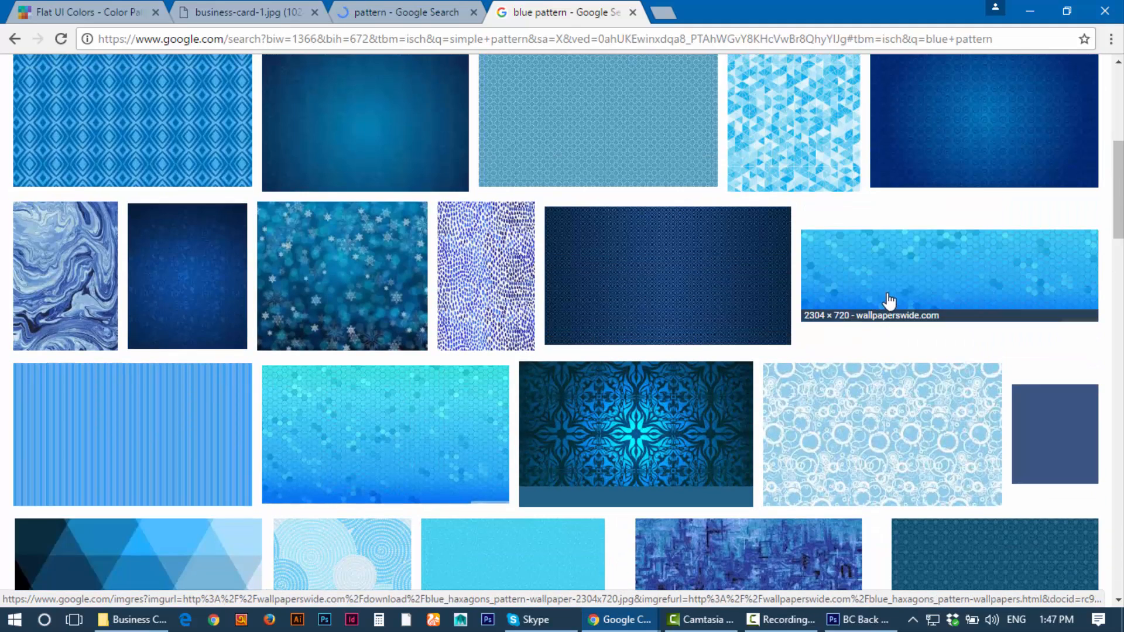
left_click(974, 274)
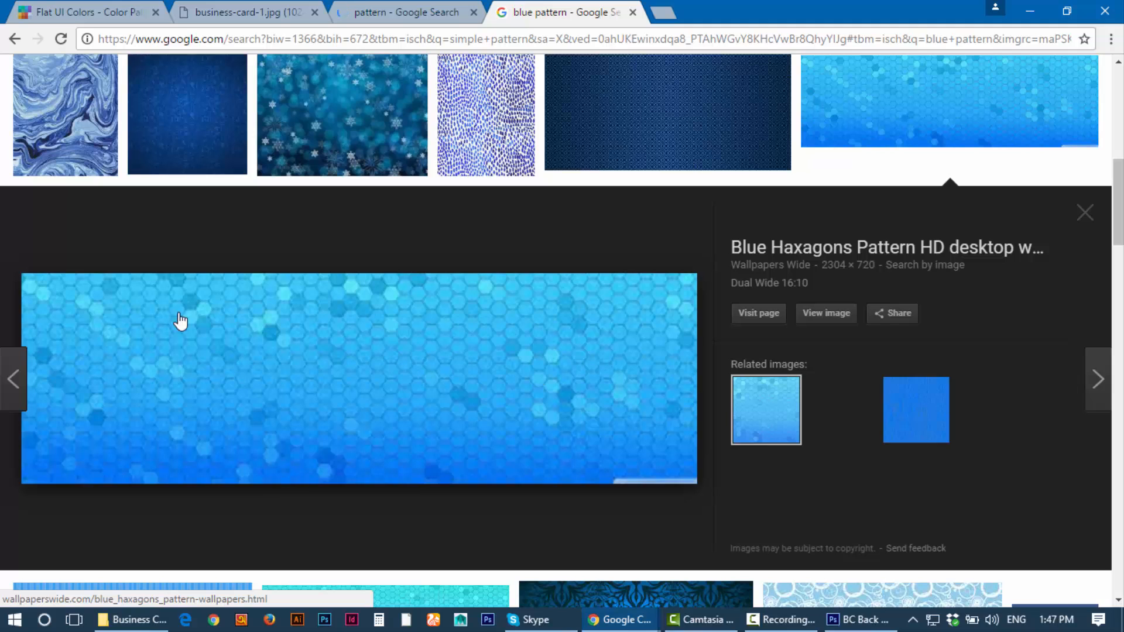
left_click(839, 318)
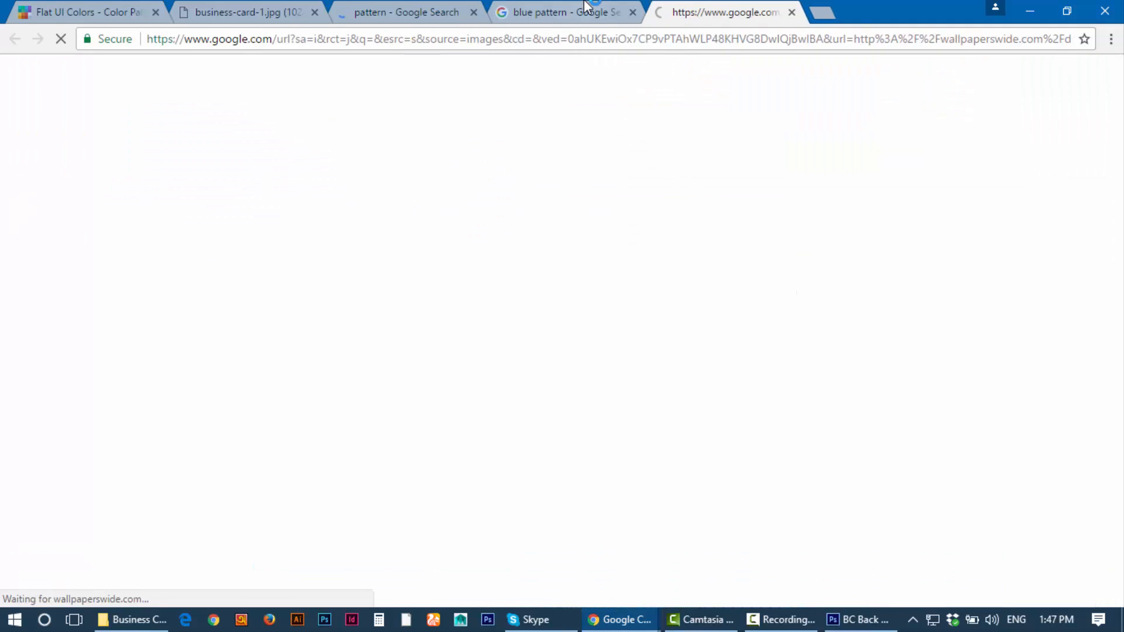
left_click(585, 7)
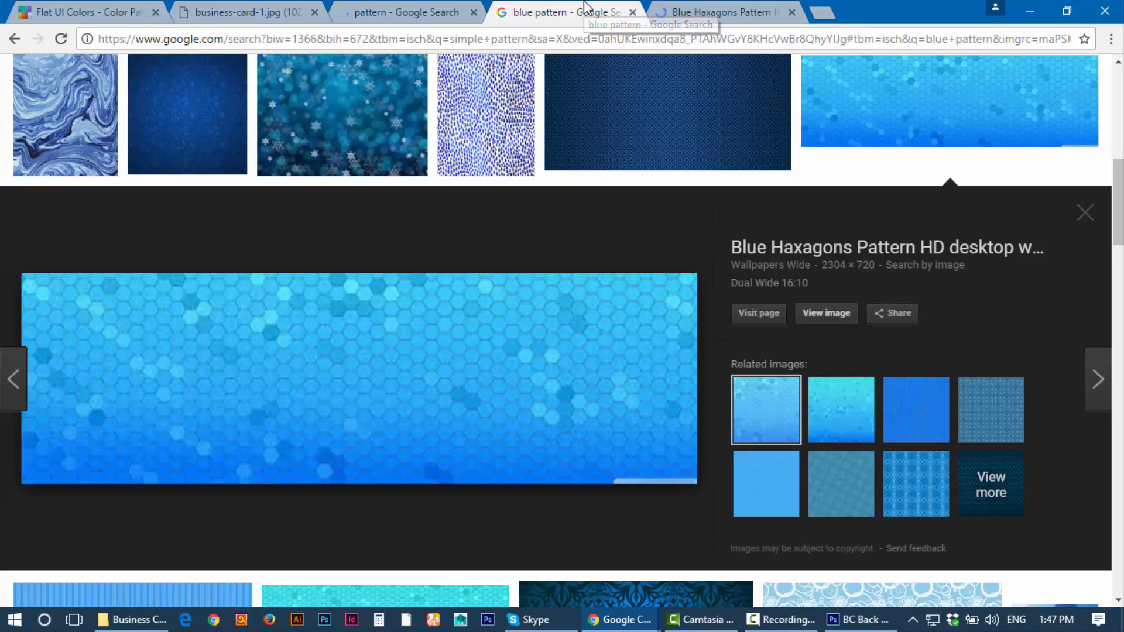
left_click(905, 411)
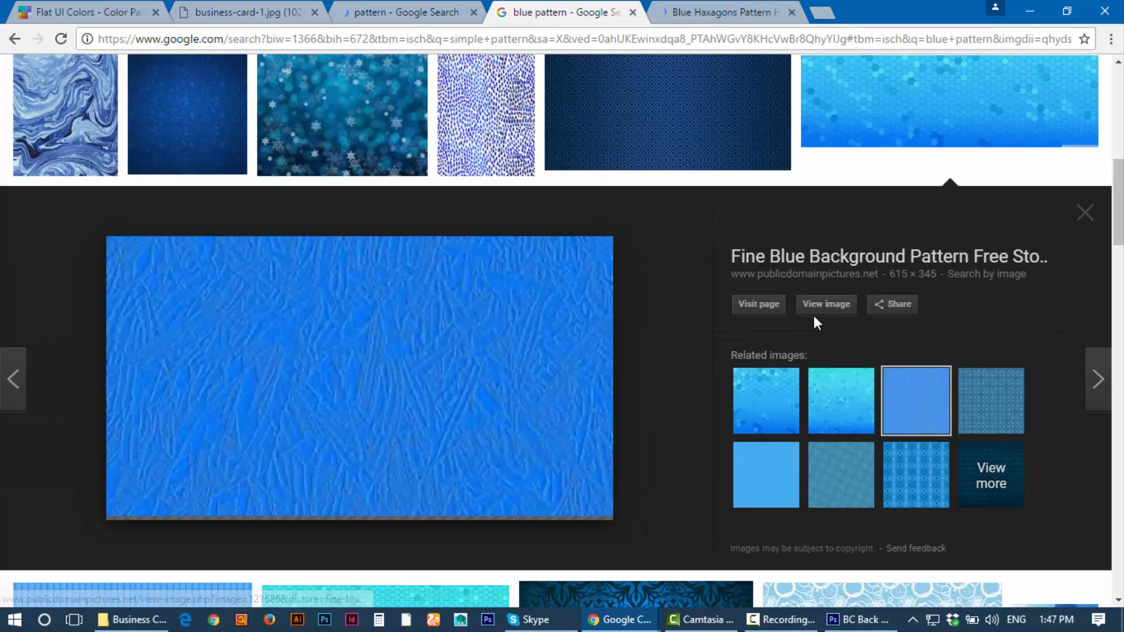
left_click(828, 306)
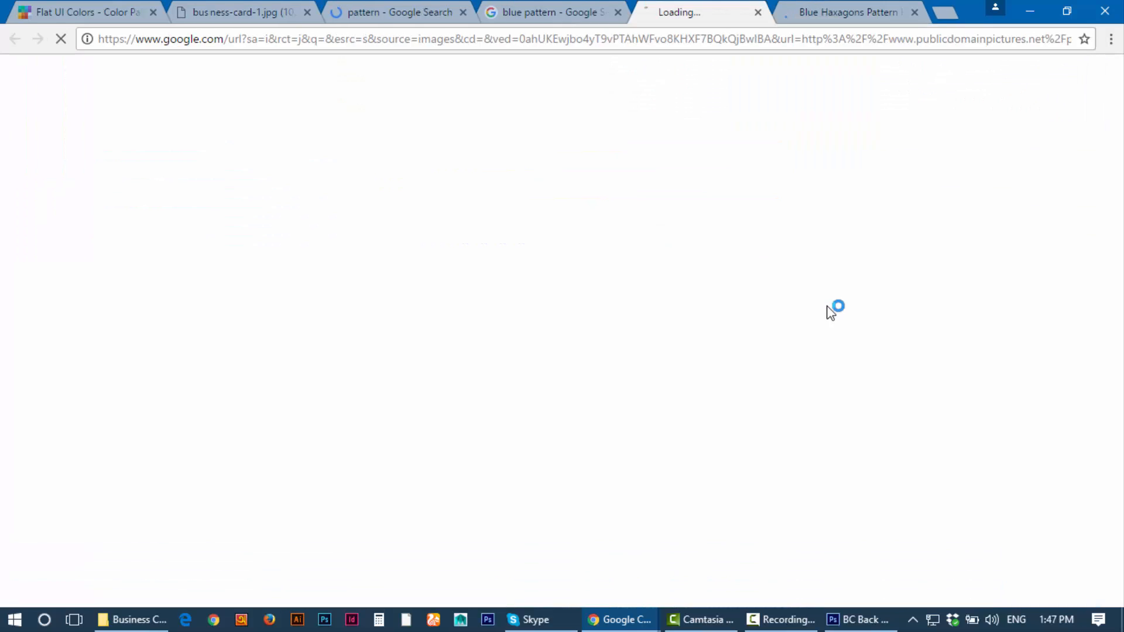
Step: Copy the loaded fine-blue-background-pattern.jpg image
left_click(843, 8)
left_click(698, 8)
left_click(527, 11)
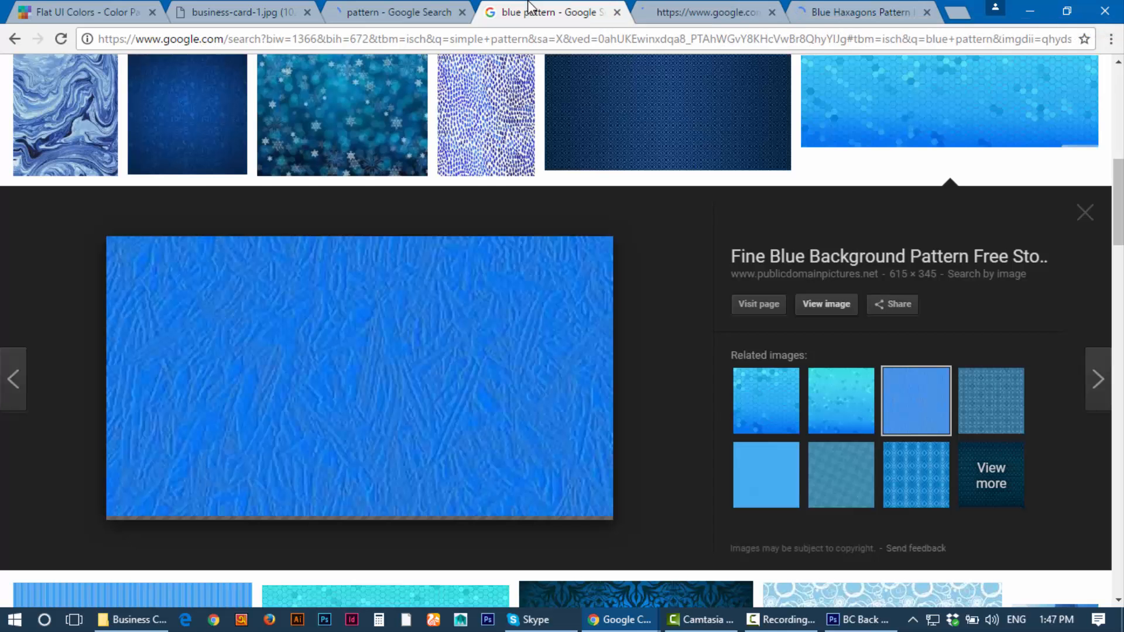
left_click(410, 11)
left_click(527, 9)
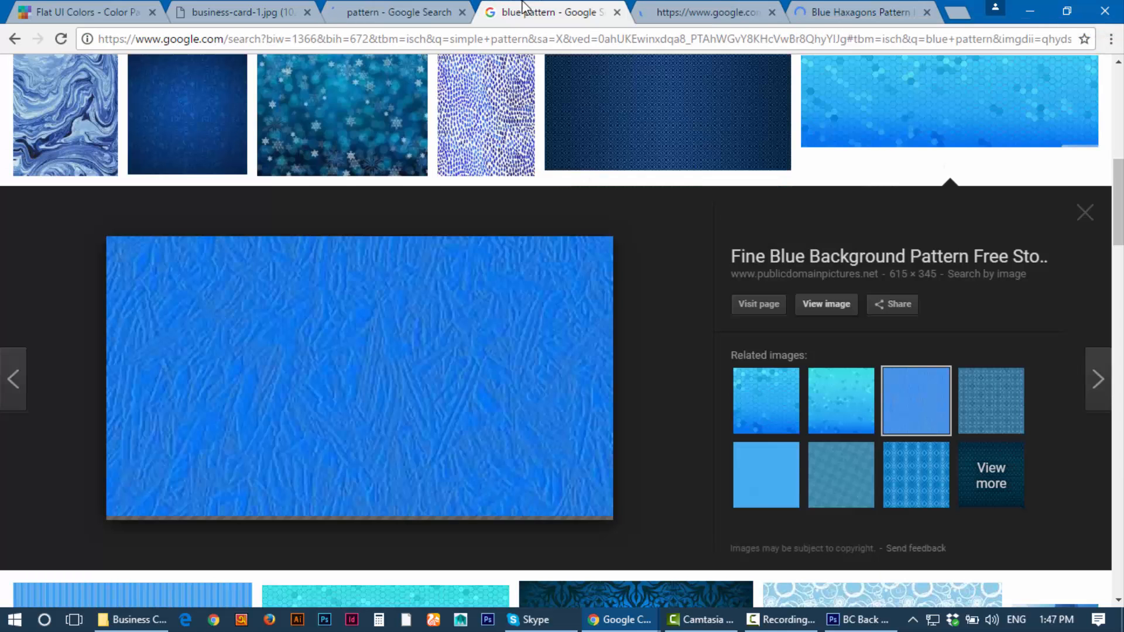
left_click(707, 9)
left_click(825, 7)
left_click(724, 8)
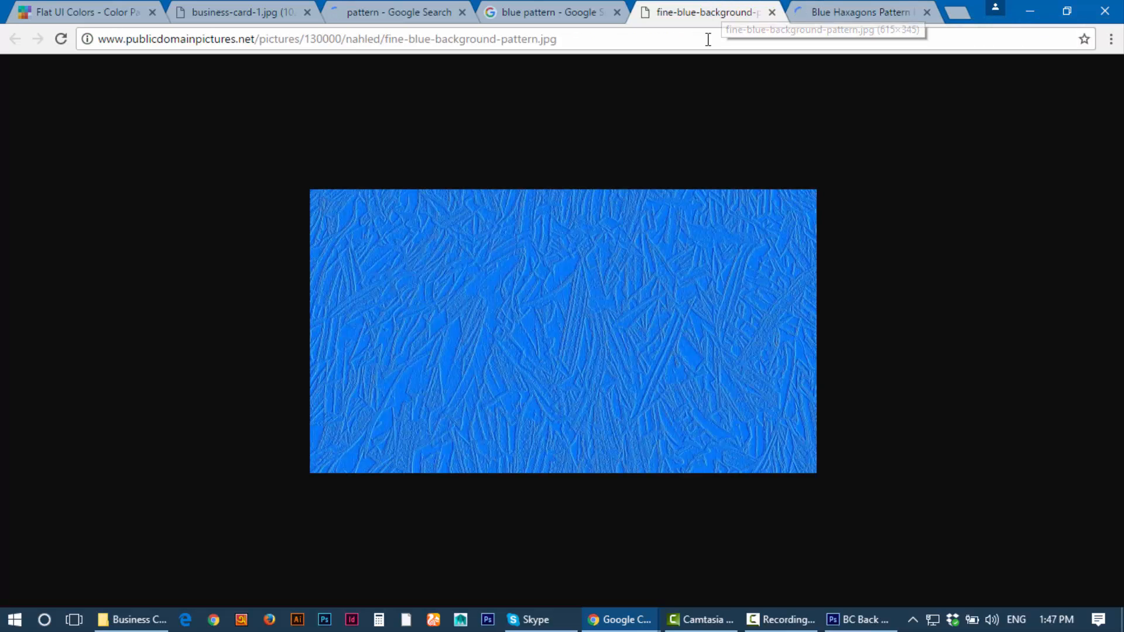
right_click(497, 275)
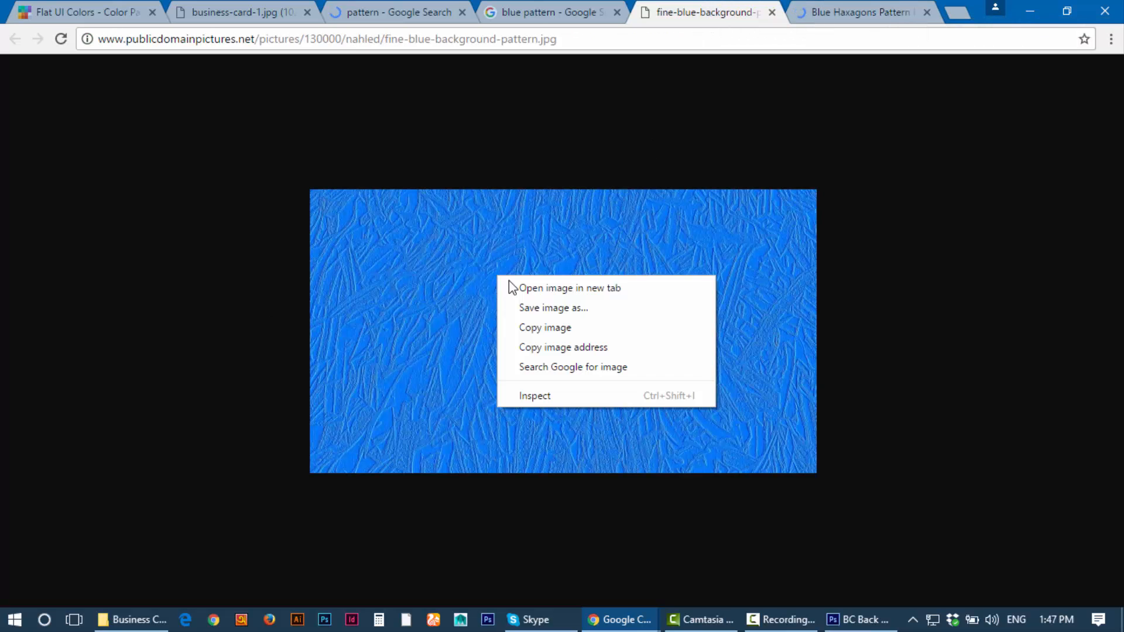
left_click(541, 328)
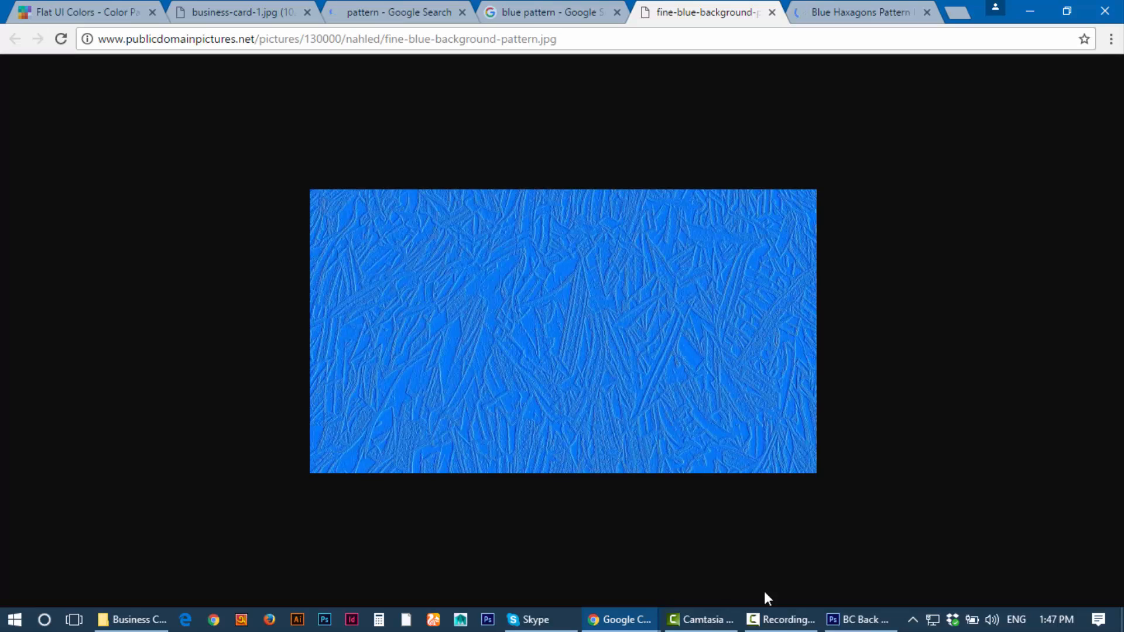
Step: Delete the old light-strip image layer in the business card document
left_click(858, 619)
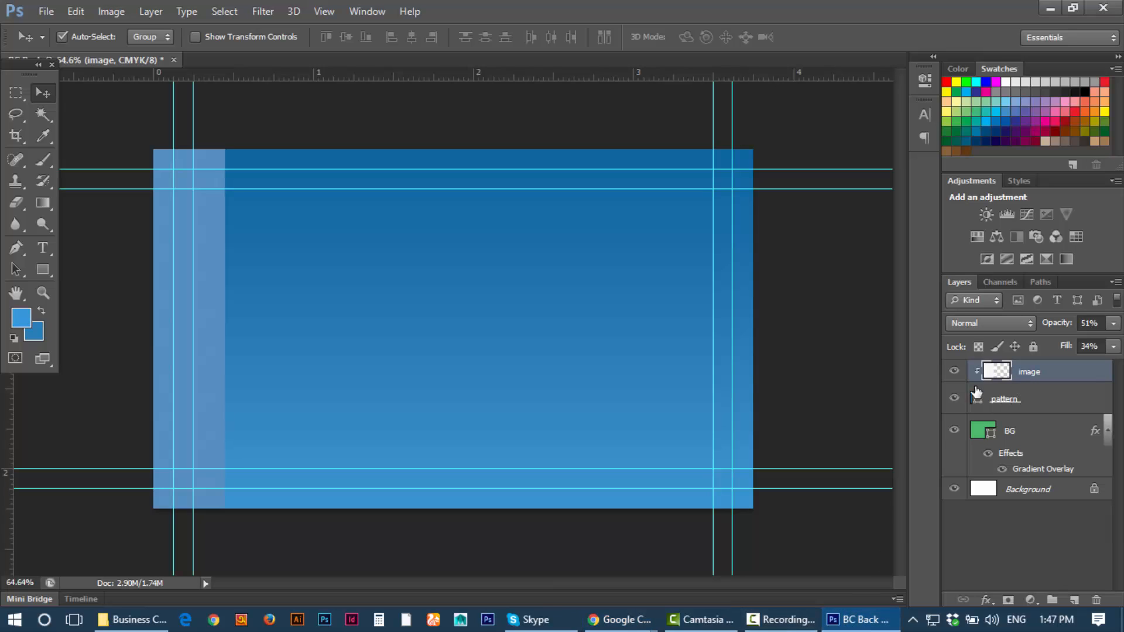
left_click(1007, 403)
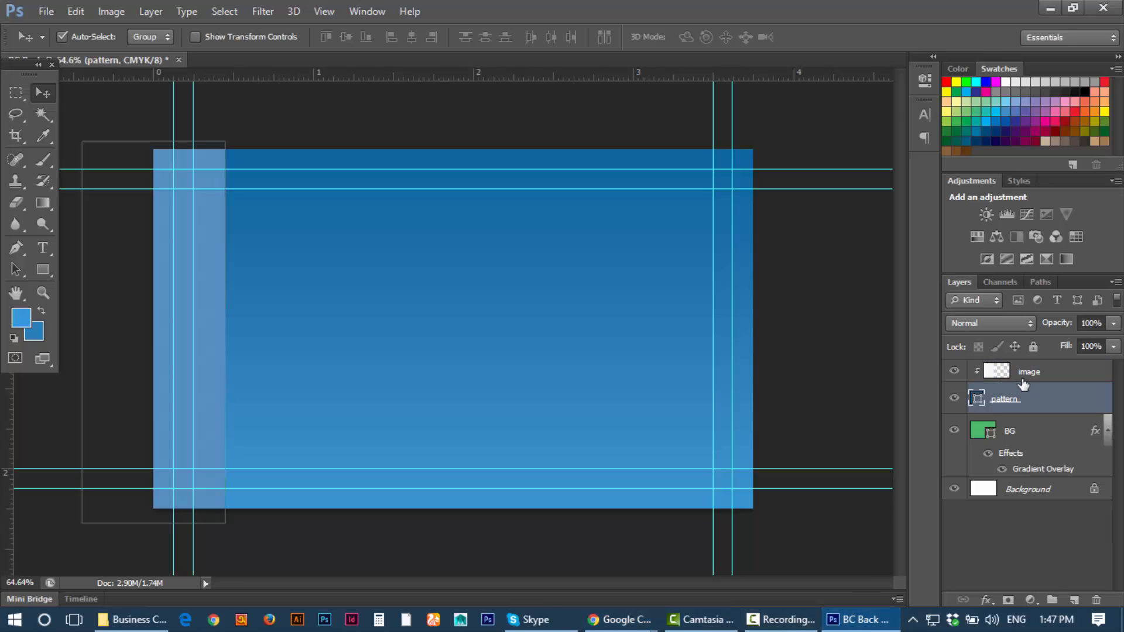
left_click(1022, 380)
key("Delete")
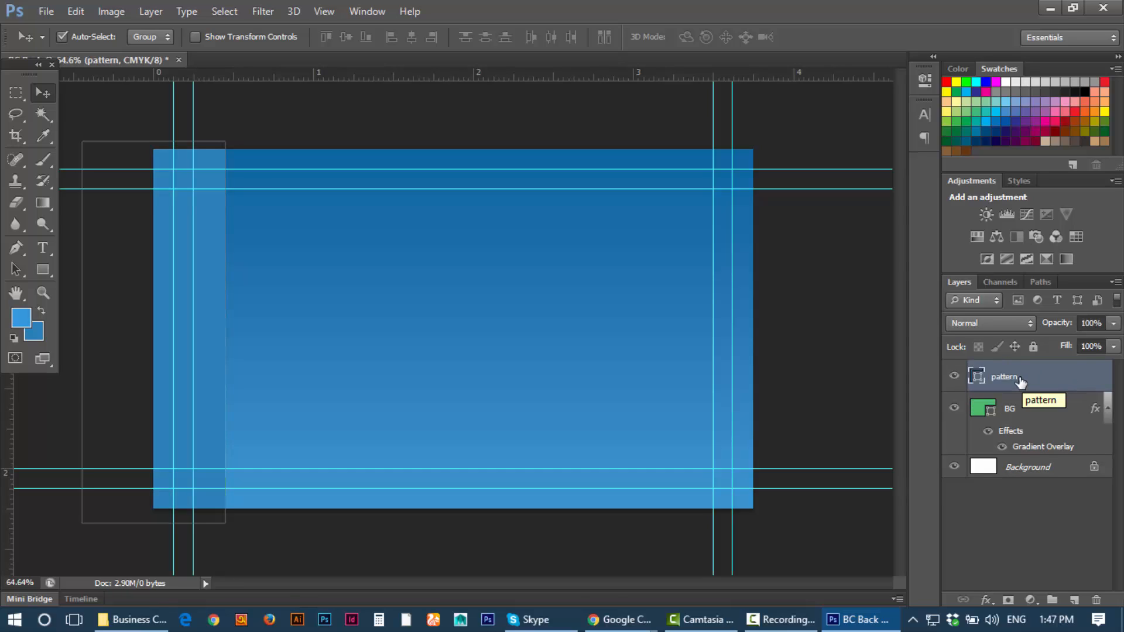
Step: Paste the blue texture onto a new 'image' layer at the top-left guide corner
left_click(1073, 599)
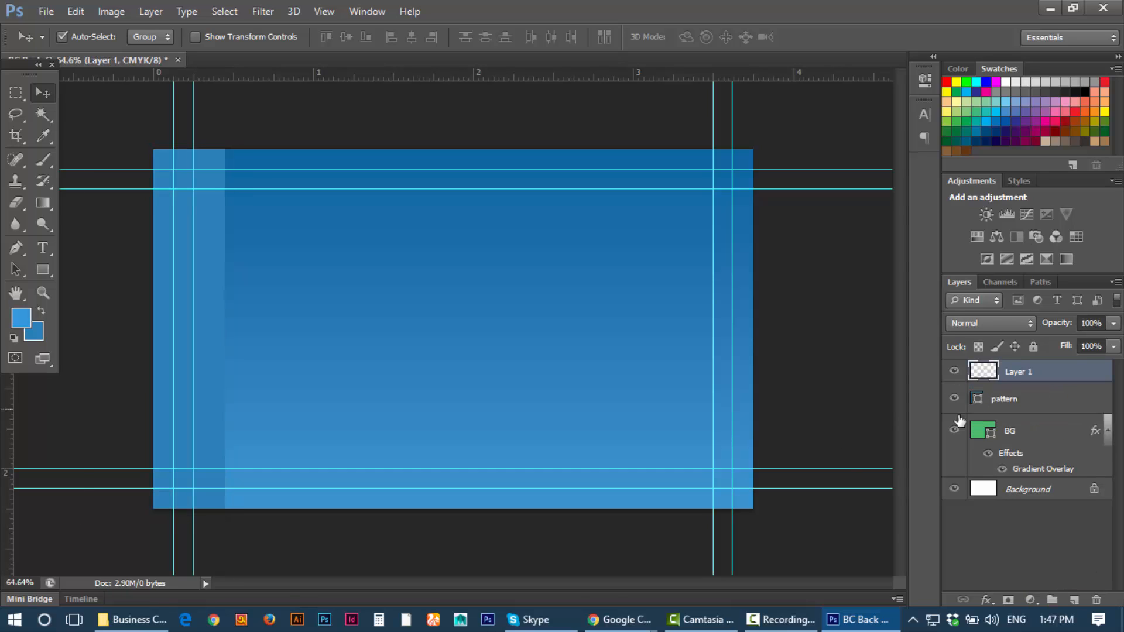
double_click(1022, 372)
key("BackSpace")
key("Return")
key("ctrl+v")
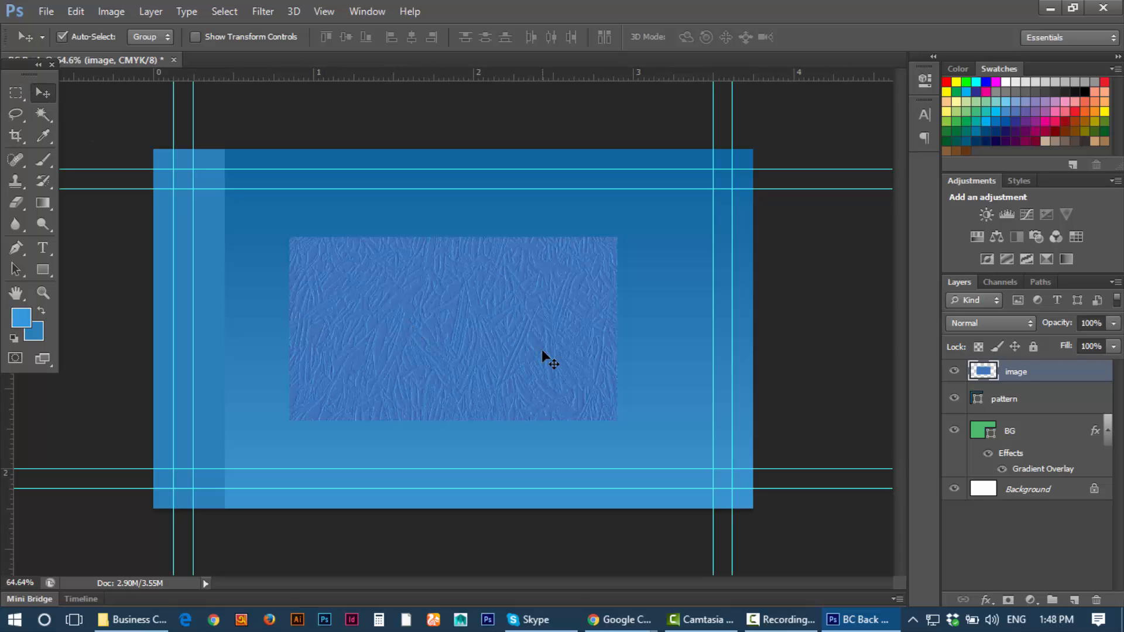
left_click_drag(541, 355, 424, 306)
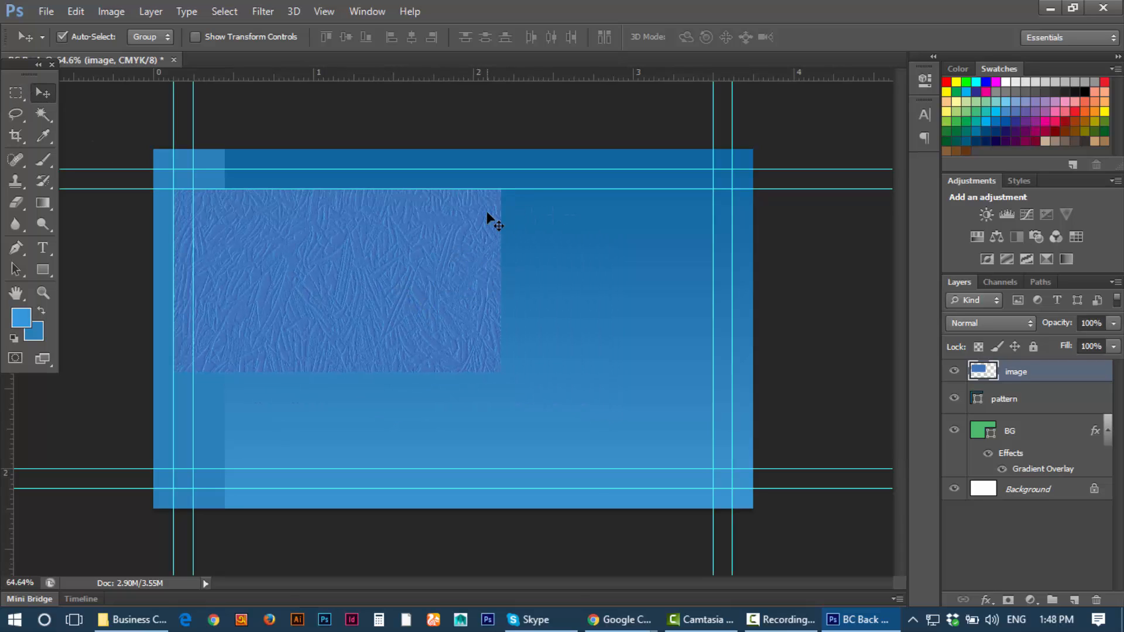
Step: Rotate the texture 90°, shift it over the left edge and scale it to 120%
key("ctrl+t")
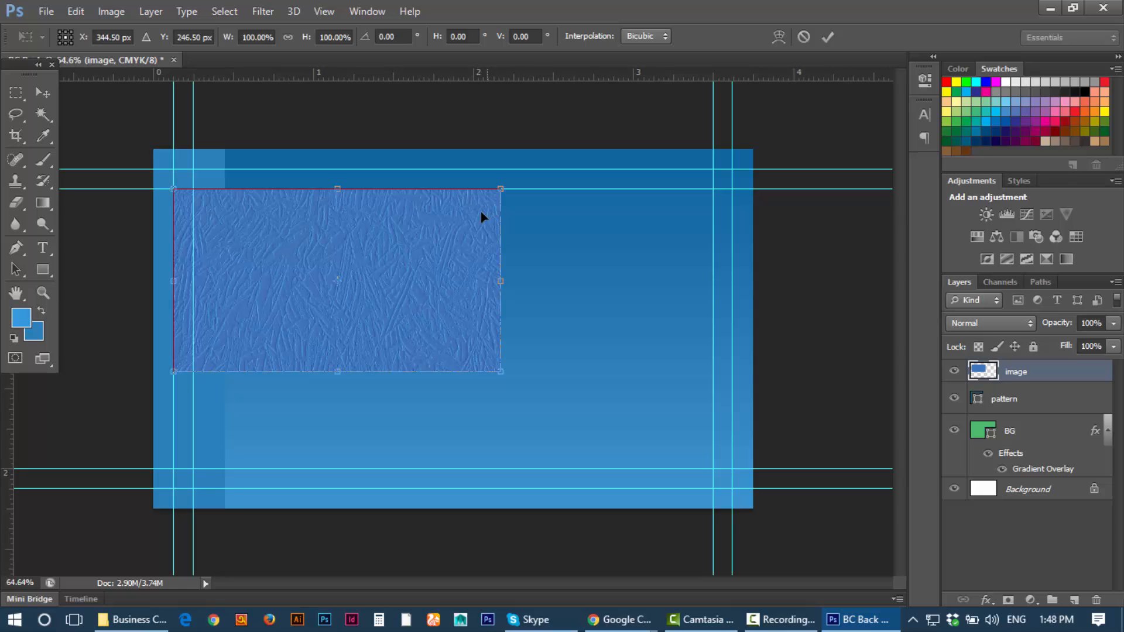
left_click_drag(529, 218, 421, 432)
left_click_drag(366, 363, 234, 382)
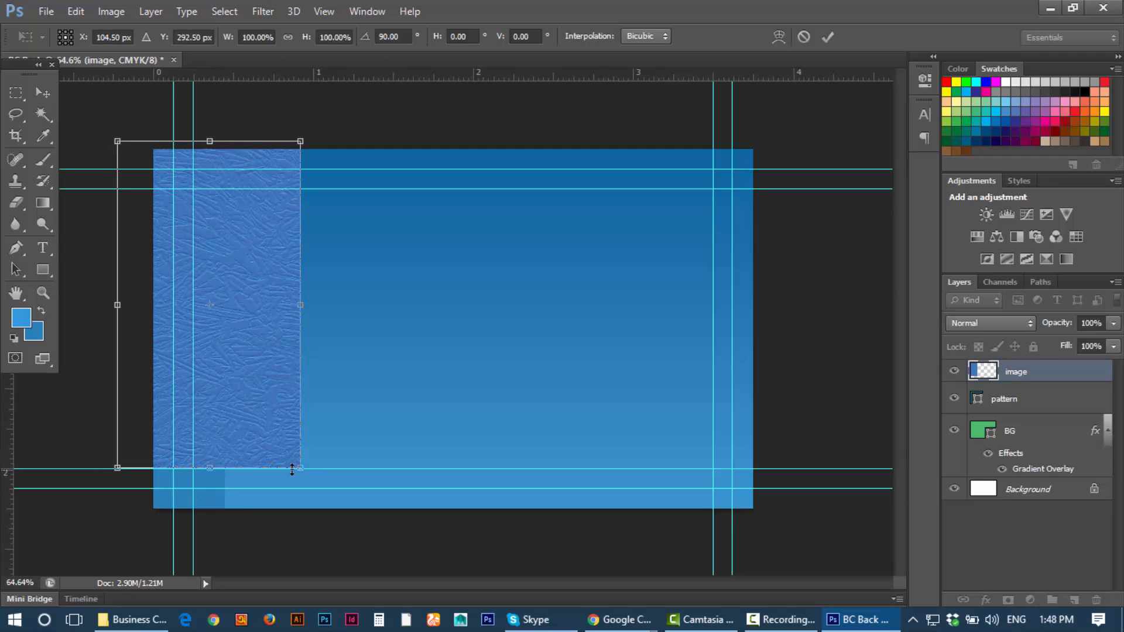
left_click_drag(304, 473, 339, 534)
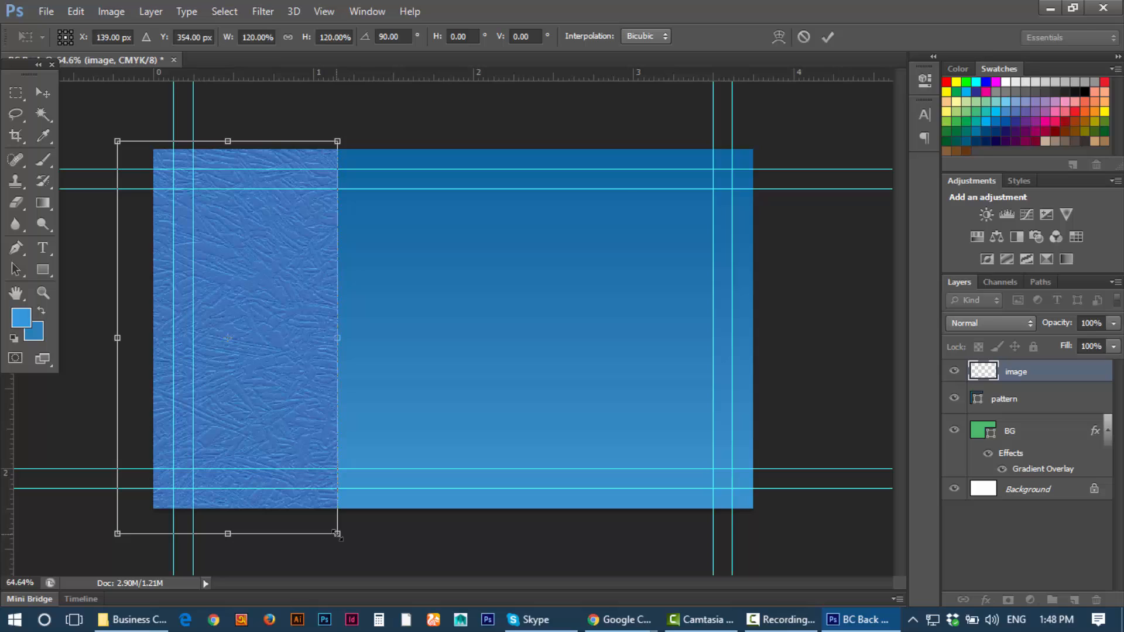
left_click(826, 38)
Step: Clip the blue texture layer to the pattern layer and set its opacity to 34%
right_click(1038, 378)
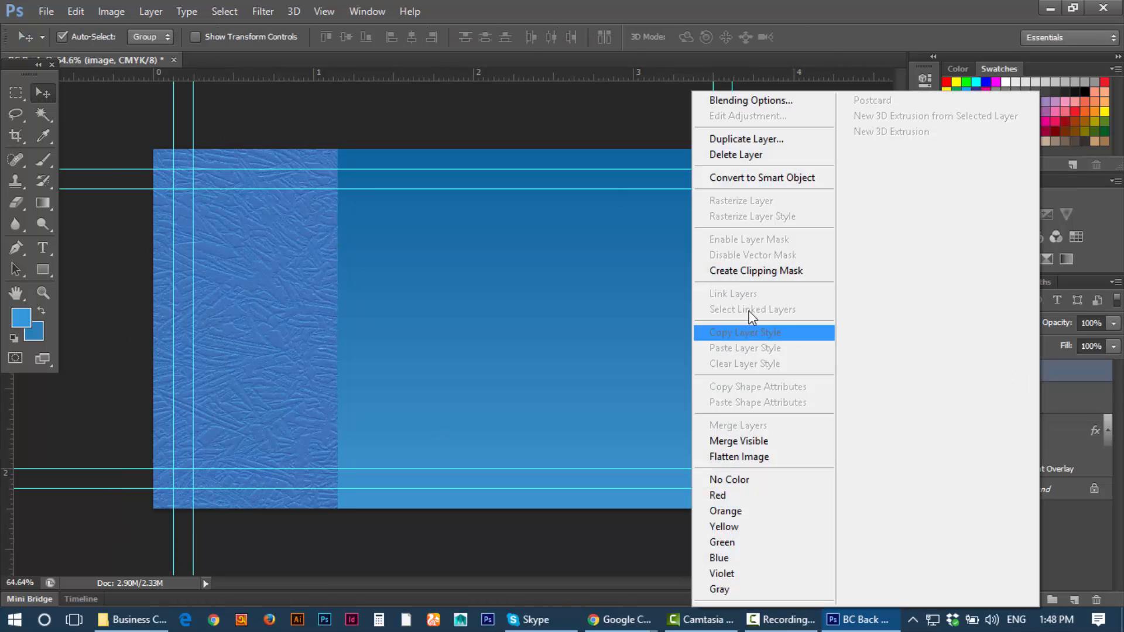
left_click(749, 271)
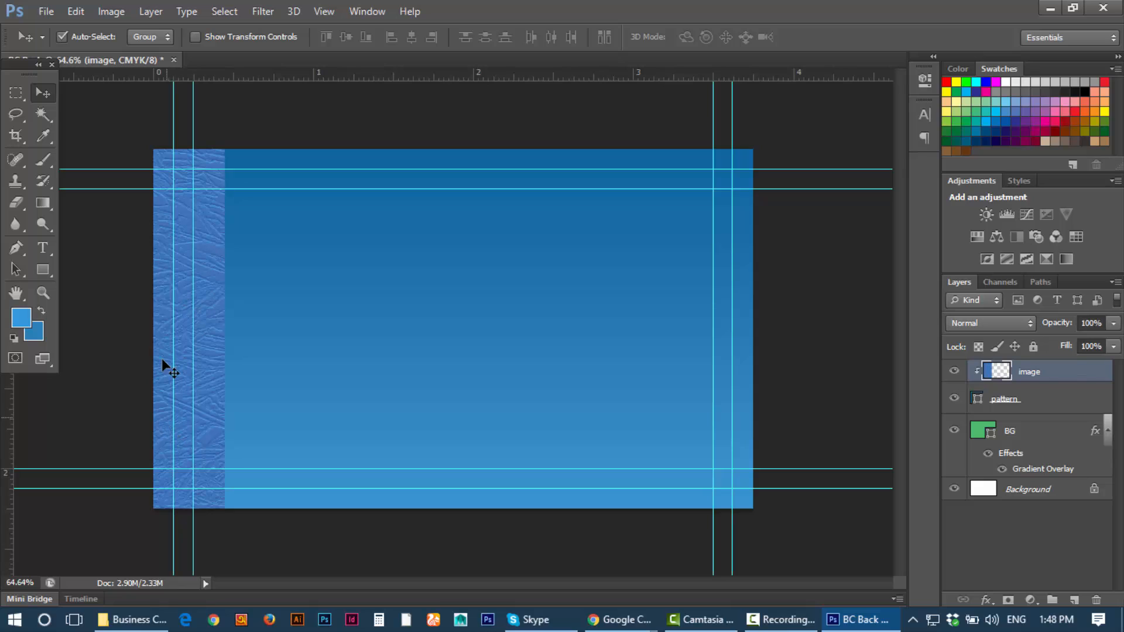
left_click(1110, 324)
left_click(1056, 342)
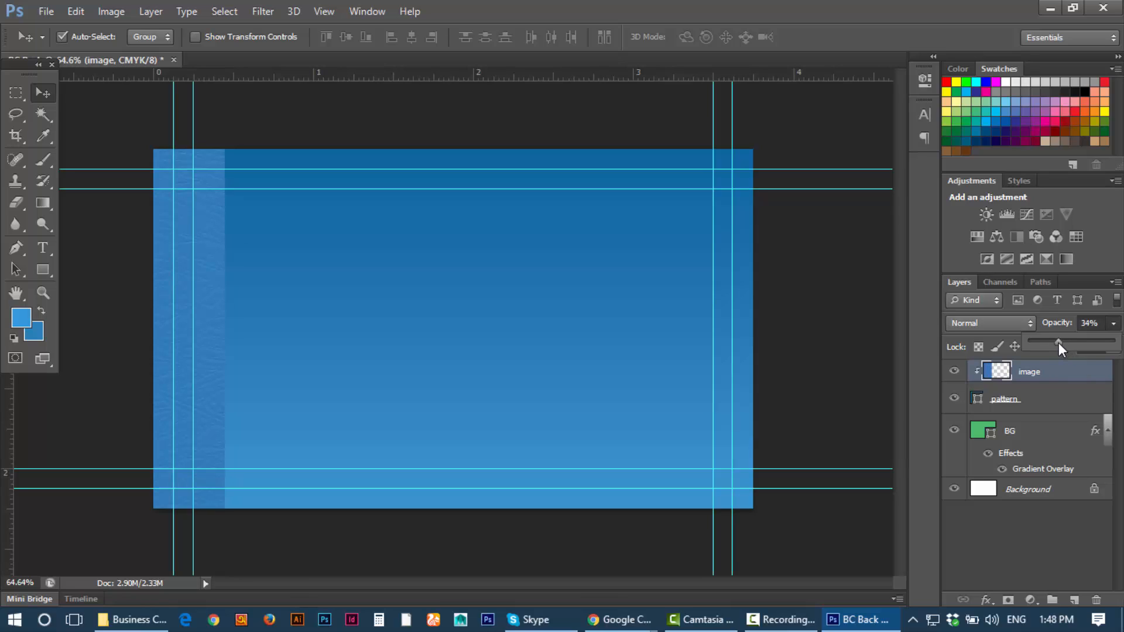
scroll(559, 343, "up", 4)
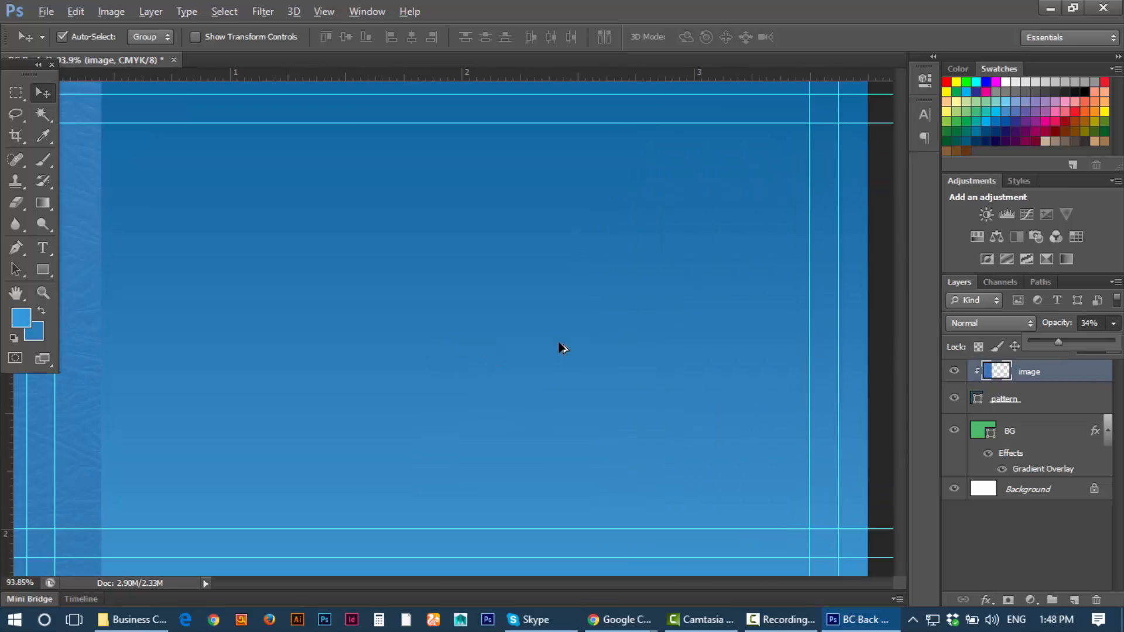
scroll(559, 343, "down", 5)
scroll(558, 342, "up", 5)
scroll(559, 342, "down", 4)
scroll(559, 342, "up", 4)
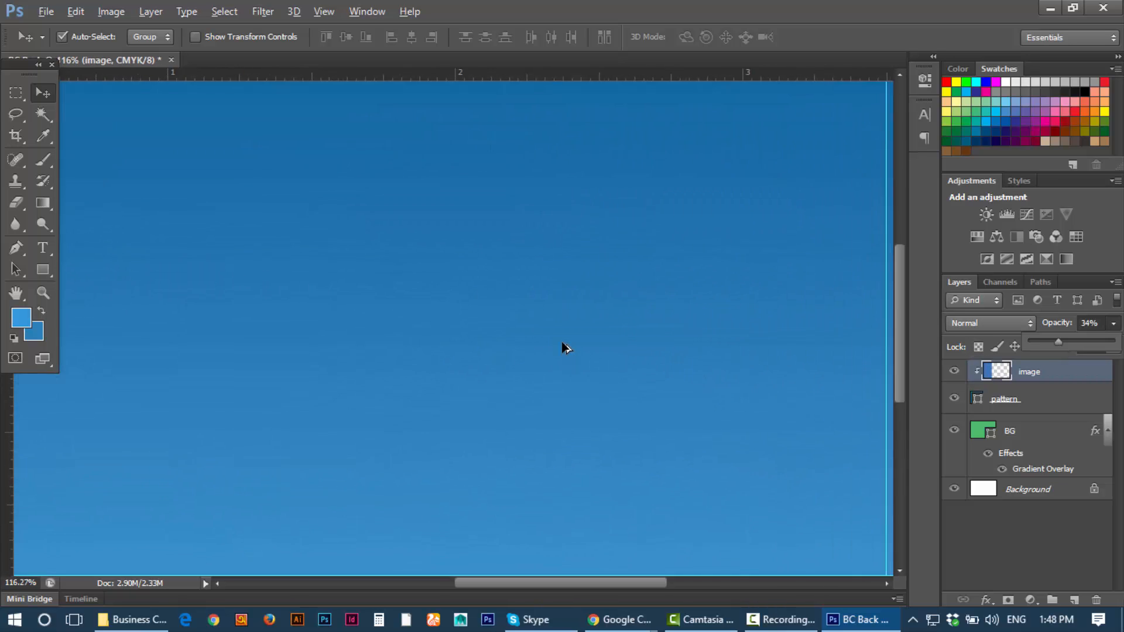
scroll(565, 348, "down", 4)
scroll(523, 297, "down", 2)
scroll(525, 297, "up", 3)
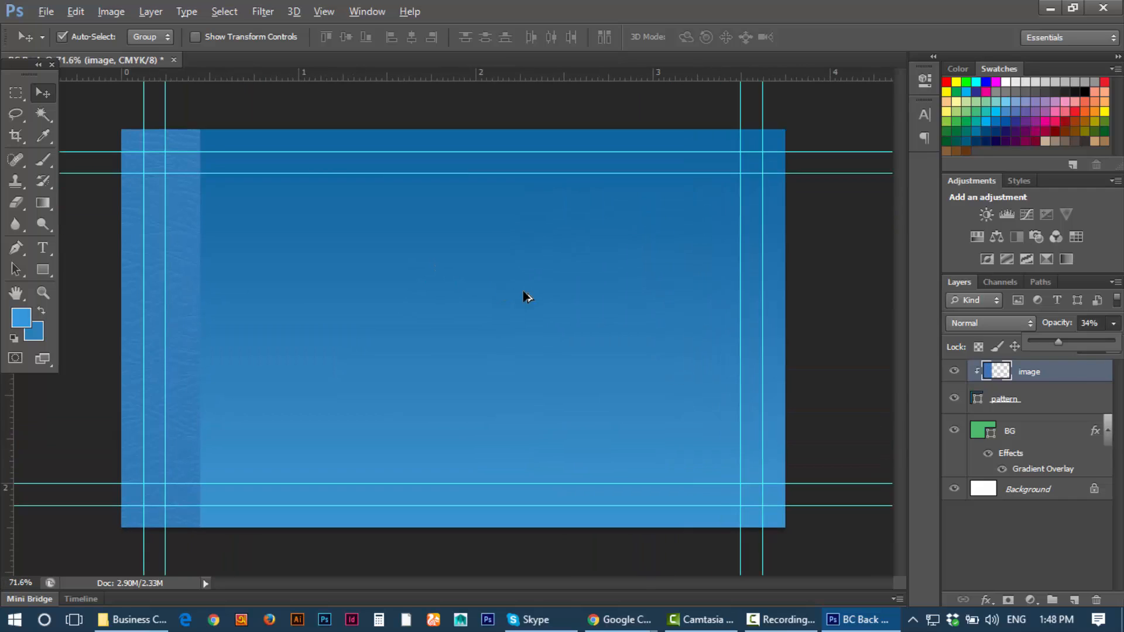
key("alt")
Step: Add a new layer above the image layer and name it 'Logo'
left_click(1054, 495)
left_click(1064, 379)
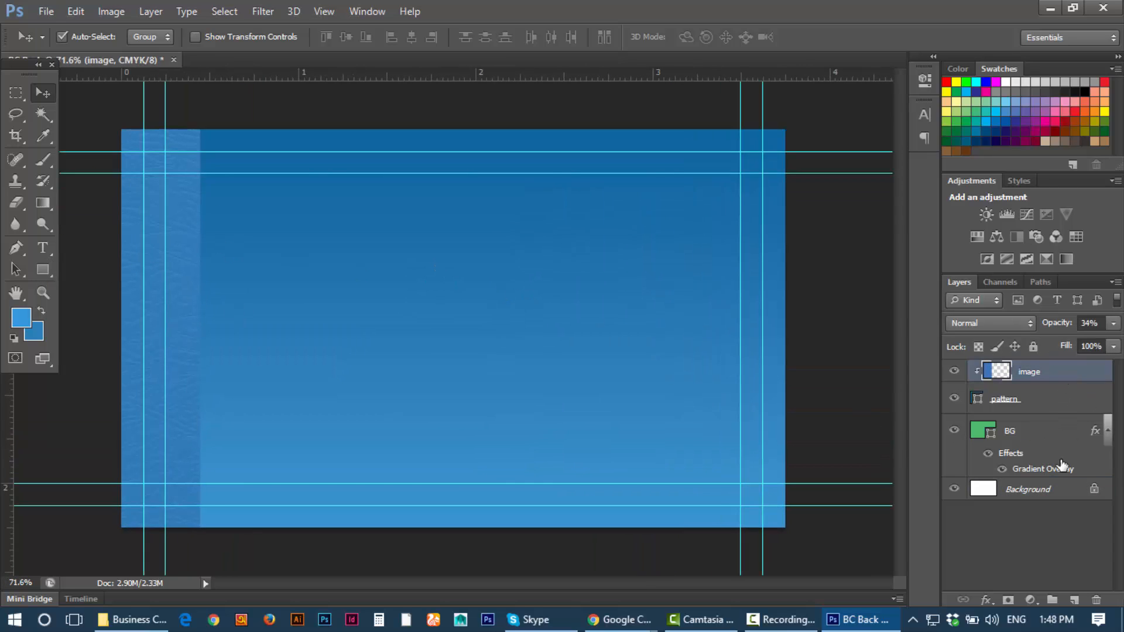
left_click(1075, 600)
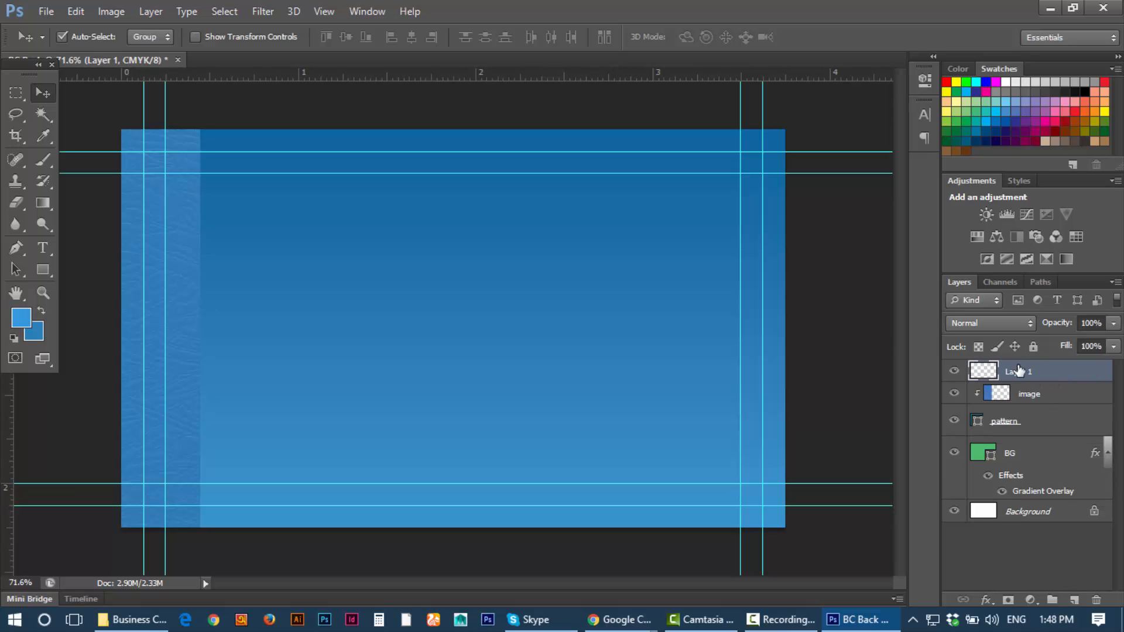
double_click(1019, 373)
type("Logo")
left_click(1053, 405)
left_click(1052, 371)
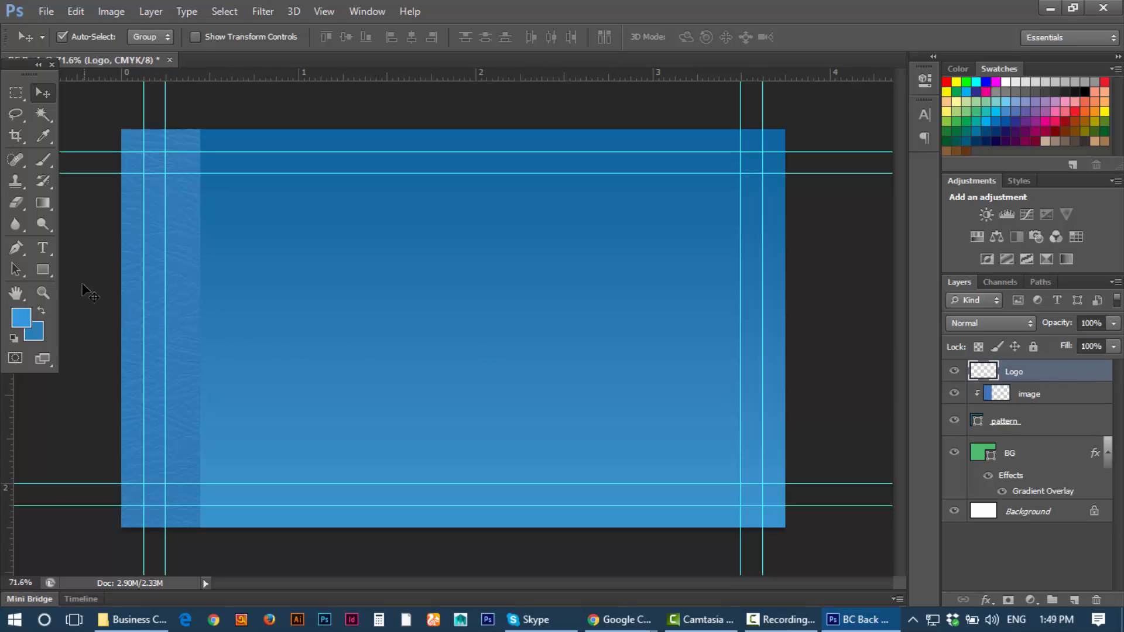
Step: Pick the campfire preset from Custom Shapes and draw it in the card's upper left
left_click(47, 271)
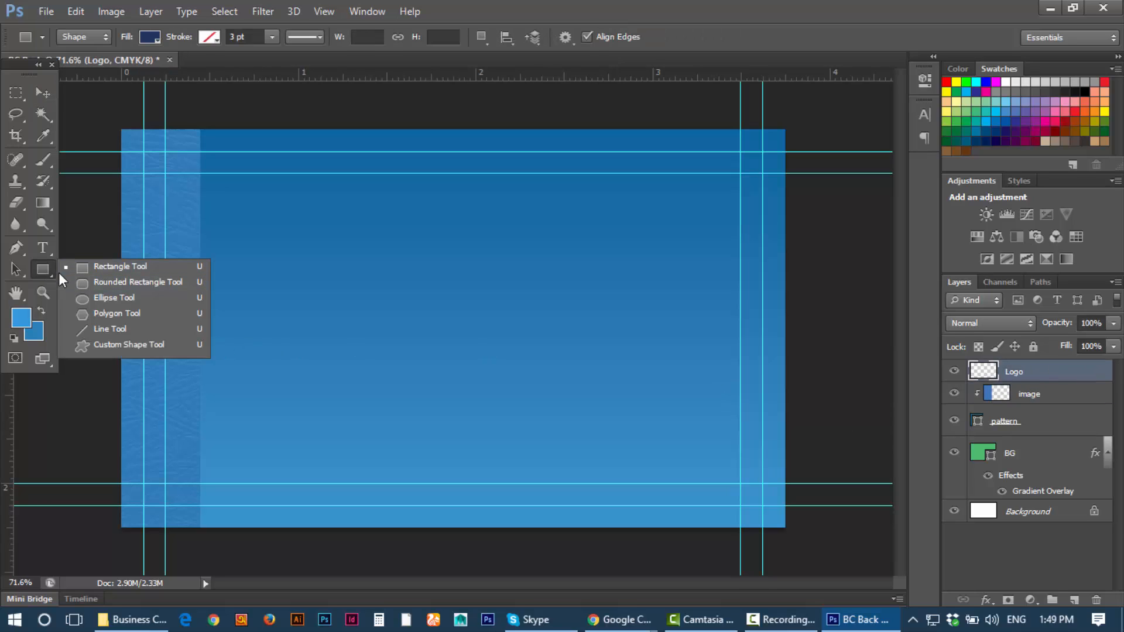
left_click(129, 343)
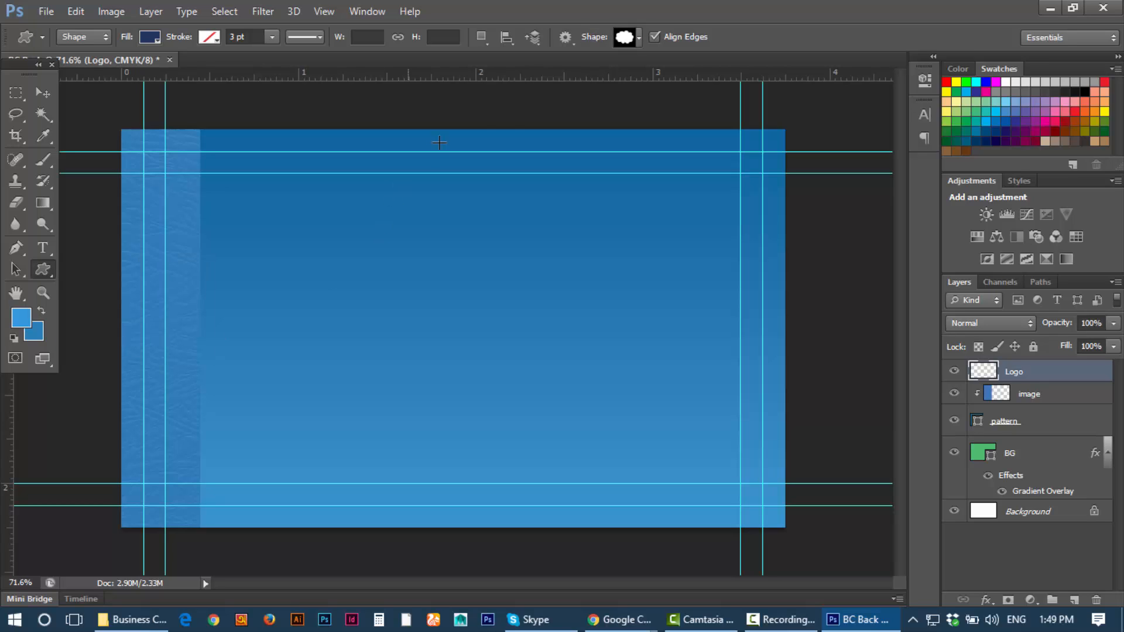
left_click(640, 36)
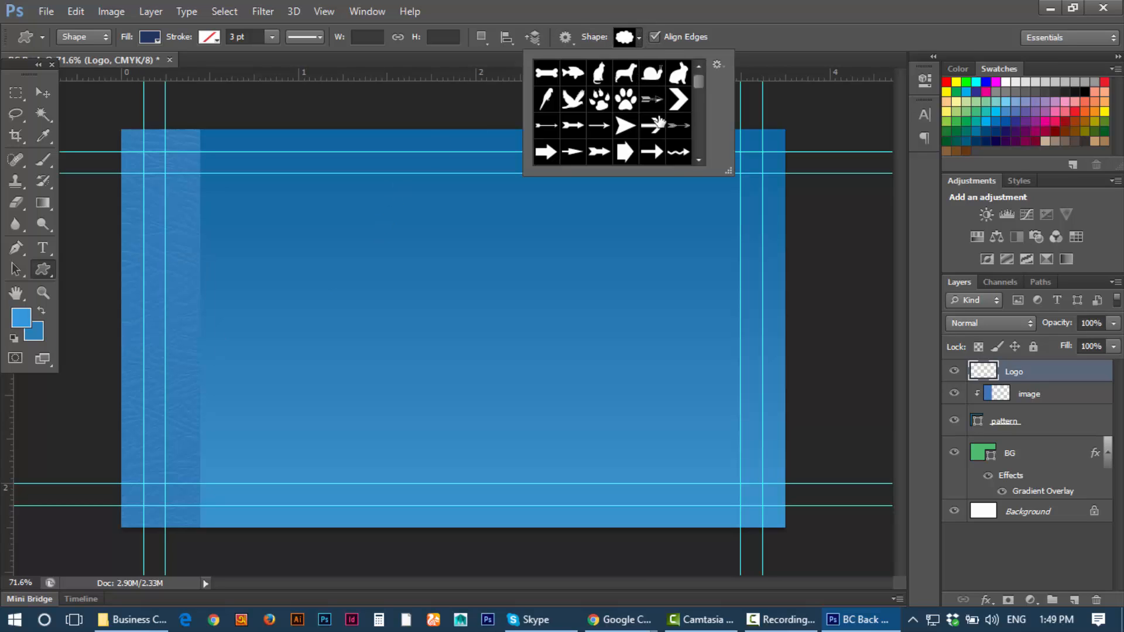
scroll(674, 117, "down", 3)
scroll(687, 118, "down", 3)
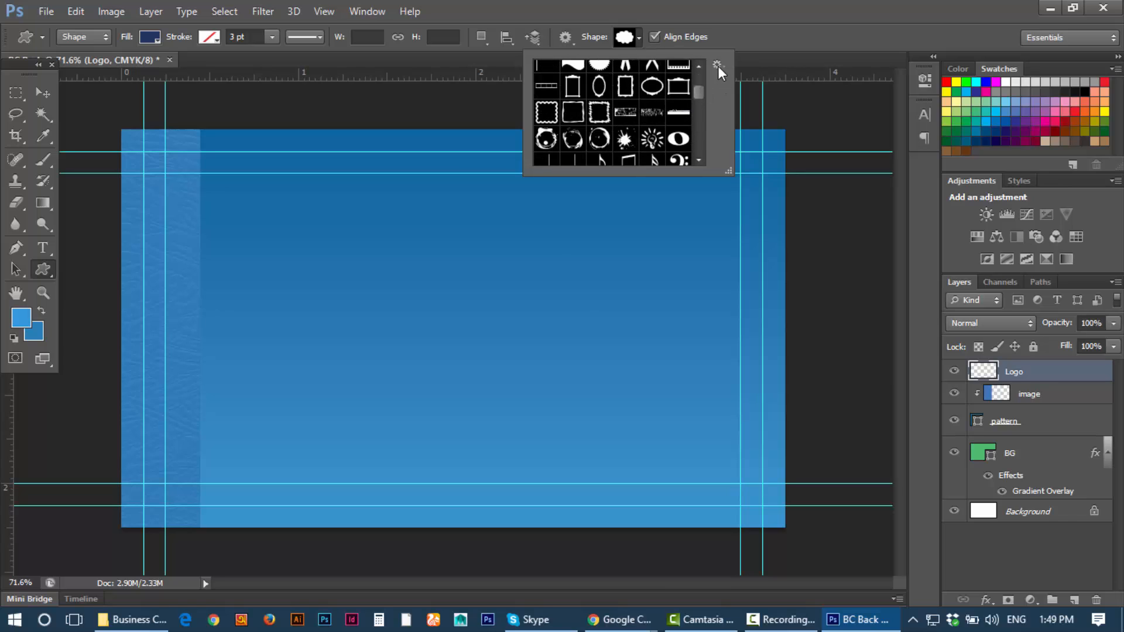
scroll(698, 88, "down", 6)
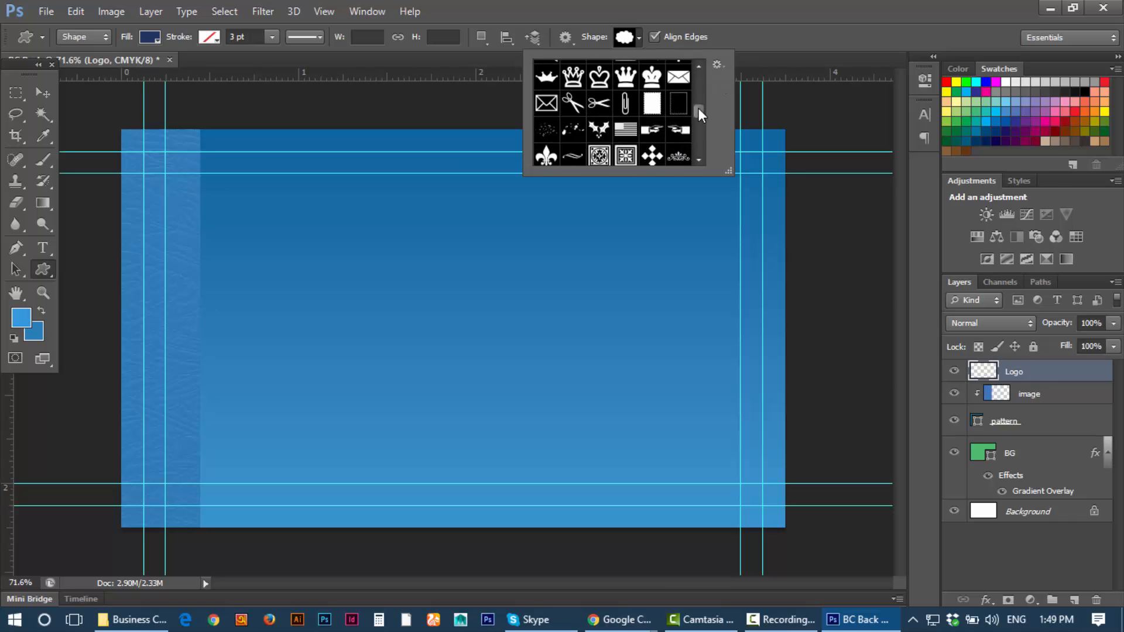
scroll(704, 100, "down", 8)
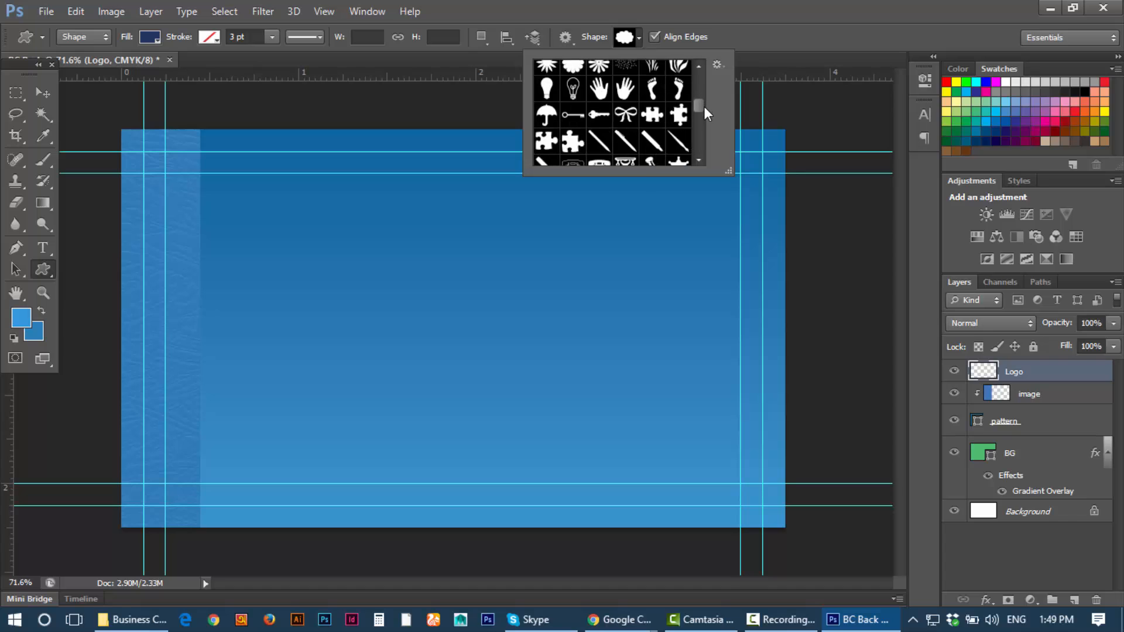
scroll(704, 114, "down", 4)
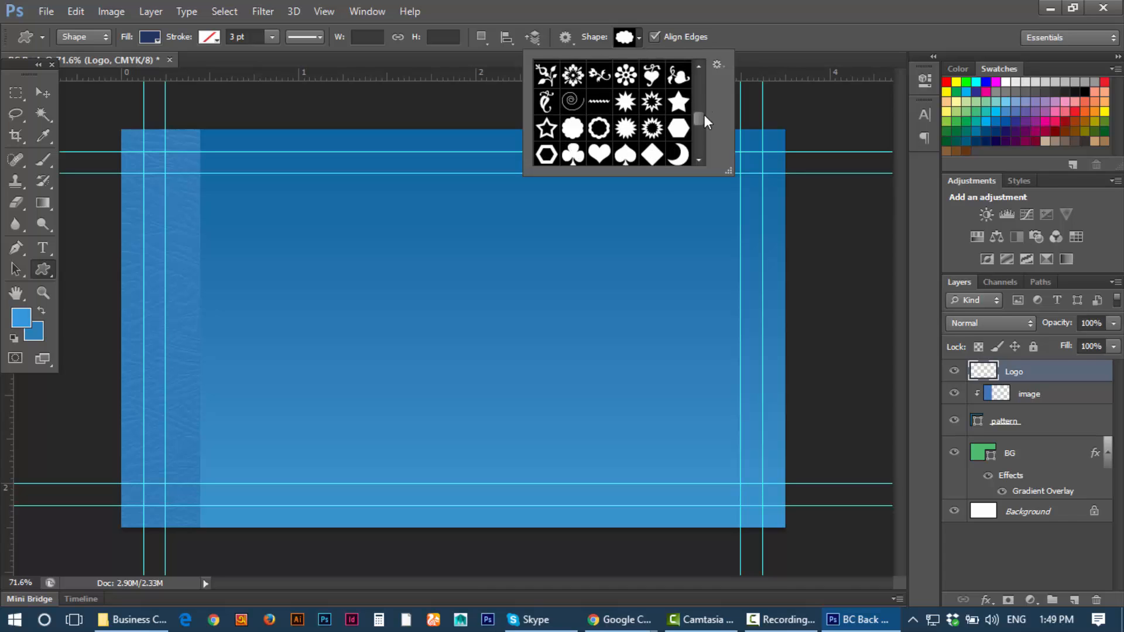
scroll(704, 114, "down", 6)
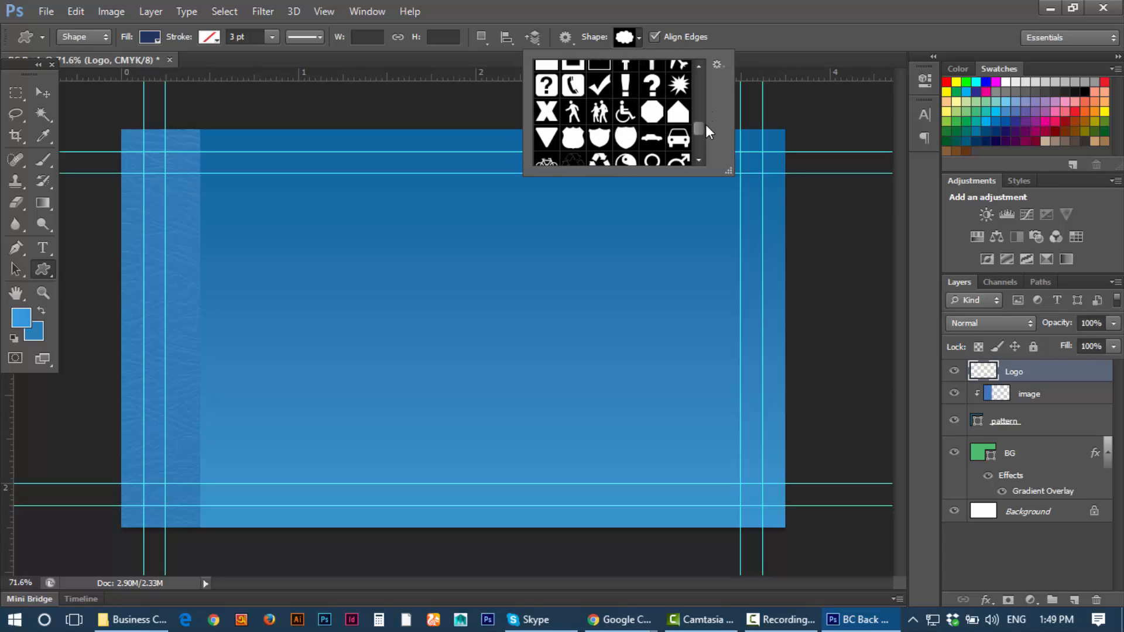
scroll(706, 125, "down", 1)
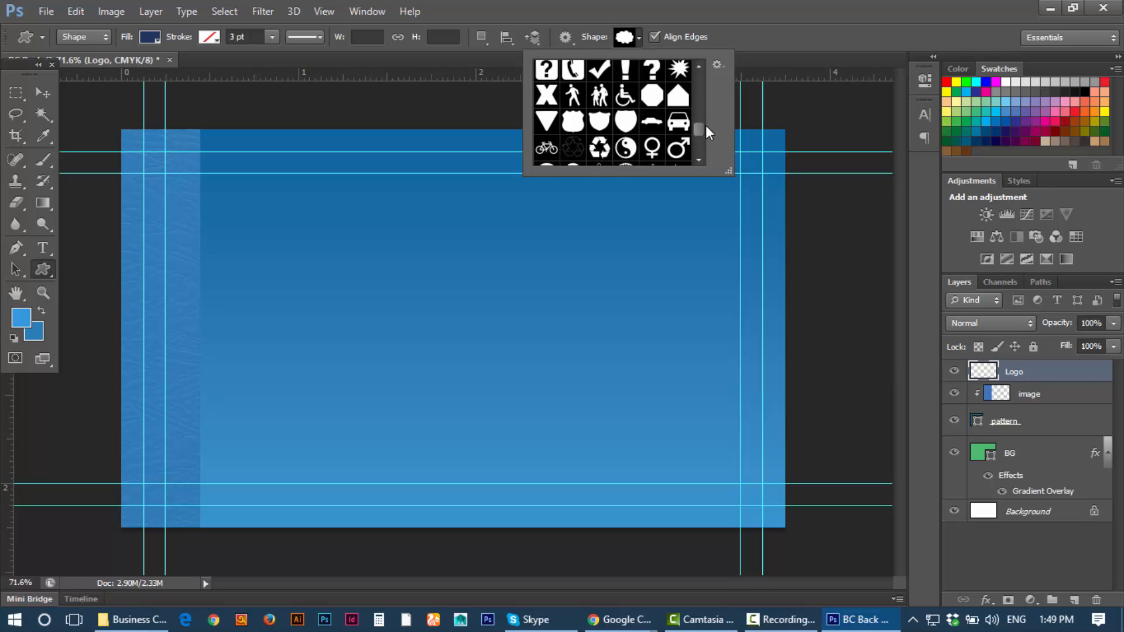
scroll(707, 132, "down", 1)
scroll(706, 126, "down", 2)
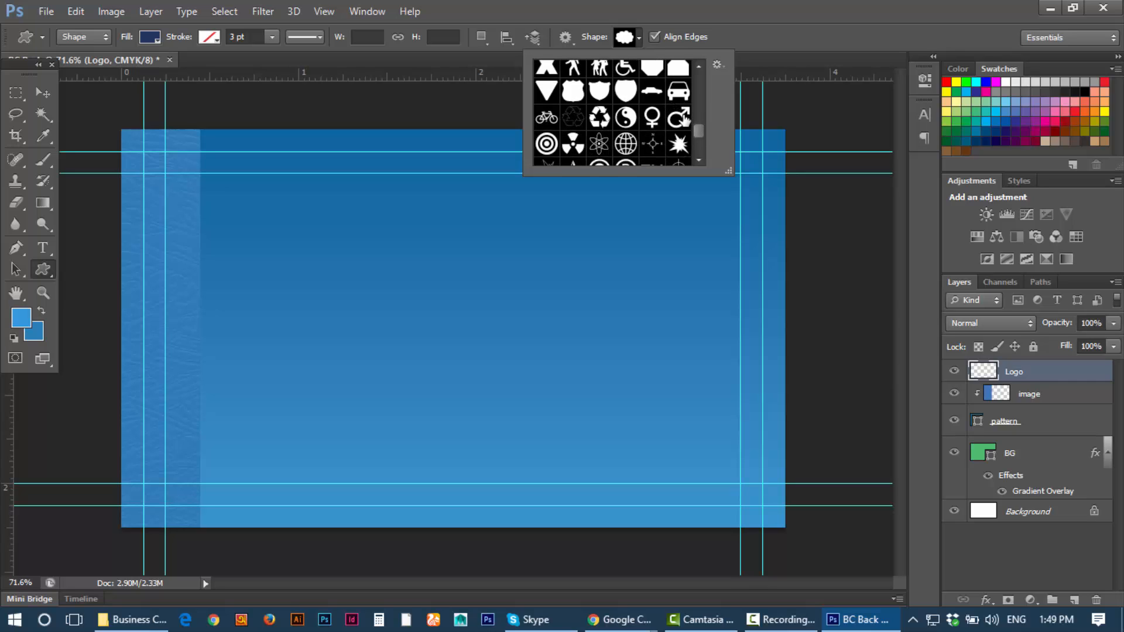
scroll(683, 117, "down", 2)
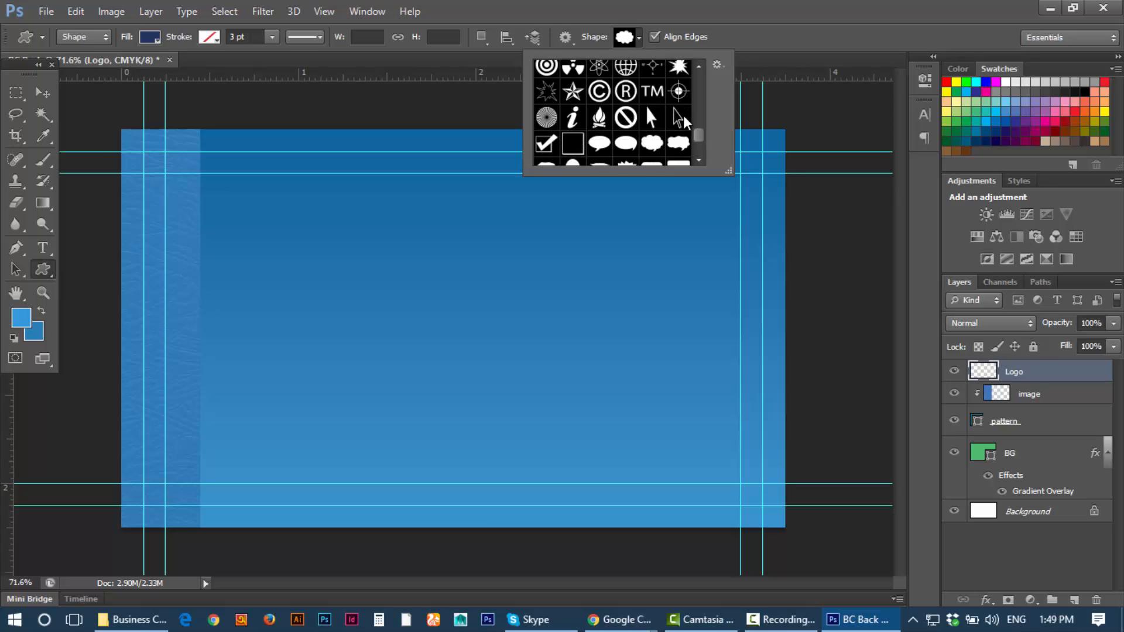
scroll(685, 122, "down", 1)
left_click(599, 105)
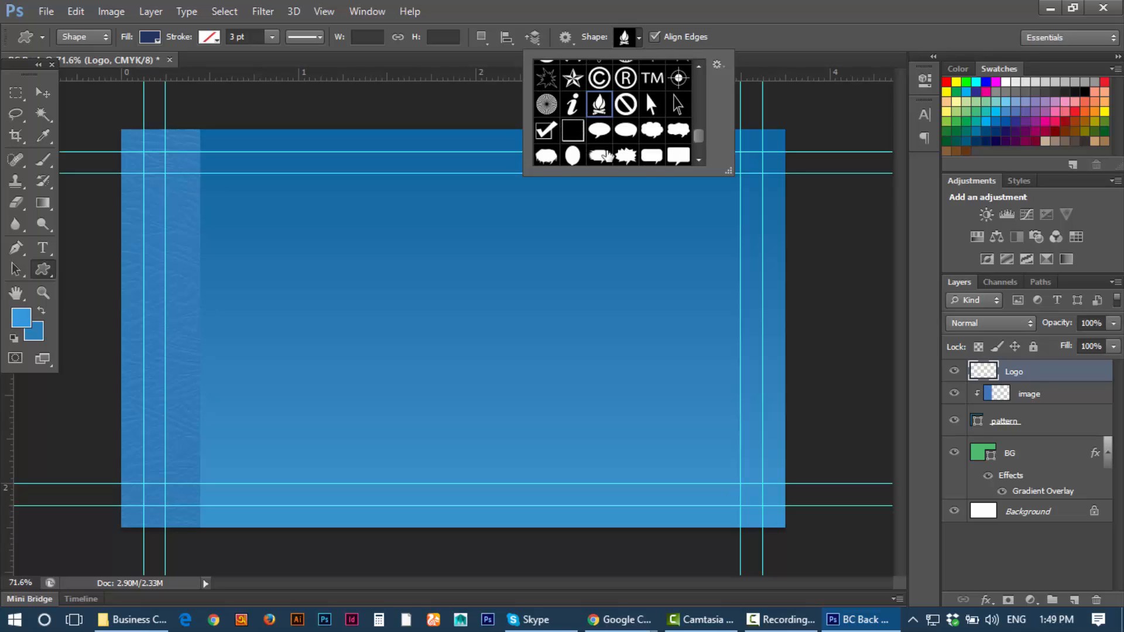
left_click_drag(358, 199, 458, 295)
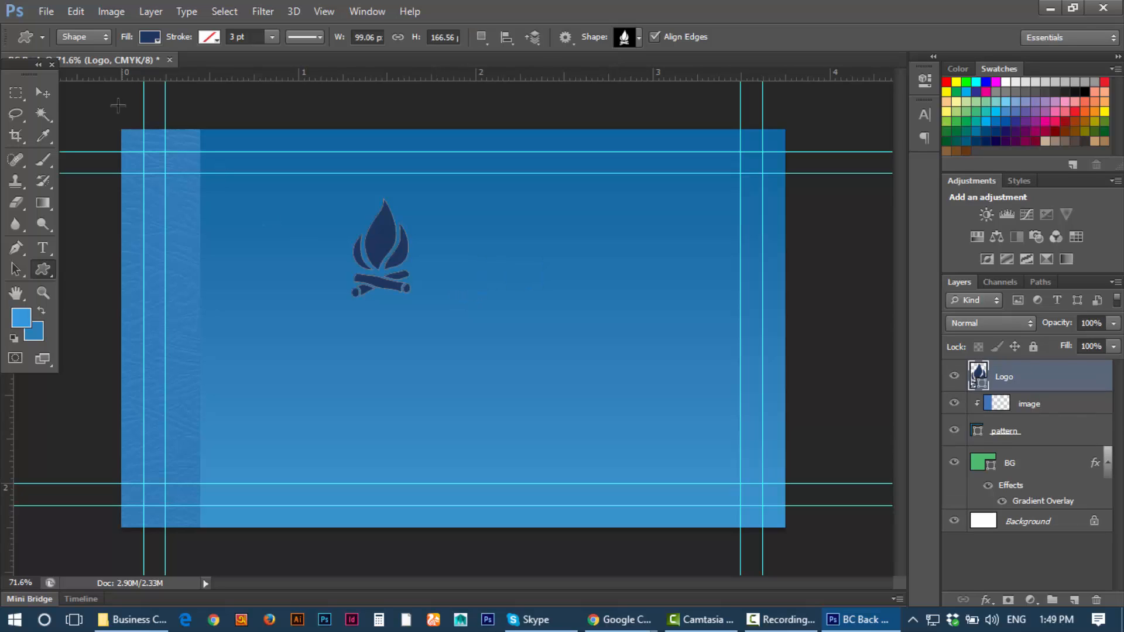
Step: Change the Logo shape's fill colour to white
left_click(43, 94)
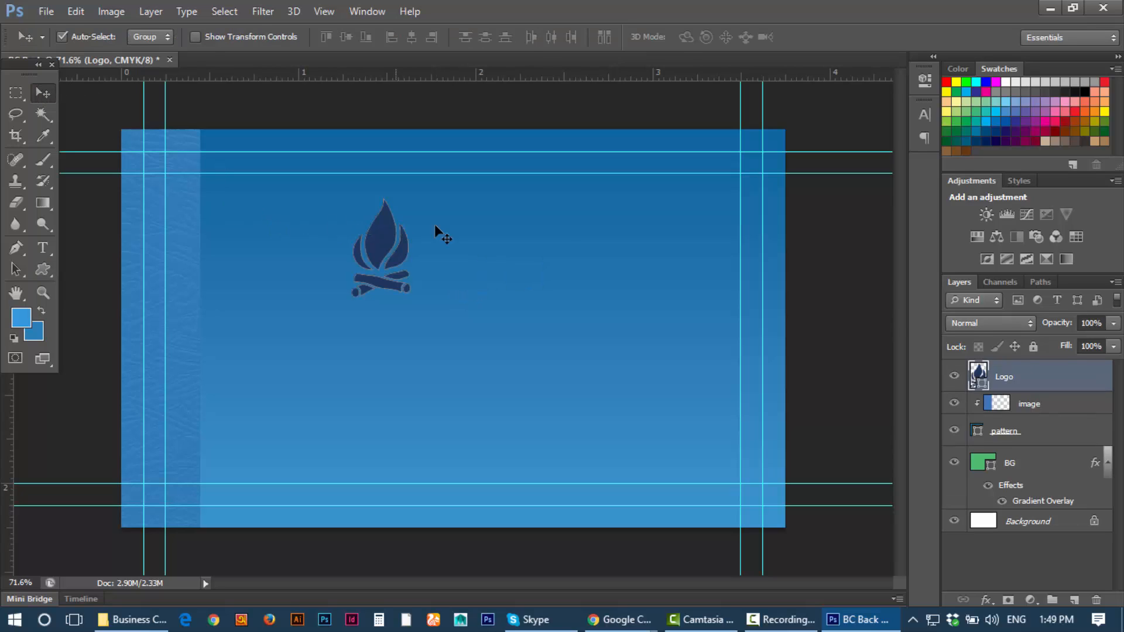
double_click(983, 387)
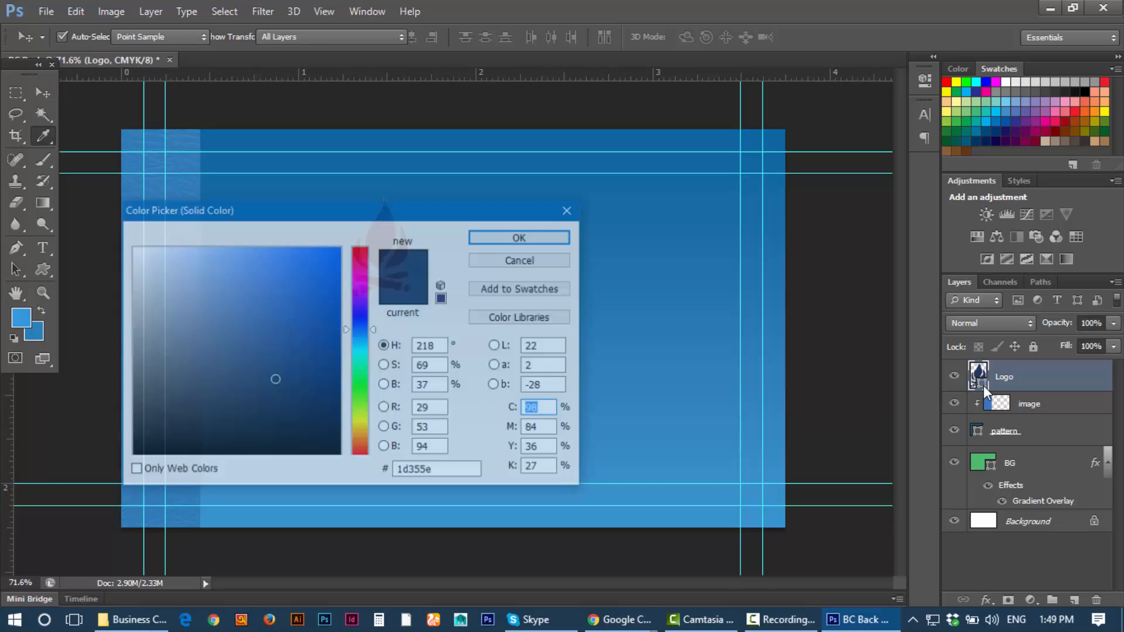
left_click_drag(452, 204, 795, 188)
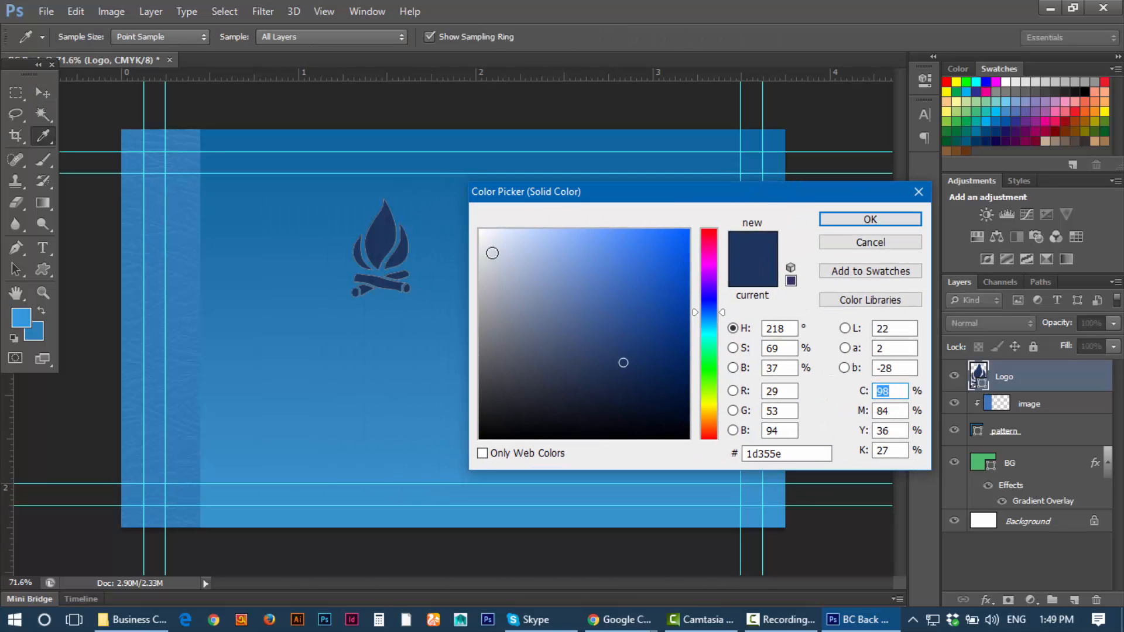
left_click_drag(492, 253, 483, 230)
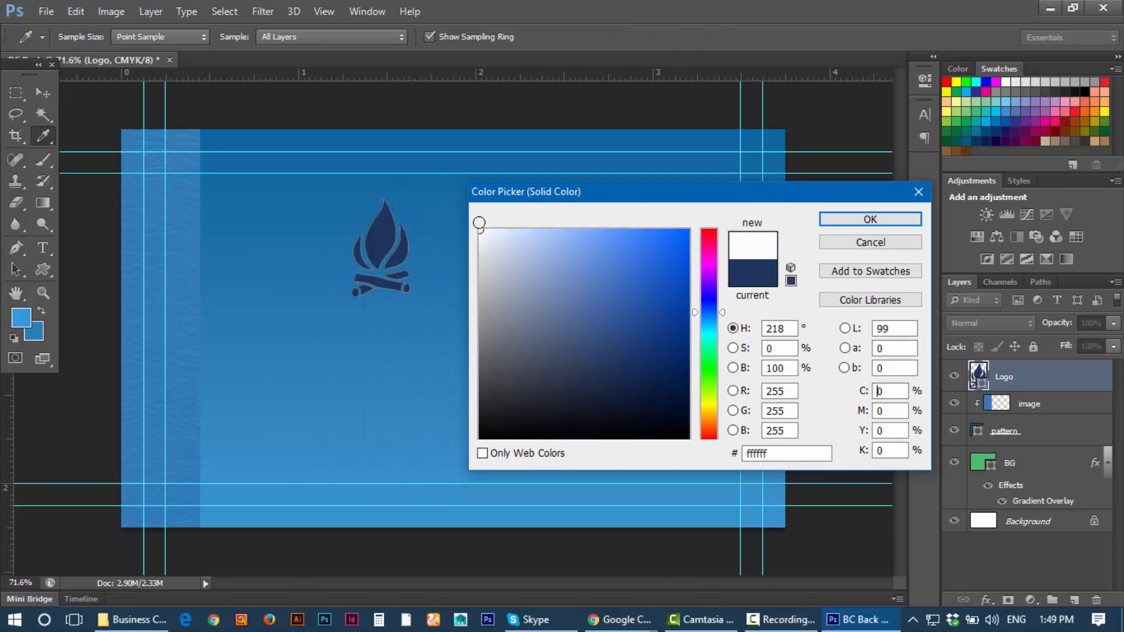
left_click(858, 218)
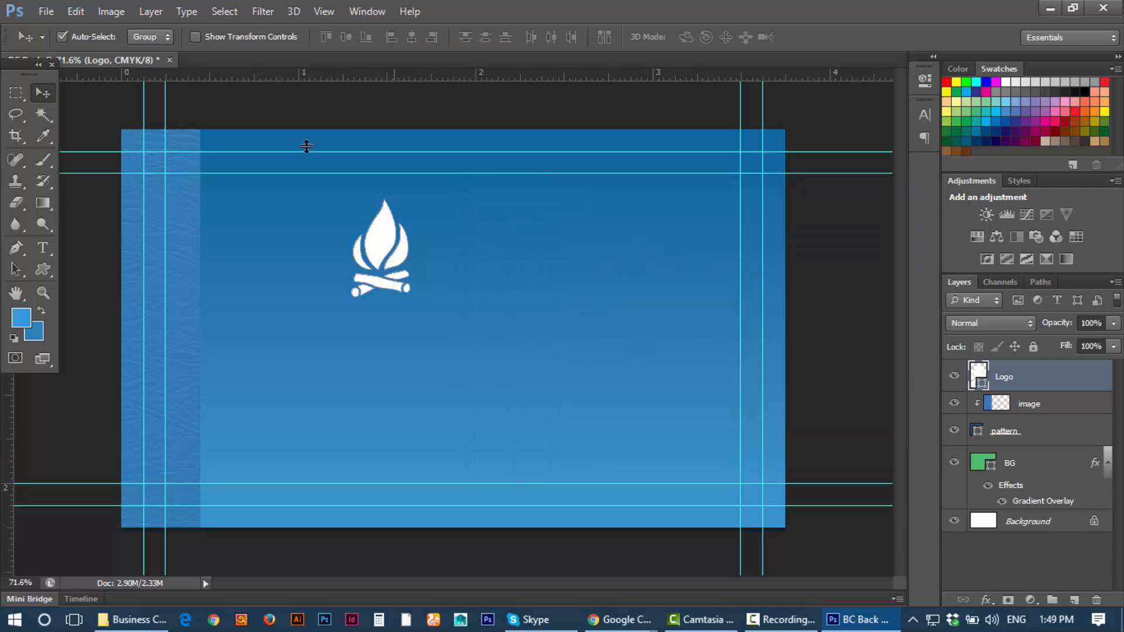
Step: Move the white logo to the top centre and scale it to about 70%
left_click(16, 91)
left_click(42, 91)
left_click_drag(404, 255, 536, 234)
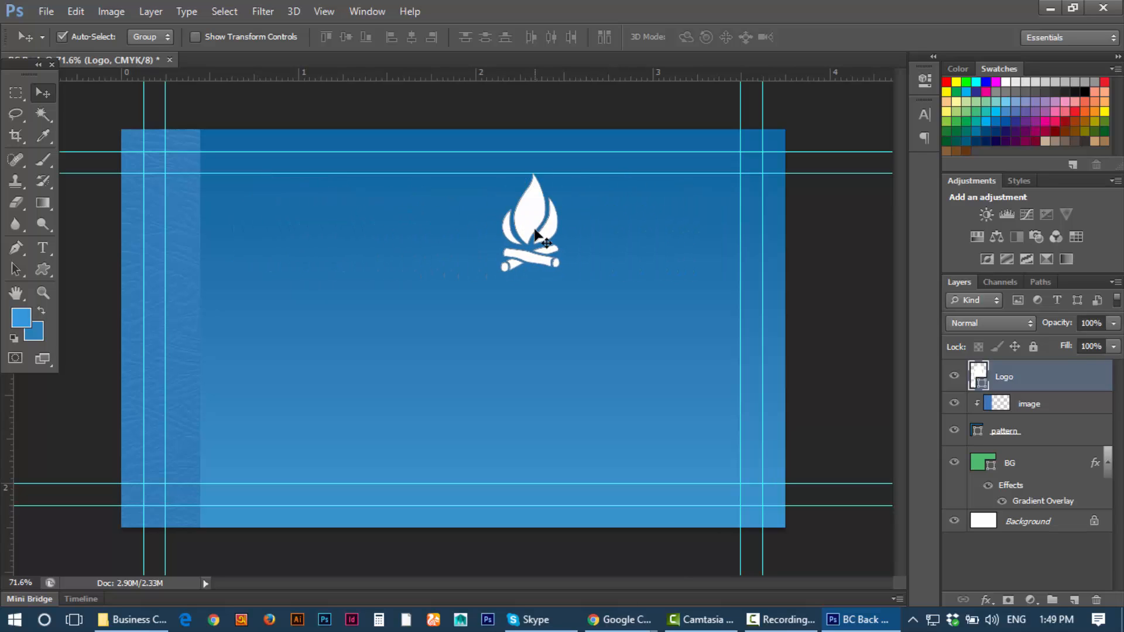
key("ctrl+t")
left_click_drag(563, 173, 543, 201)
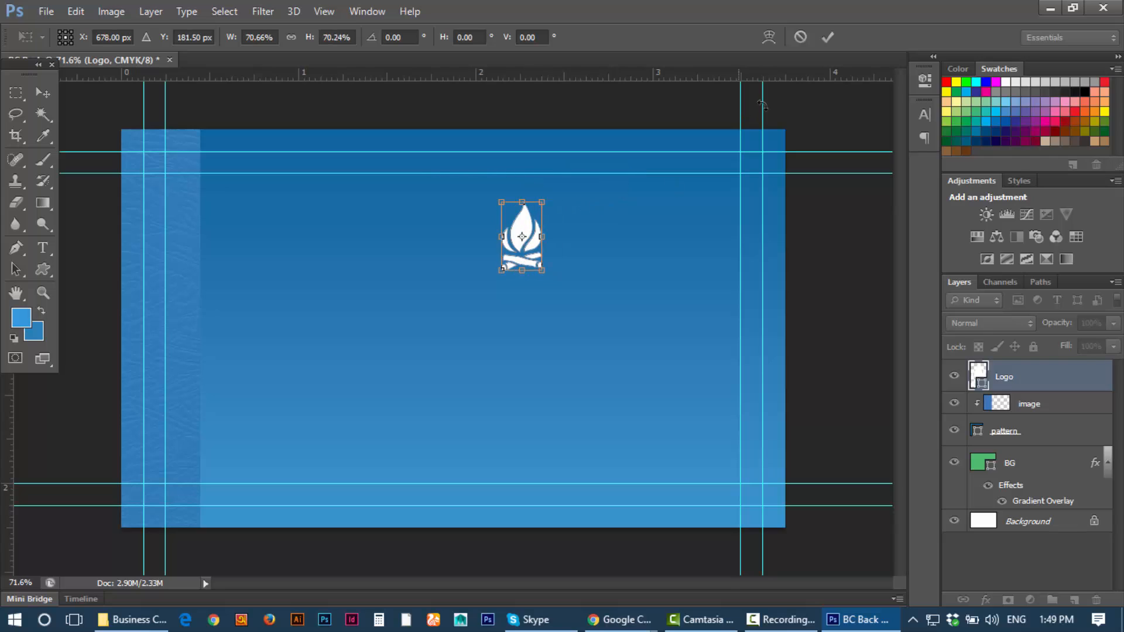
left_click(824, 37)
left_click_drag(532, 275, 533, 267)
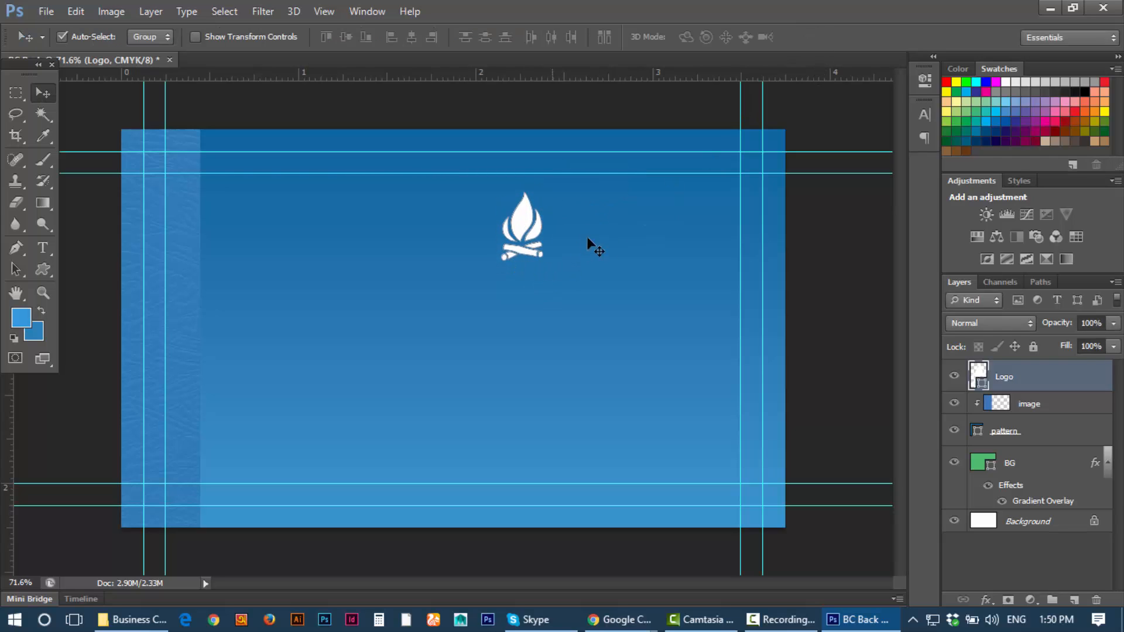
Step: Delete the Logo layer with its campfire shape
key("super")
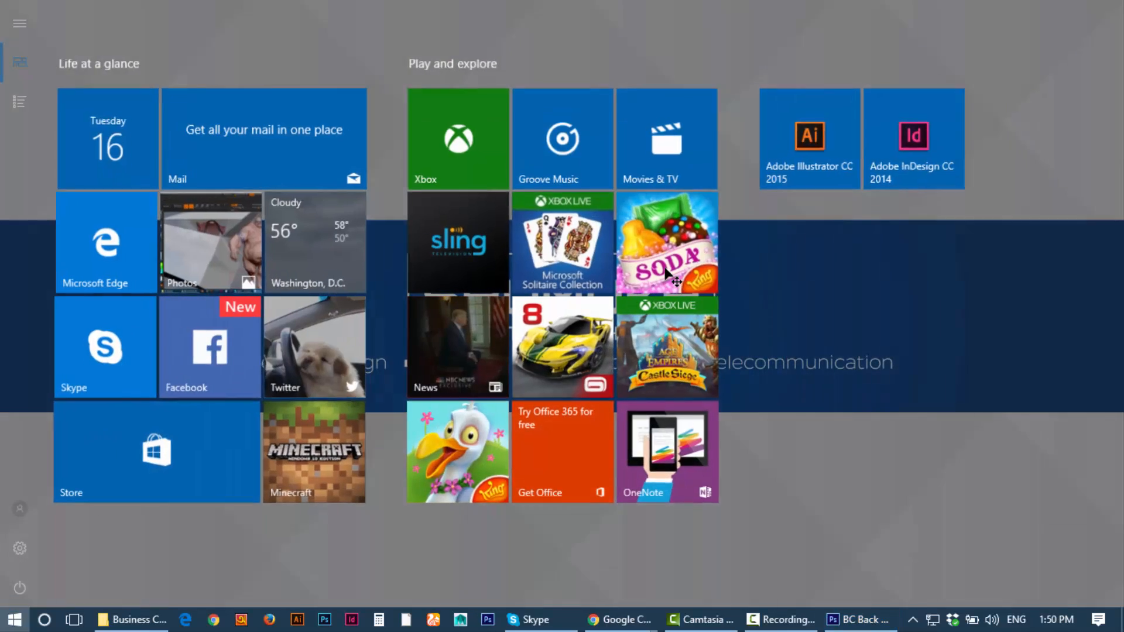
left_click(837, 622)
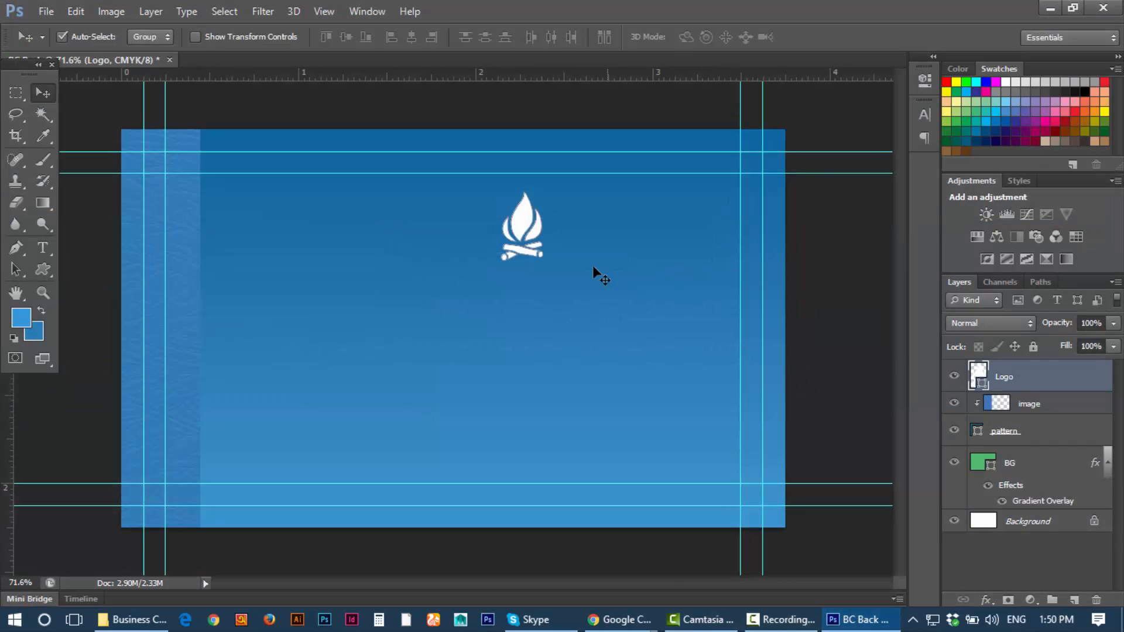
scroll(592, 266, "up", 4)
scroll(523, 245, "down", 5)
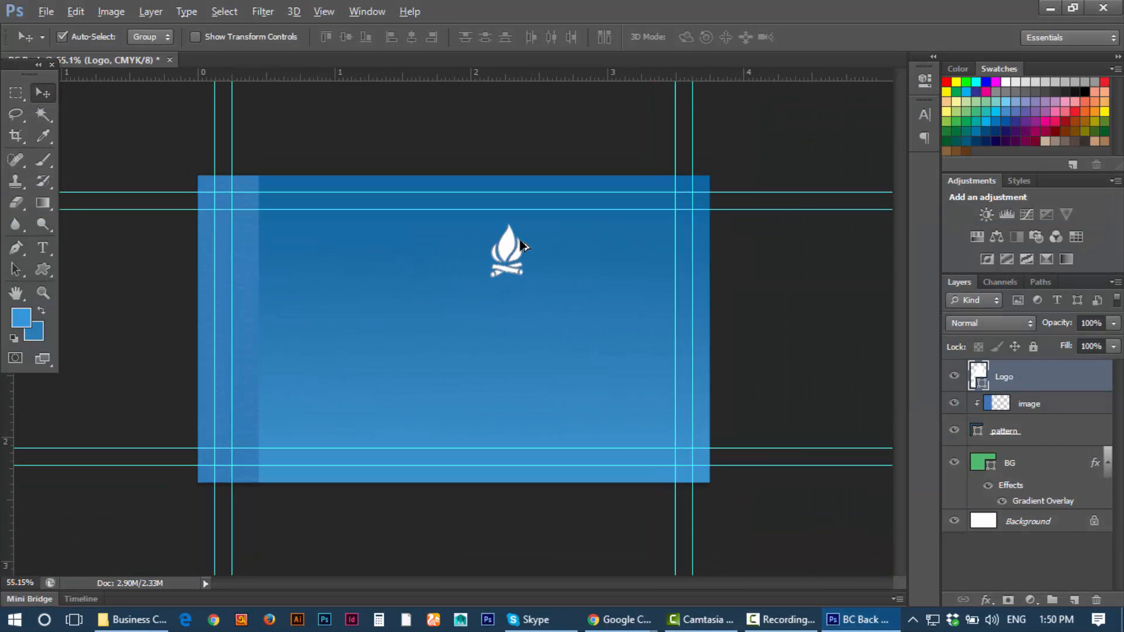
scroll(523, 245, "up", 5)
scroll(523, 244, "down", 5)
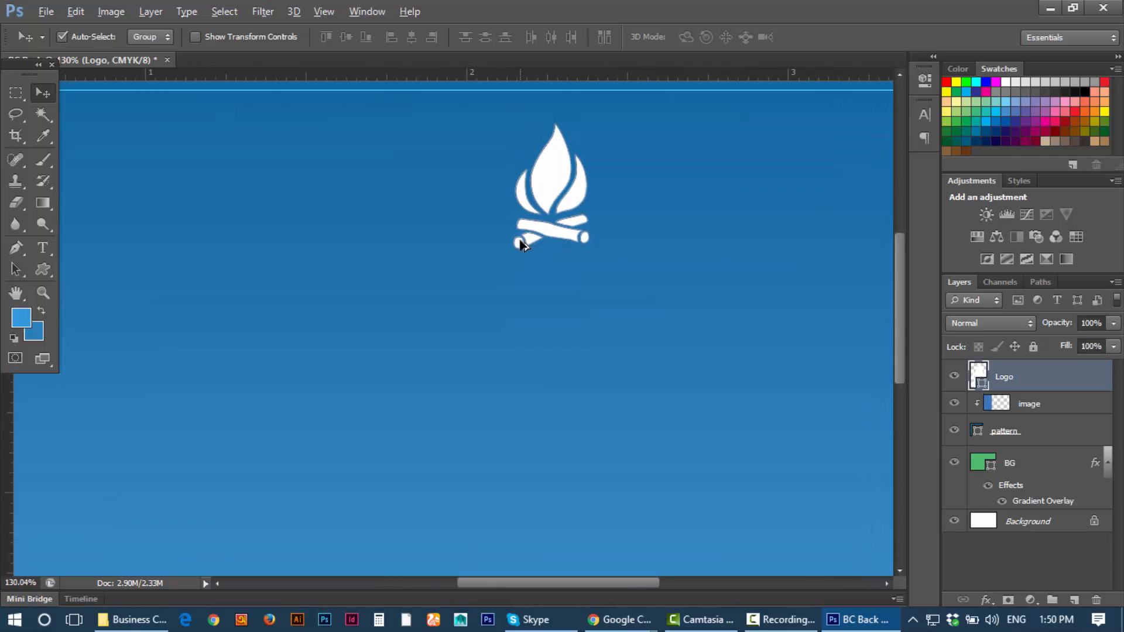
scroll(523, 245, "up", 1)
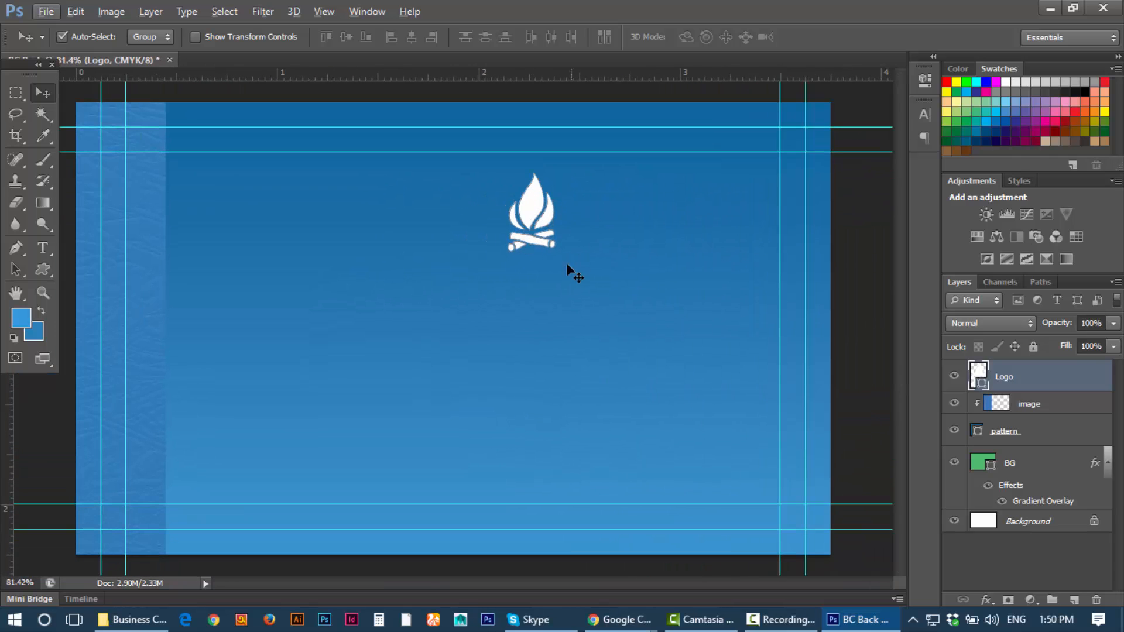
left_click(1029, 406)
left_click(1035, 382)
key("Delete")
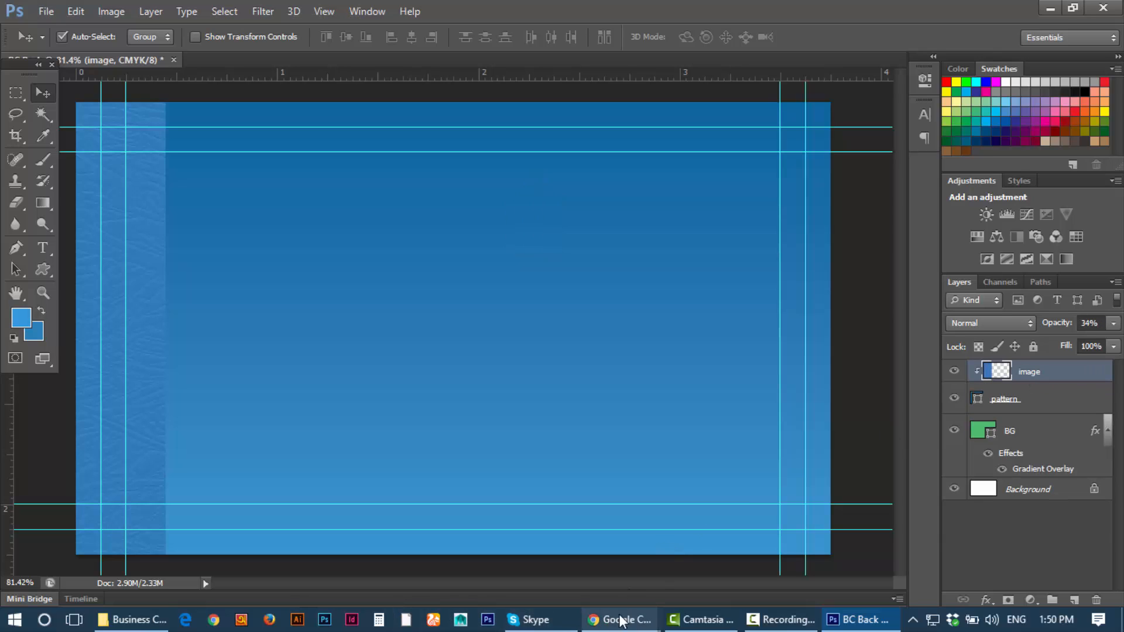
Step: In Chrome, search Google for 'logo png'
mouse_move(621, 619)
left_click(560, 558)
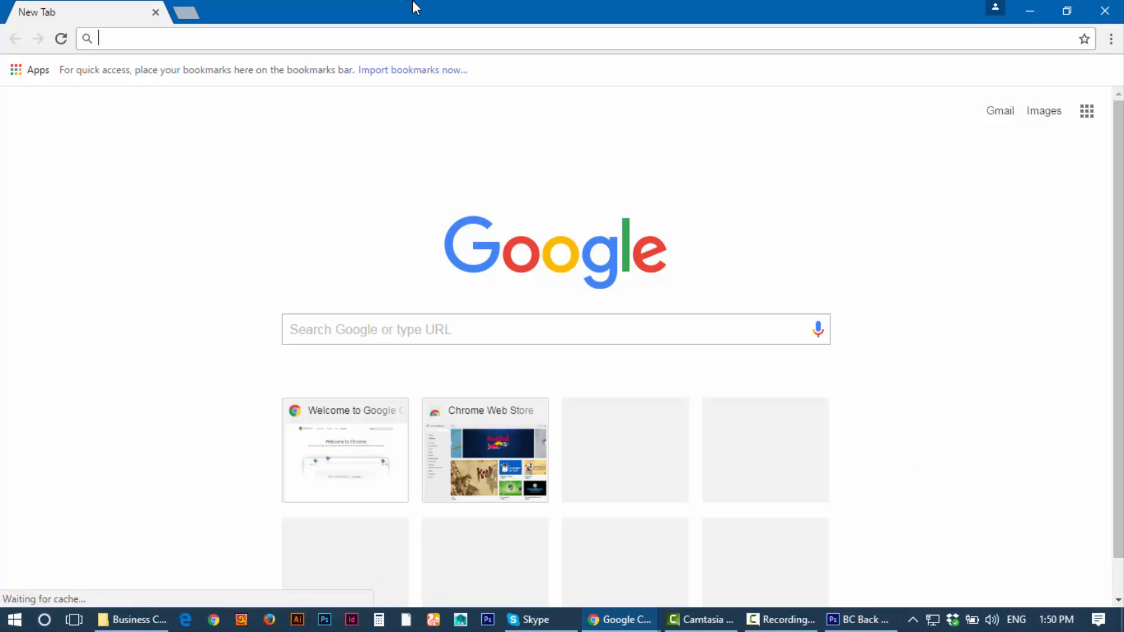
left_click(194, 12)
left_click(133, 4)
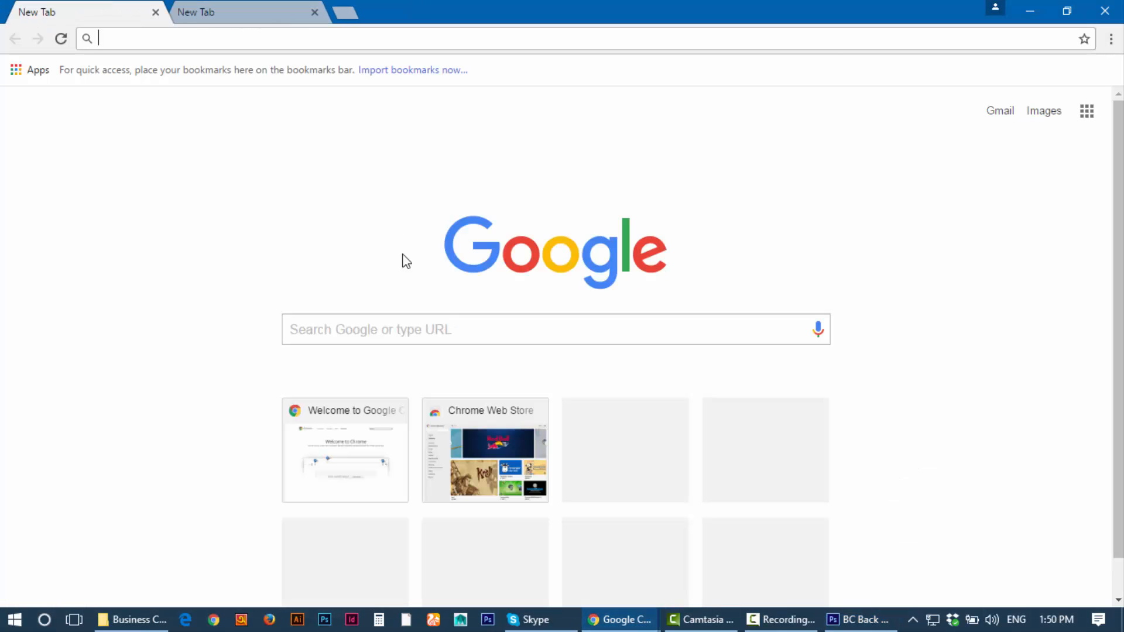
left_click(423, 322)
type("logo png")
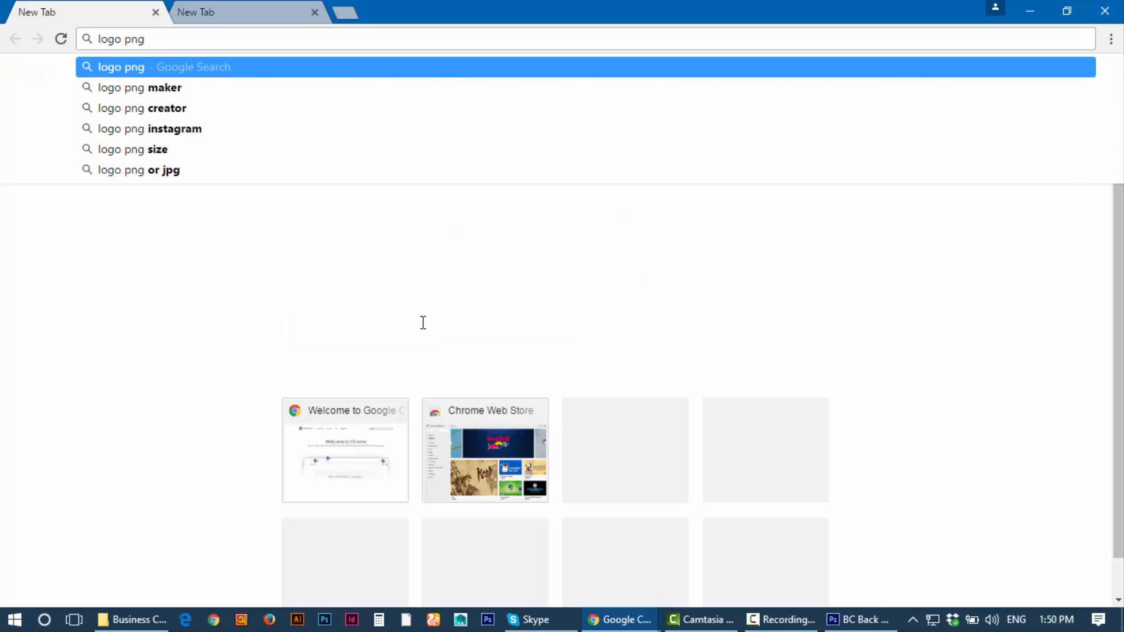
key("Return")
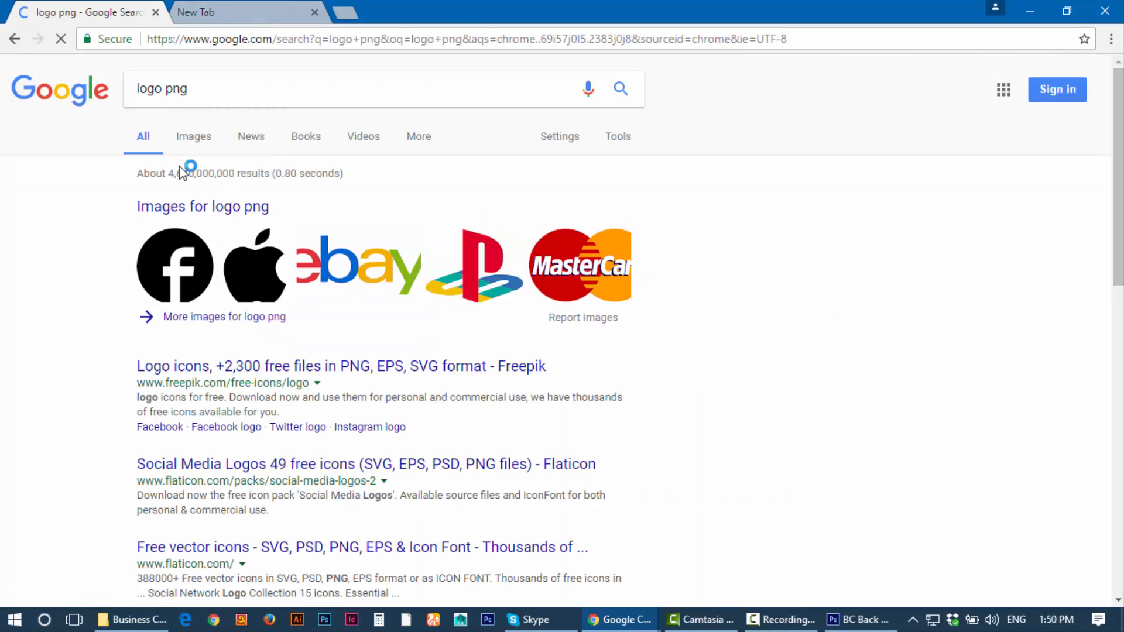
Step: Switch to Images results and refine the query to 'blue logo png'
left_click(201, 138)
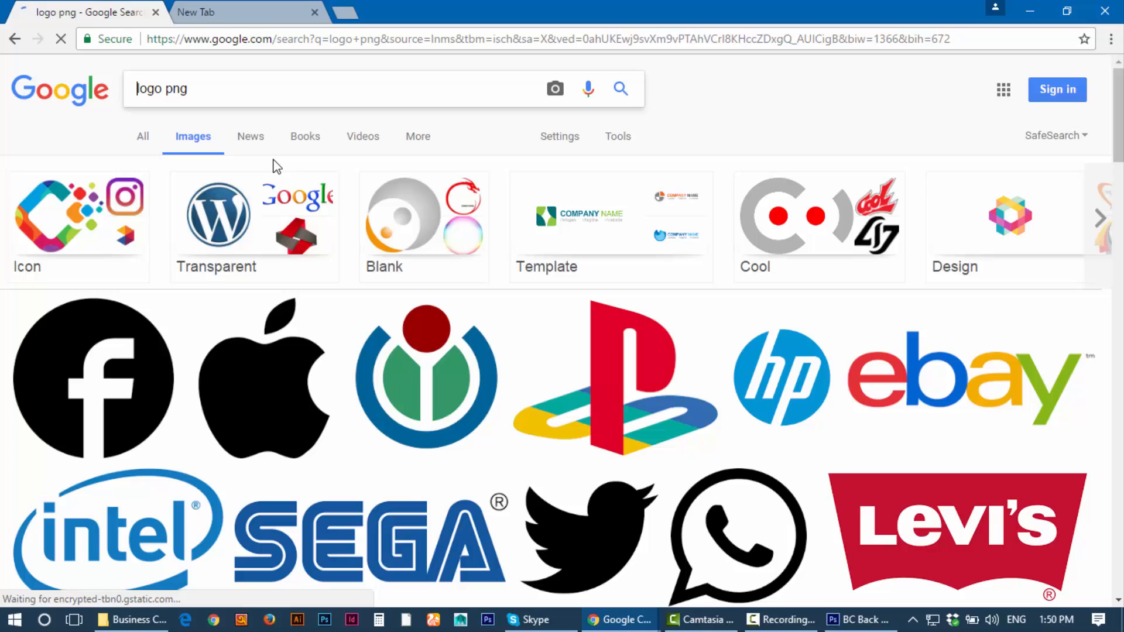
type("blue")
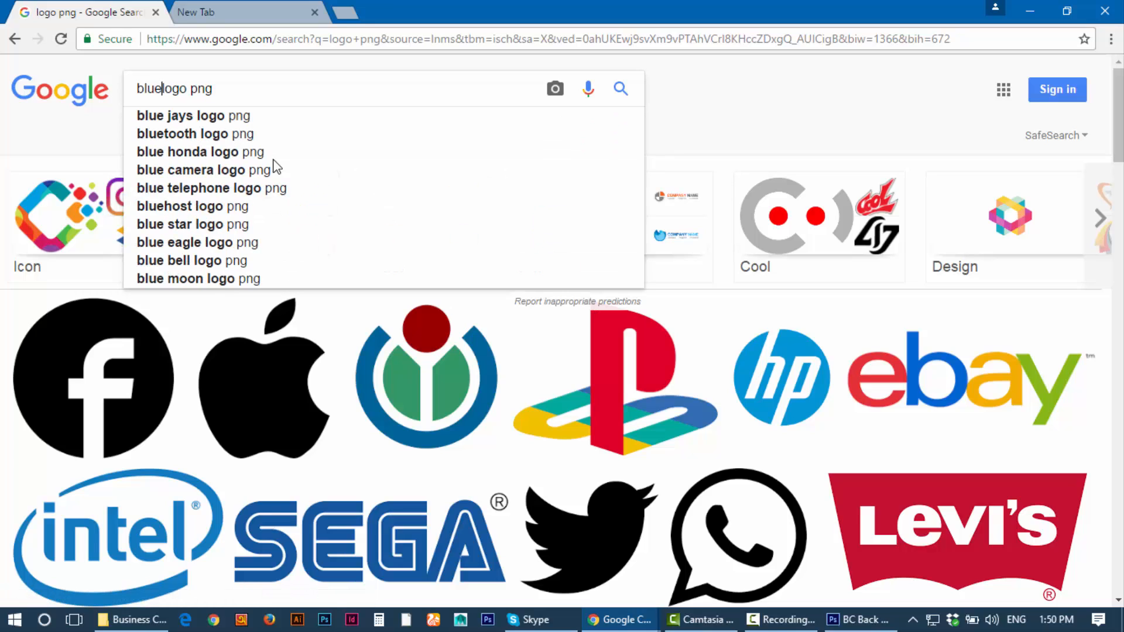
key("Return")
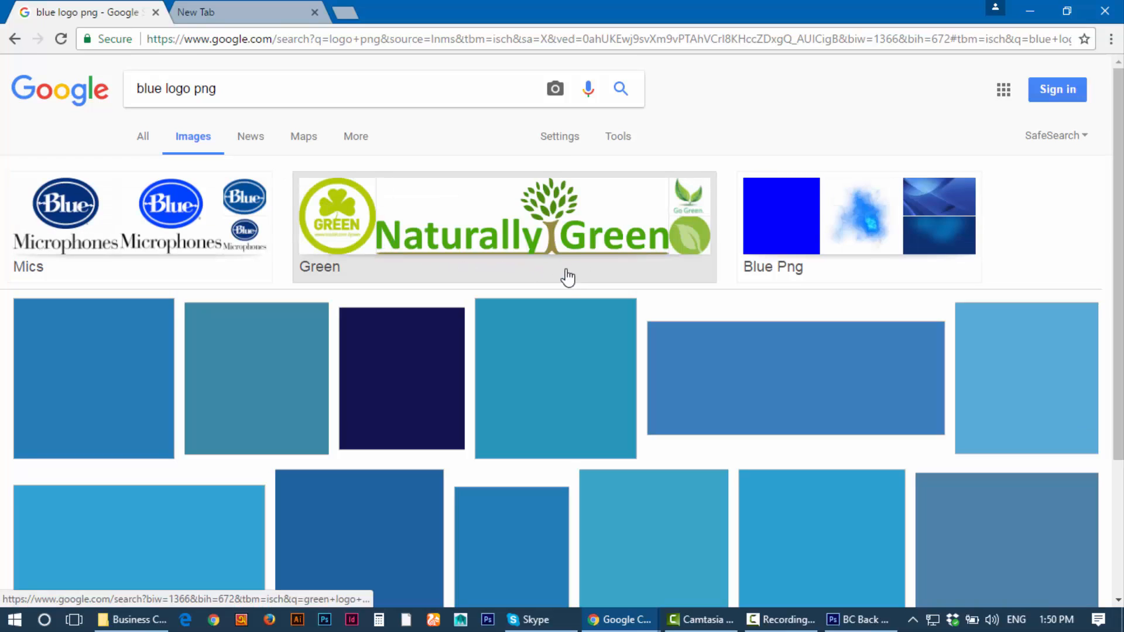
Step: Scroll down the 'blue logo png' image grid until the PayPal logo thumbnail appears
scroll(567, 276, "down", 3)
scroll(507, 245, "down", 3)
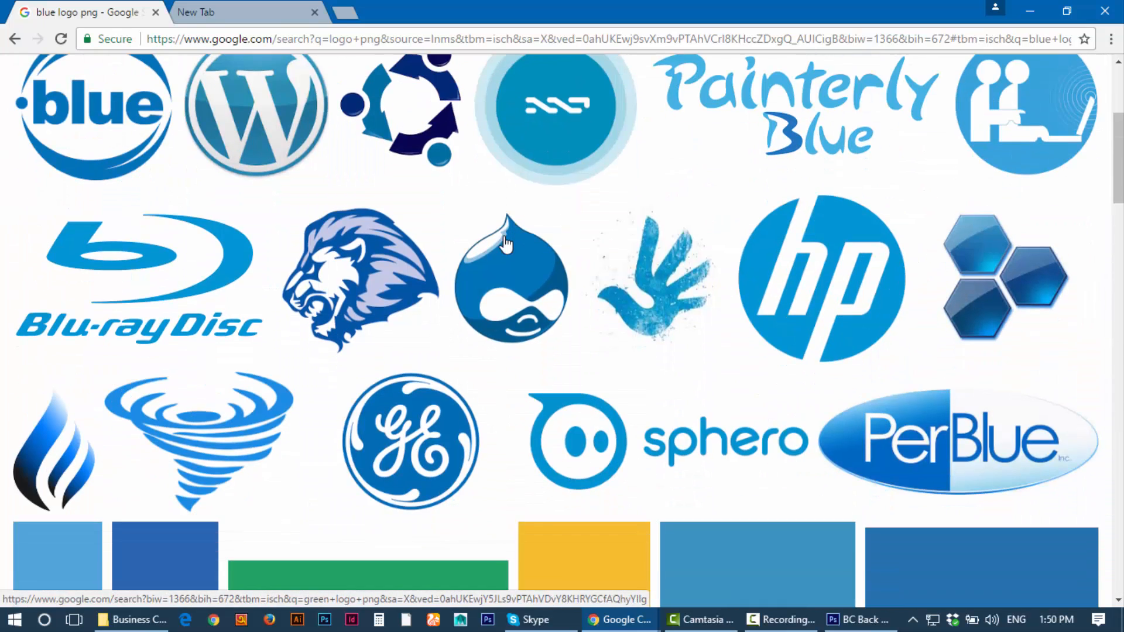
scroll(507, 245, "down", 2)
scroll(507, 237, "up", 2)
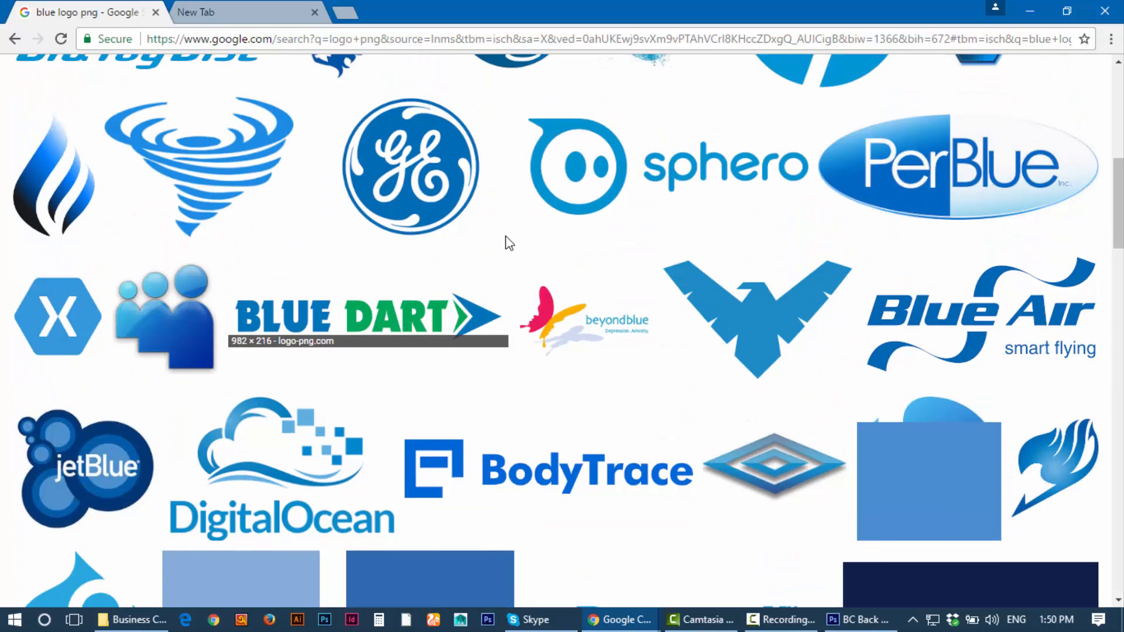
scroll(507, 237, "down", 2)
scroll(639, 239, "down", 7)
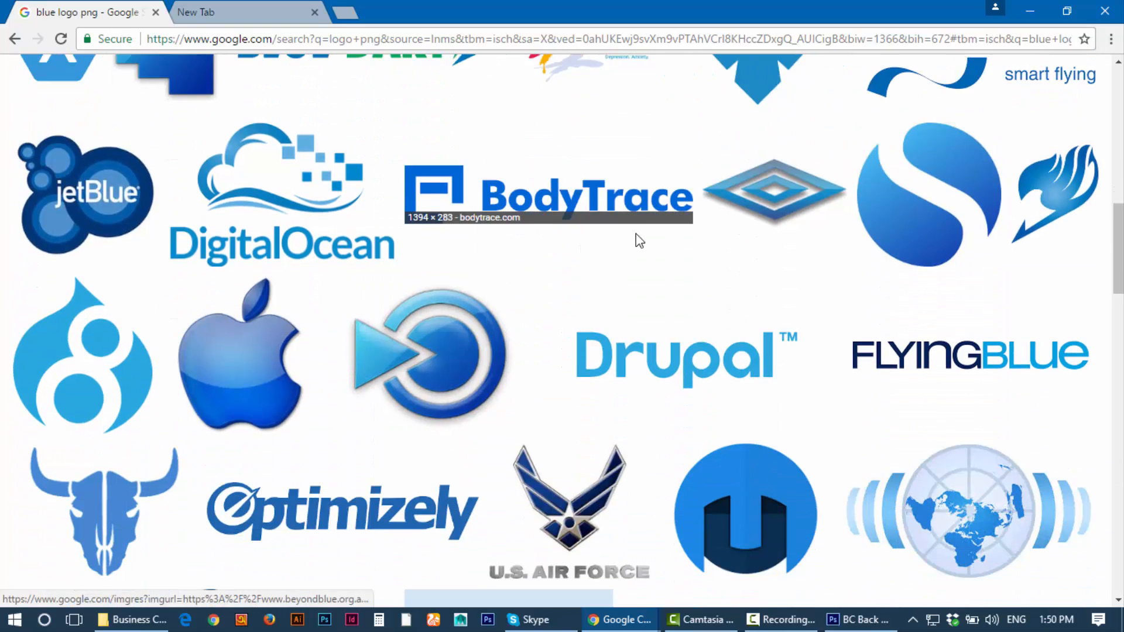
scroll(640, 238, "down", 2)
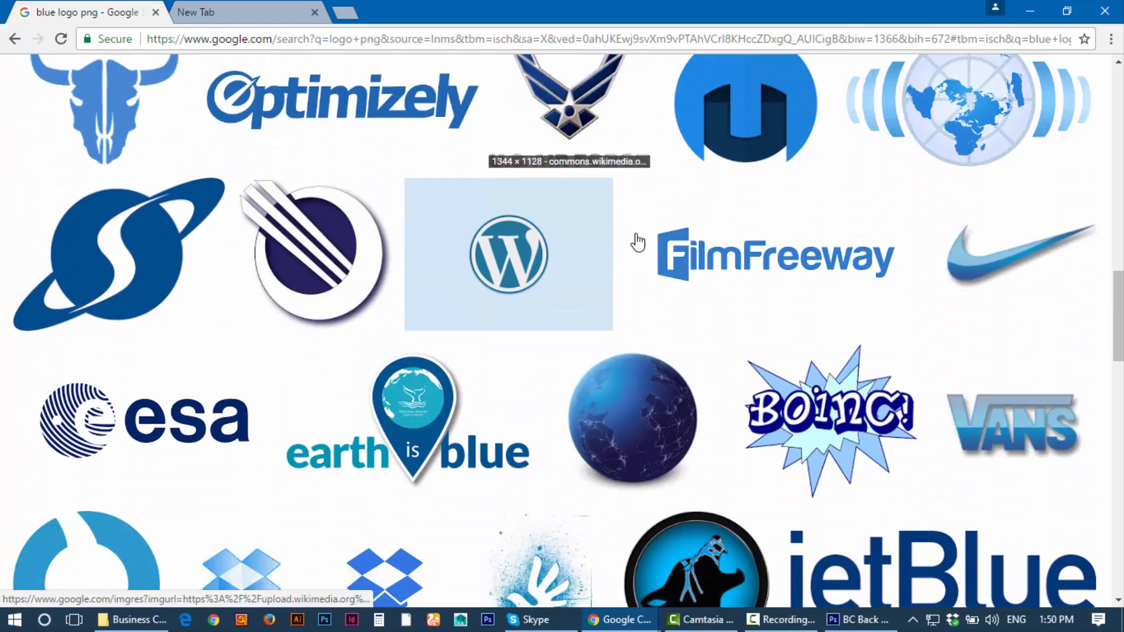
scroll(807, 272, "down", 4)
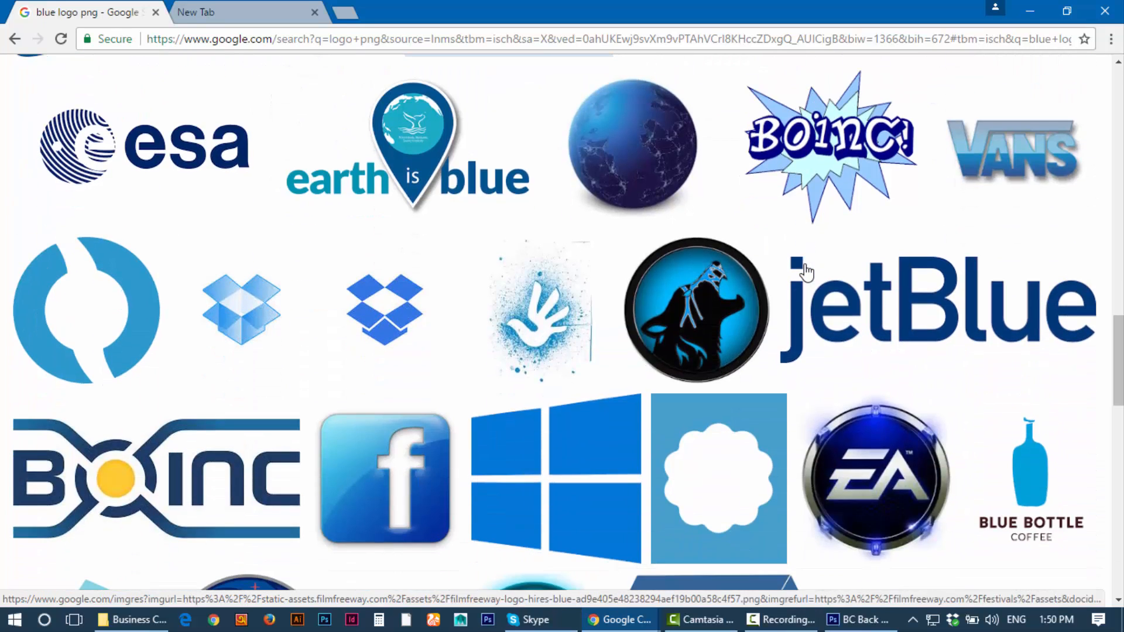
scroll(627, 290, "down", 4)
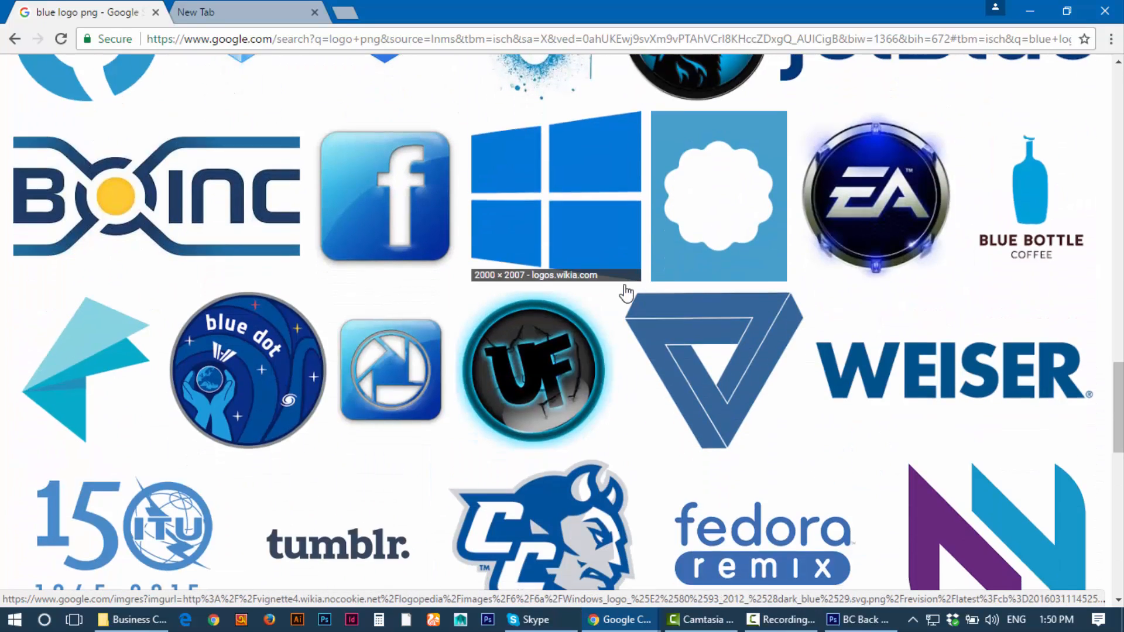
scroll(624, 293, "down", 6)
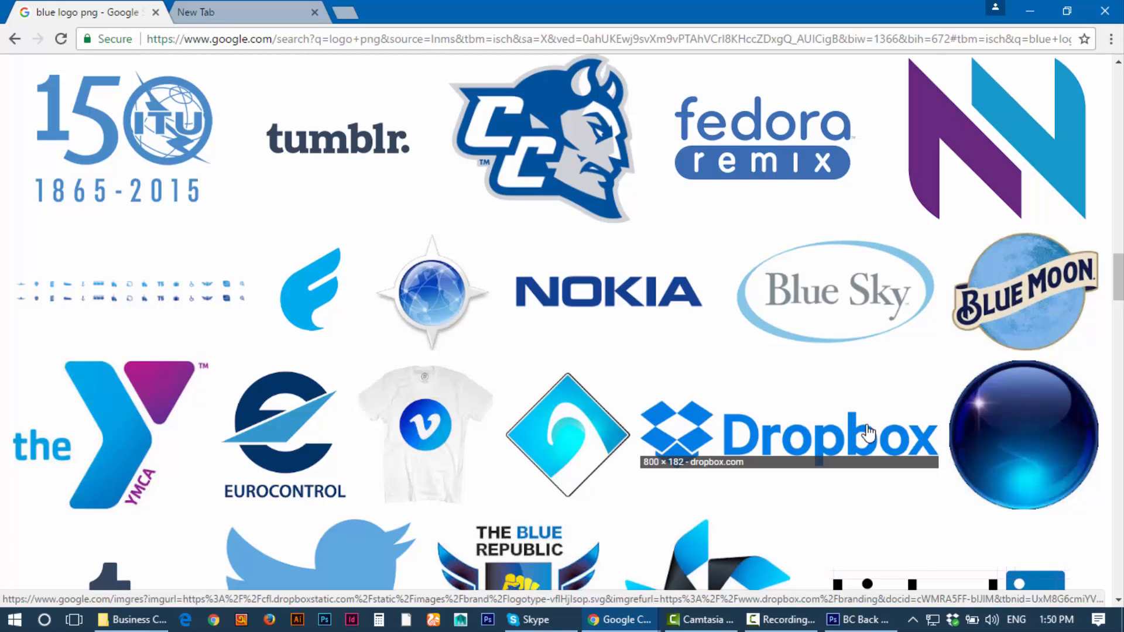
scroll(874, 429, "down", 5)
scroll(873, 427, "down", 3)
scroll(874, 427, "down", 2)
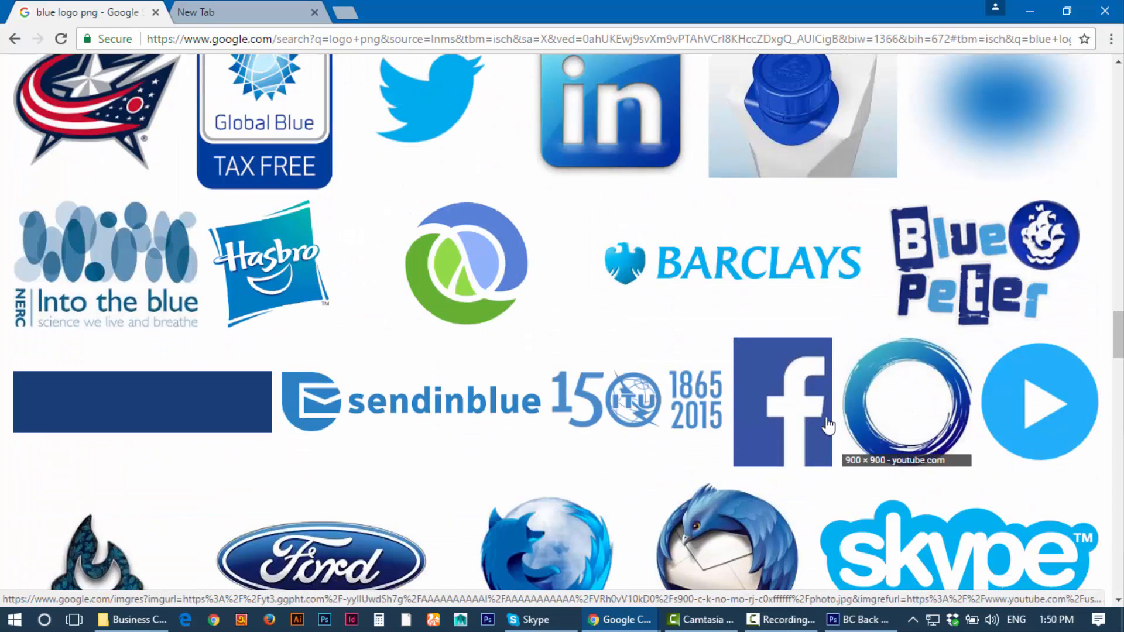
scroll(732, 386, "down", 4)
scroll(798, 359, "down", 6)
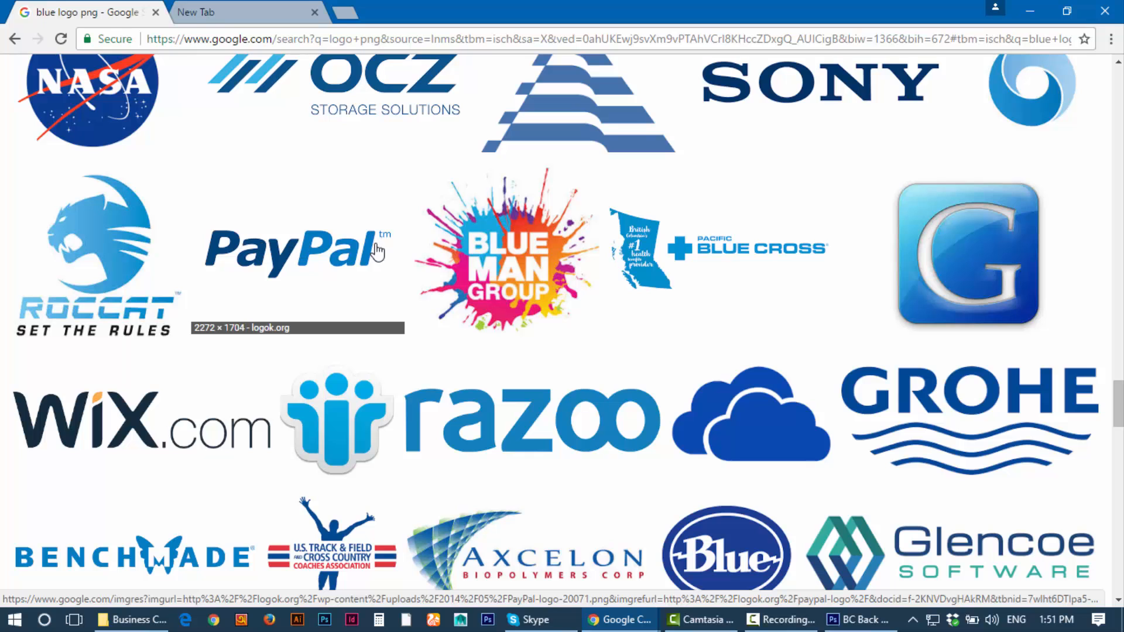
scroll(359, 254, "down", 4)
scroll(361, 253, "down", 2)
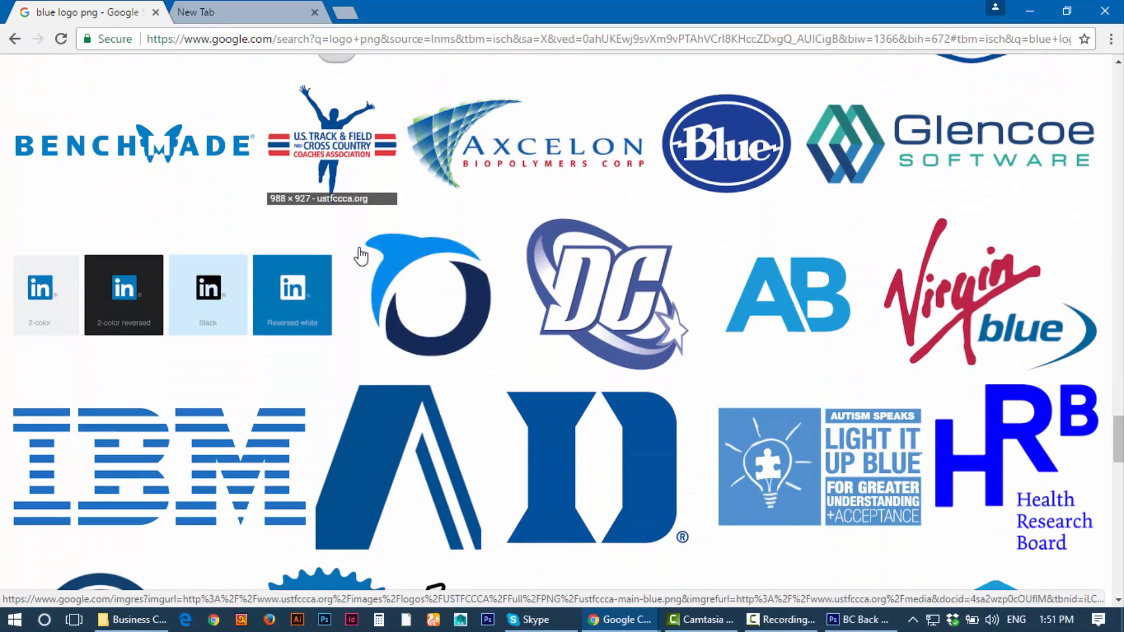
Step: Preview the PayPal logo result and open it full-size in a new tab
scroll(361, 256, "up", 6)
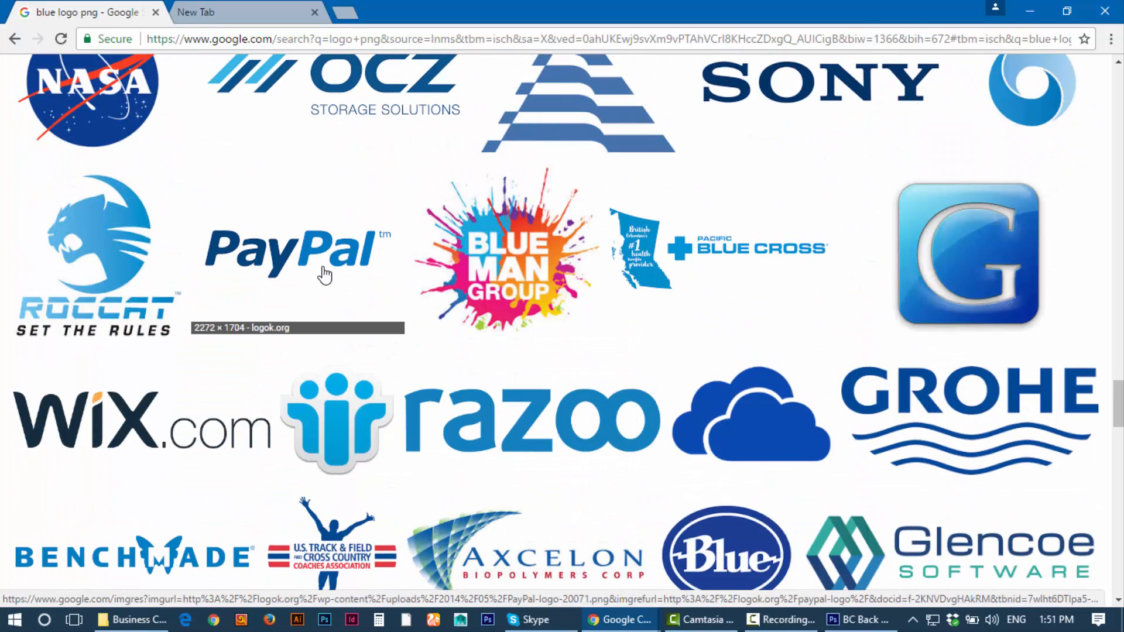
left_click(343, 275)
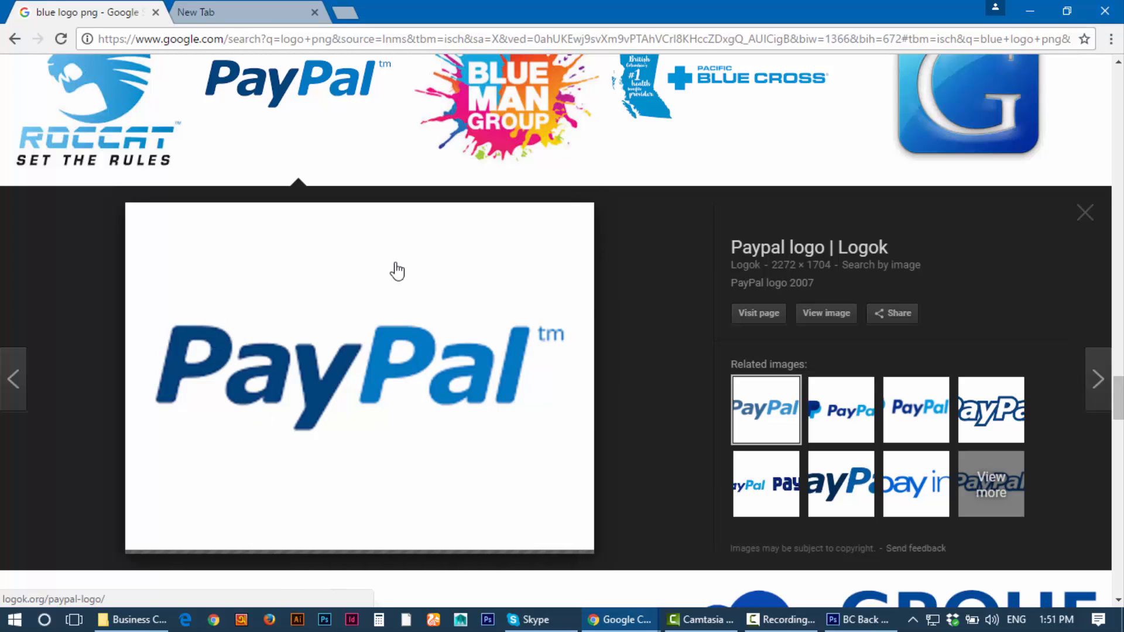
left_click(820, 315)
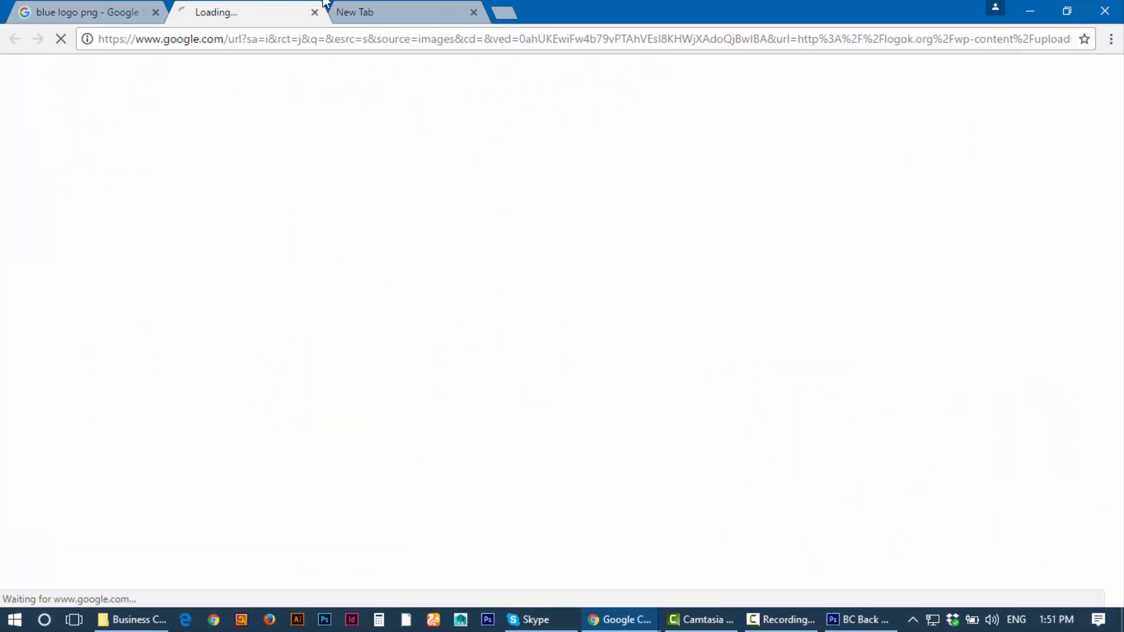
left_click(364, 9)
left_click(256, 6)
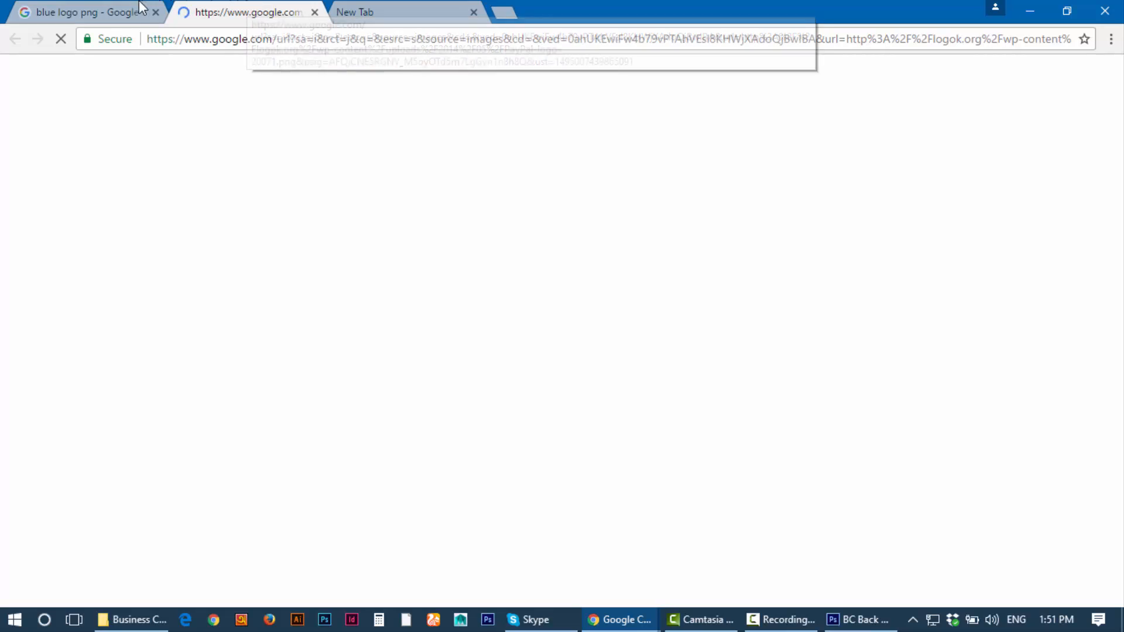
left_click(778, 620)
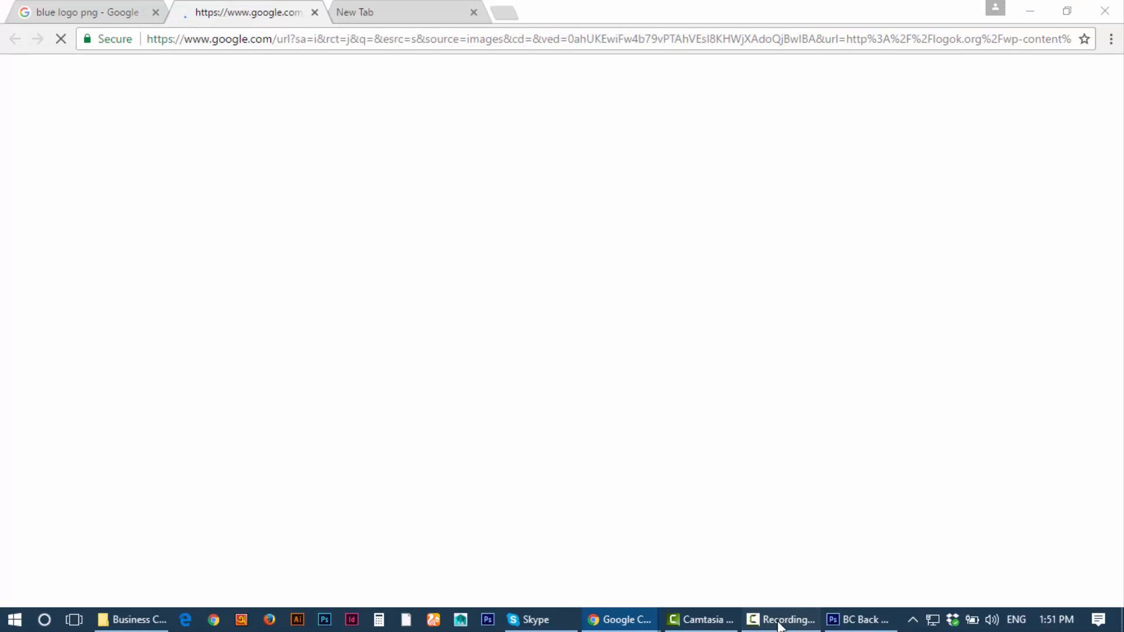
left_click(780, 621)
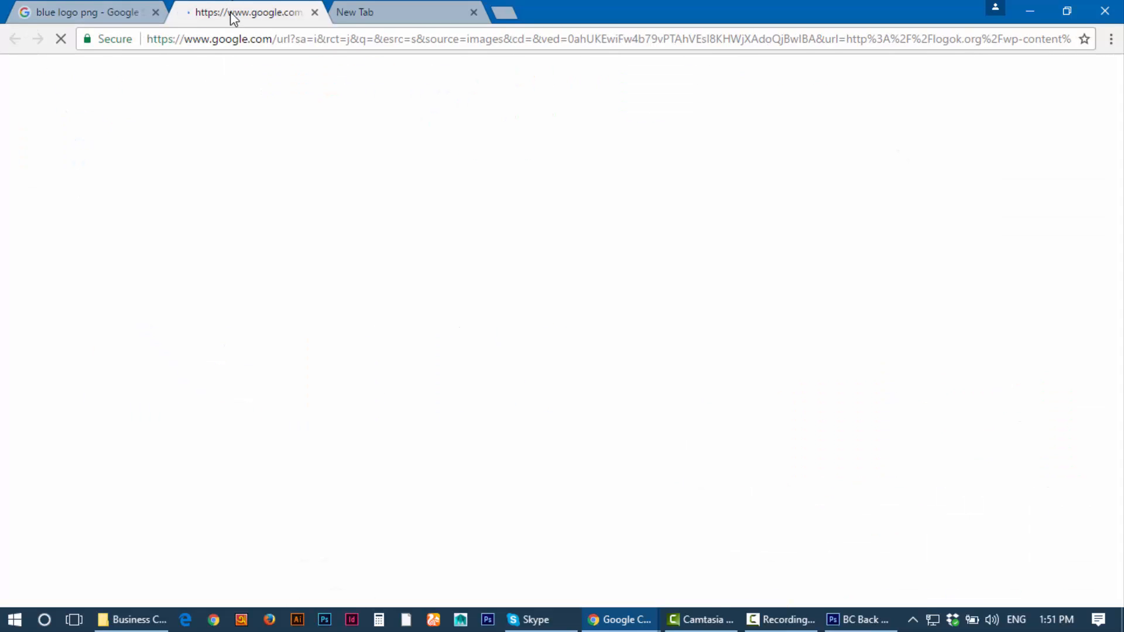
Step: Open the newer PayPal logo (paypal-logo-20141.png) full-size and copy the image
left_click(107, 8)
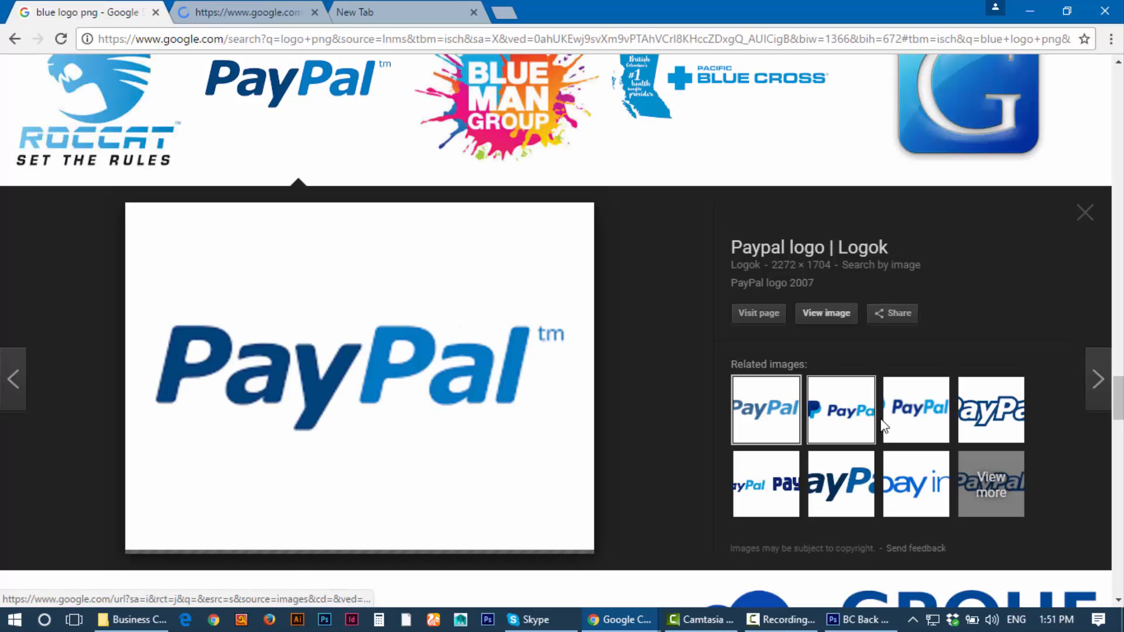
left_click(852, 420)
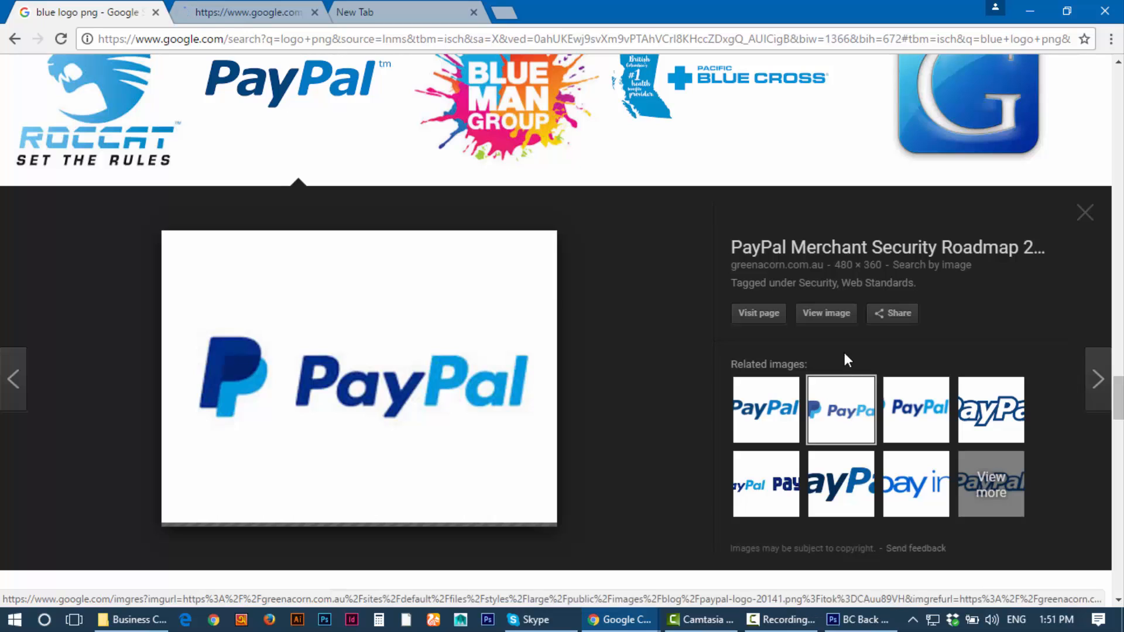
left_click(826, 314)
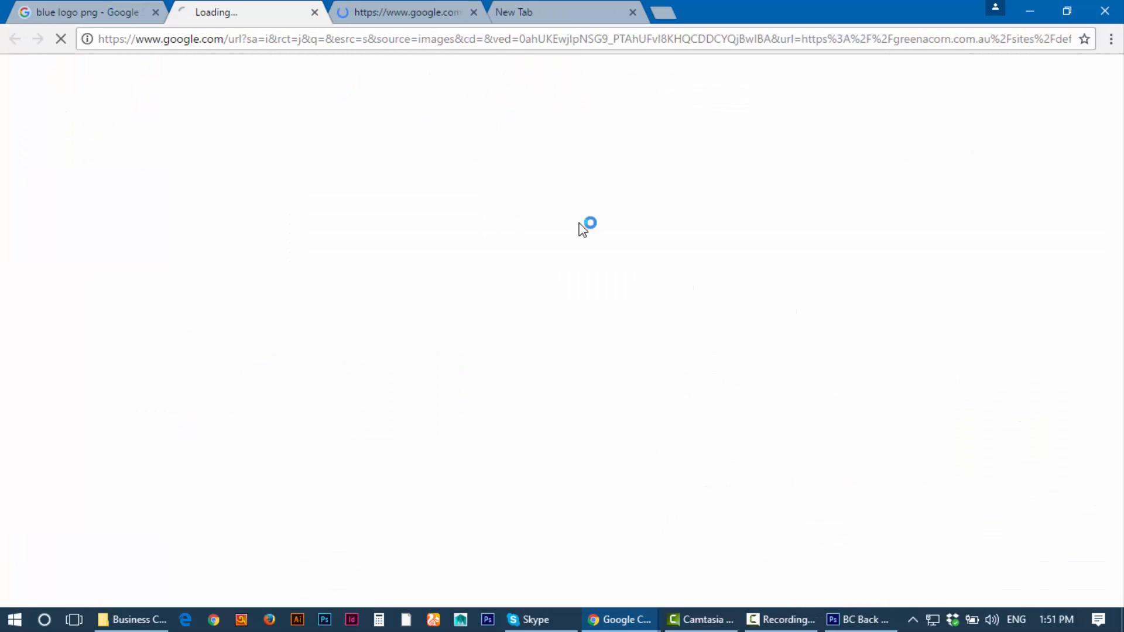
left_click(410, 11)
key("ctrl+w")
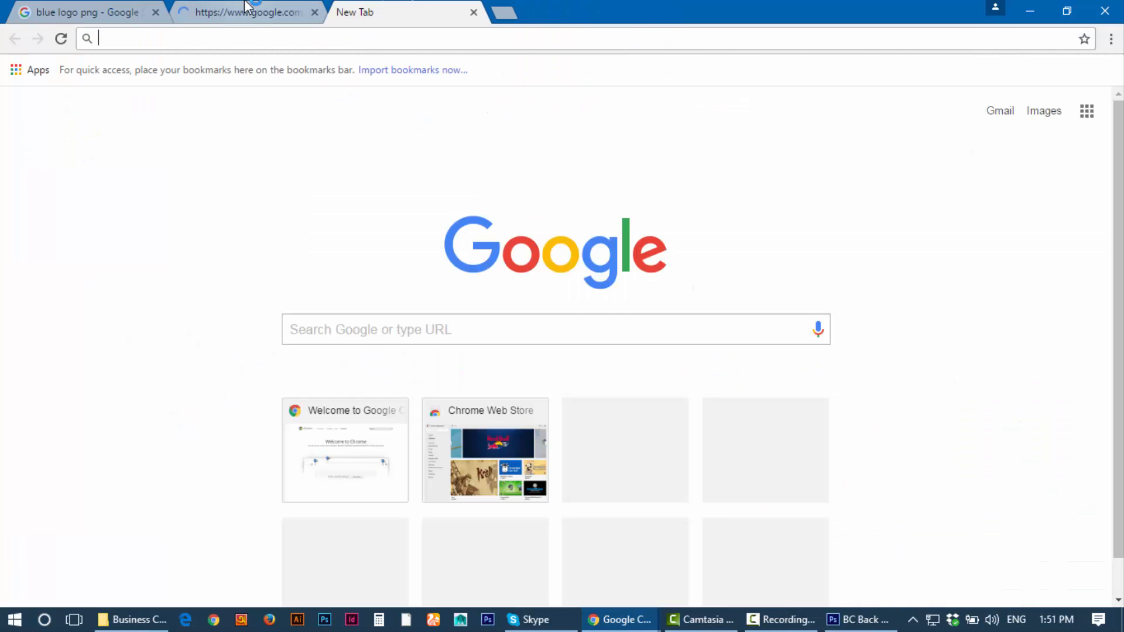
left_click(243, 11)
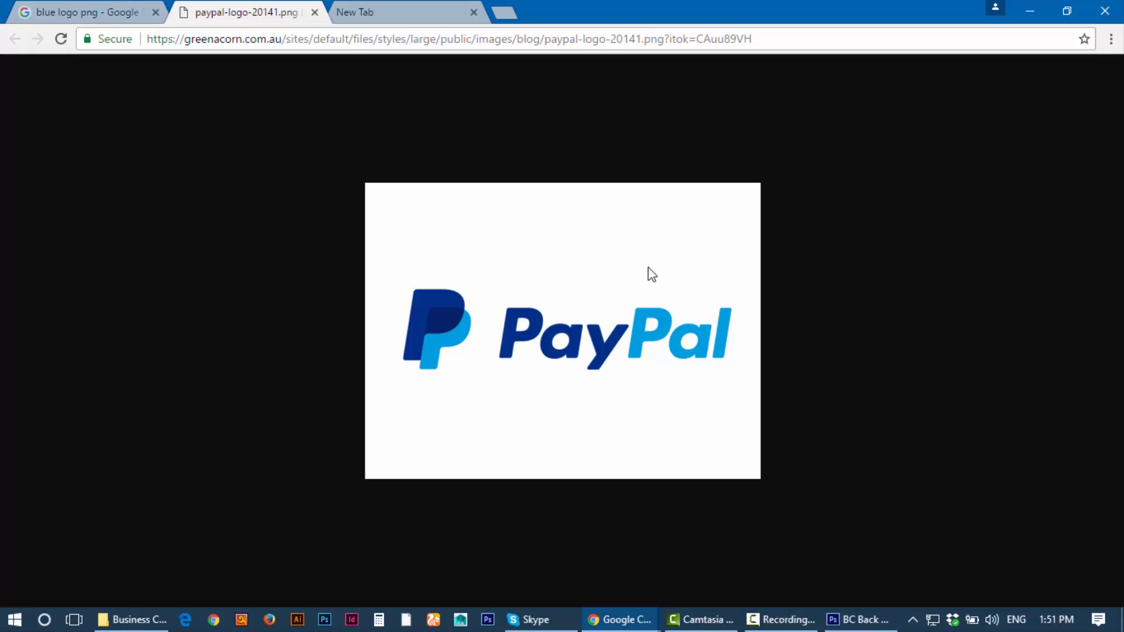
right_click(639, 278)
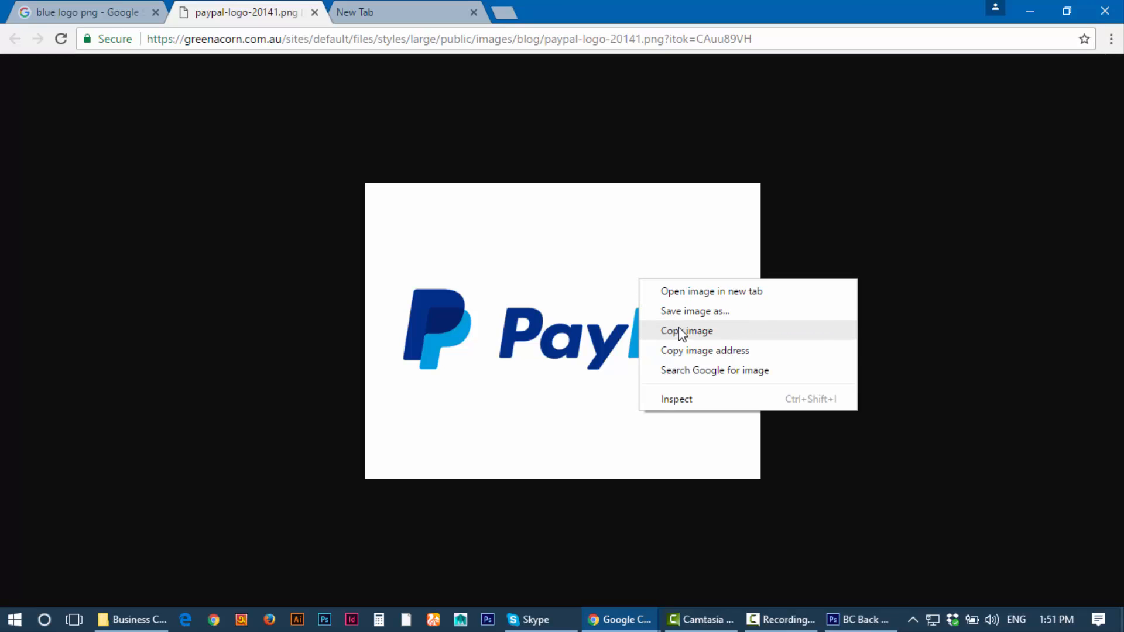
left_click(680, 331)
Step: Paste the PayPal logo onto a new layer in the card and shift it up-right
mouse_move(858, 620)
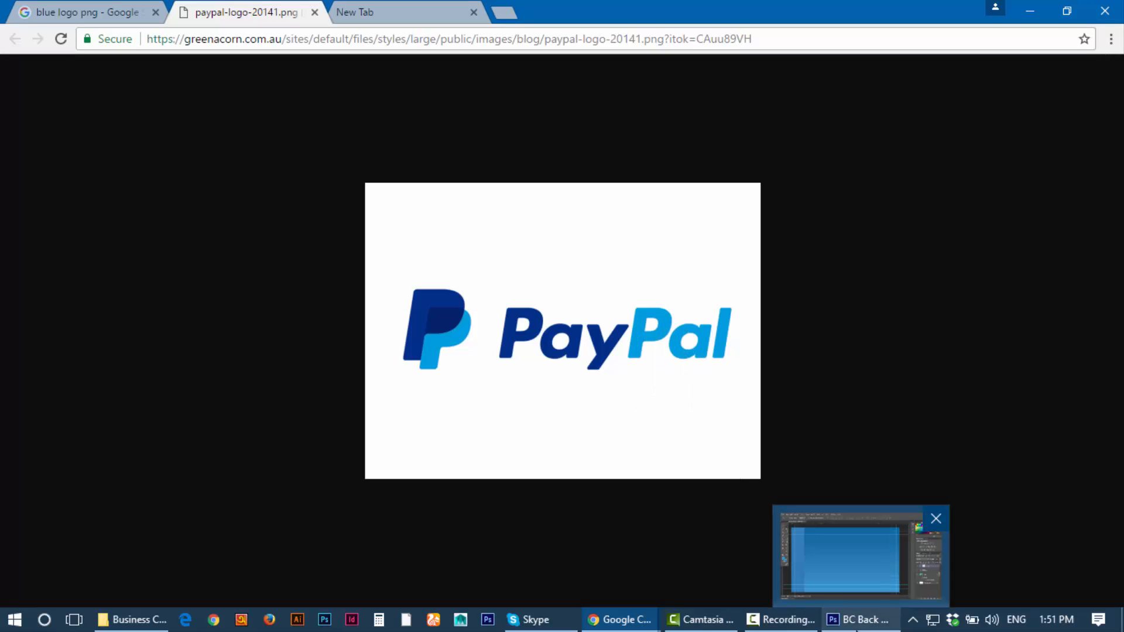
left_click(858, 557)
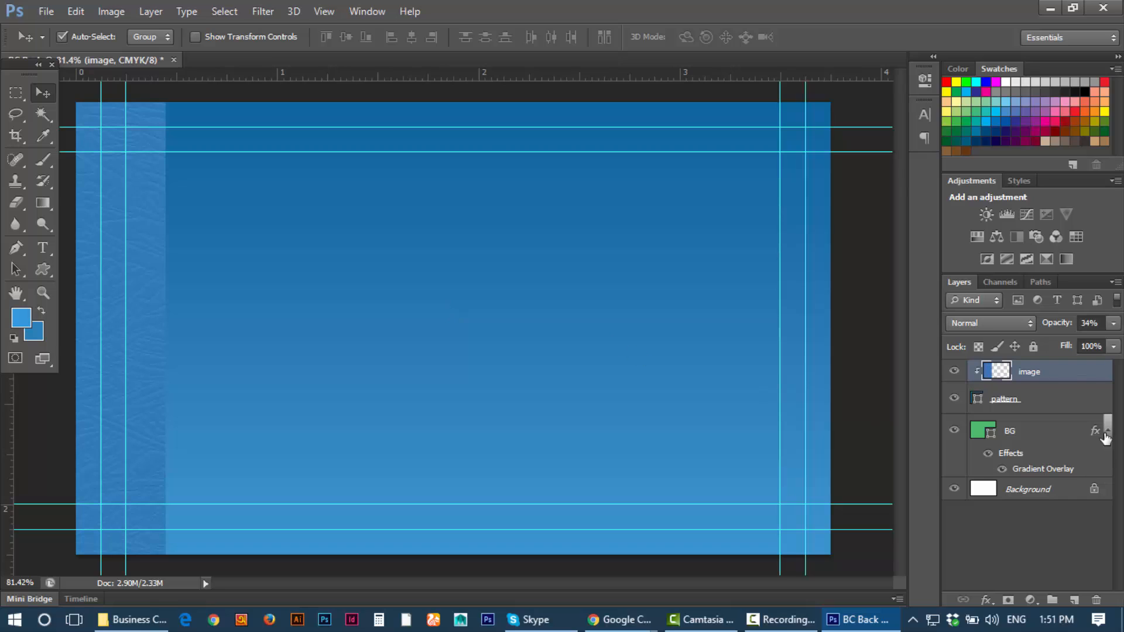
left_click(1075, 600)
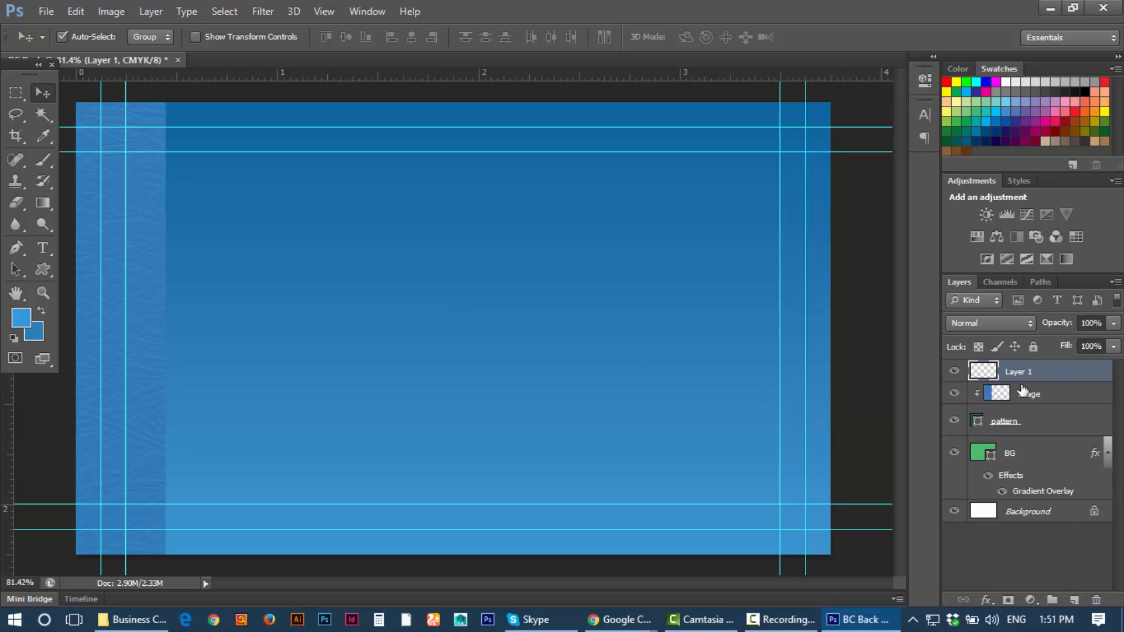
key("ctrl+v")
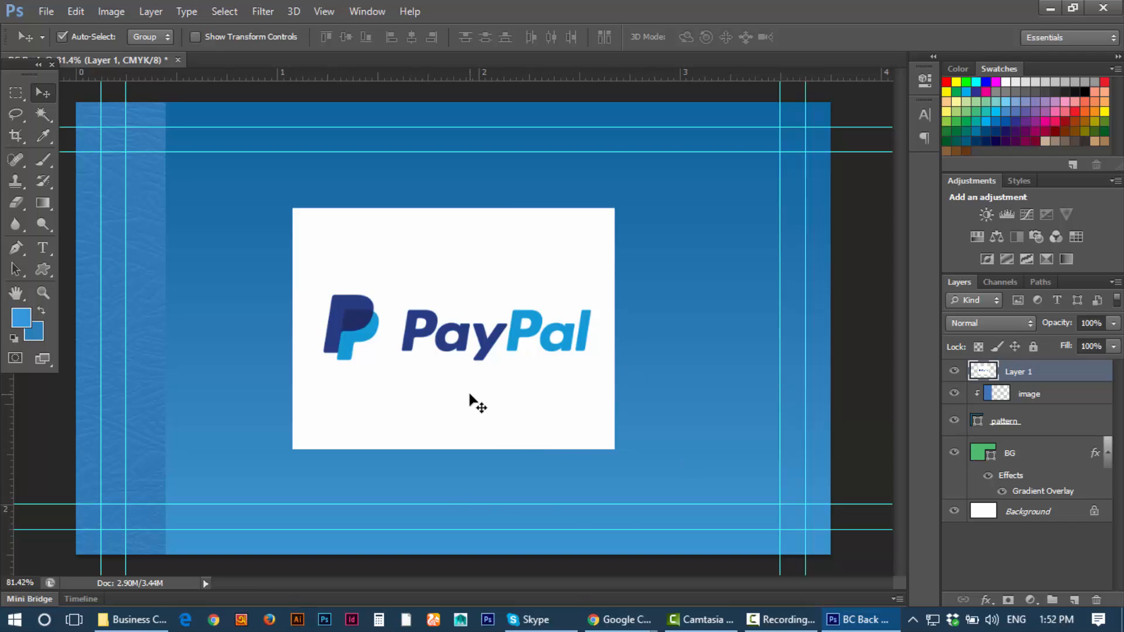
left_click_drag(443, 426, 471, 378)
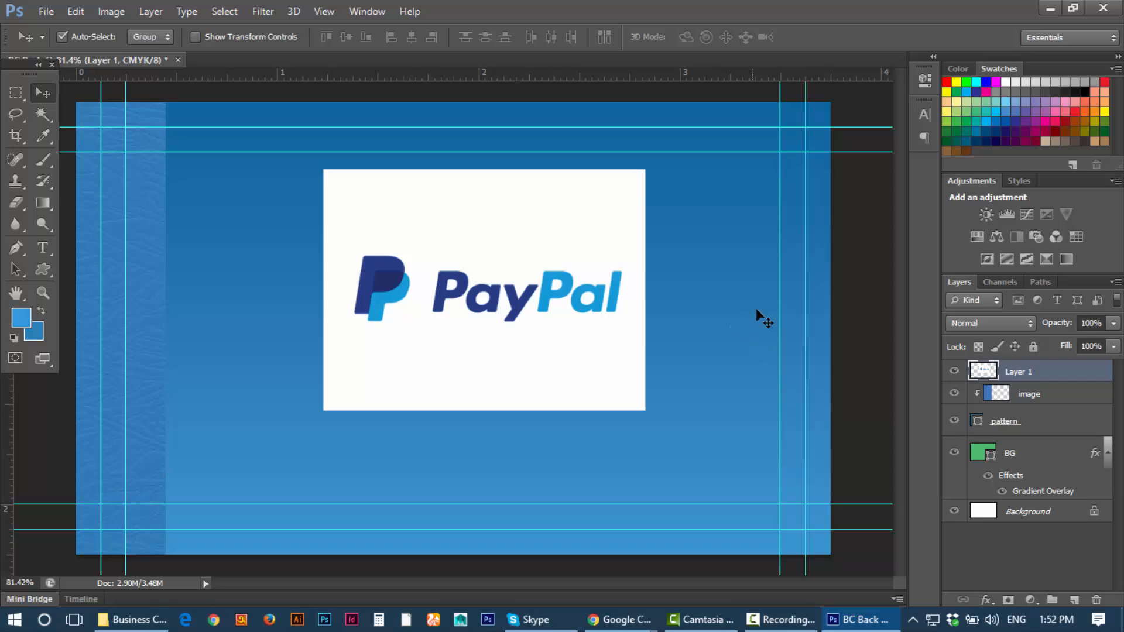
Step: Delete the pasted PayPal logo layer
left_click(863, 247)
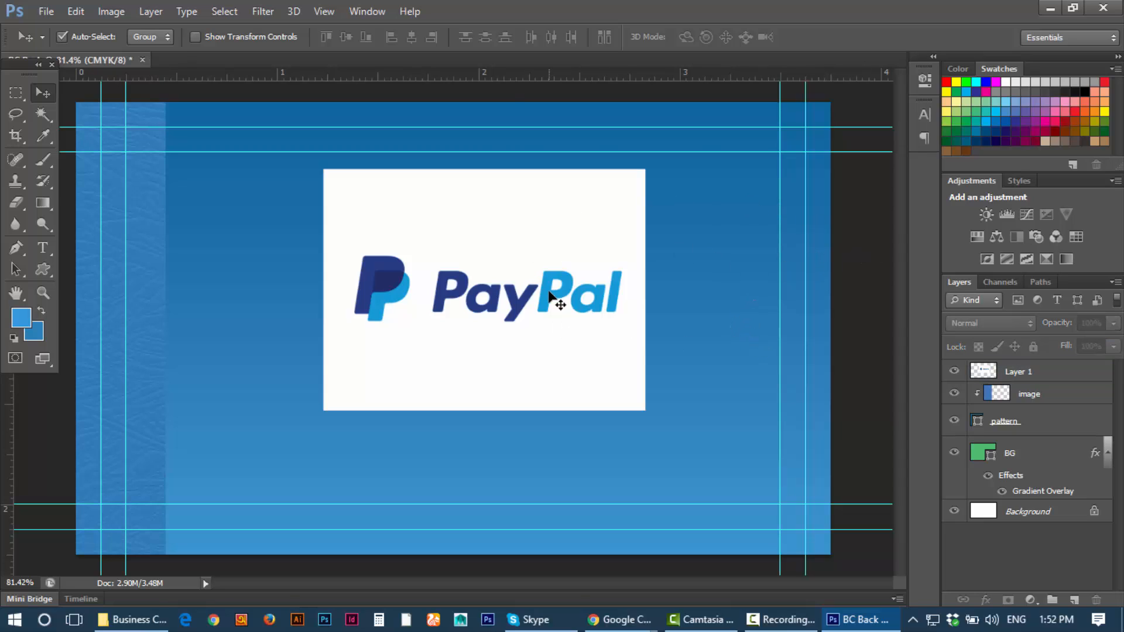
left_click(579, 297)
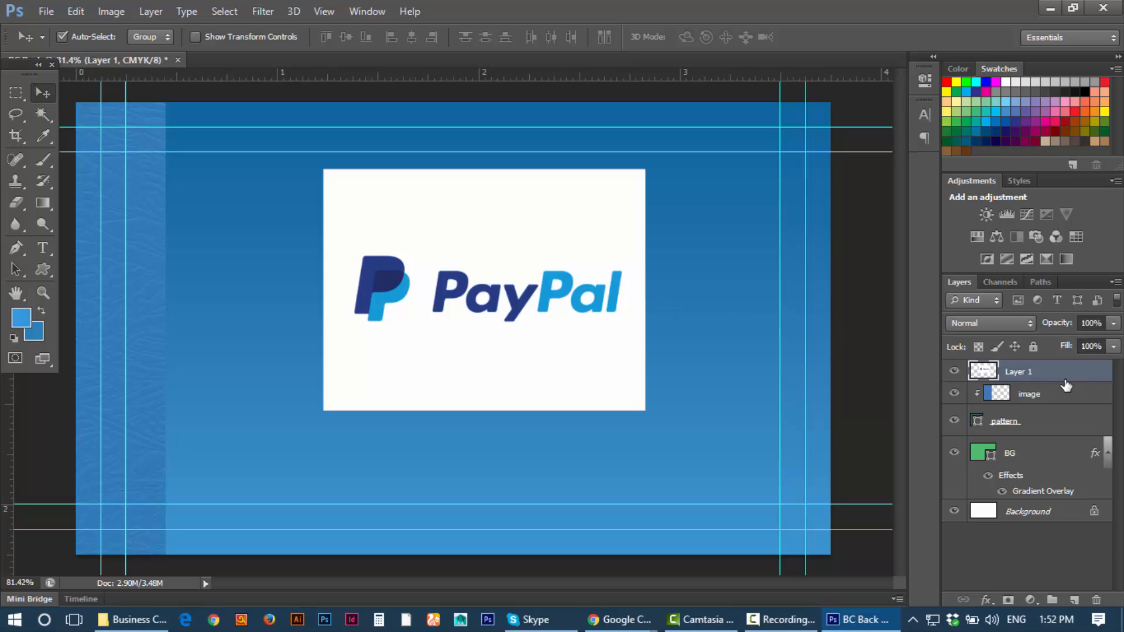
key("Delete")
Step: Create a new 480×360 px document from the Clipboard preset and paste the PayPal logo in
left_click(47, 12)
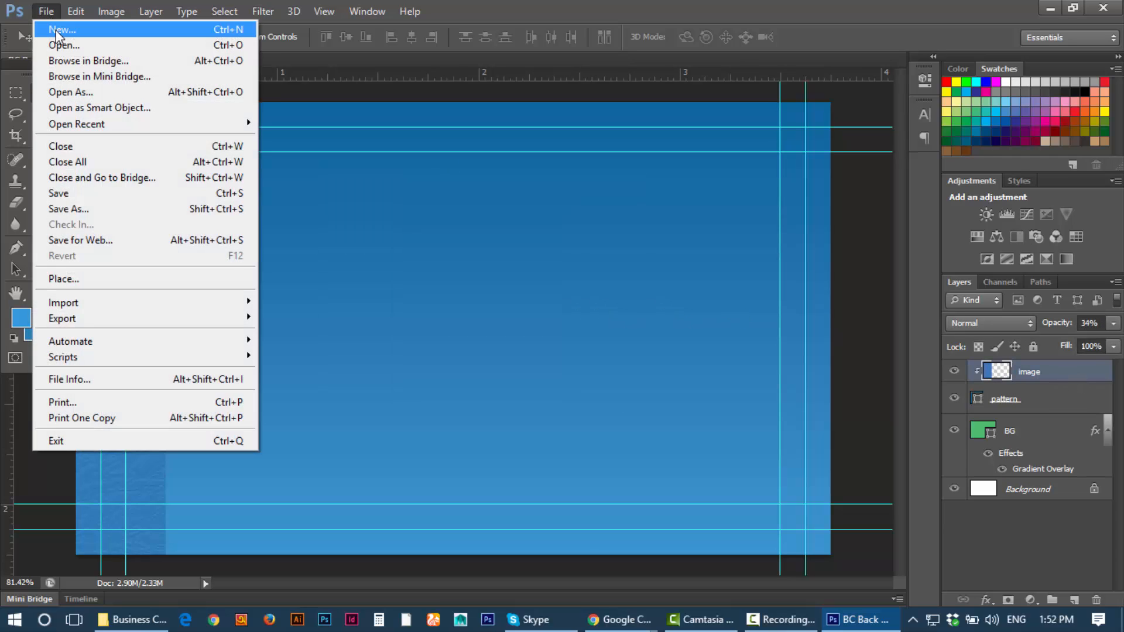
left_click(64, 28)
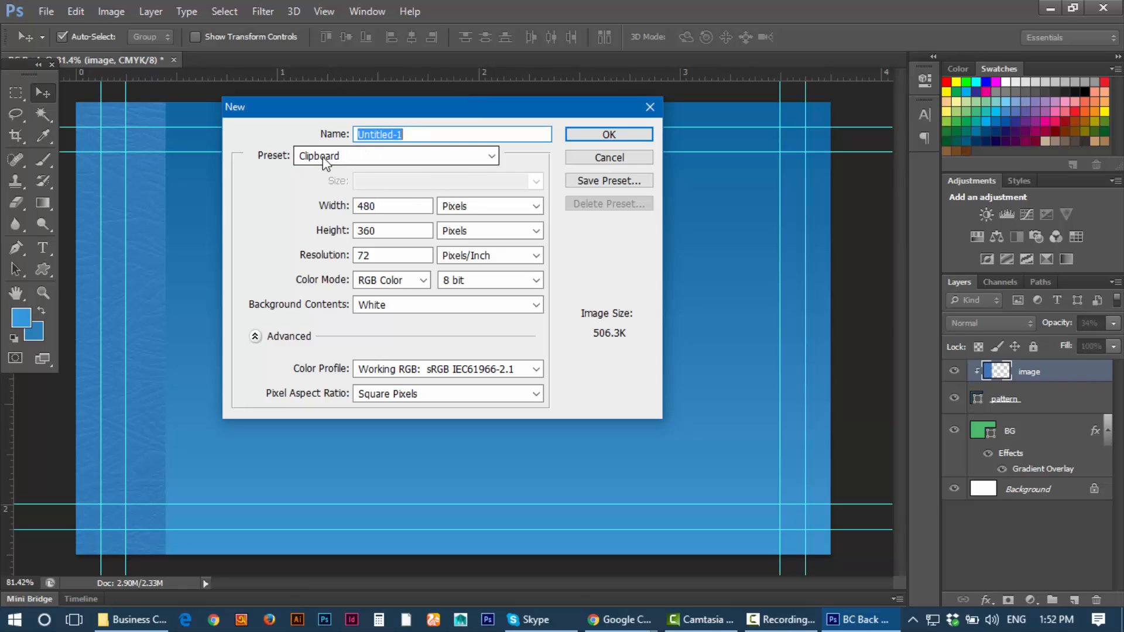
left_click_drag(440, 112, 501, 140)
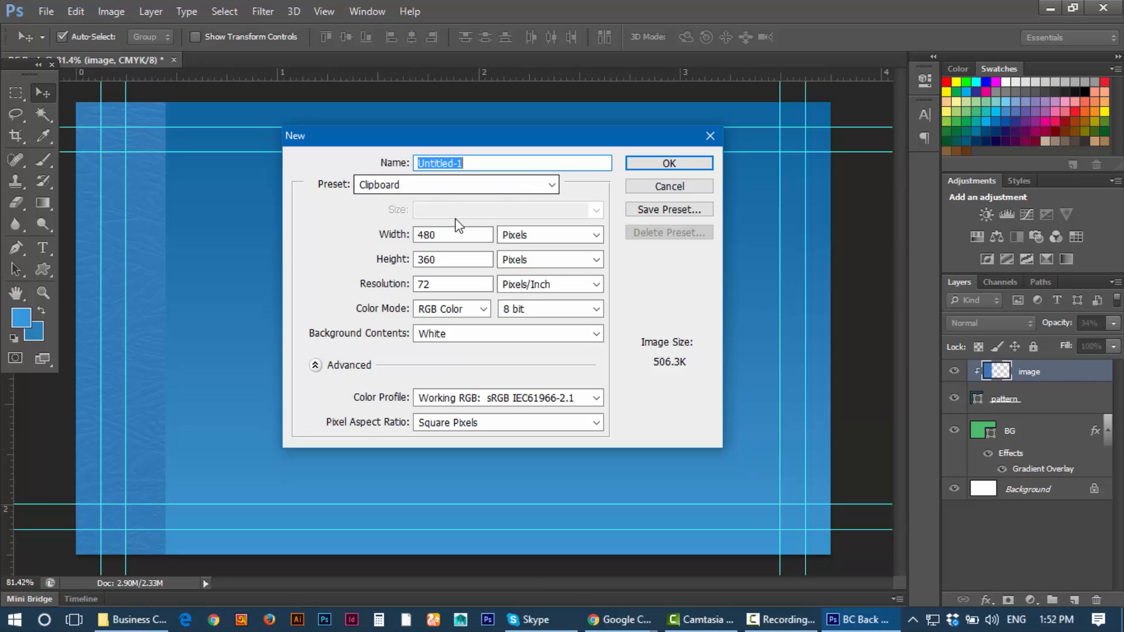
left_click(427, 235)
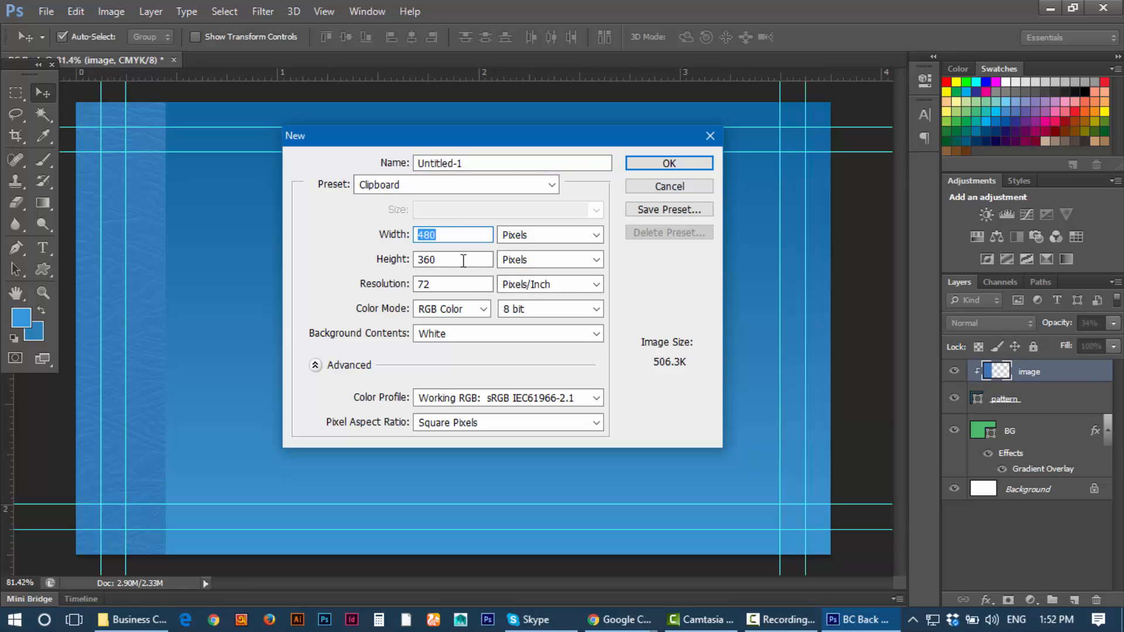
key("Tab")
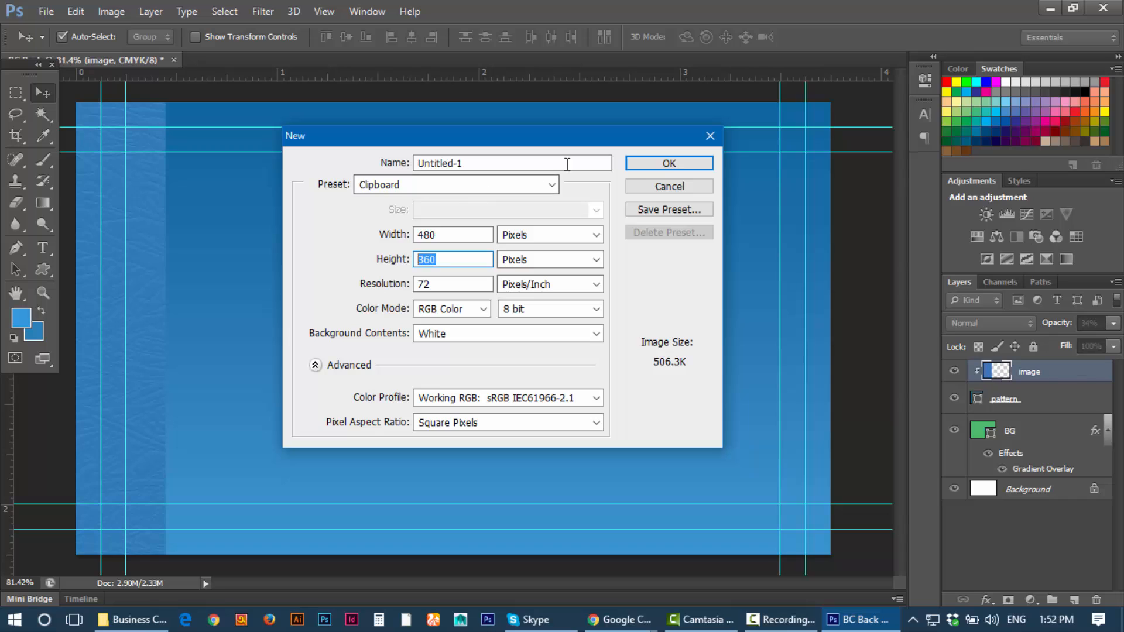
left_click(666, 164)
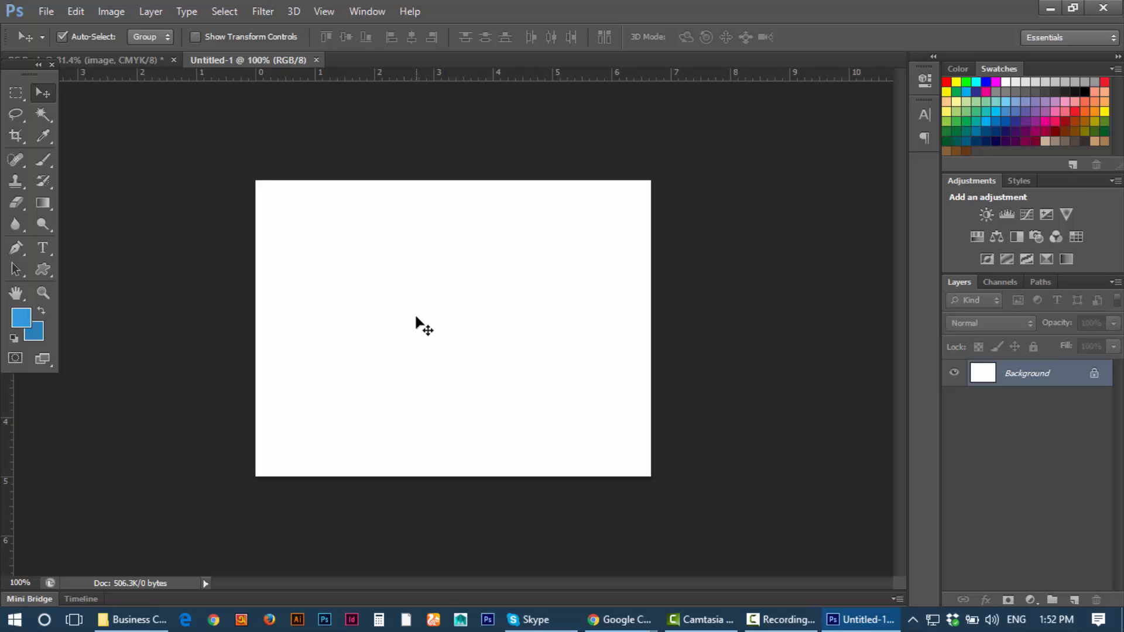
key("ctrl+v")
Step: Magic-wand the white around the logo, convert Background to Layer 0, and clear it
scroll(544, 319, "up", 3)
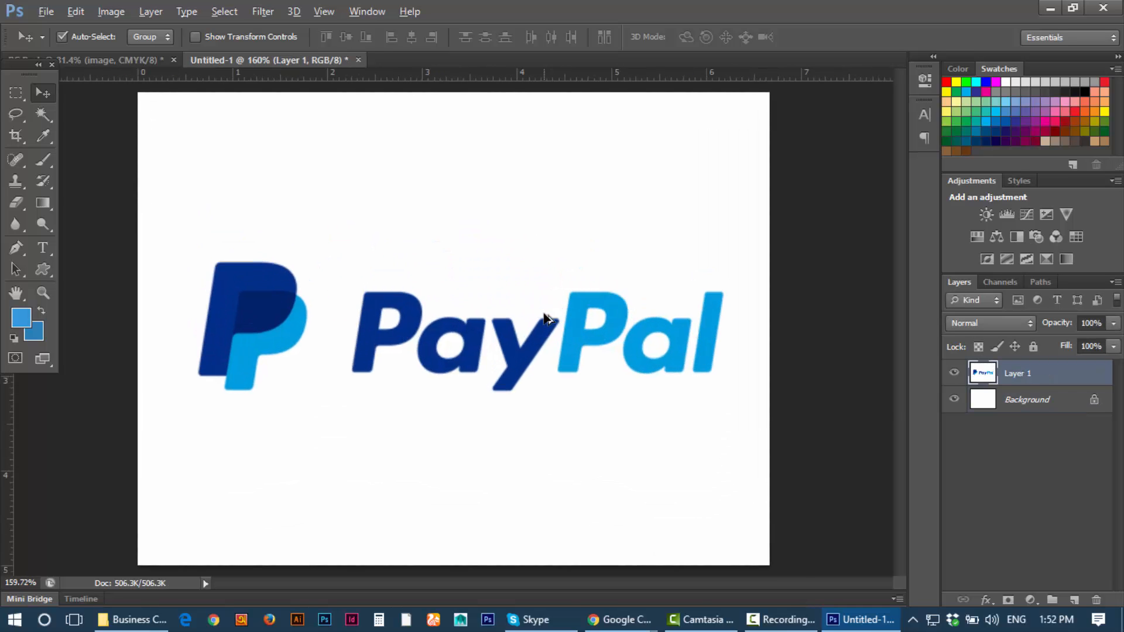
scroll(544, 319, "up", 1)
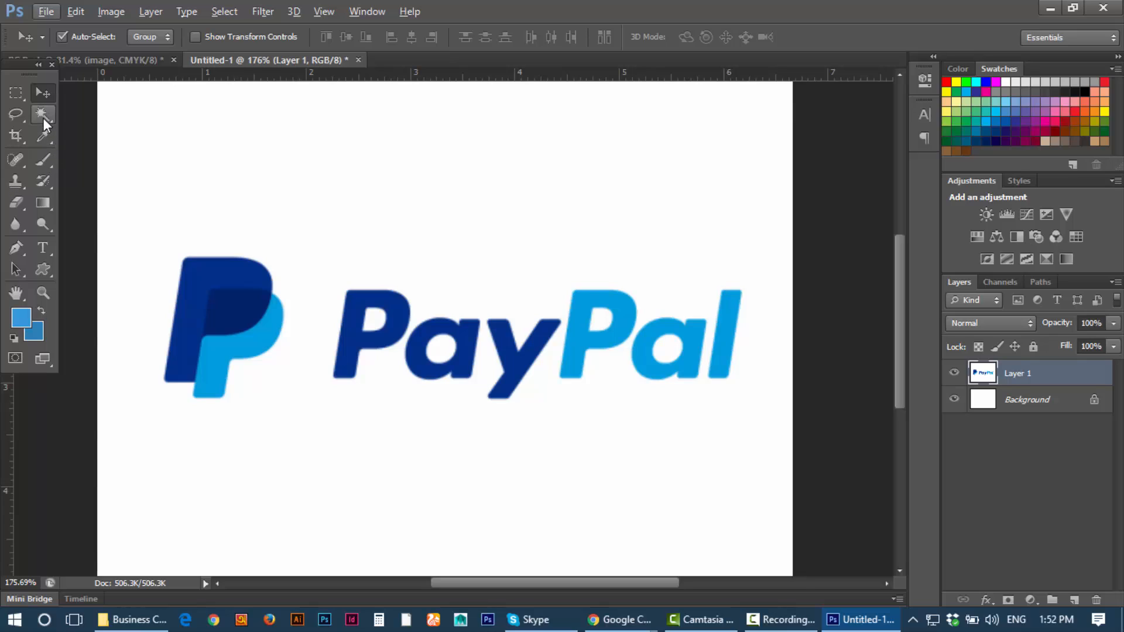
left_click_drag(44, 118, 99, 124)
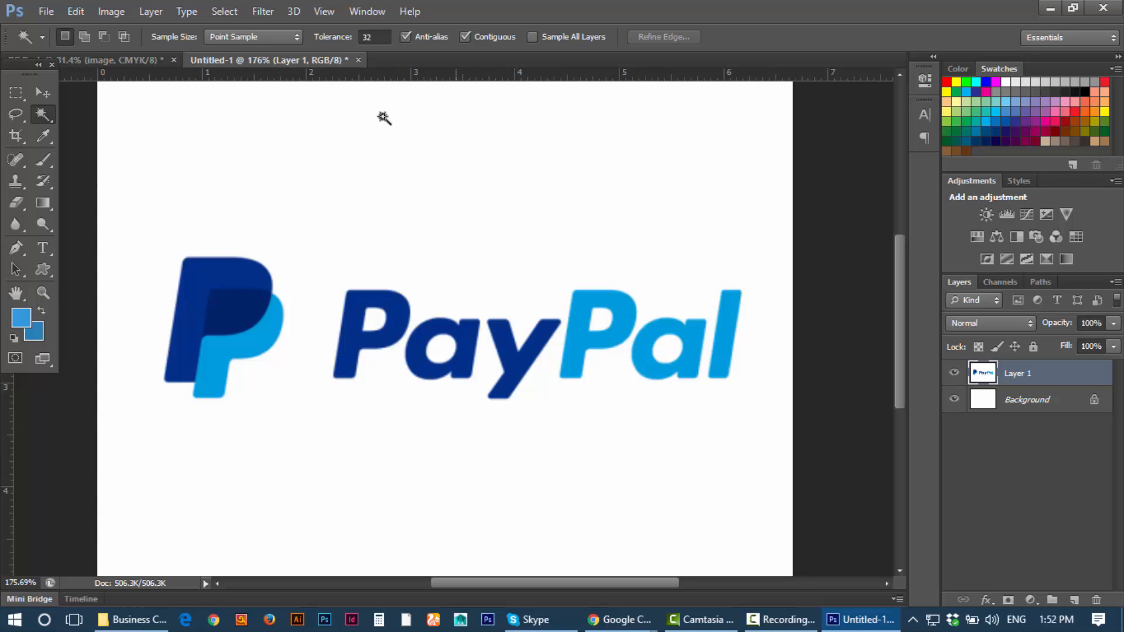
left_click(480, 244)
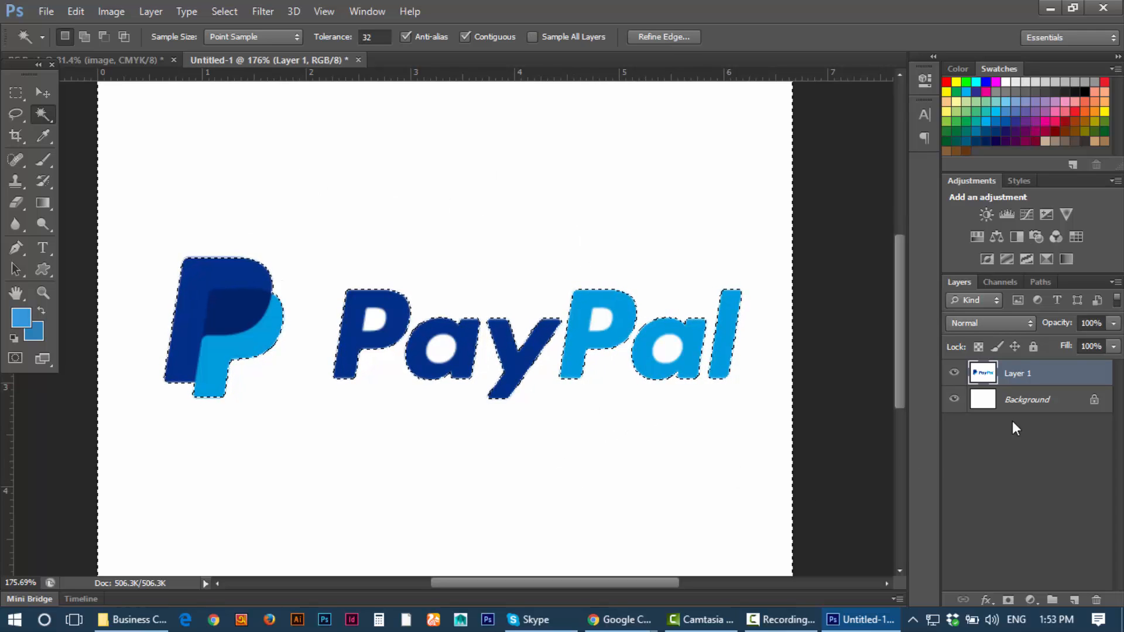
left_click(1054, 403)
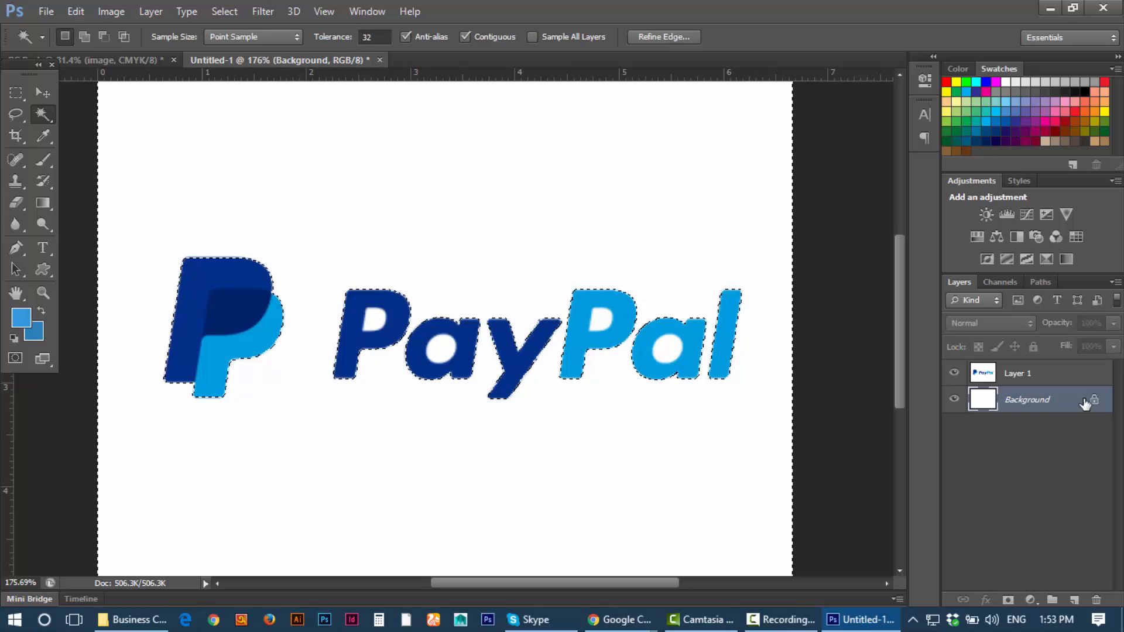
double_click(1085, 403)
left_click(712, 193)
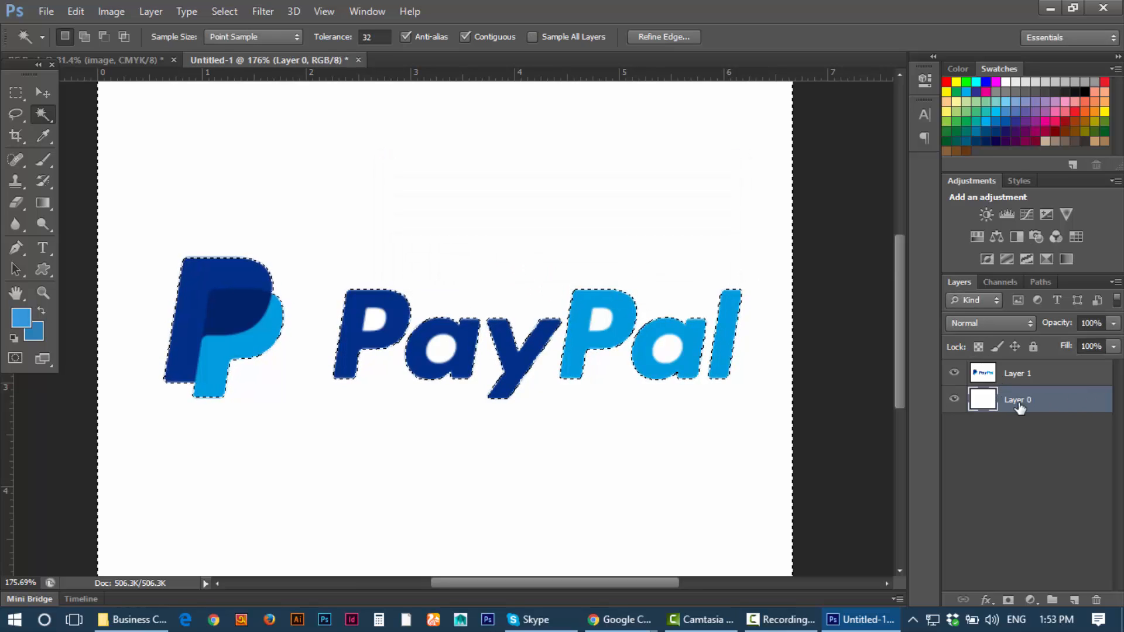
key("Delete")
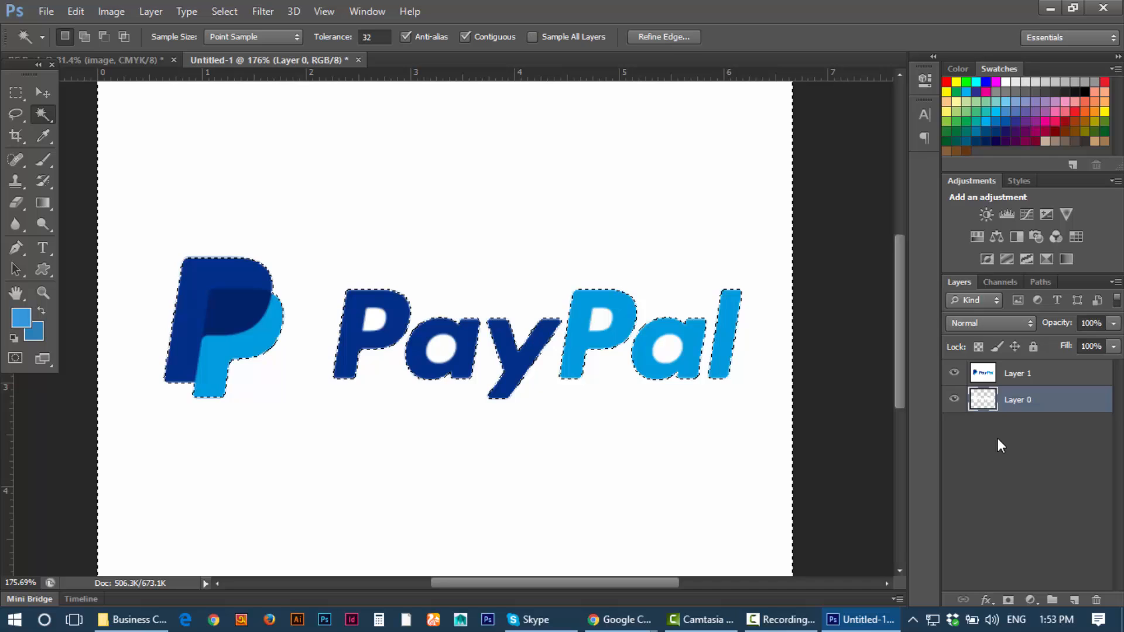
Step: Delete Layer 0, remove the white from the logo layer, then undo that deletion
left_click(1020, 374)
left_click(1022, 400)
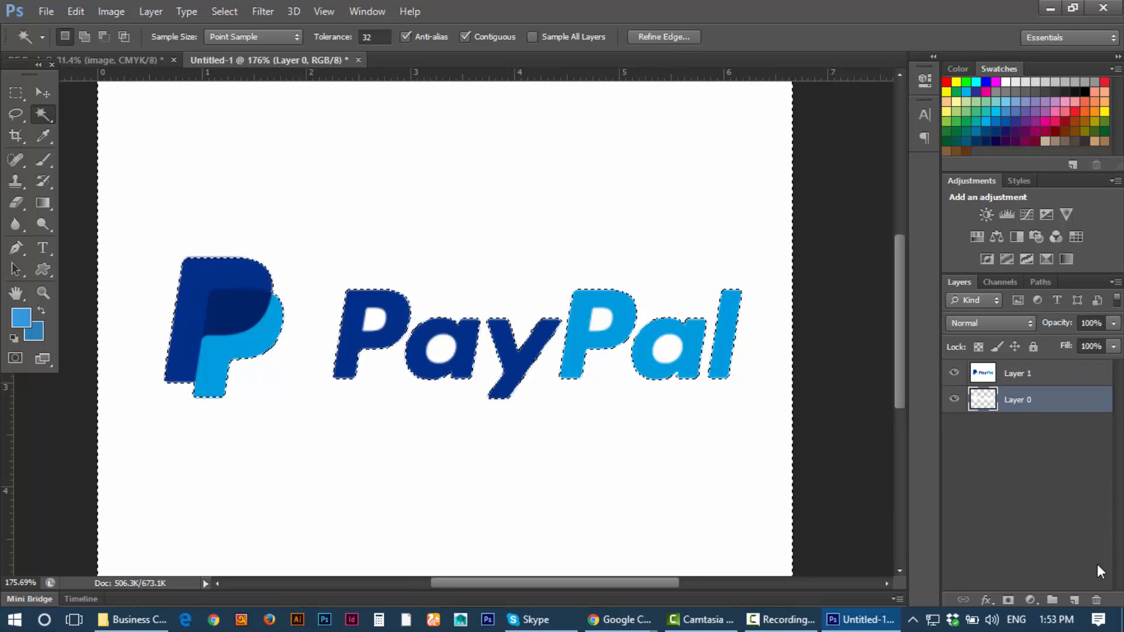
left_click(1097, 600)
left_click(529, 245)
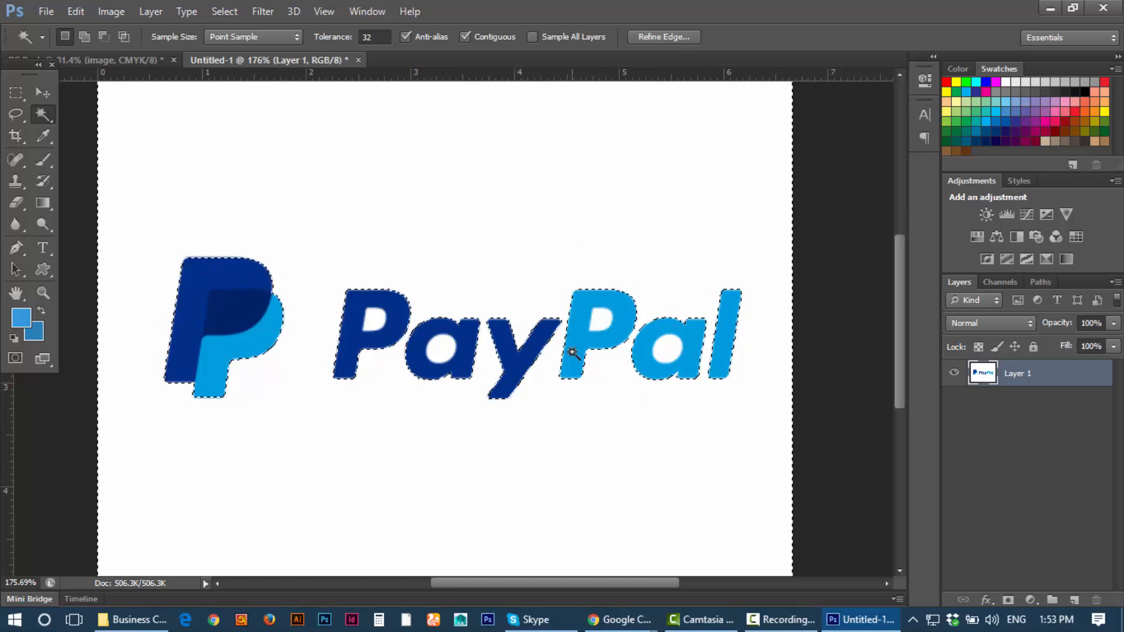
key("Delete")
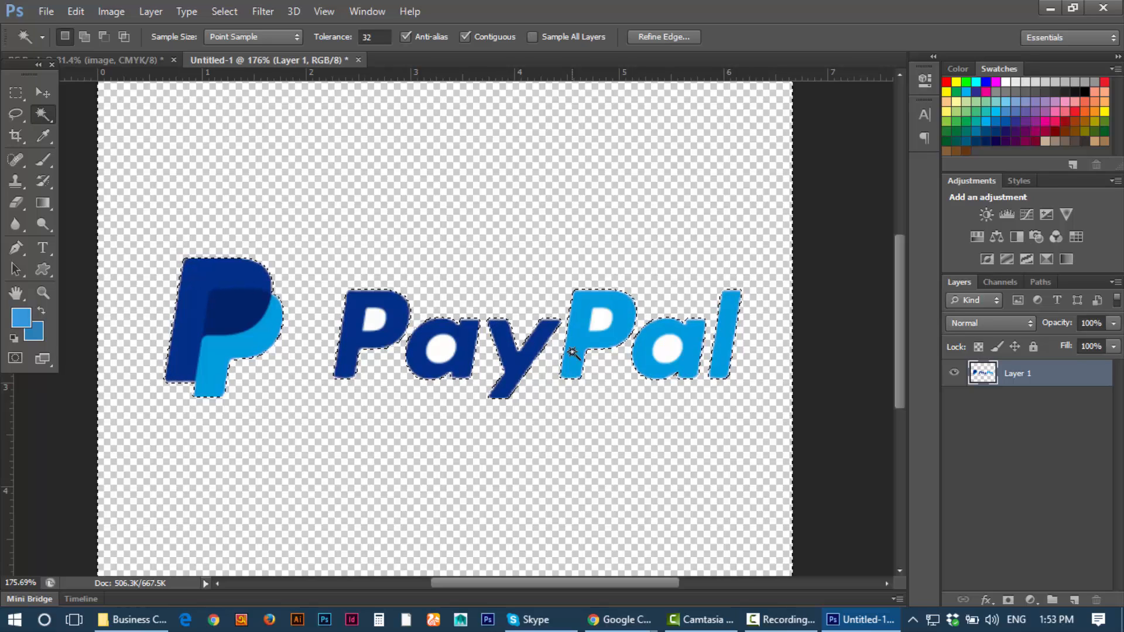
key("ctrl+z")
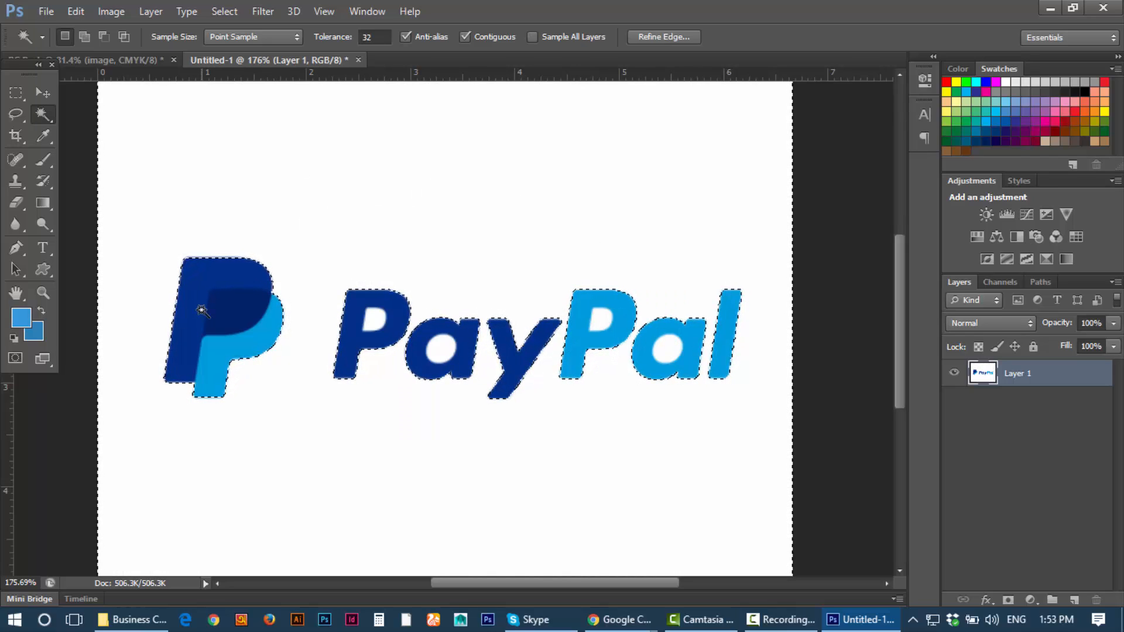
Step: Invert the selection to the logo, turn off Magic Wand anti-aliasing, and reselect the white
left_click(213, 10)
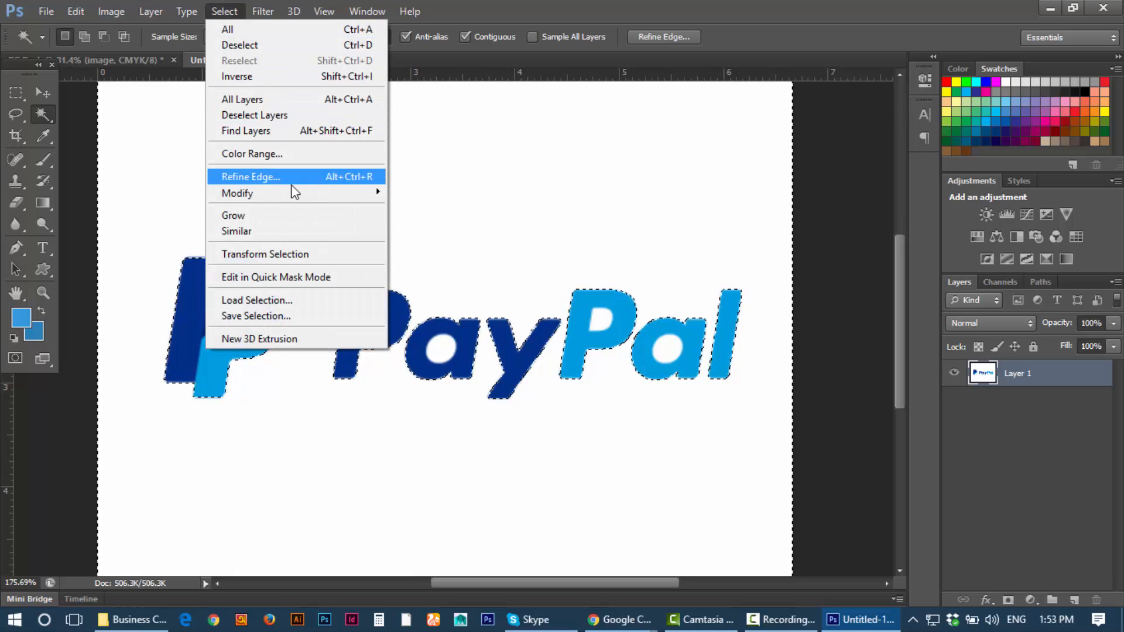
left_click(258, 78)
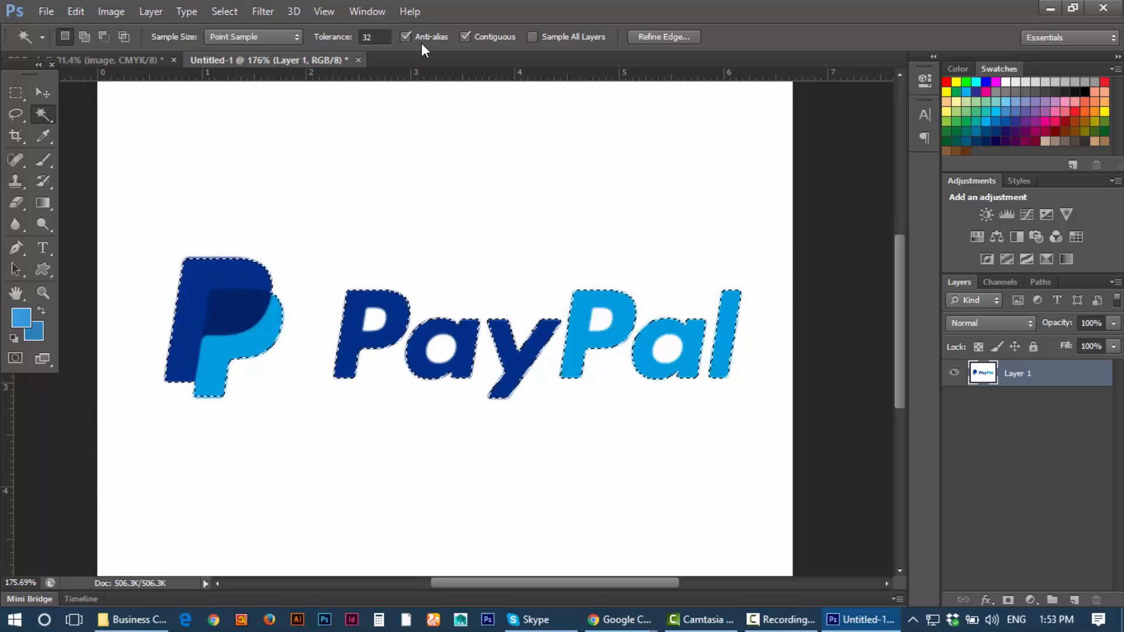
left_click(407, 35)
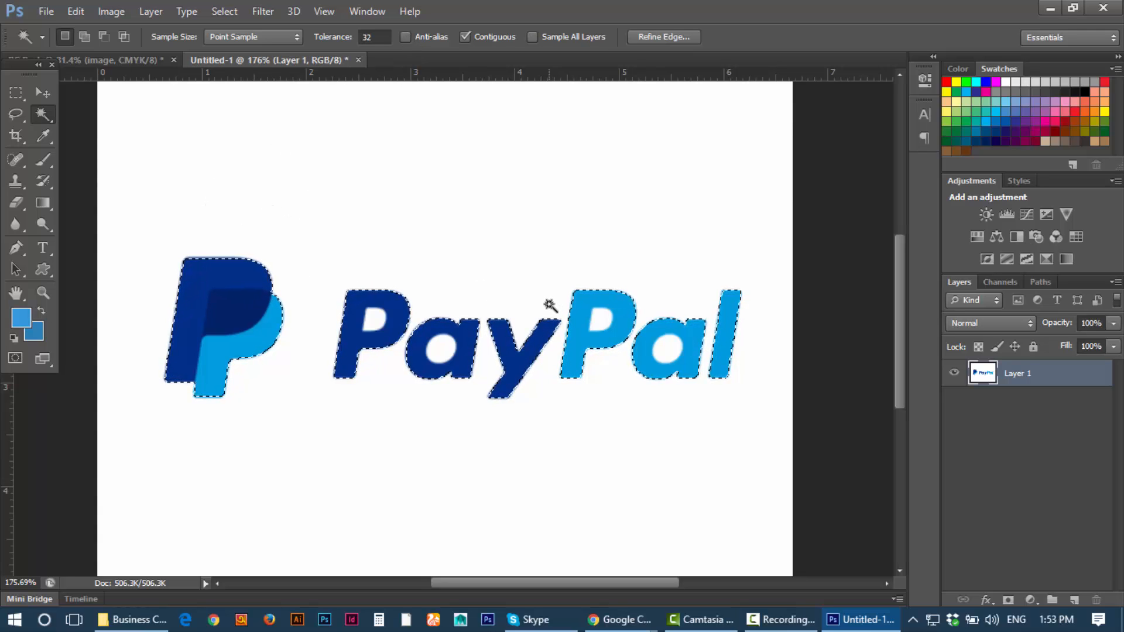
key("ctrl+d")
left_click(518, 246)
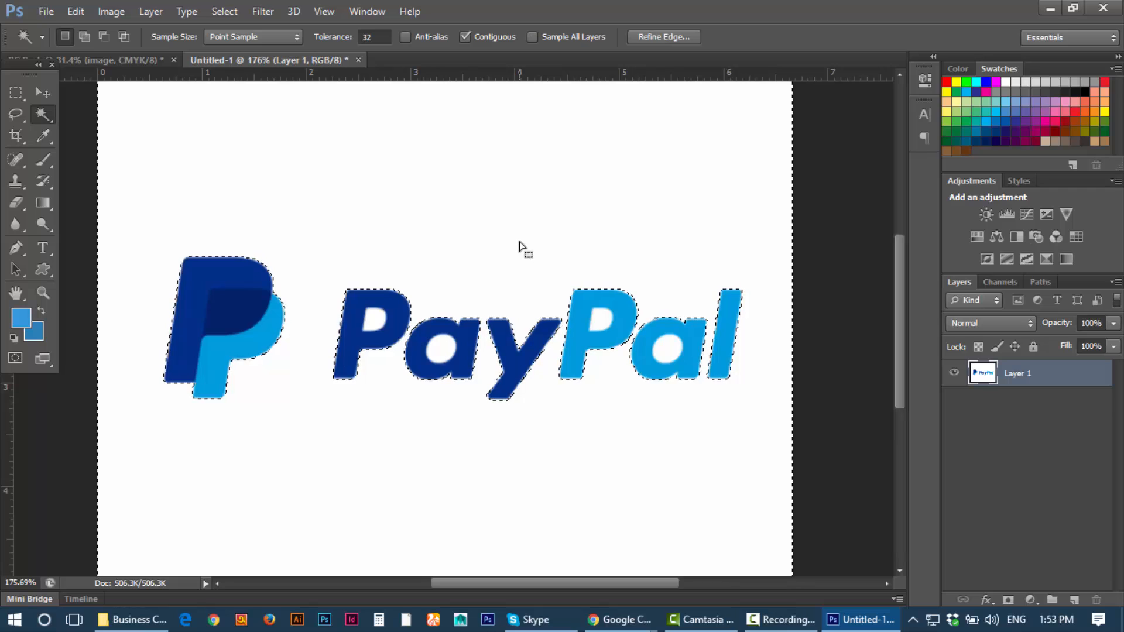
key("ctrl+d")
Step: Turn off Contiguous, select every white area, restore anti-aliasing, and deselect everything
left_click(465, 36)
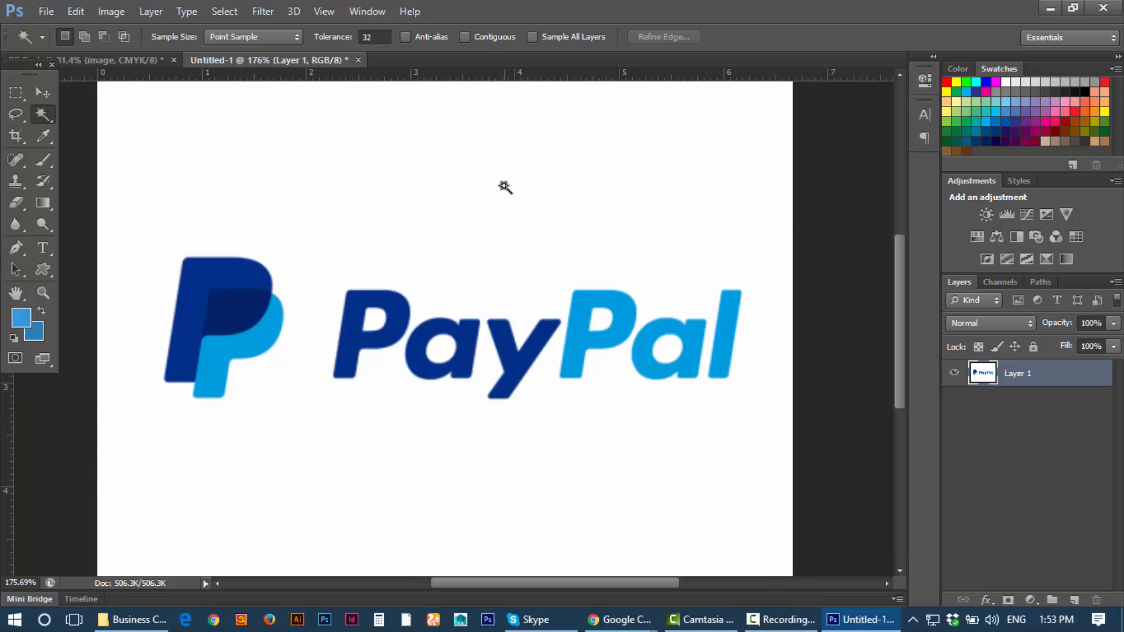
left_click(459, 199)
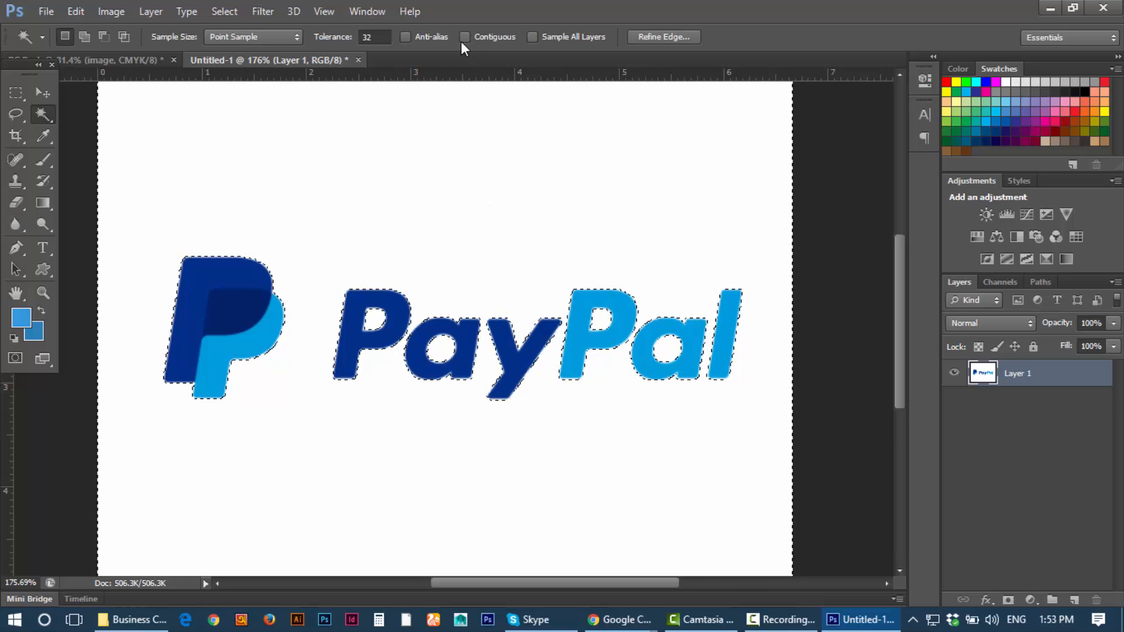
left_click(406, 37)
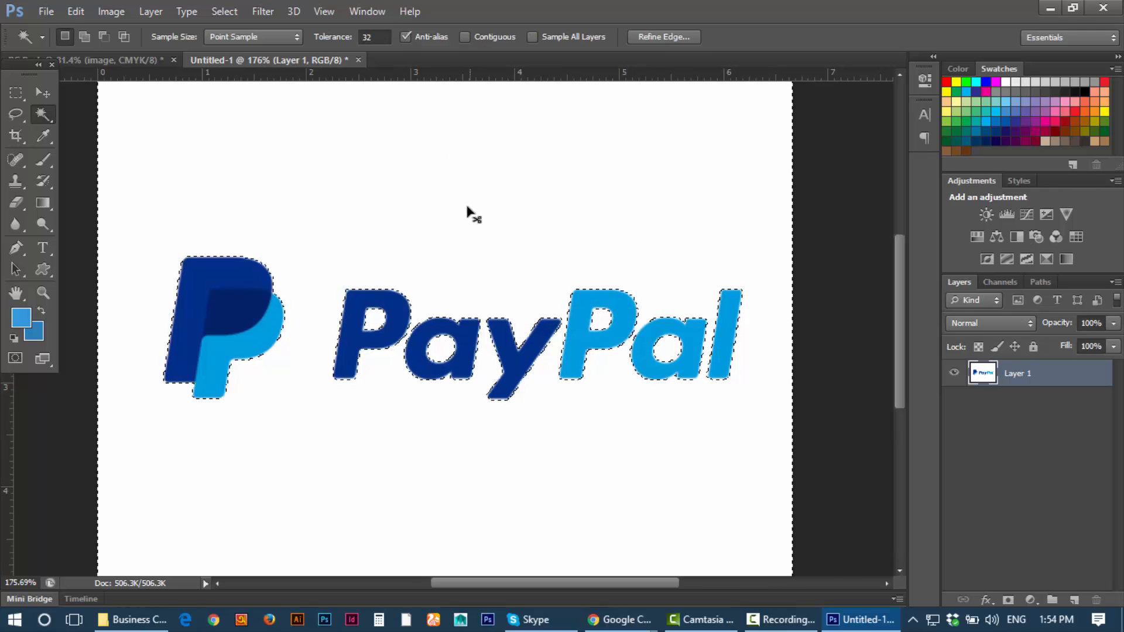
left_click(466, 234)
left_click(465, 240)
key("ctrl+d")
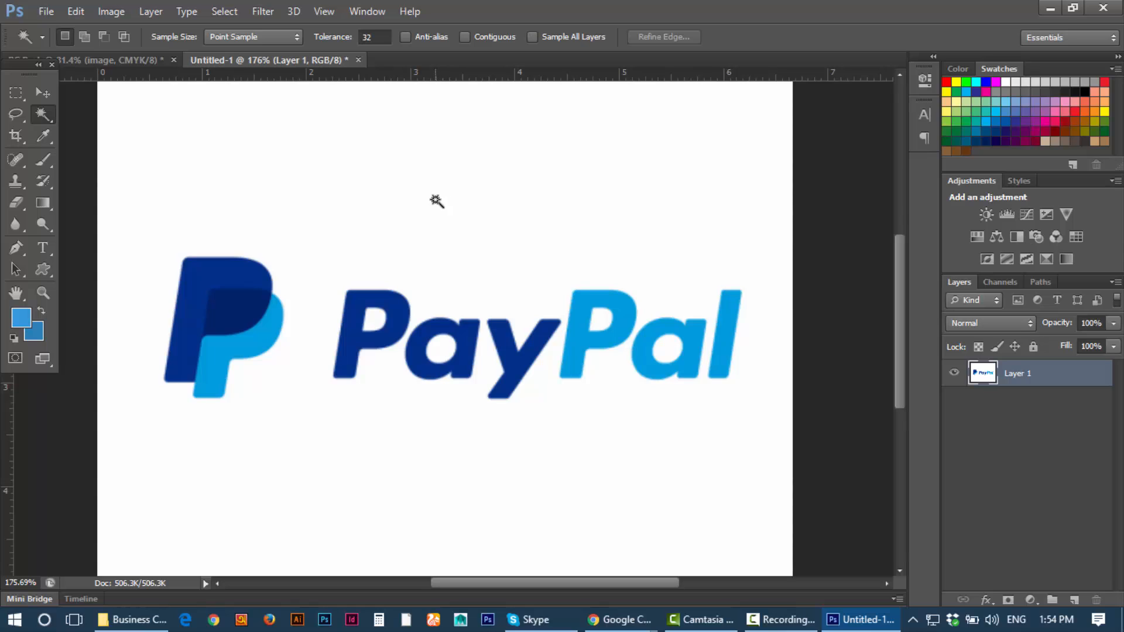
Step: Select the white background around the PayPal logo with the Magic Wand
scroll(543, 365, "up", 2)
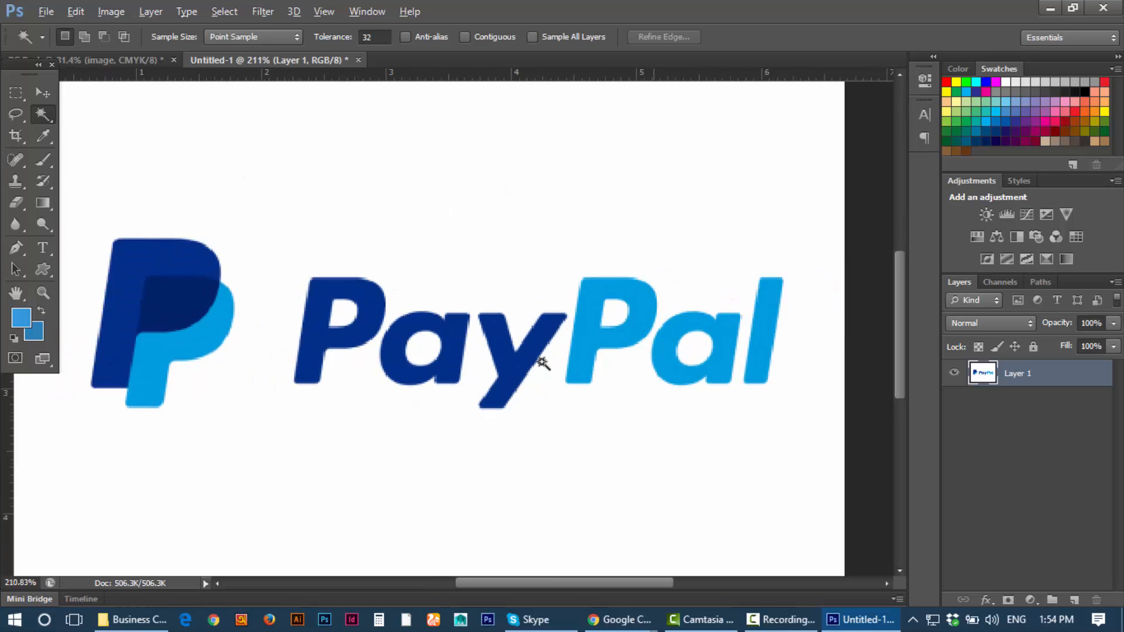
scroll(543, 364, "down", 3)
scroll(542, 364, "up", 3)
scroll(543, 364, "down", 3)
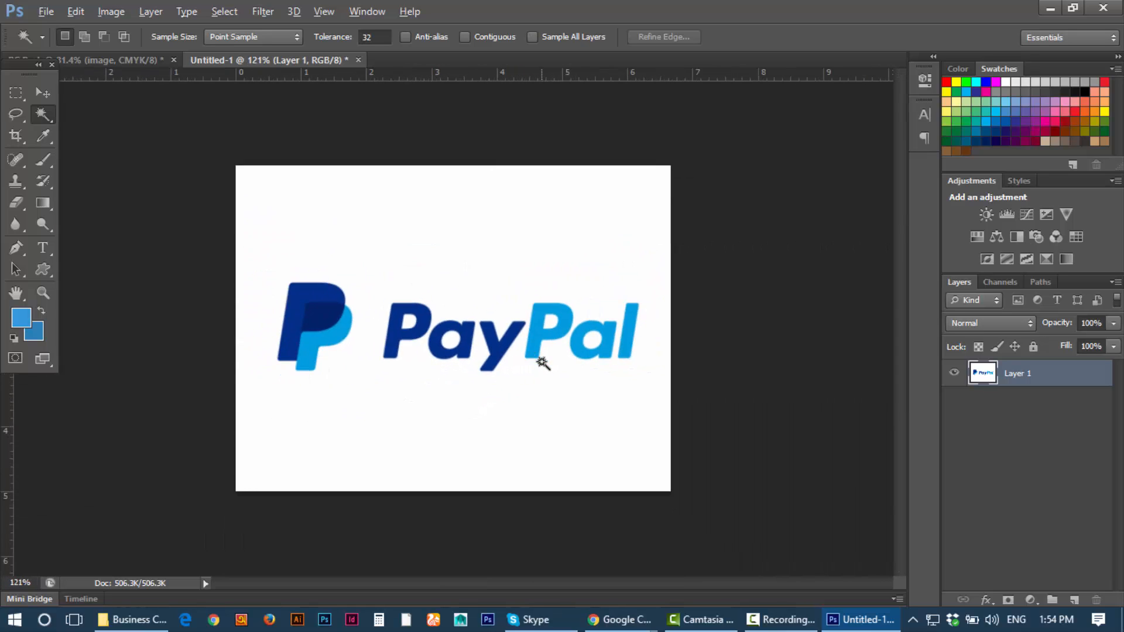
scroll(543, 364, "up", 2)
scroll(442, 320, "up", 2)
key("alt")
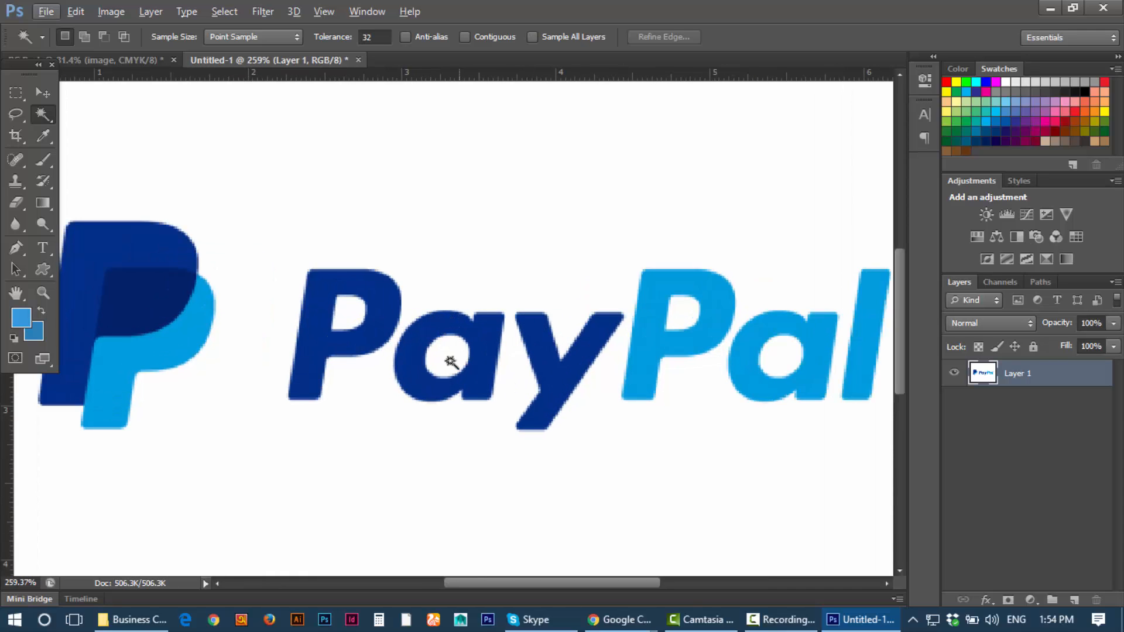
scroll(530, 351, "down", 3)
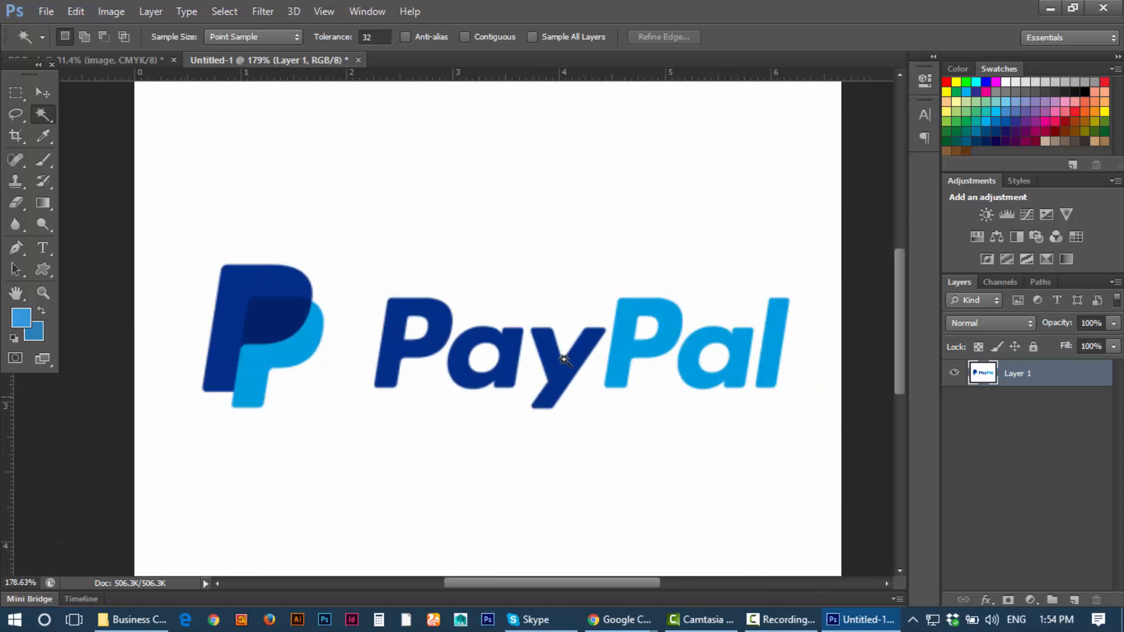
scroll(564, 358, "up", 1)
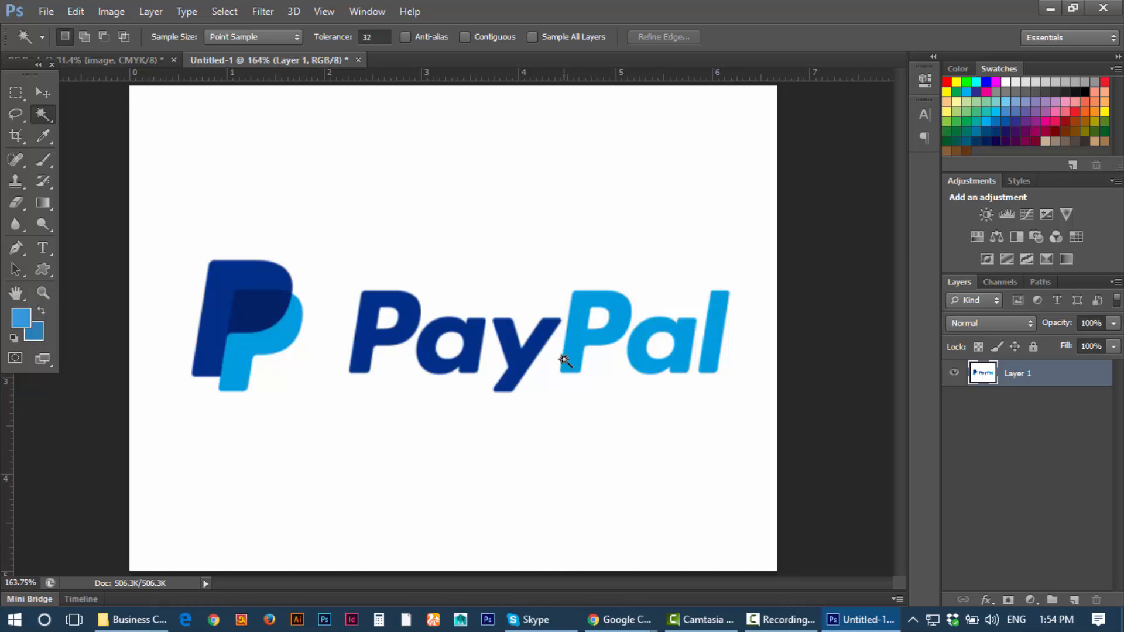
left_click(525, 155)
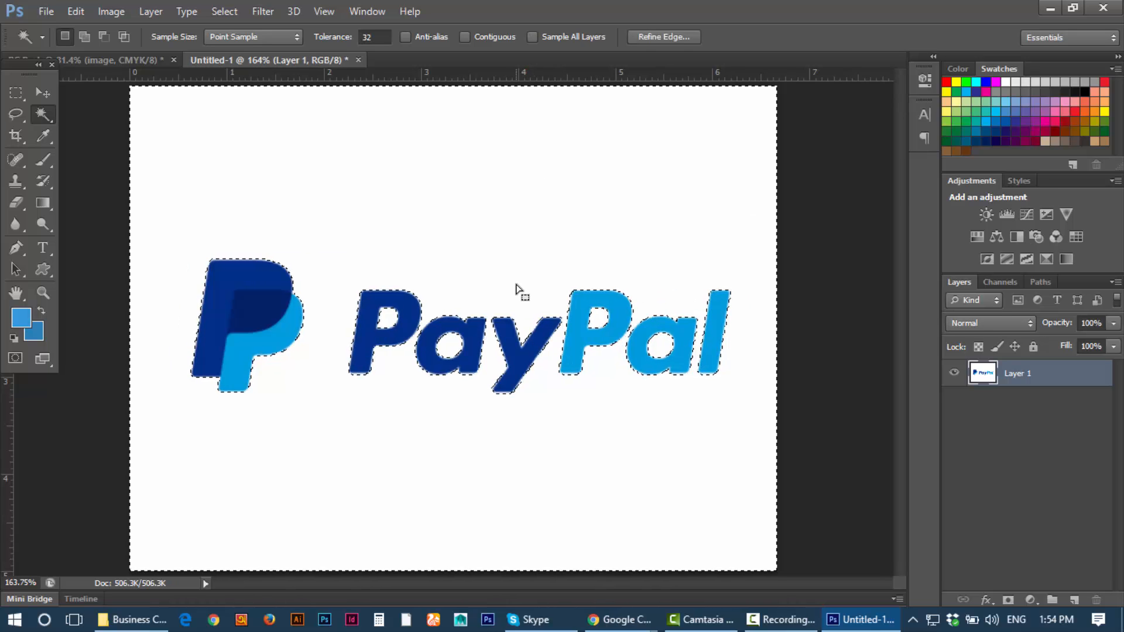
Step: Invert the selection so only the PayPal logo shapes are selected
scroll(515, 288, "up", 5)
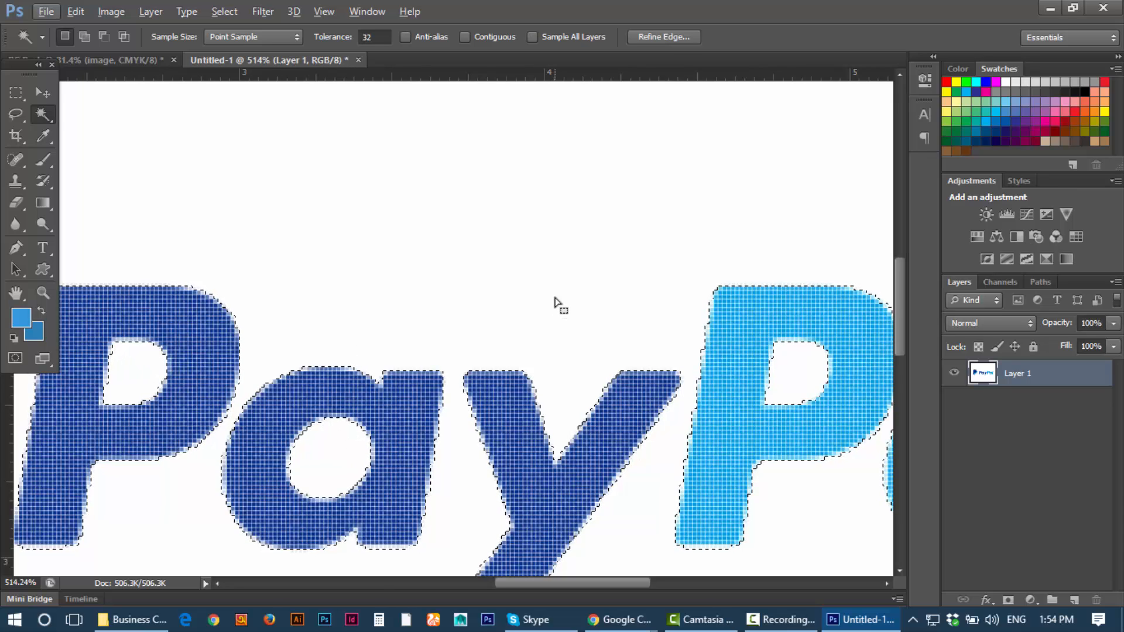
scroll(556, 306, "down", 1)
scroll(556, 306, "down", 3)
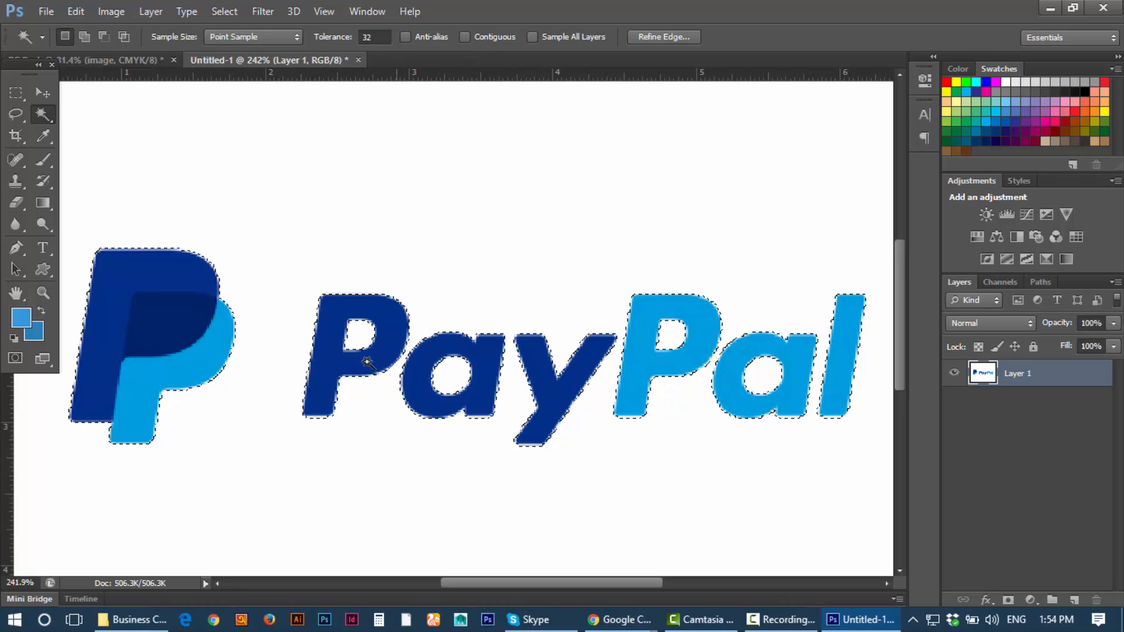
scroll(370, 383, "up", 3)
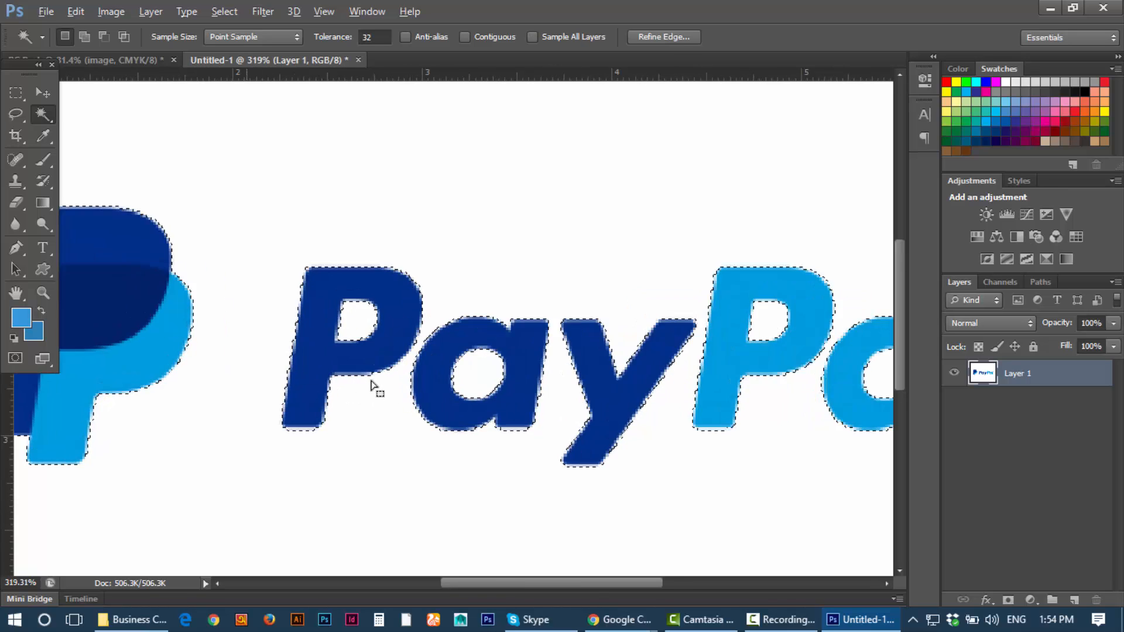
scroll(375, 384, "down", 6)
scroll(585, 377, "up", 1)
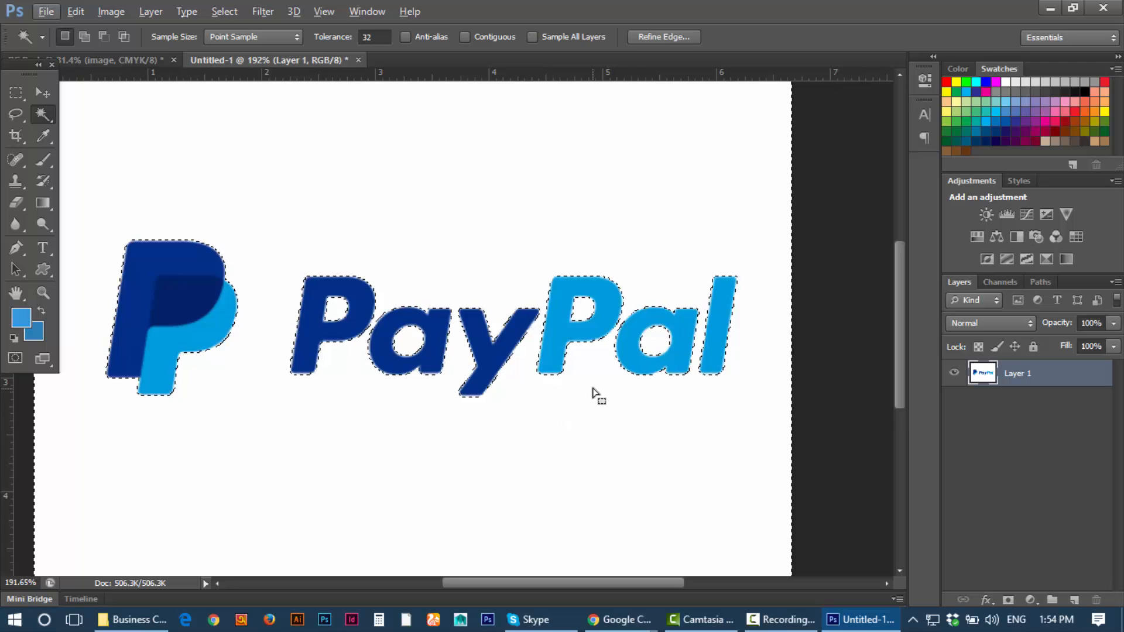
scroll(593, 388, "down", 3)
scroll(593, 388, "up", 5)
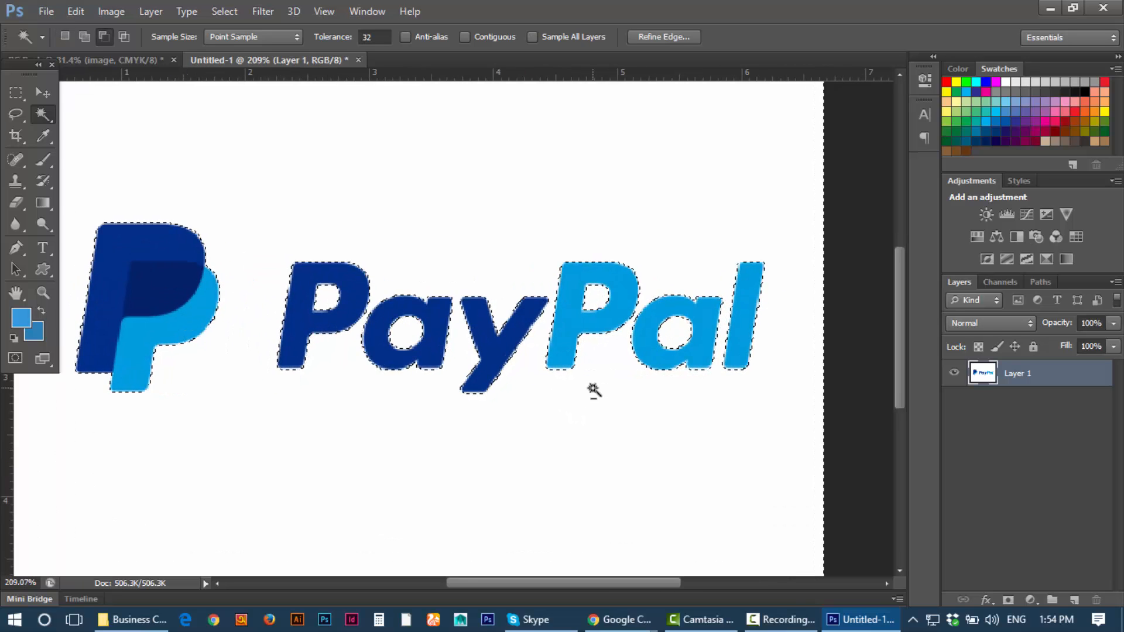
scroll(593, 388, "down", 2)
scroll(595, 390, "up", 1)
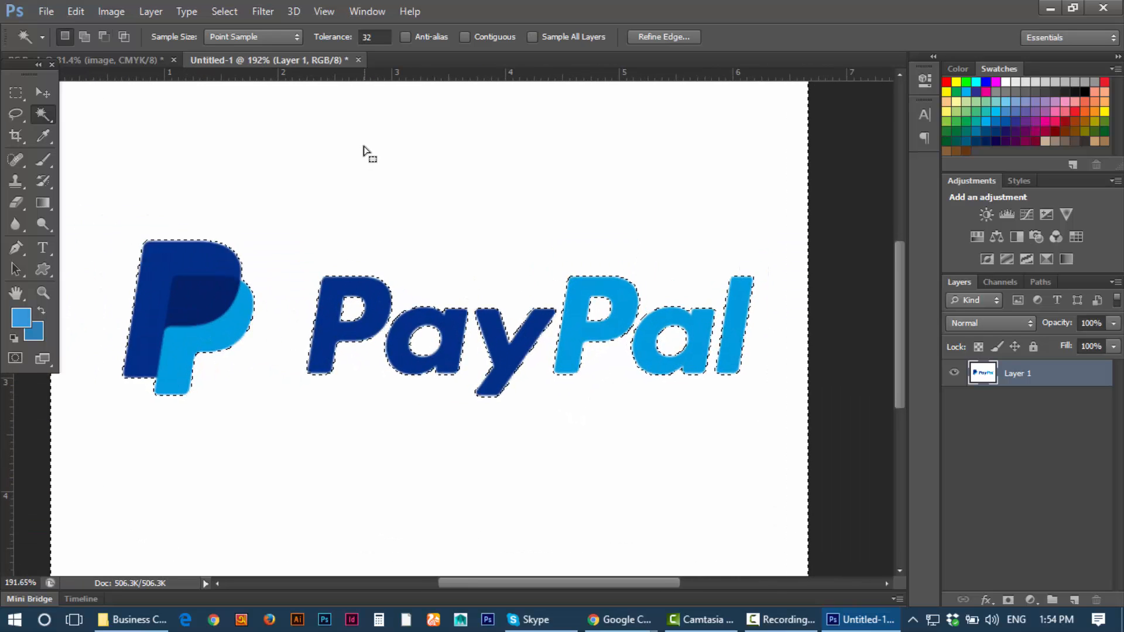
left_click(237, 18)
left_click(258, 78)
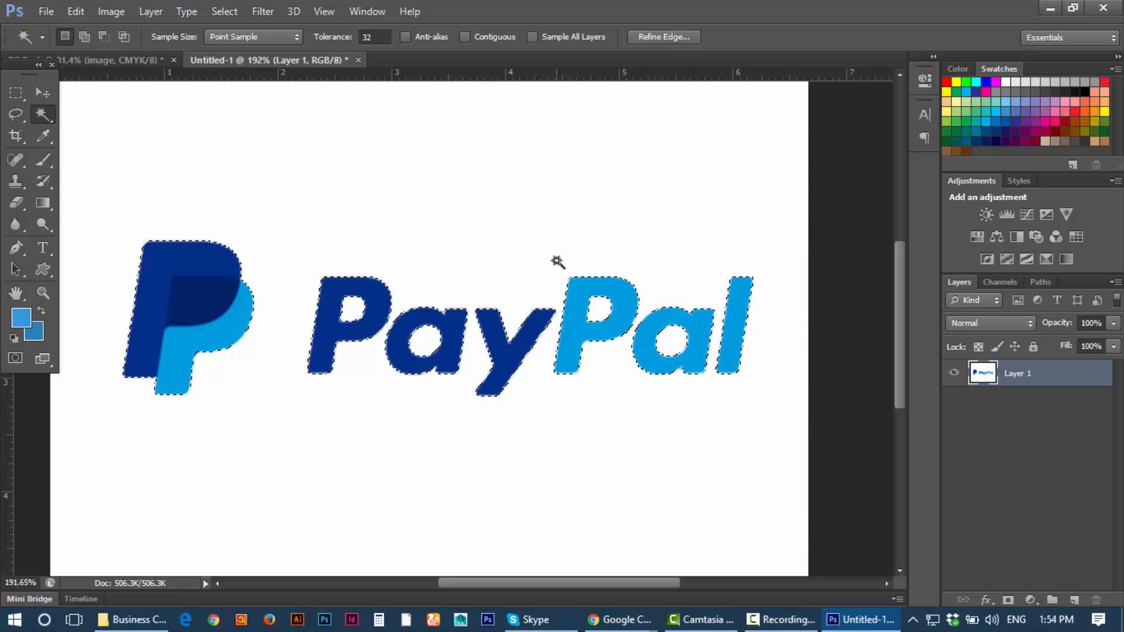
Step: Test the selection by deleting the logo pixels, then undo to restore them
key("Delete")
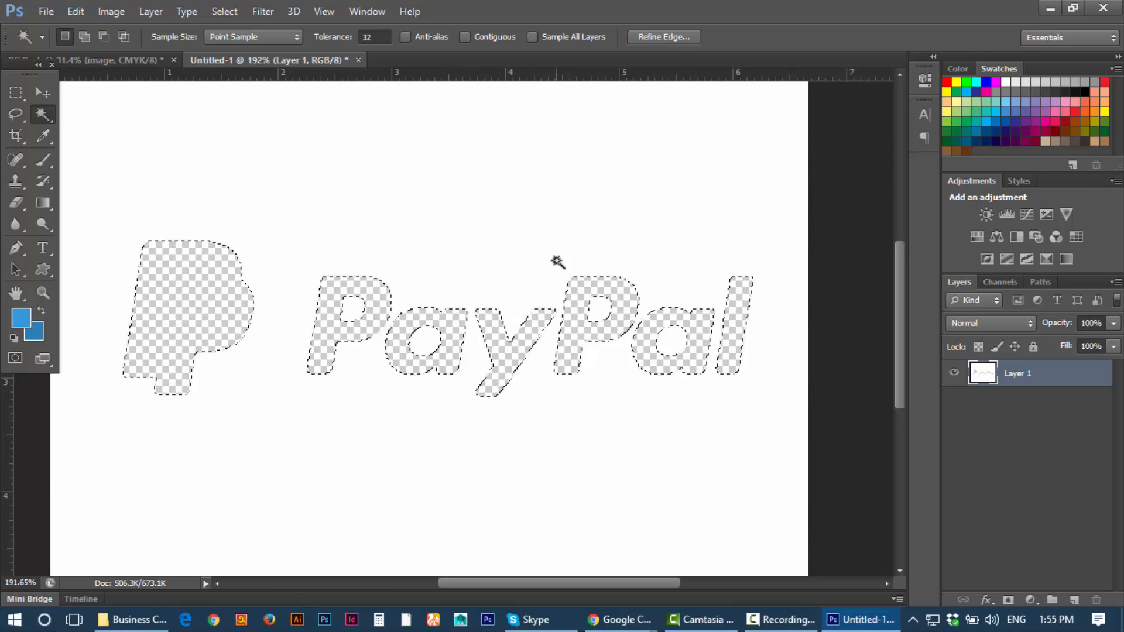
key("ctrl+z")
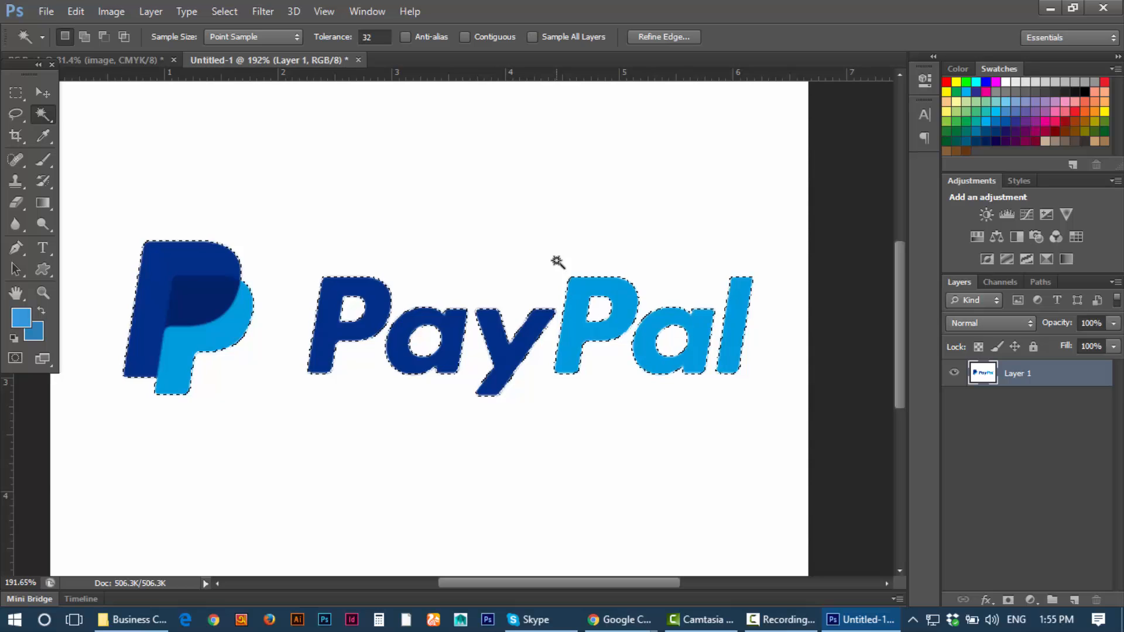
scroll(557, 263, "up", 6)
left_click_drag(403, 303, 551, 237)
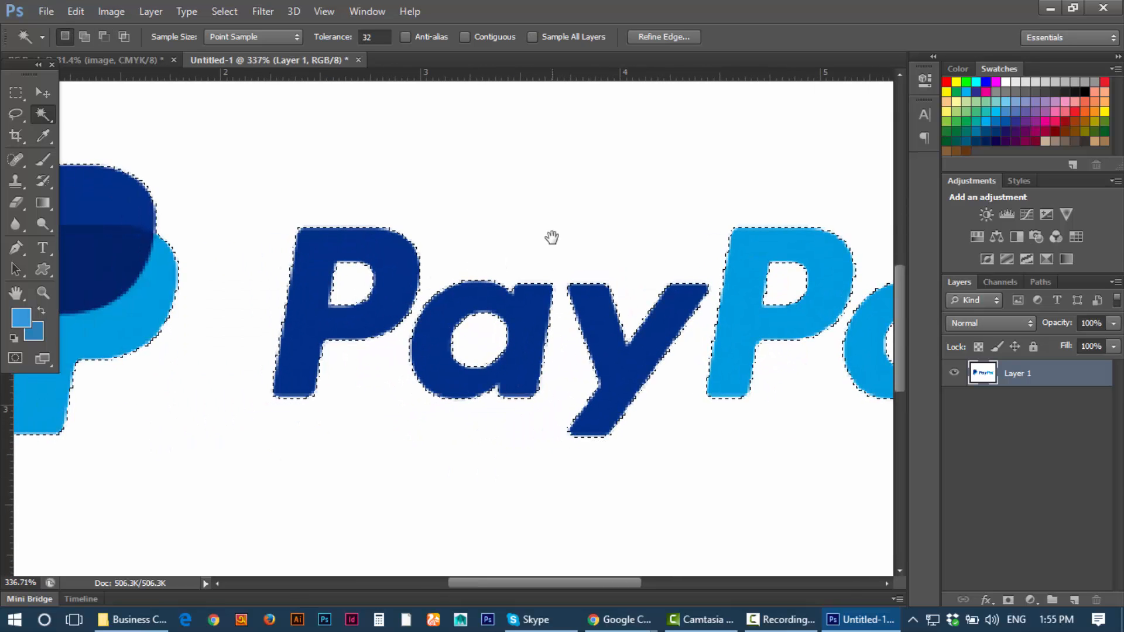
Step: Contract the logo selection with Select > Modify > Contract, then reselect the logo shapes
left_click(216, 13)
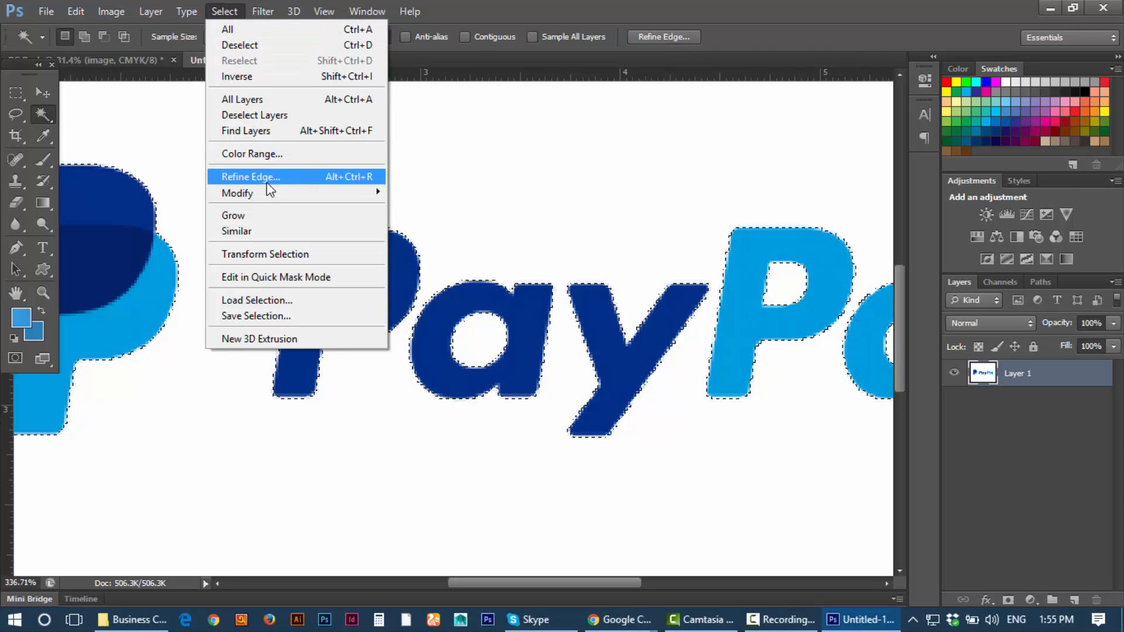
mouse_move(340, 193)
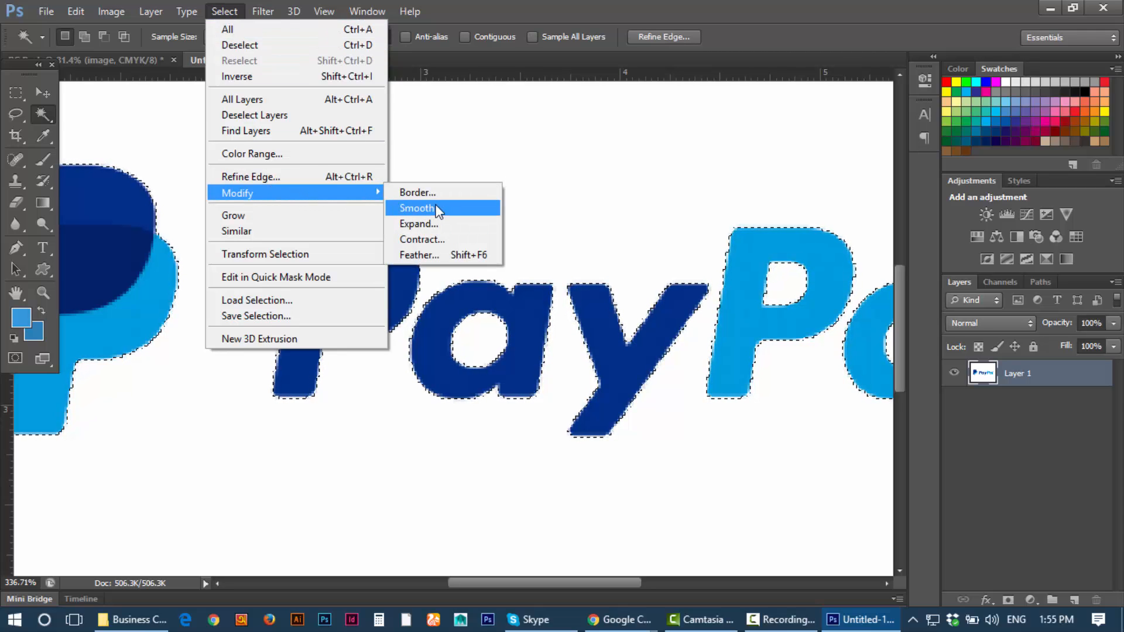
left_click(429, 237)
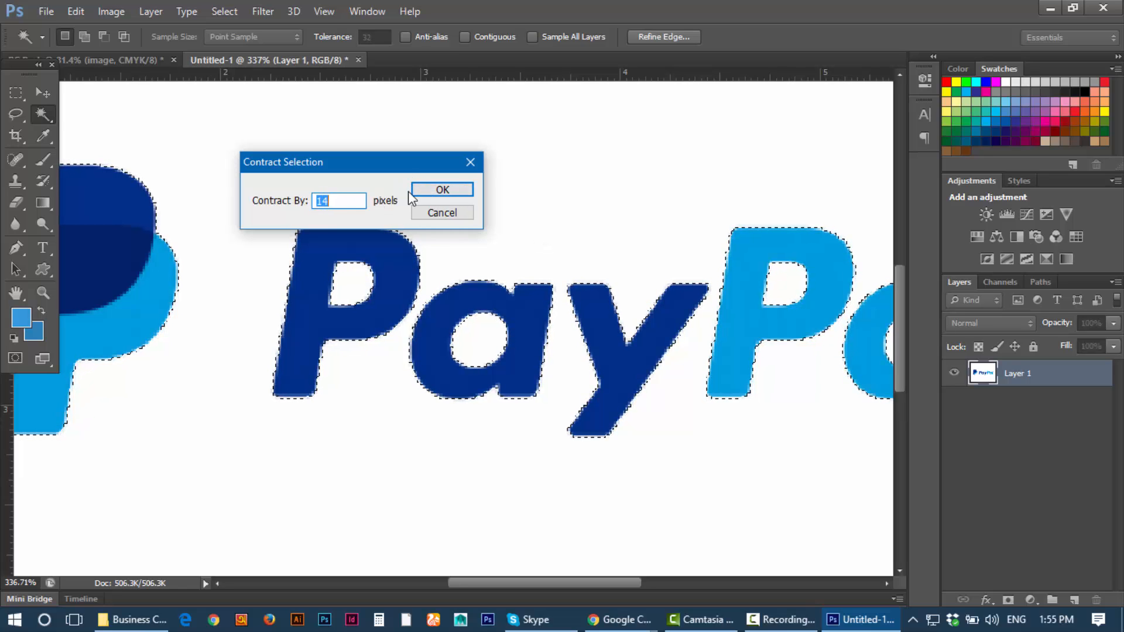
left_click(427, 189)
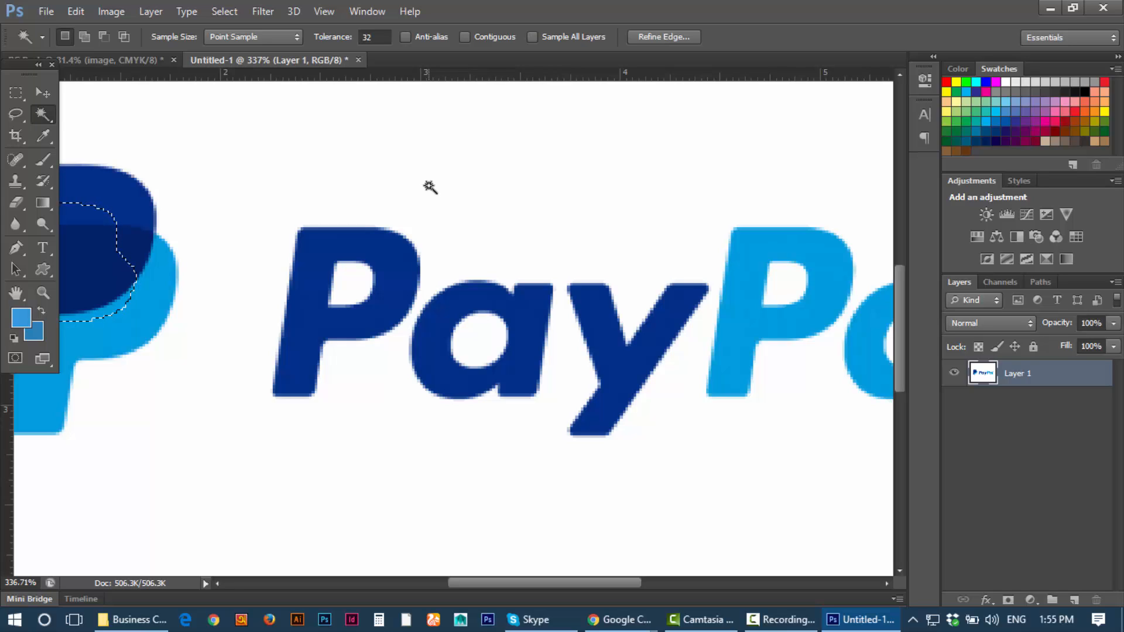
left_click(430, 186)
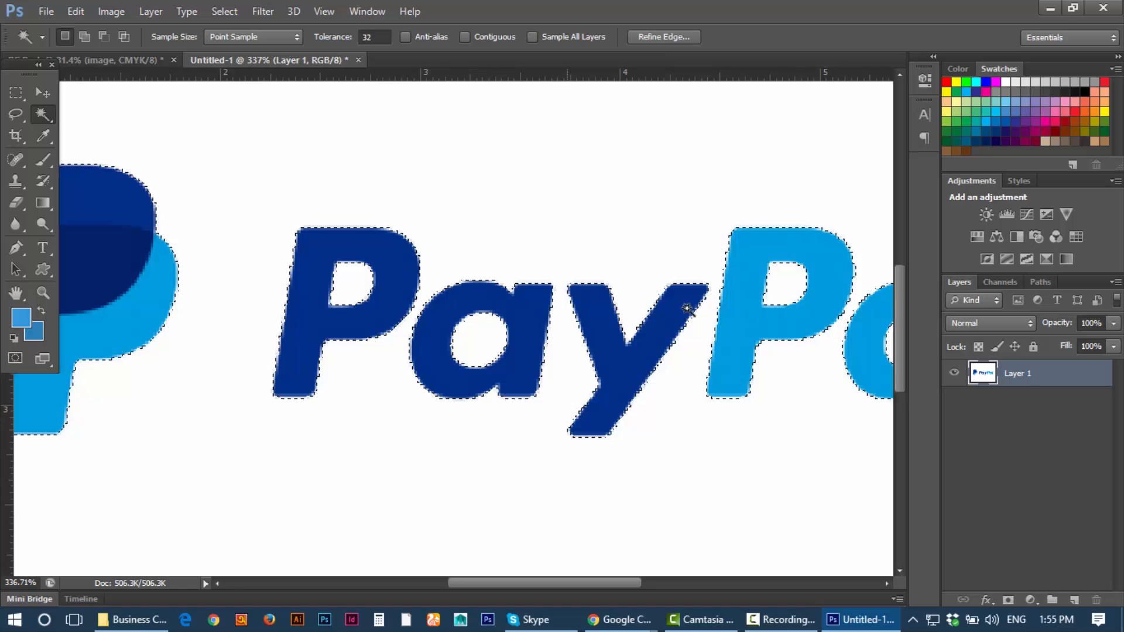
Step: Try a 3-pixel contraction of the selection, then cancel it
left_click(225, 11)
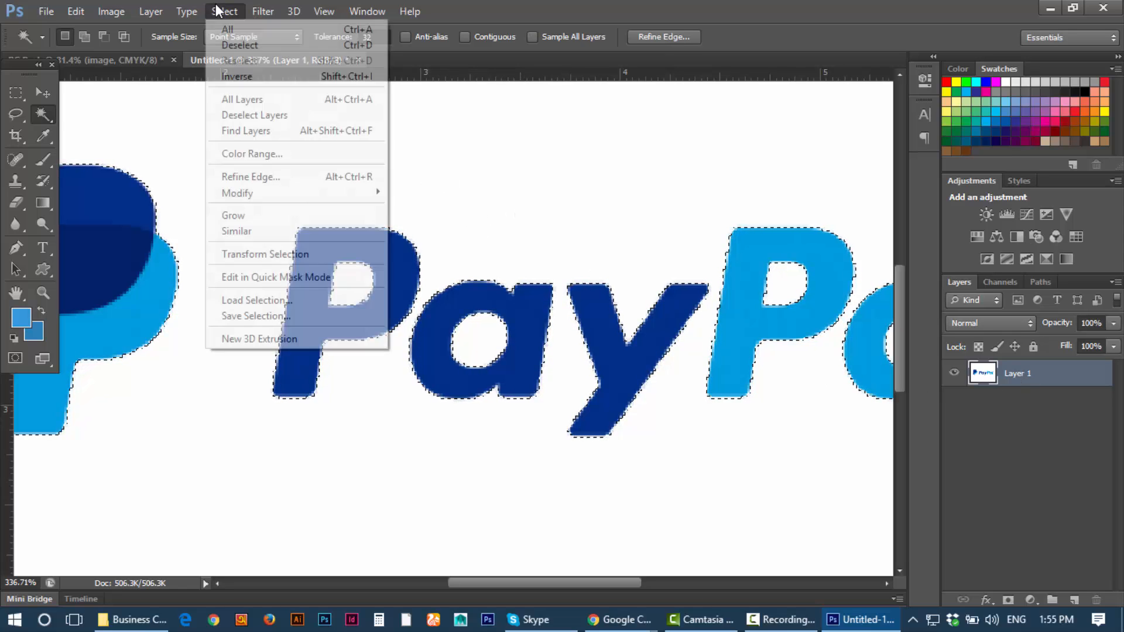
mouse_move(258, 194)
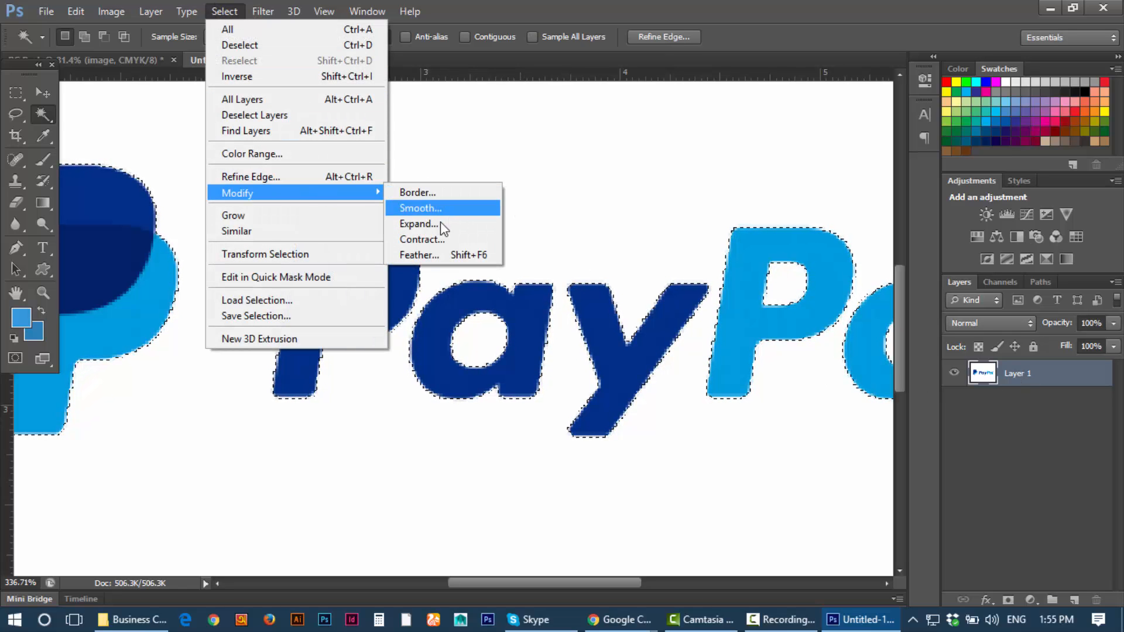
left_click(430, 240)
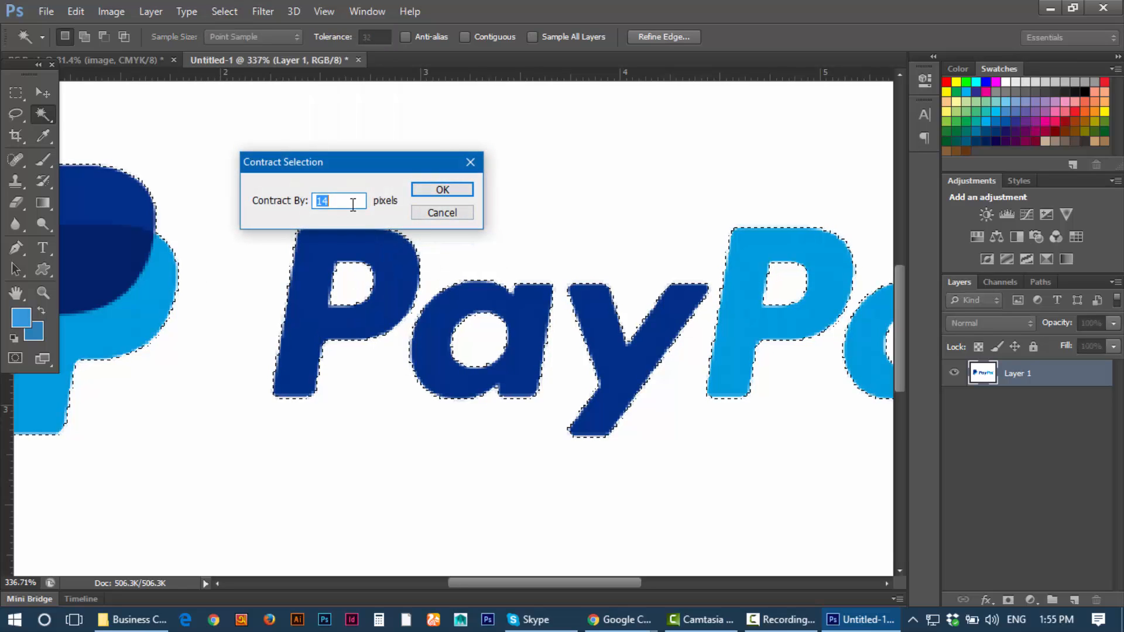
key("Up")
key("Up")
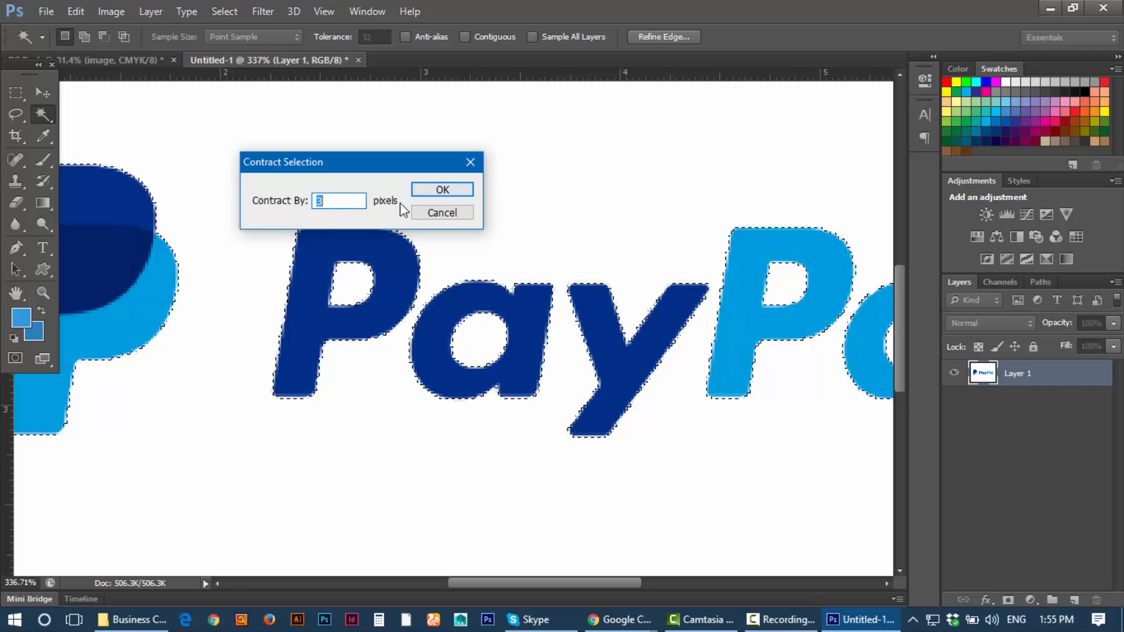
left_click(481, 164)
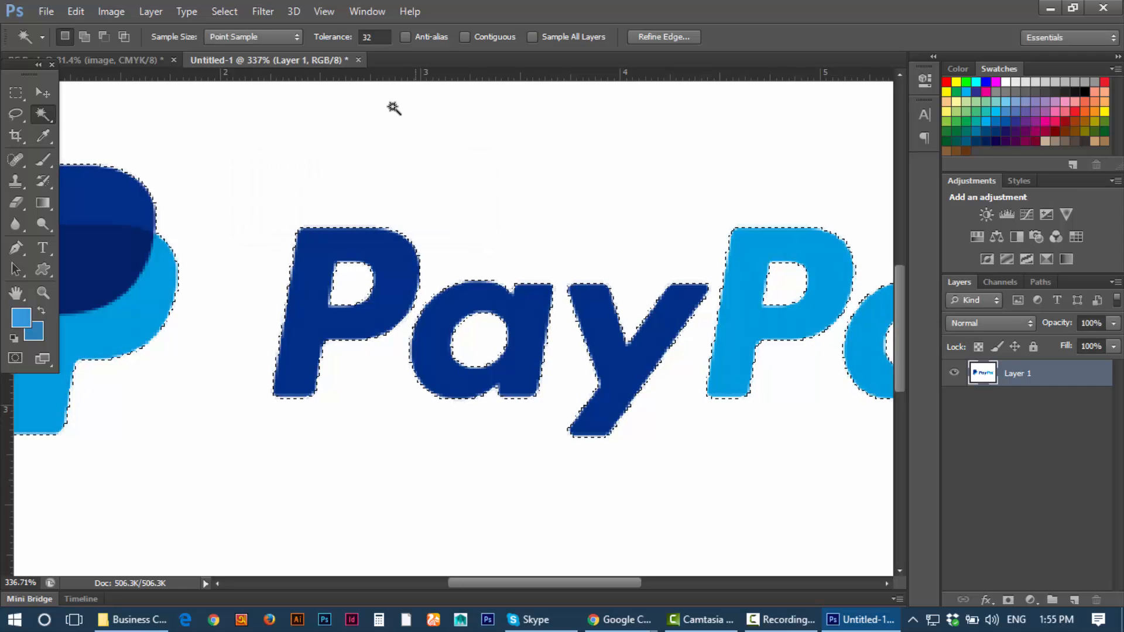
Step: Expand the selection around the letters, then undo the expansion
left_click(223, 11)
mouse_move(281, 190)
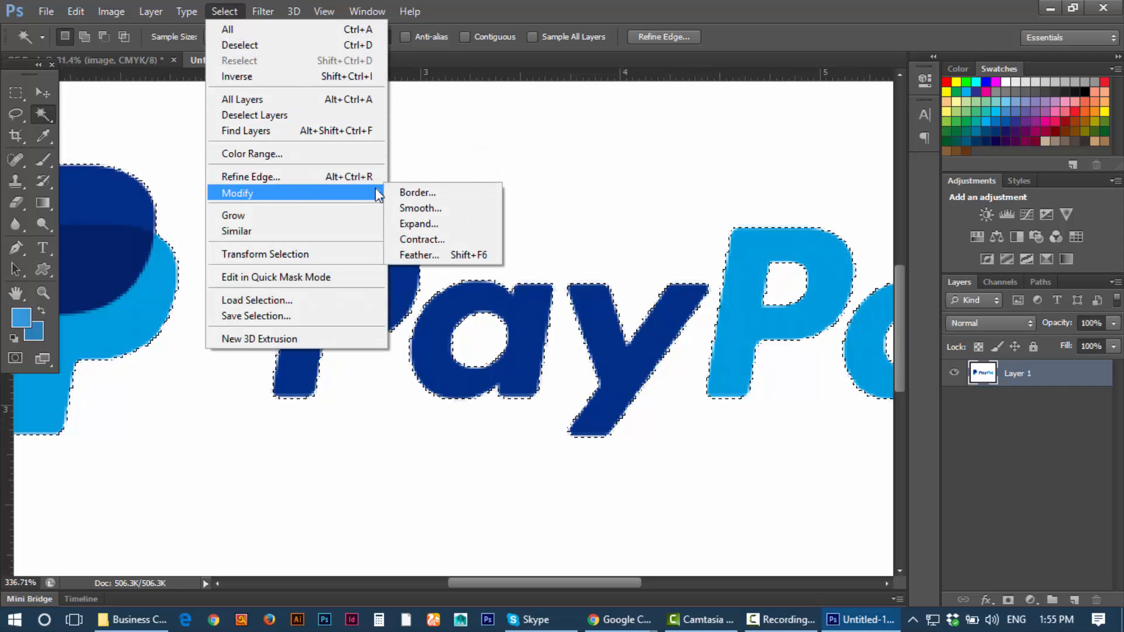
left_click(417, 225)
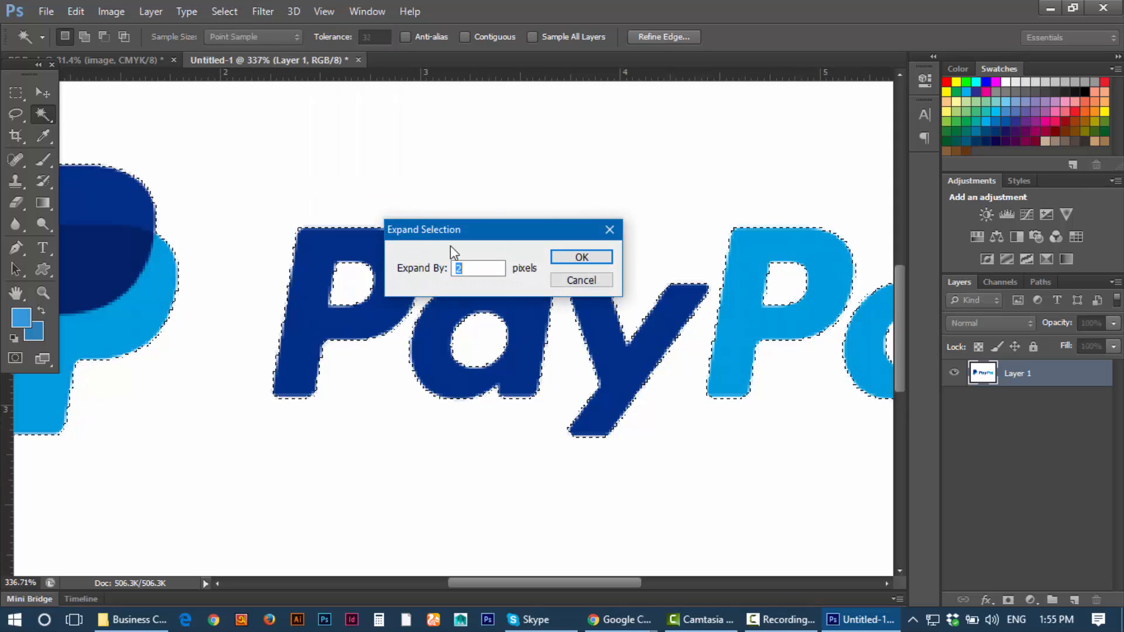
left_click_drag(477, 229, 651, 194)
left_click(744, 216)
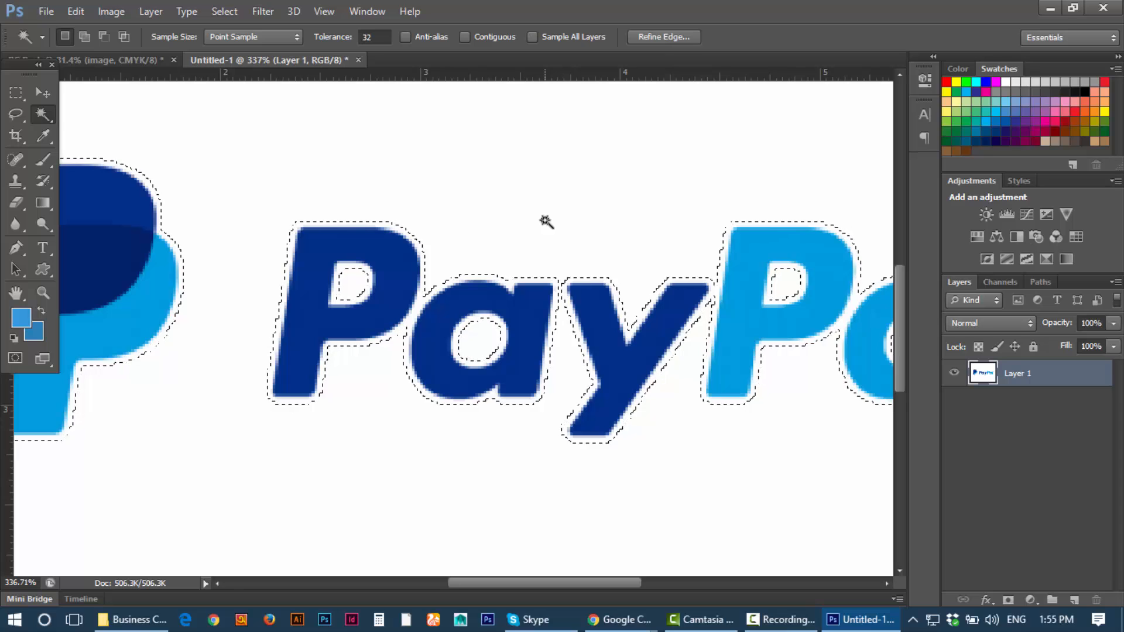
key("ctrl+z")
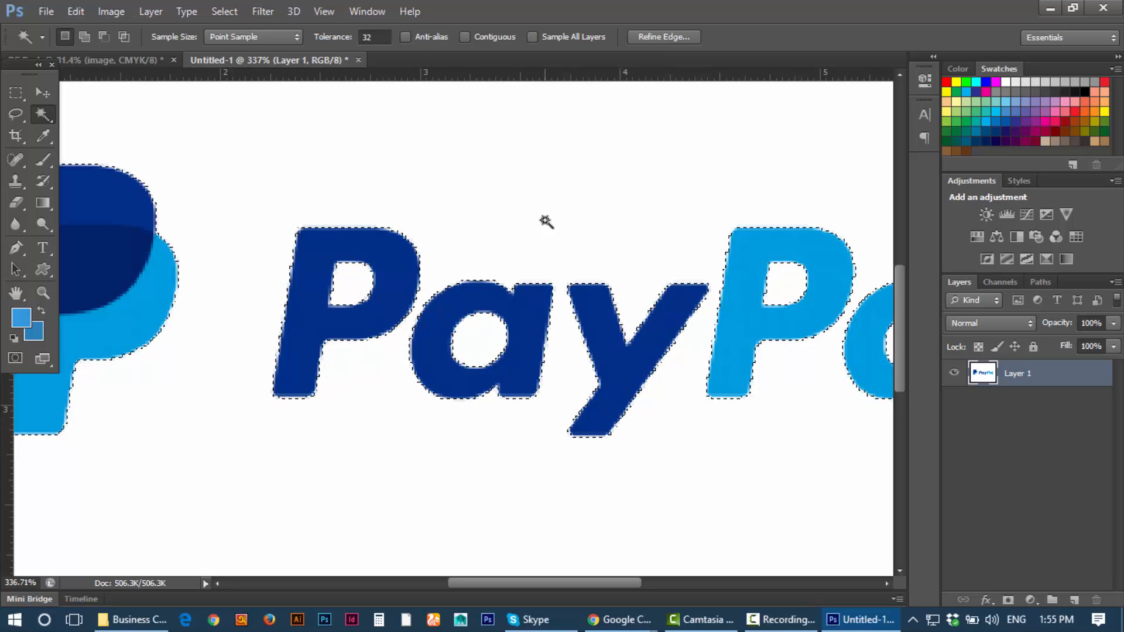
Step: Contract the selection by 2 pixels, then undo the contraction
left_click(238, 12)
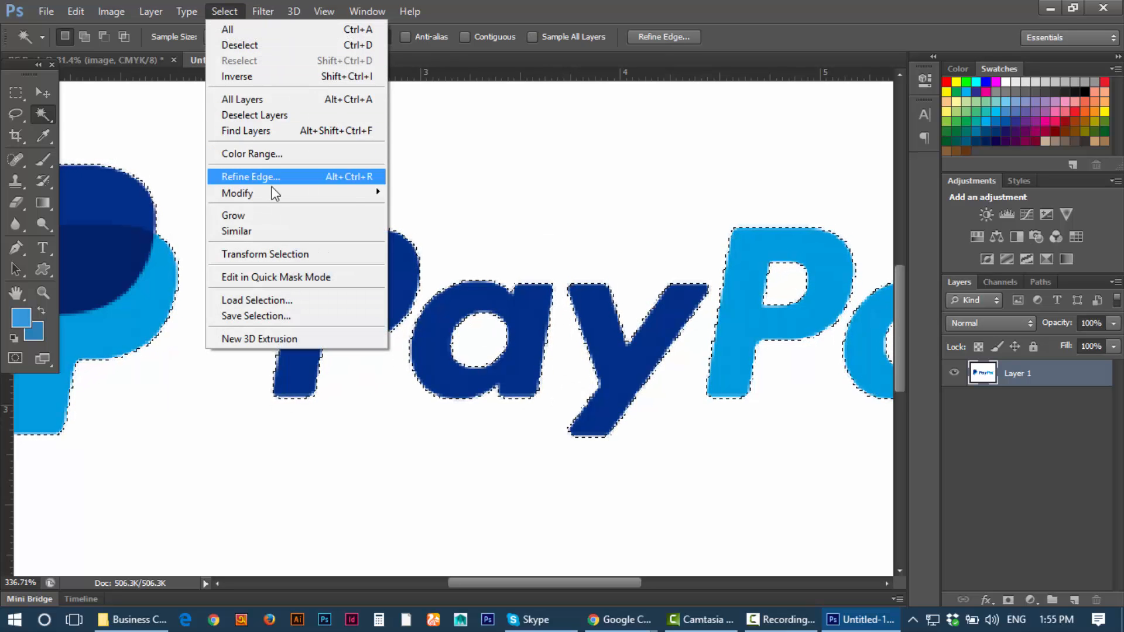
mouse_move(296, 192)
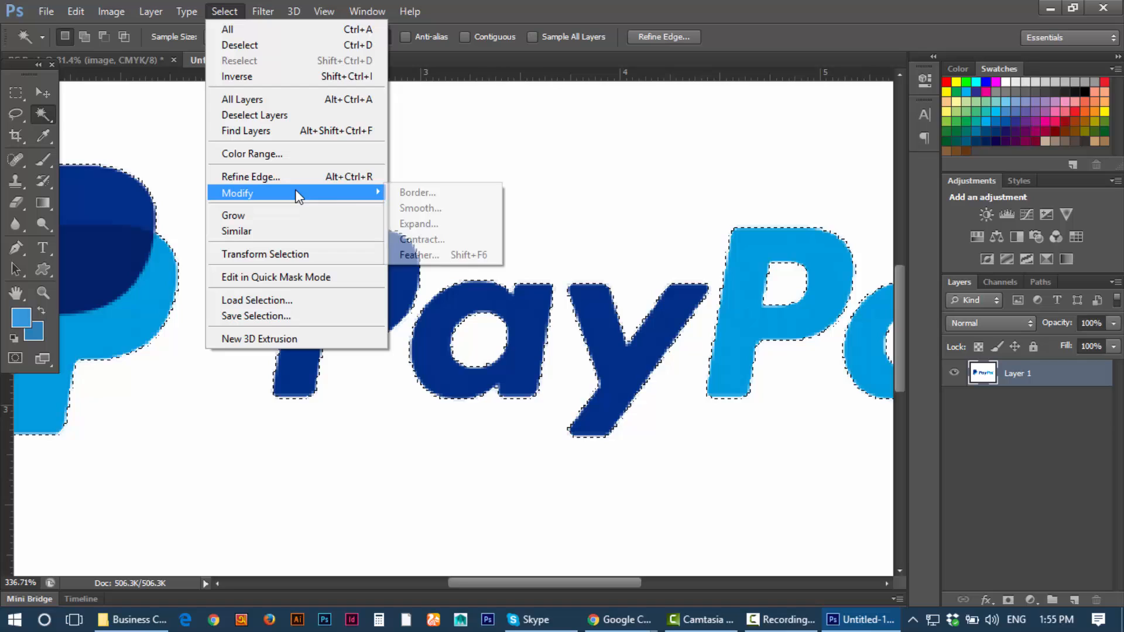
left_click(432, 240)
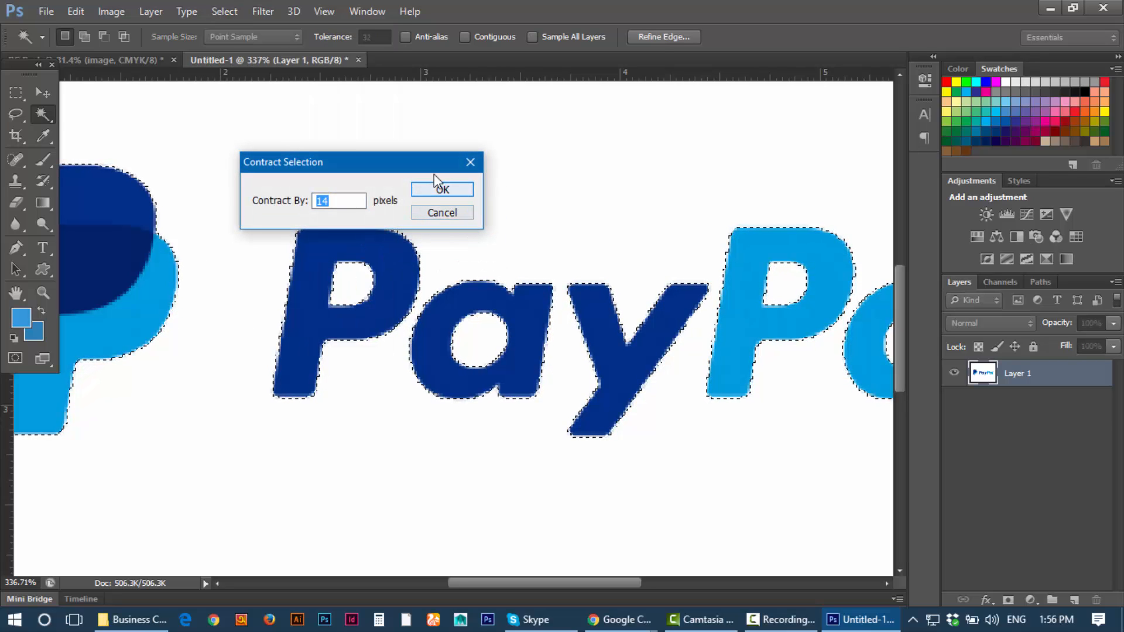
type("2")
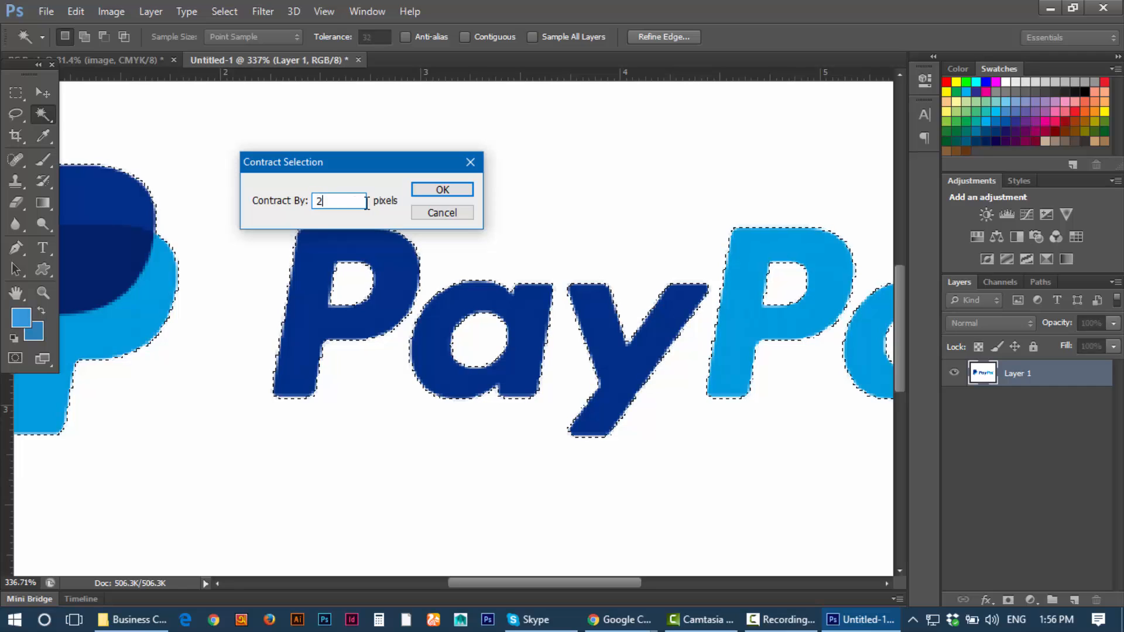
left_click(440, 189)
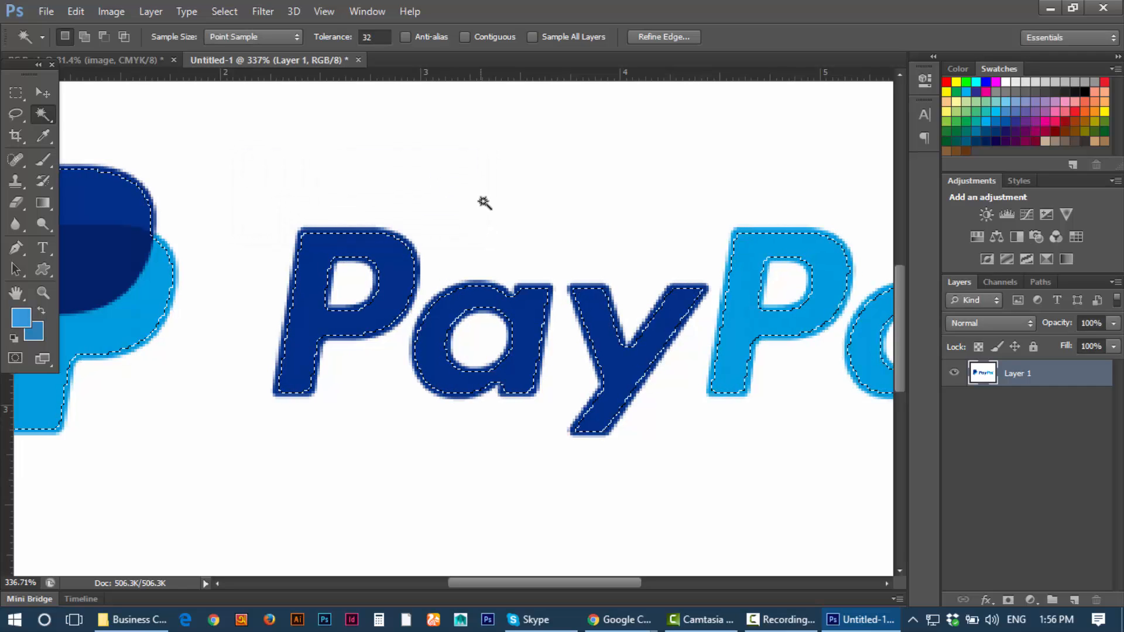
scroll(511, 212, "up", 3)
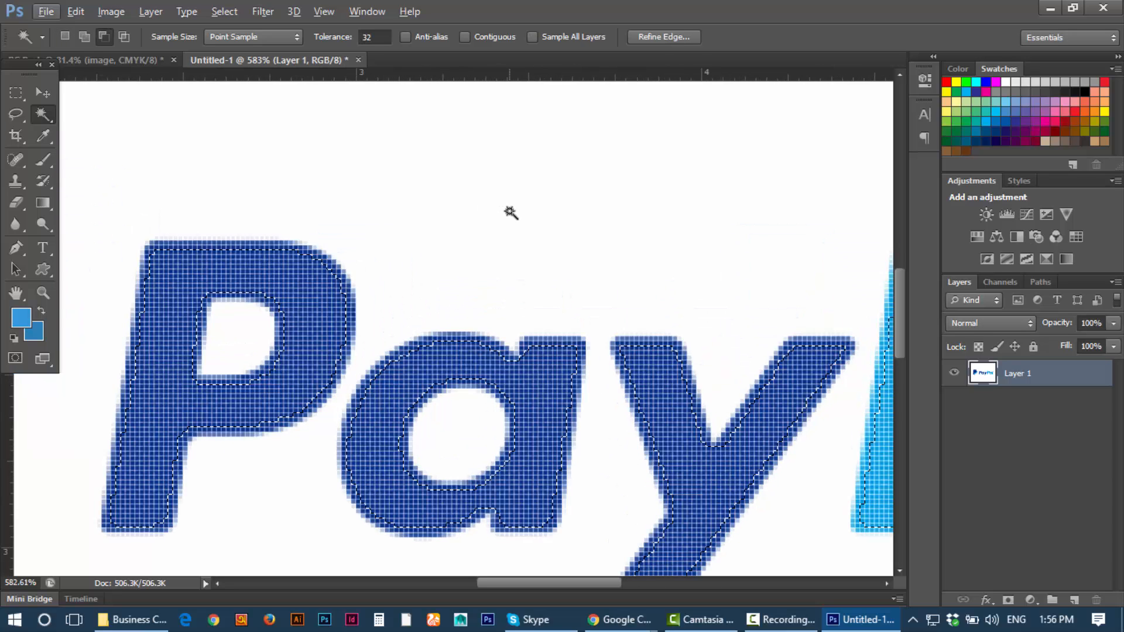
key("ctrl+z")
Step: Reapply the 2-pixel contraction to the PayPal logo selection
left_click(231, 11)
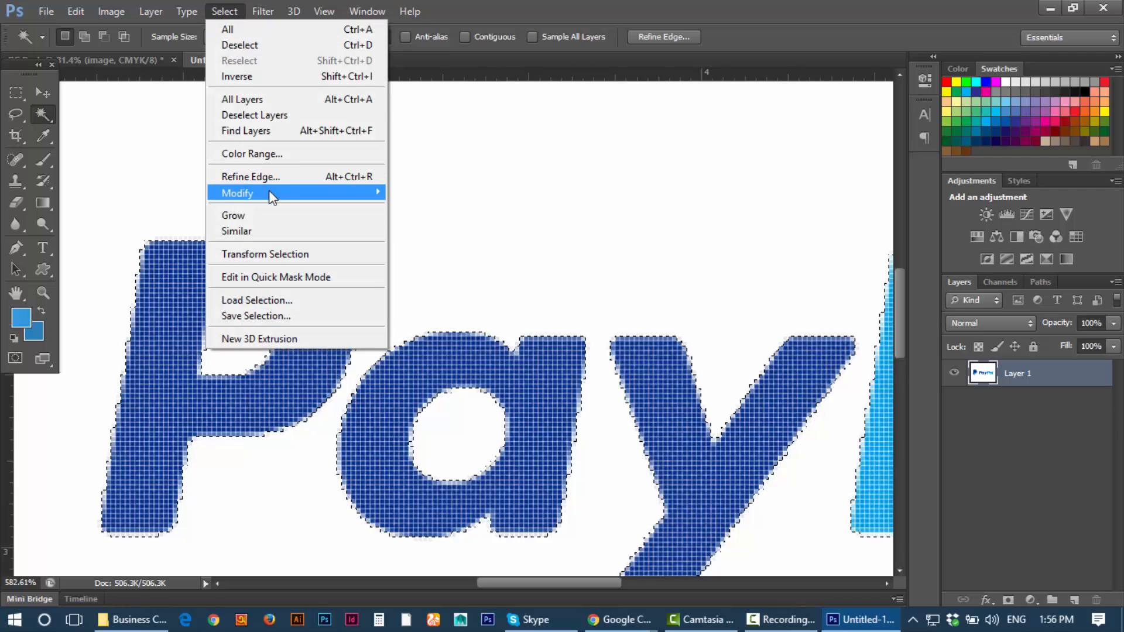
mouse_move(326, 196)
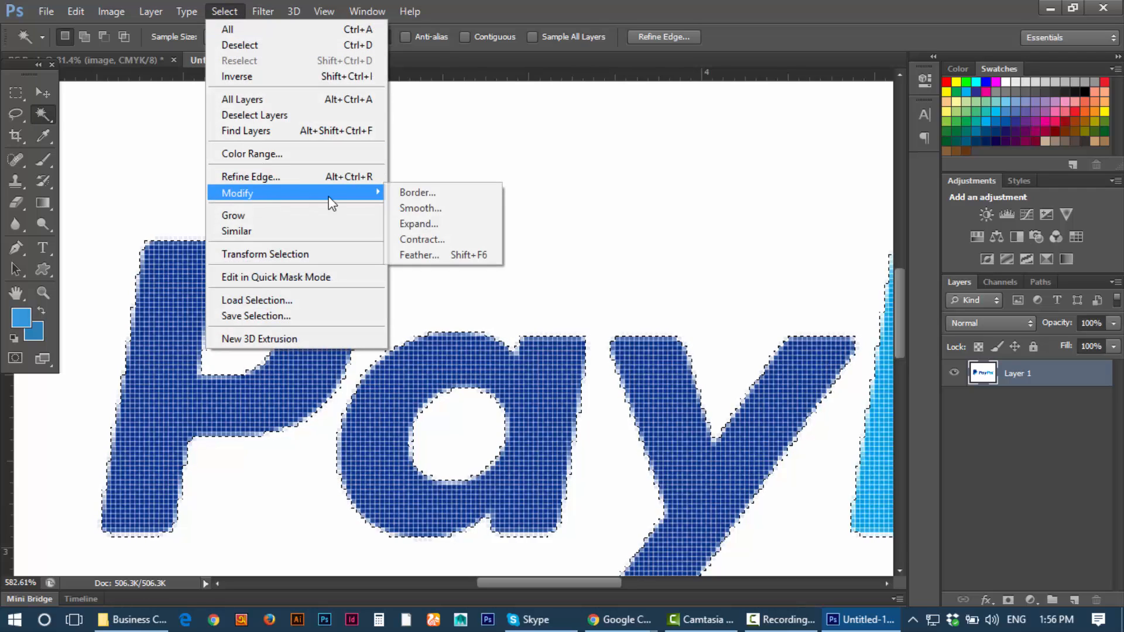
left_click(438, 239)
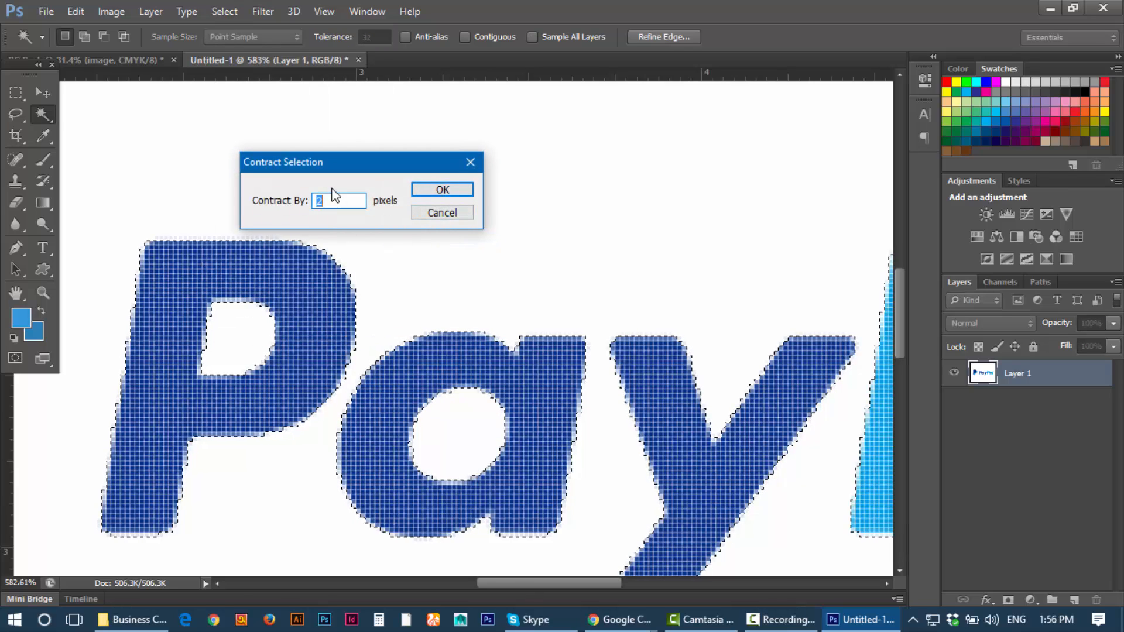
left_click(440, 189)
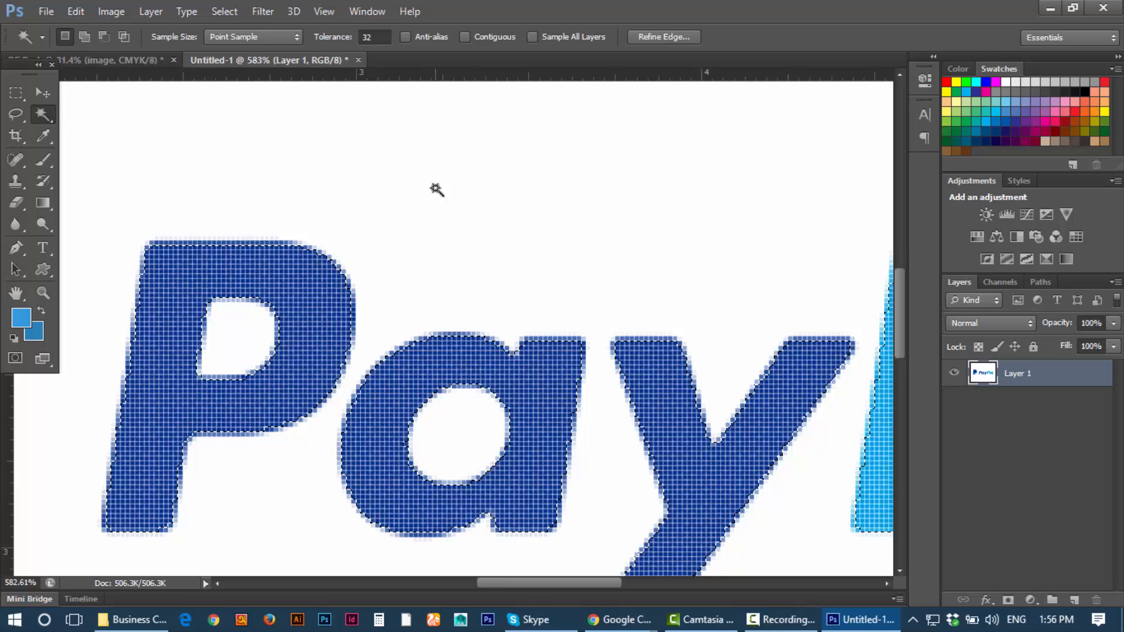
scroll(436, 189, "down", 6)
scroll(435, 188, "up", 3)
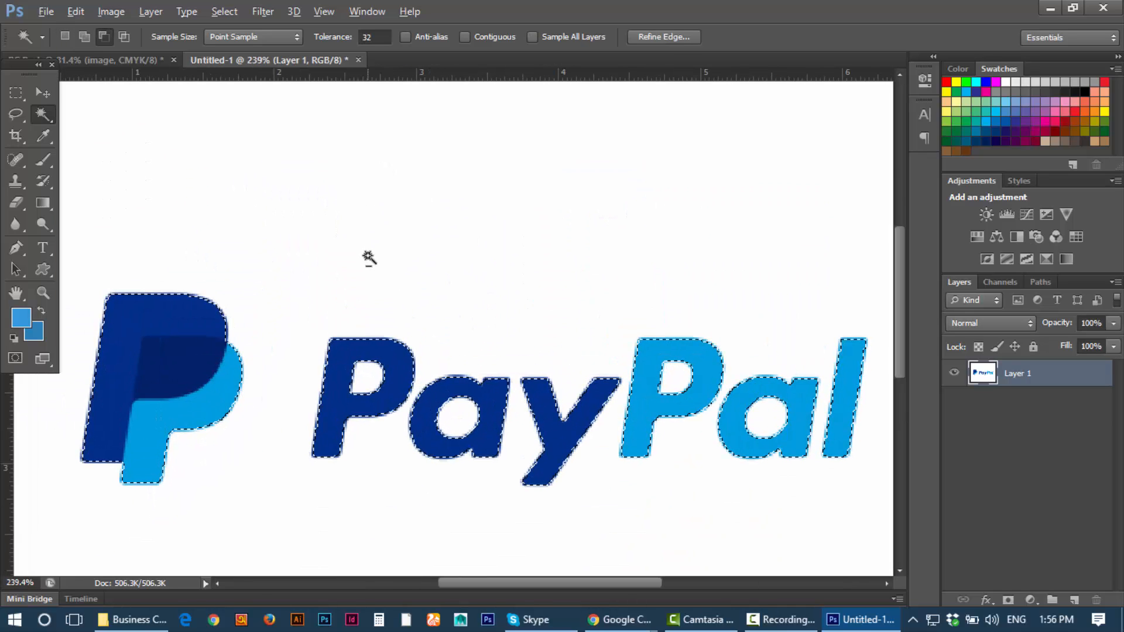
scroll(369, 258, "up", 1)
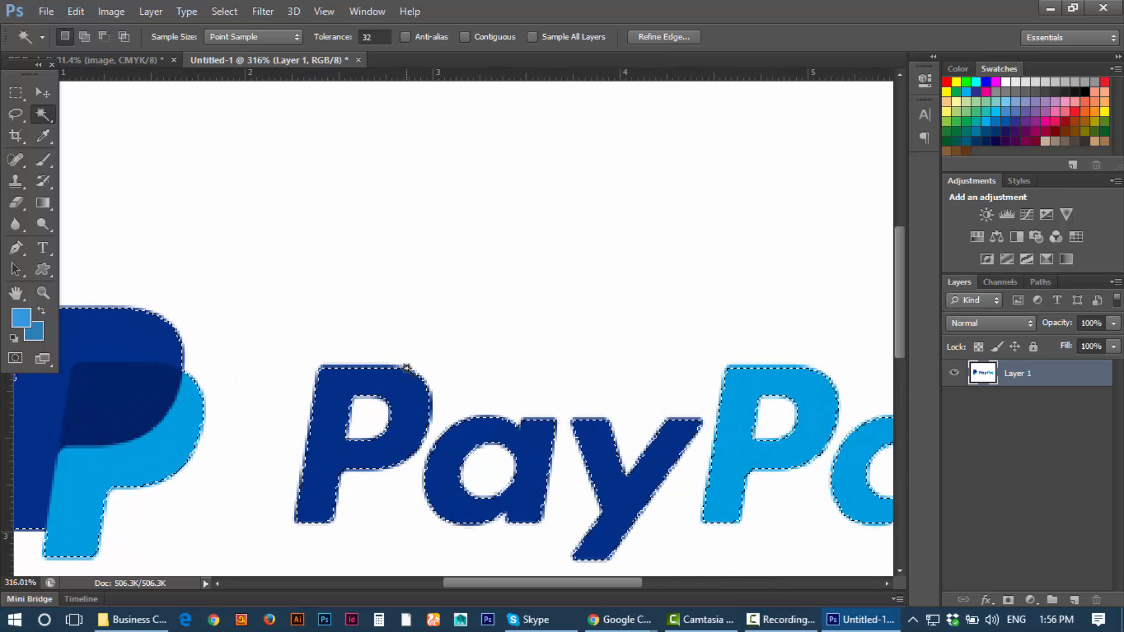
Step: Feather the logo selection with a 1-pixel radius and switch to the Move tool
left_click(225, 17)
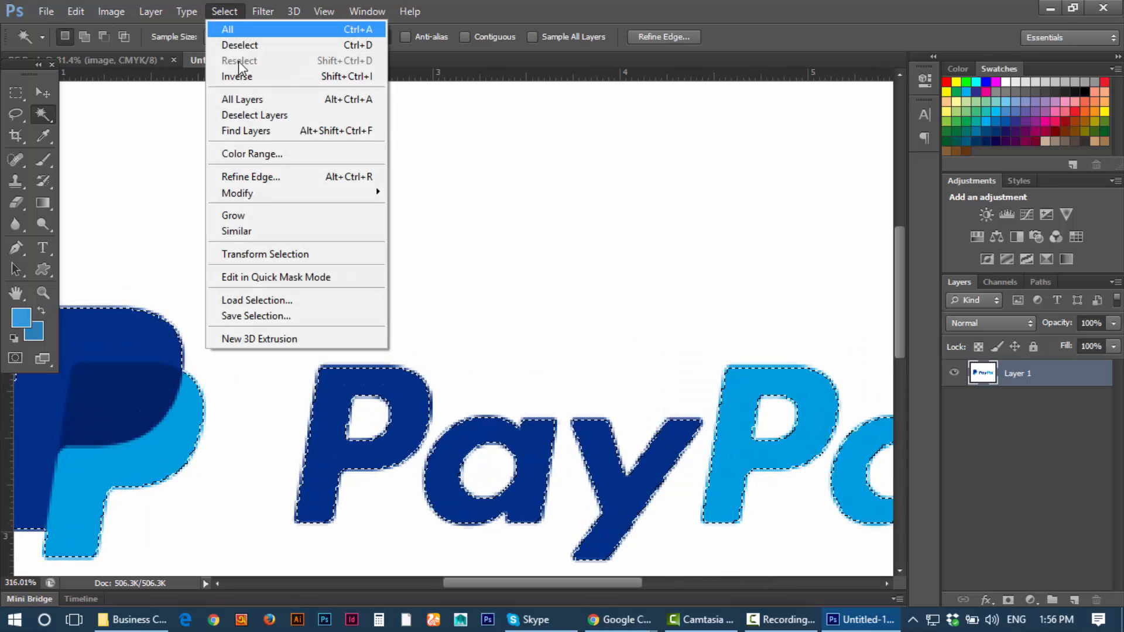
mouse_move(314, 197)
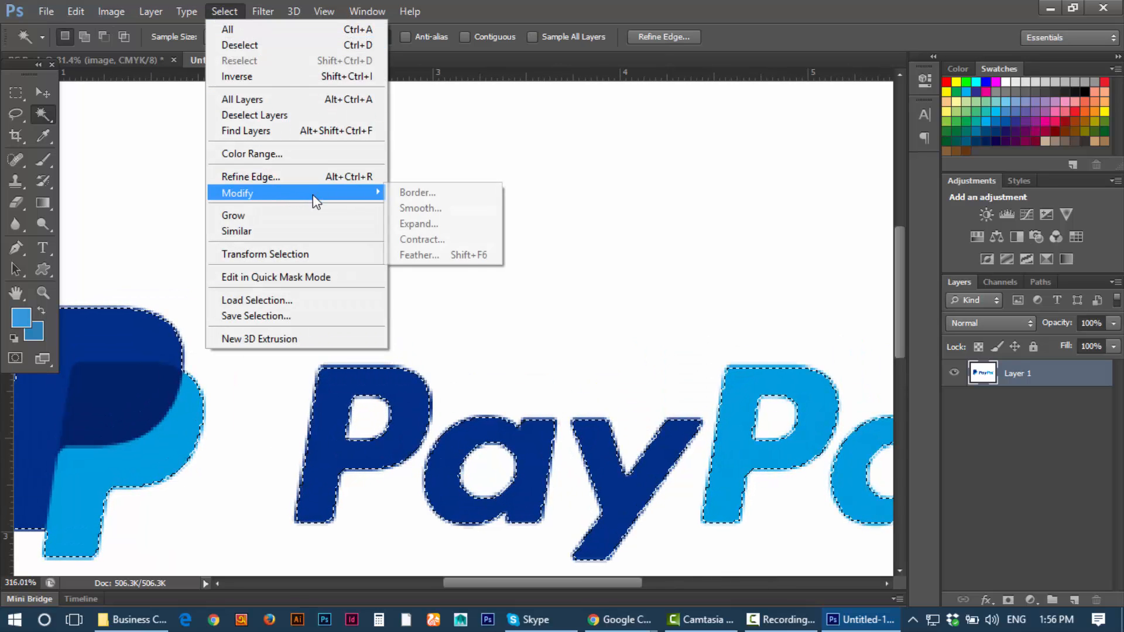
left_click(431, 254)
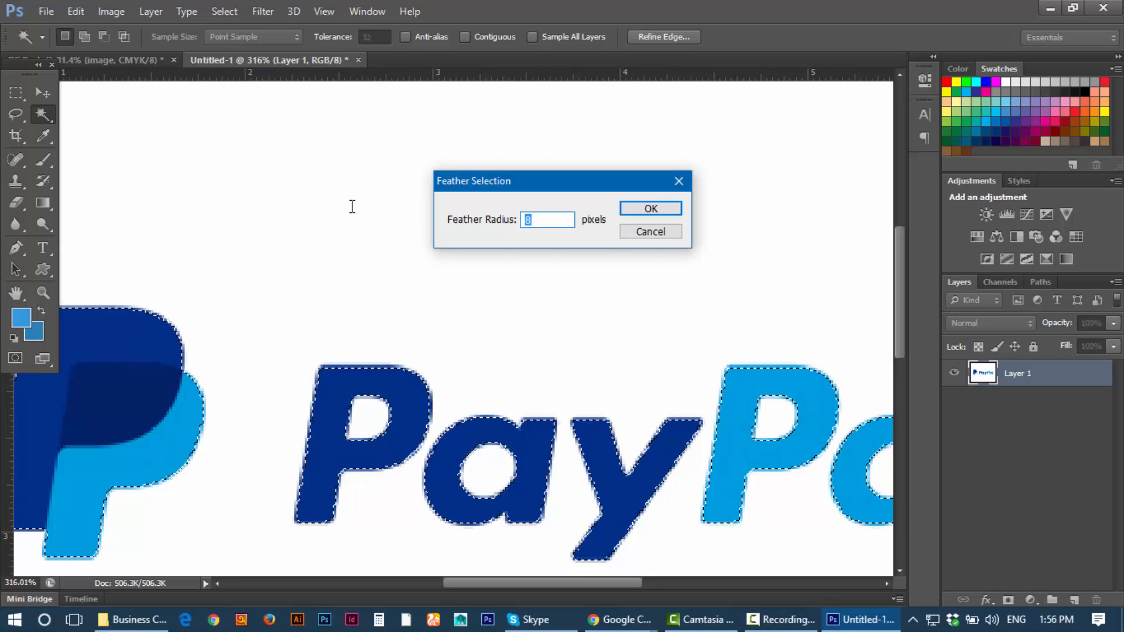
key("BackSpace")
type("1")
left_click(651, 209)
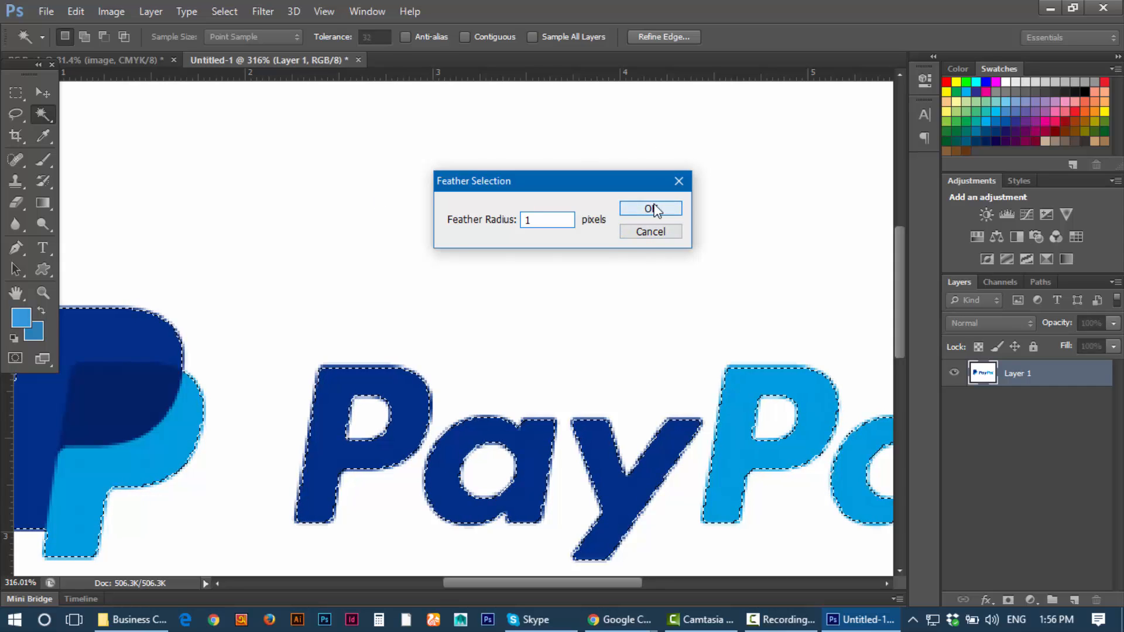
left_click(42, 94)
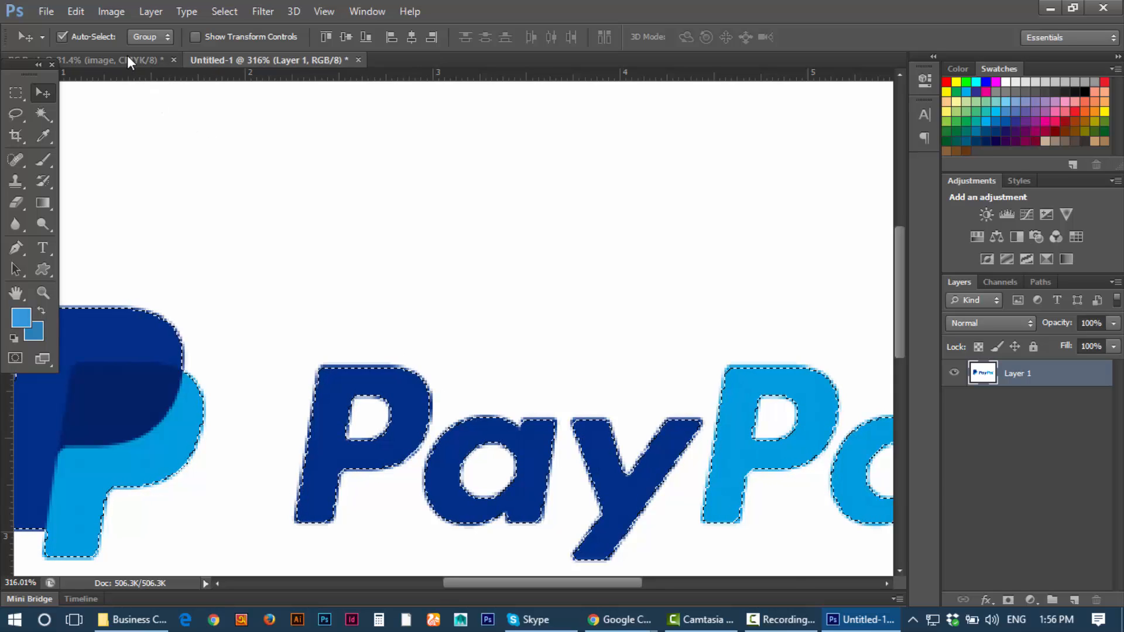
Step: Drag the blue logo cut-out onto the business card toward its upper right
left_click_drag(128, 61, 462, 305)
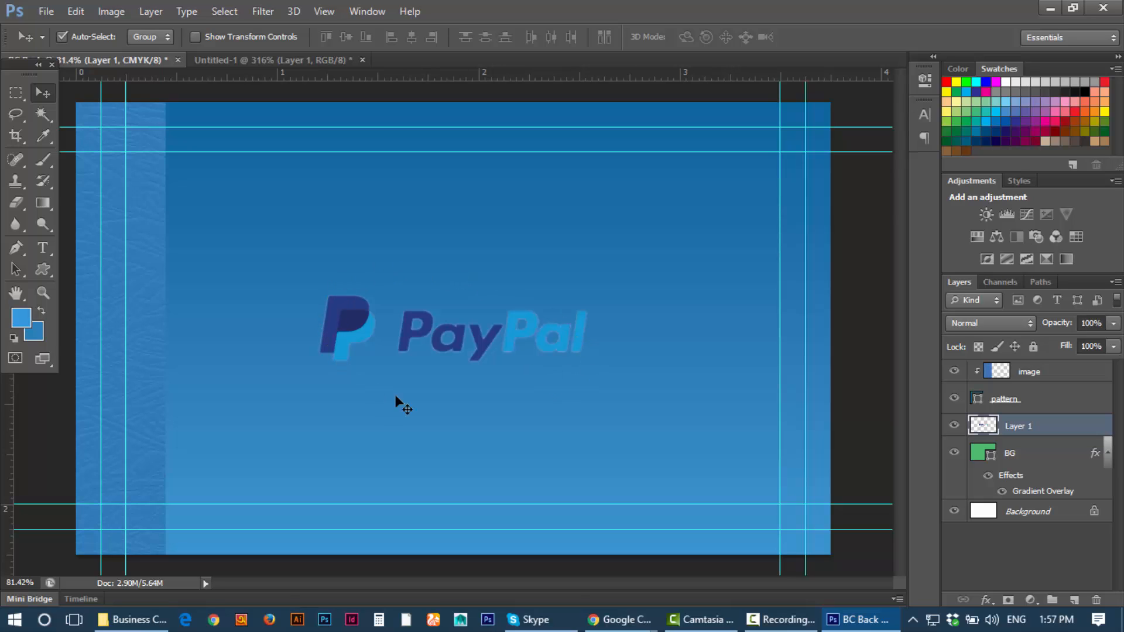
left_click_drag(364, 335, 571, 221)
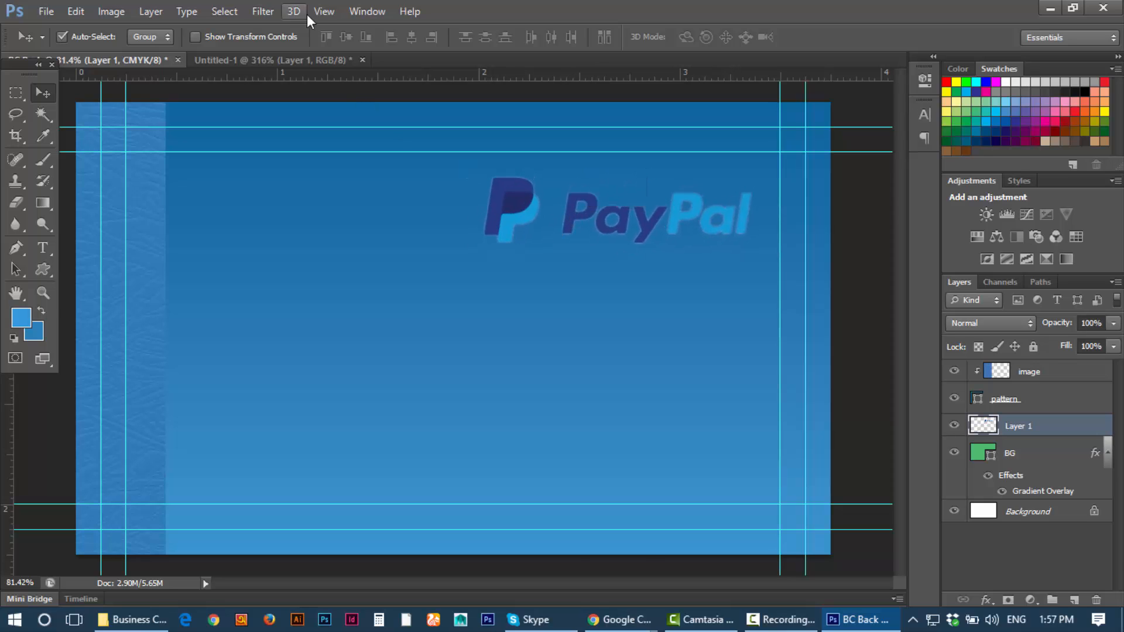
left_click(284, 57)
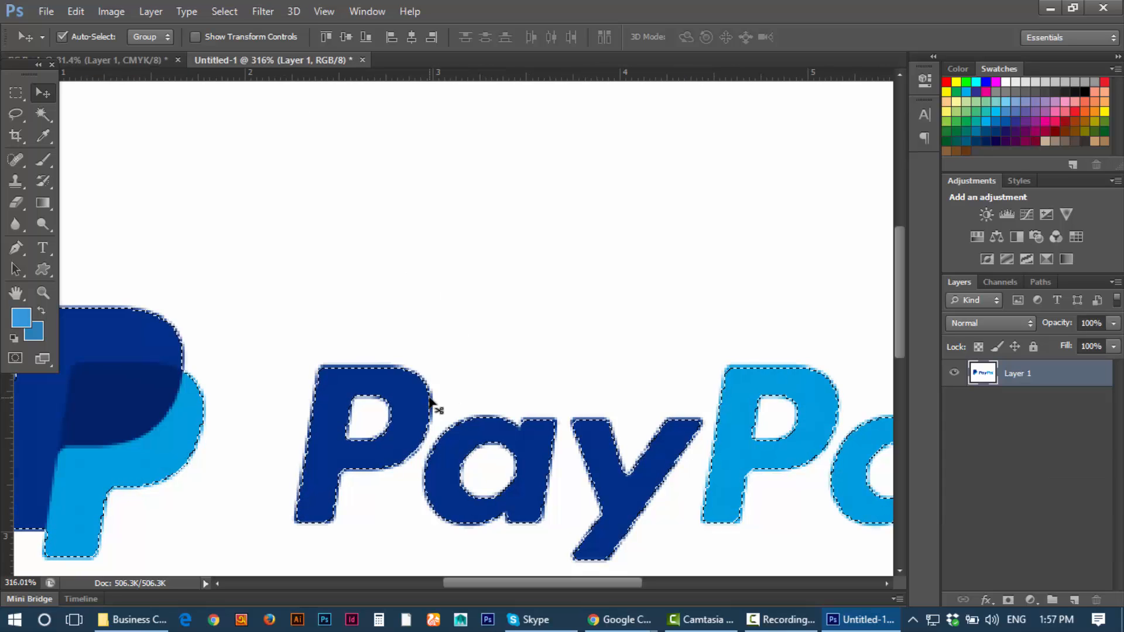
scroll(430, 399, "down", 5)
scroll(371, 372, "up", 3)
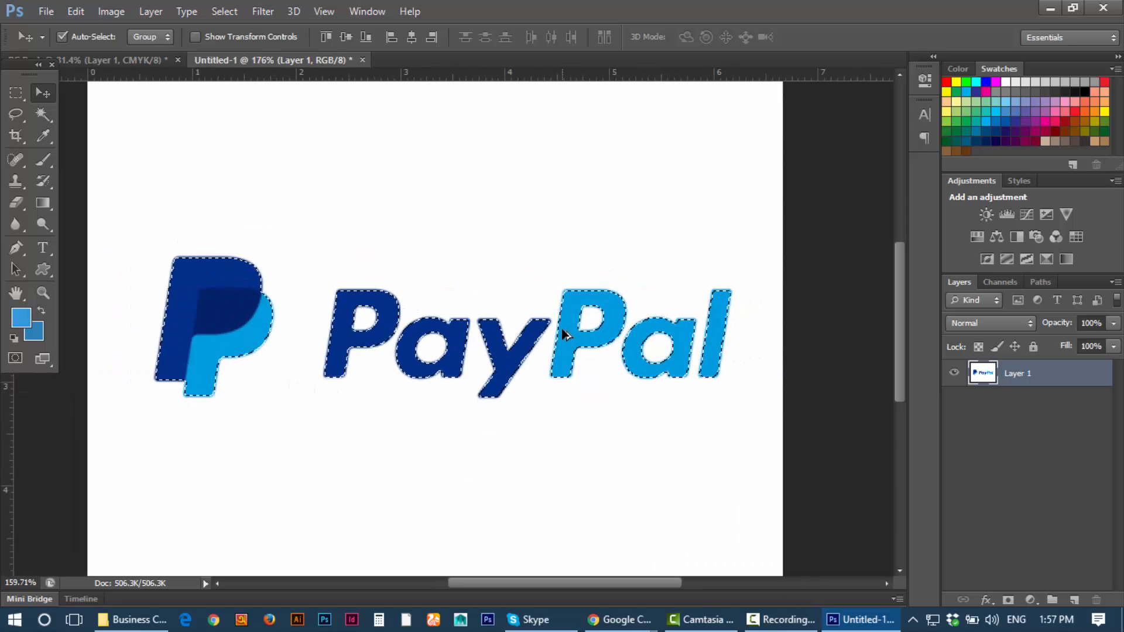
scroll(563, 334, "down", 1)
Step: Fill the logo selection with white and drag the white copy onto the card
left_click(21, 318)
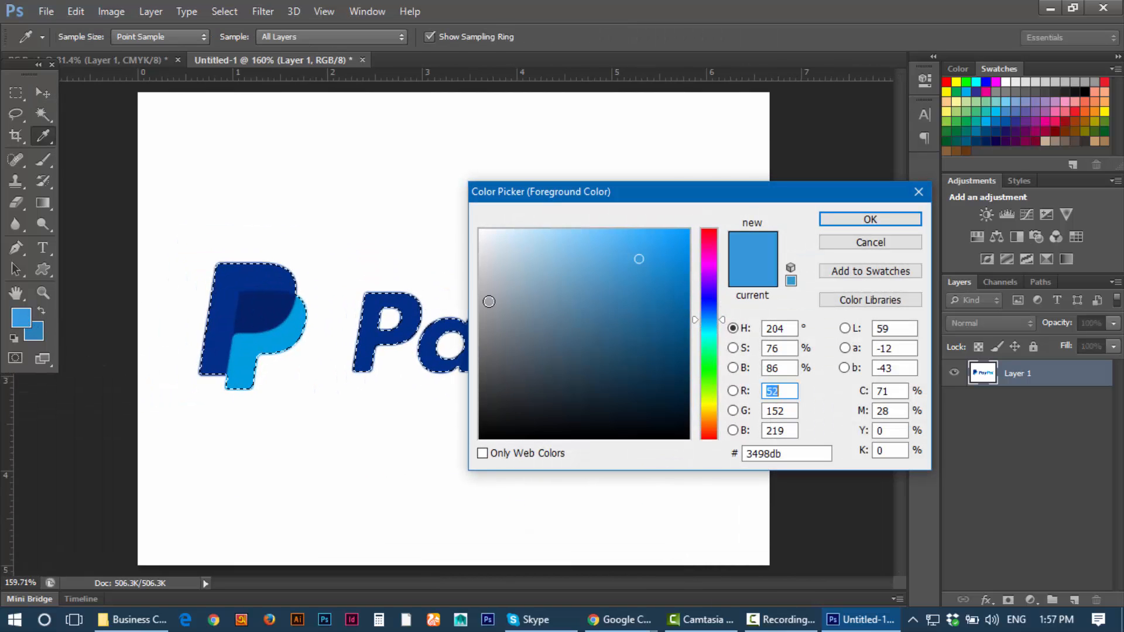
left_click(480, 230)
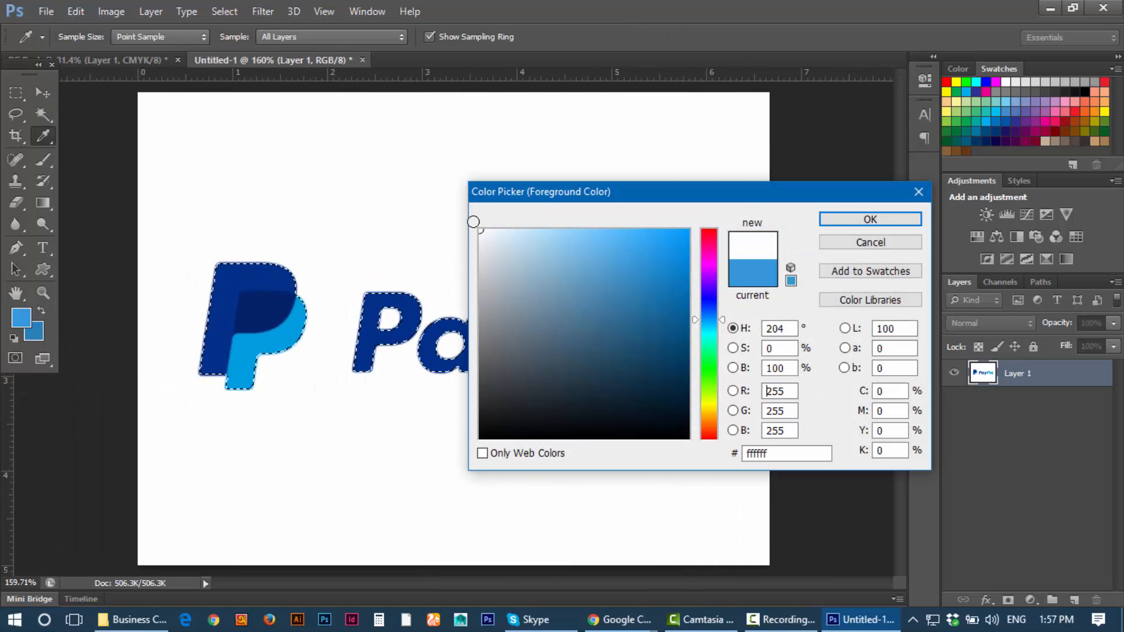
left_click(845, 223)
key("v")
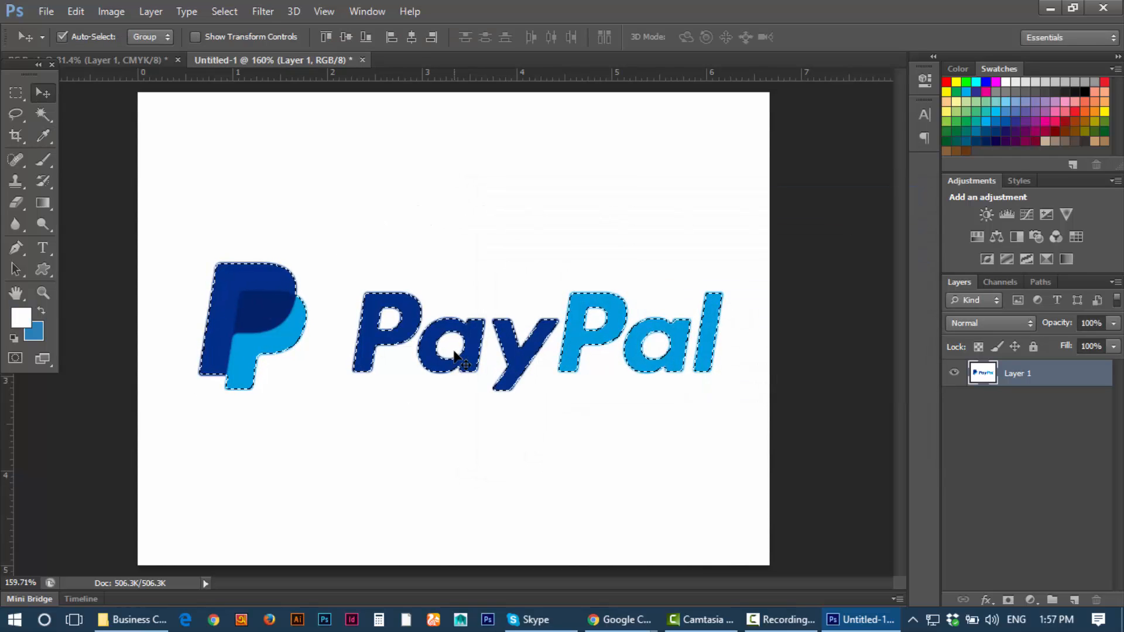
key("alt+BackSpace")
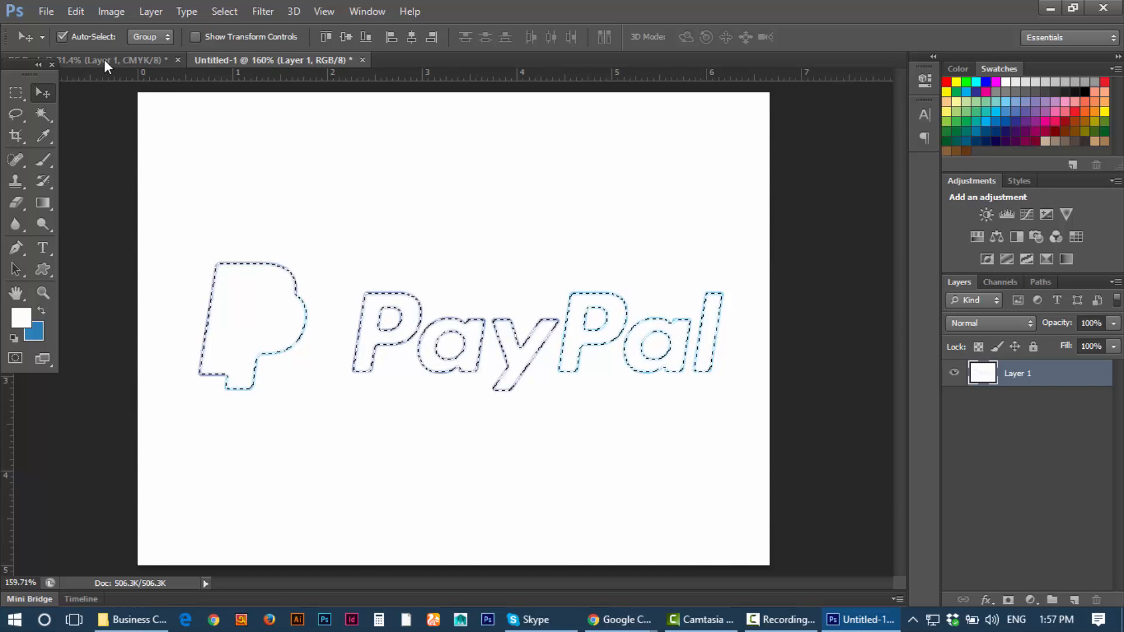
left_click_drag(104, 58, 497, 265)
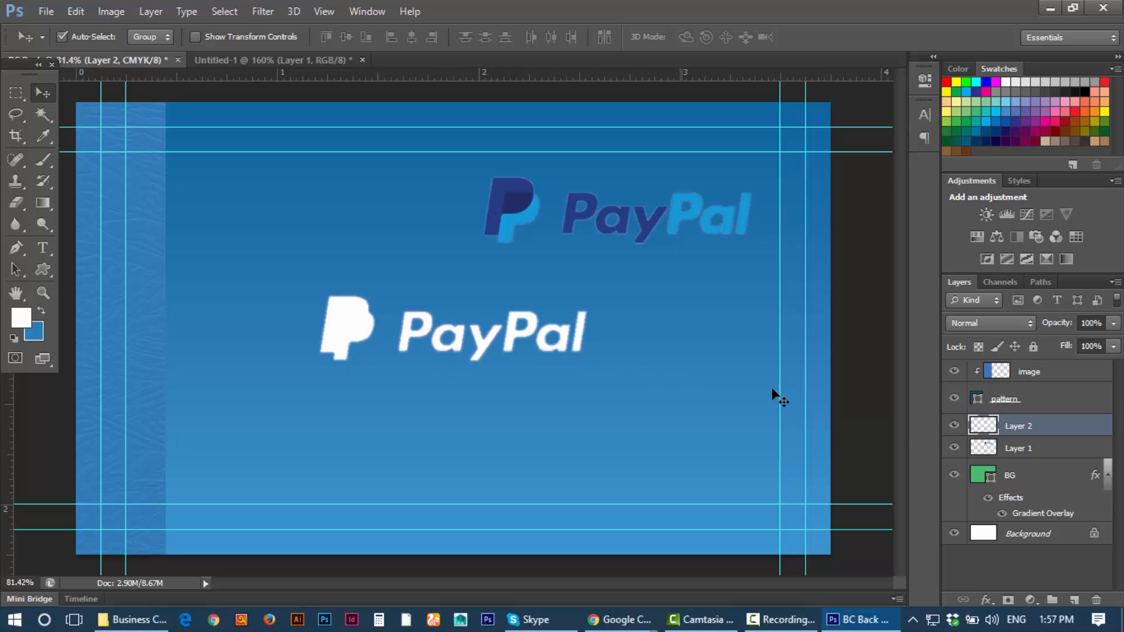
Step: Compare the two logo layers and drag the white PayPal logo exactly over the blue one
left_click(1026, 453)
left_click(953, 426)
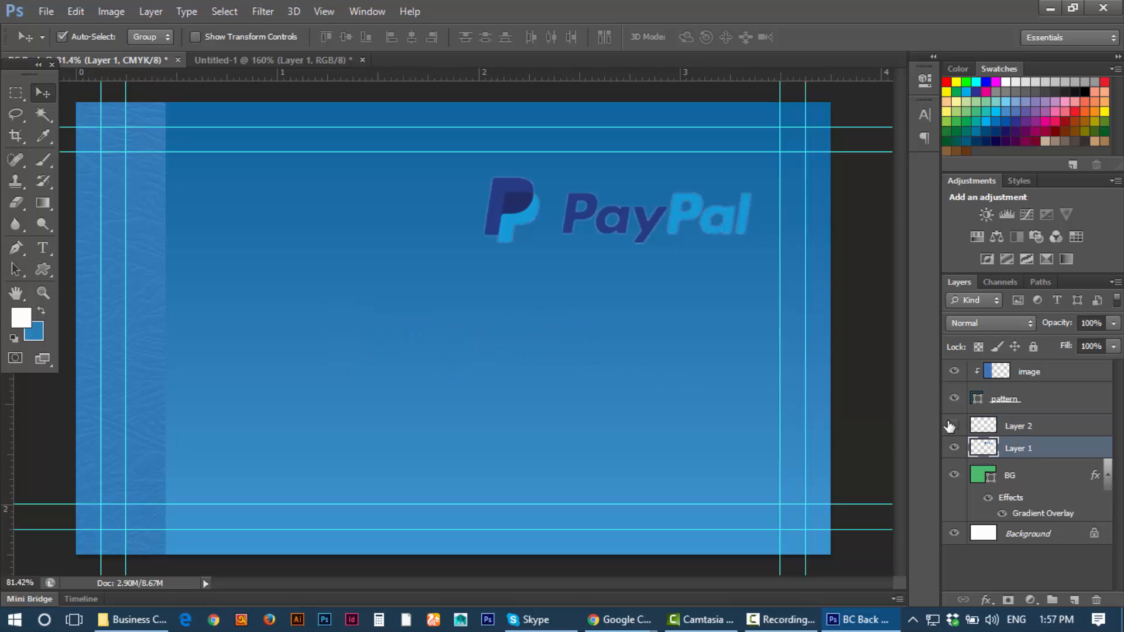
left_click(953, 426)
left_click(954, 448)
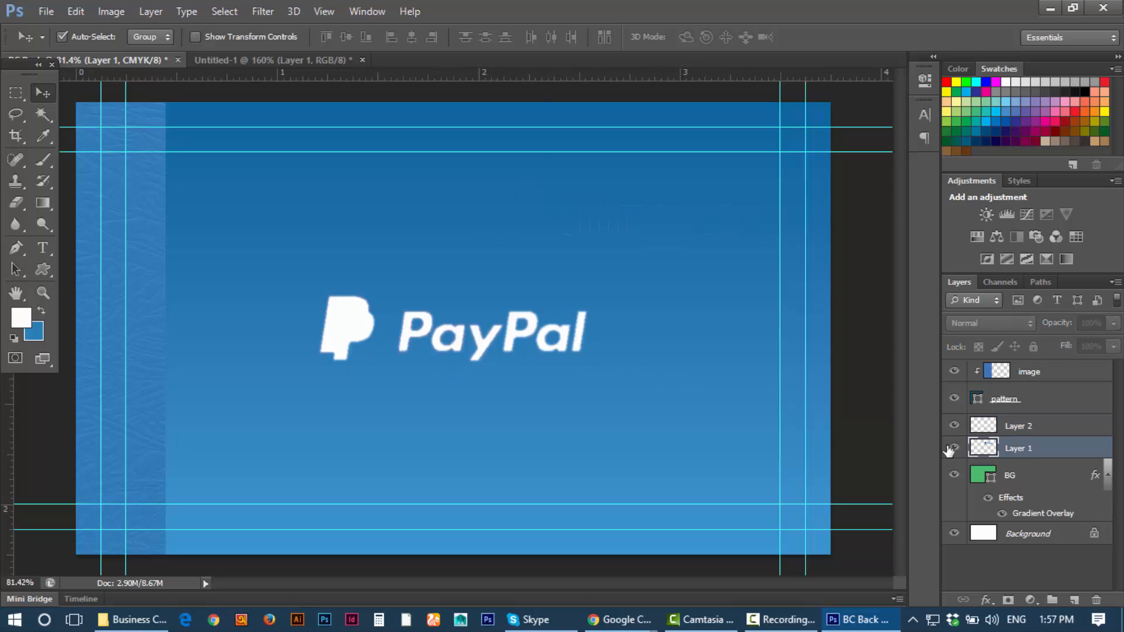
left_click(953, 447)
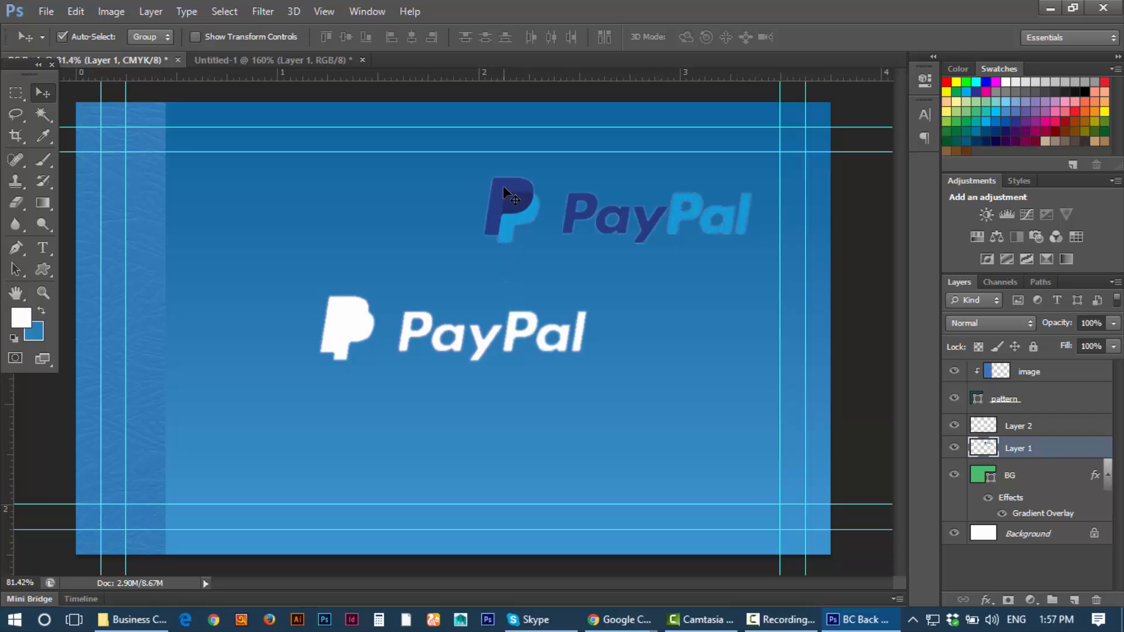
left_click_drag(480, 326, 632, 212)
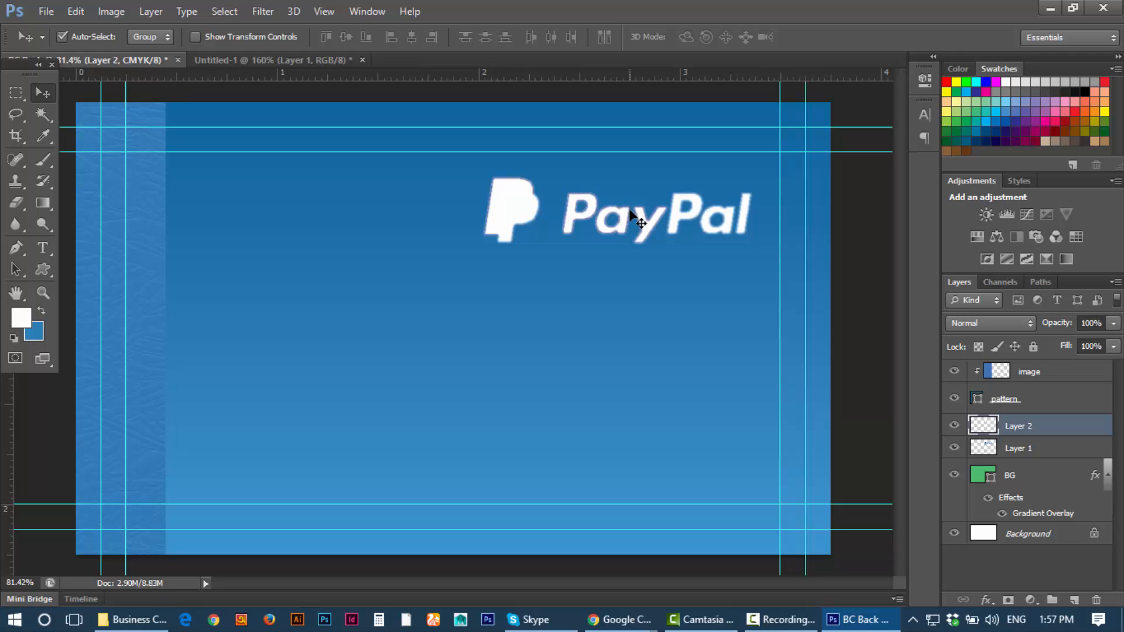
scroll(630, 210, "up", 7)
left_click_drag(670, 285, 550, 365)
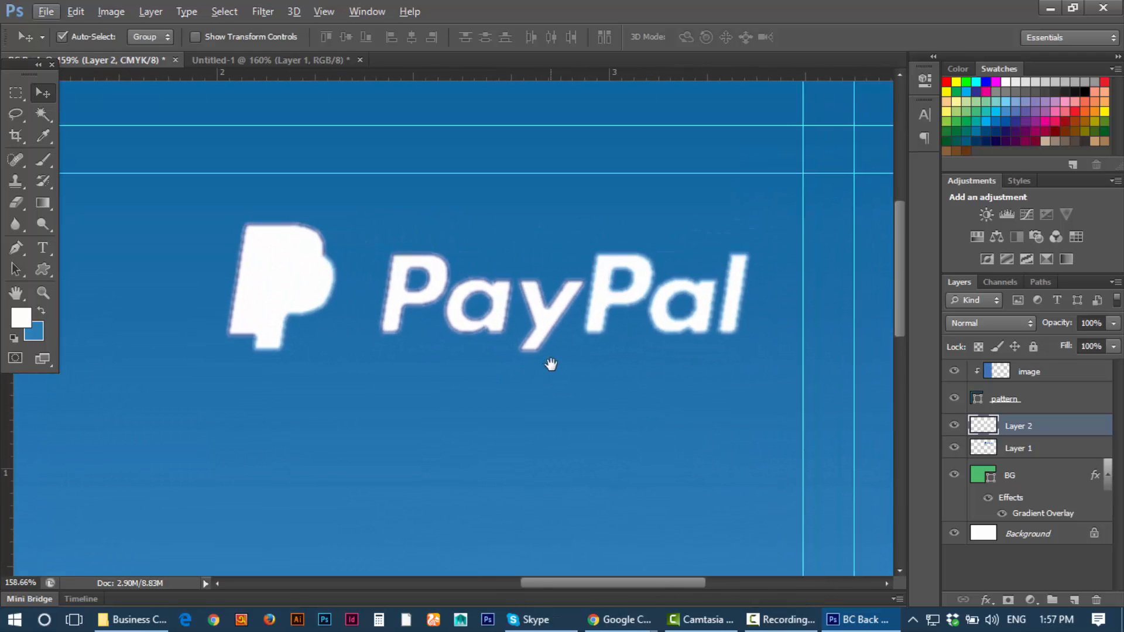
Step: Toggle the white and blue logo layers to compare how they overlap
left_click(954, 426)
left_click(954, 448)
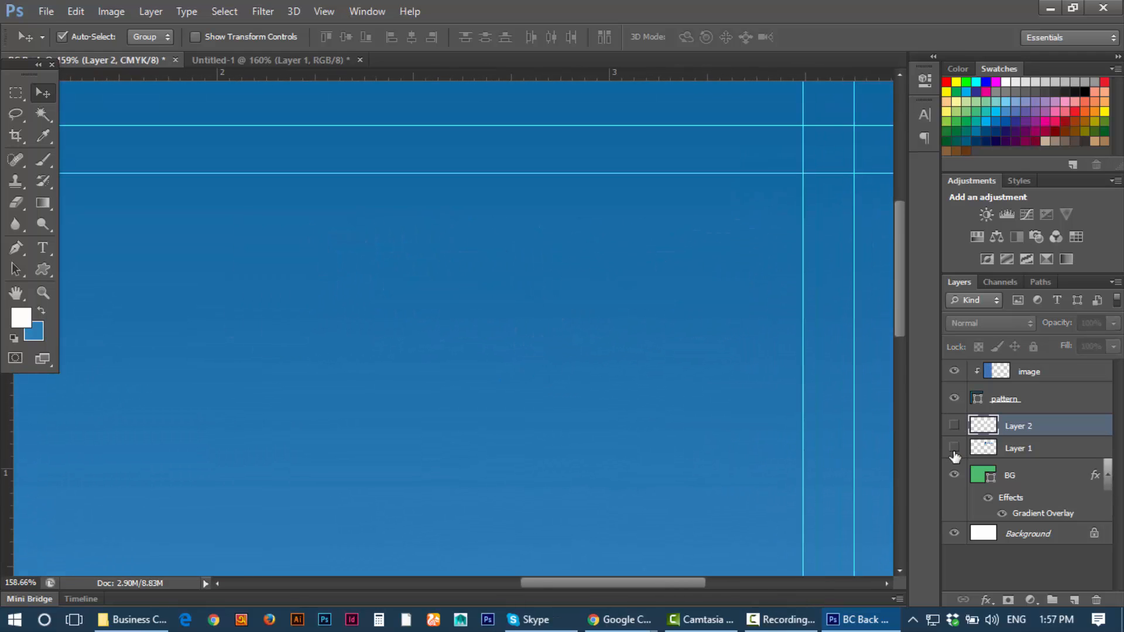
left_click(954, 448)
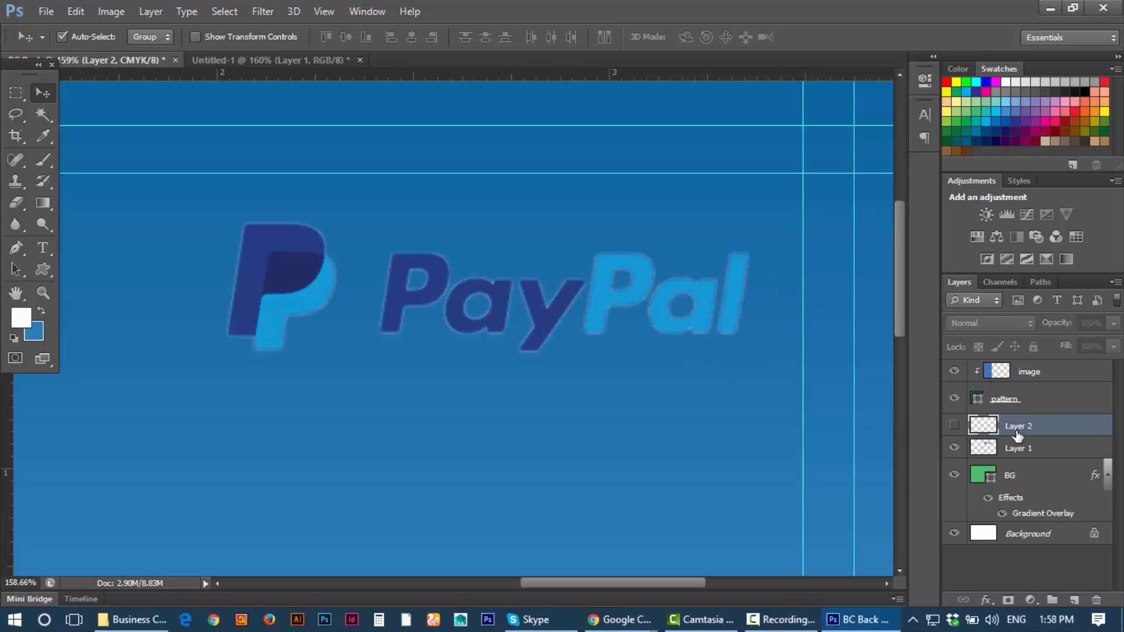
left_click(954, 426)
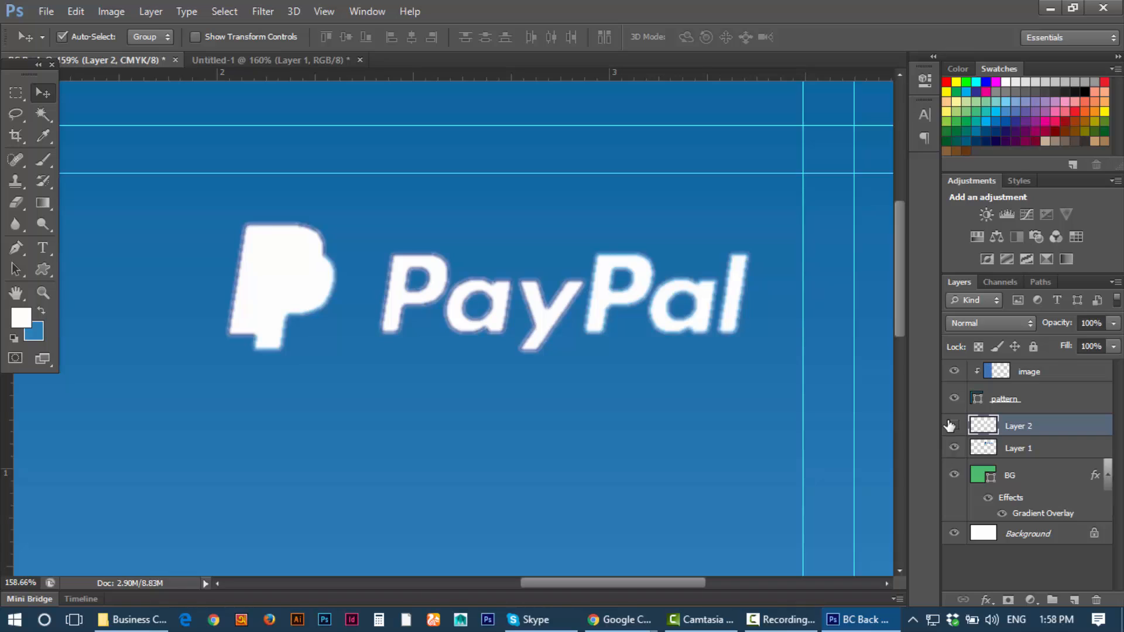
left_click(952, 426)
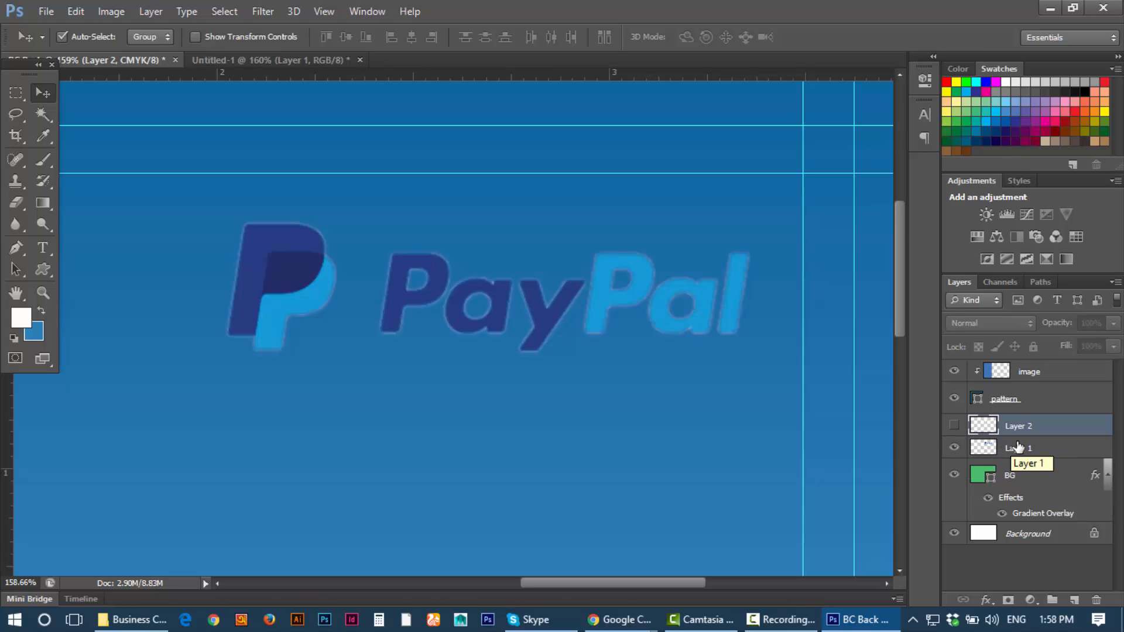
Step: Erase the PayPal wordmark from the blue logo layer, keeping only its P icon
left_click(984, 449)
left_click(954, 448)
left_click(953, 448)
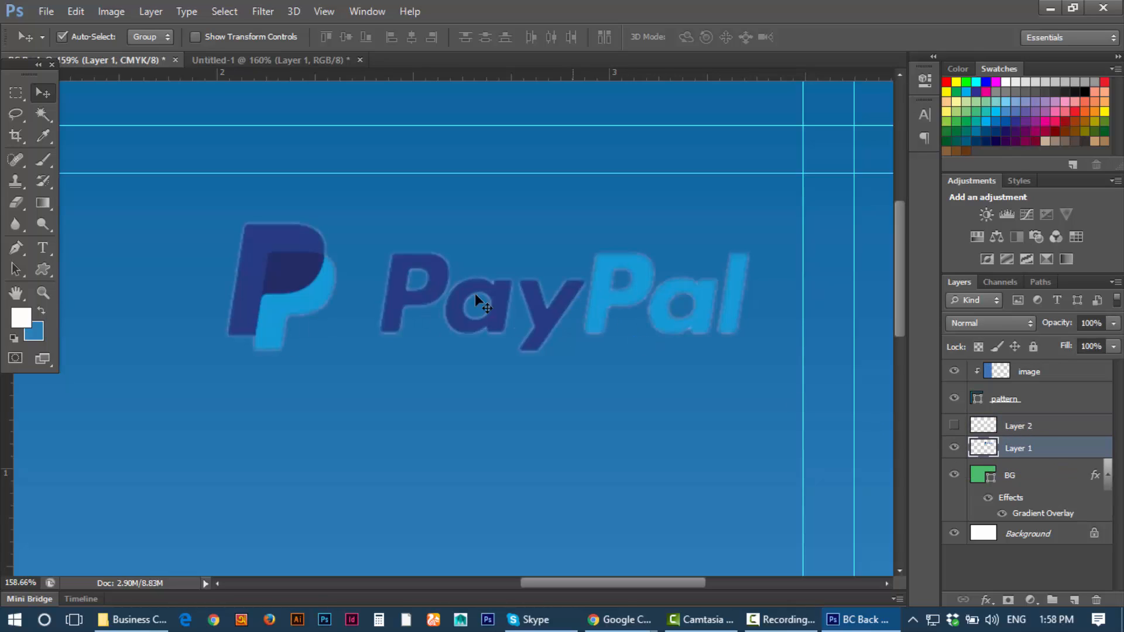
left_click(15, 204)
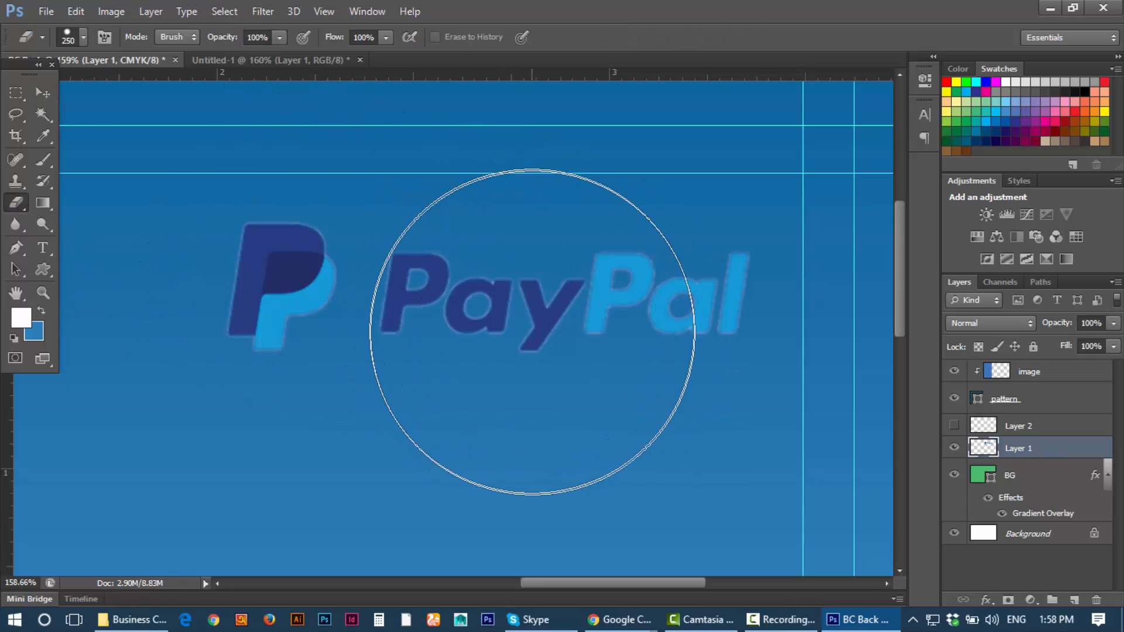
mouse_move(626, 388)
left_mouse_down()
mouse_move(594, 354)
mouse_move(595, 410)
mouse_move(653, 299)
mouse_move(607, 332)
mouse_move(657, 279)
mouse_move(526, 306)
left_mouse_up()
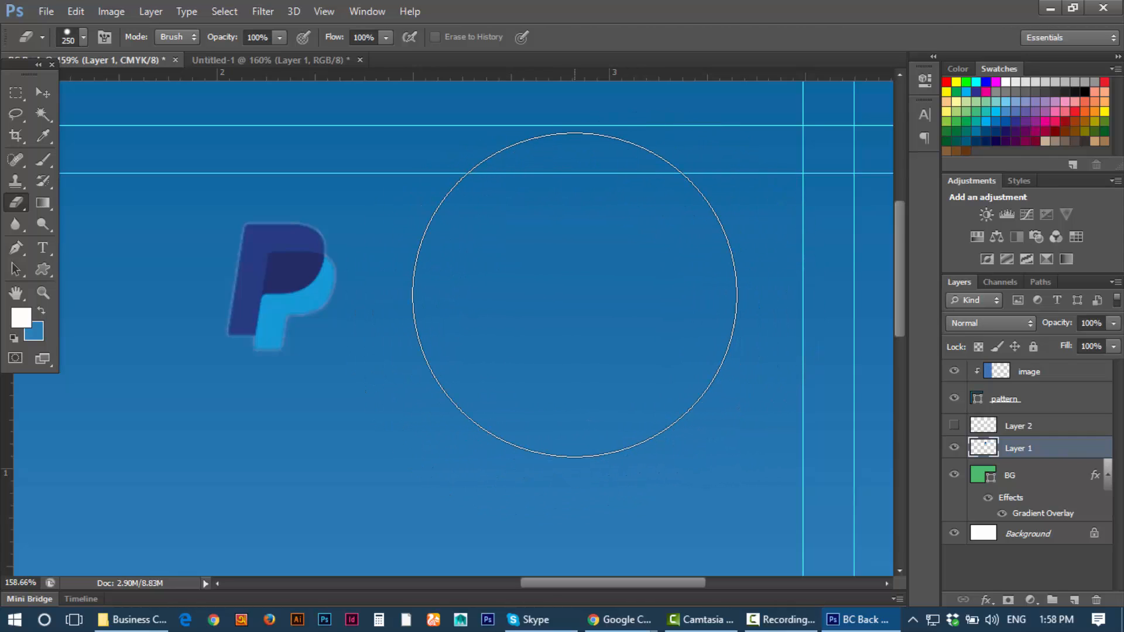
left_click(42, 92)
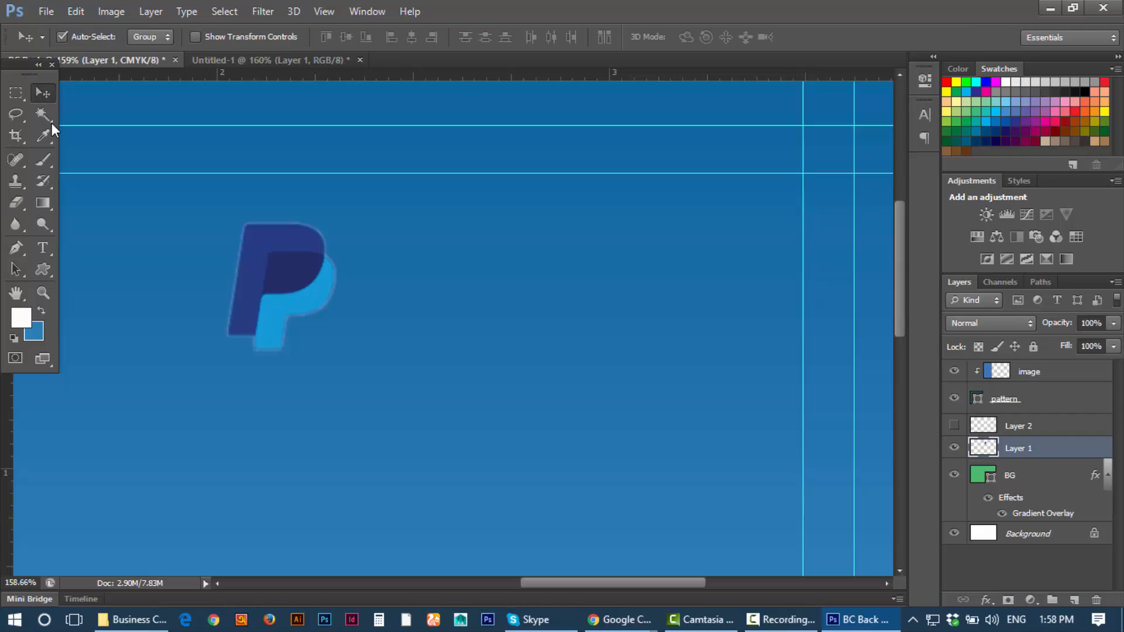
Step: Erase the P icon from the white logo layer and show the blue P icon again
left_click(1016, 426)
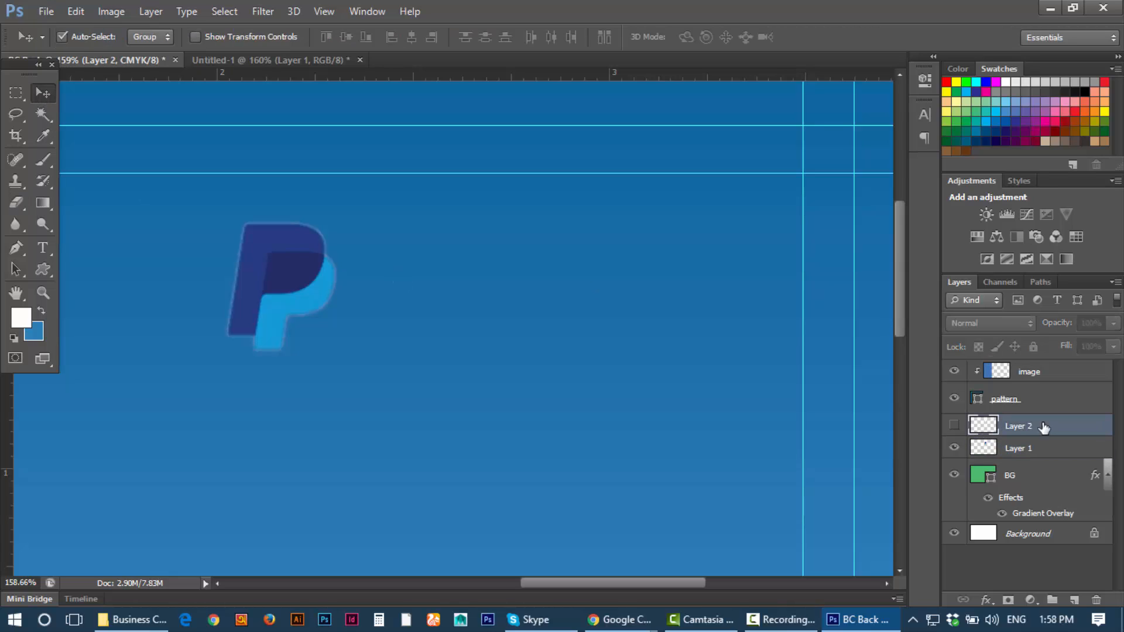
left_click(954, 426)
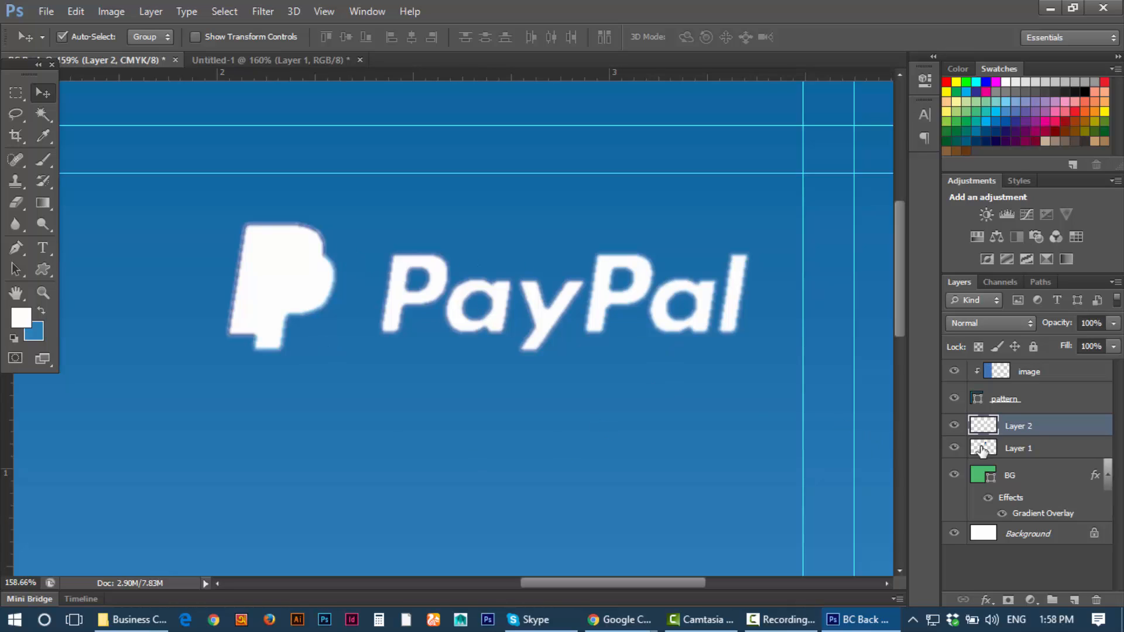
left_click(954, 449)
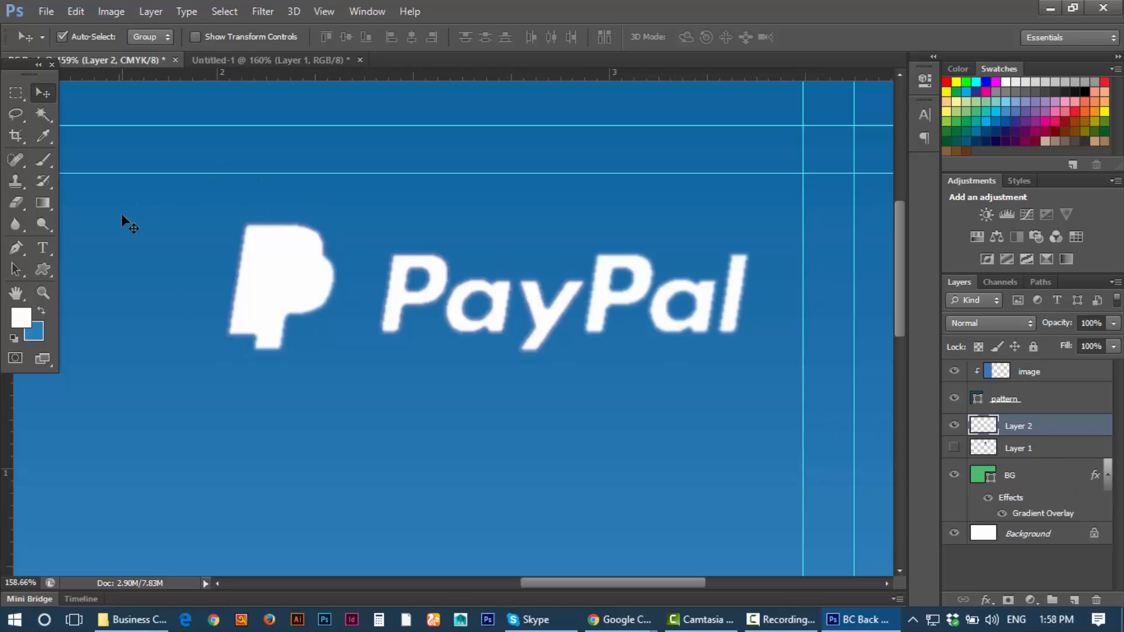
left_click(25, 202)
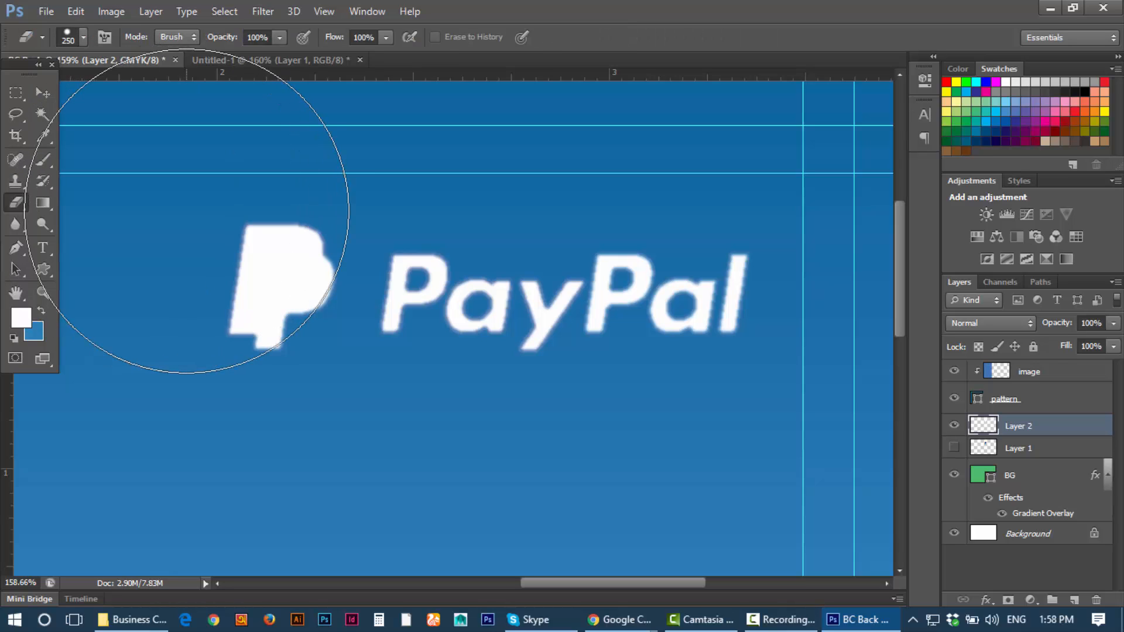
left_click(216, 269)
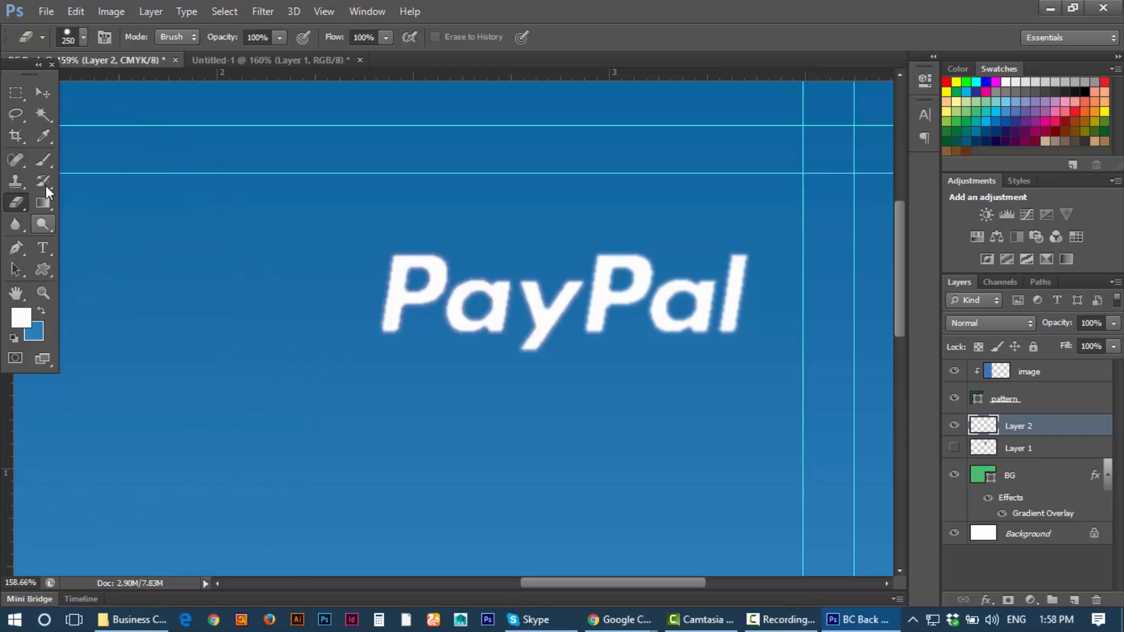
left_click(42, 92)
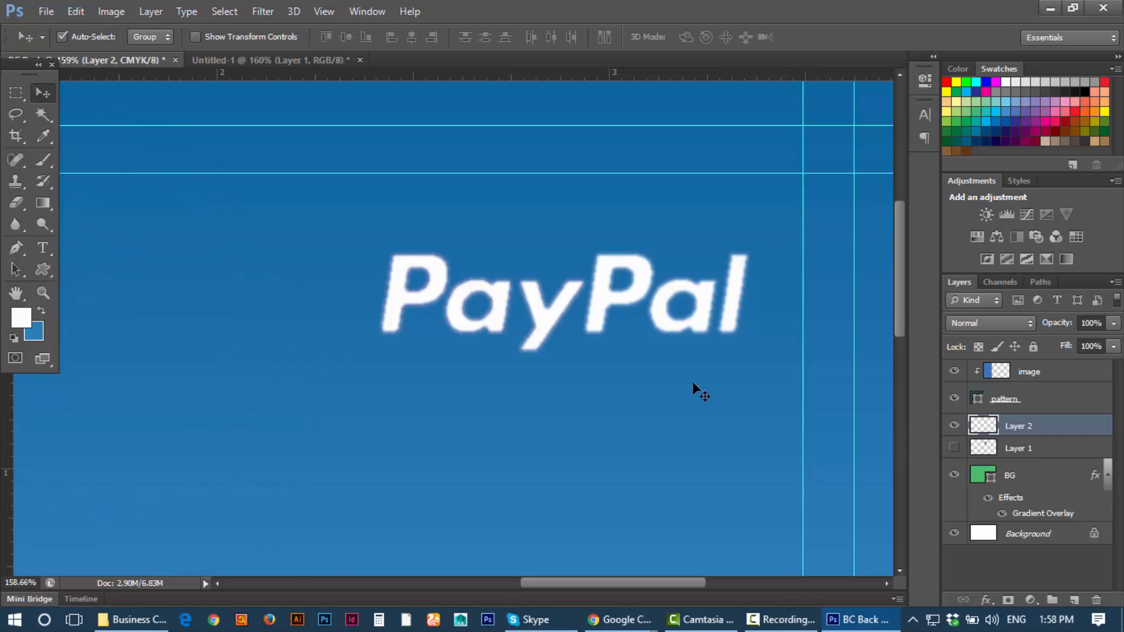
left_click(955, 448)
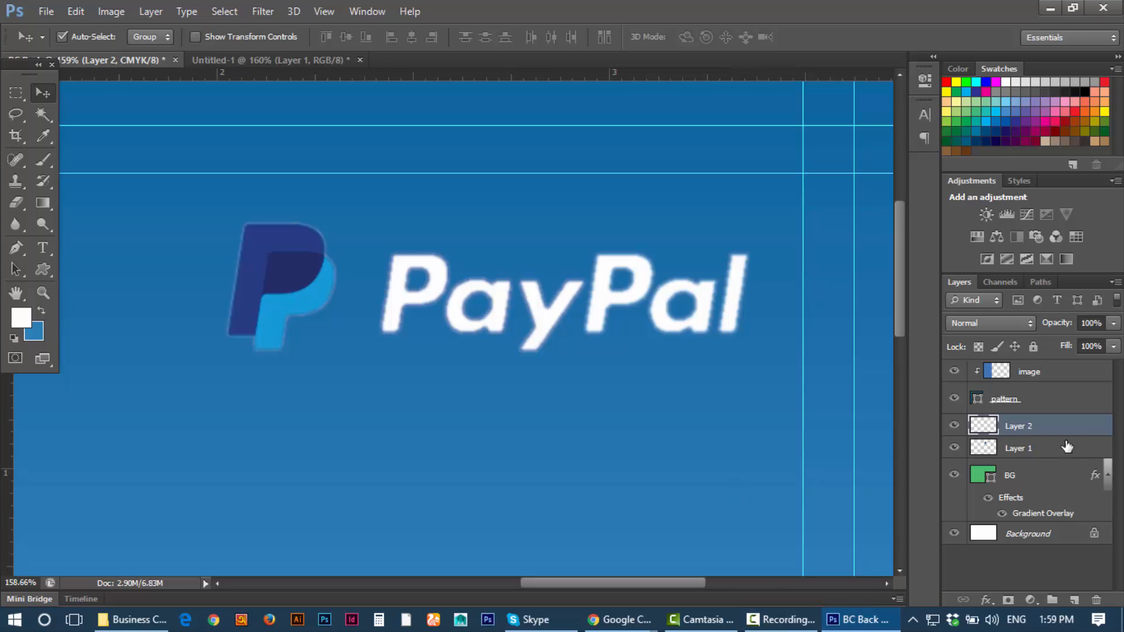
left_click_drag(1067, 448, 1066, 436)
left_click_drag(738, 440, 741, 439)
key("ctrl+alt+z")
key("ctrl+alt+z")
key("ctrl+shift+z")
left_click(1040, 448, "shift")
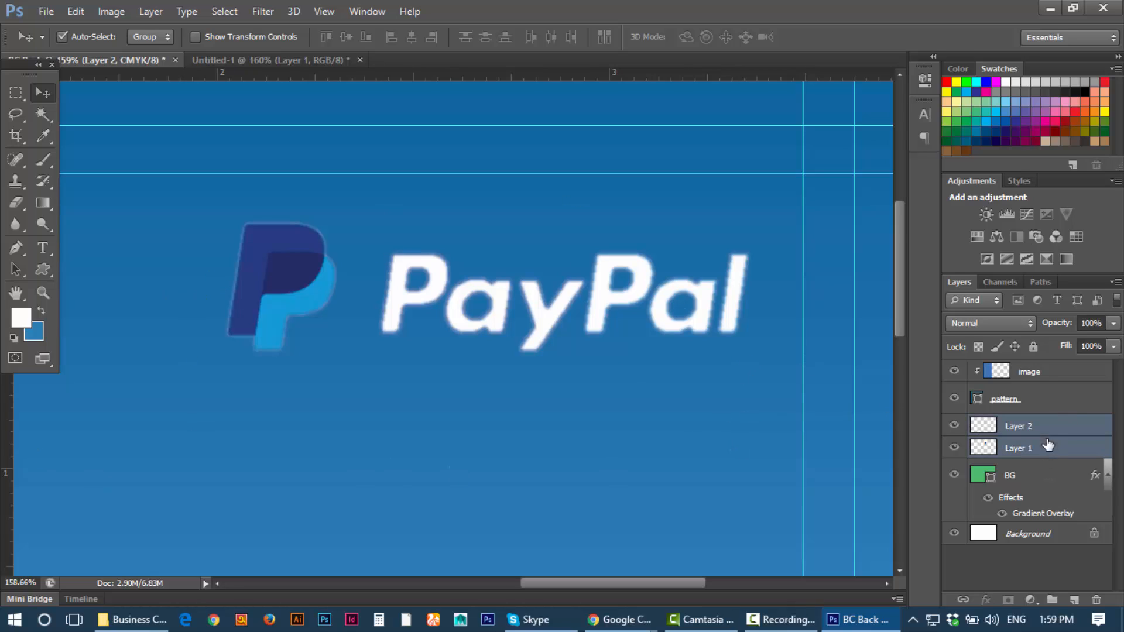
key("ctrl+g")
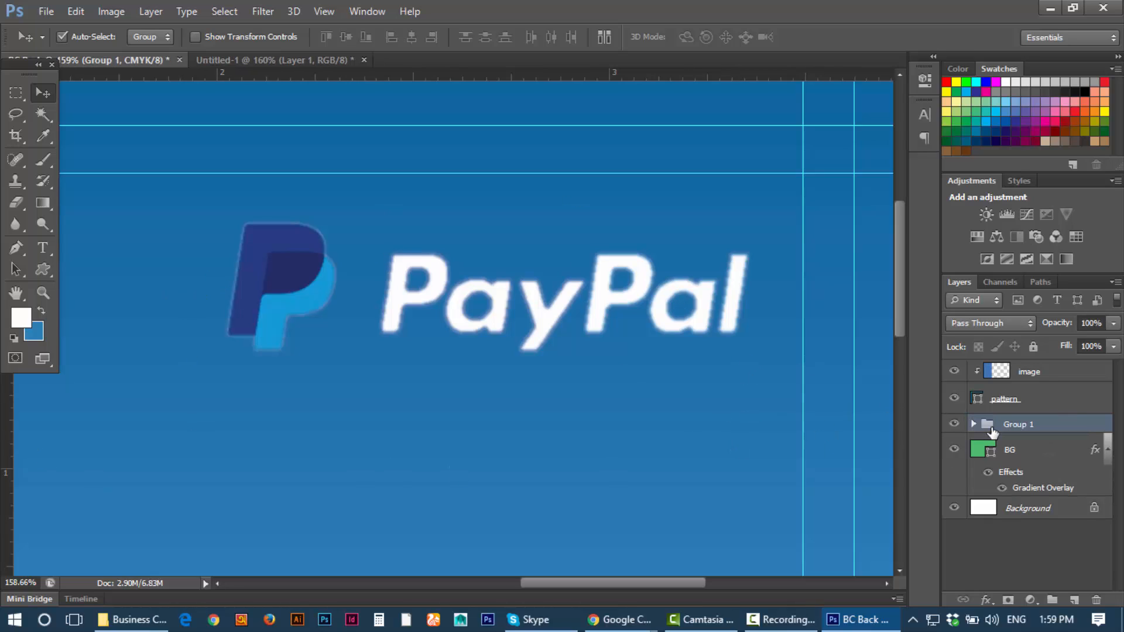
left_click(955, 424)
left_click(956, 424)
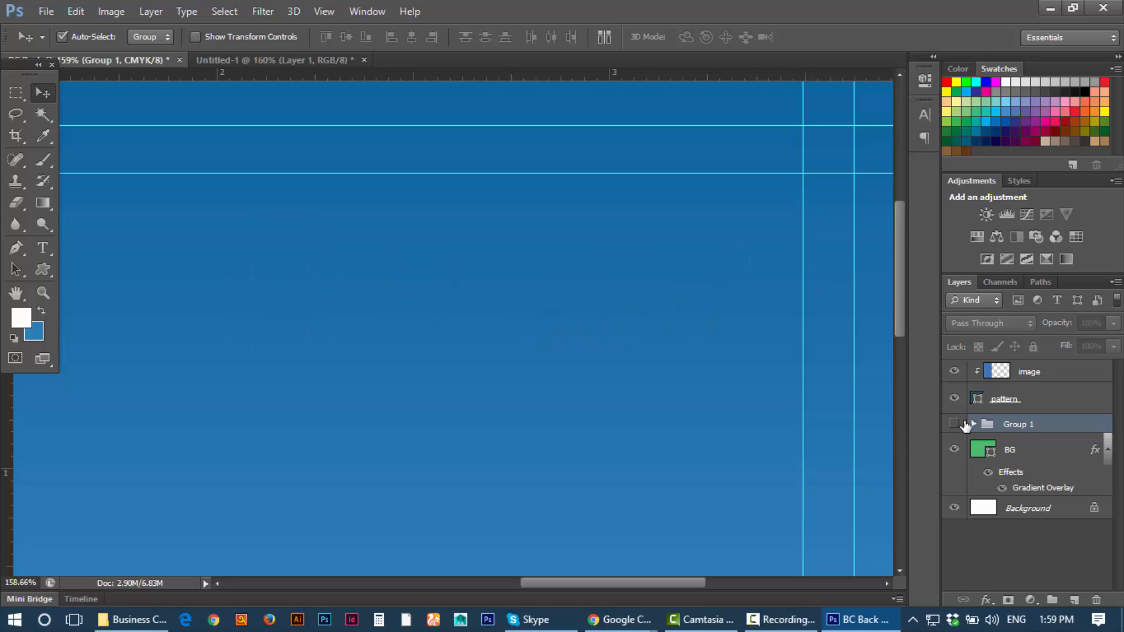
left_click(956, 424)
double_click(1017, 427)
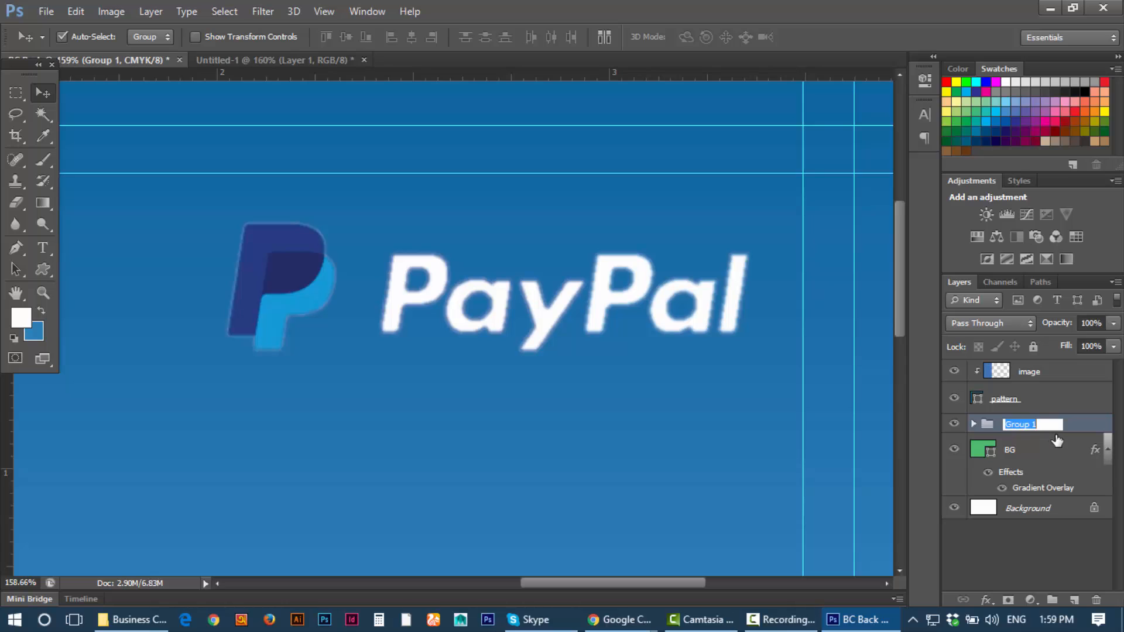
type("Logo")
key("Return")
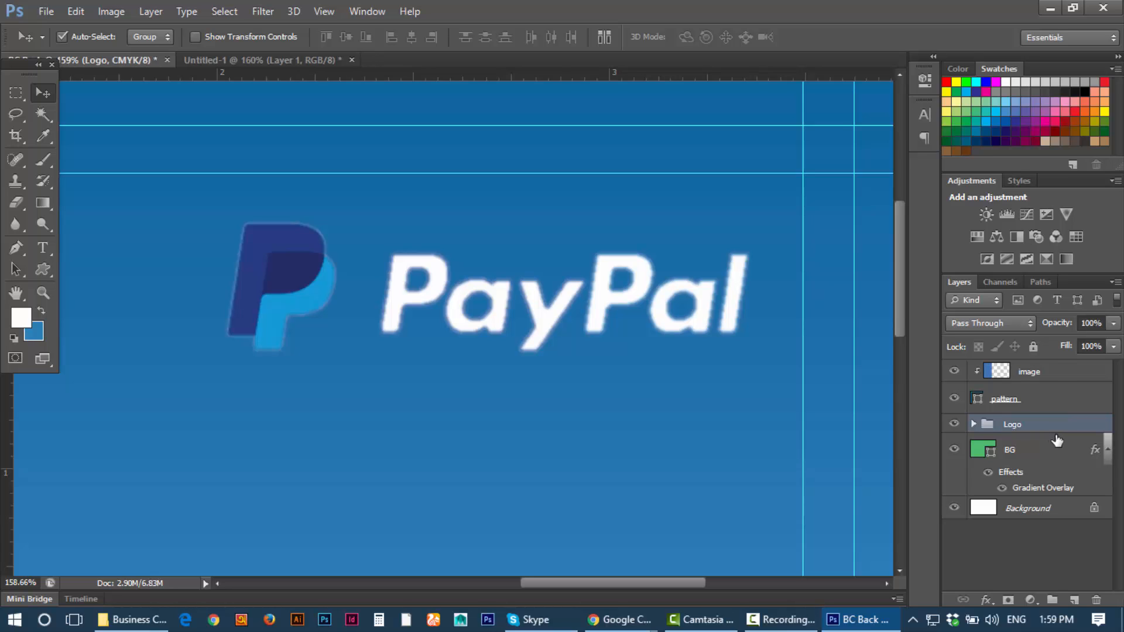
scroll(746, 401, "down", 2)
scroll(688, 389, "down", 4)
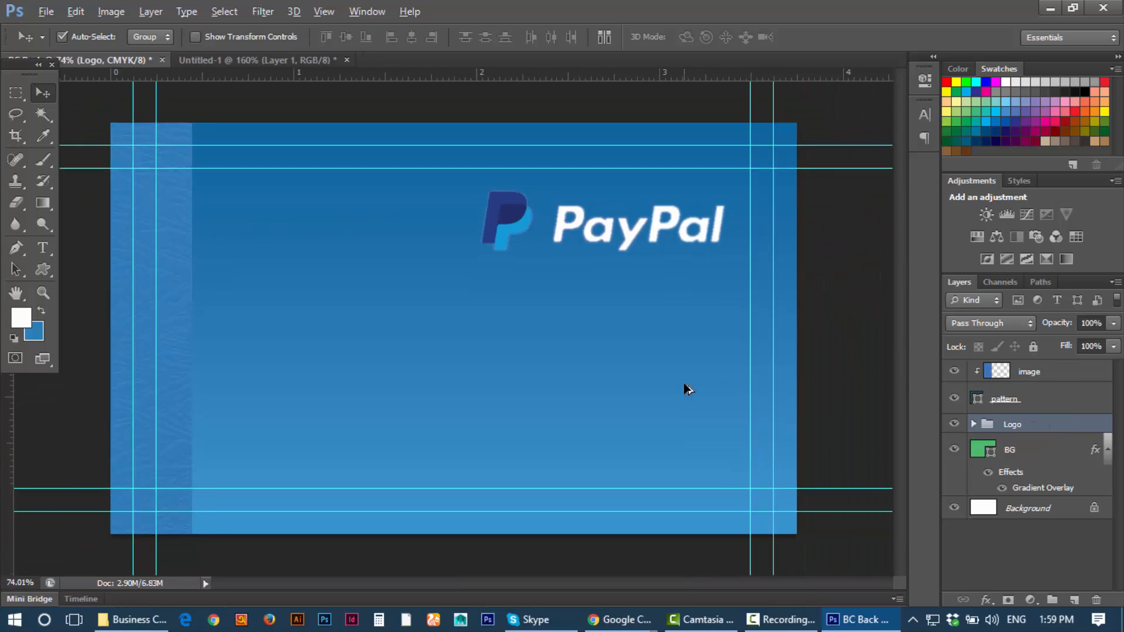
left_click_drag(608, 245, 619, 294)
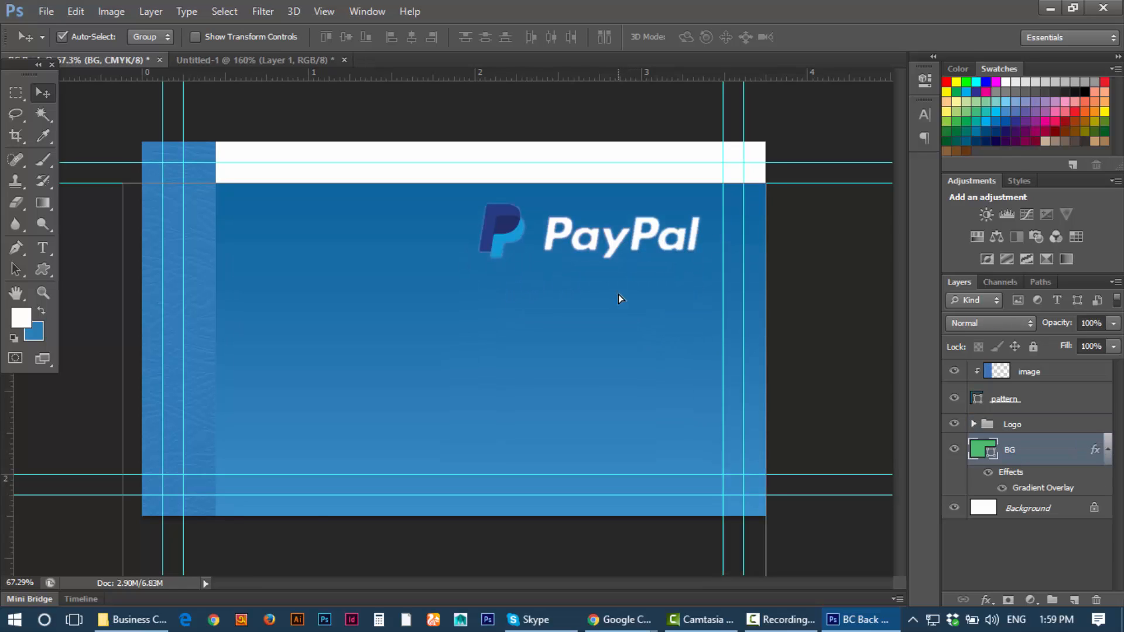
key("ctrl+z")
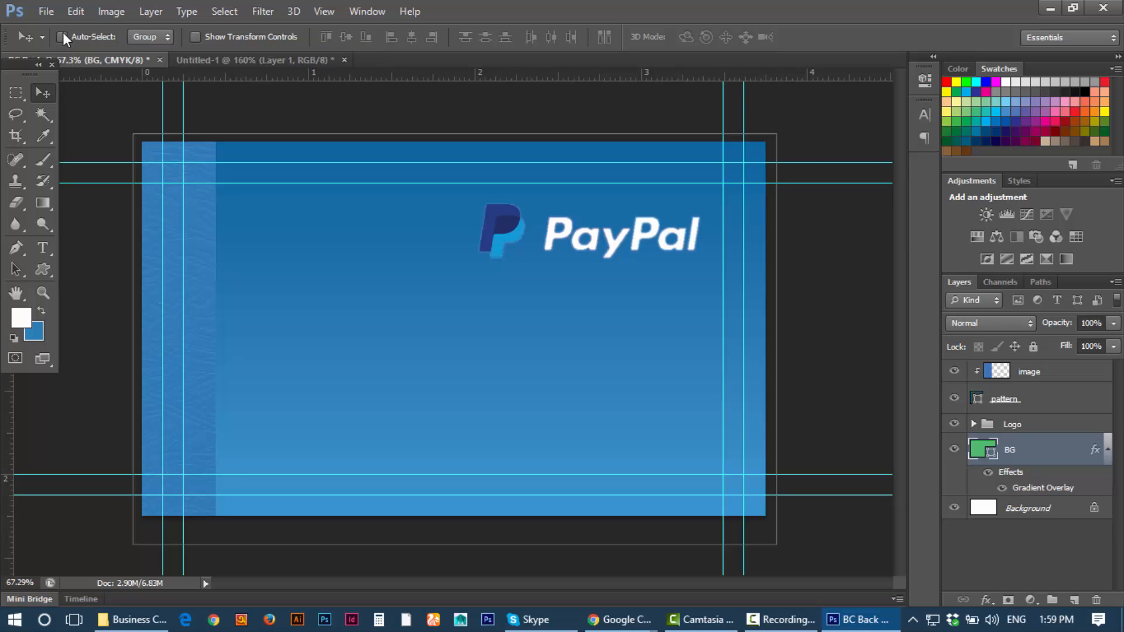
left_click(1022, 427)
left_click(1024, 402)
left_click(1048, 373)
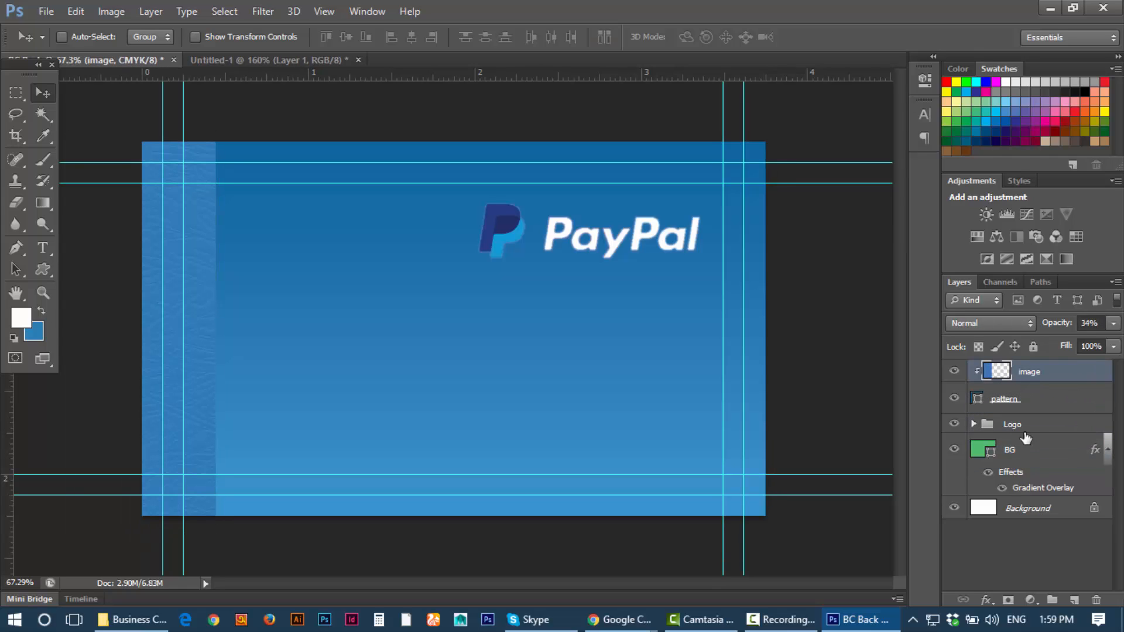
left_click(1028, 426)
left_click(955, 424)
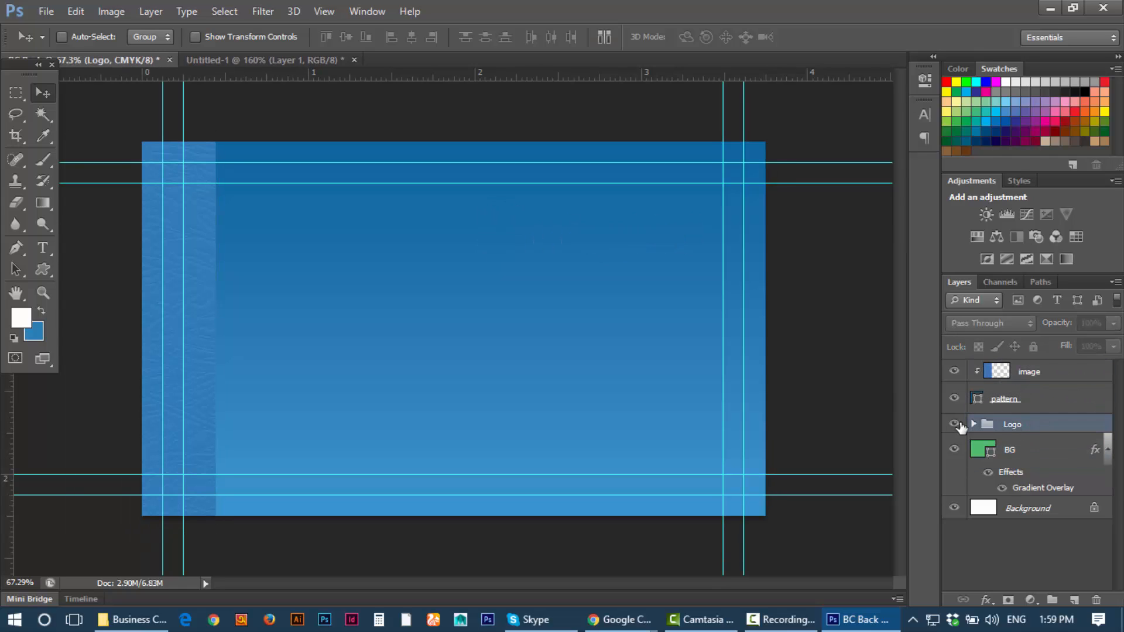
left_click(955, 424)
mouse_move(593, 245)
left_mouse_down()
mouse_move(466, 263)
mouse_move(308, 225)
mouse_move(597, 238)
left_mouse_up()
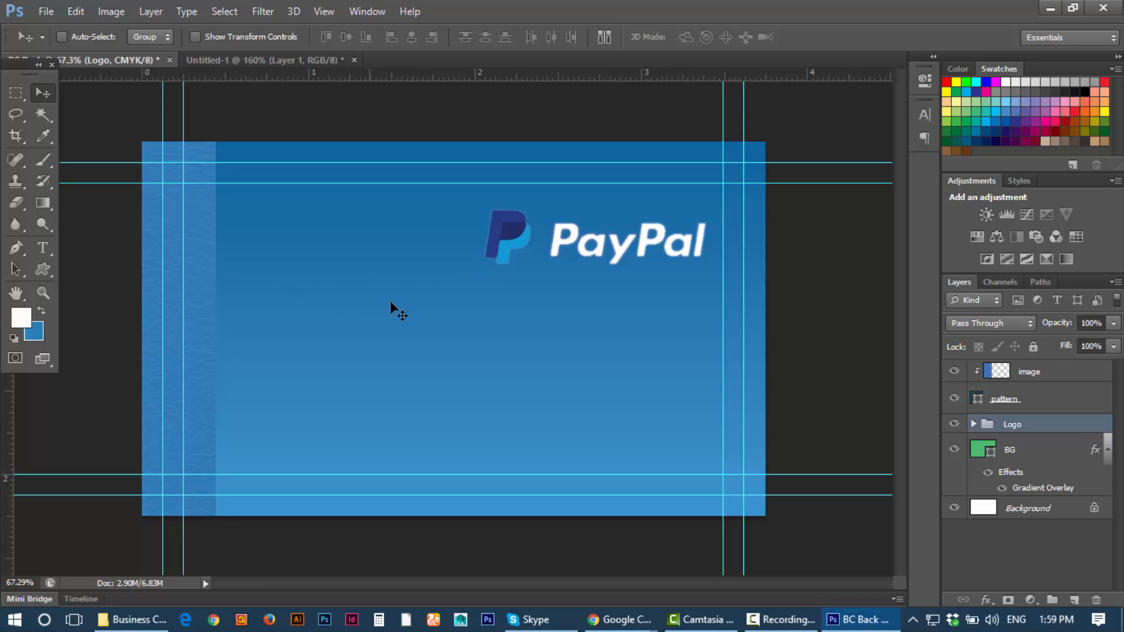
scroll(472, 324, "down", 3)
scroll(472, 323, "up", 4)
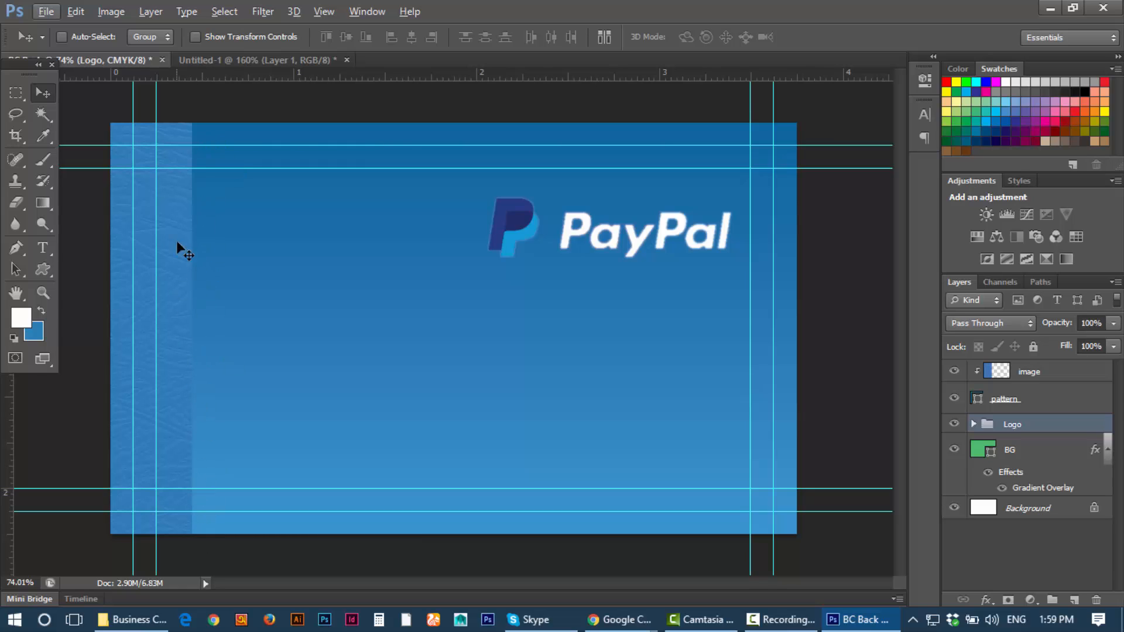
Step: Add a new empty layer above the image layer
left_click(1004, 399)
left_click(1039, 369)
left_click(1037, 405)
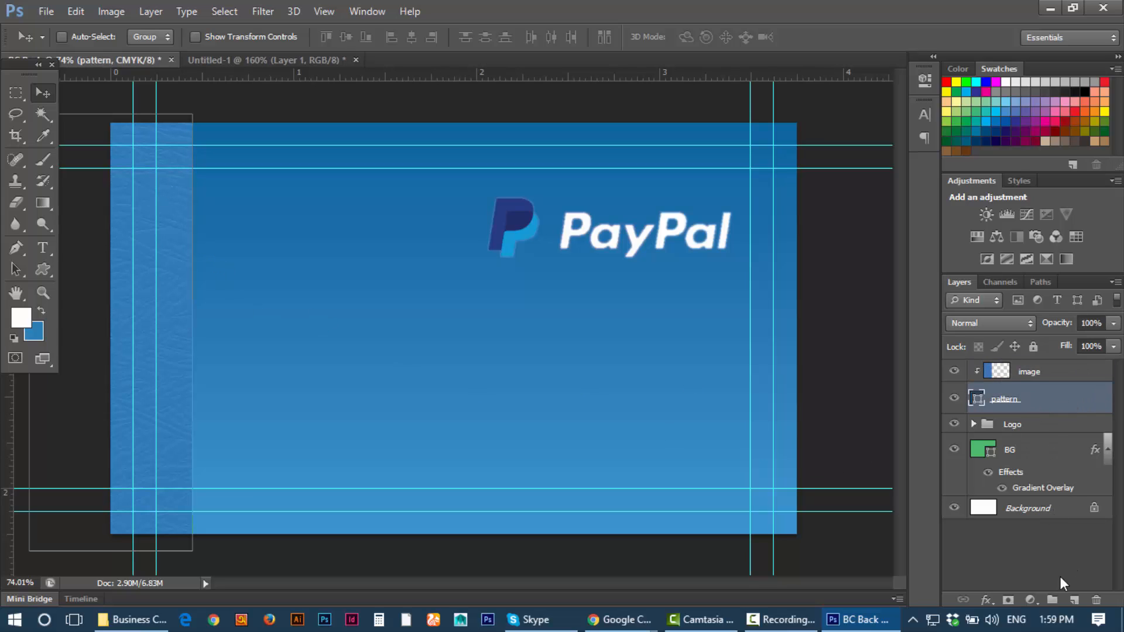
left_click(1045, 364)
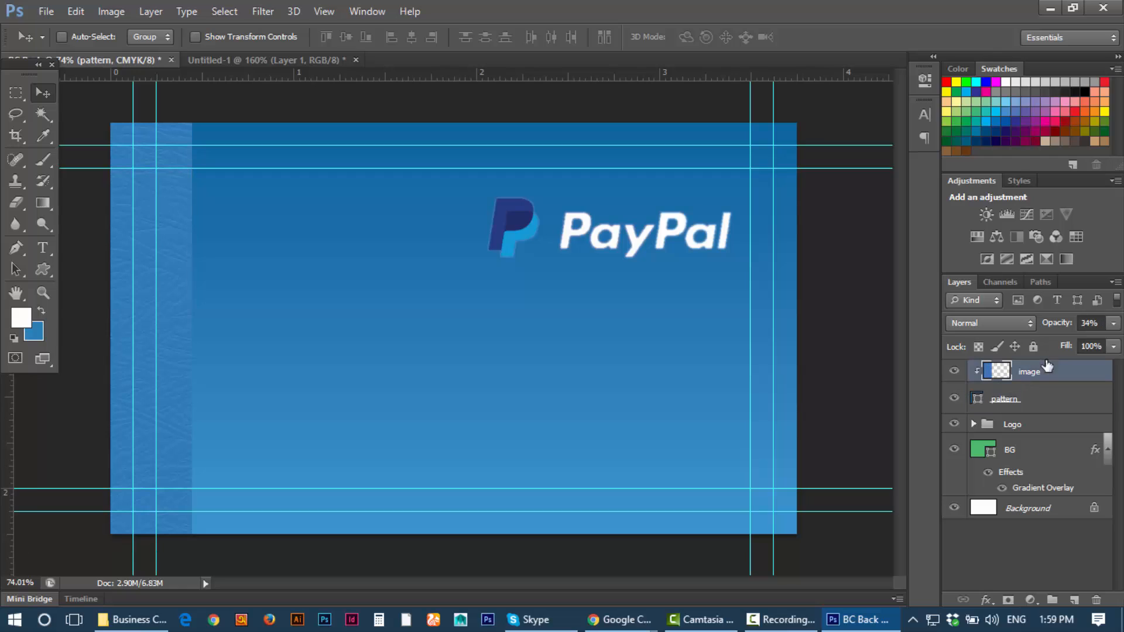
left_click(1074, 601)
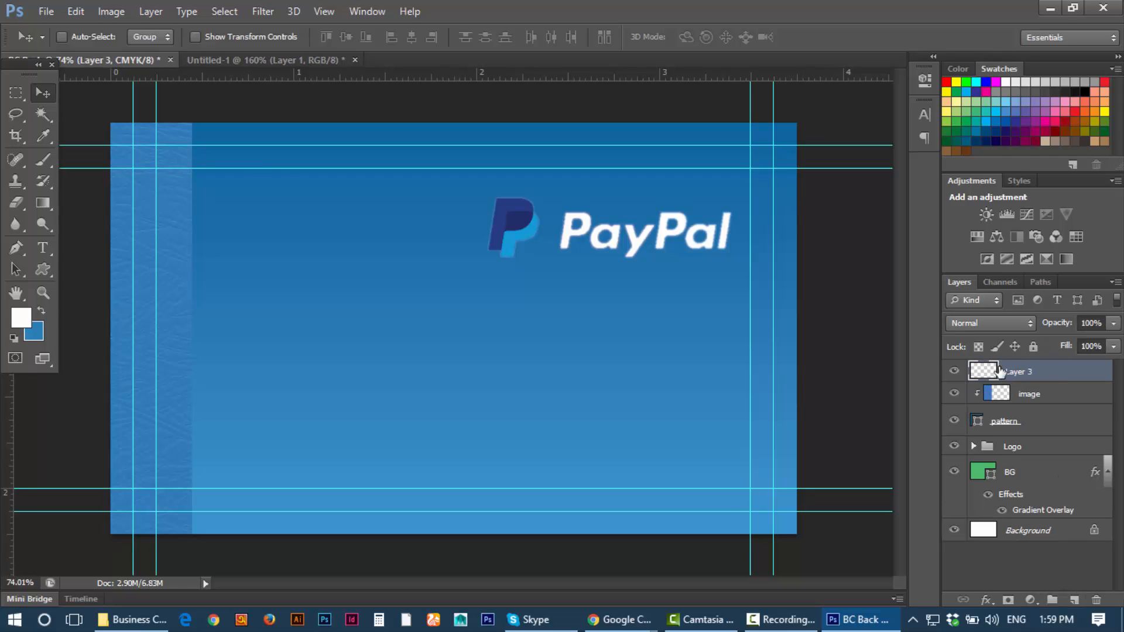
Step: Draw a thin white rectangle down the card beside the strip and nudge it into place
left_click(46, 275)
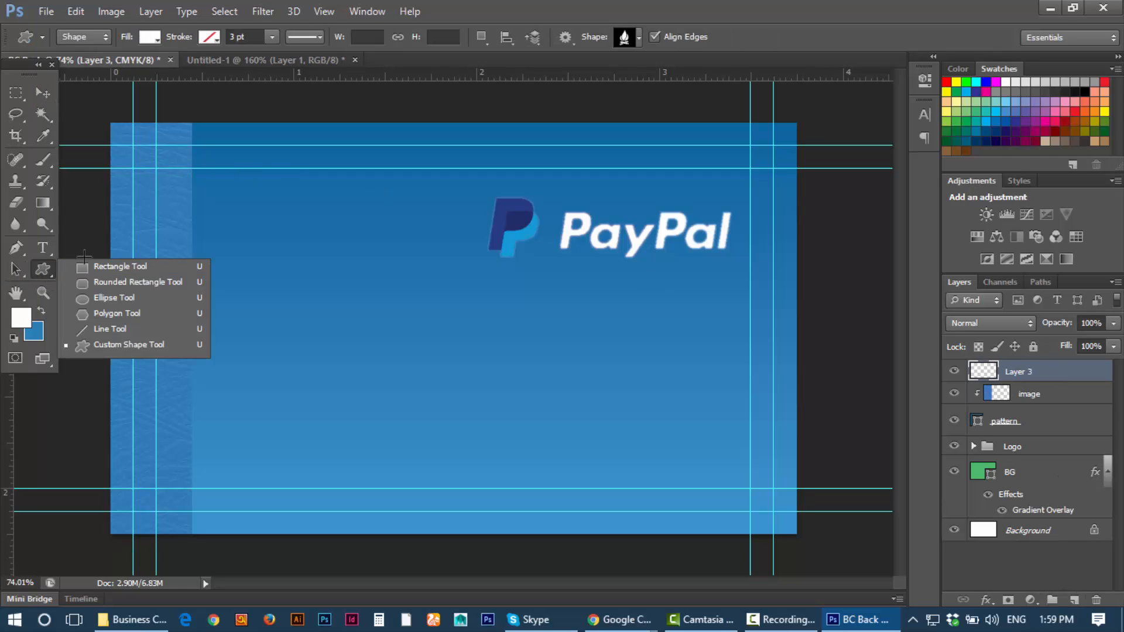
left_click(96, 265)
scroll(193, 206, "up", 1)
scroll(182, 181, "up", 2)
scroll(171, 152, "down", 3)
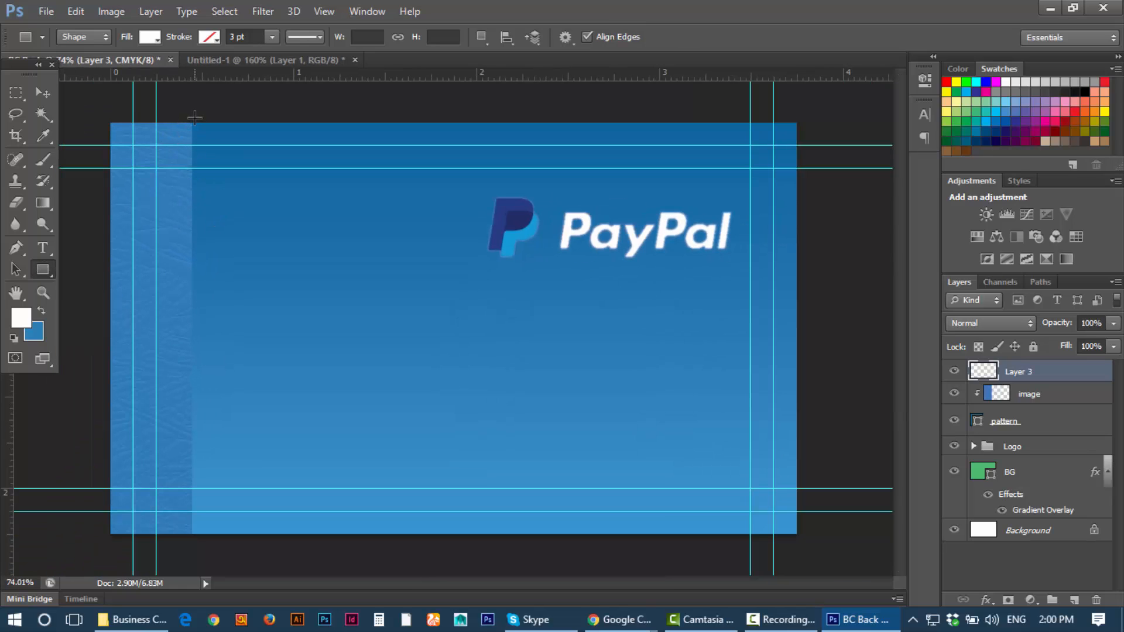
left_click_drag(194, 118, 198, 541)
left_click(41, 92)
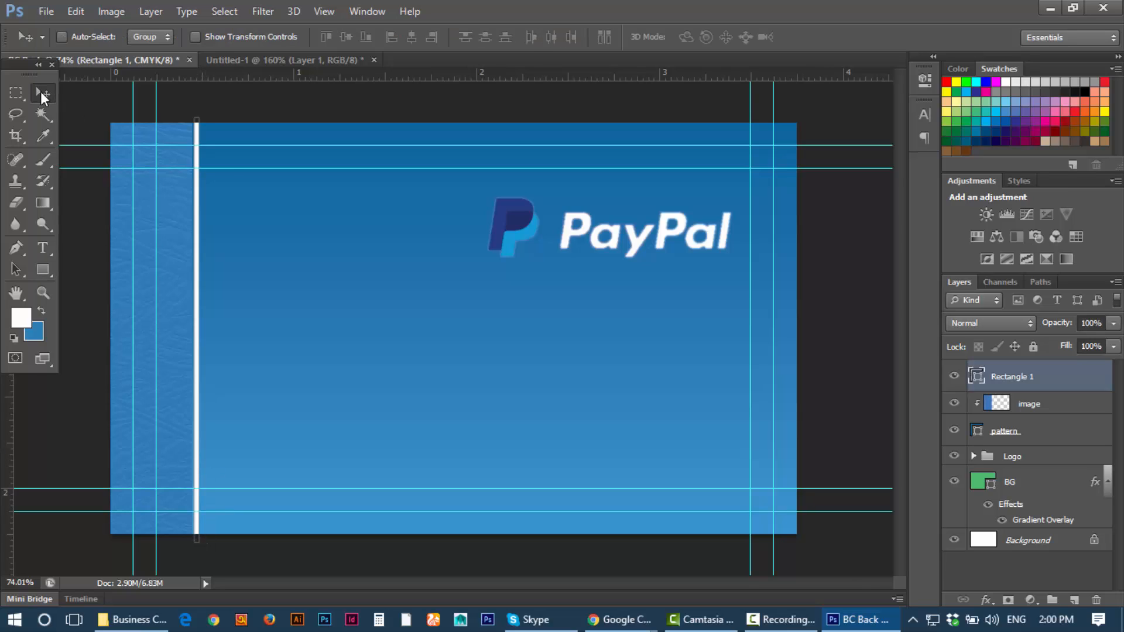
key("shift+Right")
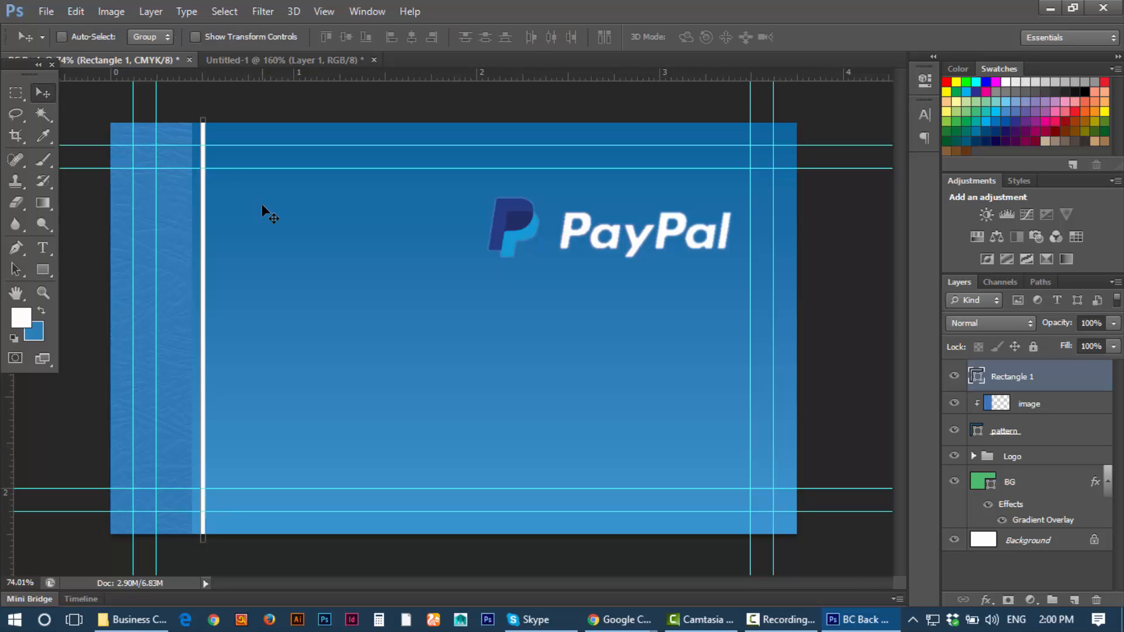
key("Left")
key("Left")
key("Left")
key("Left")
key("Left")
key("Left")
key("Left")
key("Left")
key("Left")
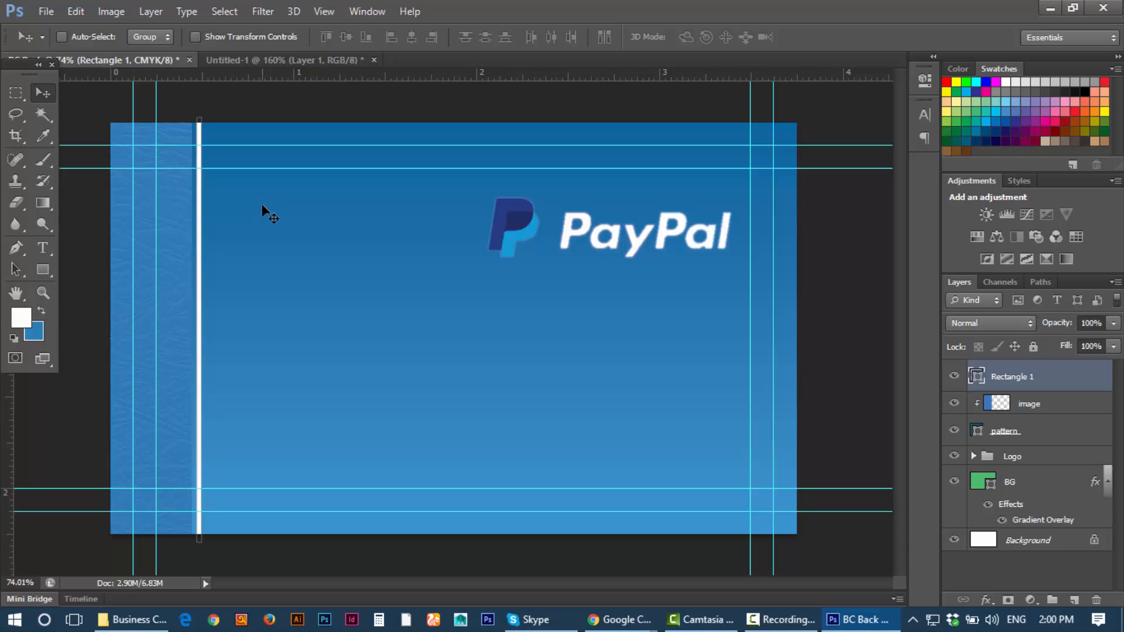
key("Left")
key("Left")
key("Left")
scroll(261, 202, "up", 2)
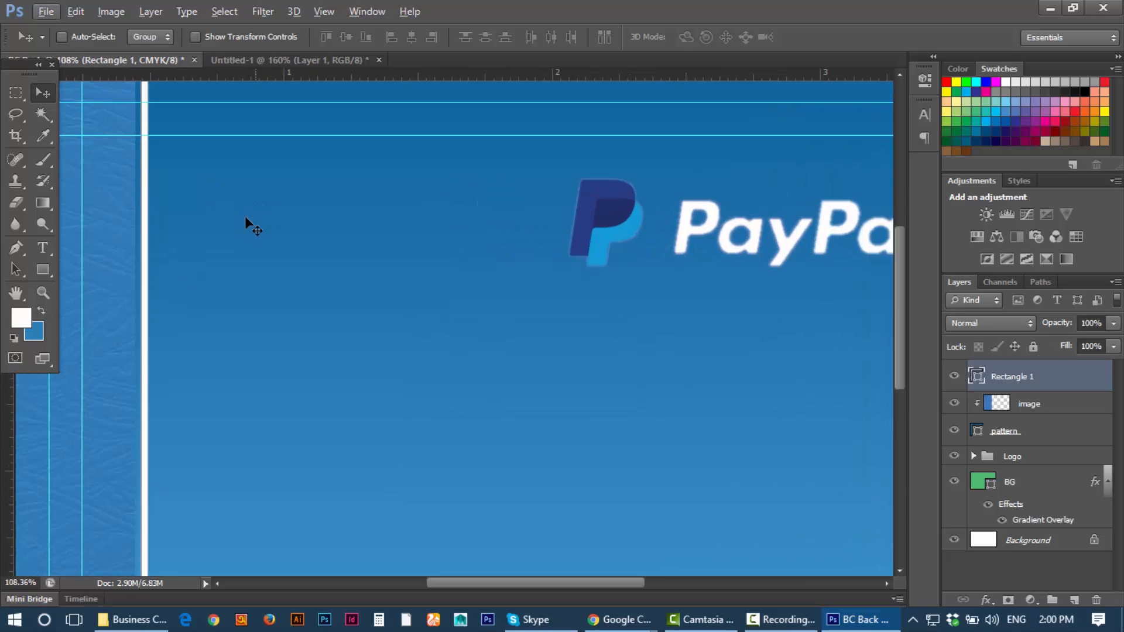
Step: Widen the white bar to nearly double its width with Free Transform
key("ctrl+t")
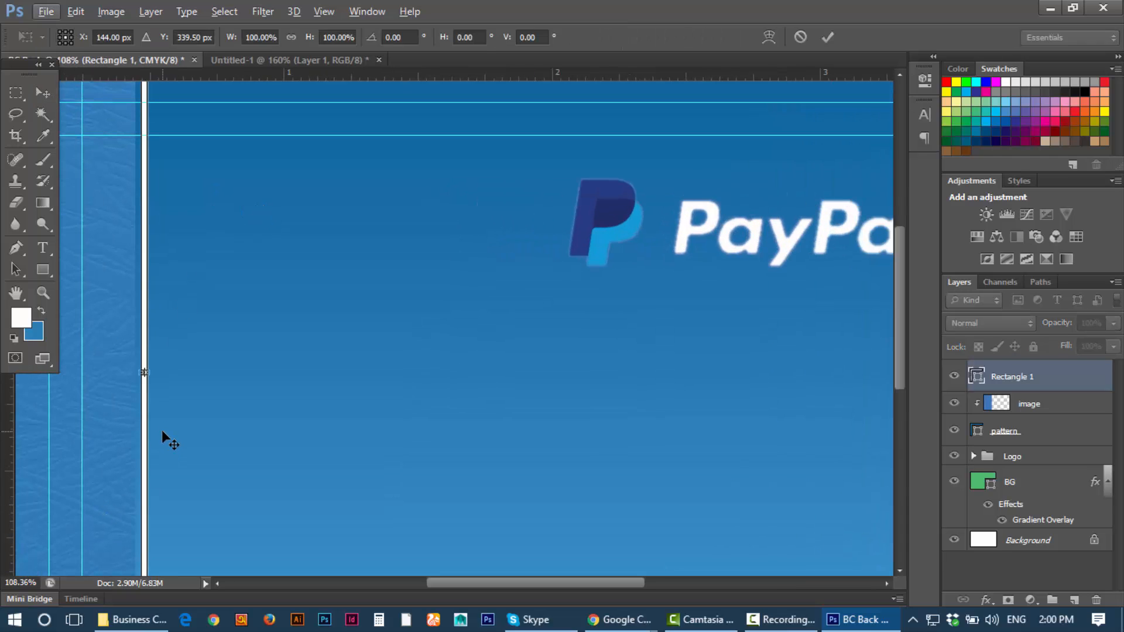
left_click_drag(146, 373, 158, 377)
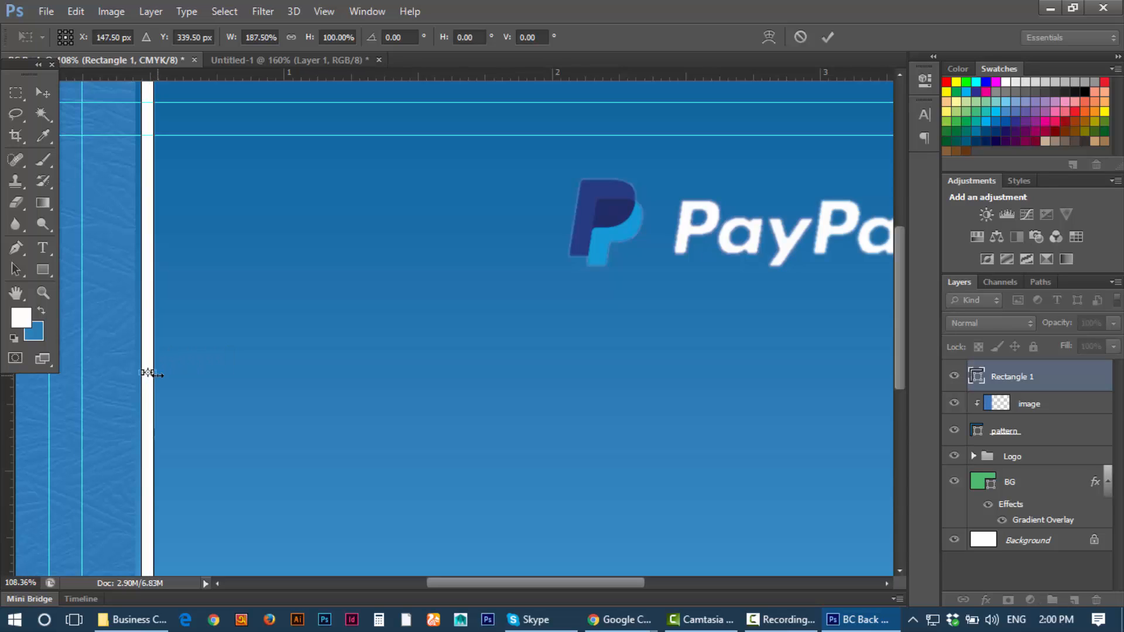
left_click(827, 37)
scroll(256, 316, "down", 4)
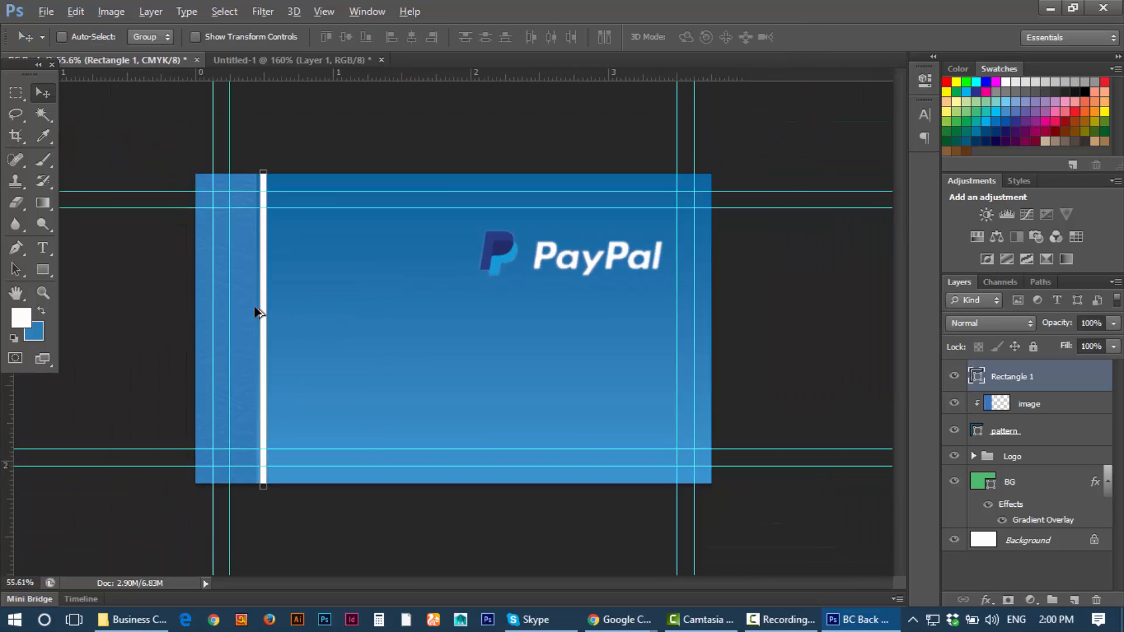
scroll(304, 205, "up", 2)
scroll(303, 206, "down", 2)
scroll(296, 214, "up", 2)
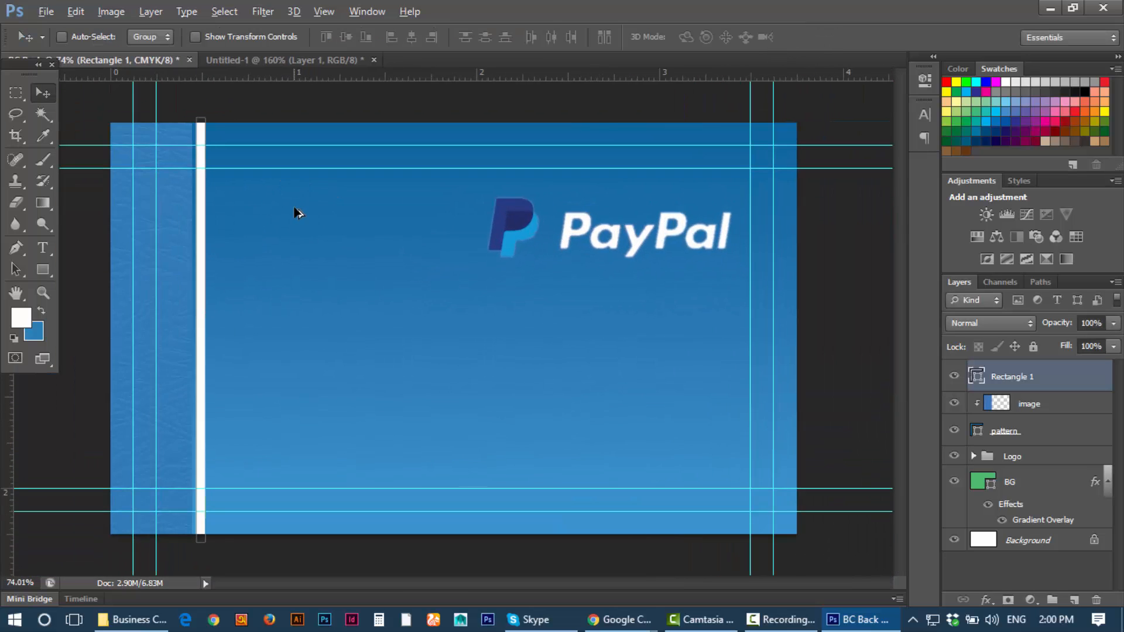
scroll(312, 191, "down", 1)
left_click(16, 92)
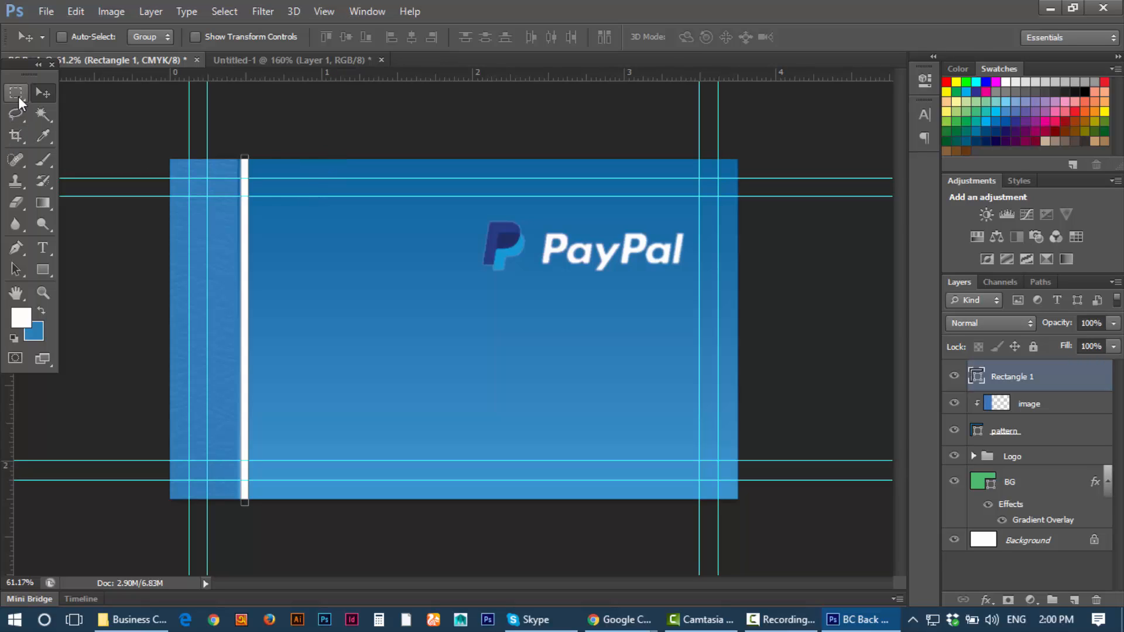
left_click(43, 92)
Step: Rename the Rectangle 1 layer to 'white shape'
double_click(1011, 377)
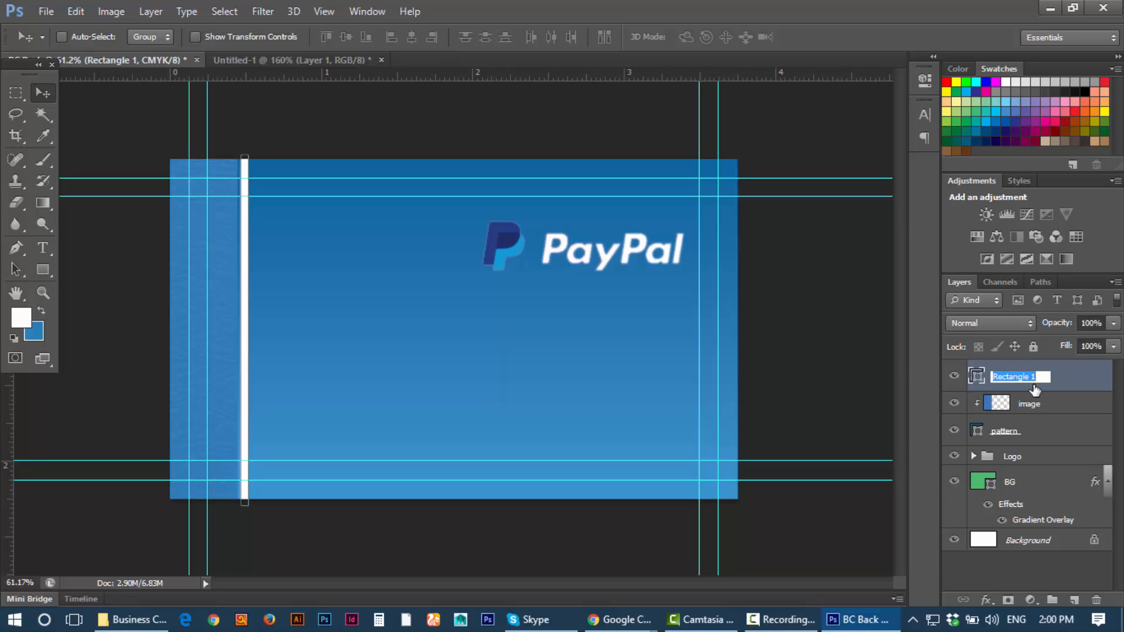
type("white shape")
key("Return")
left_click(959, 375)
left_click(959, 375)
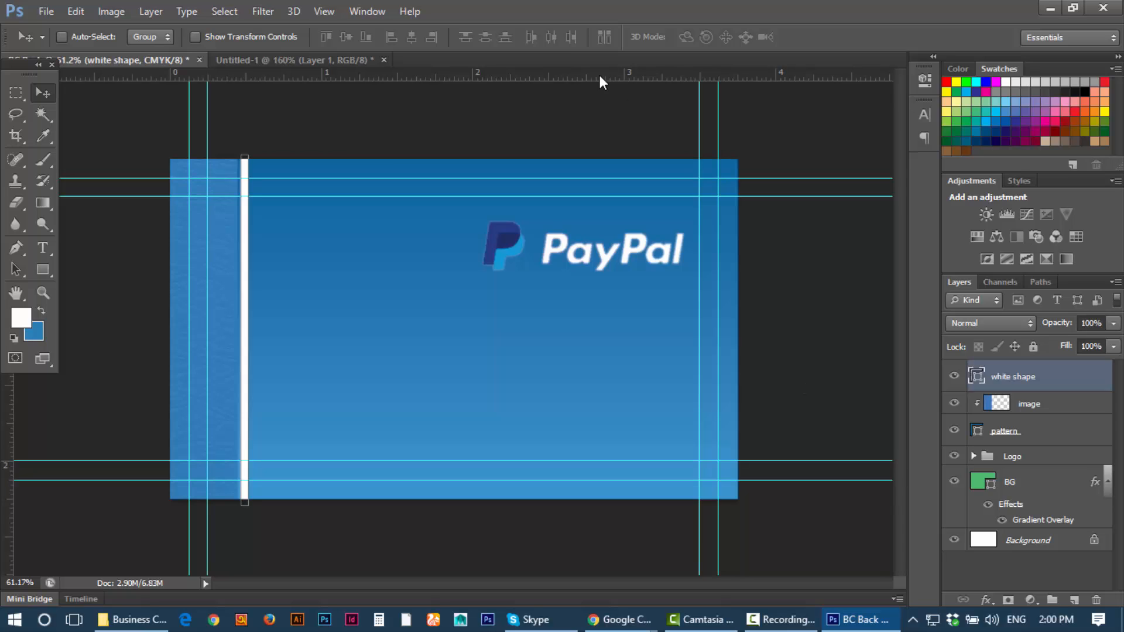
Step: Nudge the white divider bar slightly to the left
scroll(519, 311, "down", 2)
scroll(519, 311, "up", 3)
scroll(519, 311, "down", 2)
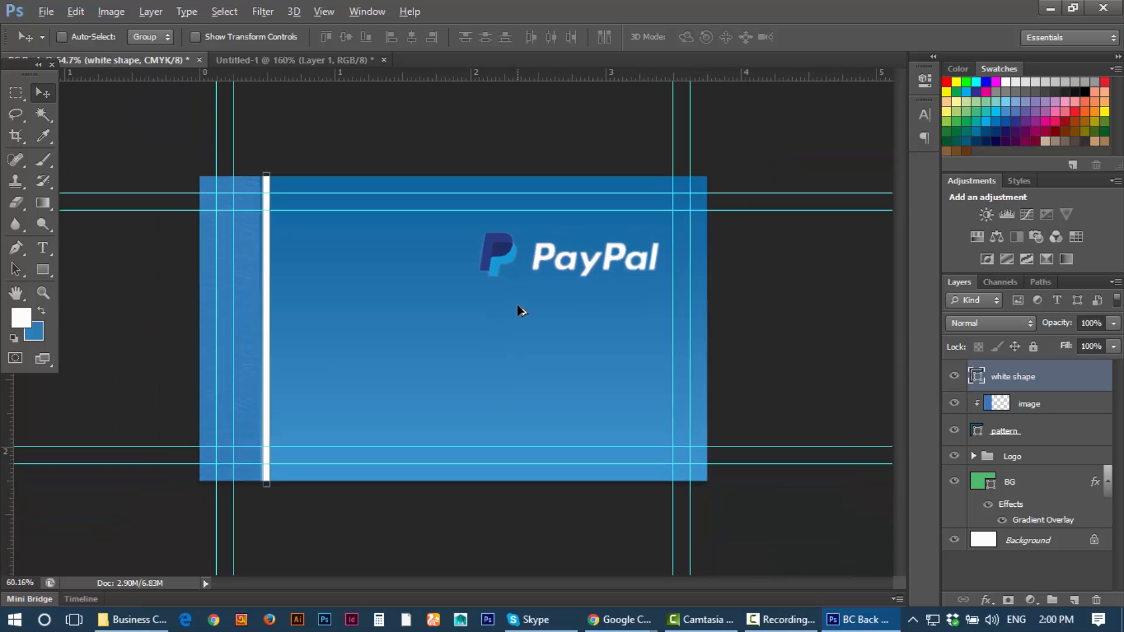
scroll(519, 311, "up", 3)
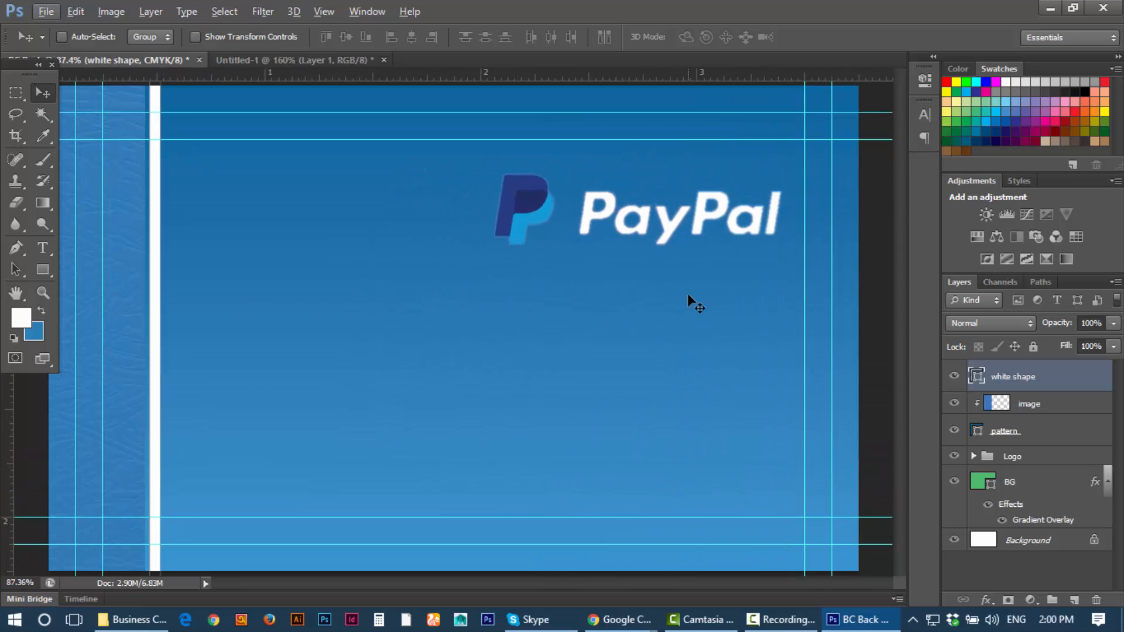
mouse_move(679, 233)
left_mouse_down()
mouse_move(690, 192)
mouse_move(691, 220)
left_mouse_up()
Step: Shift the Logo group with the PayPal logo slightly up and left
left_click(1025, 459)
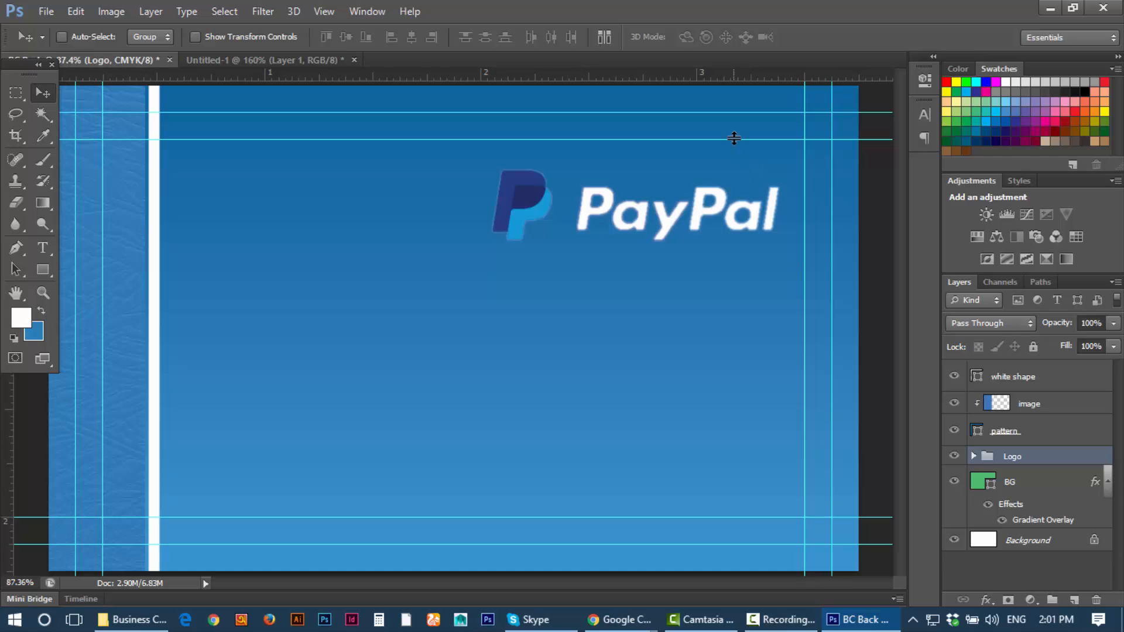
left_click_drag(750, 208, 752, 207)
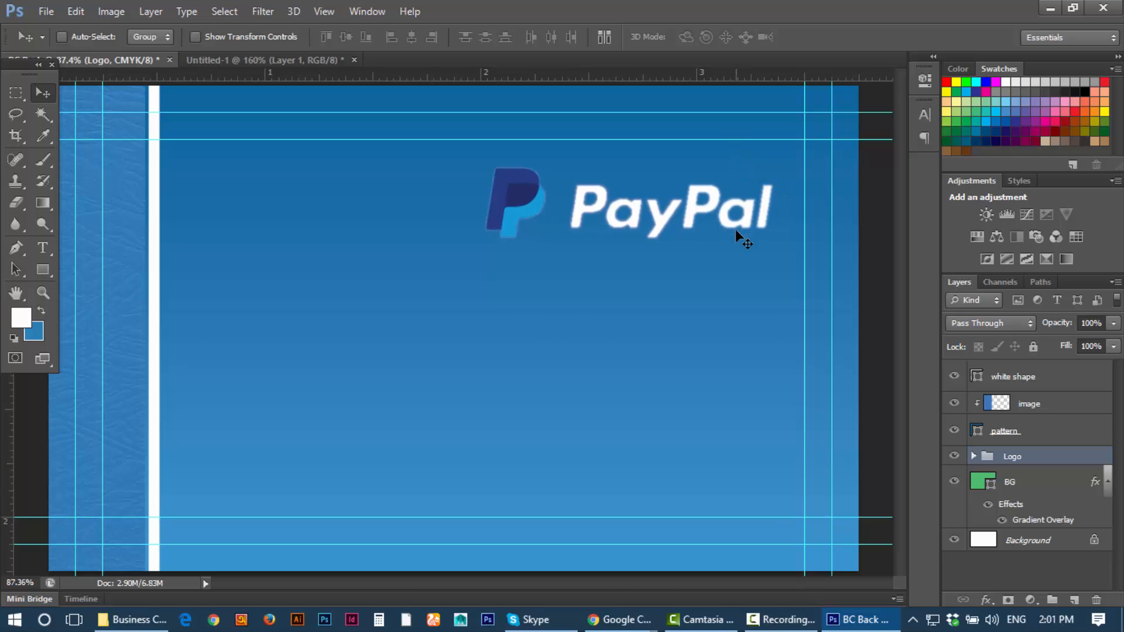
scroll(735, 229, "down", 3)
scroll(713, 315, "up", 3)
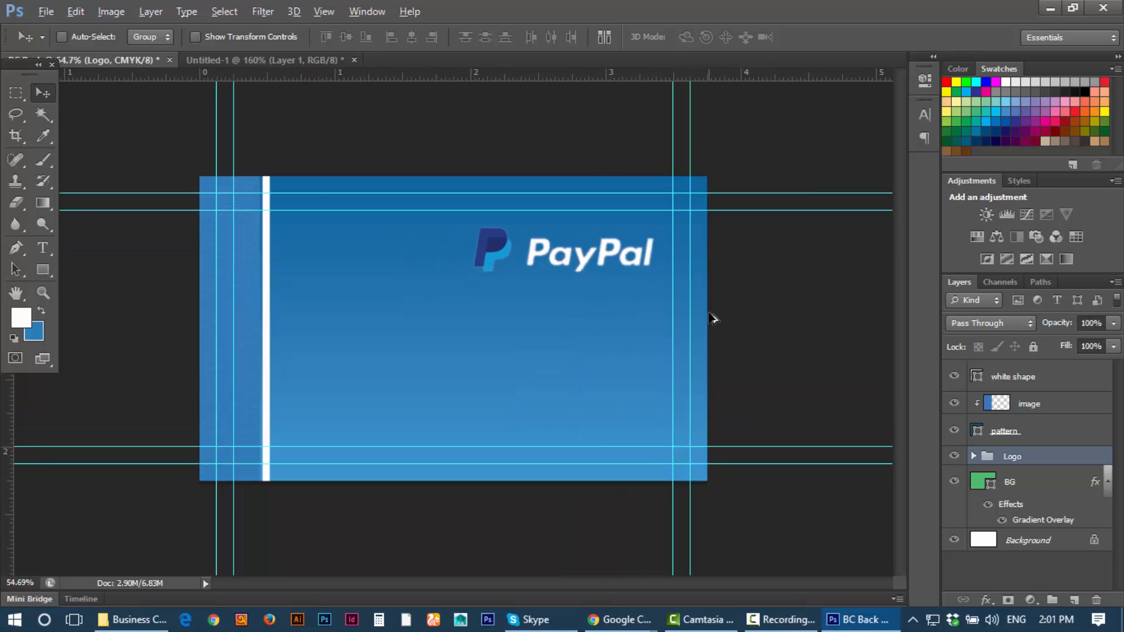
scroll(713, 318, "down", 2)
scroll(713, 318, "up", 2)
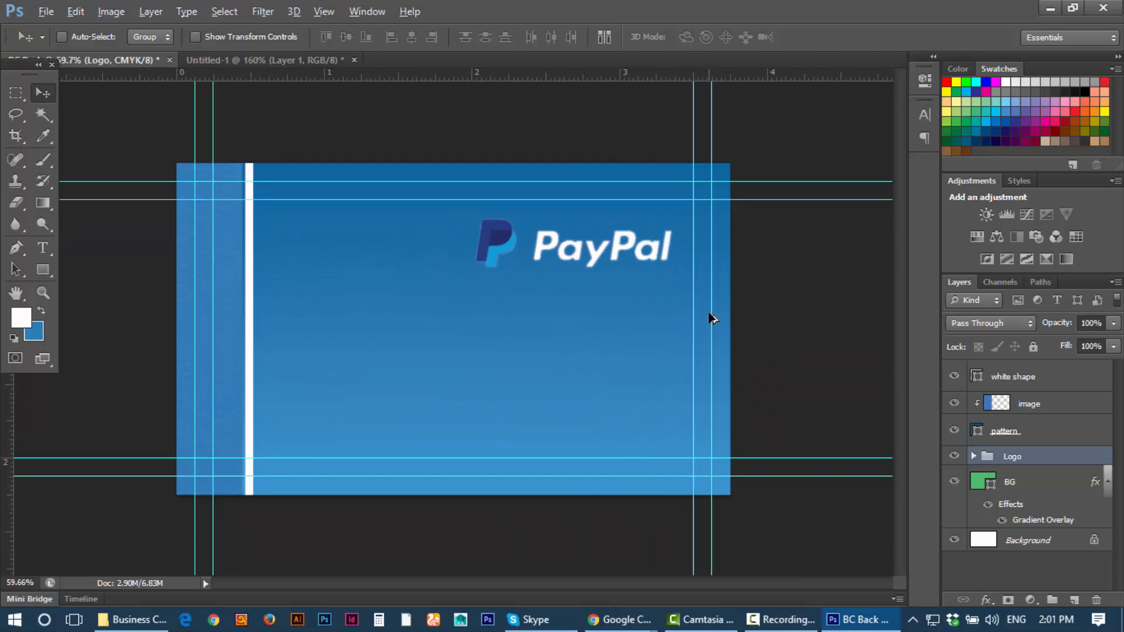
scroll(712, 318, "down", 1)
scroll(712, 318, "down", 2)
scroll(713, 318, "up", 3)
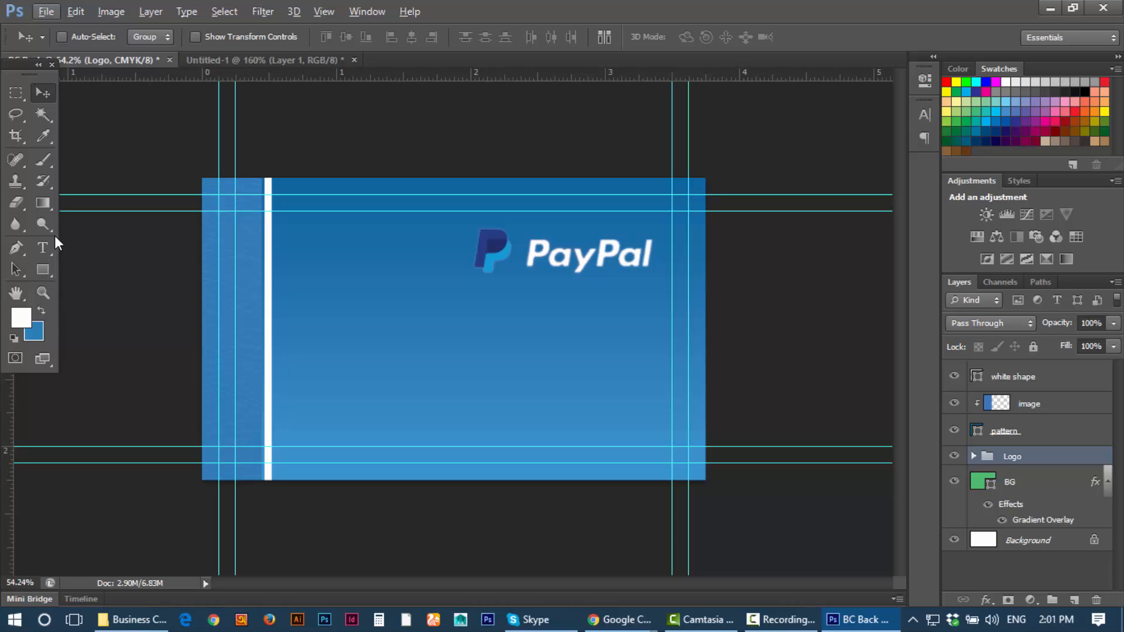
Step: Type 00 below the logo, try a 9 pt size, then undo it
left_click(14, 92)
left_click(41, 95)
left_click(23, 94)
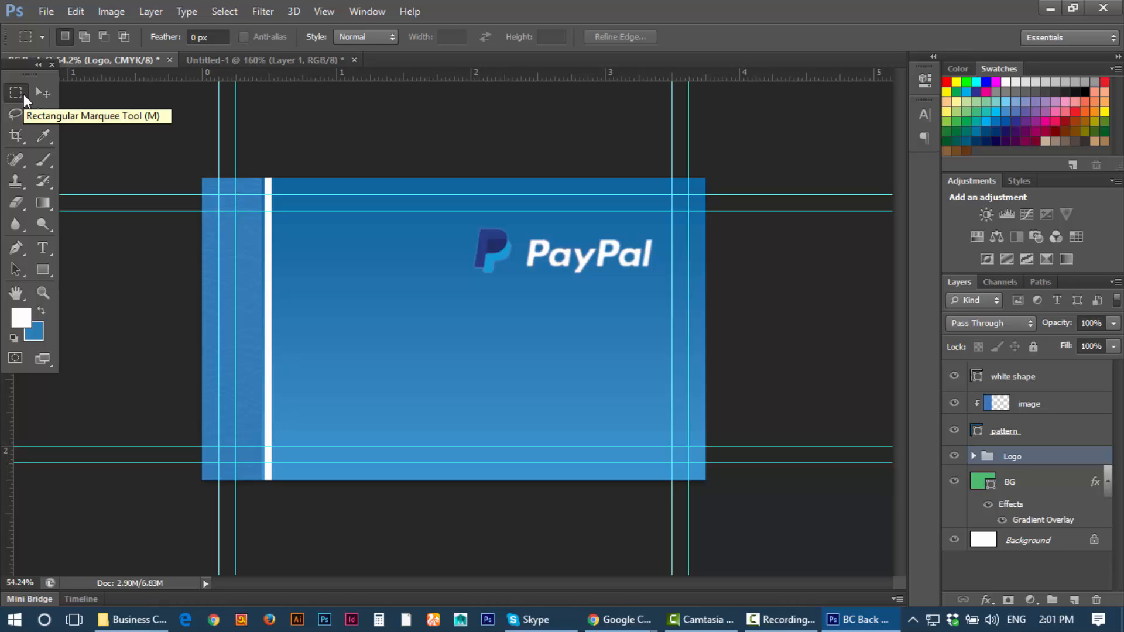
left_click(42, 94)
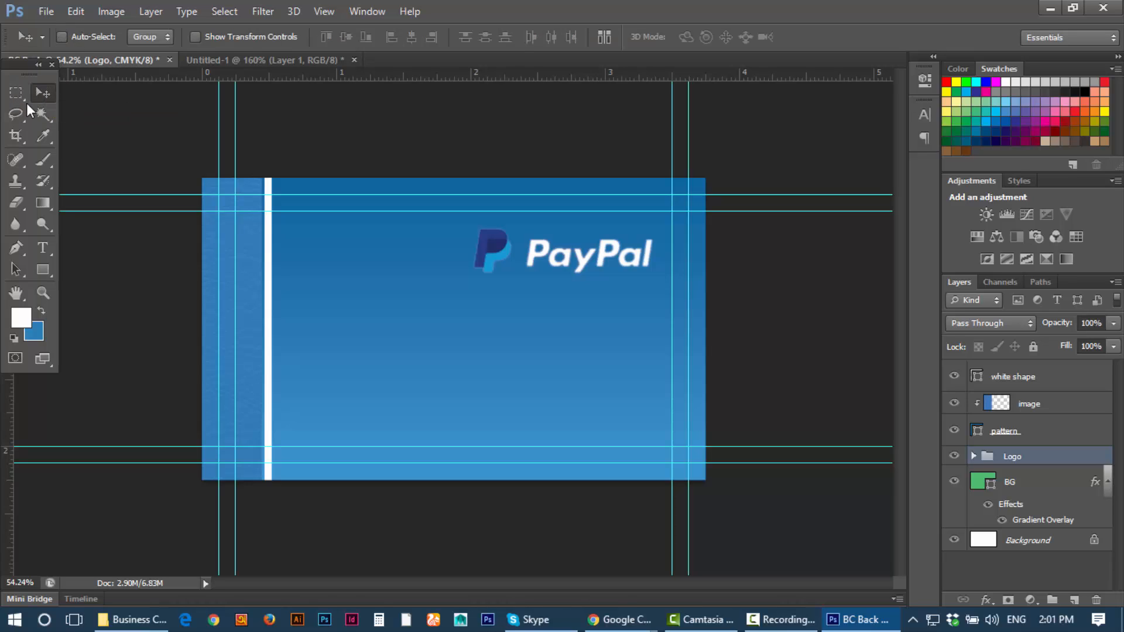
left_click(42, 248)
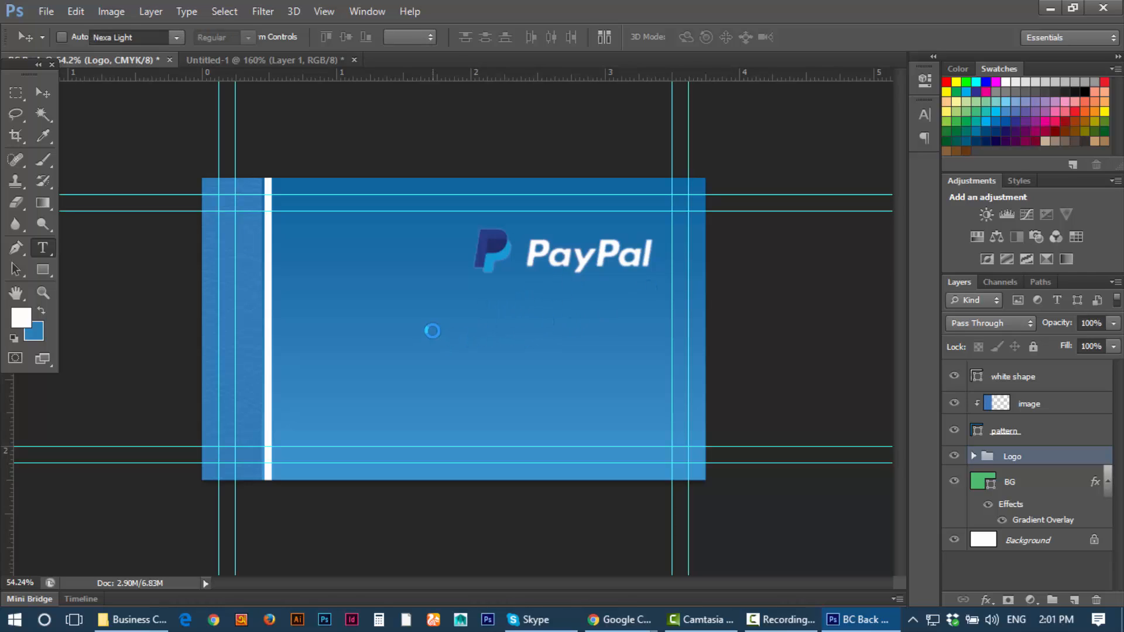
left_click(412, 326)
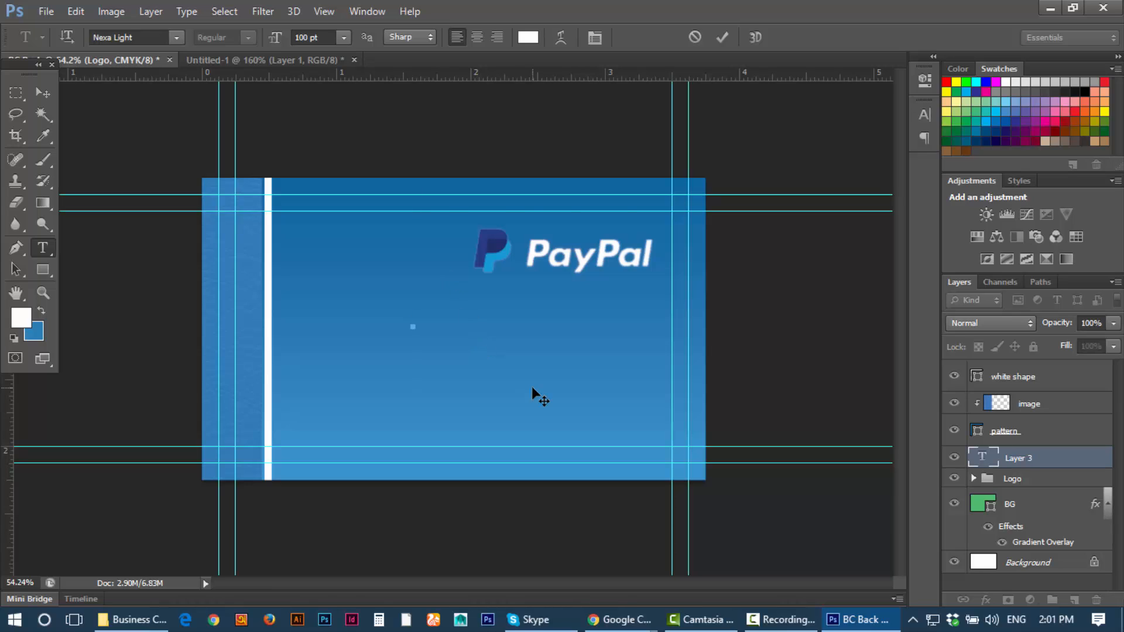
type("00")
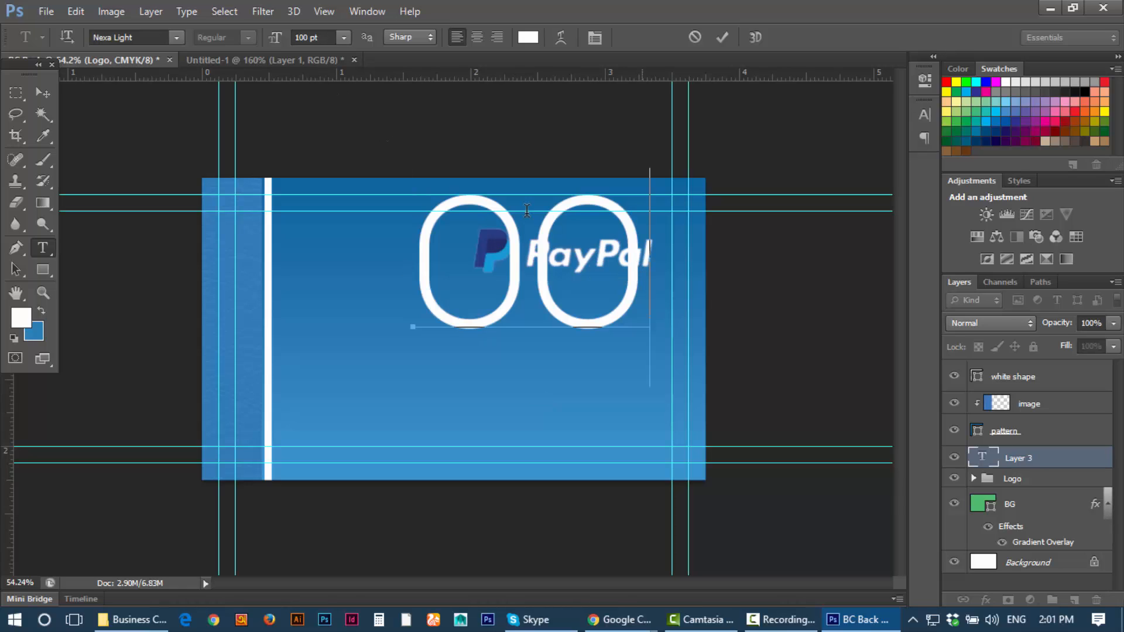
left_click(343, 37)
left_click(319, 117)
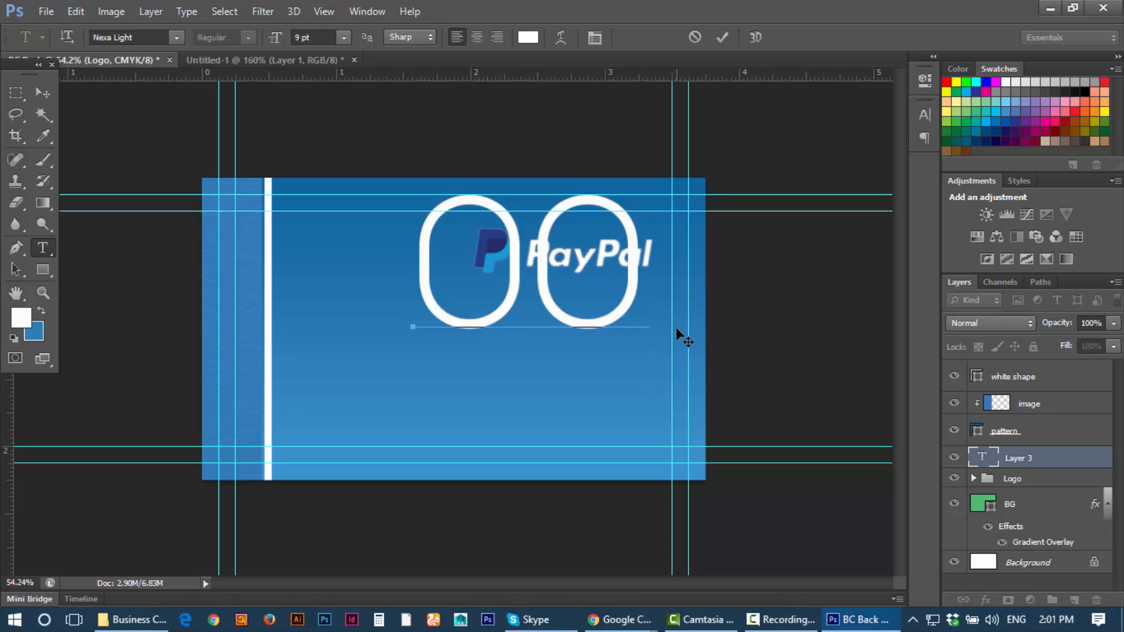
key("ctrl+z")
Step: Select all of the 00 text and set its font size to 14 pt
key("ctrl+a")
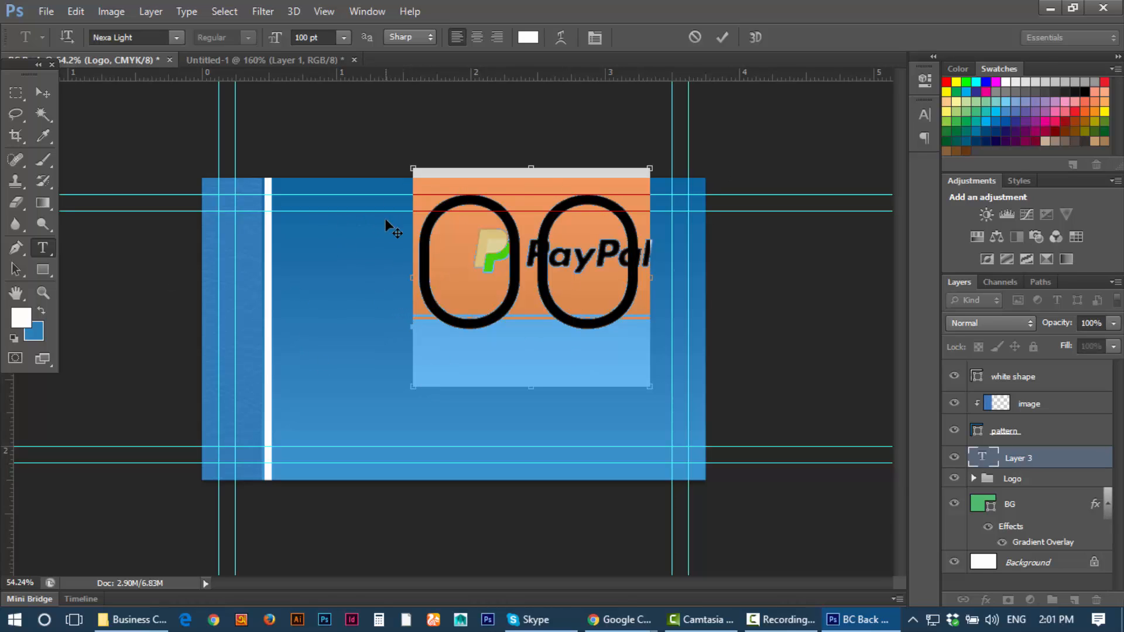
left_click(422, 218)
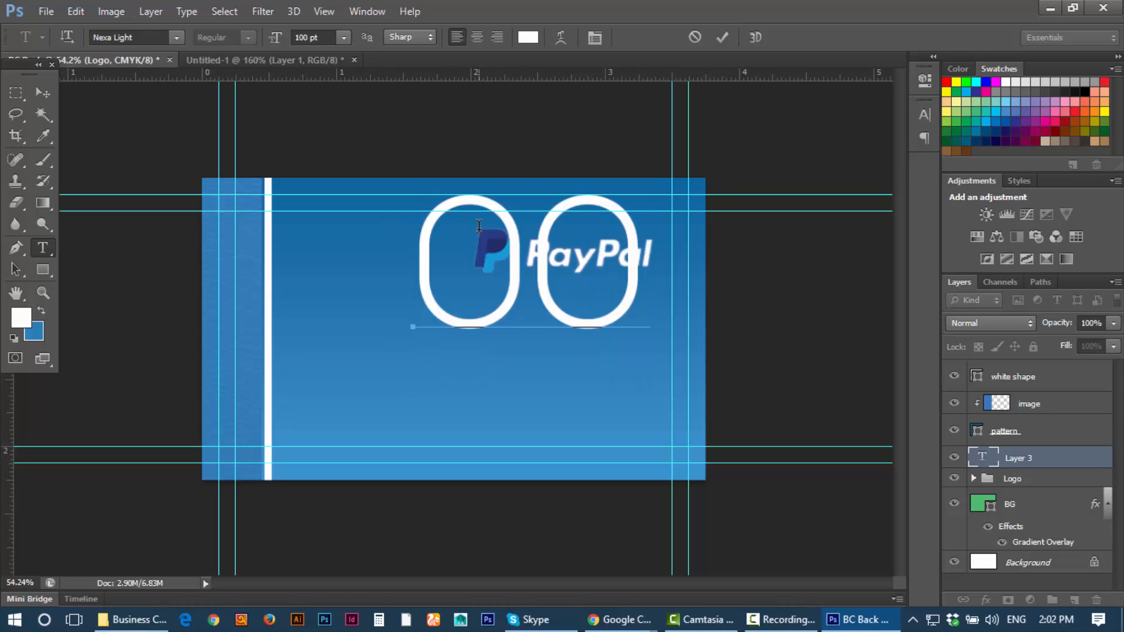
key("ctrl+a")
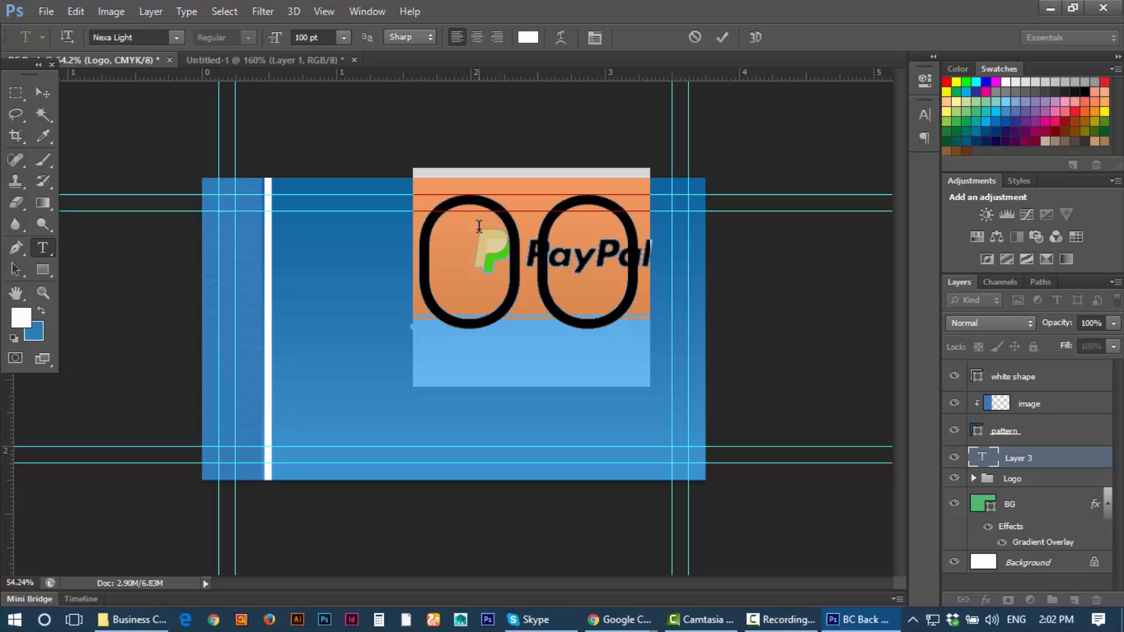
left_click(333, 37)
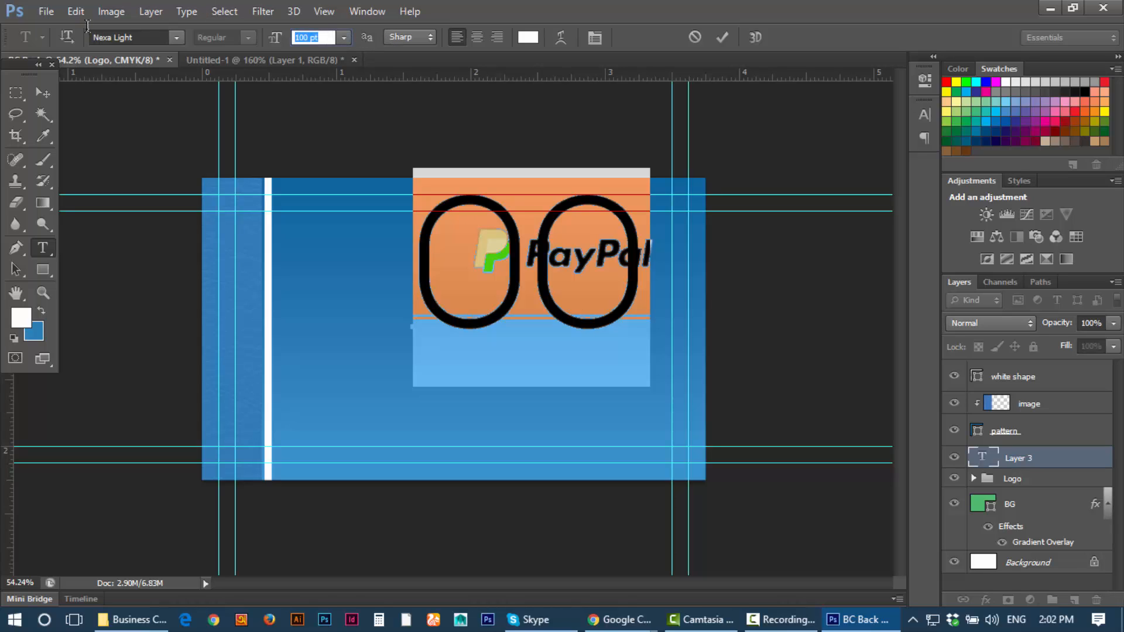
type("14")
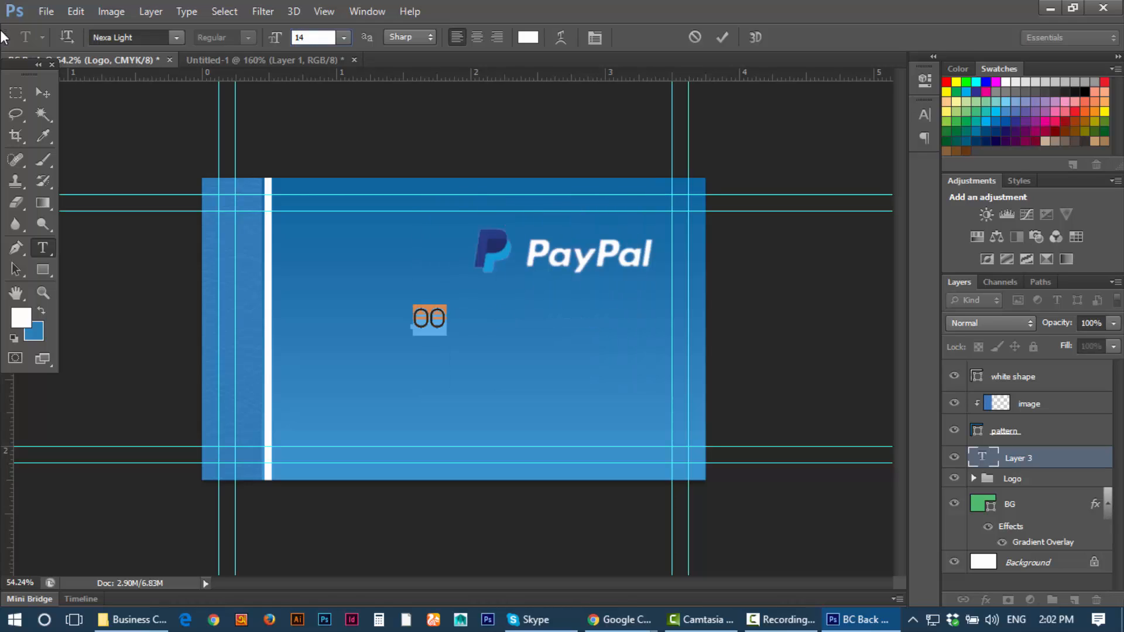
left_click(38, 93)
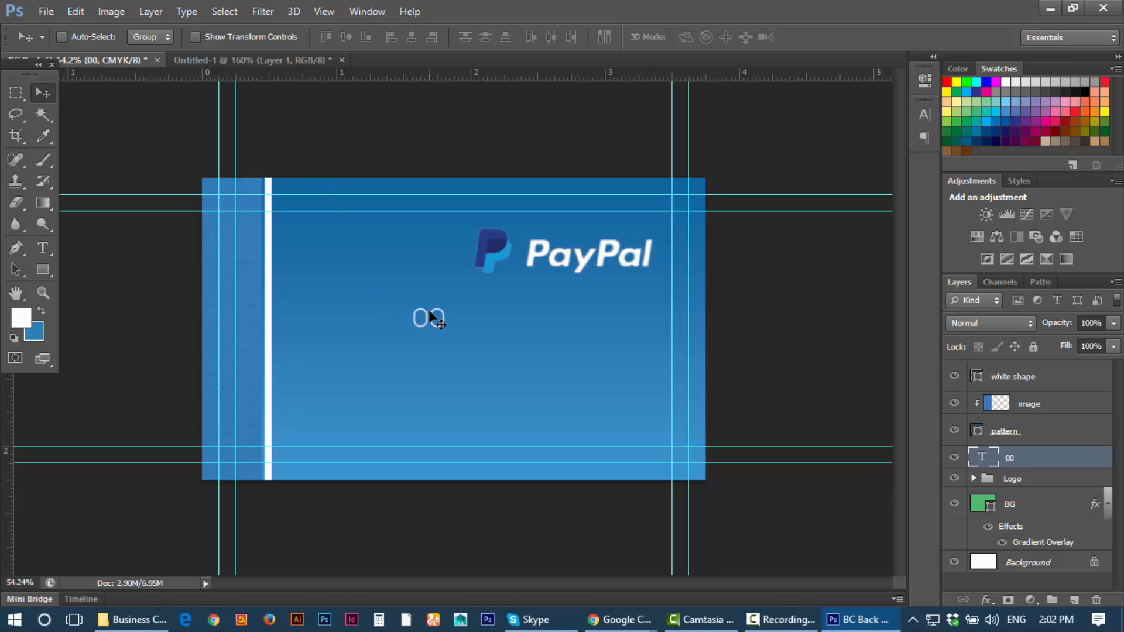
scroll(431, 306, "up", 2)
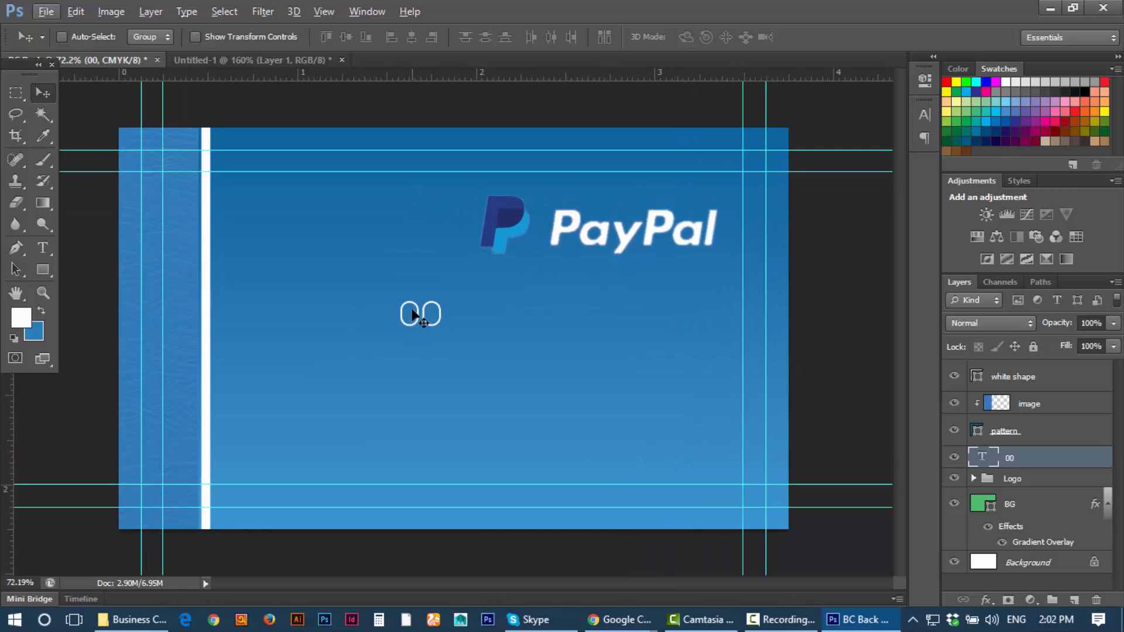
Step: Move the 00 text slightly and type the phone number digits after it
left_click_drag(413, 314, 435, 322)
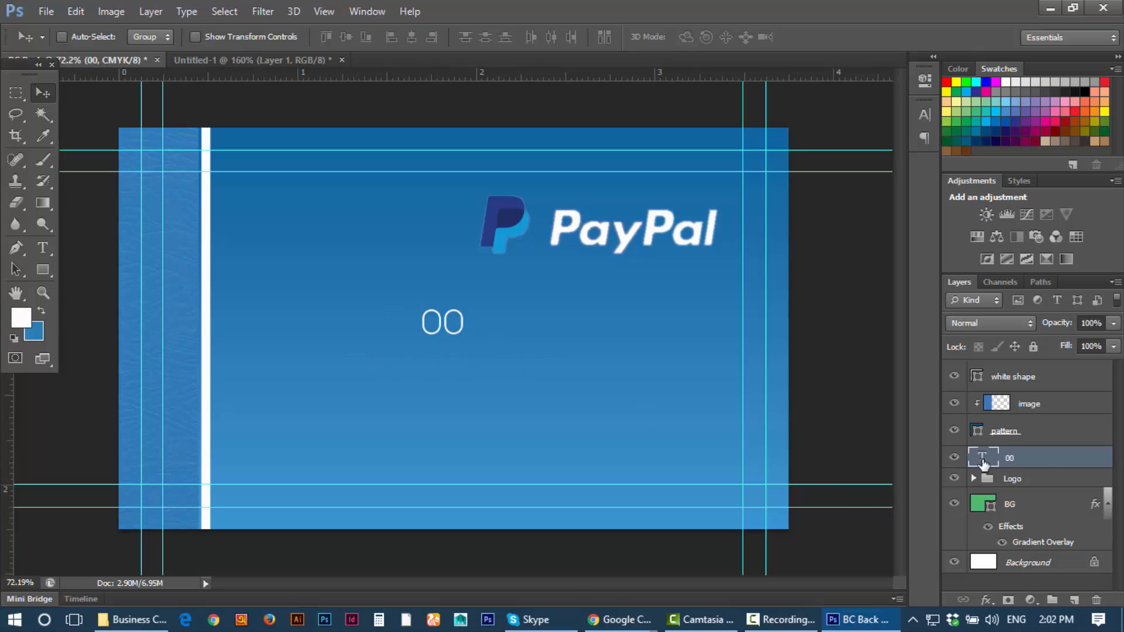
key("t")
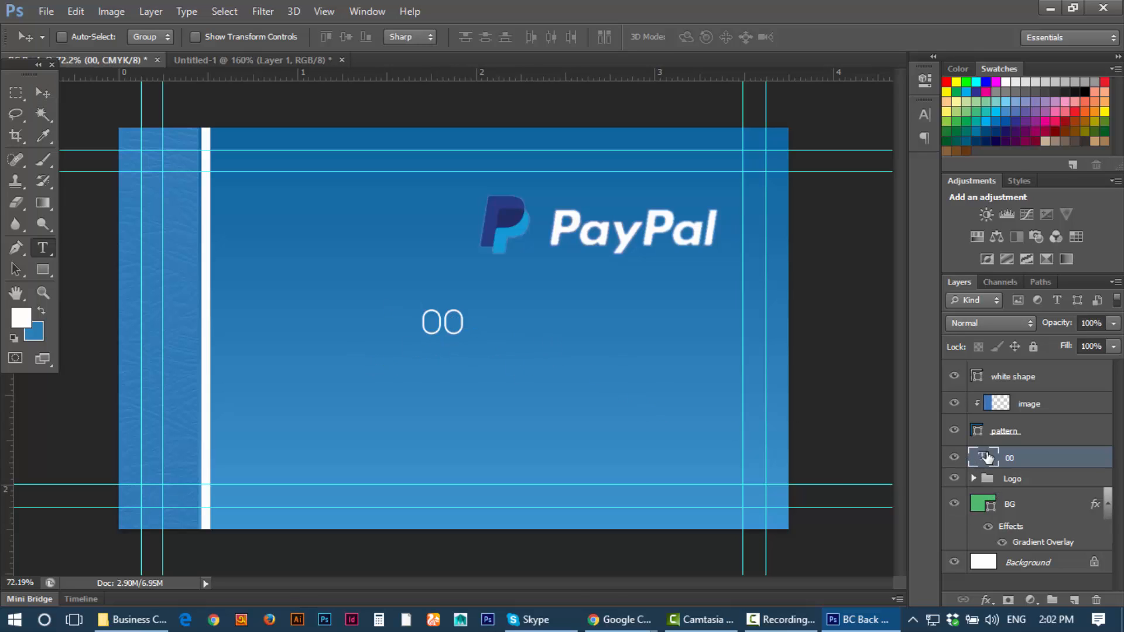
double_click(982, 457)
double_click(443, 320)
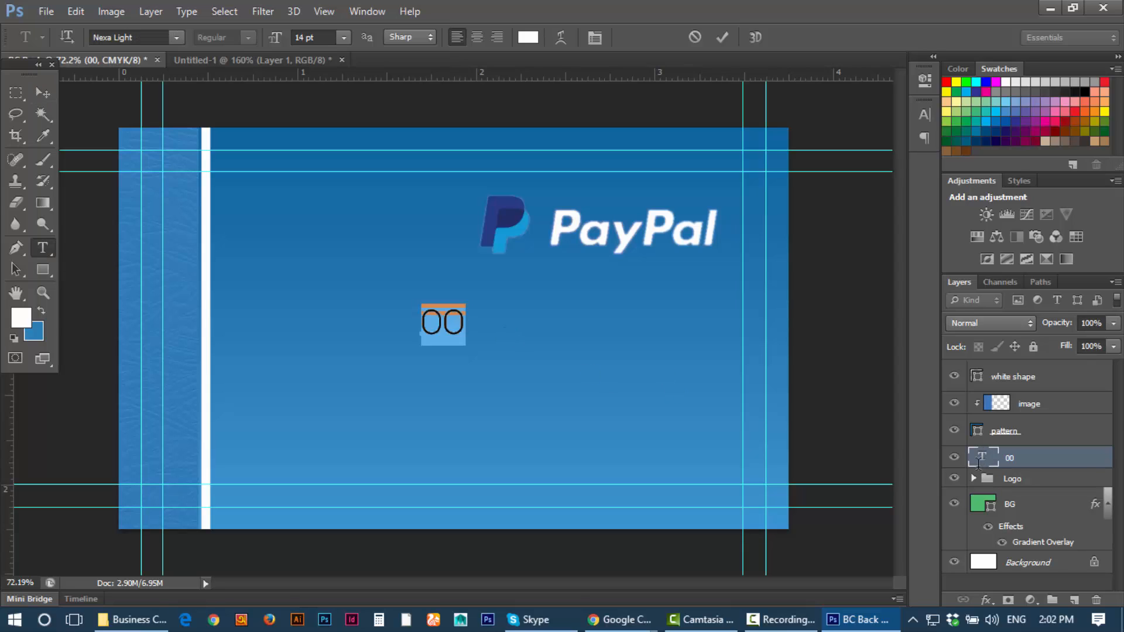
left_click(461, 318)
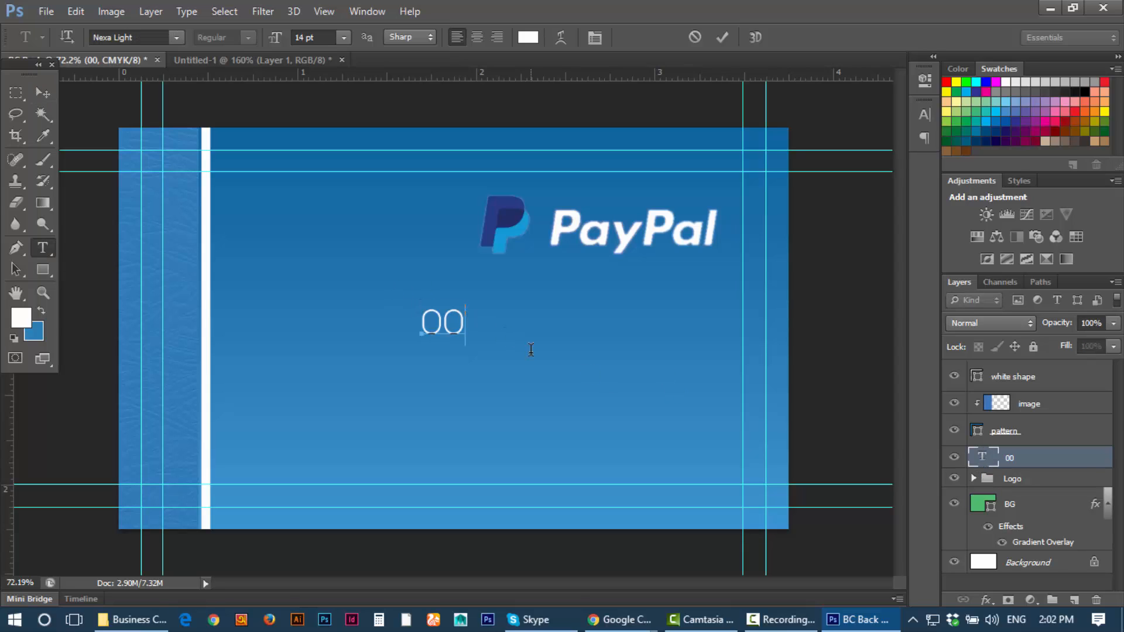
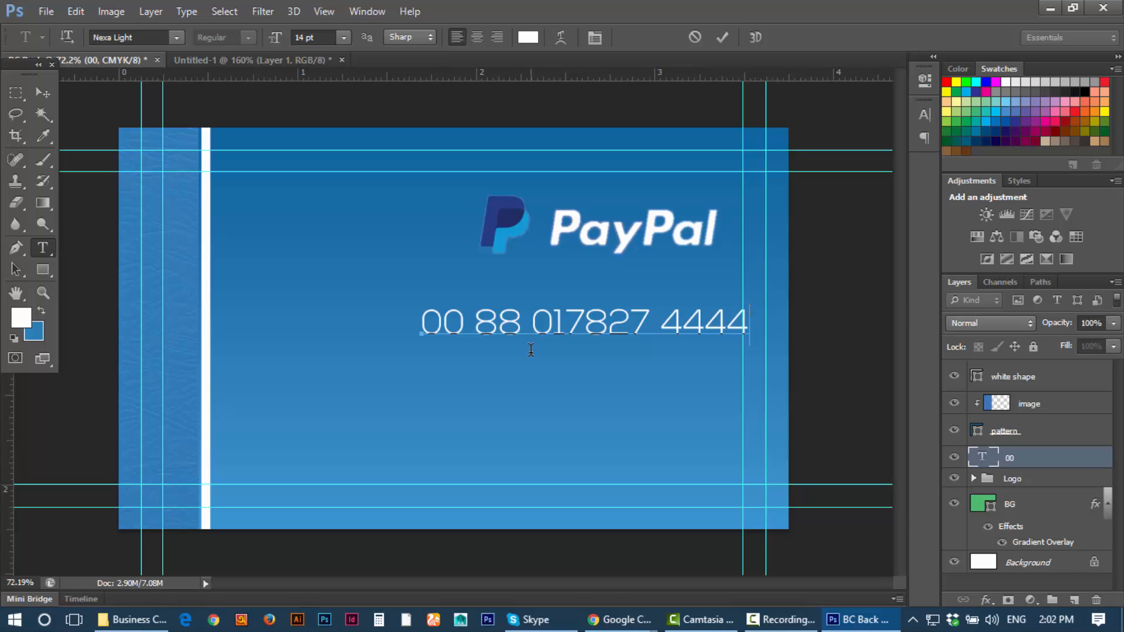
Step: Delete the leading 00, commit the phone number, and nudge it slightly down
left_click_drag(467, 328, 150, 326)
key("BackSpace")
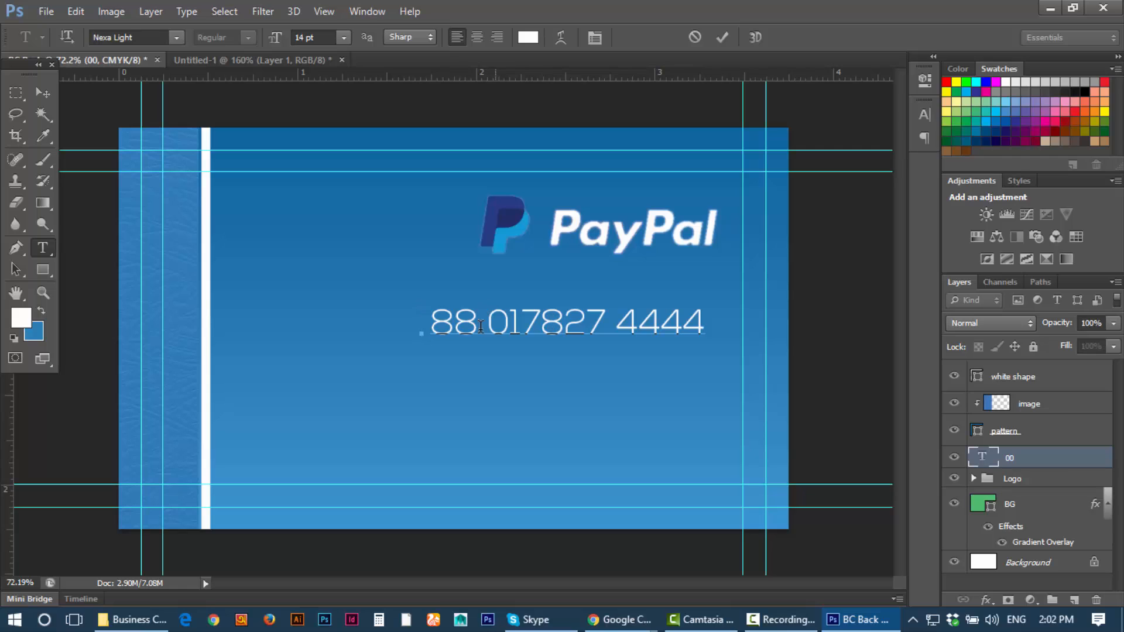
left_click_drag(477, 327, 133, 330)
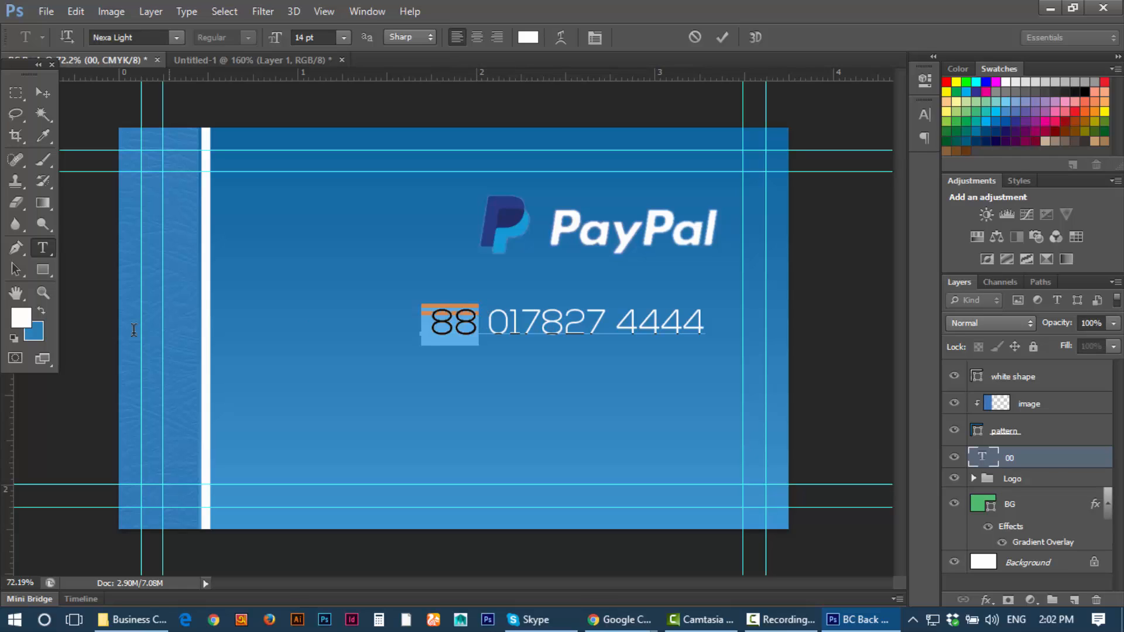
left_click(41, 92)
scroll(558, 373, "down", 2)
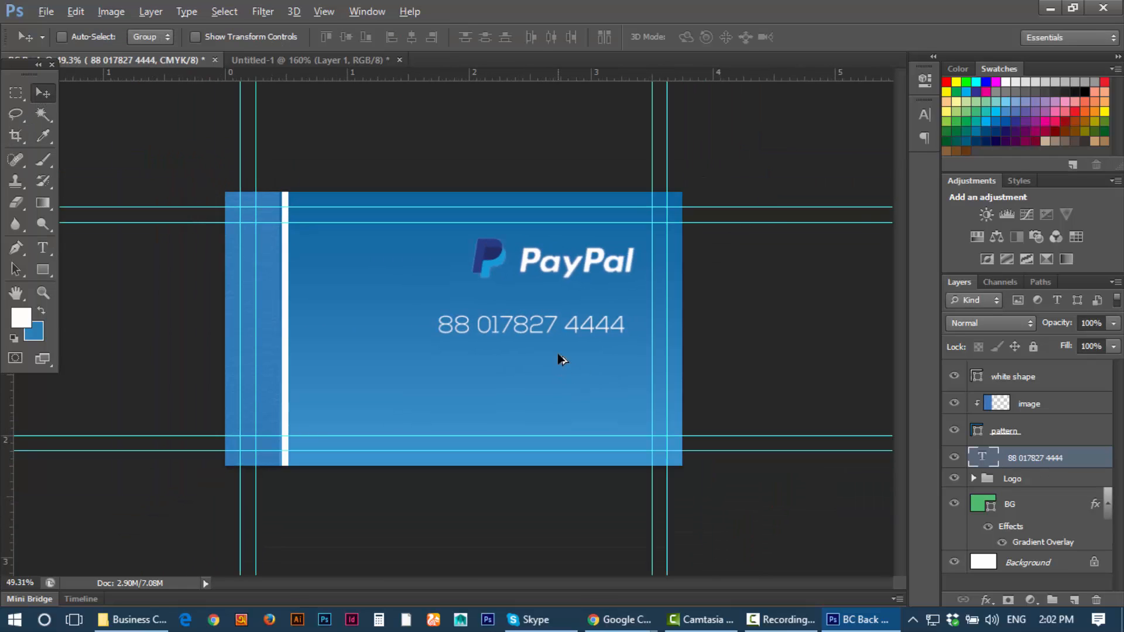
scroll(559, 360, "up", 2)
left_click_drag(556, 343, 556, 359)
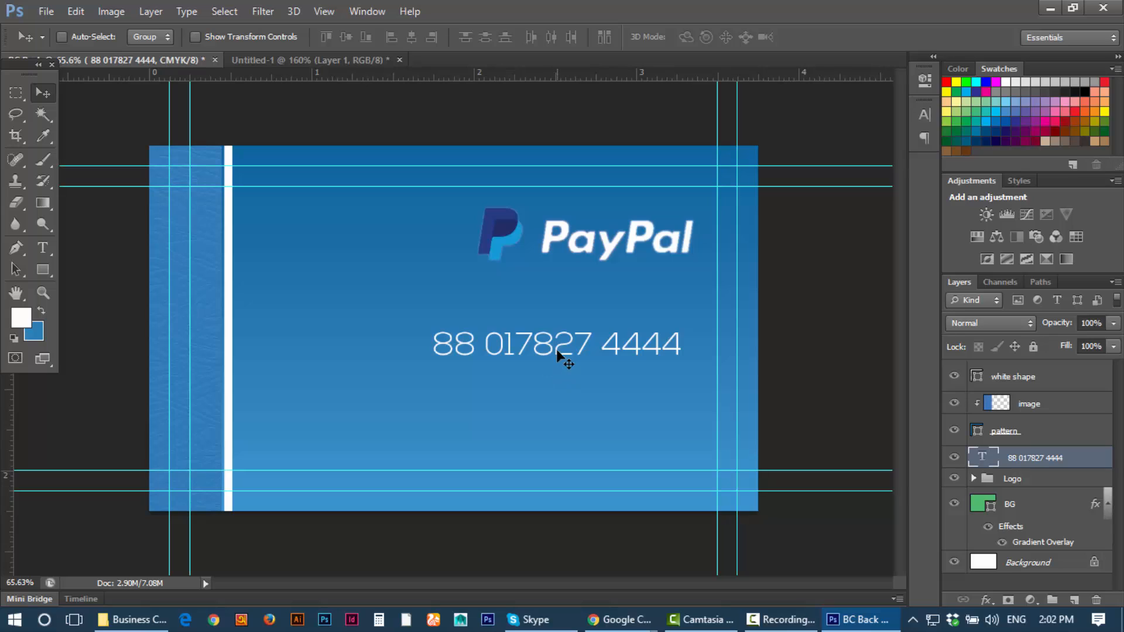
Step: Check the contact text font, keeping Nexa Light
key("t")
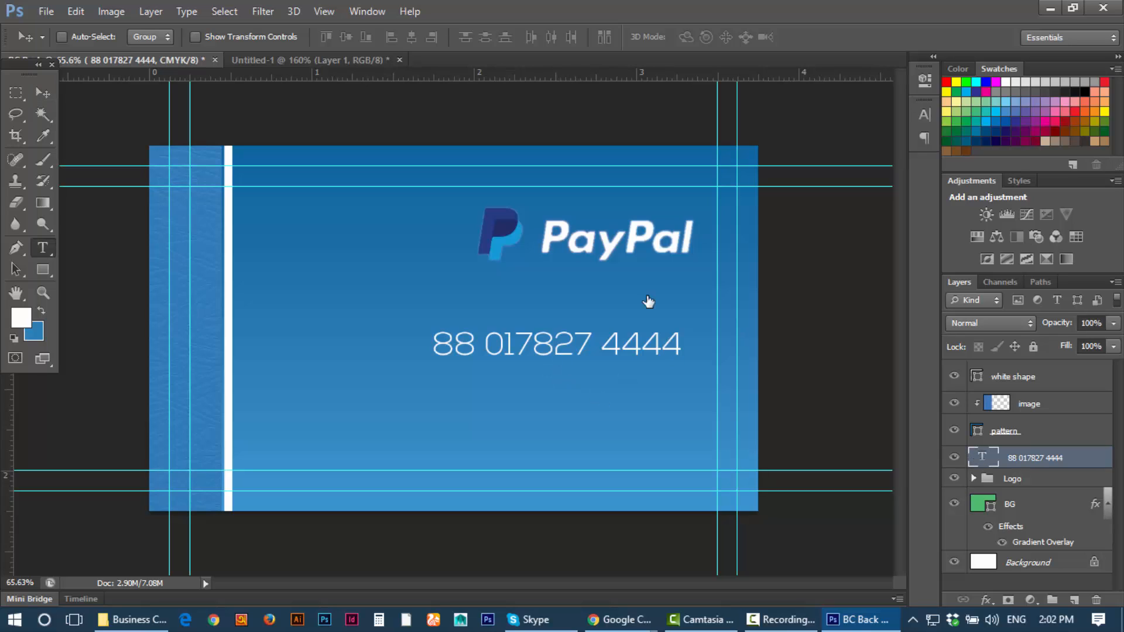
key("Return")
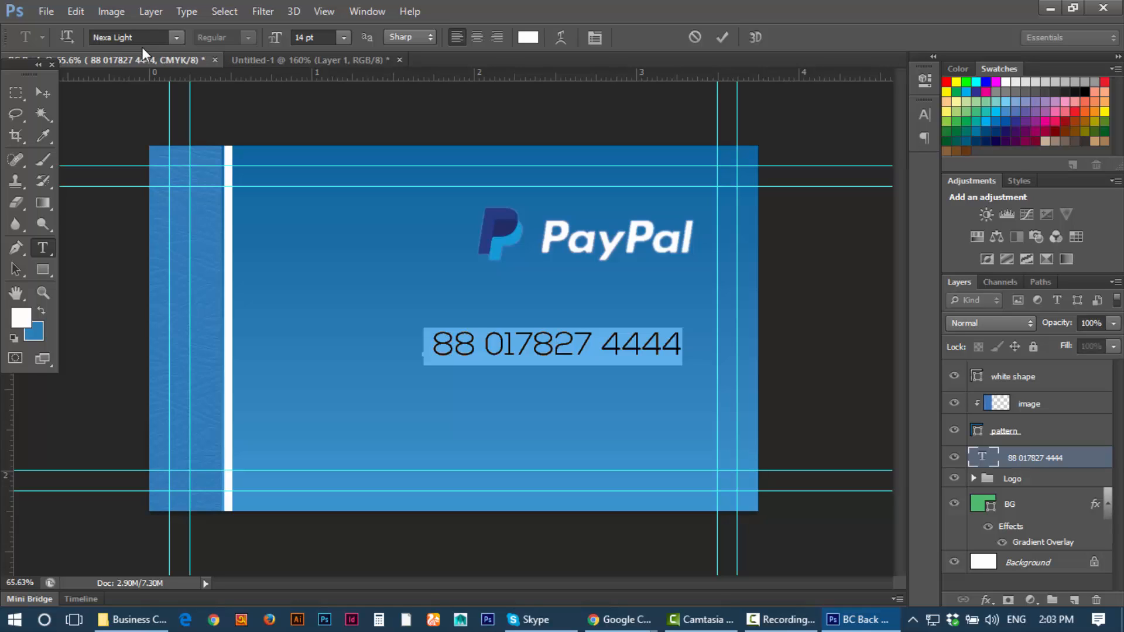
left_click(151, 36)
left_click(107, 30)
left_click(110, 36)
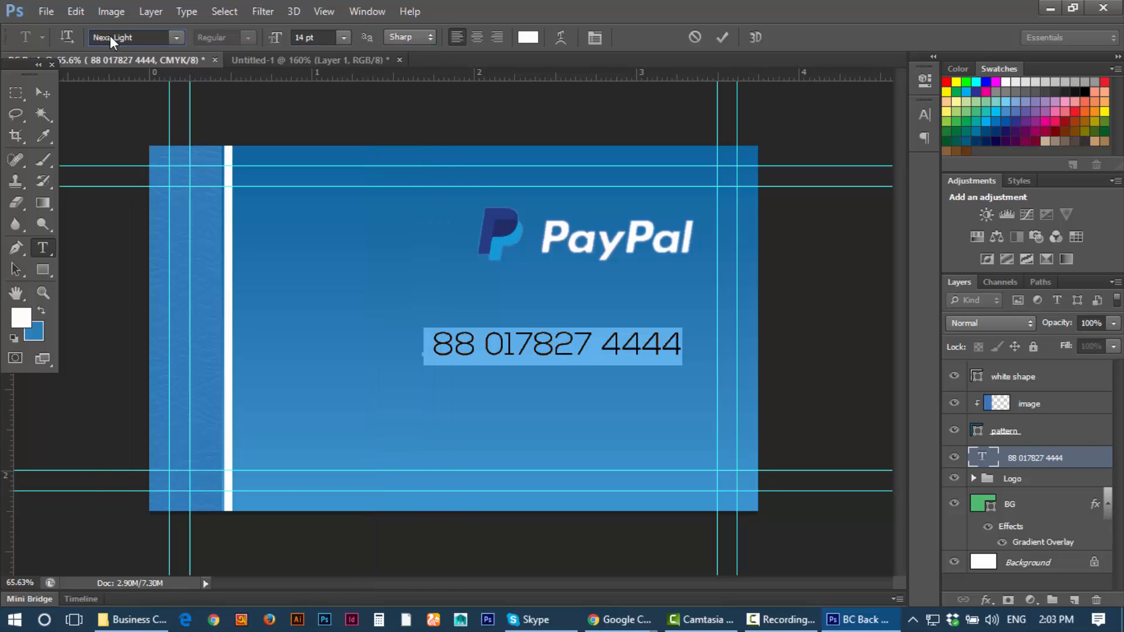
left_click(43, 92)
Step: Add the e-mail address as a second line and move the block left and up
left_click(678, 382)
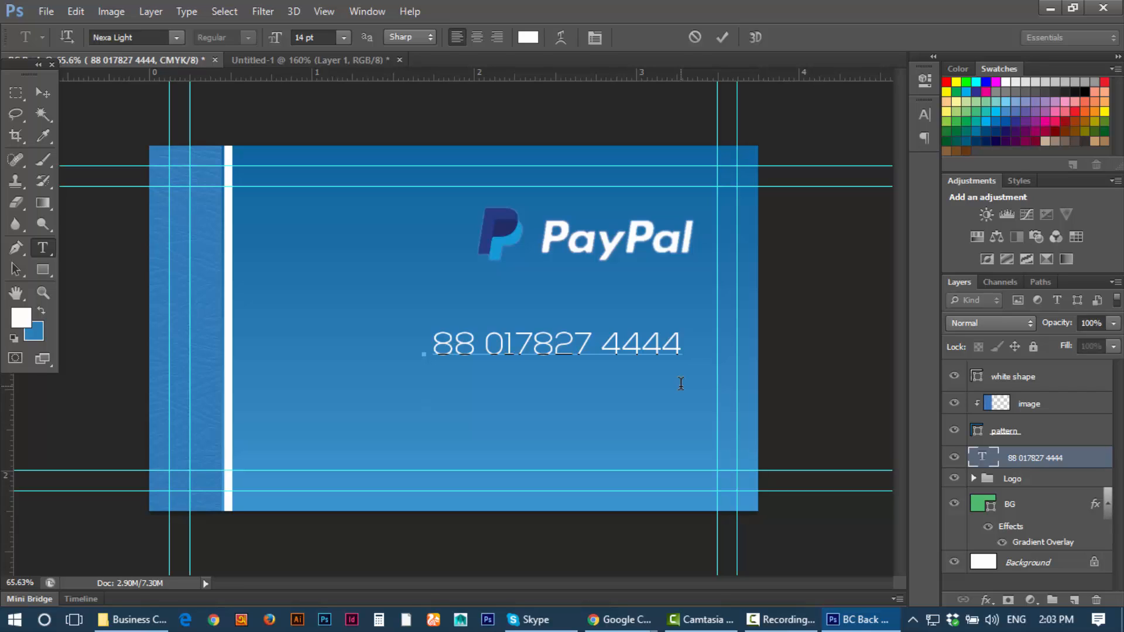
type("d")
key("BackSpace")
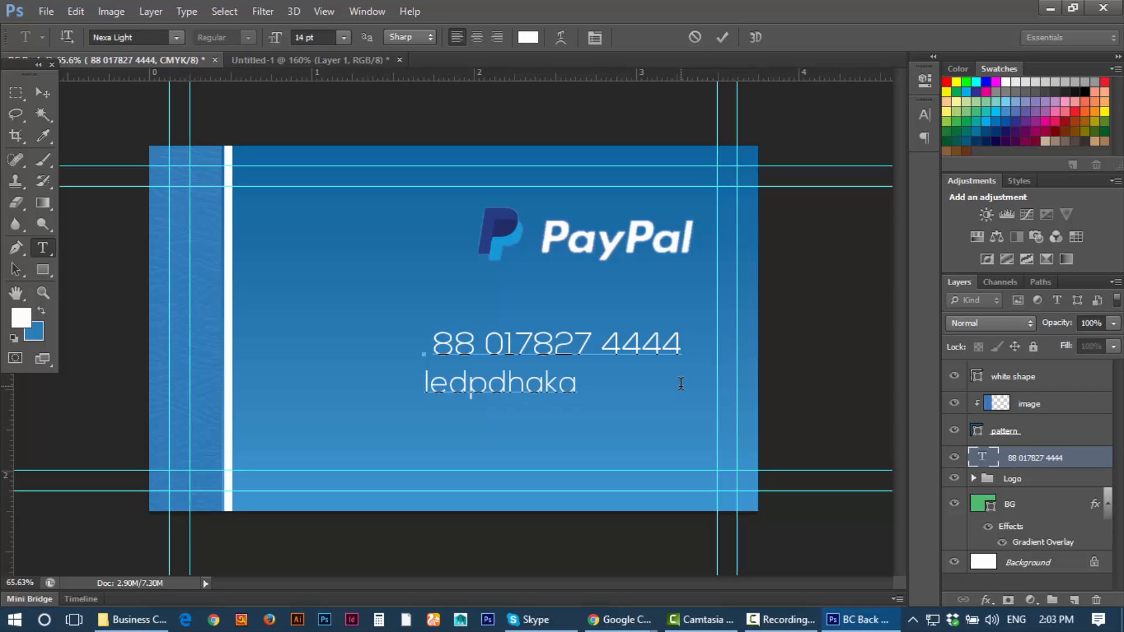
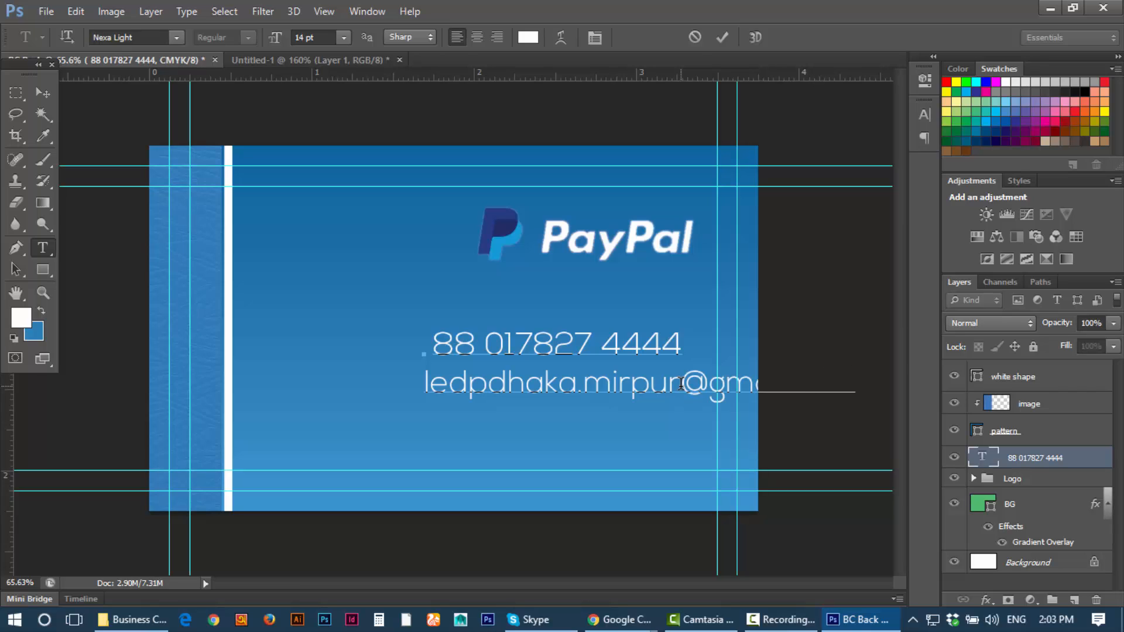
left_click(42, 93)
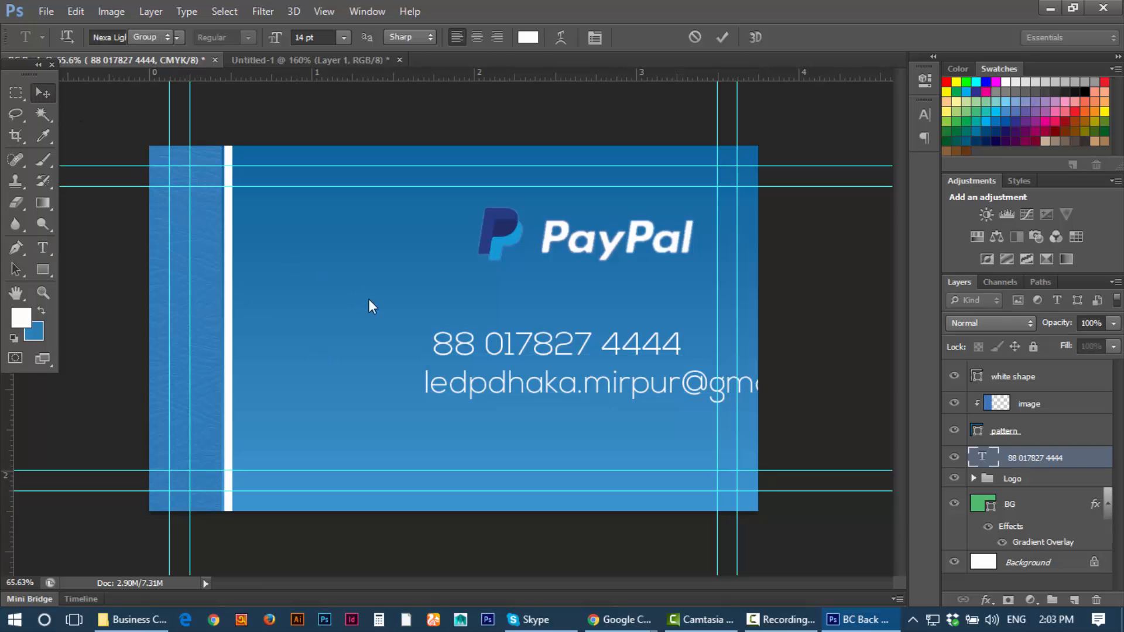
left_click_drag(510, 382, 376, 368)
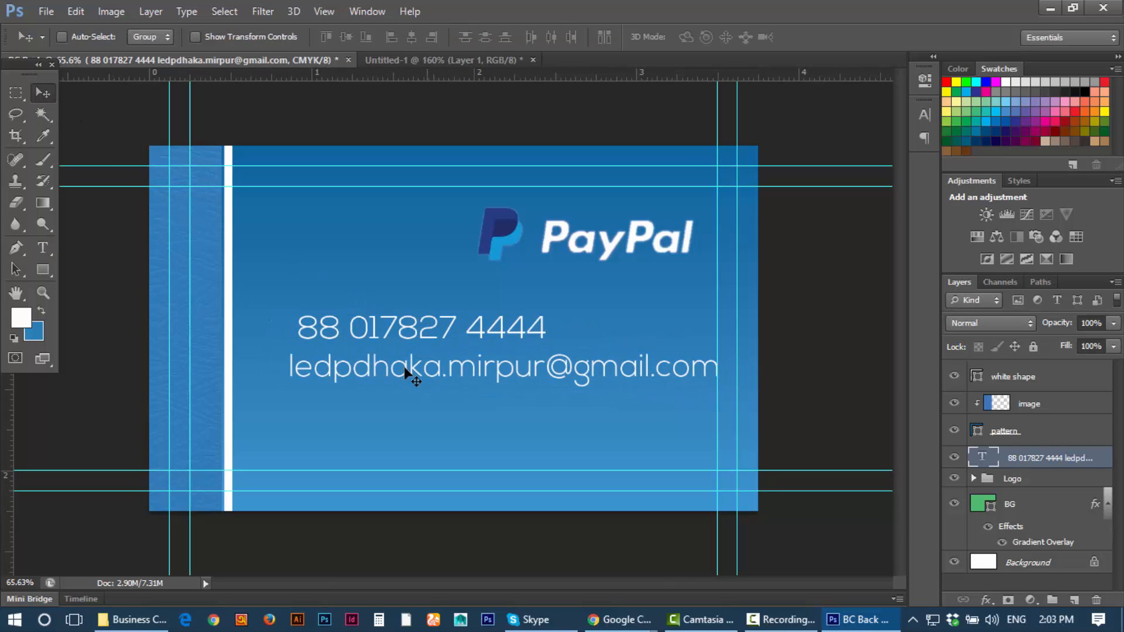
Step: Shorten the start of the e-mail address and move the contact block right and down
left_click(43, 247)
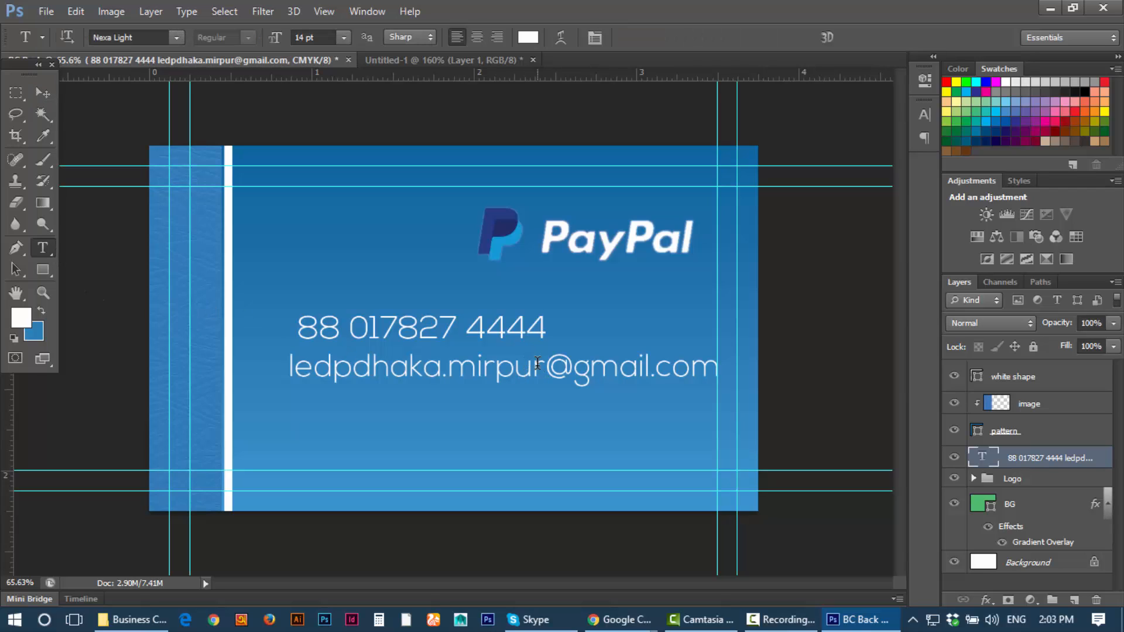
left_click_drag(541, 364, 244, 351)
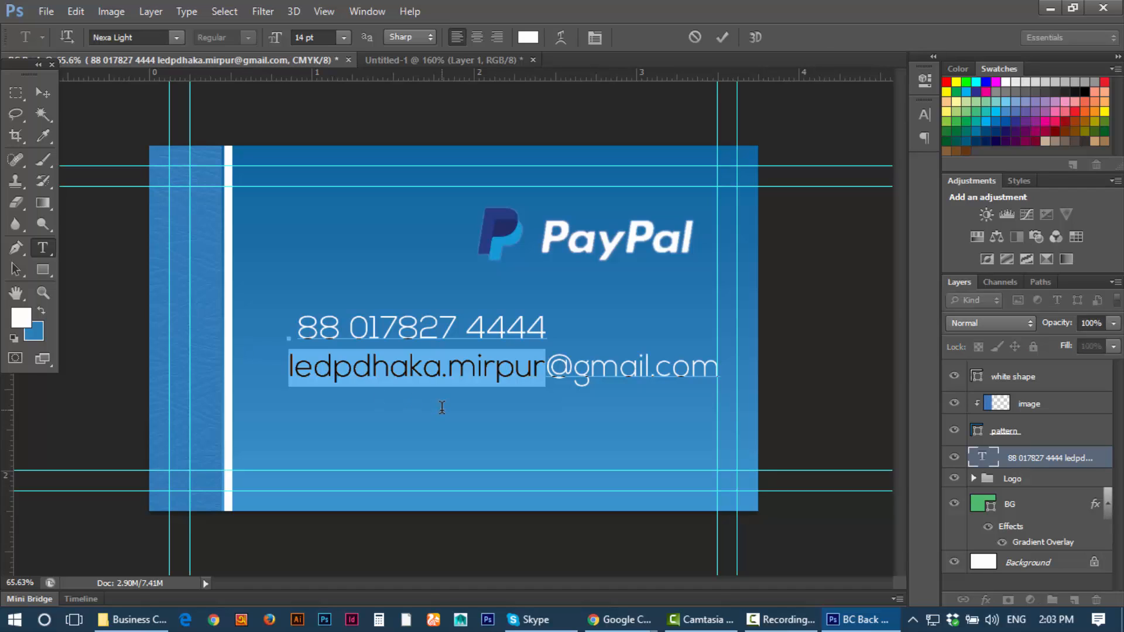
type("ledp")
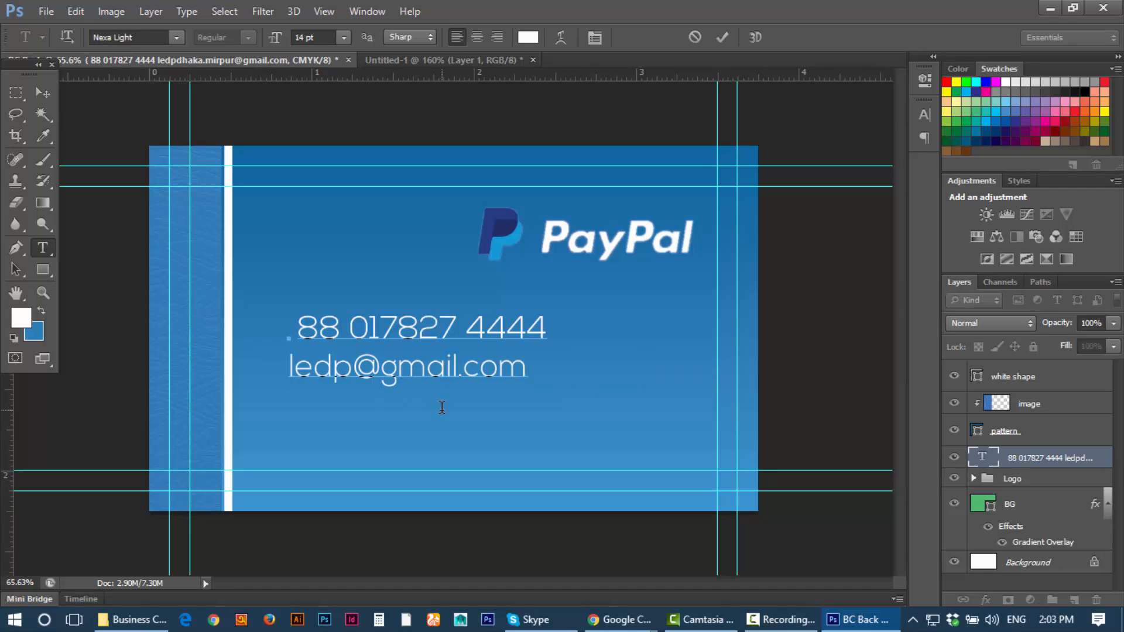
left_click(41, 94)
left_click_drag(481, 378, 650, 407)
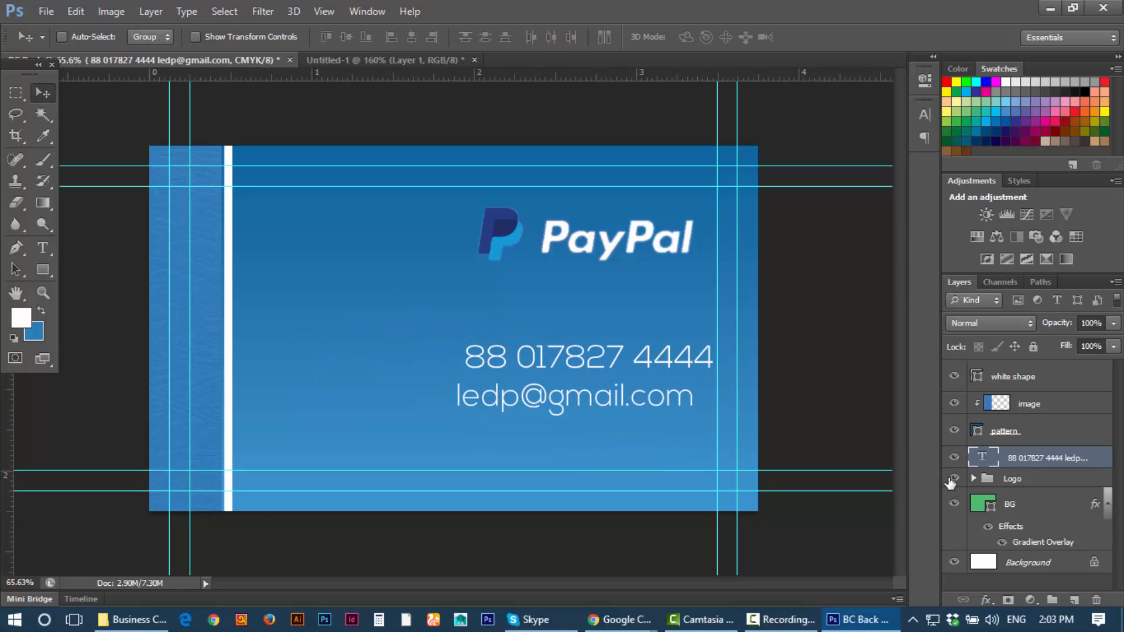
key("t")
left_click(704, 396)
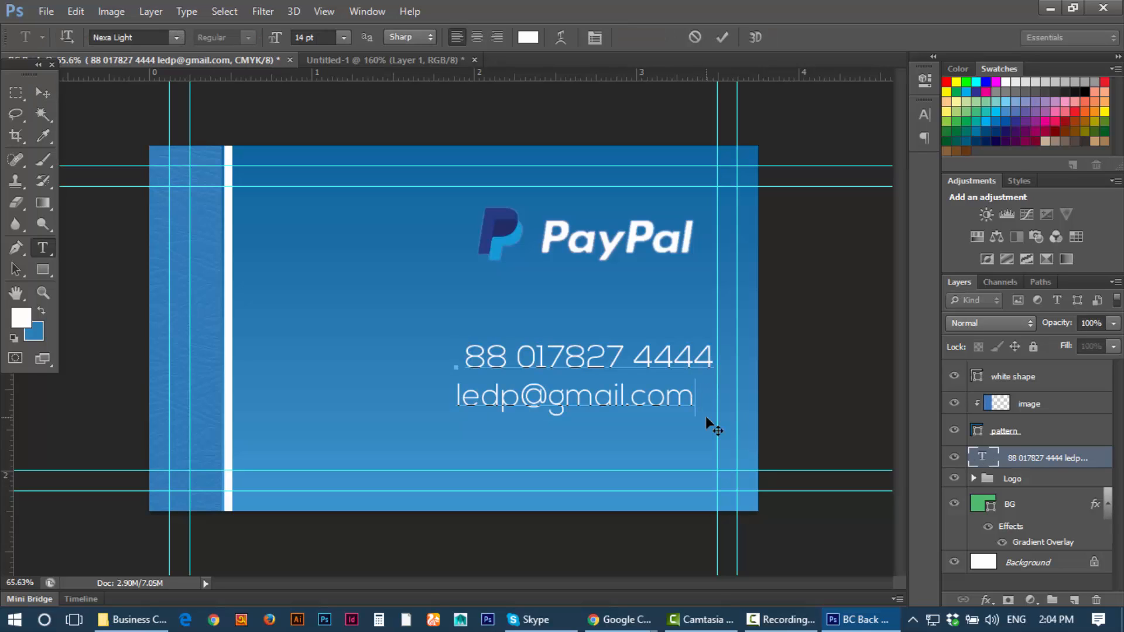
Step: Type the website address ending in .mobi as the third line, then select all three lines
type("www.")
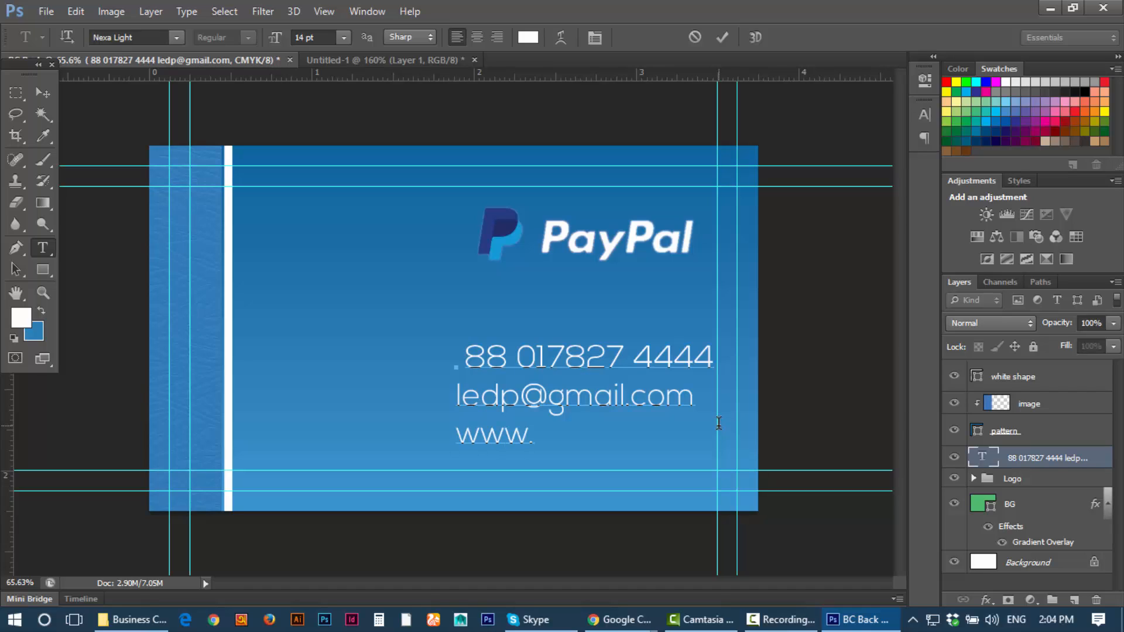
type("ledp")
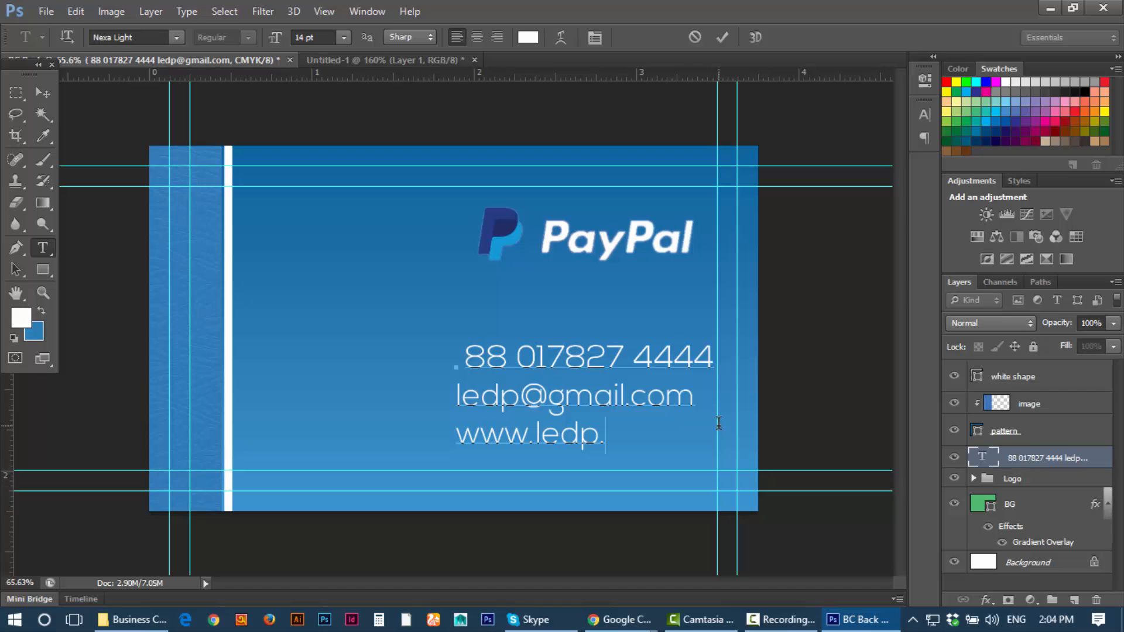
type(".mobi")
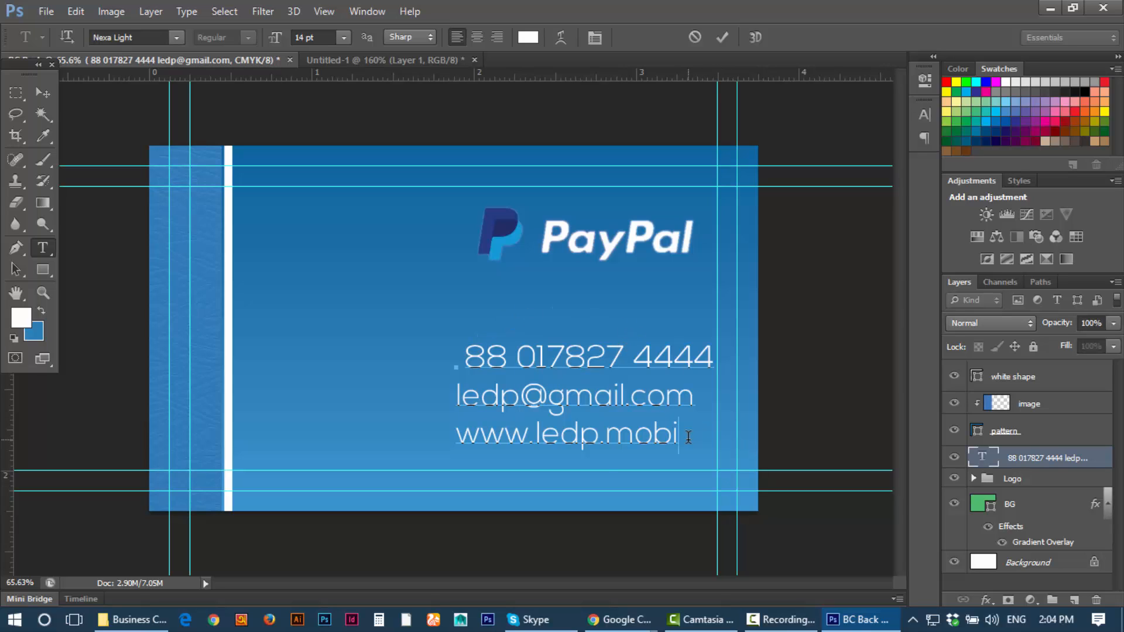
left_click_drag(689, 437, 425, 343)
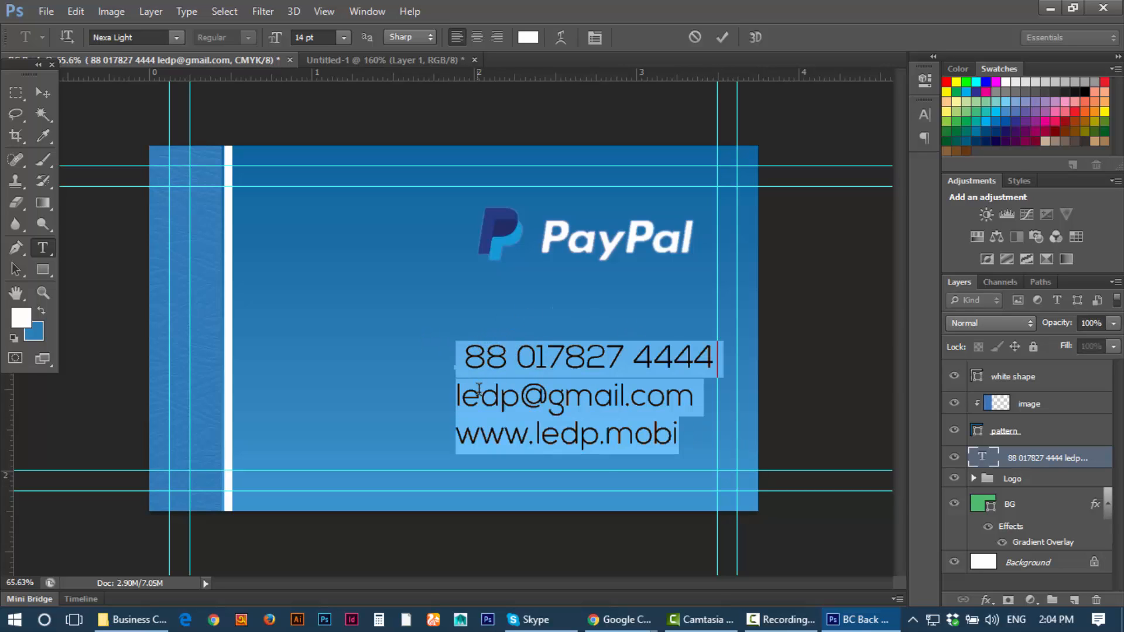
Step: Left-align the three contact lines, remove the leading space, and move the block beside the white divider
left_click(491, 35)
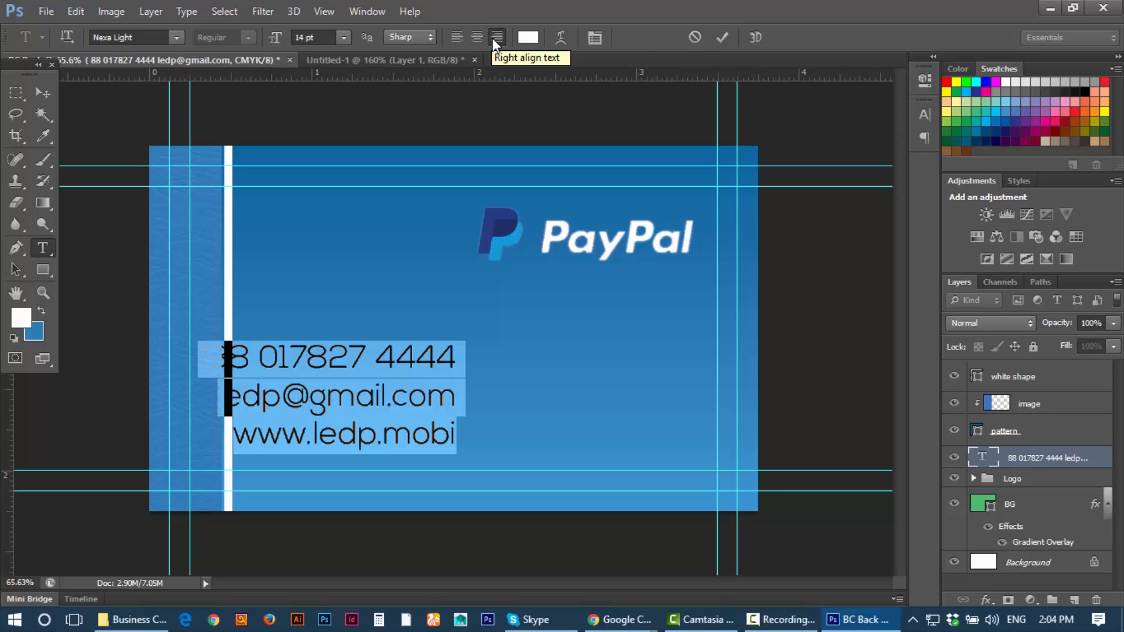
left_click(43, 92)
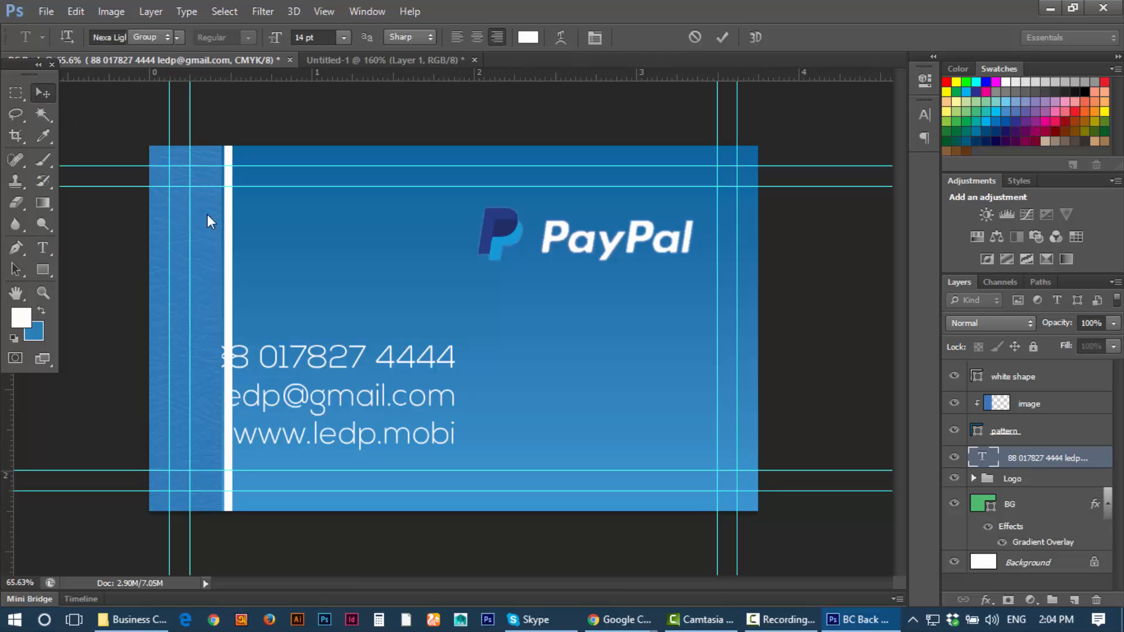
mouse_move(371, 360)
left_mouse_down()
mouse_move(611, 361)
mouse_move(369, 357)
left_mouse_up()
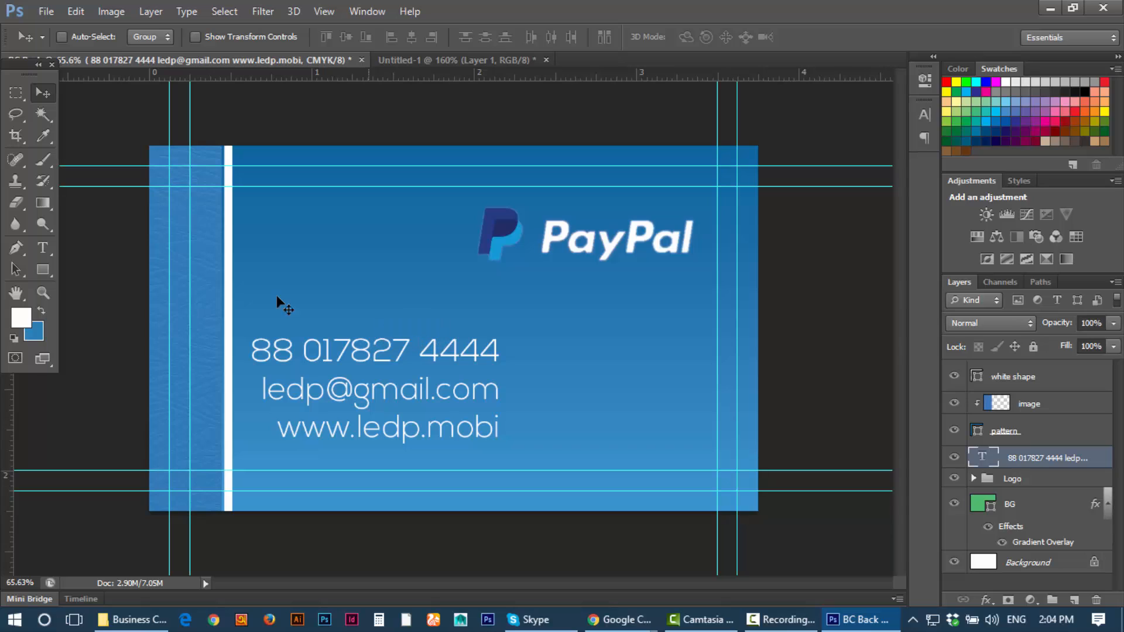
left_click(43, 247)
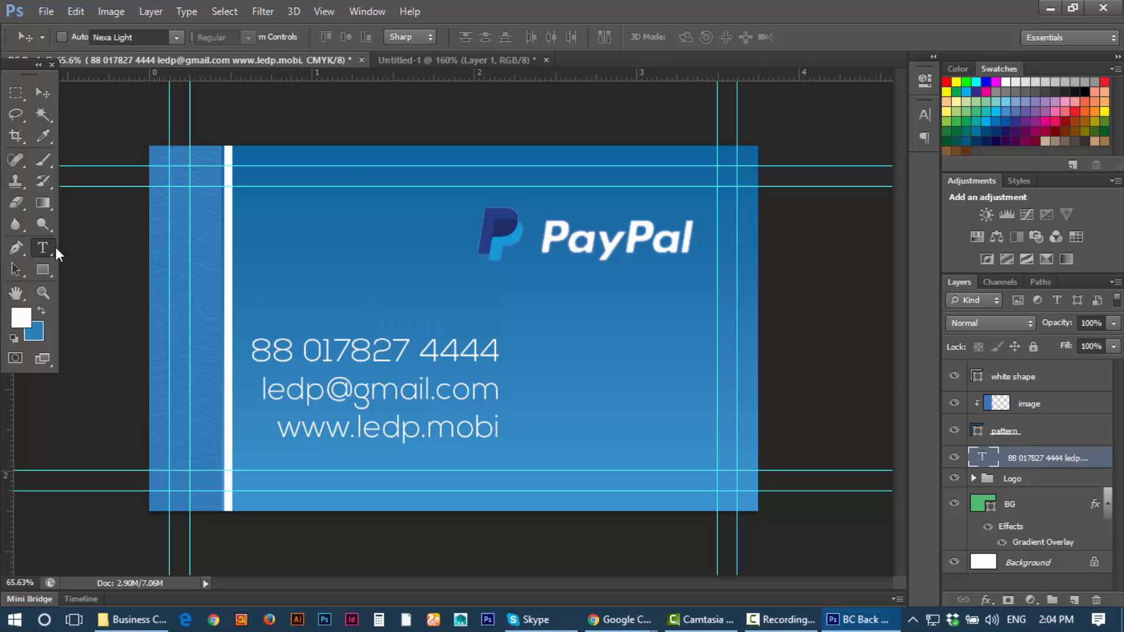
left_click(322, 351)
key("ctrl+a")
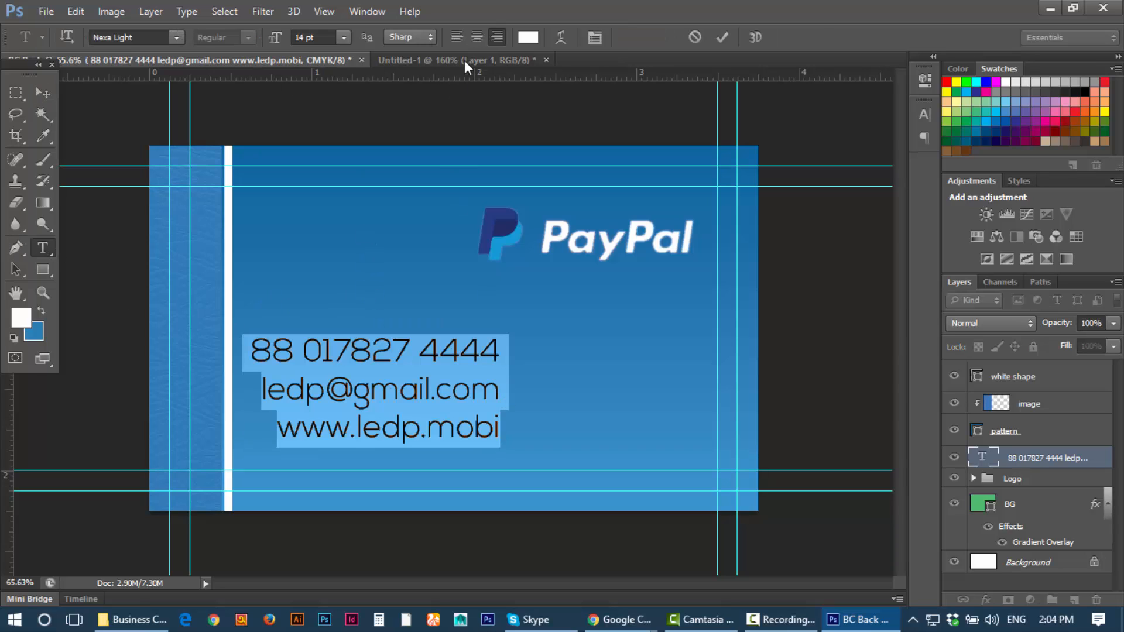
left_click(457, 36)
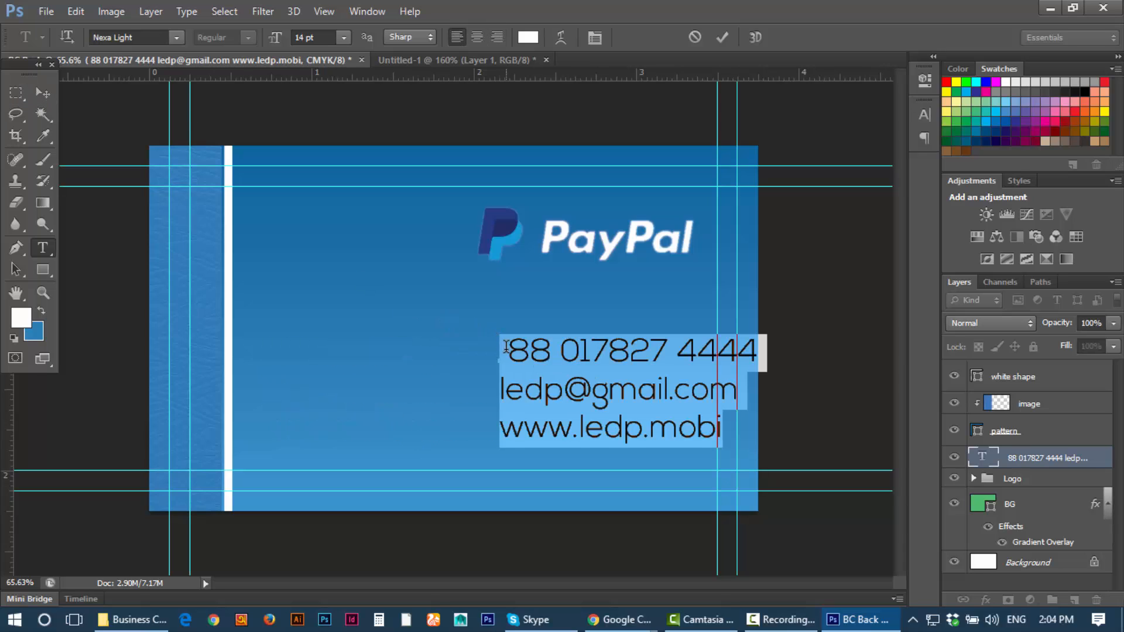
left_click(546, 384)
key("Delete")
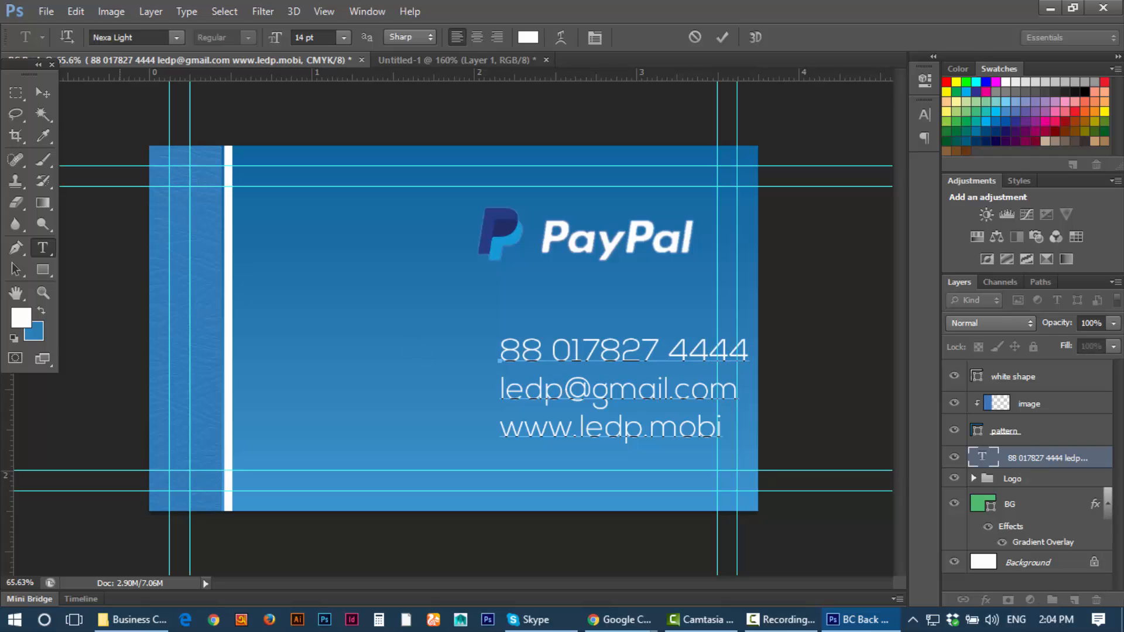
left_click(42, 93)
left_click_drag(546, 350, 310, 350)
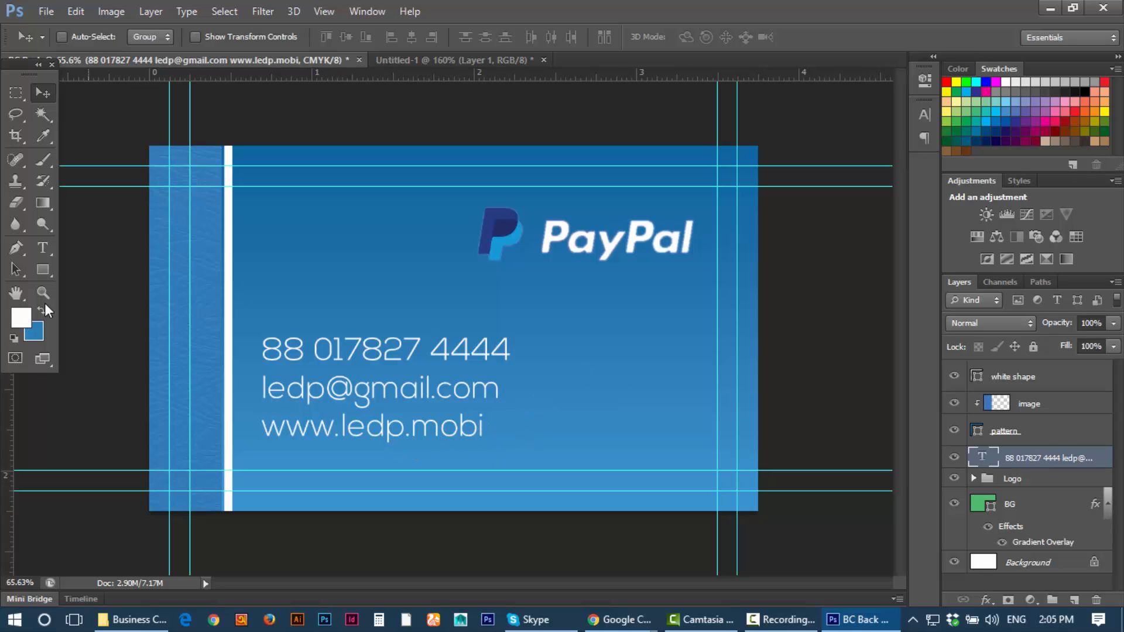
left_click(42, 248)
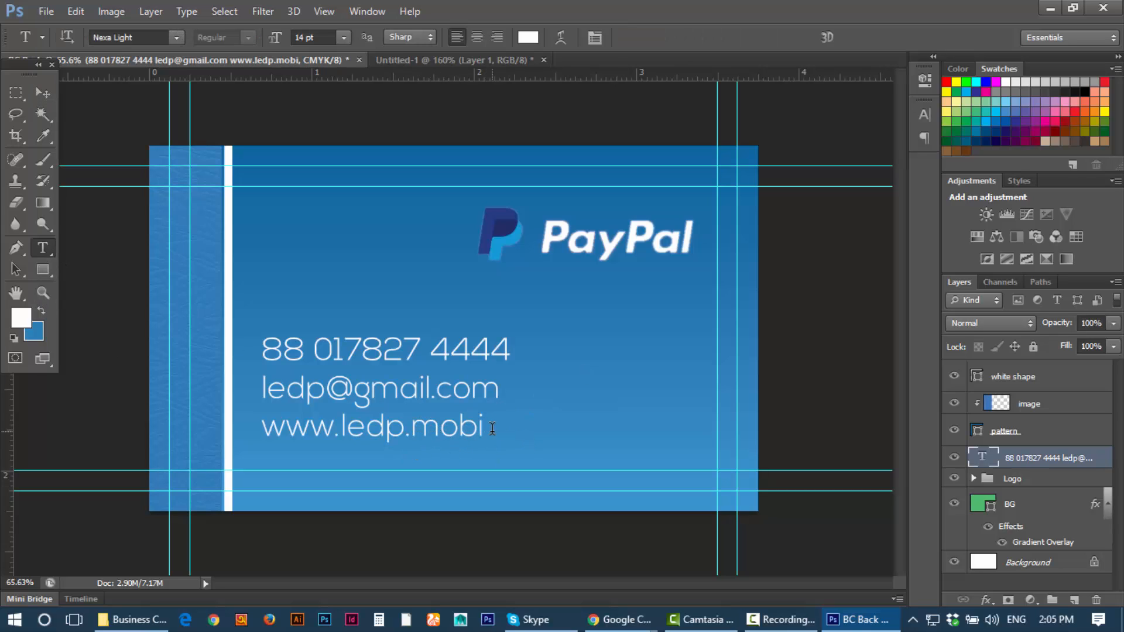
left_click_drag(492, 429, 342, 430)
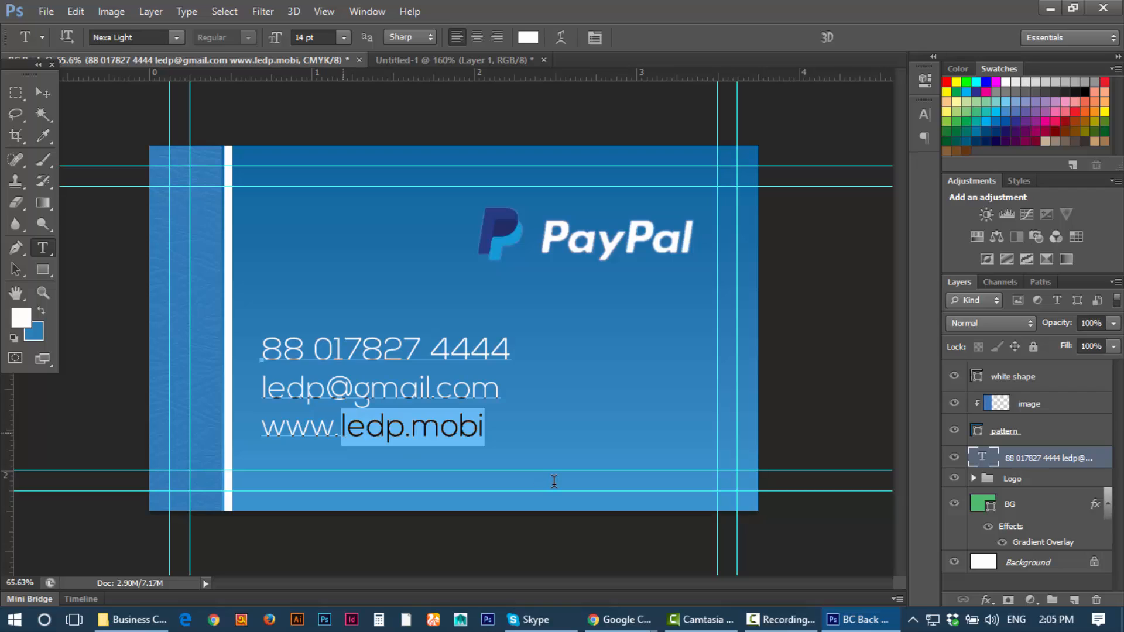
type("wb")
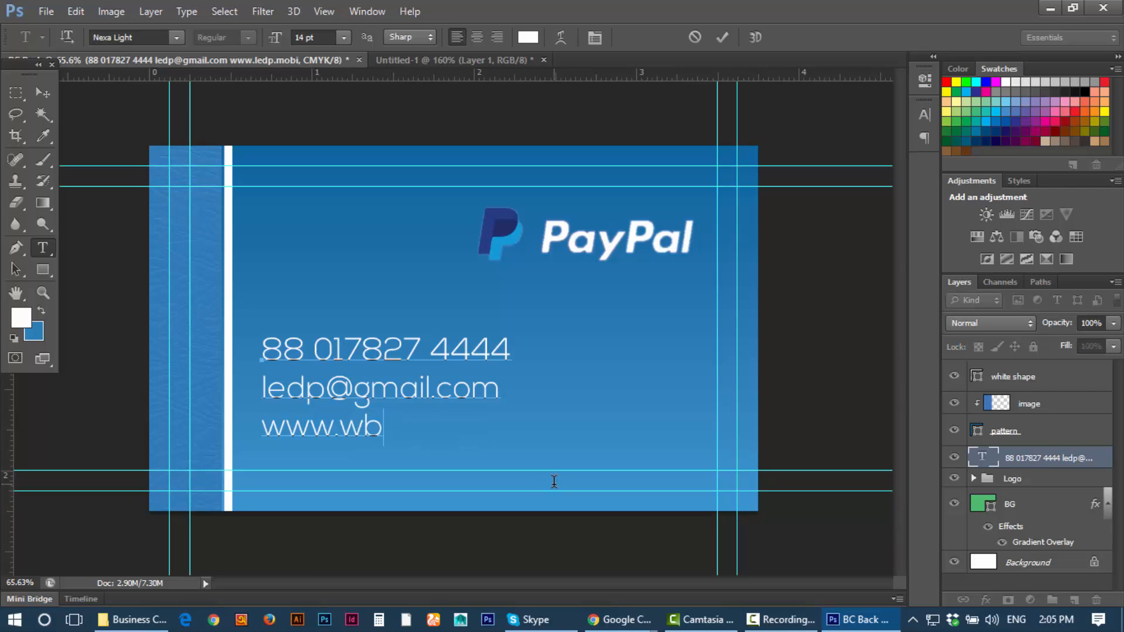
key("BackSpace")
type("e bsit")
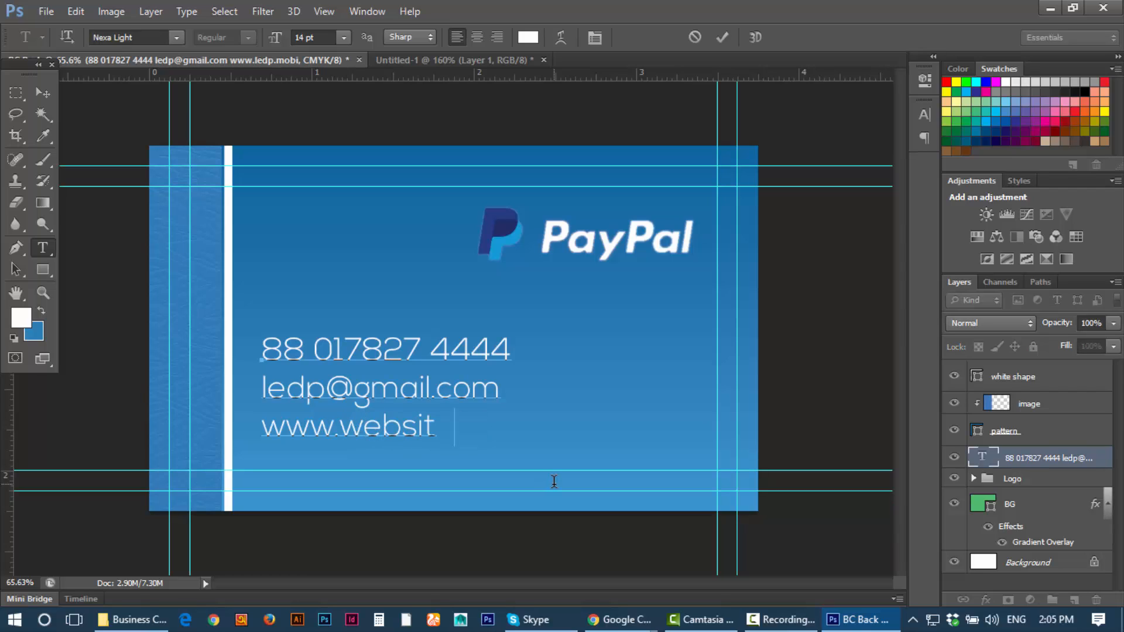
type("e .com")
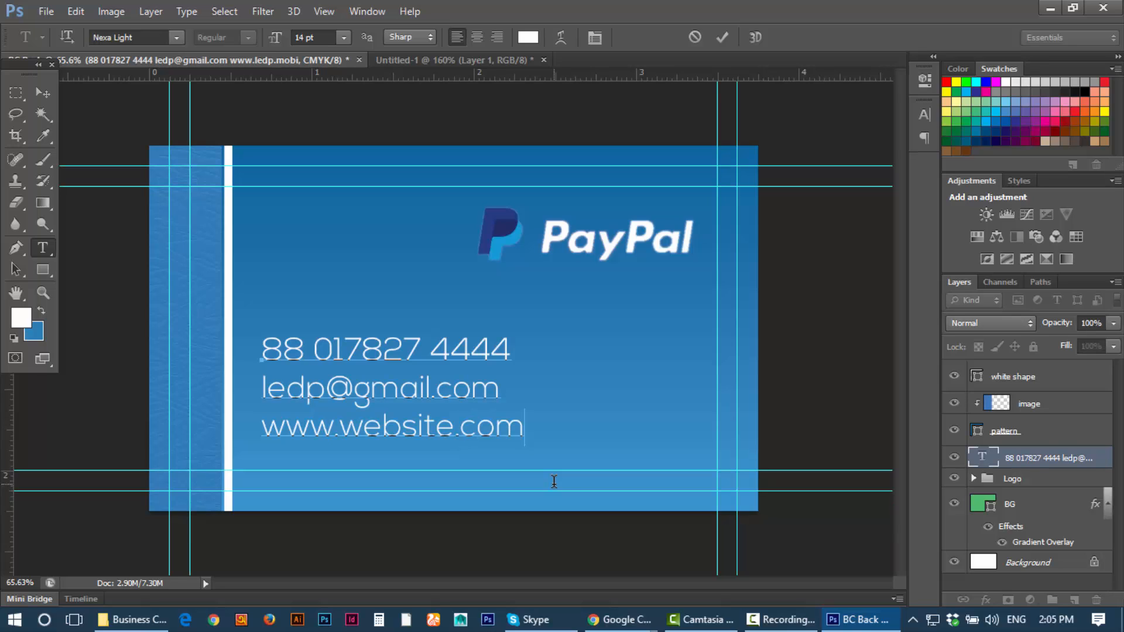
left_click(42, 92)
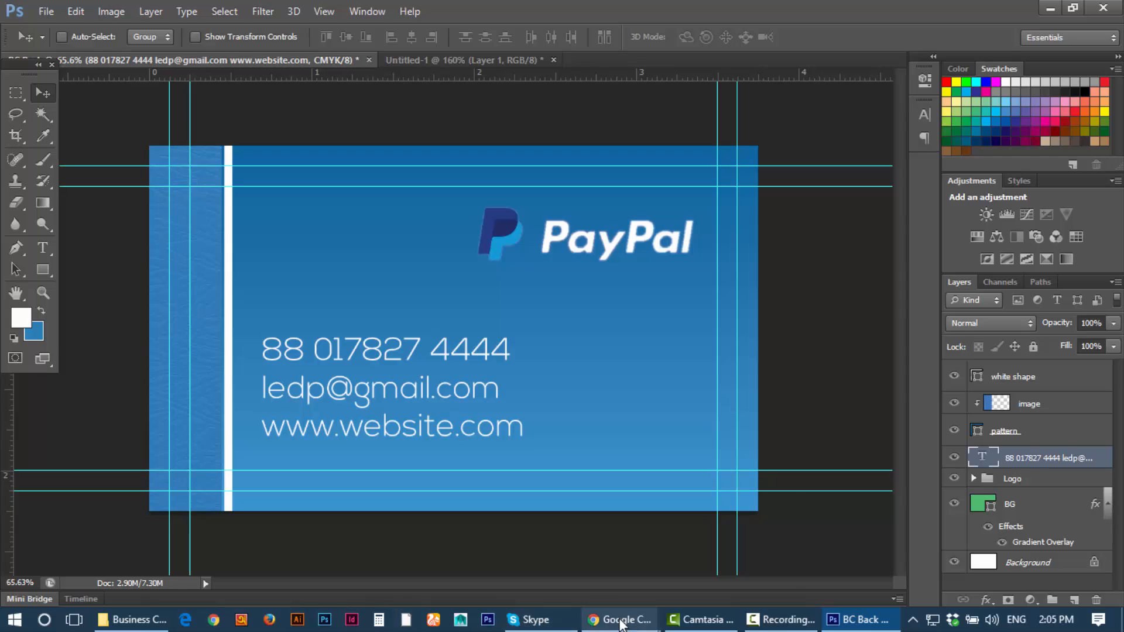
Step: Search Google for 'font' in the empty new Chrome tab
mouse_move(619, 619)
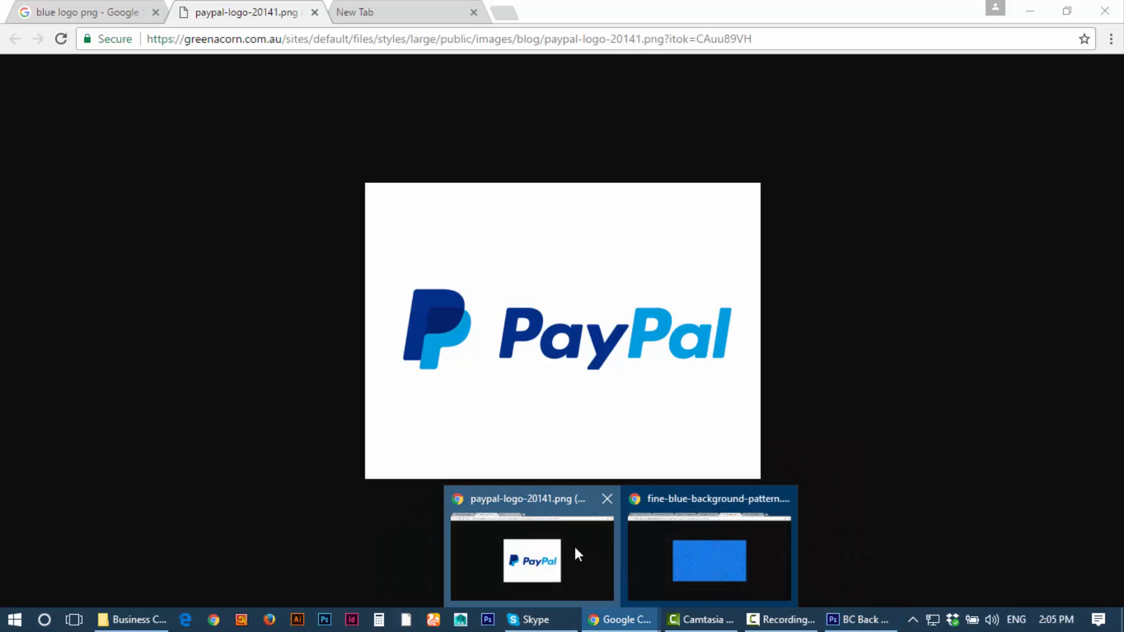
left_click(574, 544)
left_click(388, 12)
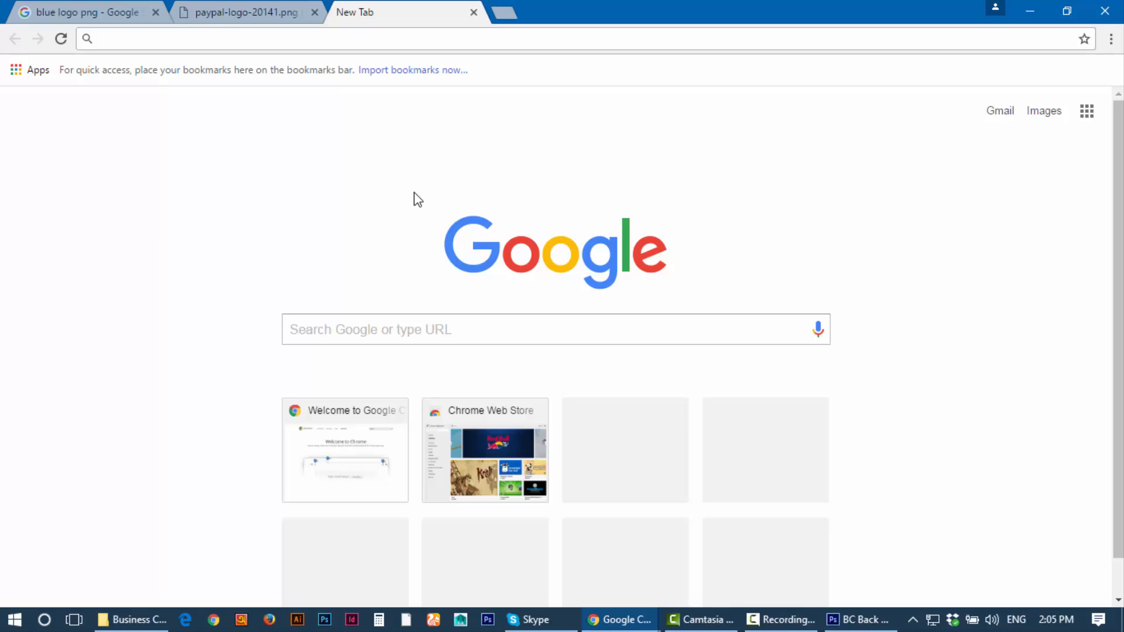
left_click(409, 321)
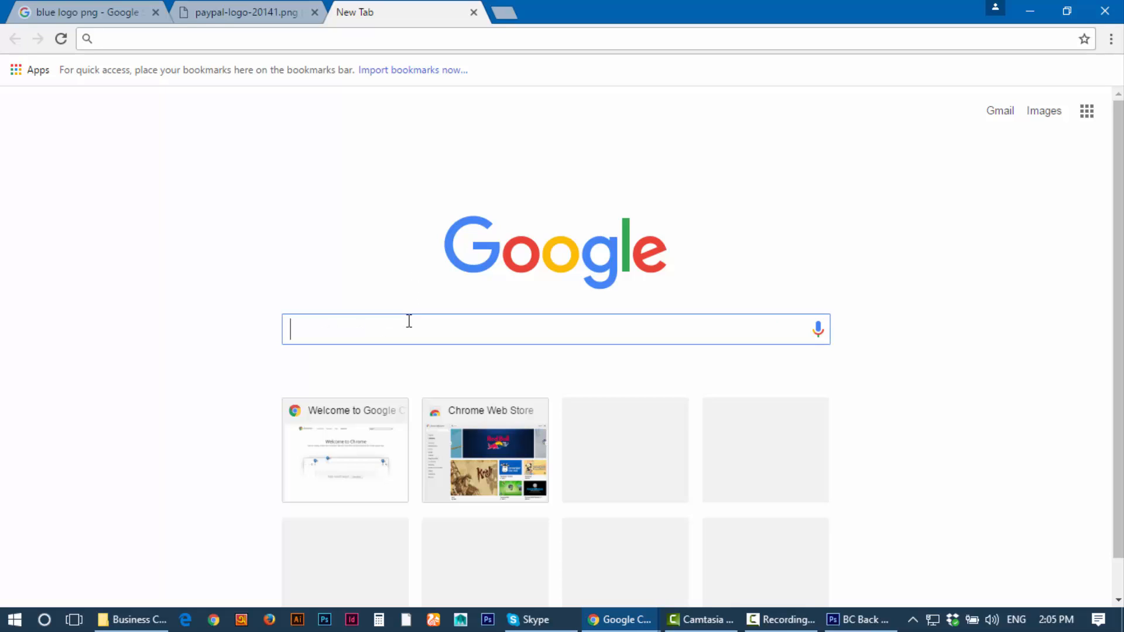
type("font")
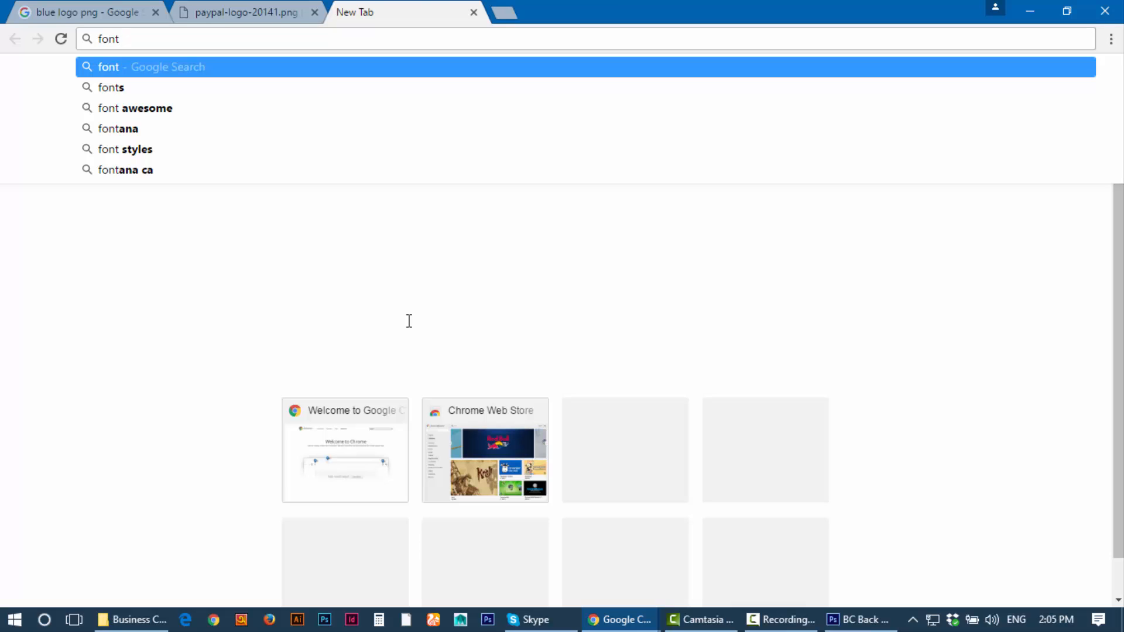
key("Return")
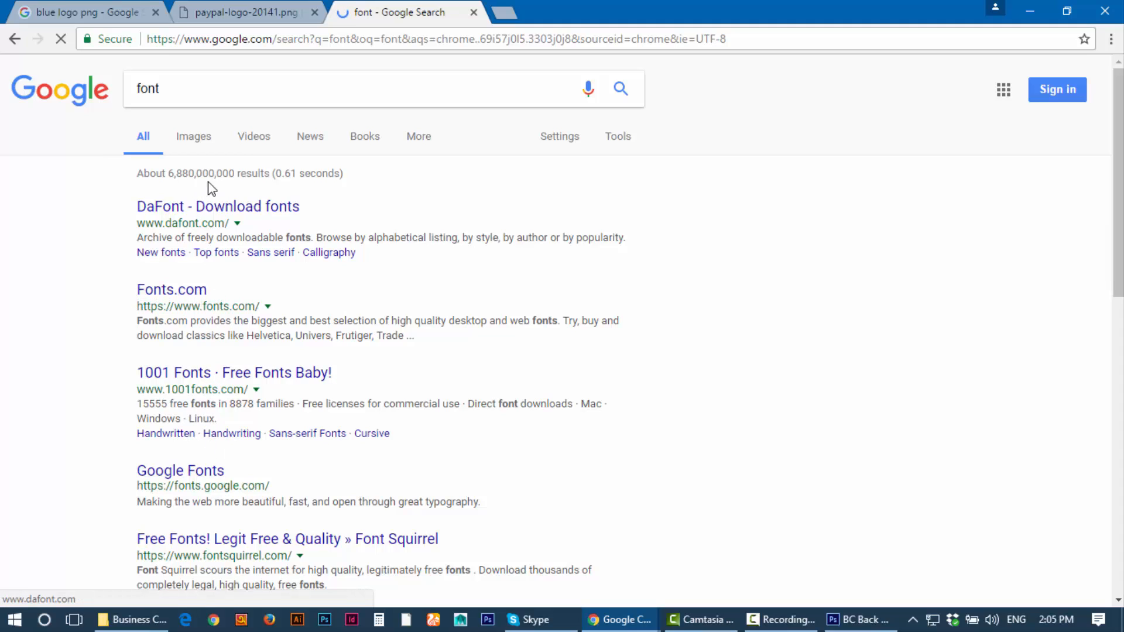
Step: Open the Font Squirrel site from the search results
left_click(206, 216)
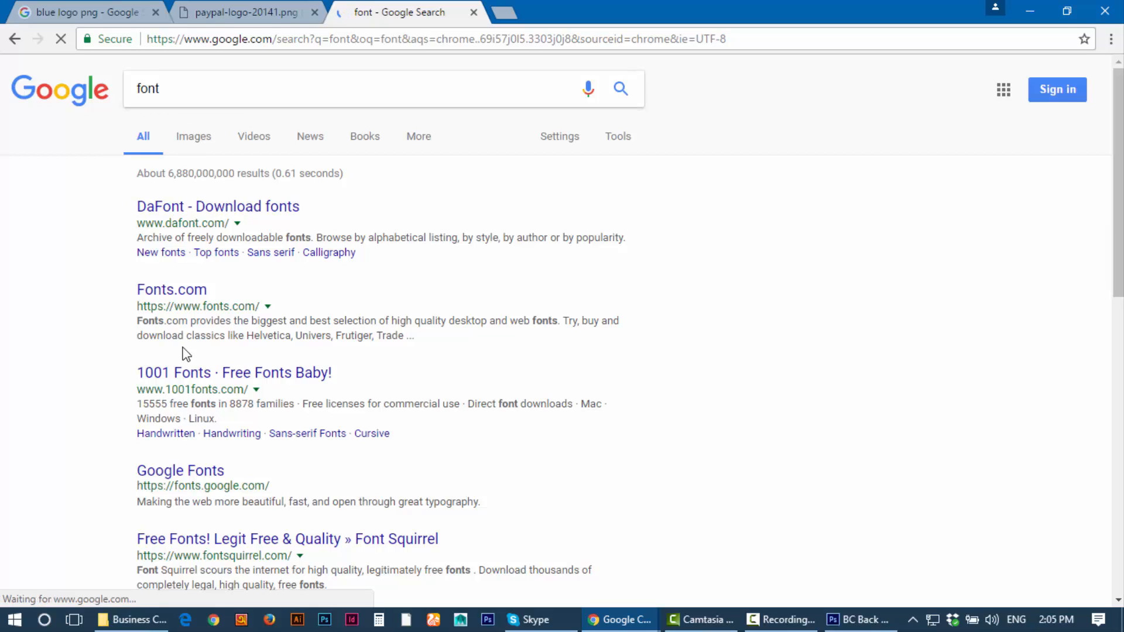
scroll(271, 407, "down", 5)
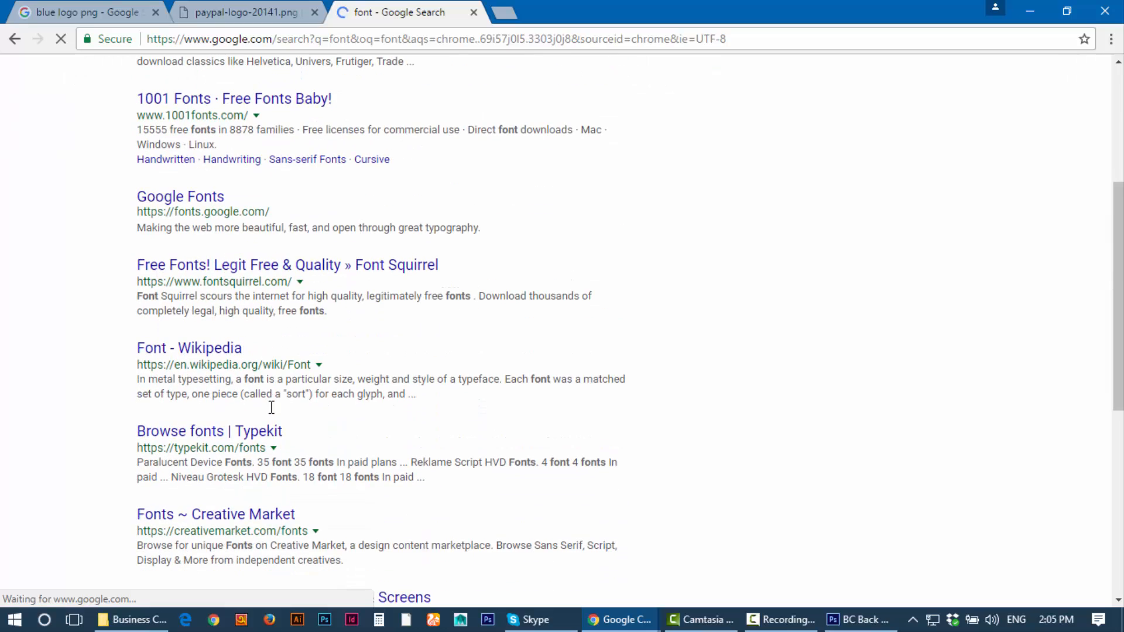
left_click(251, 271)
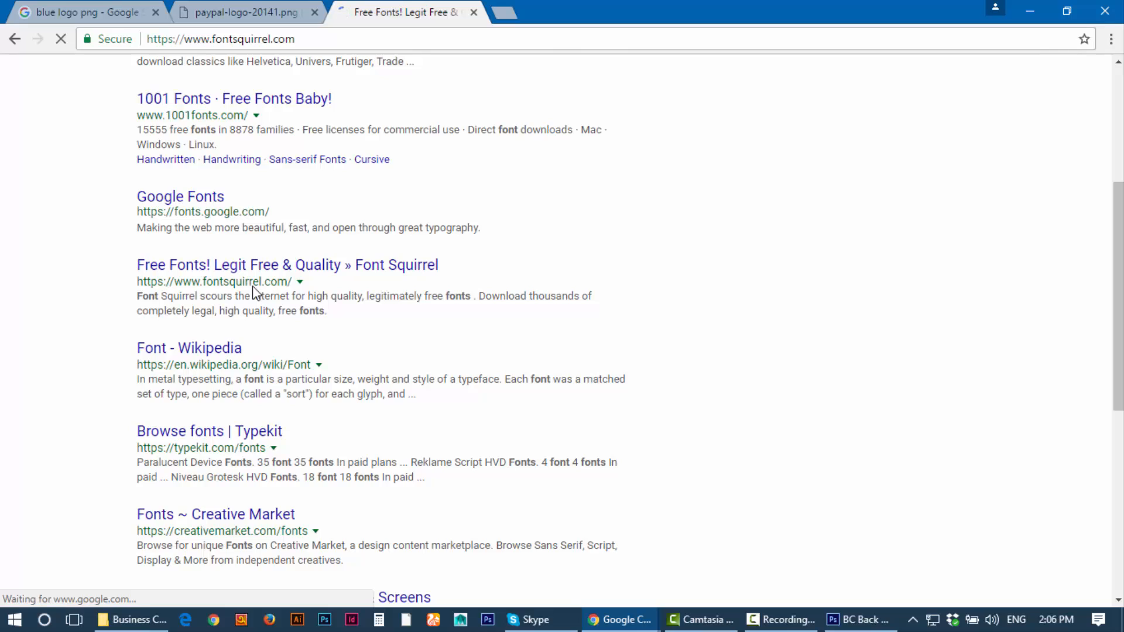
Step: Browse the Font Squirrel home page and open the Most Popular fonts list
left_click(251, 11)
left_click(369, 7)
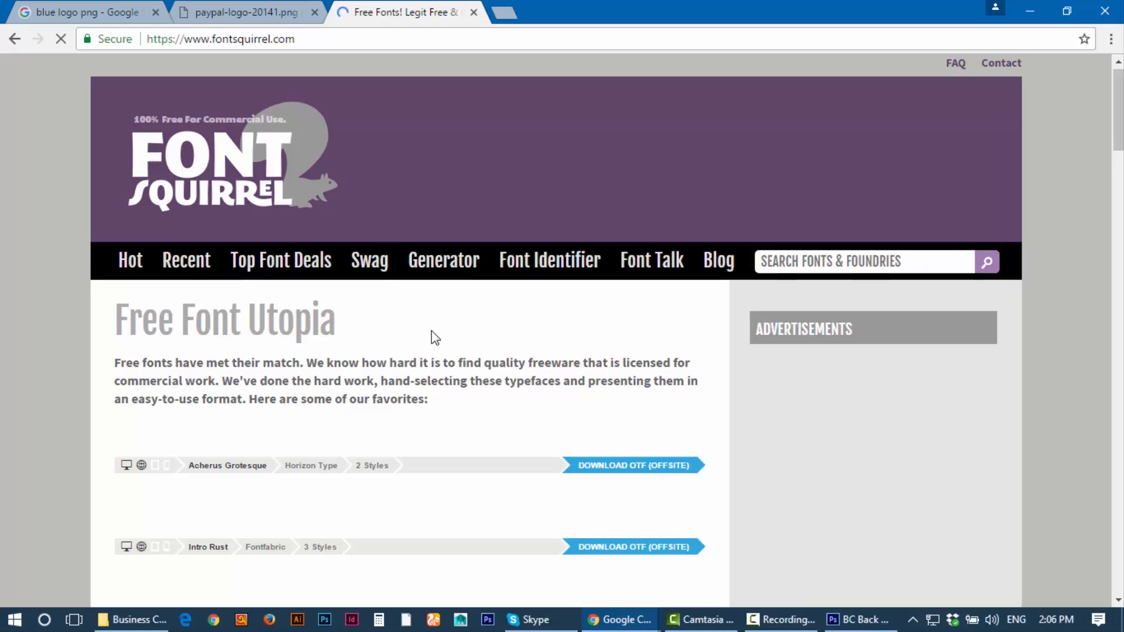
scroll(422, 333, "down", 2)
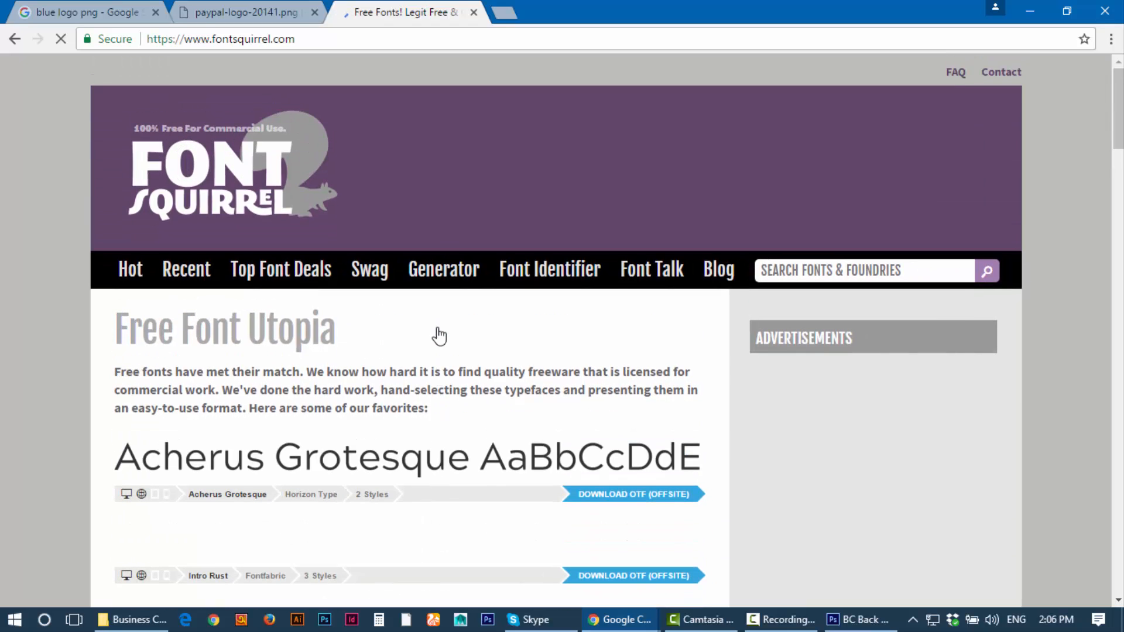
scroll(440, 333, "down", 6)
scroll(440, 334, "down", 7)
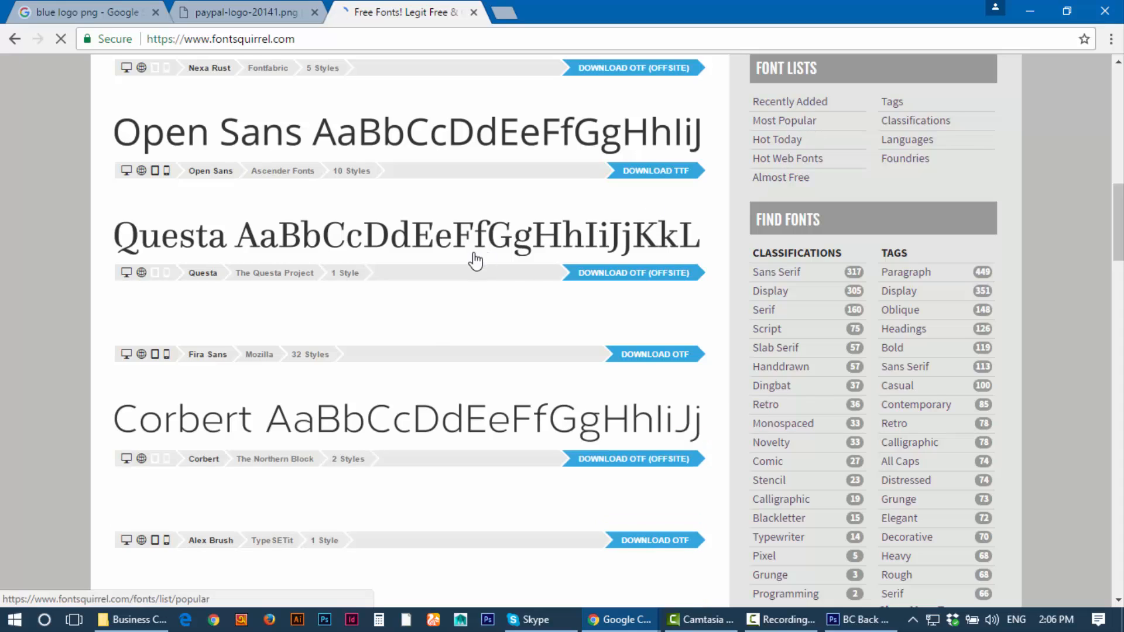
scroll(474, 256, "up", 15)
scroll(256, 326, "down", 20)
scroll(250, 349, "down", 14)
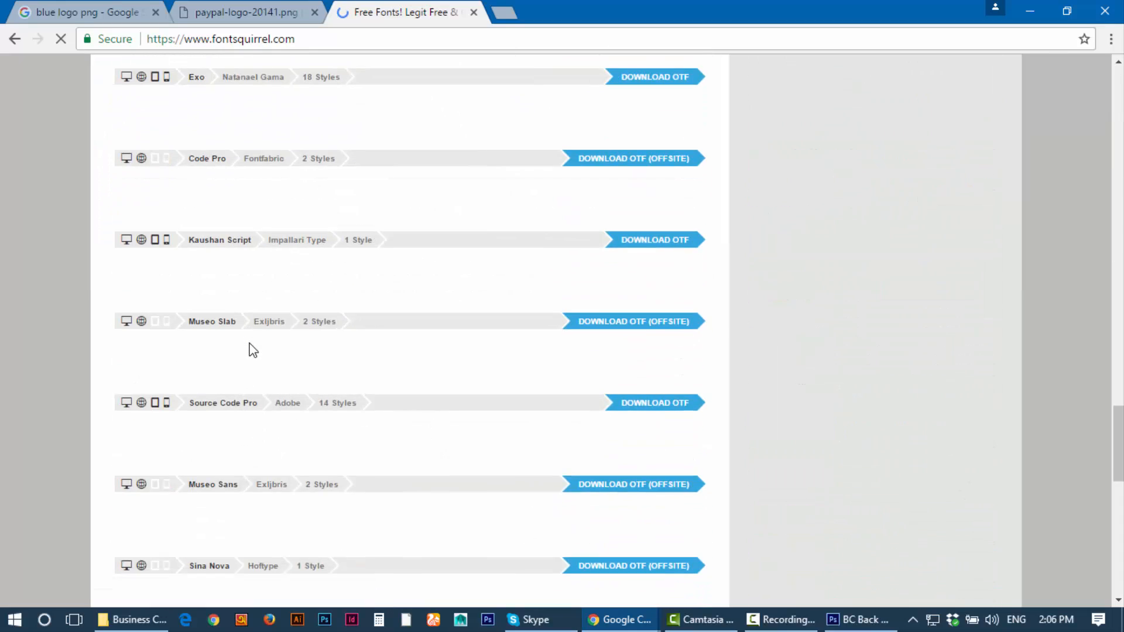
scroll(249, 346, "up", 20)
scroll(806, 383, "down", 1)
scroll(806, 384, "down", 15)
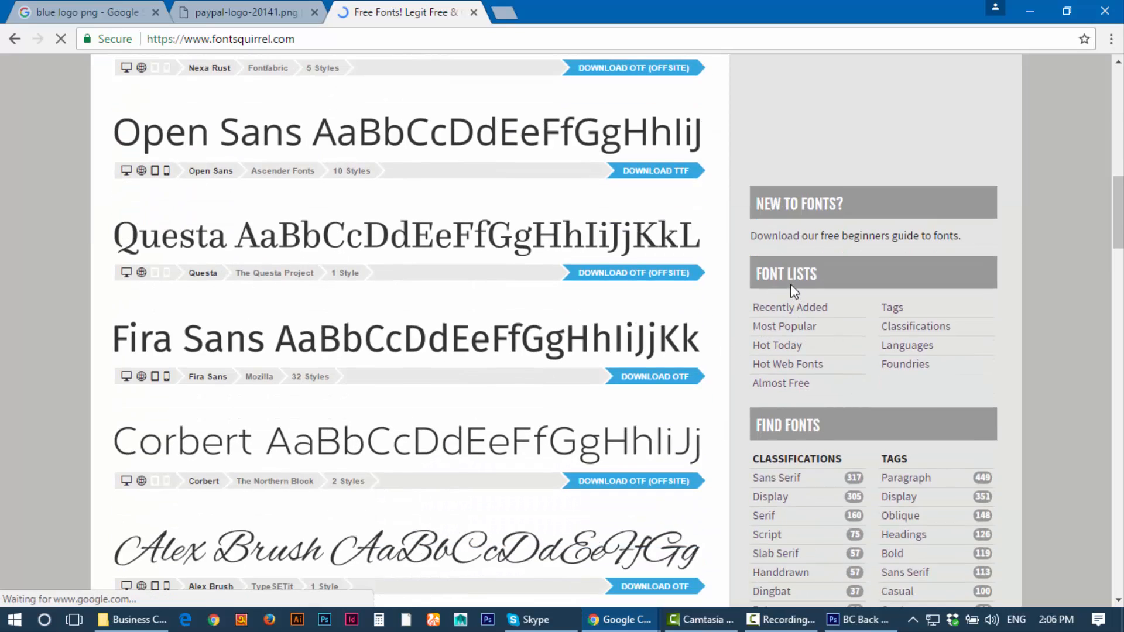
left_click(781, 326)
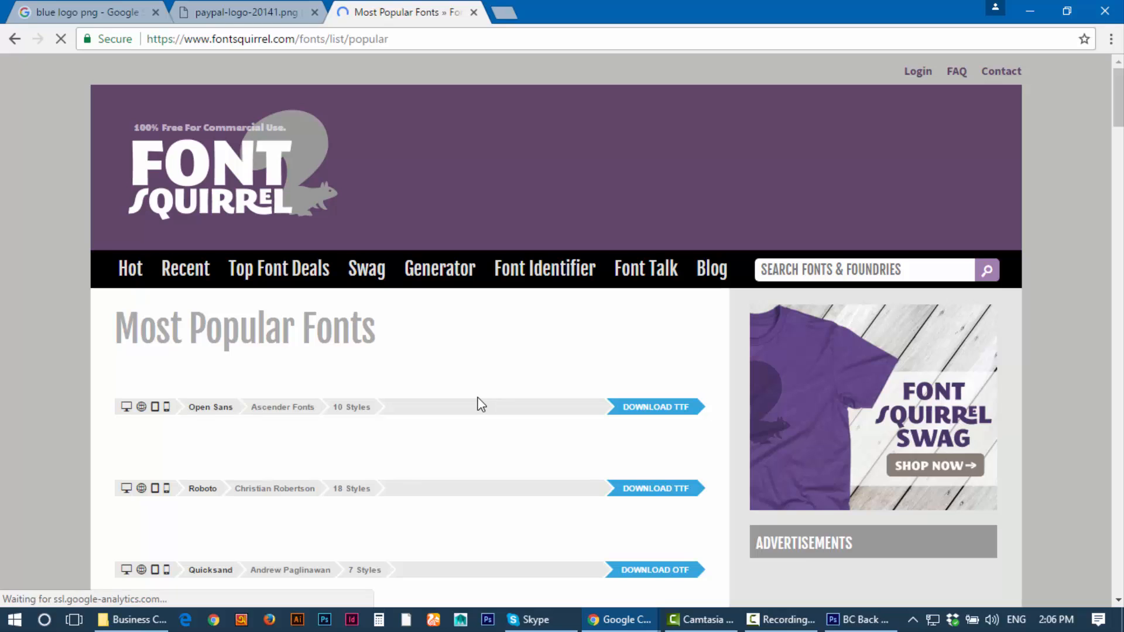
Step: Scroll the Most Popular list and download PT Sans as TTF
scroll(301, 402, "down", 7)
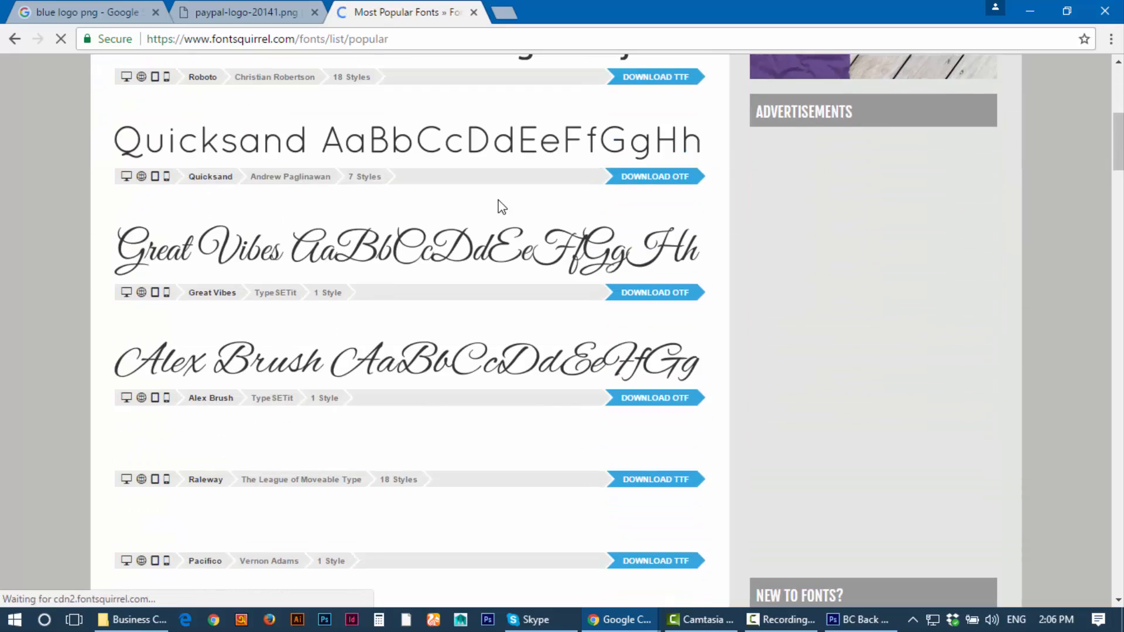
scroll(346, 373, "down", 5)
scroll(346, 373, "down", 2)
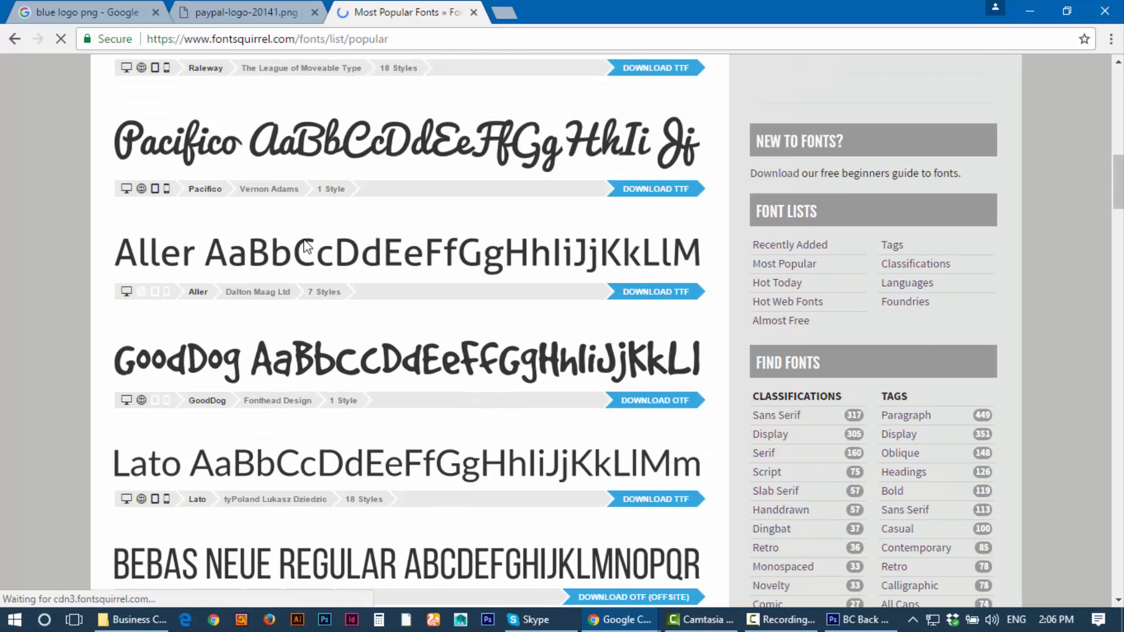
scroll(498, 335, "down", 2)
scroll(498, 335, "down", 2)
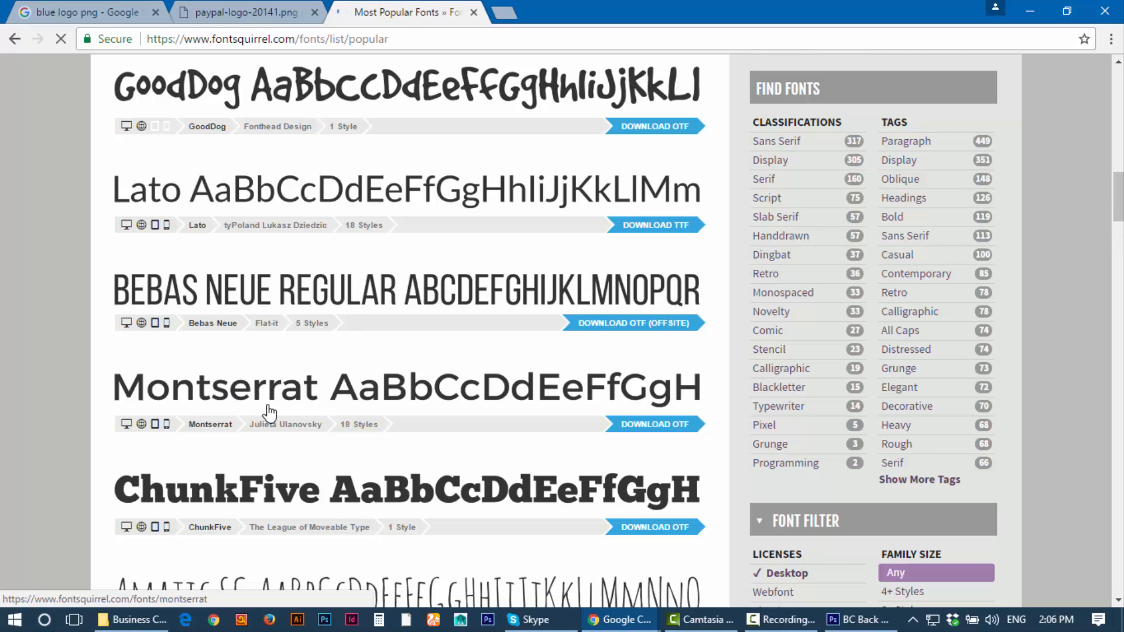
scroll(467, 409, "down", 1)
scroll(467, 409, "down", 4)
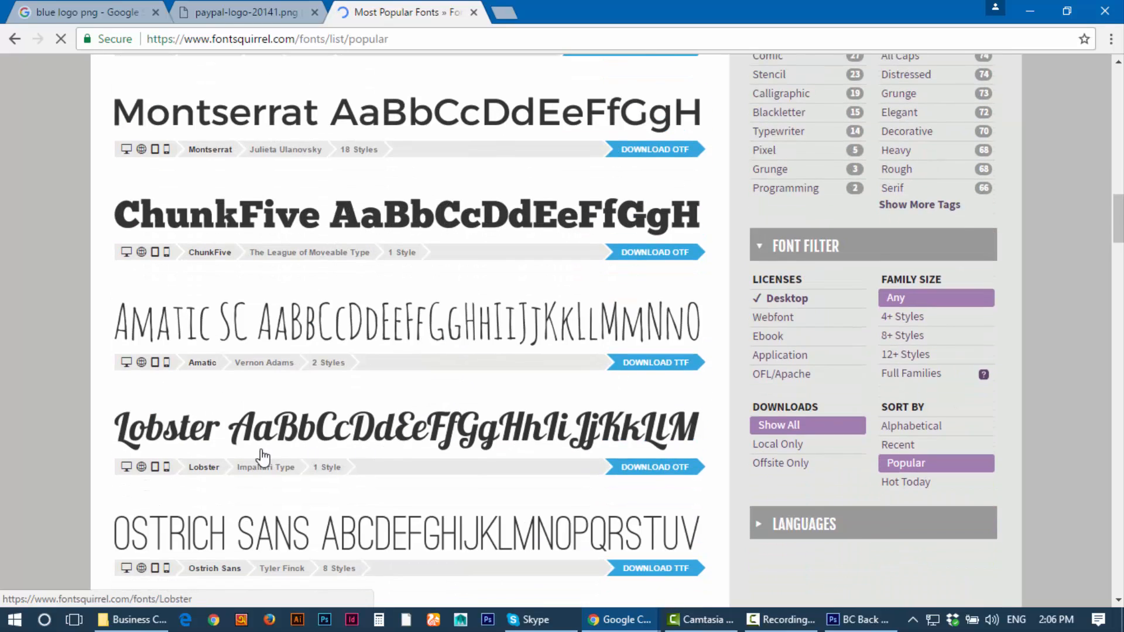
scroll(502, 439, "down", 4)
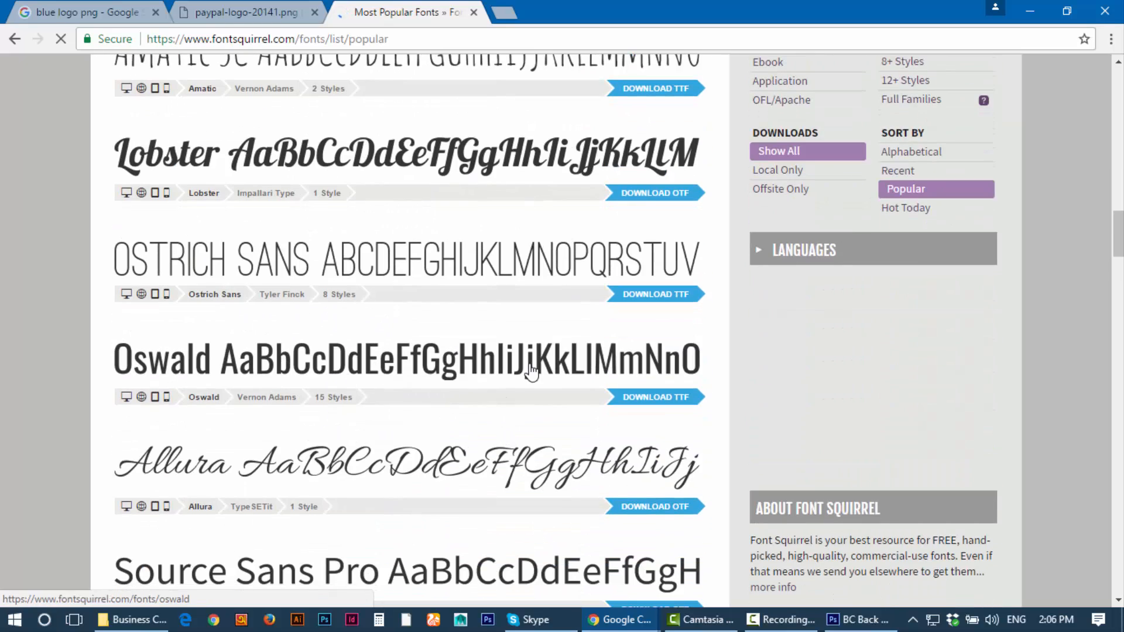
scroll(381, 389, "down", 4)
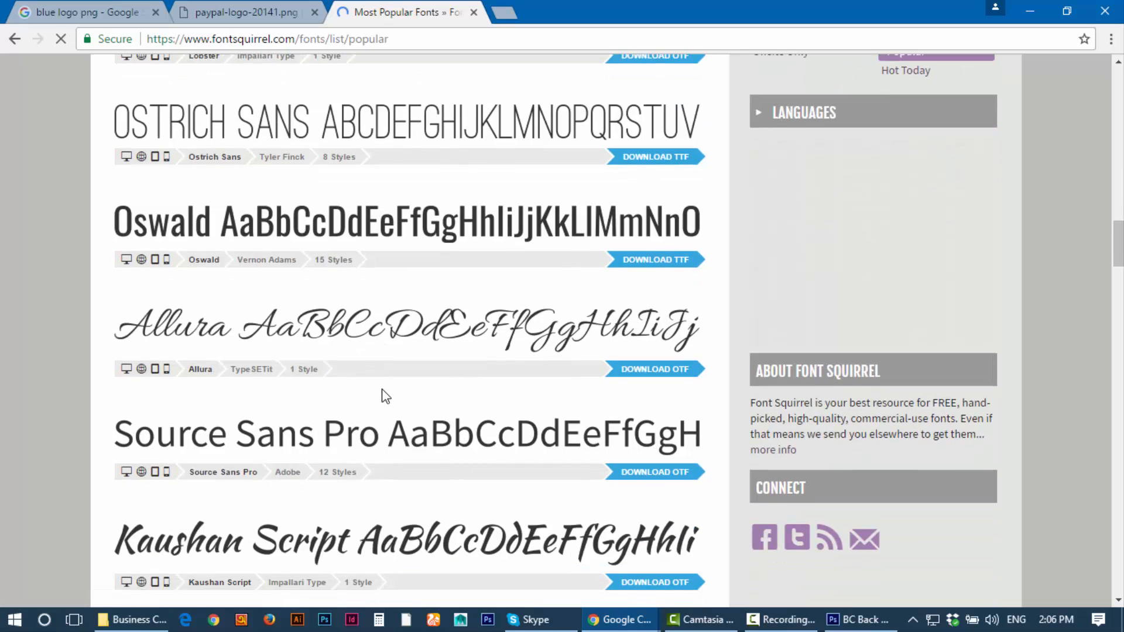
scroll(371, 427, "down", 2)
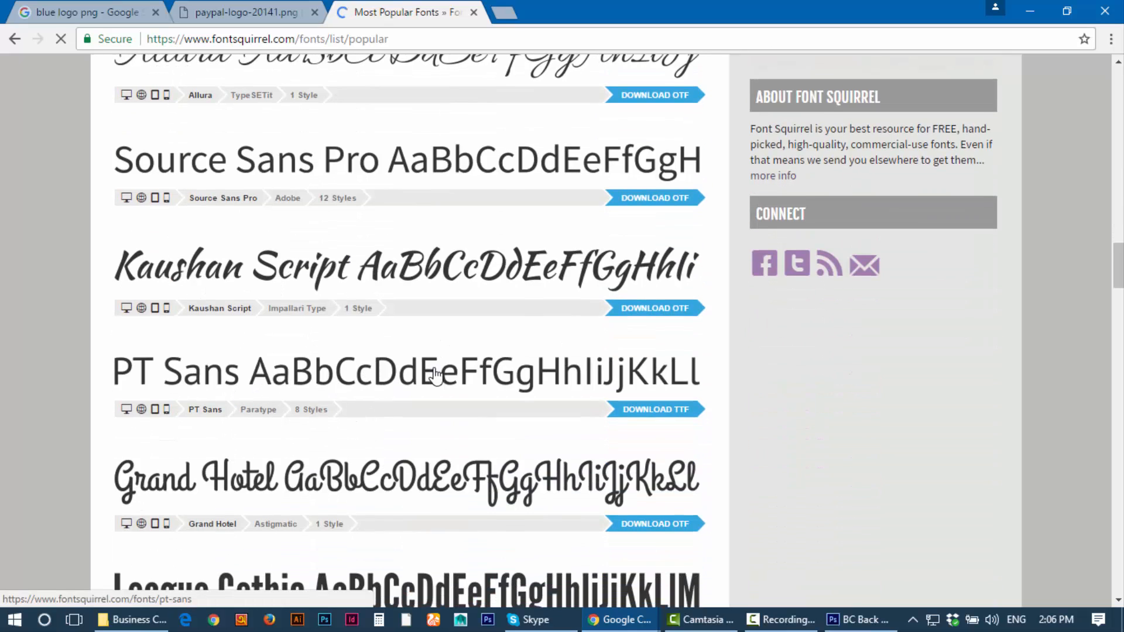
left_click(656, 412)
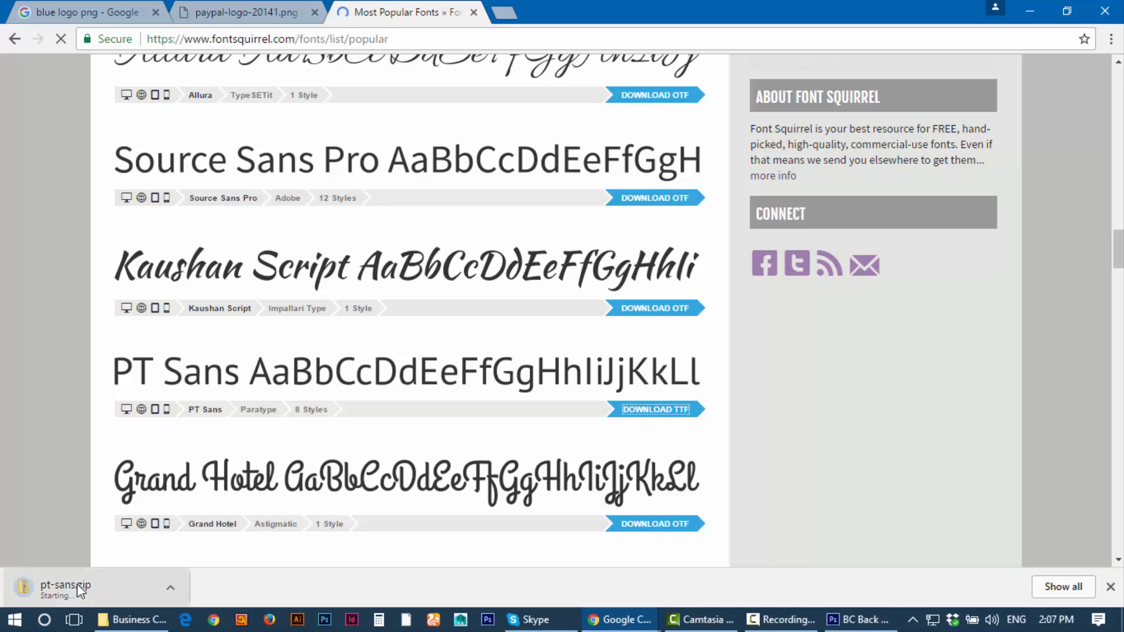
Step: Scroll further down to Titillium and download its OTF package
scroll(435, 402, "down", 2)
scroll(437, 402, "down", 2)
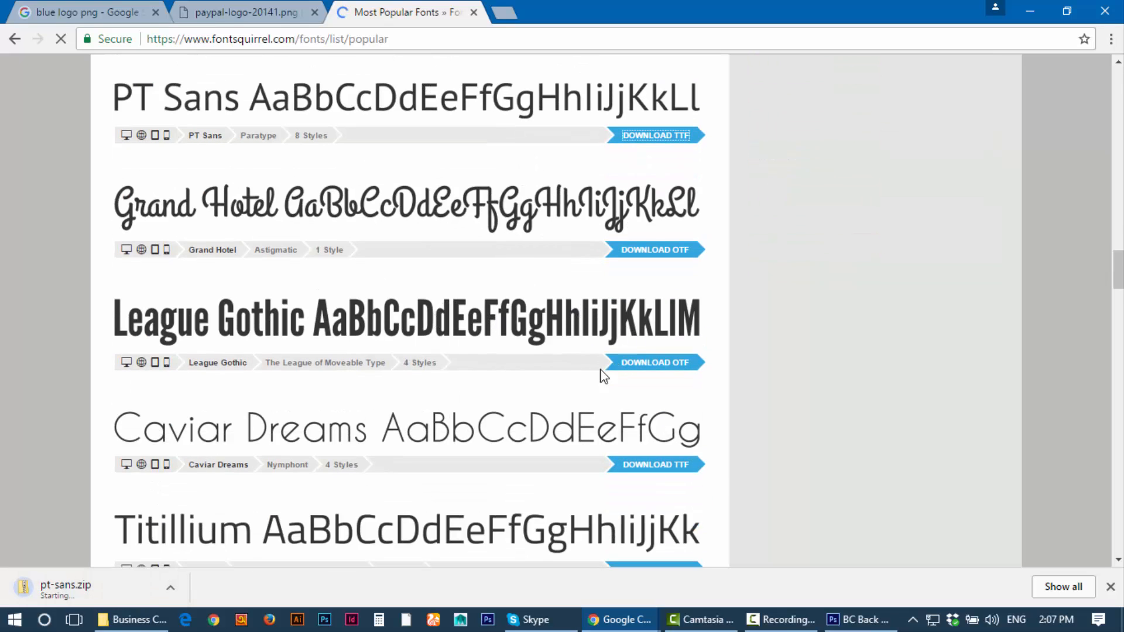
scroll(586, 498, "down", 2)
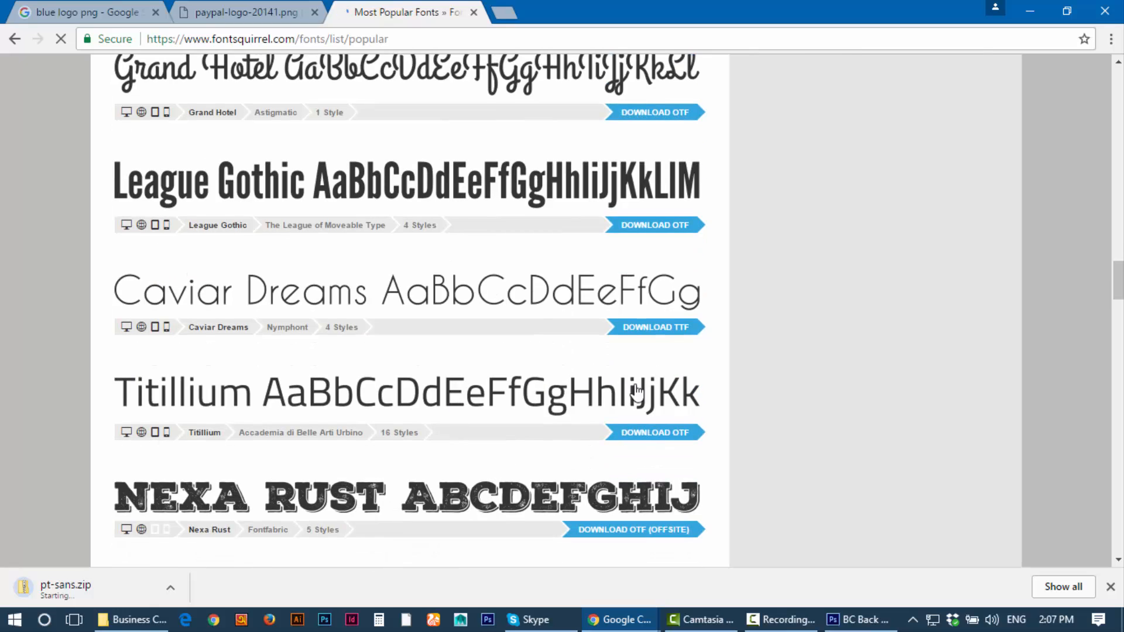
scroll(668, 434, "down", 4)
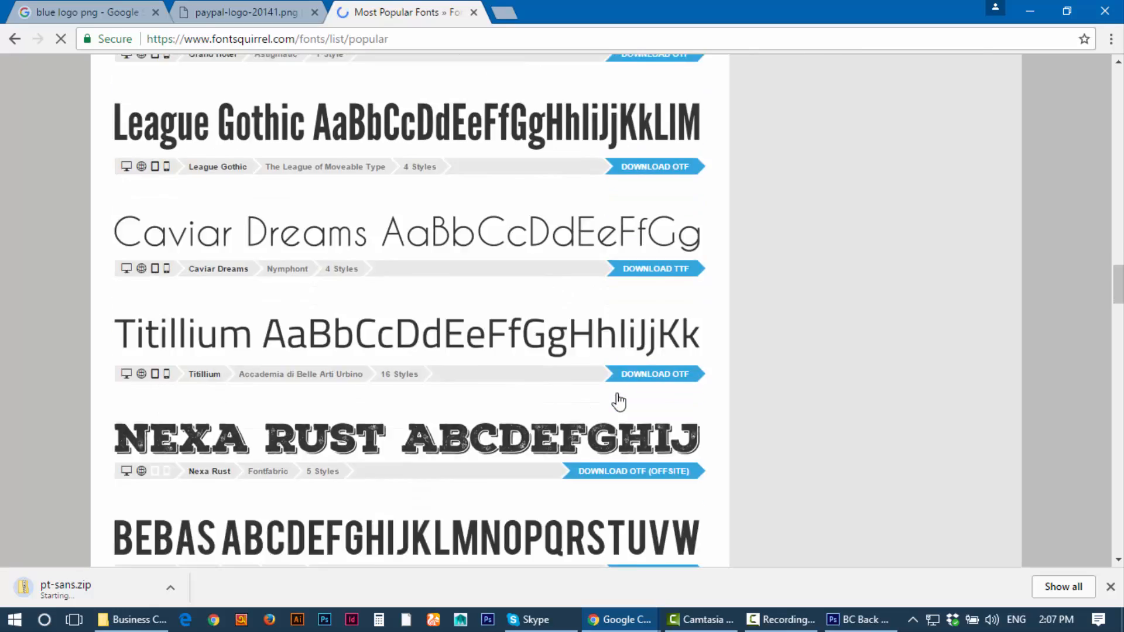
scroll(574, 432, "down", 2)
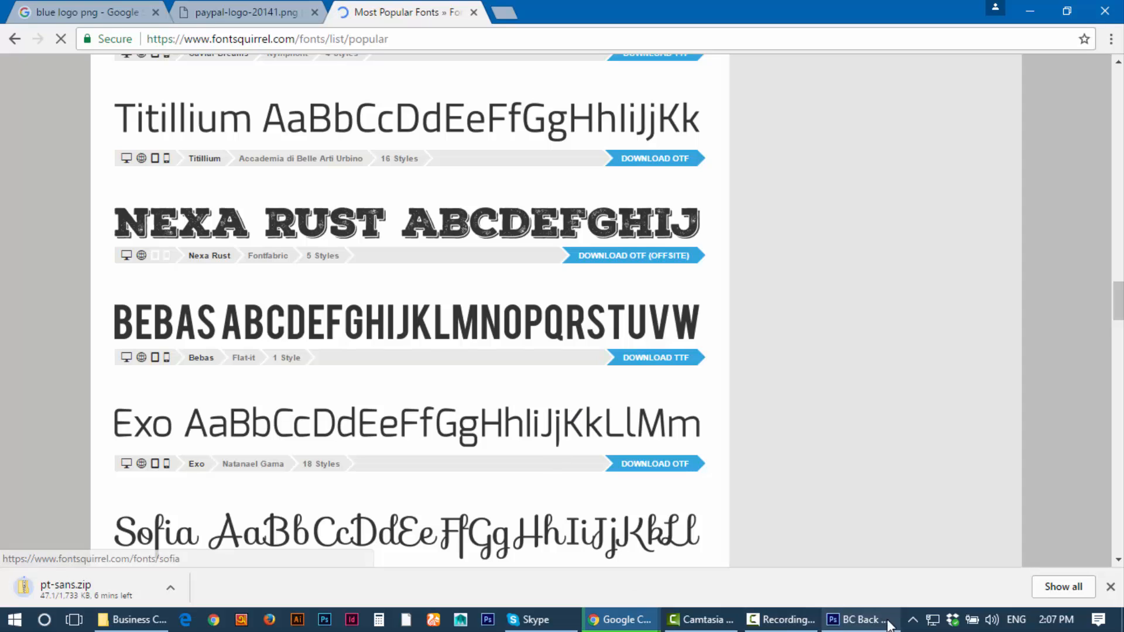
left_click(780, 620)
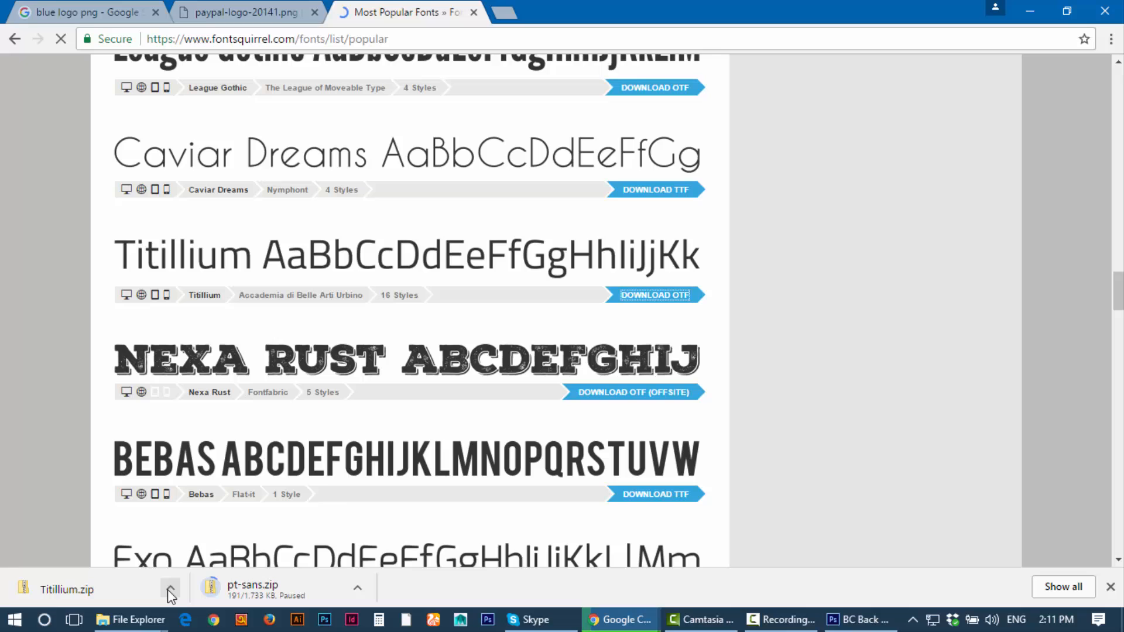
Step: Locate the downloaded Titillium.zip in its folder, then clear the open windows off the desktop
left_click(170, 588)
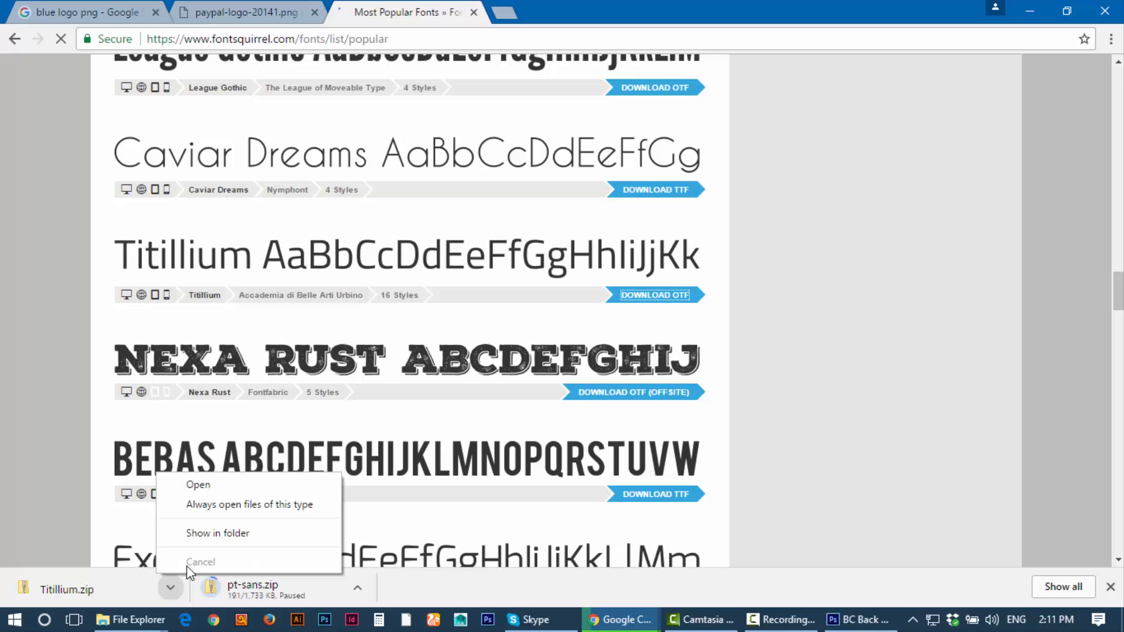
left_click(216, 533)
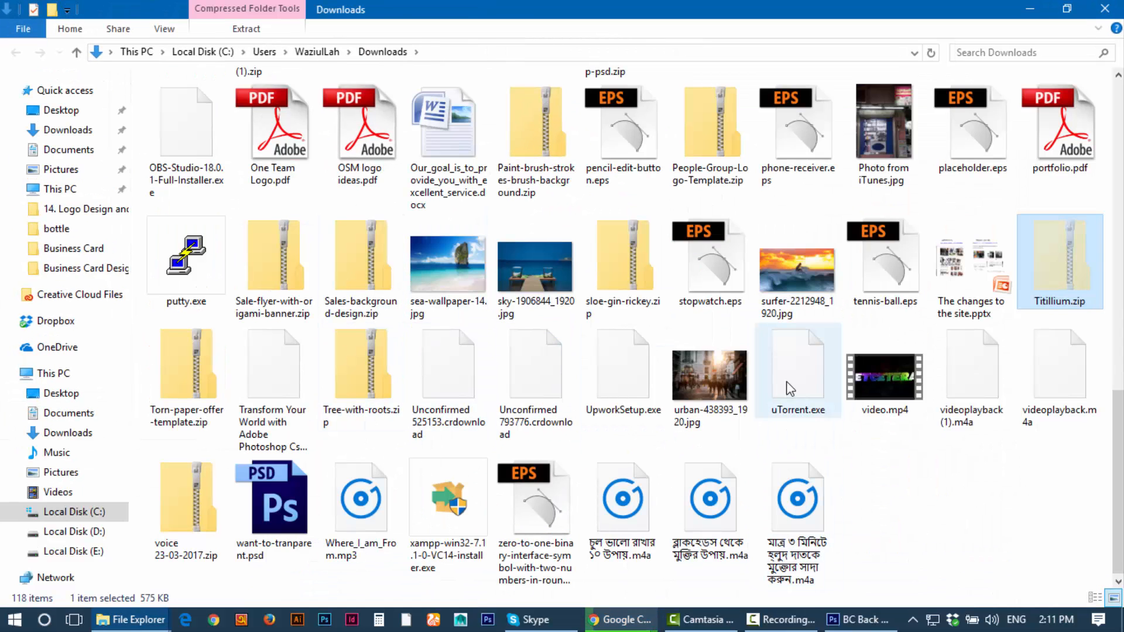
left_click(1094, 12)
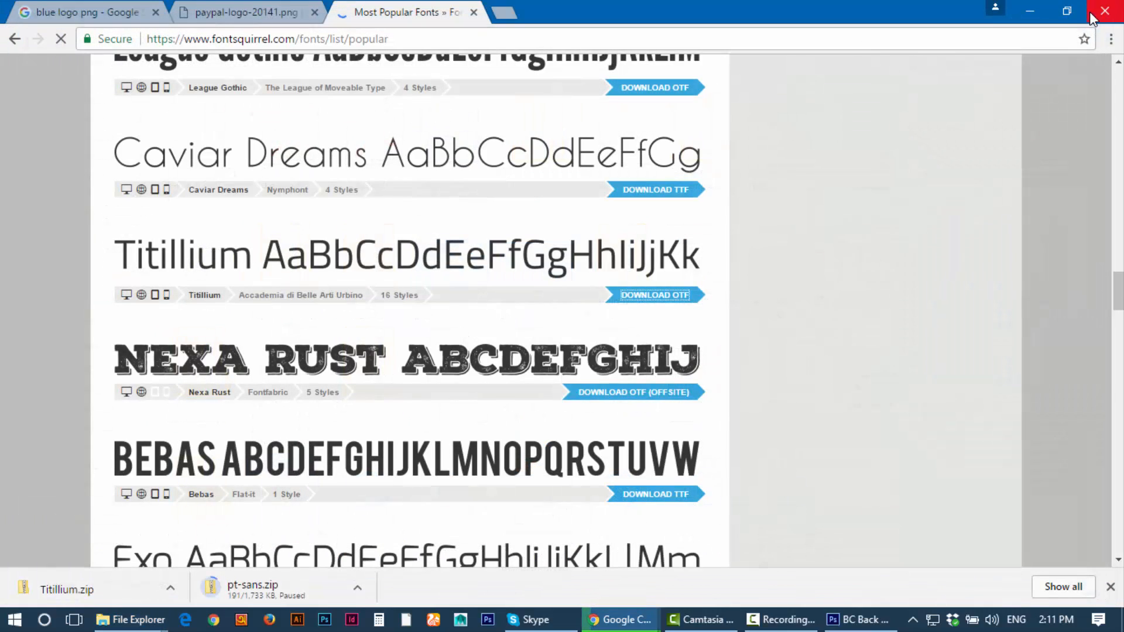
left_click(1026, 9)
left_click(1051, 8)
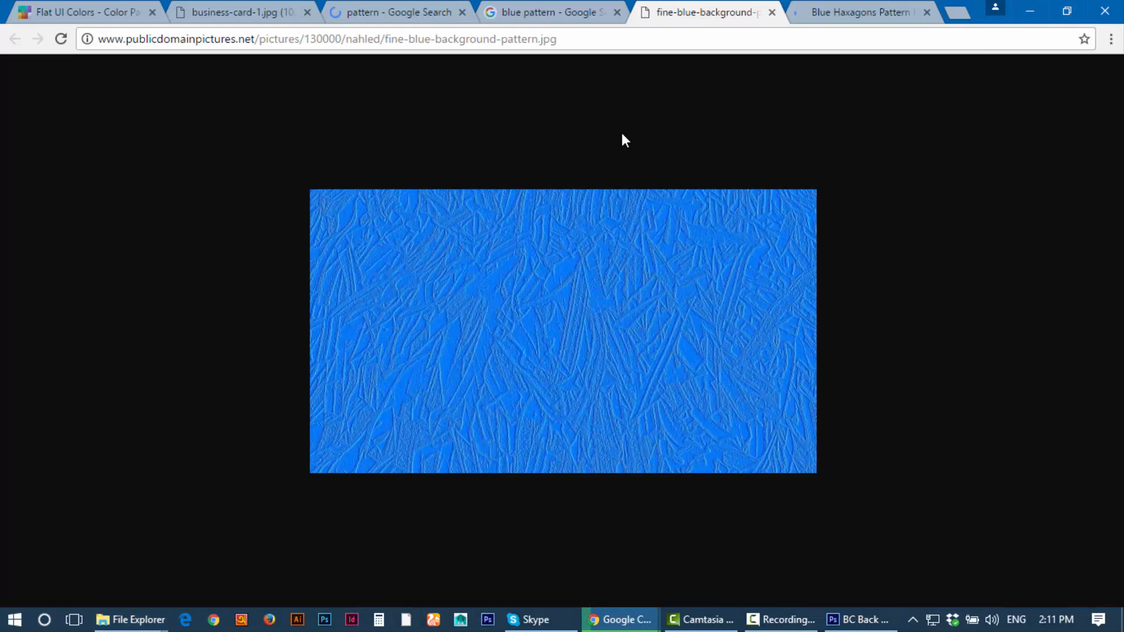
left_click(1028, 8)
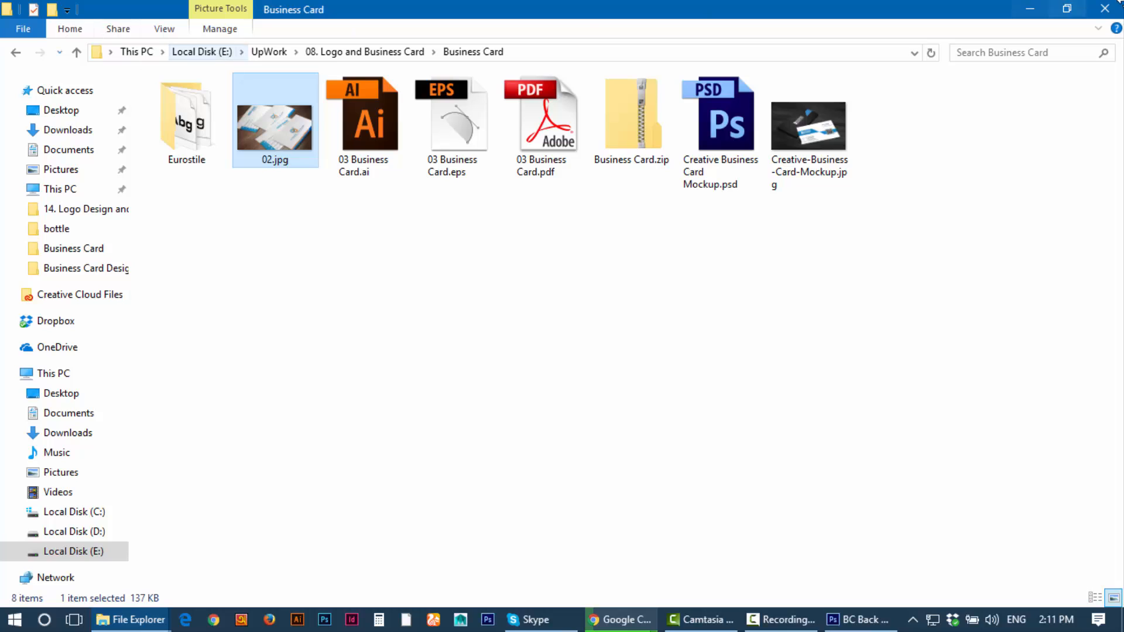
left_click(1106, 9)
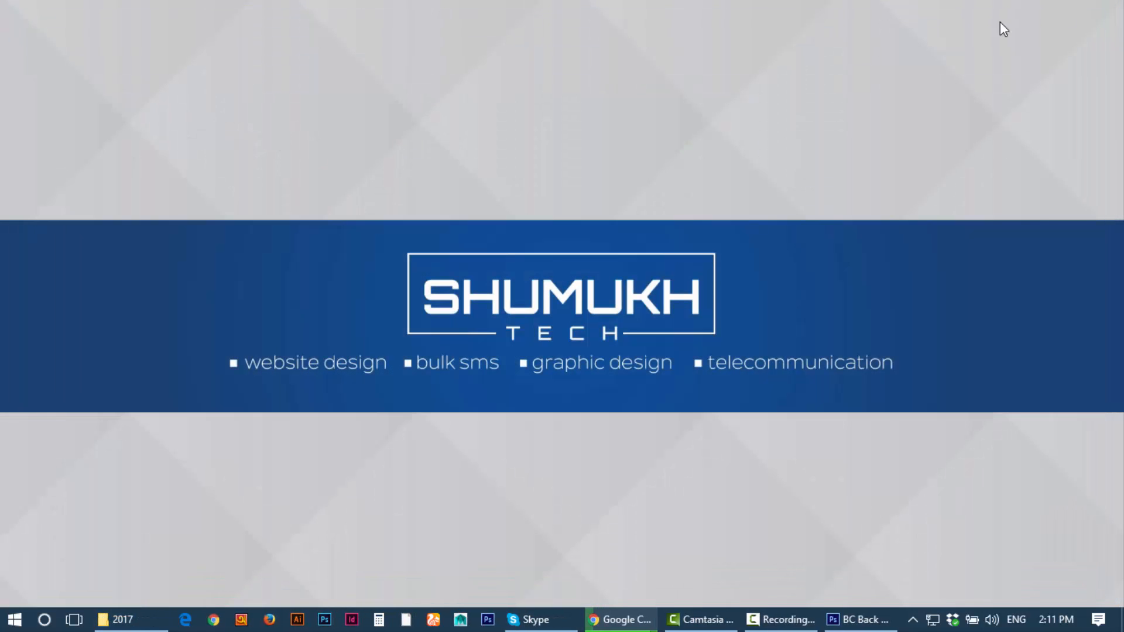
right_click(349, 168)
left_click(264, 140)
Step: Paste Titillium.zip into Desktop > LEDP Dhaka > day 7
key("super+e")
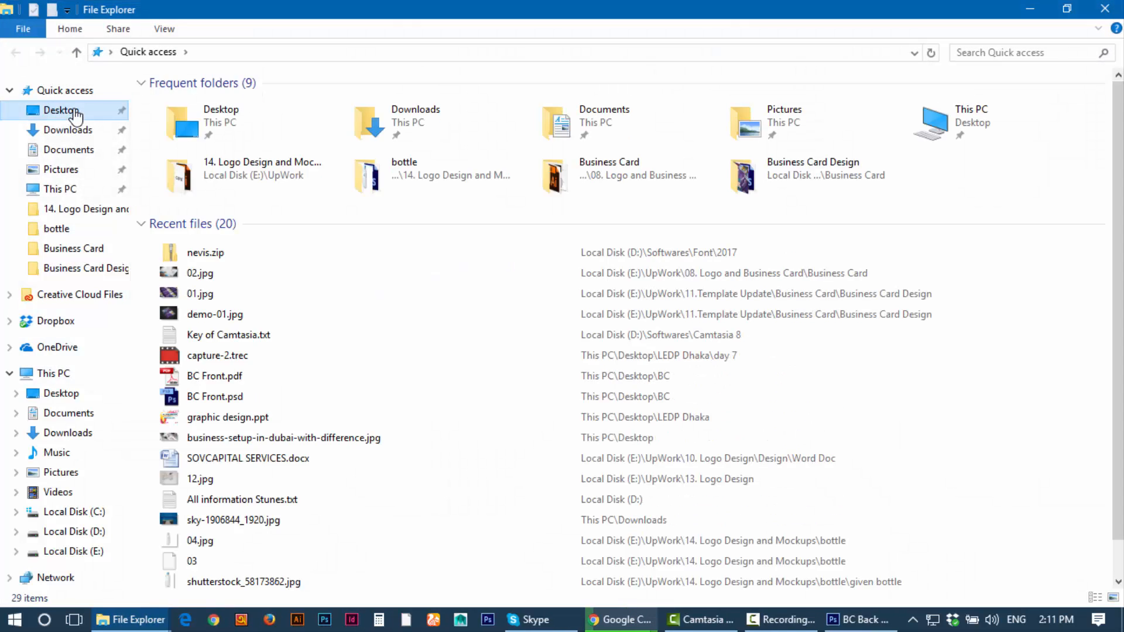
left_click(75, 115)
left_click(375, 120)
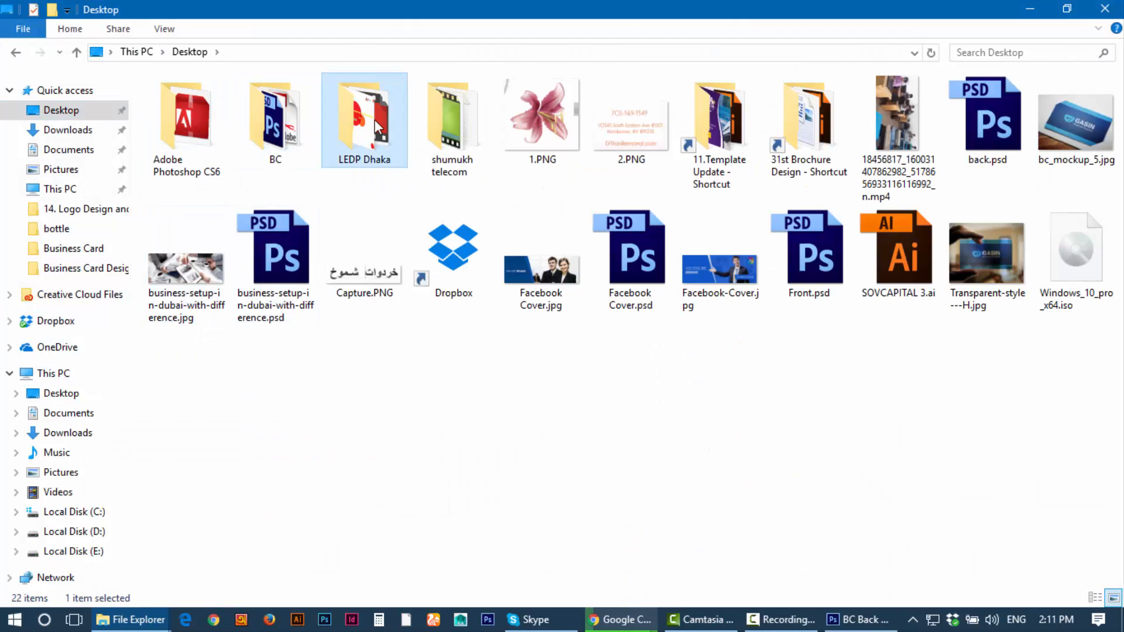
double_click(375, 119)
double_click(194, 172)
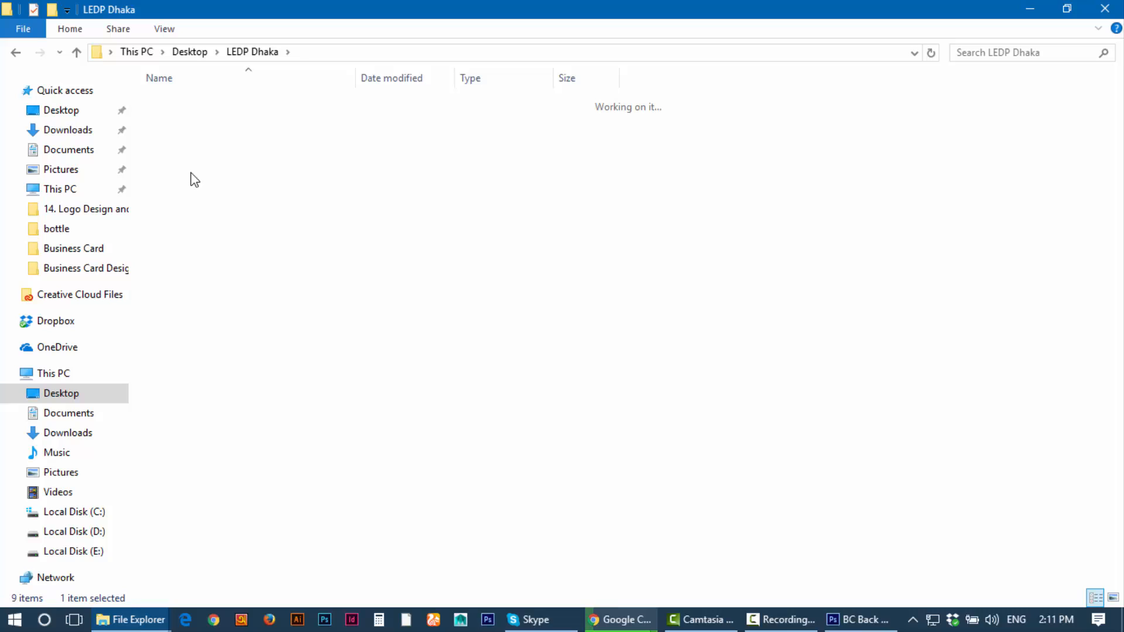
right_click(229, 174)
left_click(275, 283)
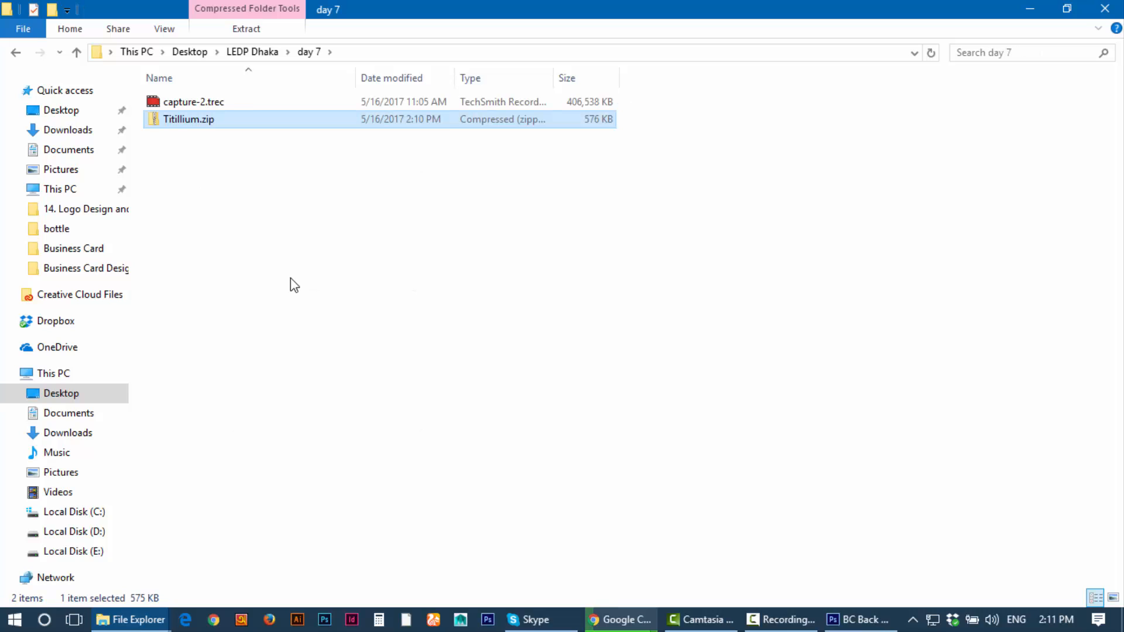
Step: Extract all of Titillium.zip into its own Titillium folder
right_click(218, 118)
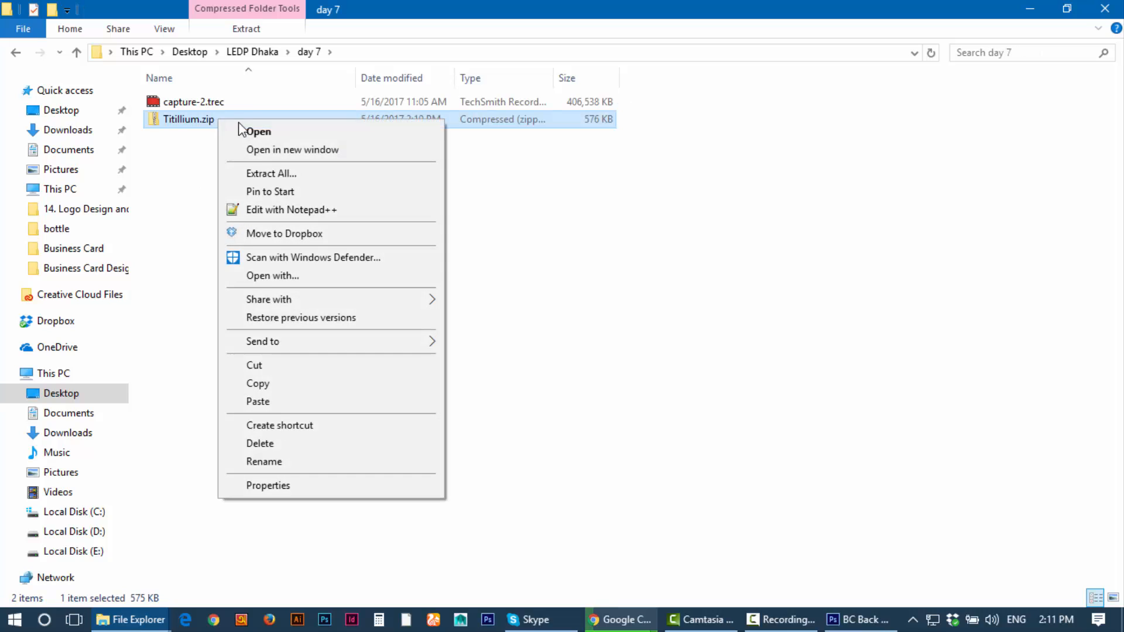
left_click(284, 173)
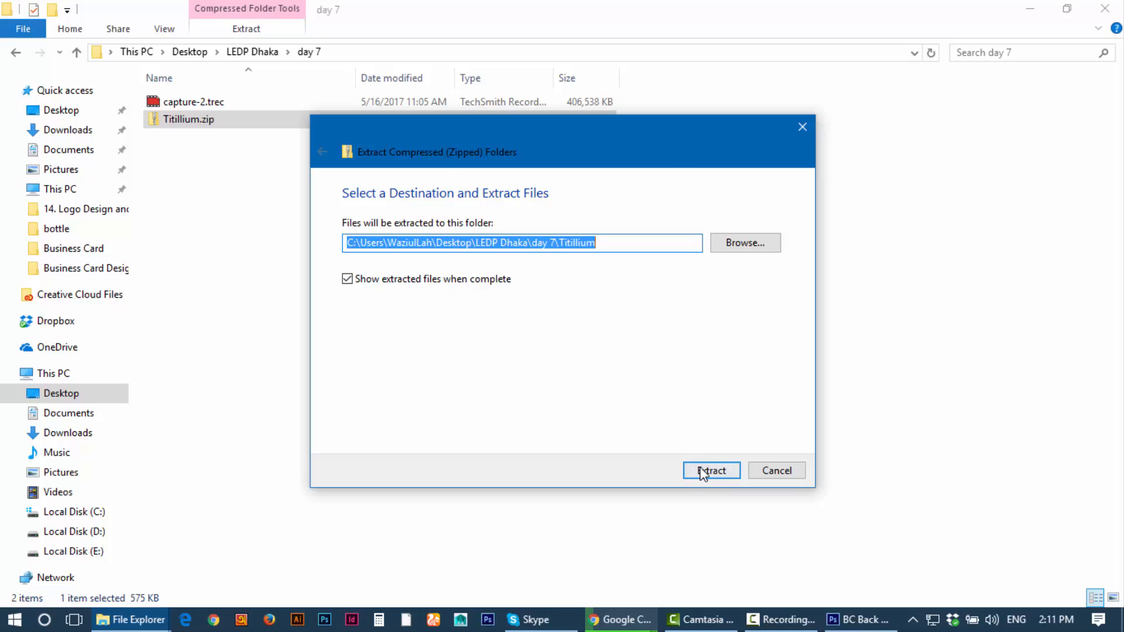
left_click(703, 472)
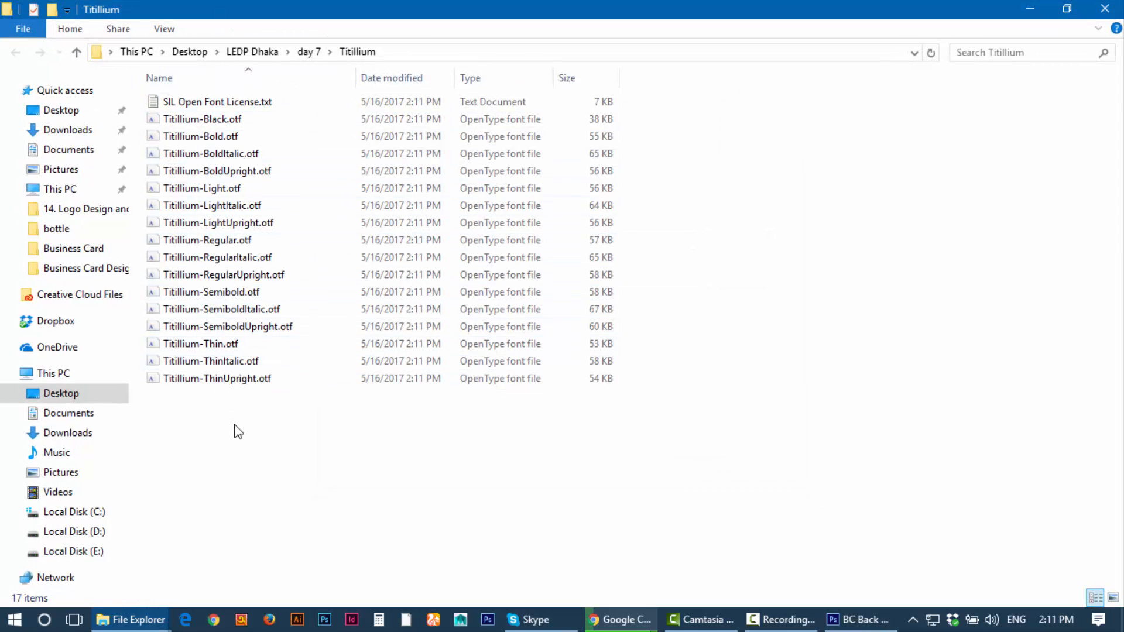
Step: Preview Titillium-Black.otf, then select all sixteen Titillium font files
left_click_drag(249, 436, 240, 353)
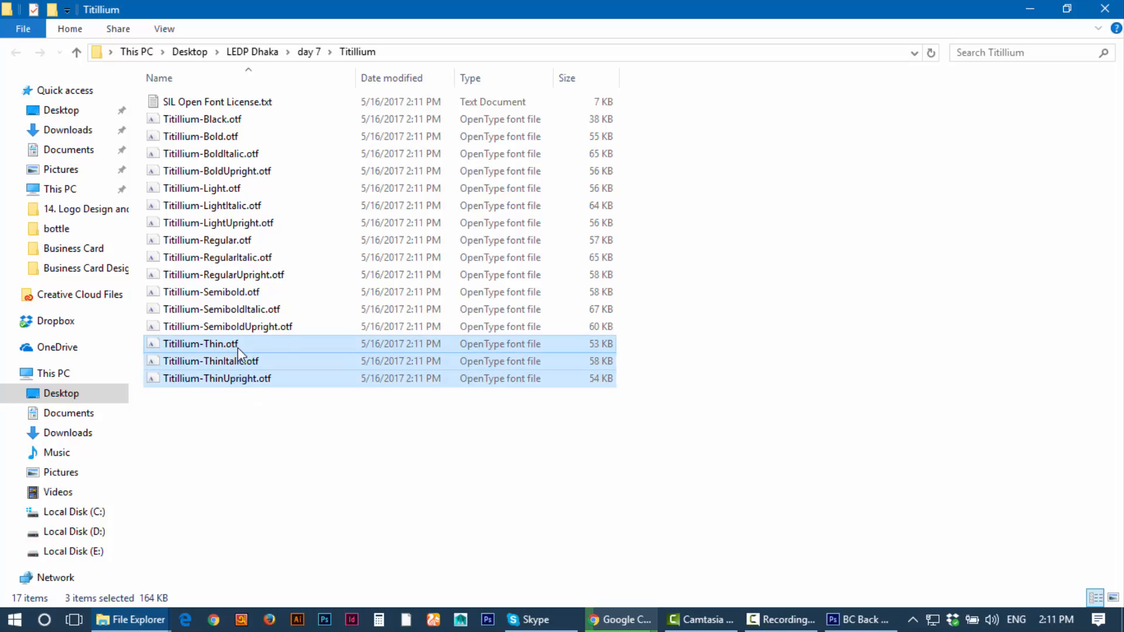
left_click(231, 380)
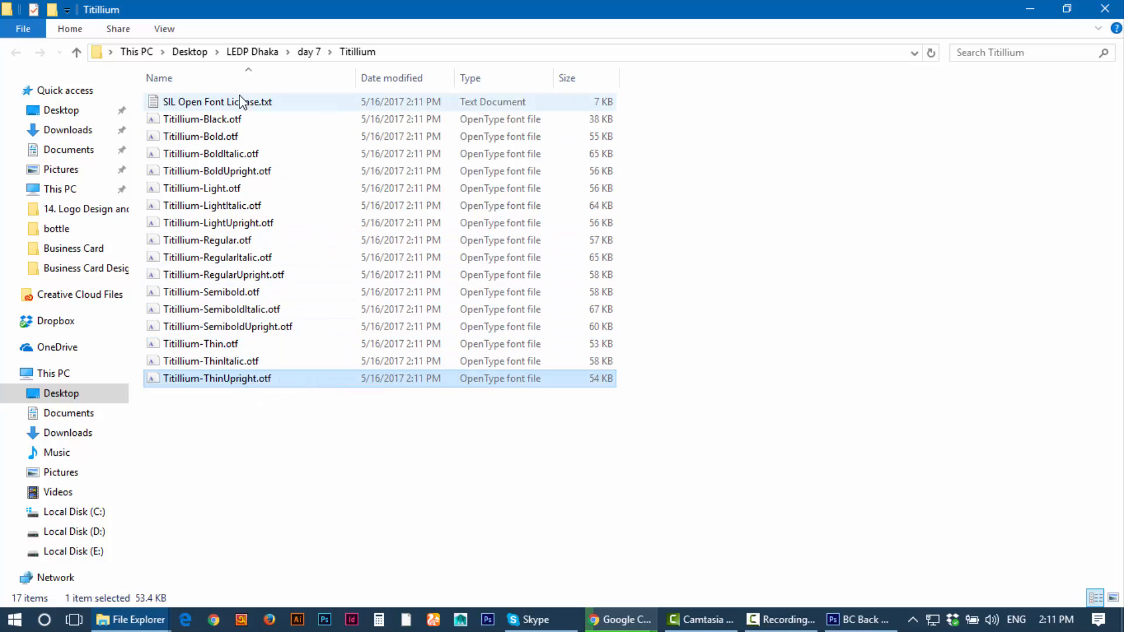
double_click(232, 122)
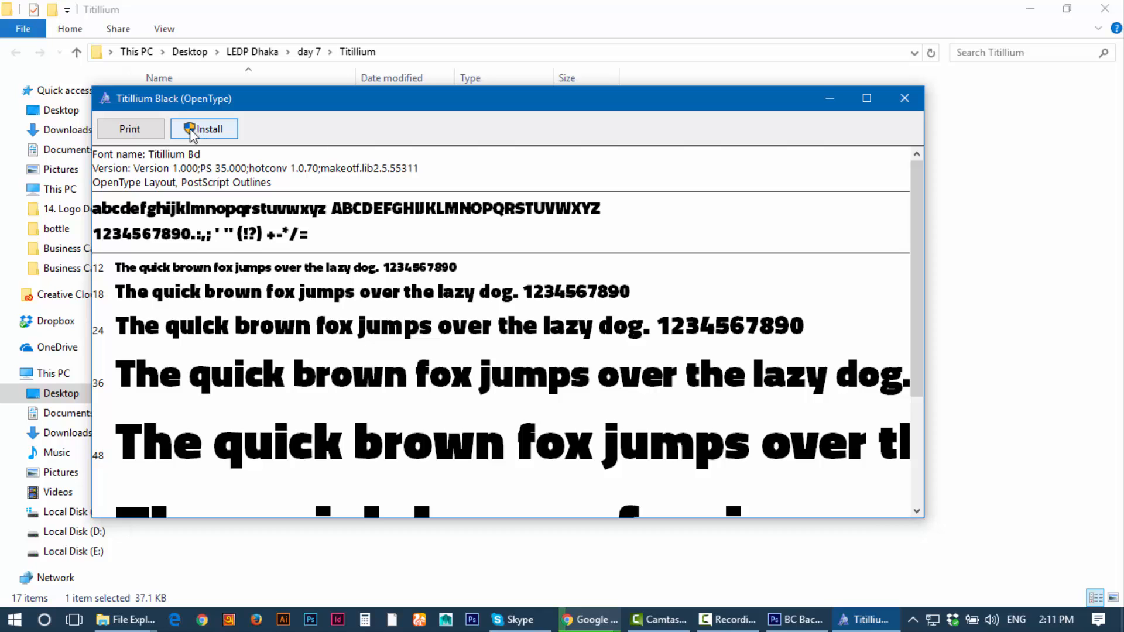
left_click(906, 98)
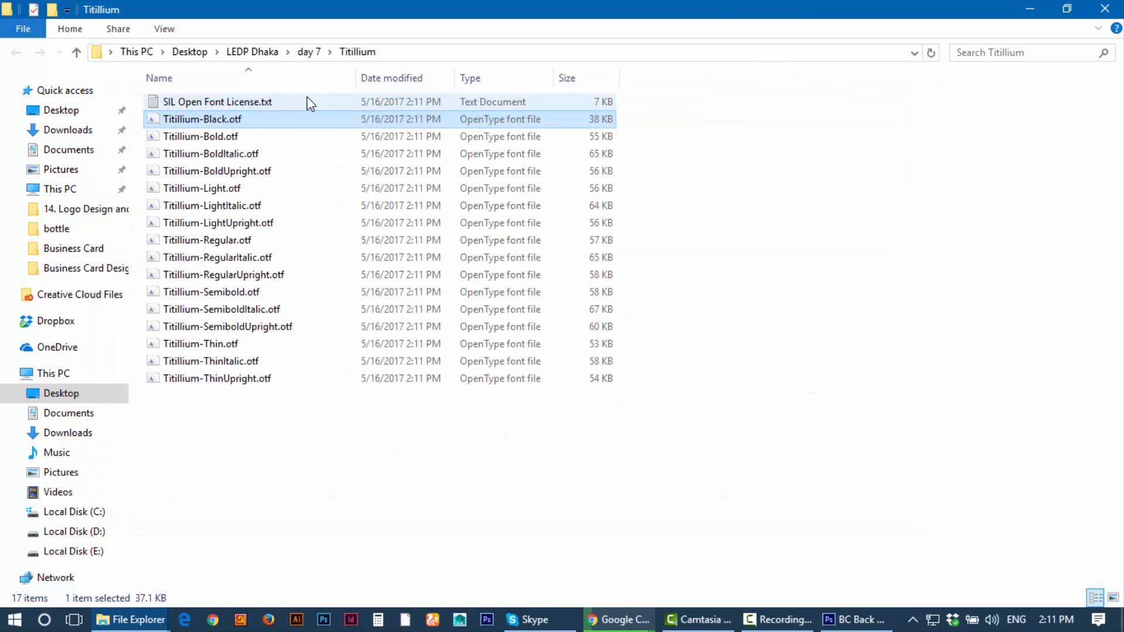
left_click(222, 418)
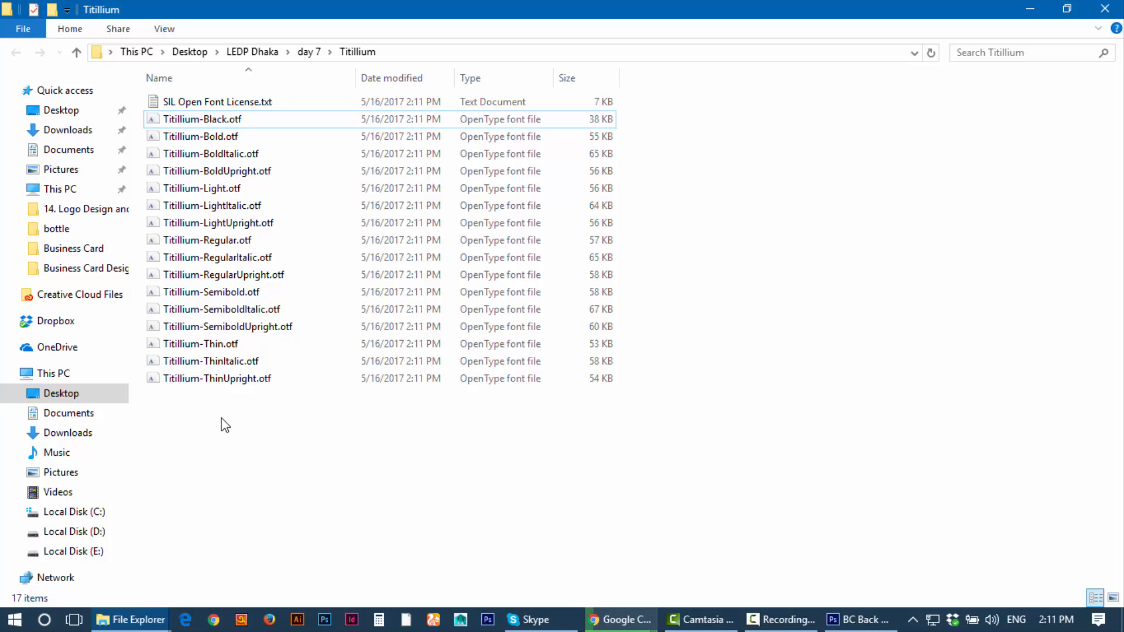
left_click_drag(214, 417, 185, 123)
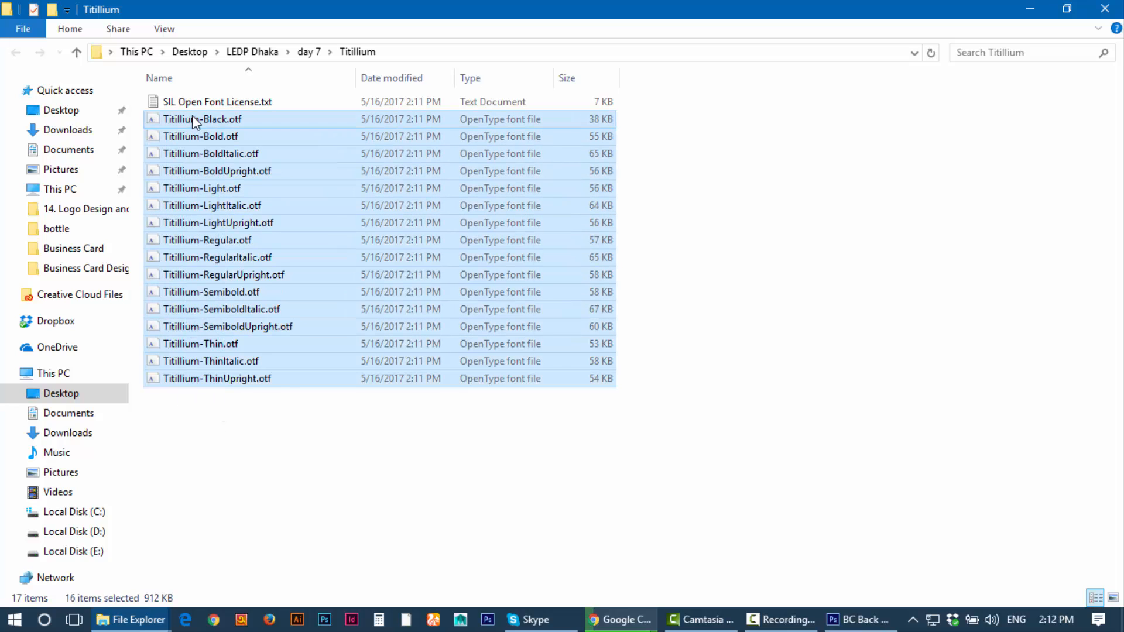
left_click(191, 123)
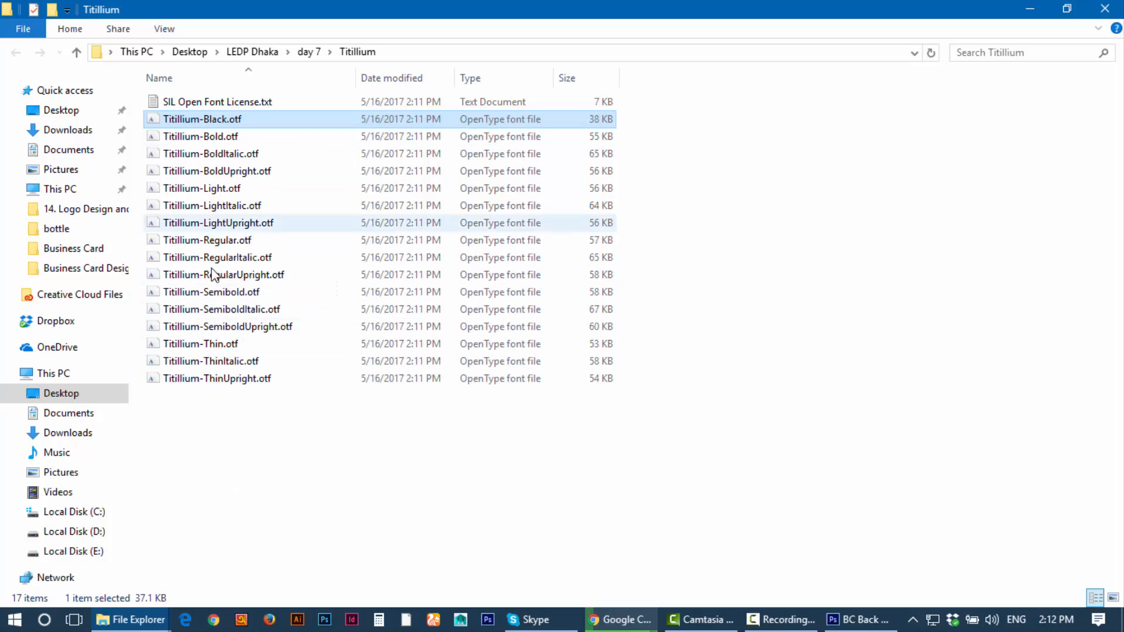
left_click_drag(219, 419, 188, 122)
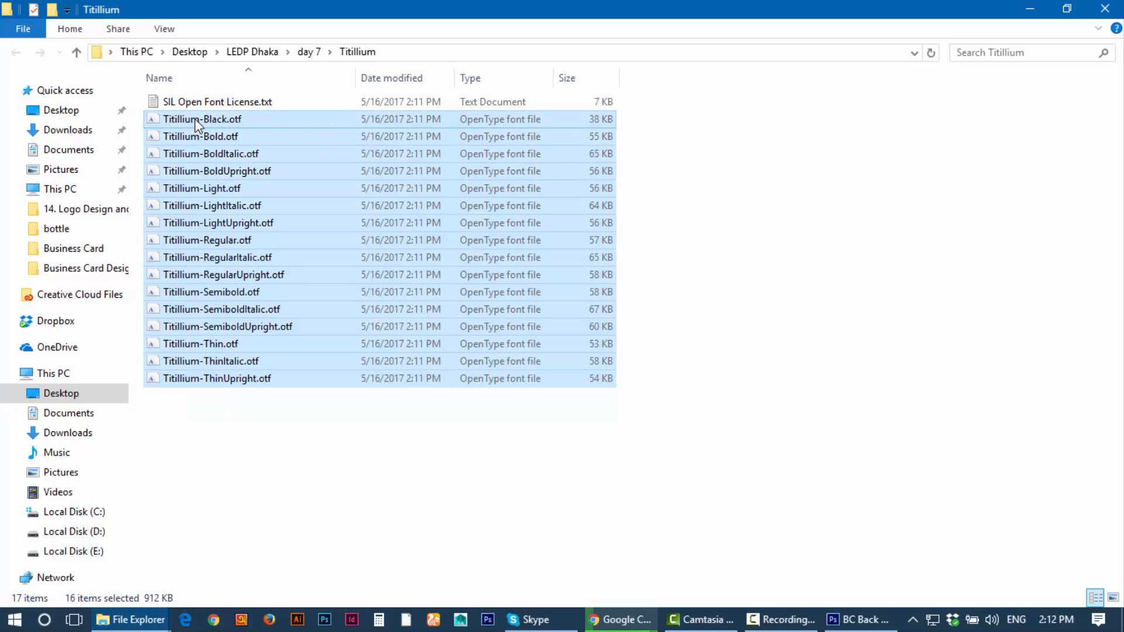
left_click(217, 495)
left_click_drag(226, 476, 183, 116)
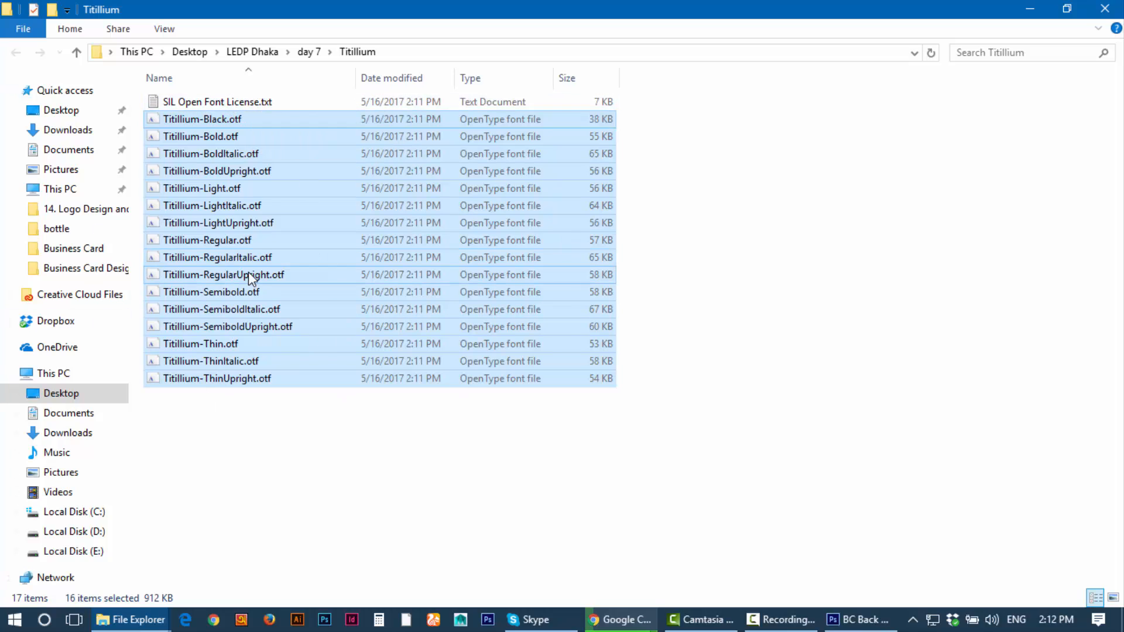
Step: Install the selected fonts, replacing installed versions for all items, and return to Photoshop
right_click(226, 118)
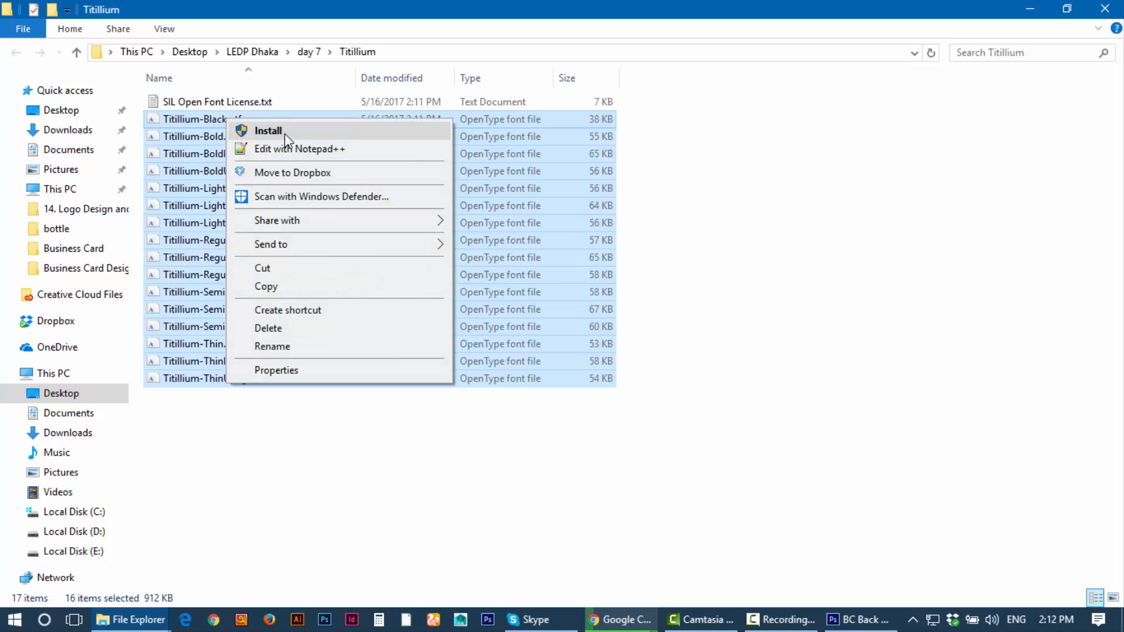
left_click(284, 131)
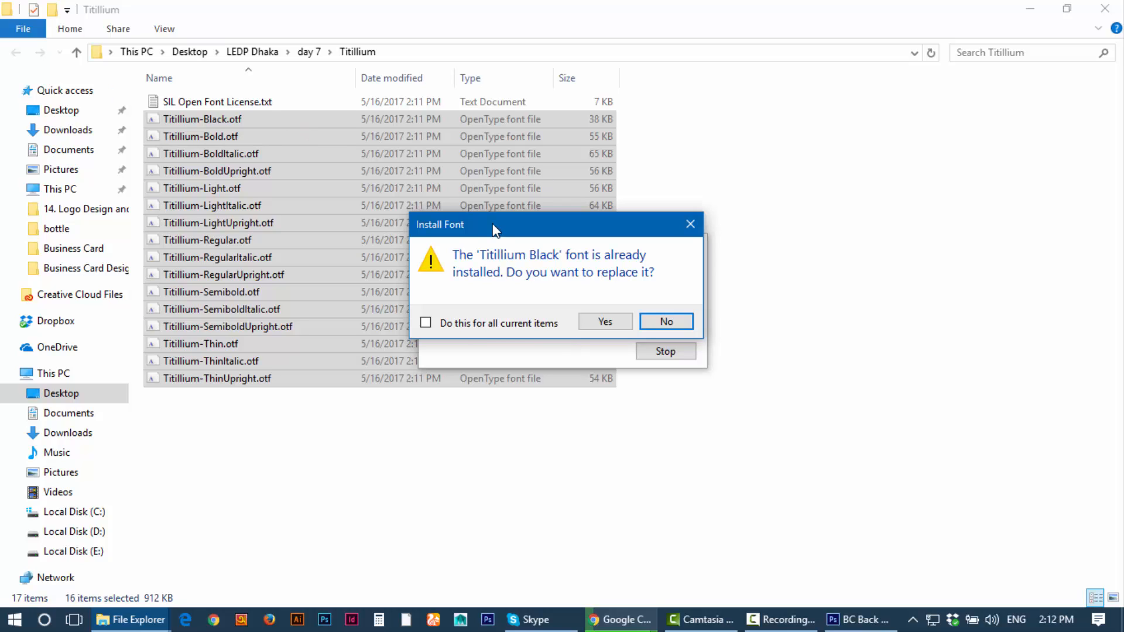
left_click(463, 325)
key("Return")
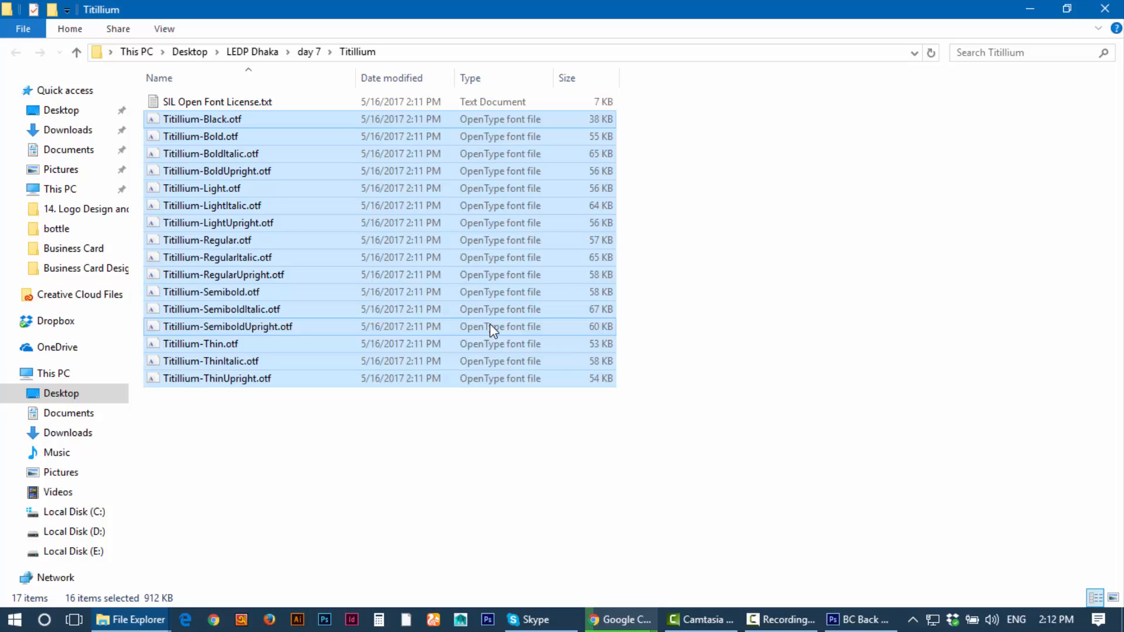
left_click(853, 620)
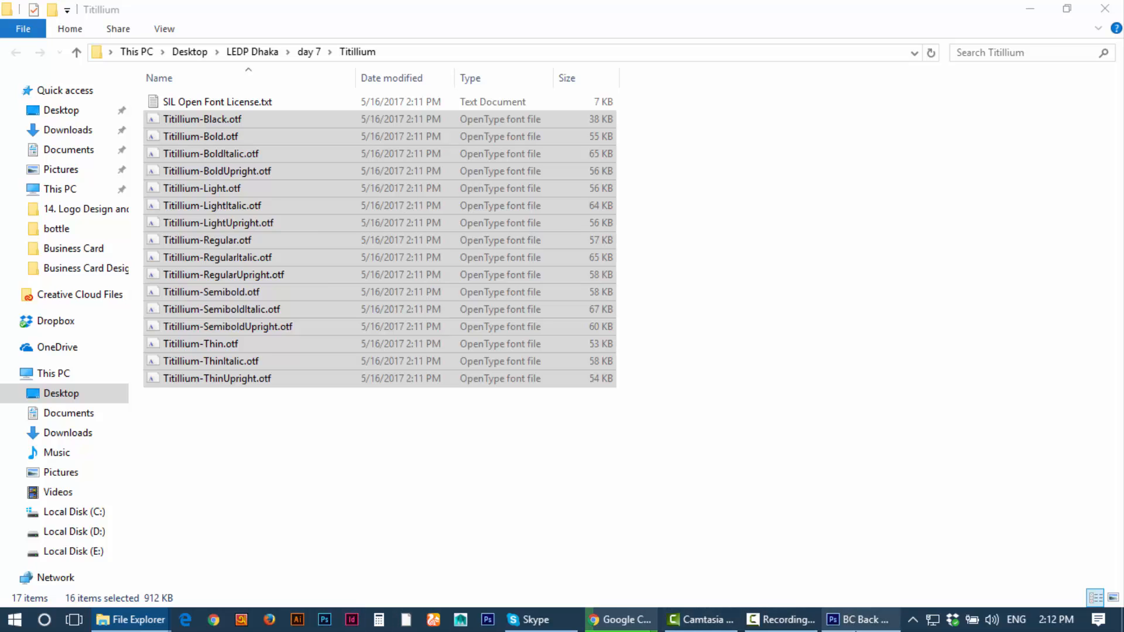
left_click(855, 621)
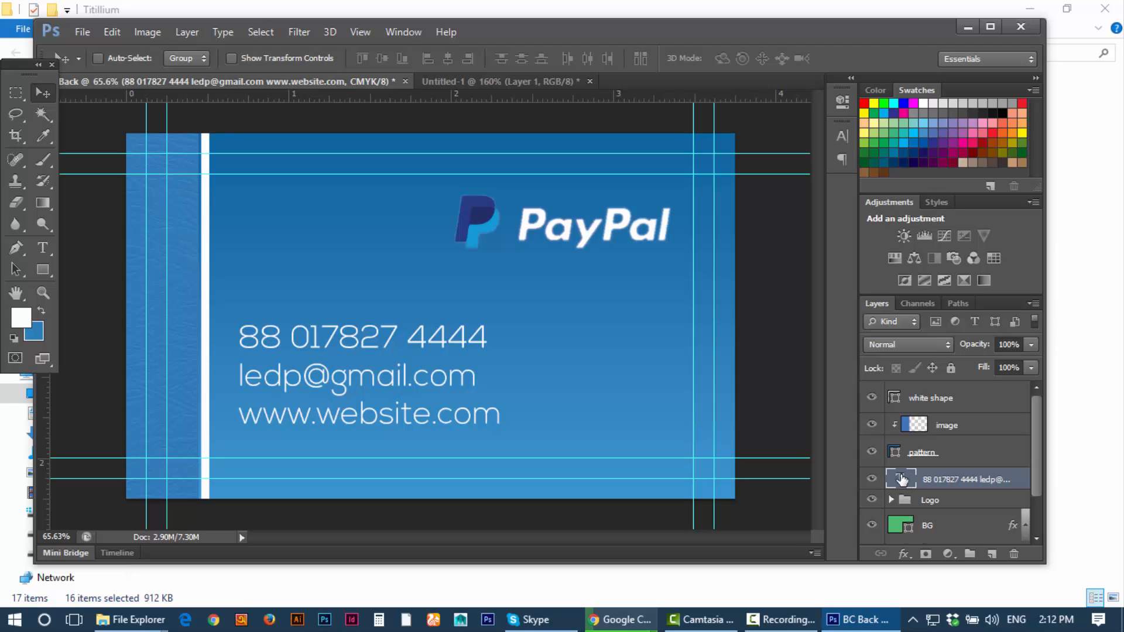
Step: Change the contact text font to Titillium and shift the block slightly right
double_click(901, 482)
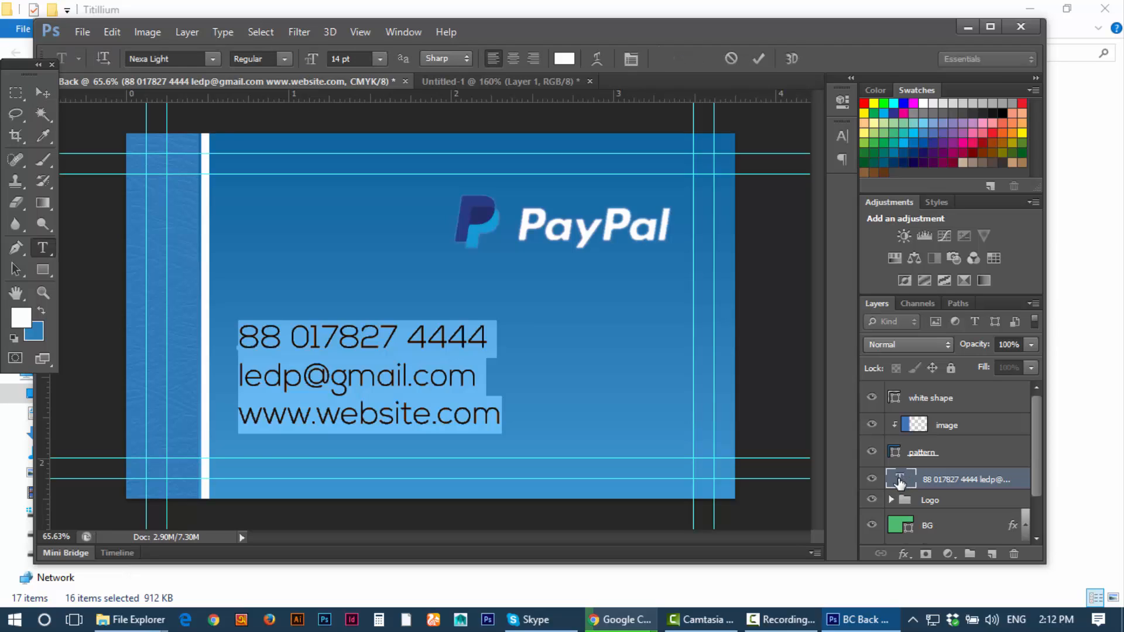
key("ctrl+h")
double_click(900, 481)
left_click(183, 56)
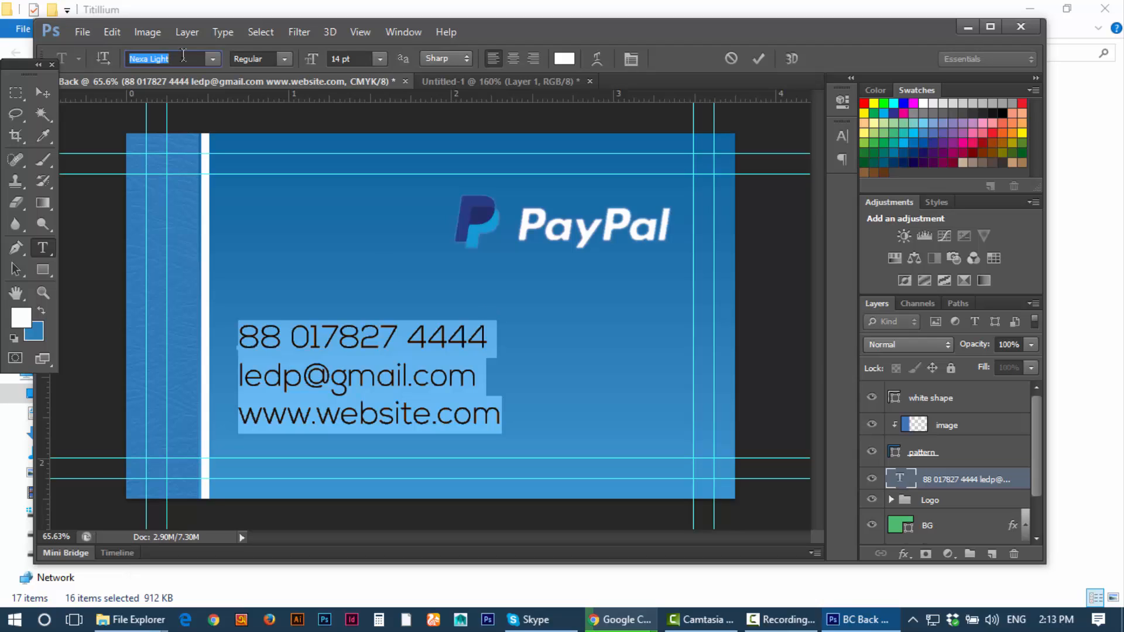
type("Titillium")
key("Return")
left_click_drag(471, 417, 237, 338)
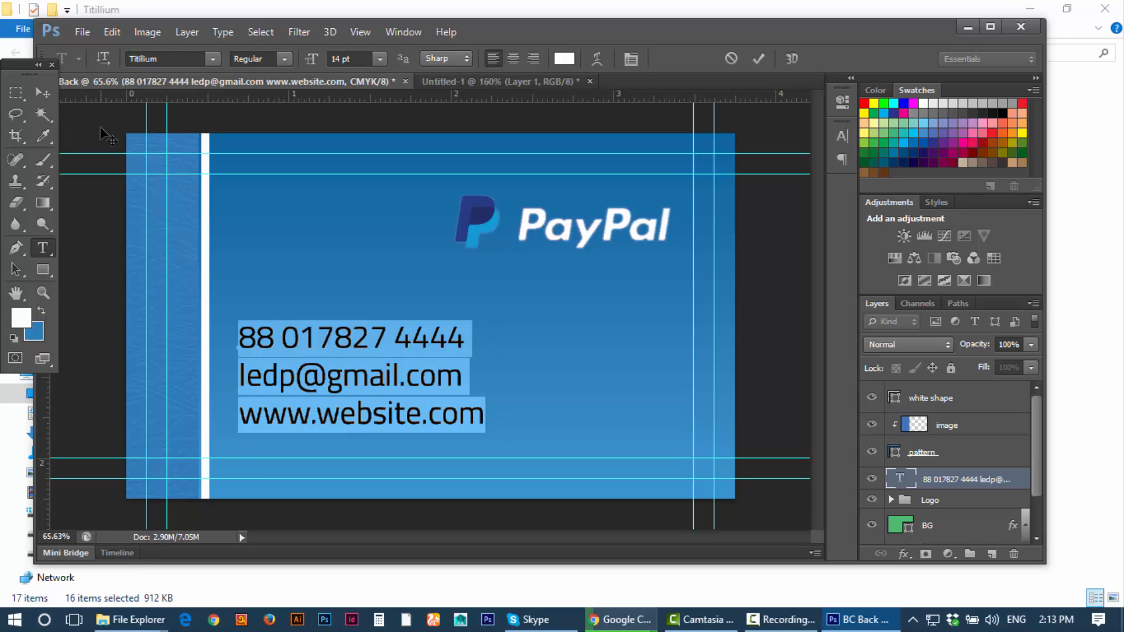
left_click(34, 95)
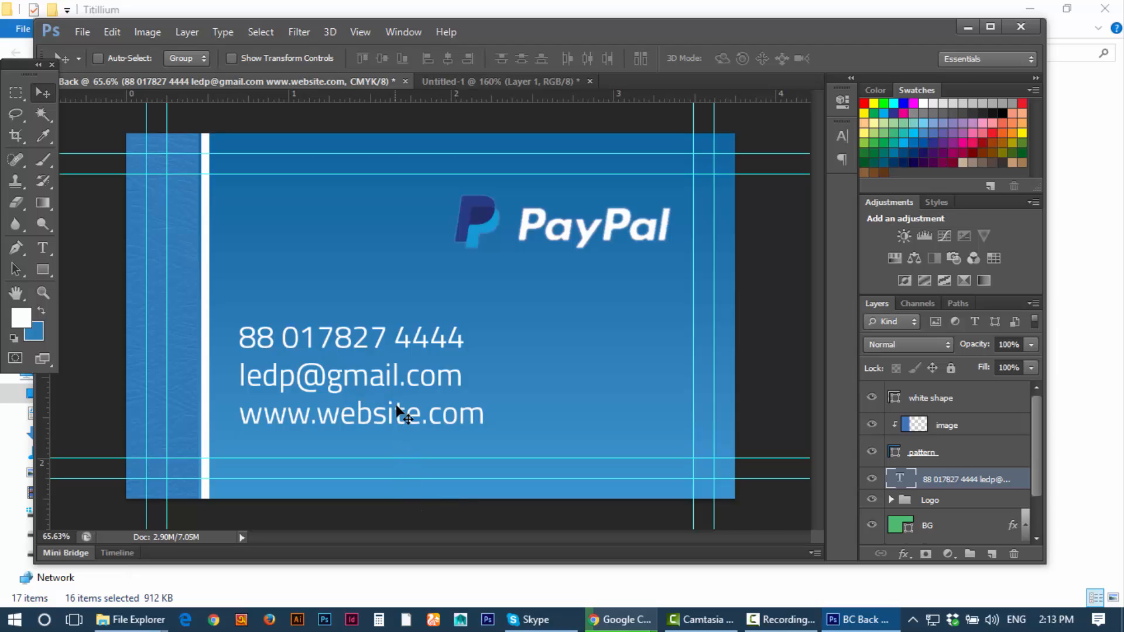
left_click_drag(389, 377, 398, 379)
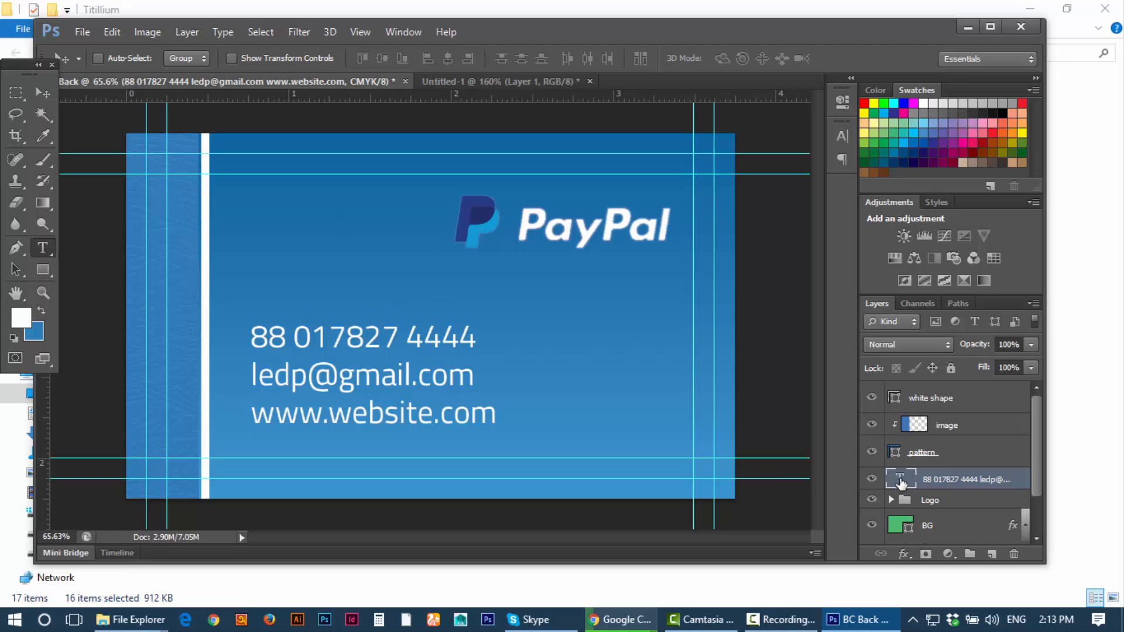
Step: Compare the Titillium Light and Thin weights on the contact text
double_click(902, 488)
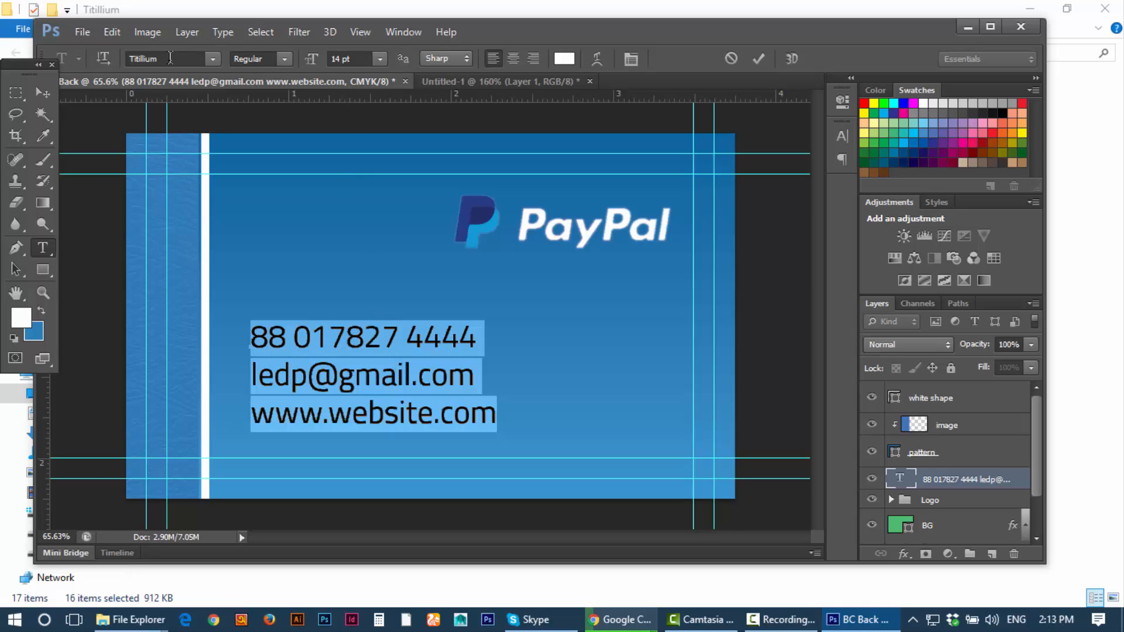
left_click(283, 59)
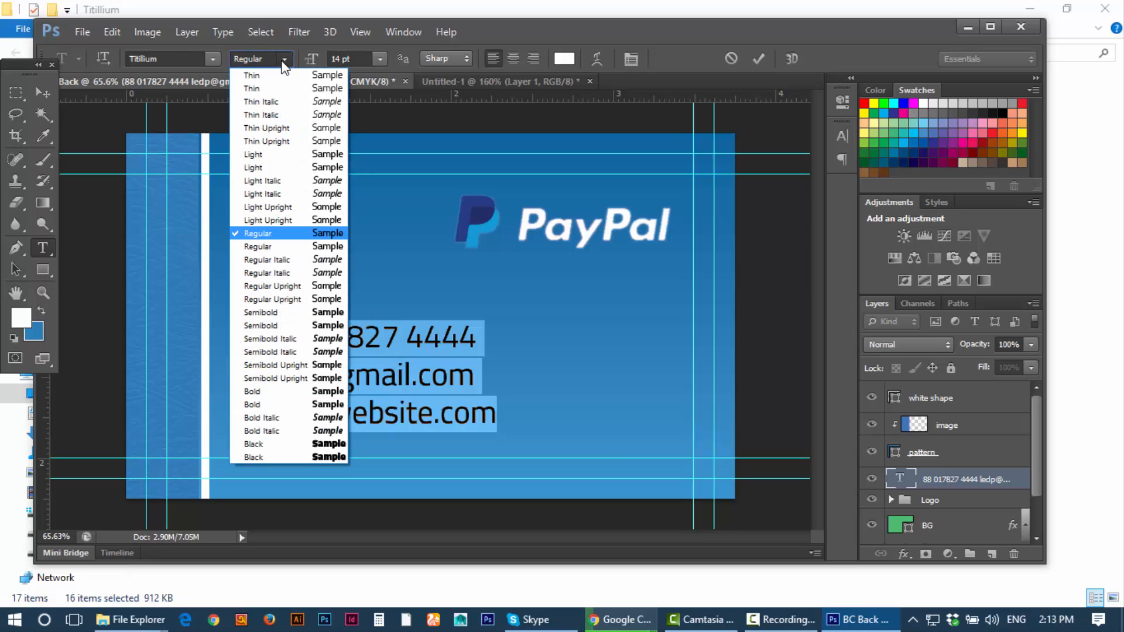
key("Escape")
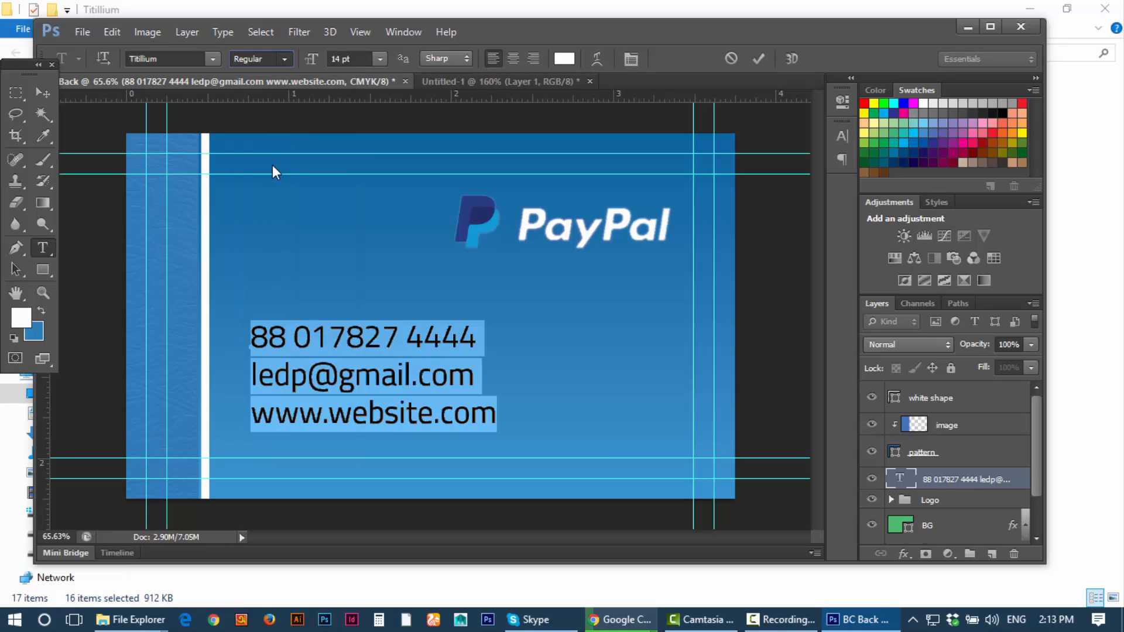
key("Up")
left_click(382, 337)
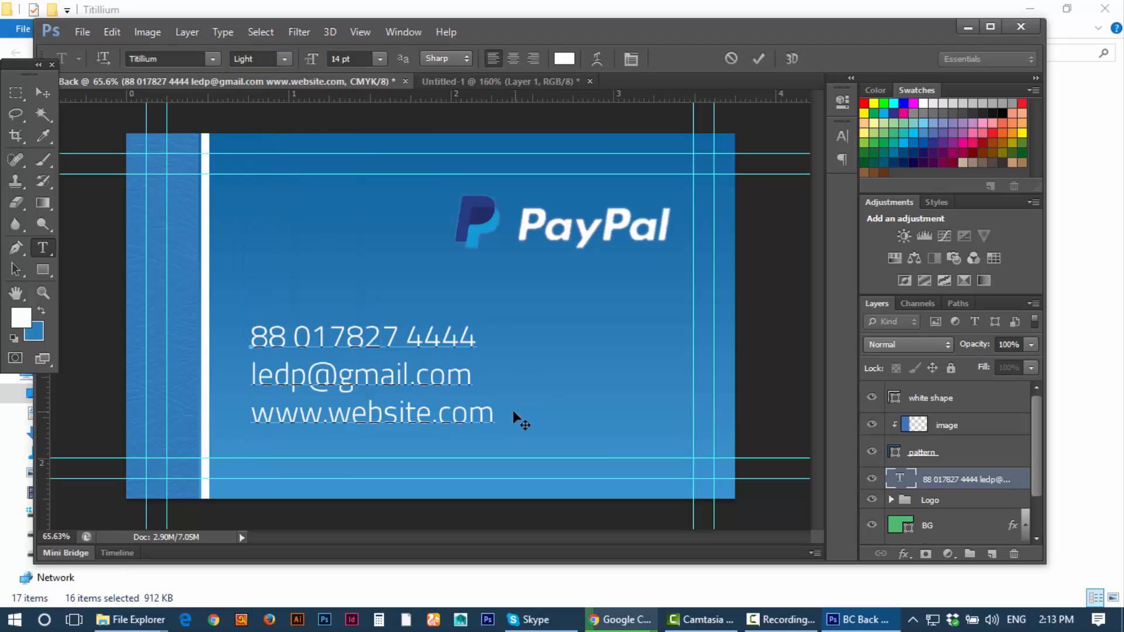
left_click_drag(496, 414, 268, 273)
left_click(289, 58)
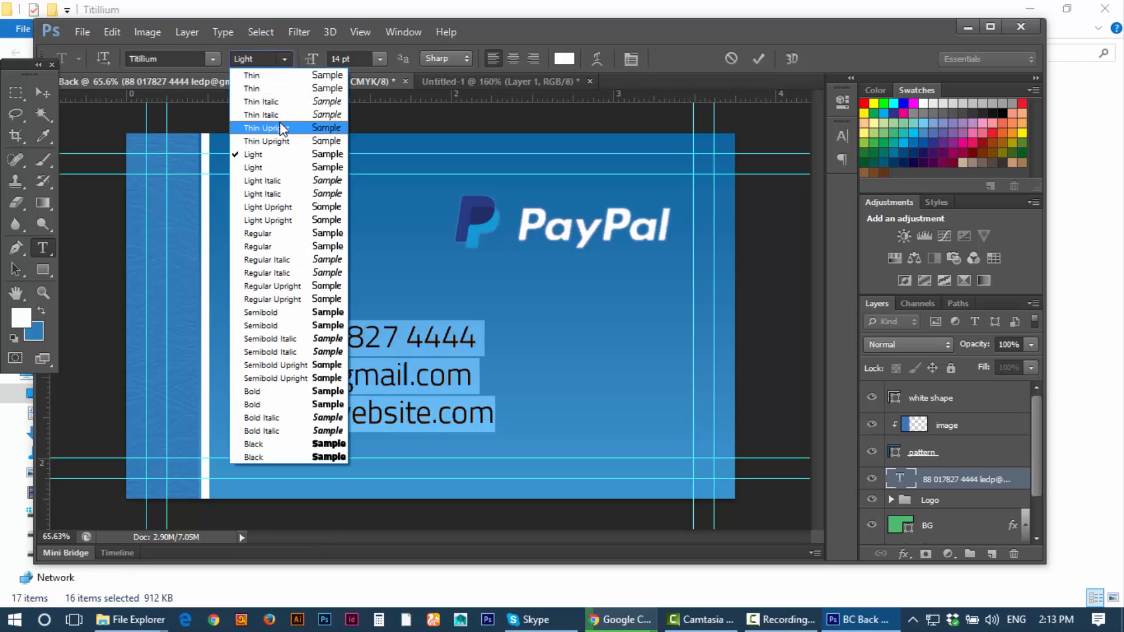
left_click(268, 88)
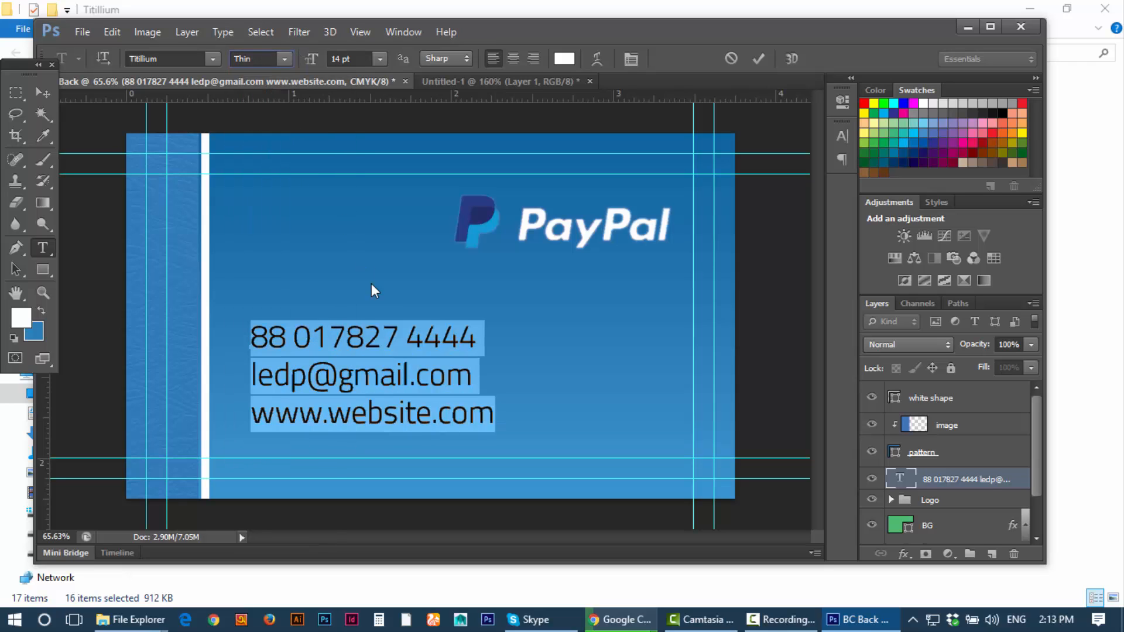
left_click(394, 338)
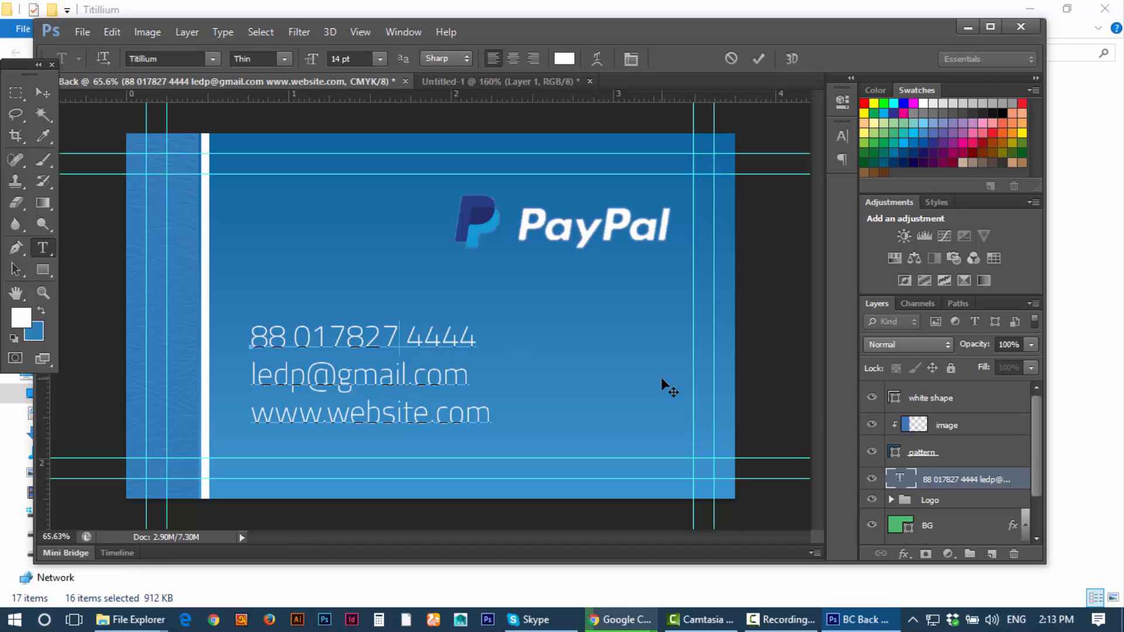
Step: Apply Titillium Light to all contact text and commit the edit
key("ctrl+a")
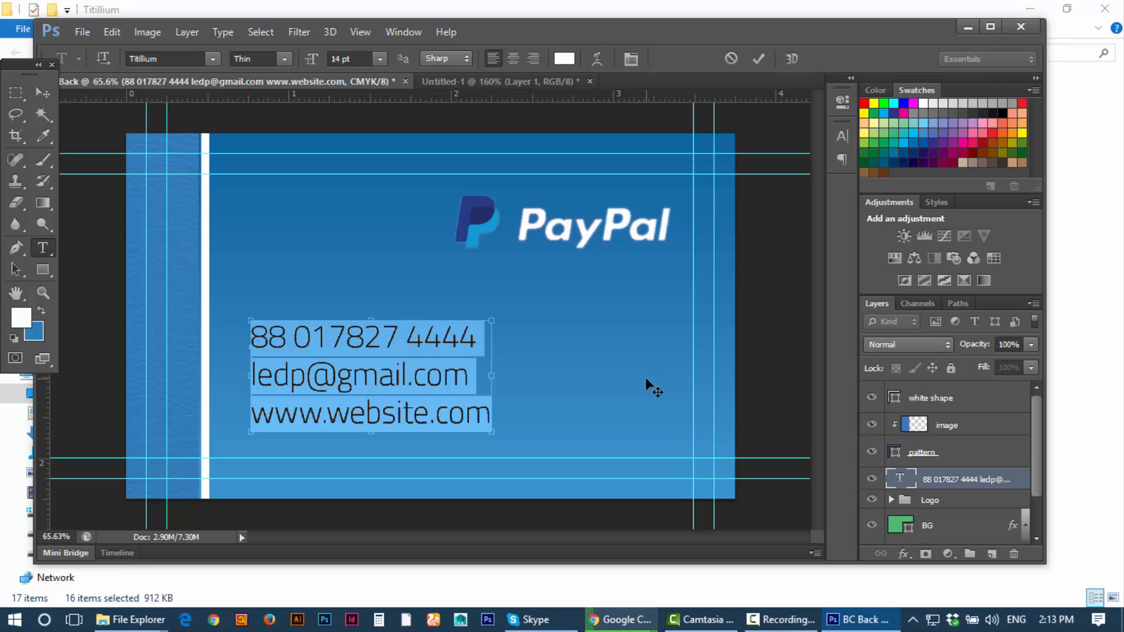
left_click(282, 59)
left_click(266, 154)
left_click(415, 354)
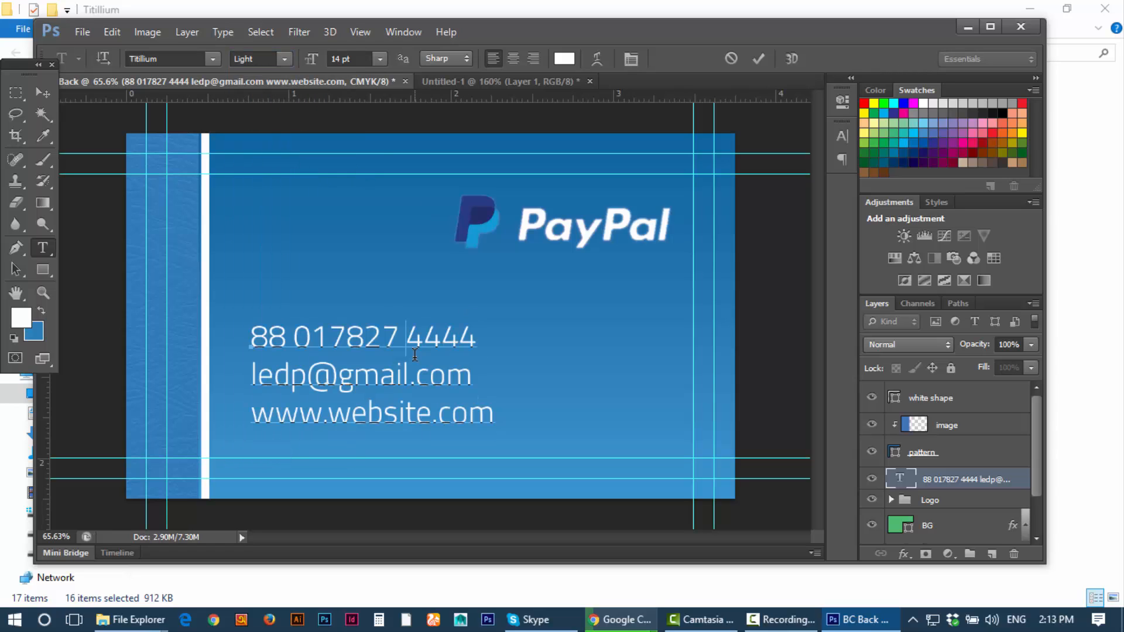
left_click(759, 59)
Step: Nudge the contact text a little further right with the Move tool
left_click(43, 93)
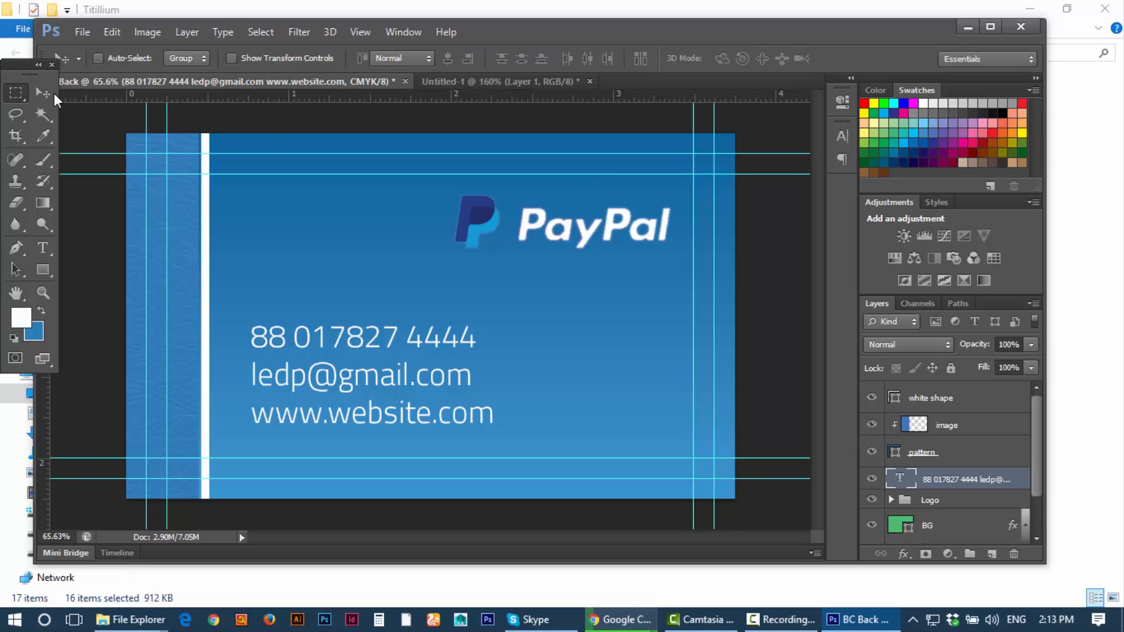
mouse_move(342, 342)
left_mouse_down()
mouse_move(370, 343)
mouse_move(320, 339)
mouse_move(347, 340)
left_mouse_up()
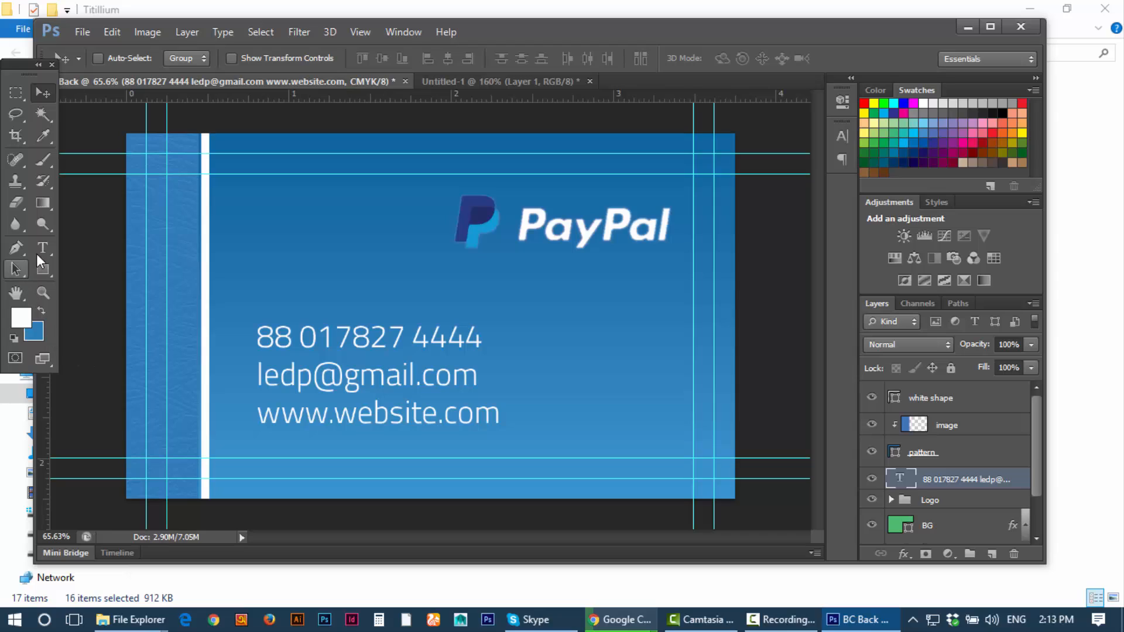
left_click(43, 269)
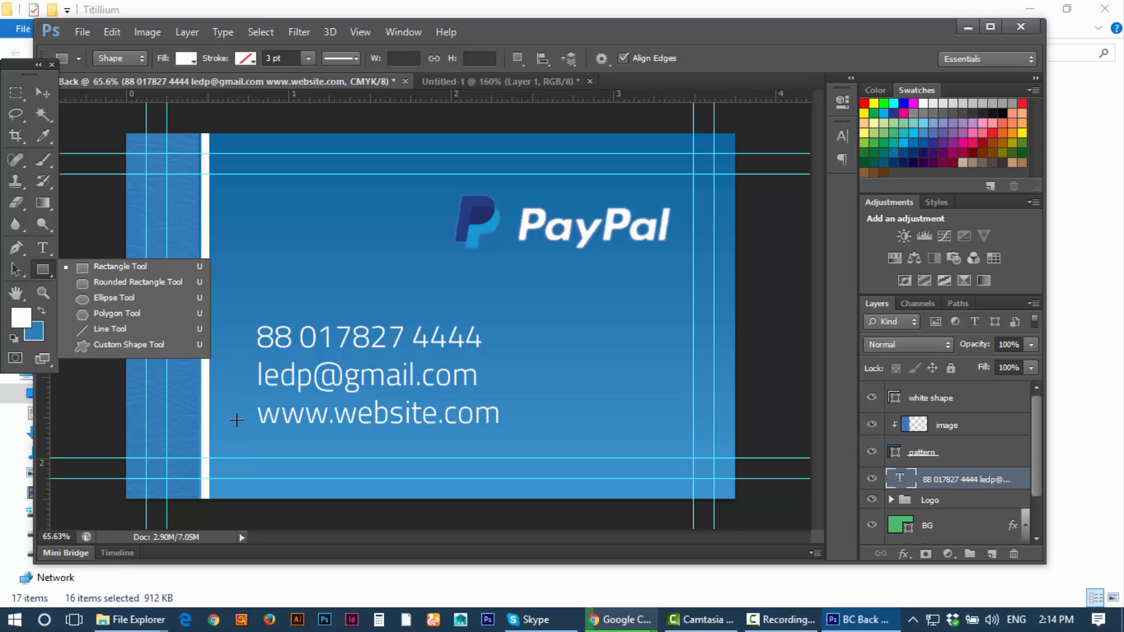
left_click(37, 272)
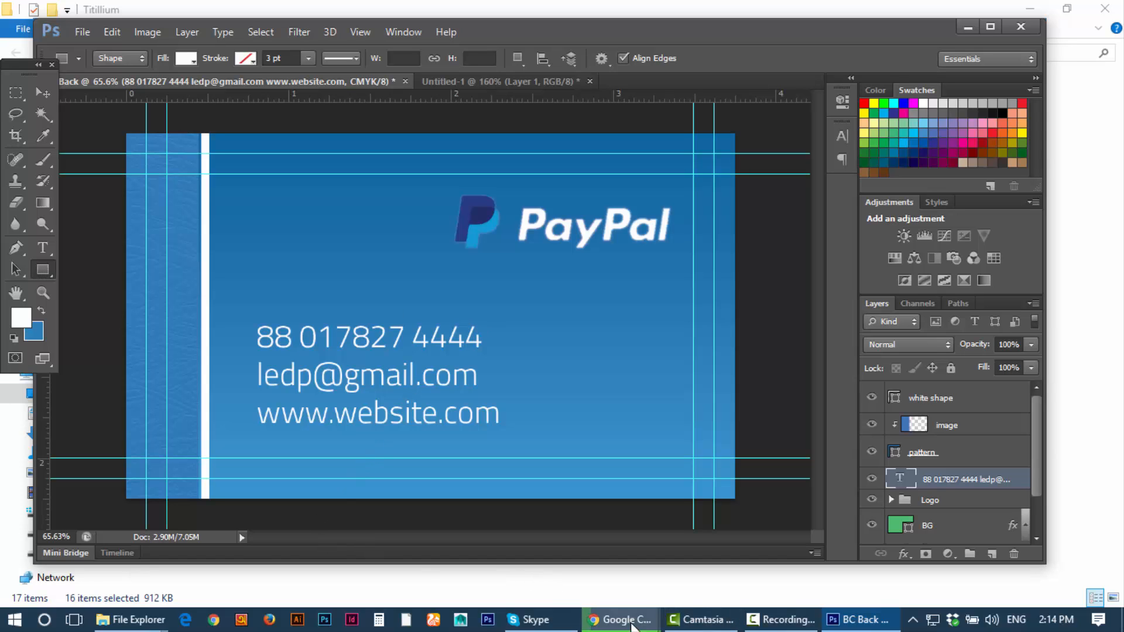
Step: Search Google for Font Awesome in a fresh tab and open its website
mouse_move(632, 624)
left_click(539, 544)
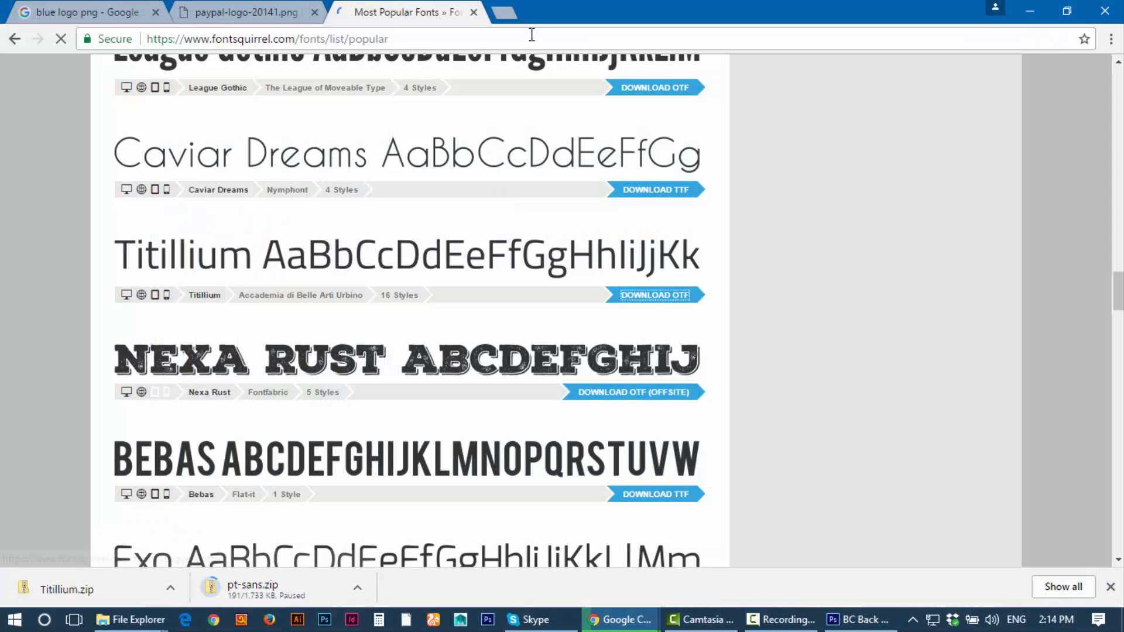
left_click(513, 11)
left_click(429, 5)
key("ctrl+w")
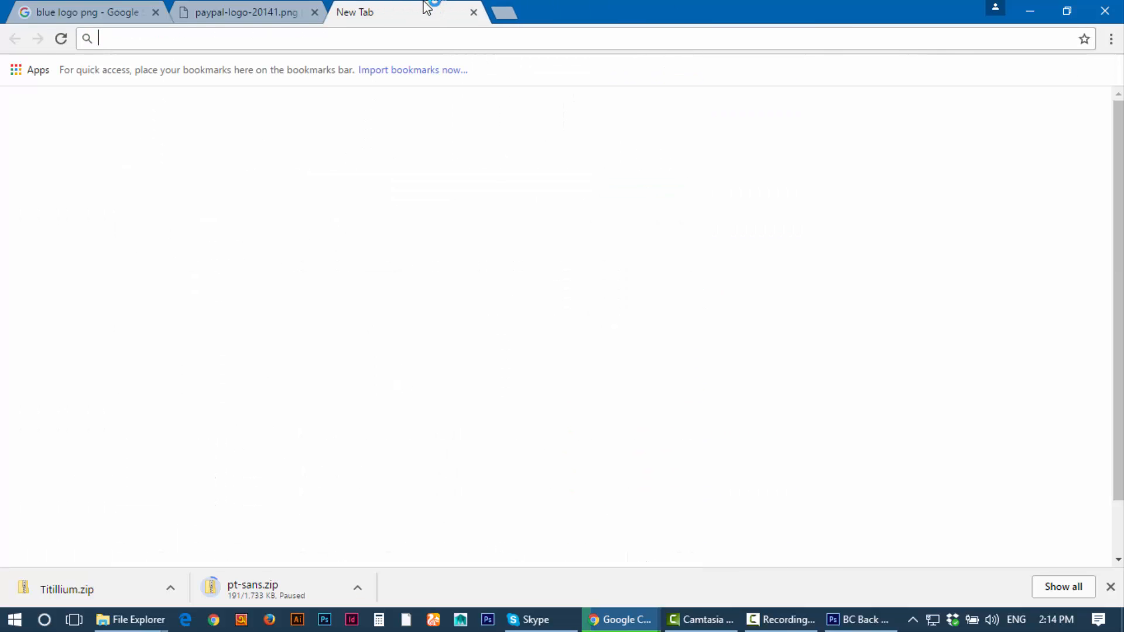
left_click(439, 338)
type("f")
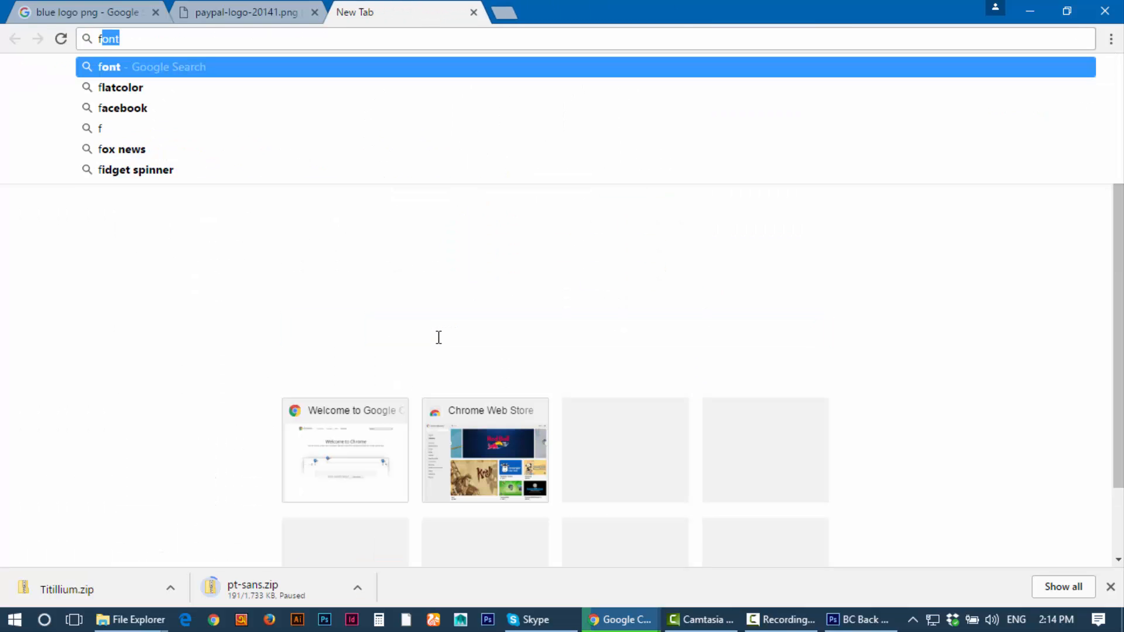
type("ont a")
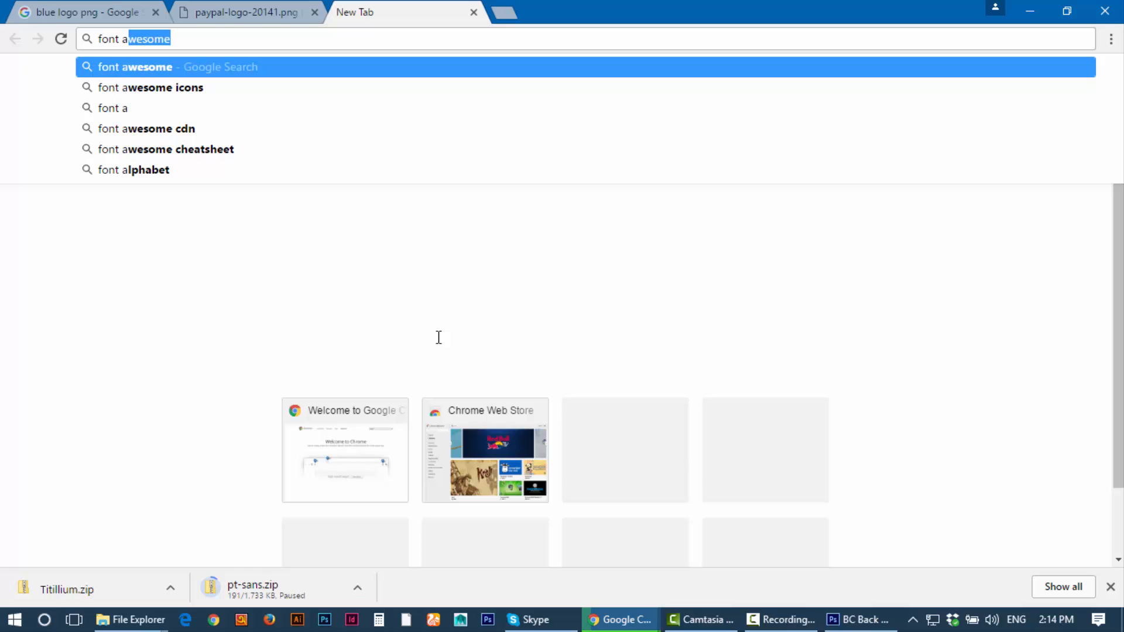
key("Return")
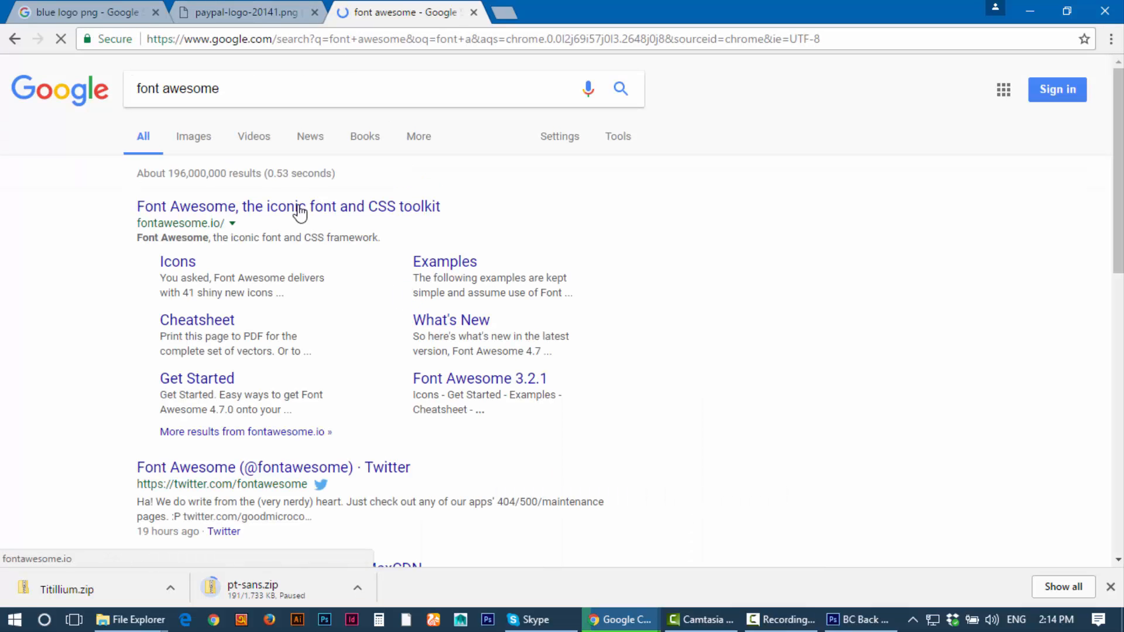
left_click(239, 212)
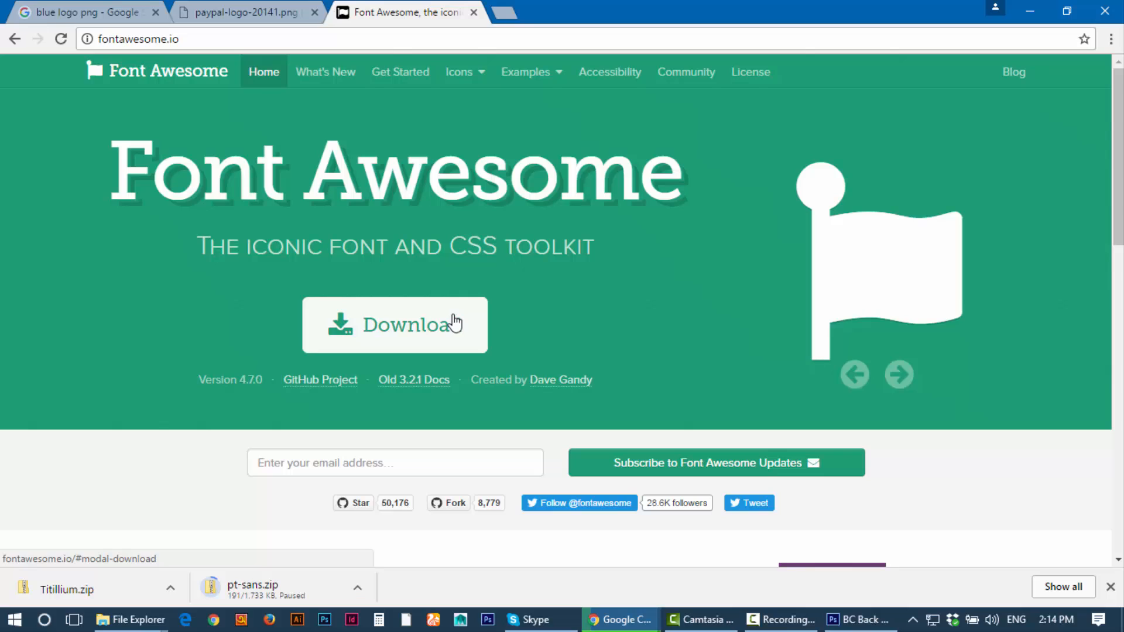
Step: Start the Font Awesome download, close that site's tab, and return to the PayPal logo tab
left_click(439, 335)
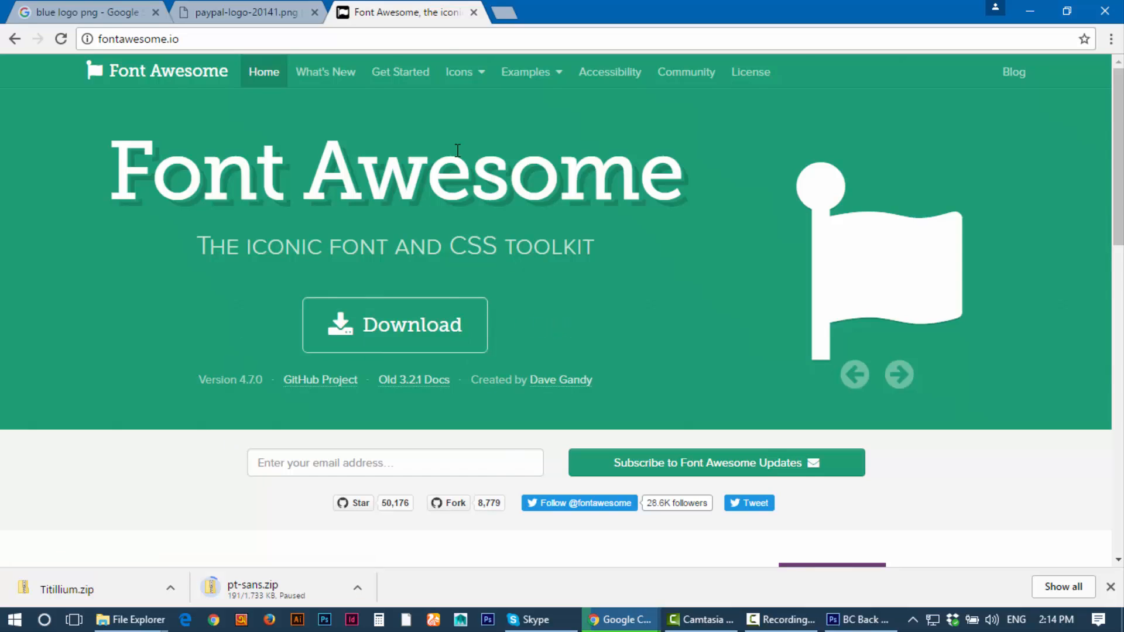
middle_click(413, 4)
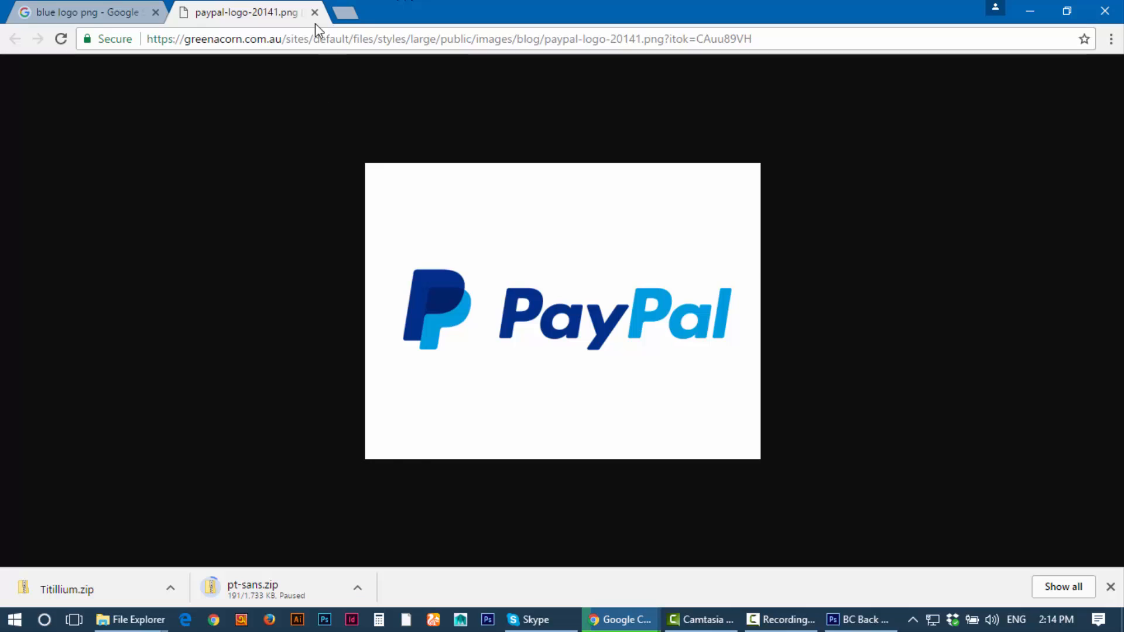
left_click(83, 13)
left_click(220, 12)
Step: In a new Chrome tab, search 'font awesome cheatsheet' and open the Font Awesome Cheatsheet page
left_click(349, 11)
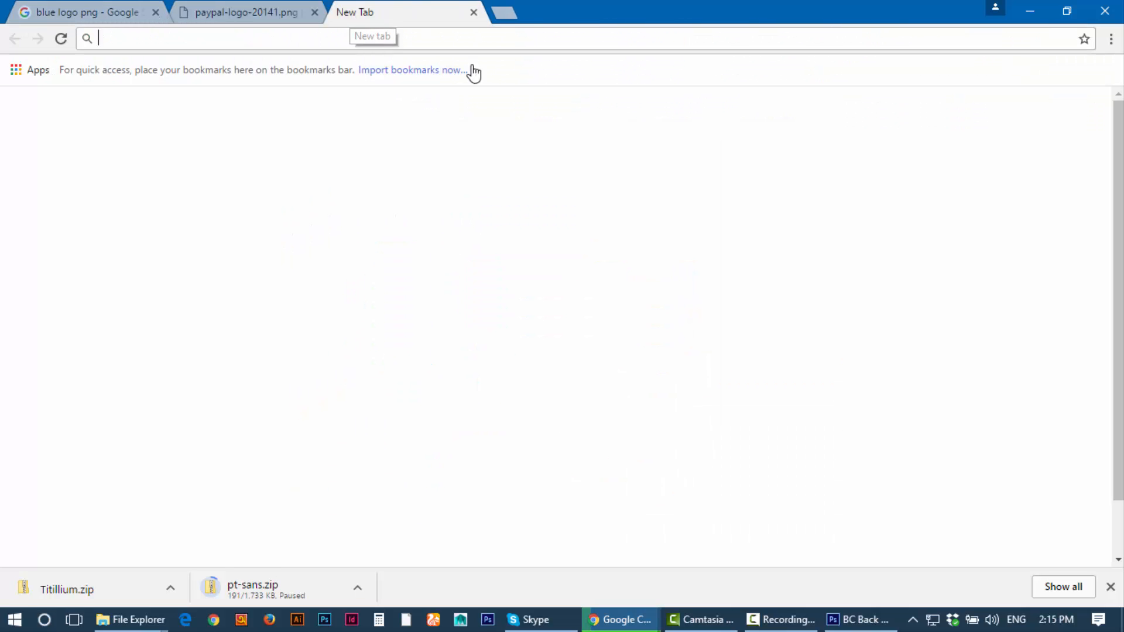
left_click(432, 329)
type("f")
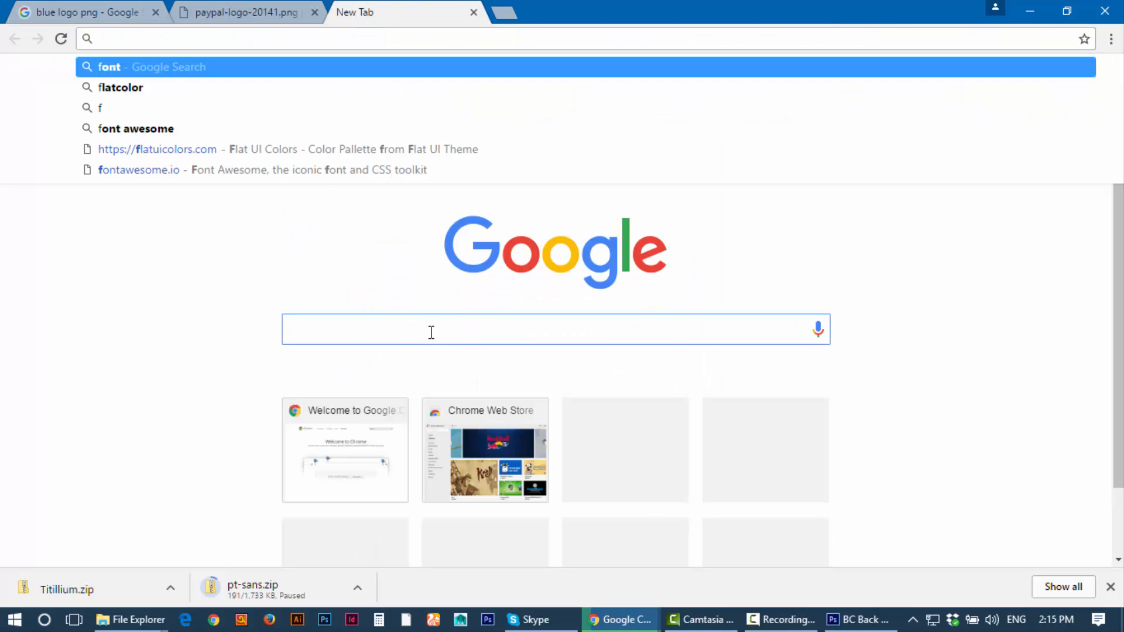
type("ont awesome c")
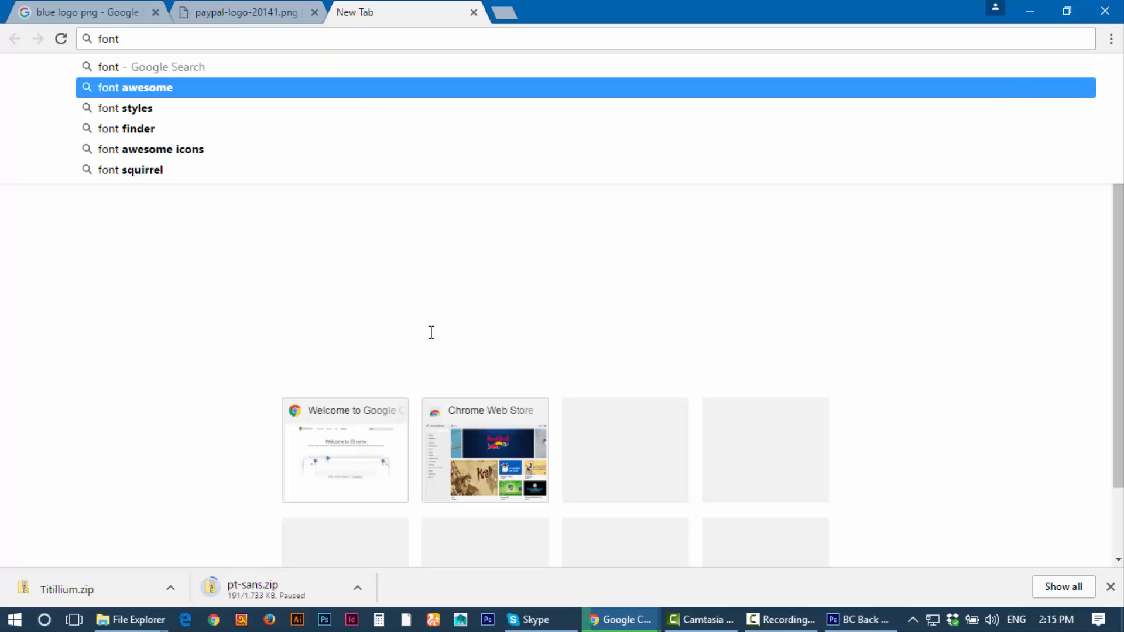
type("hea")
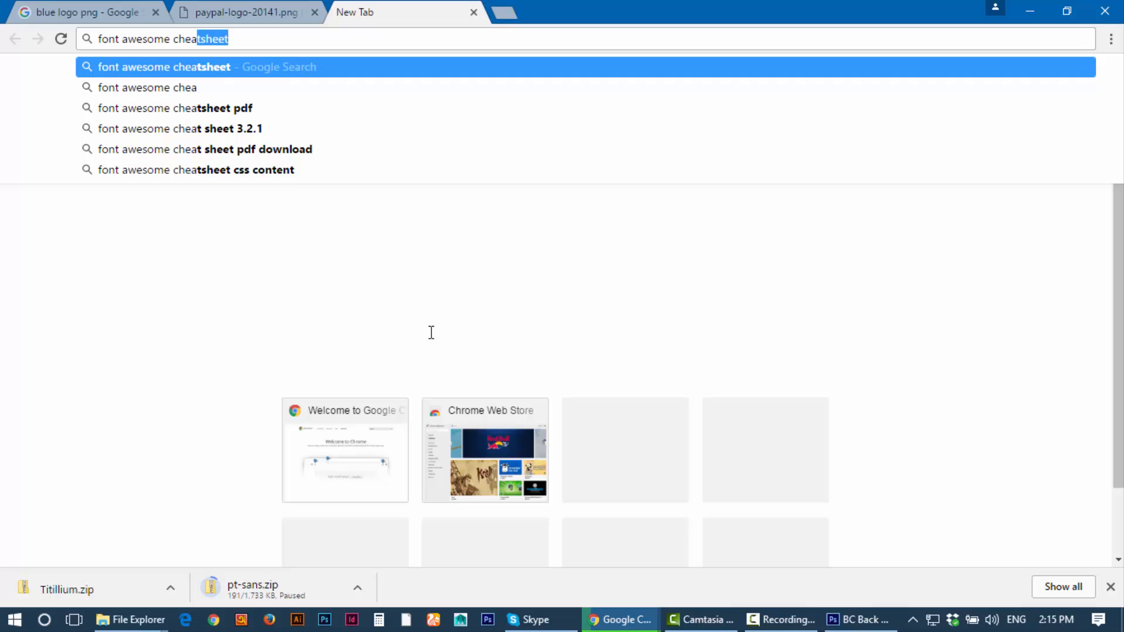
key("Right")
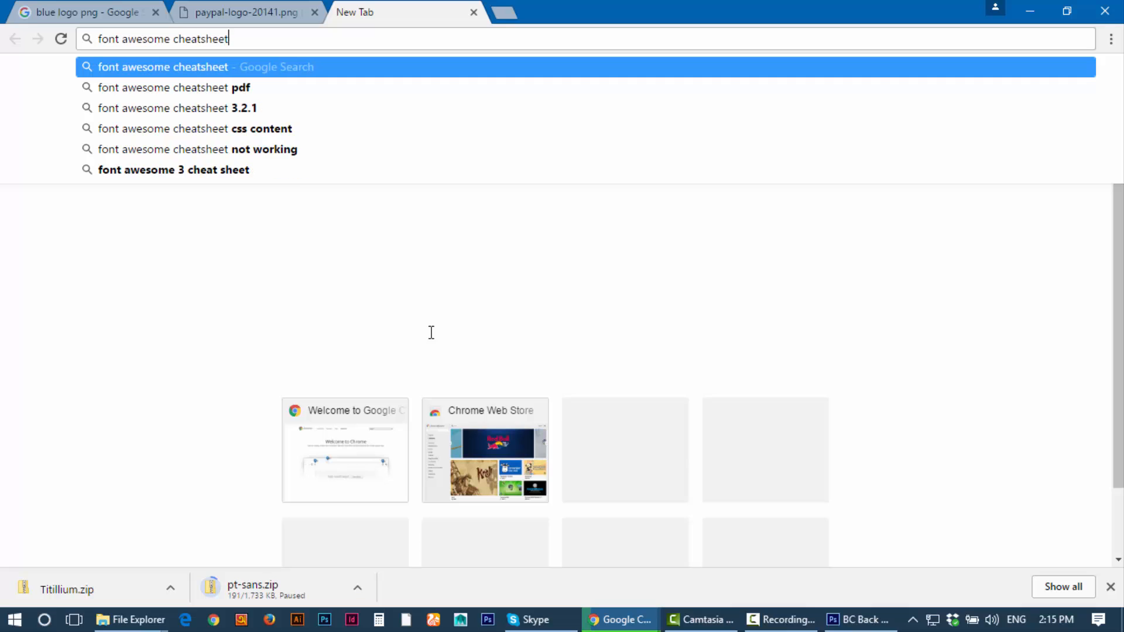
key("Return")
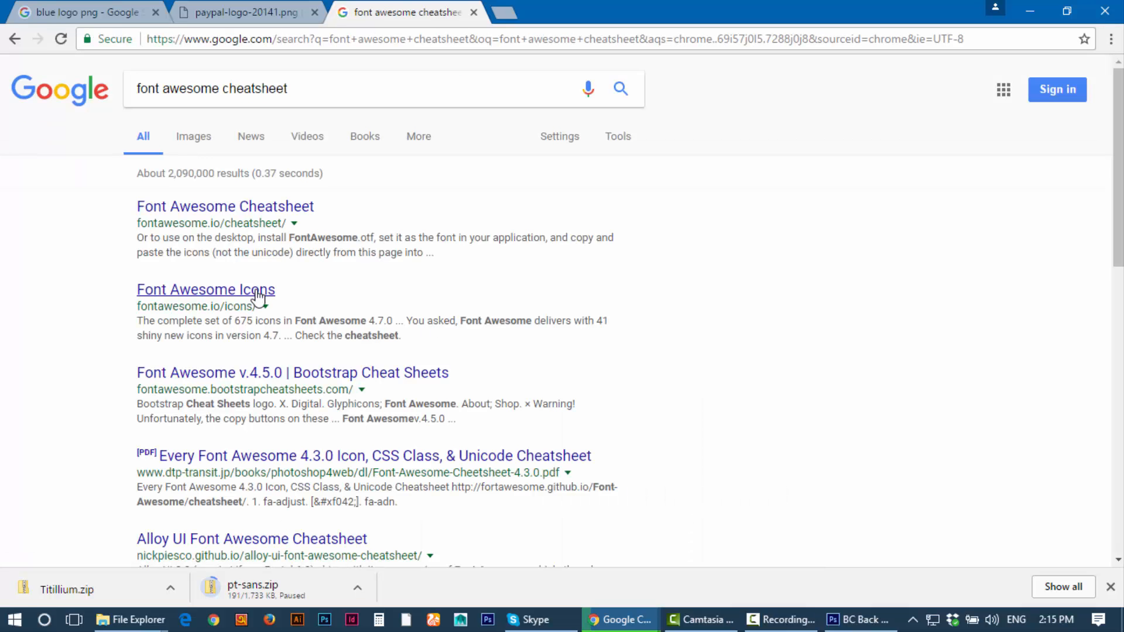
scroll(289, 356, "down", 7)
scroll(275, 305, "up", 7)
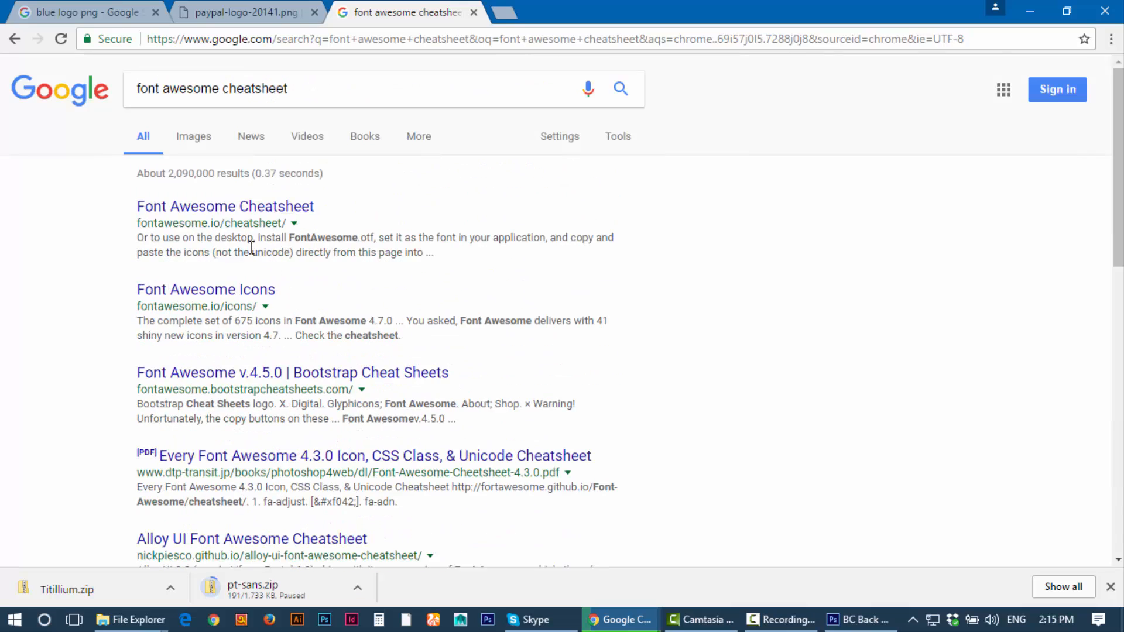
left_click(262, 211)
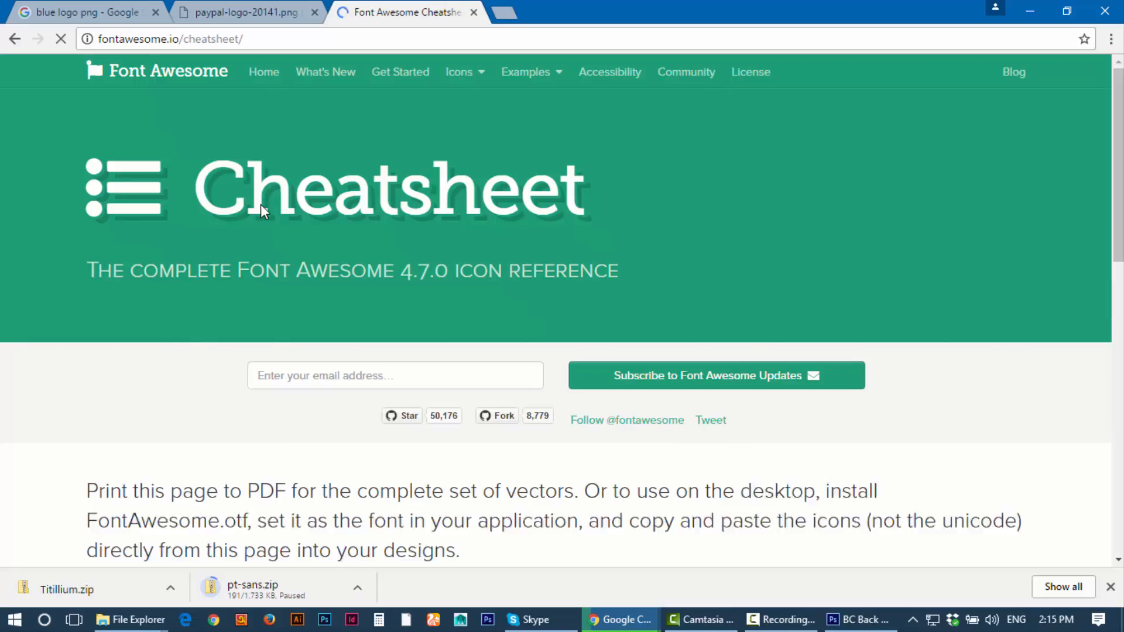
Step: Scroll the cheatsheet to find the envelope icons, closing an unwanted popup tab
scroll(402, 250, "down", 15)
scroll(402, 251, "down", 20)
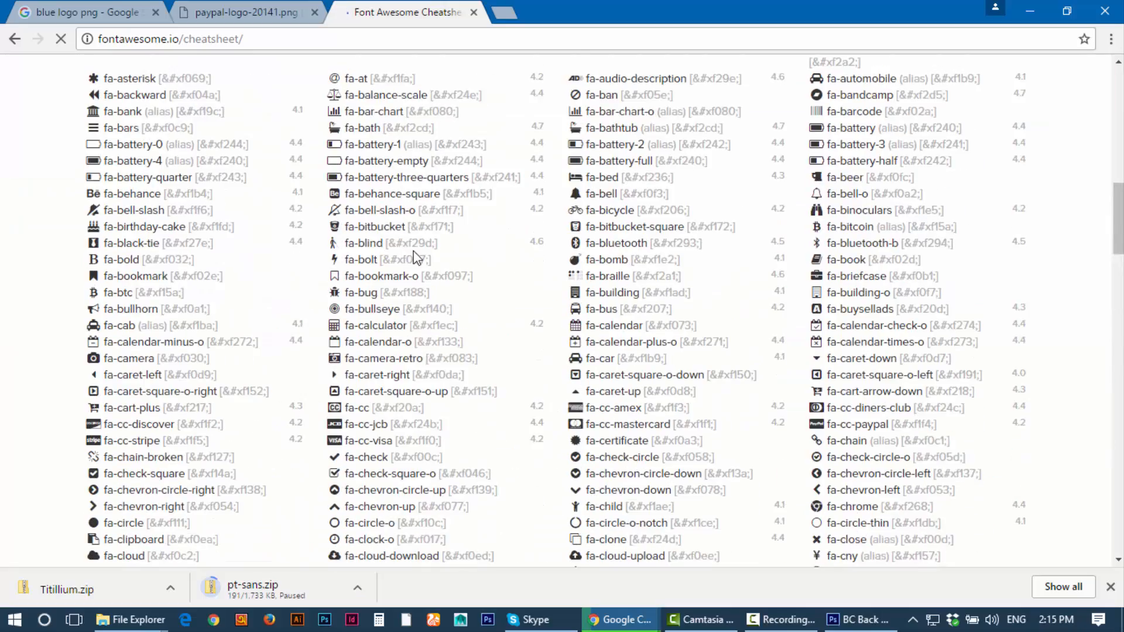
scroll(410, 355, "up", 20)
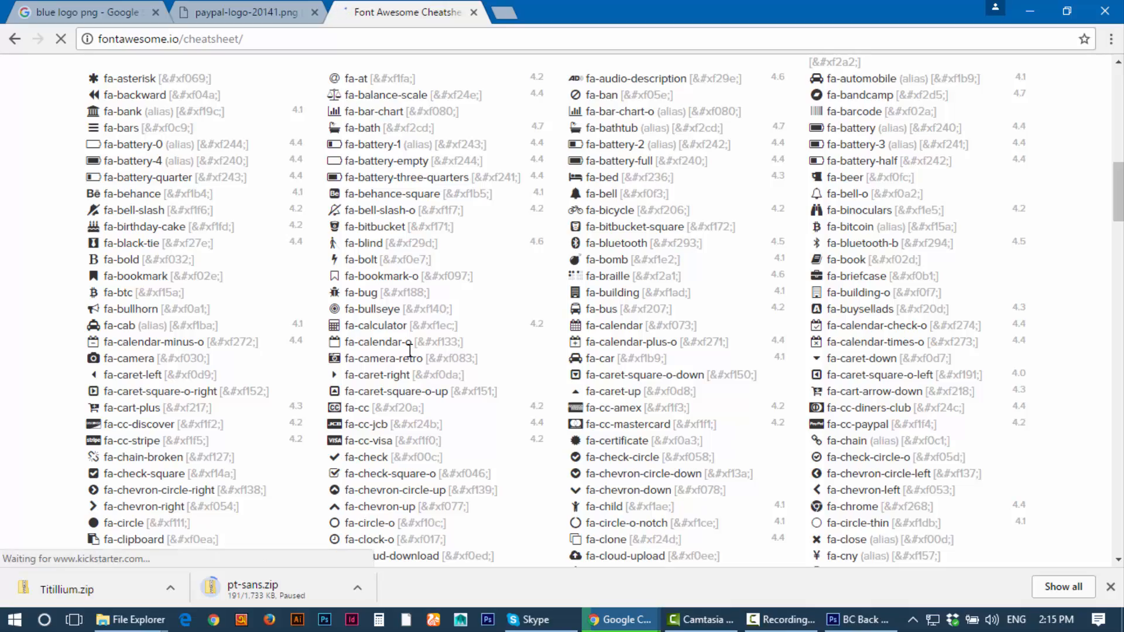
scroll(410, 354, "down", 8)
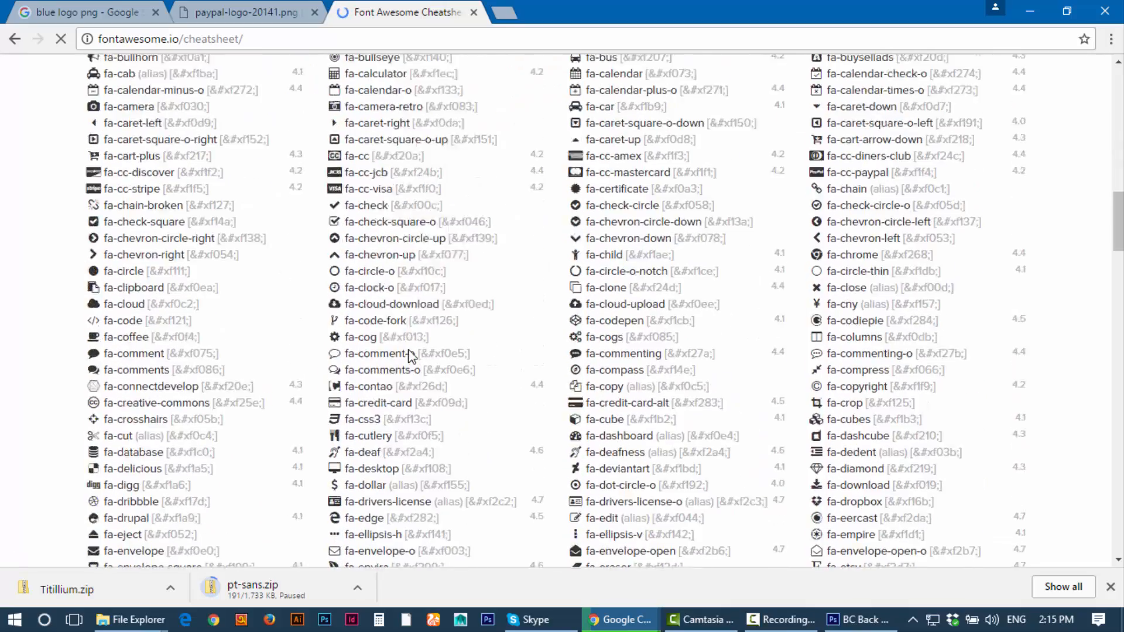
scroll(410, 355, "down", 8)
scroll(338, 269, "up", 3)
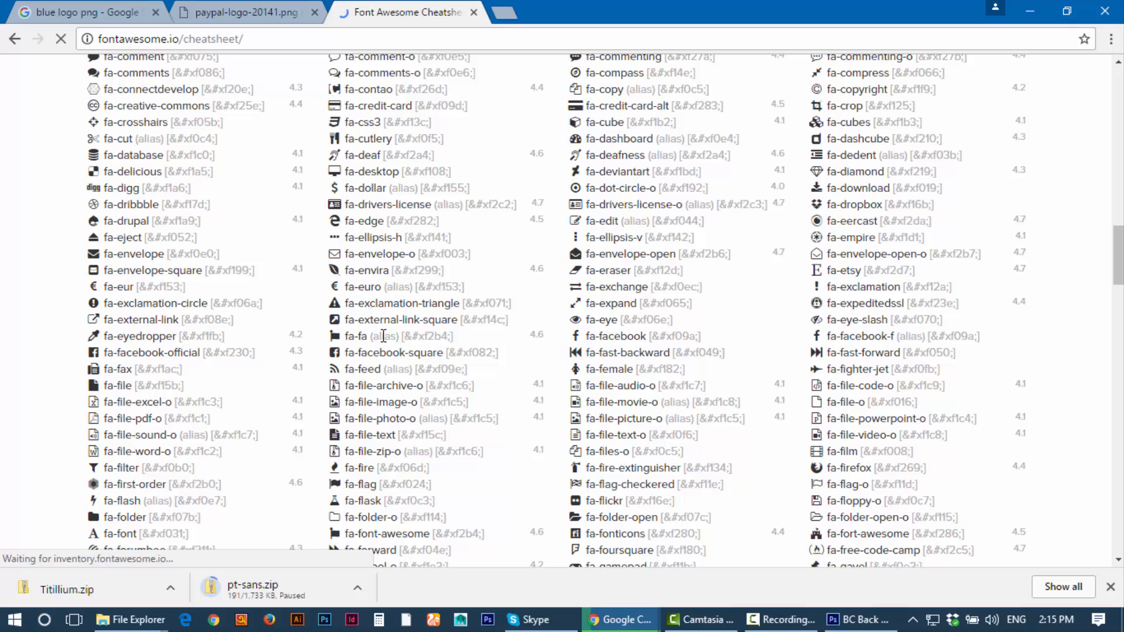
left_click(338, 260)
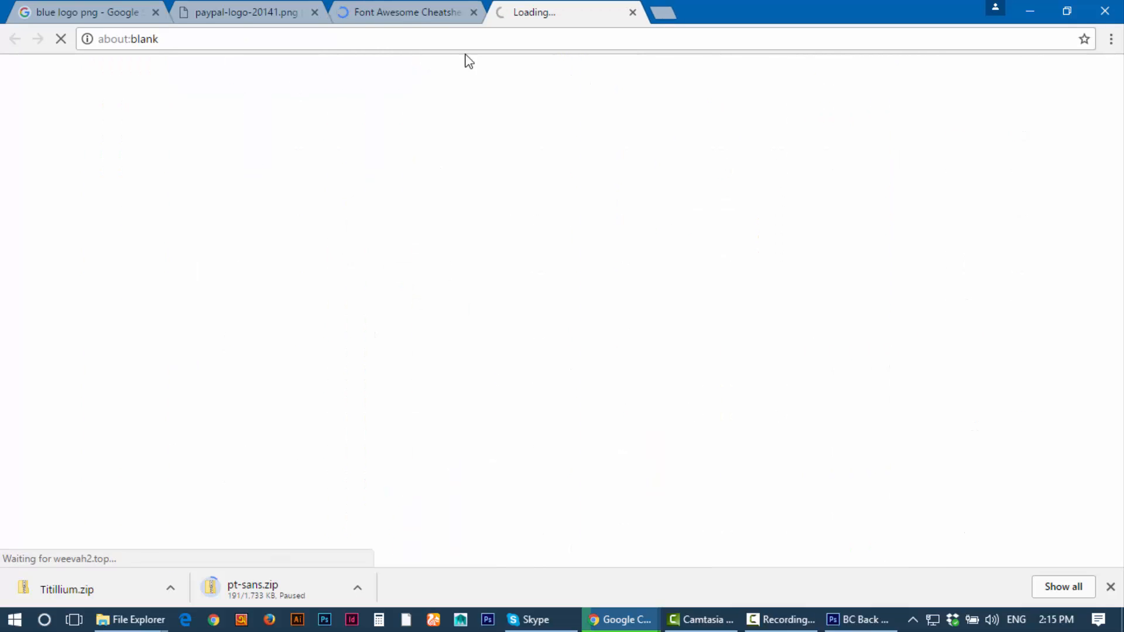
middle_click(534, 10)
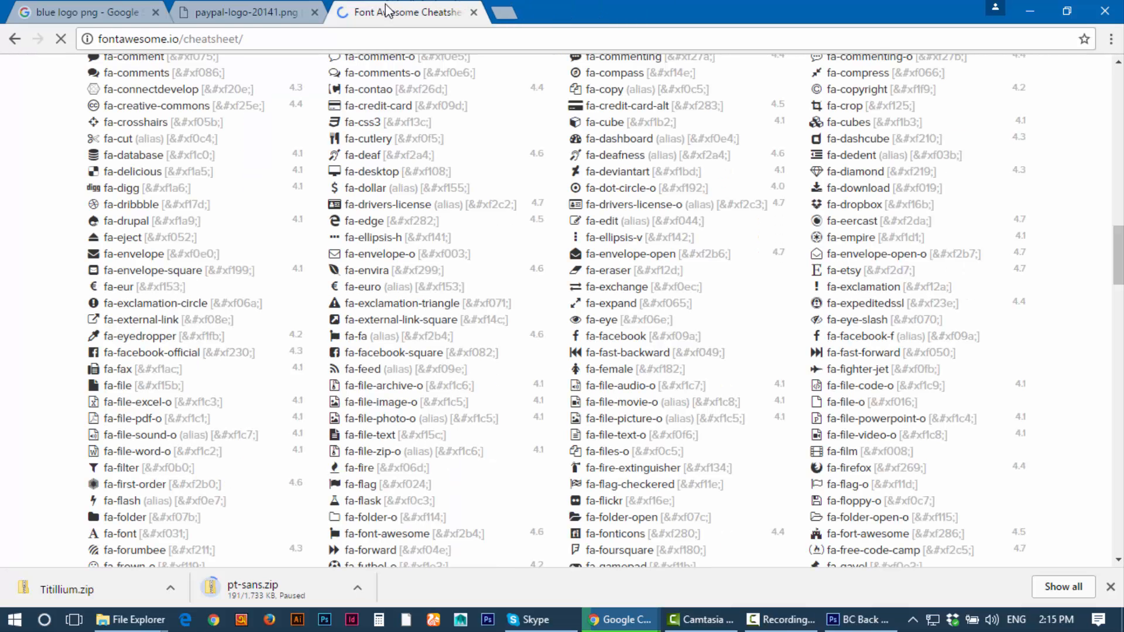
Step: Select the fa-envelope-o glyph and copy it
double_click(335, 255)
left_click(335, 256)
double_click(94, 253)
left_click(334, 254)
double_click(333, 255)
right_click(333, 254)
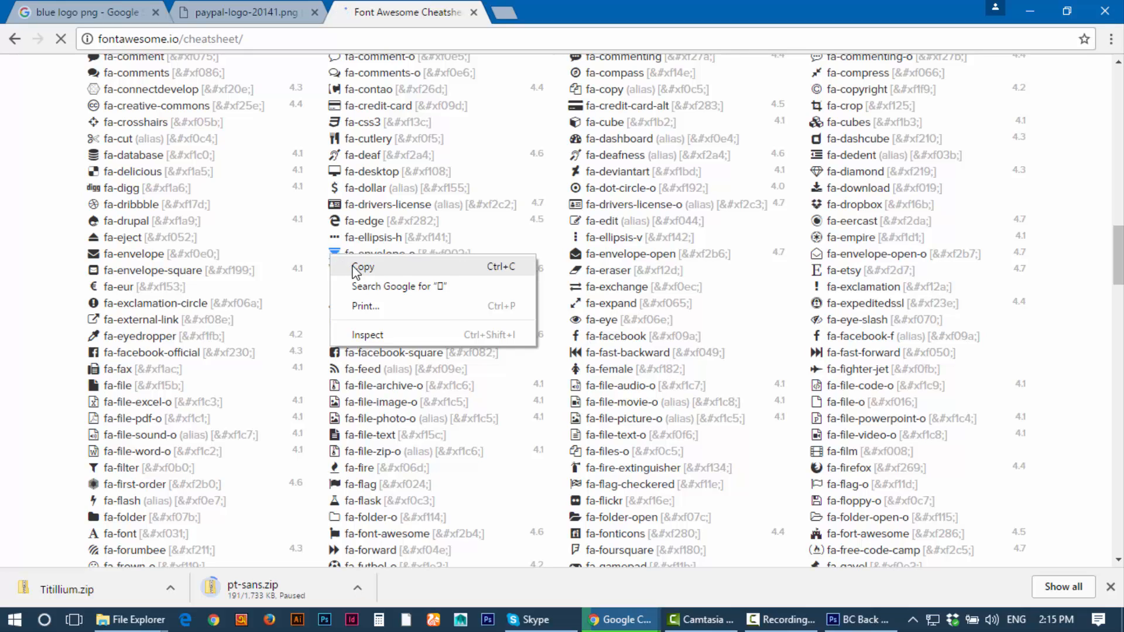
left_click(355, 267)
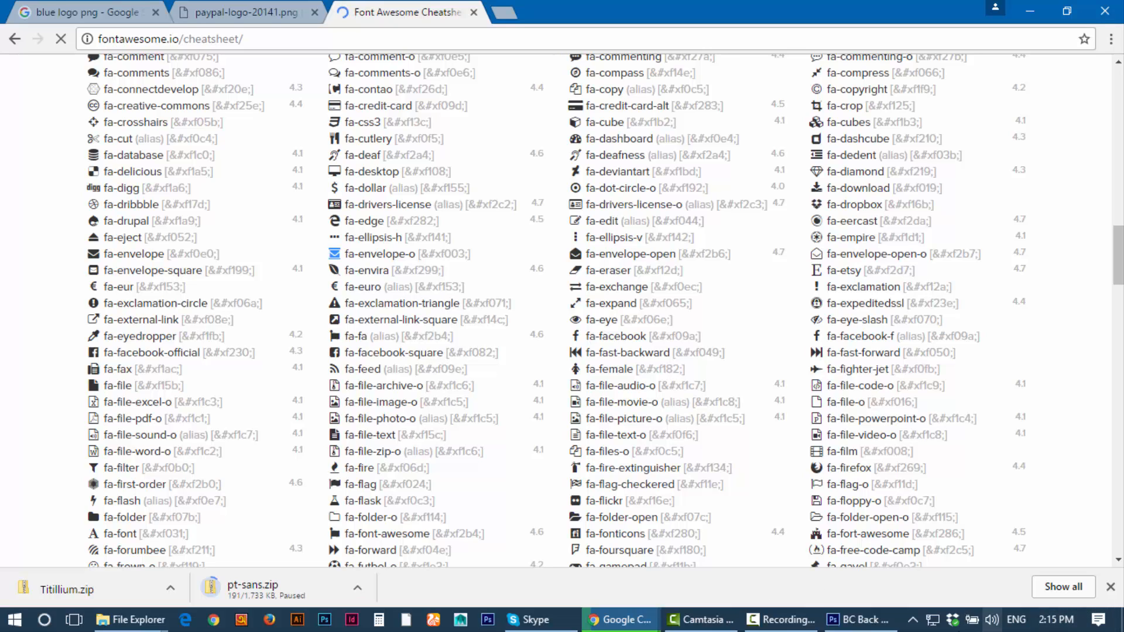
Step: In Photoshop, add a layer above the white shape and paste the envelope glyph as text above the phone number
left_click(861, 618)
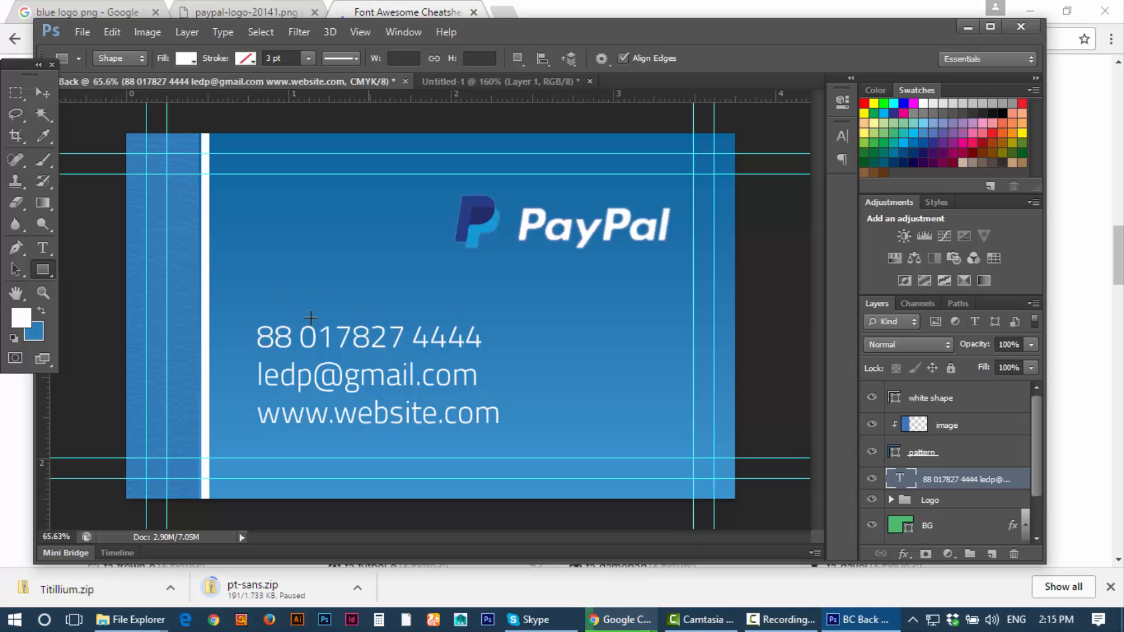
left_click(961, 398)
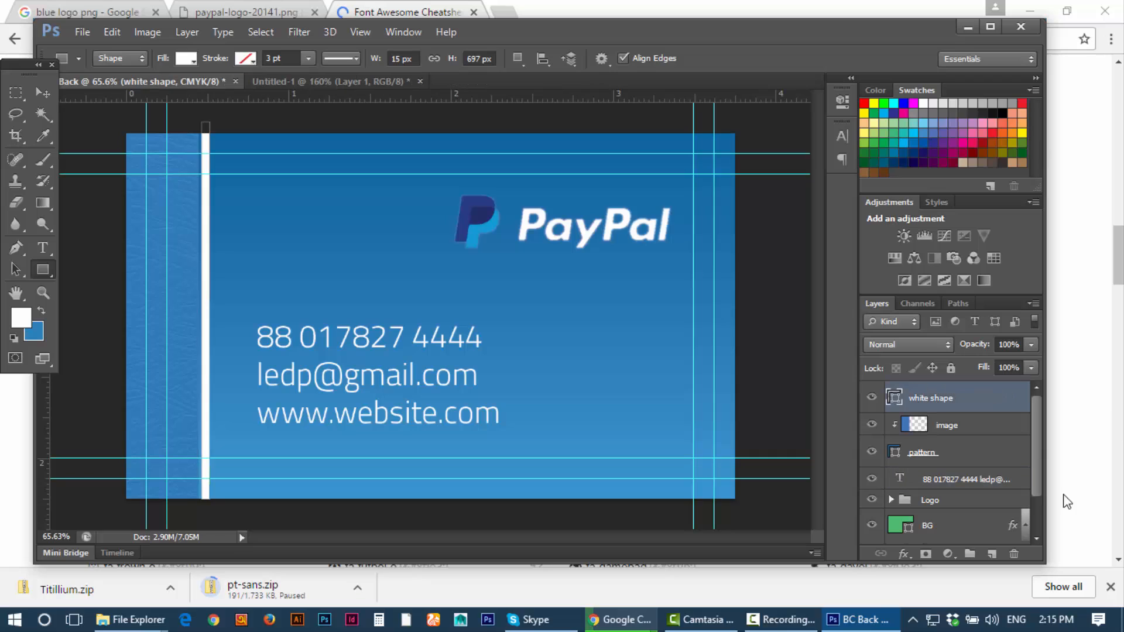
left_click(990, 554)
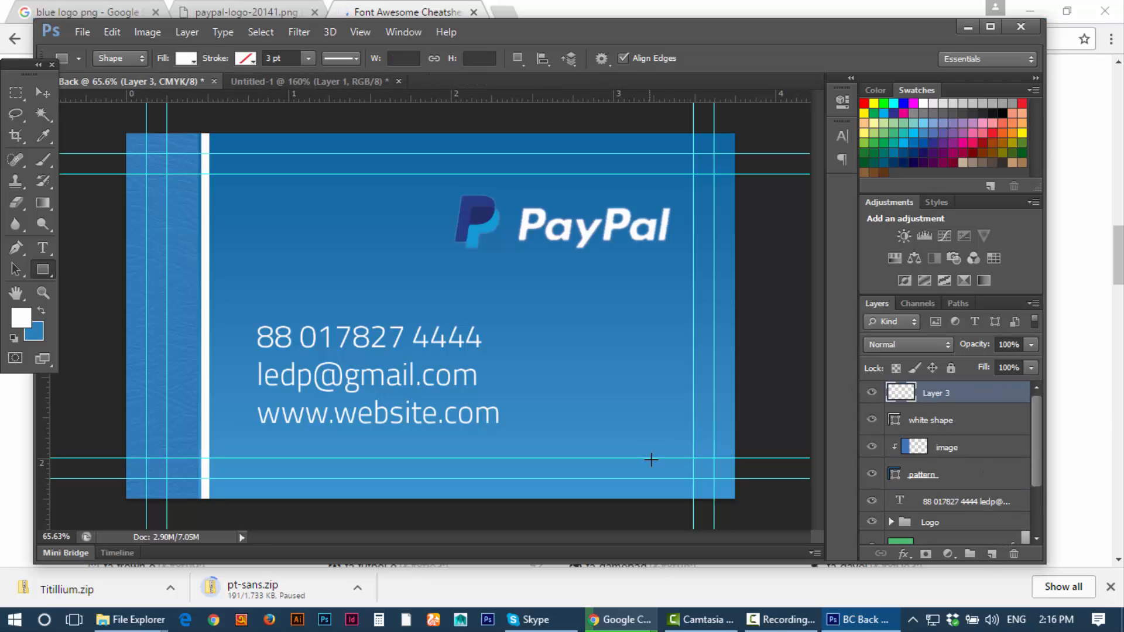
left_click(39, 248)
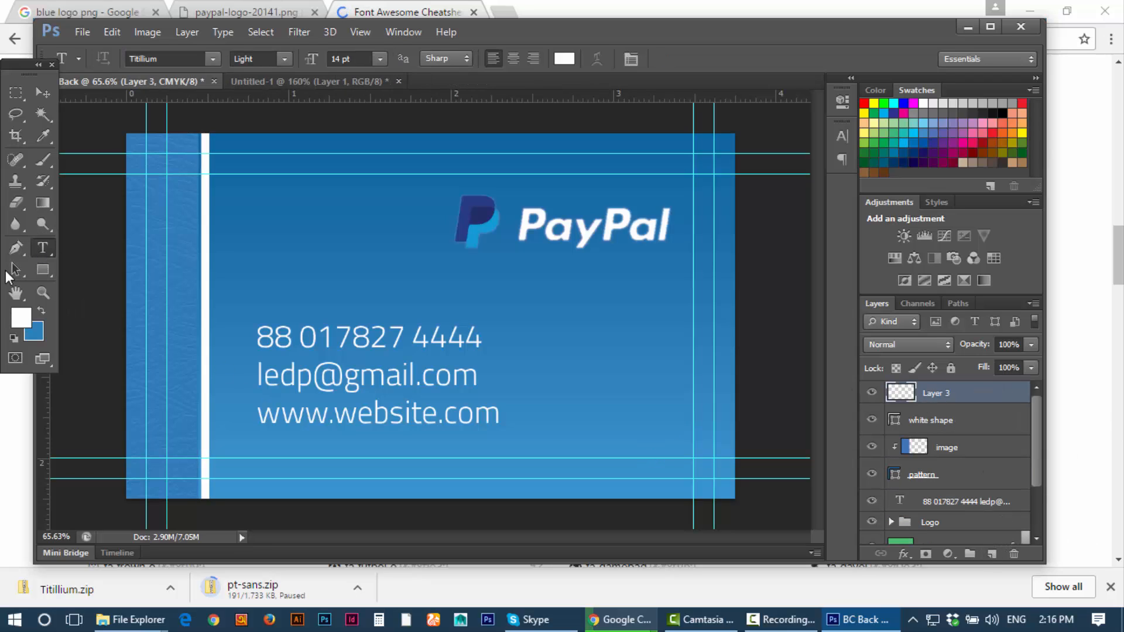
left_click(237, 270)
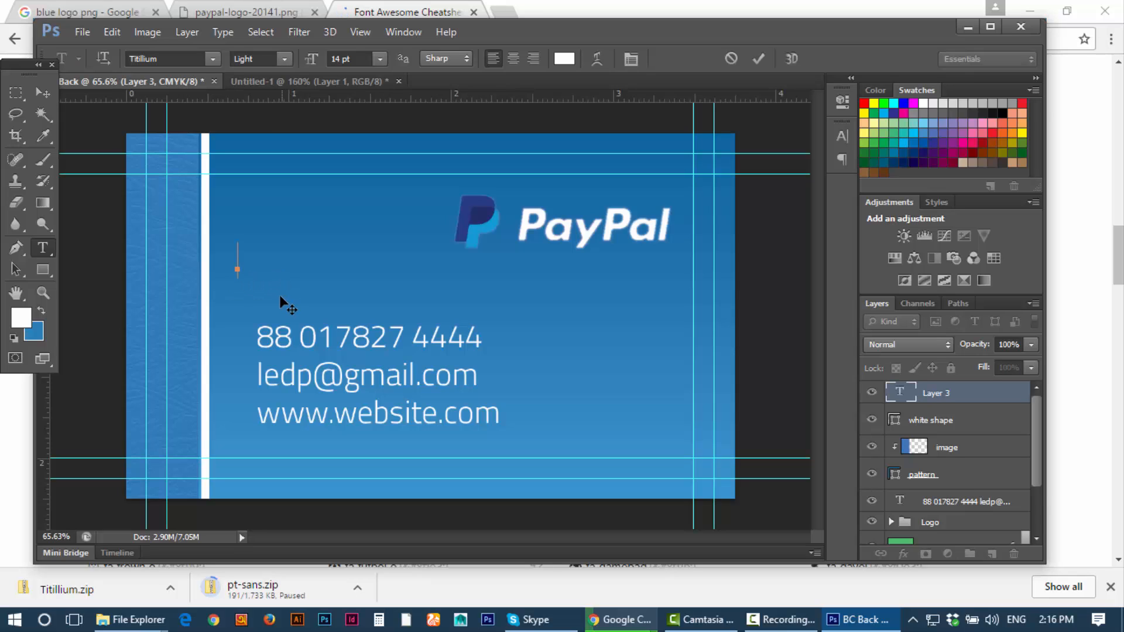
key("ctrl+v")
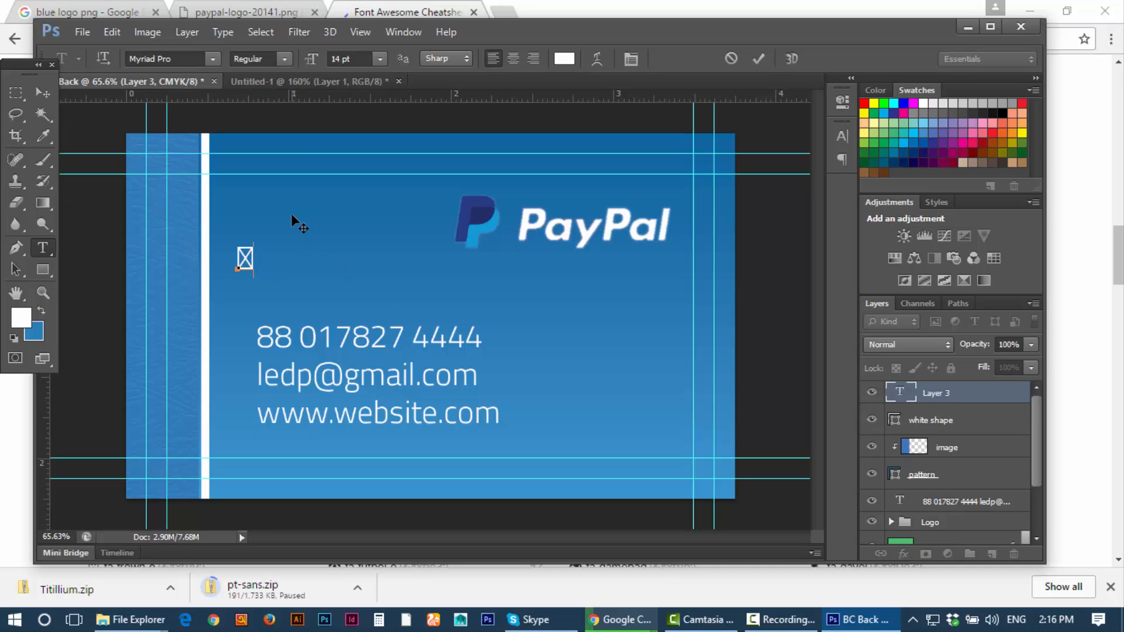
Step: Set the placeholder glyph's font to FontAwesome so it renders as an envelope icon
left_click_drag(259, 261, 234, 258)
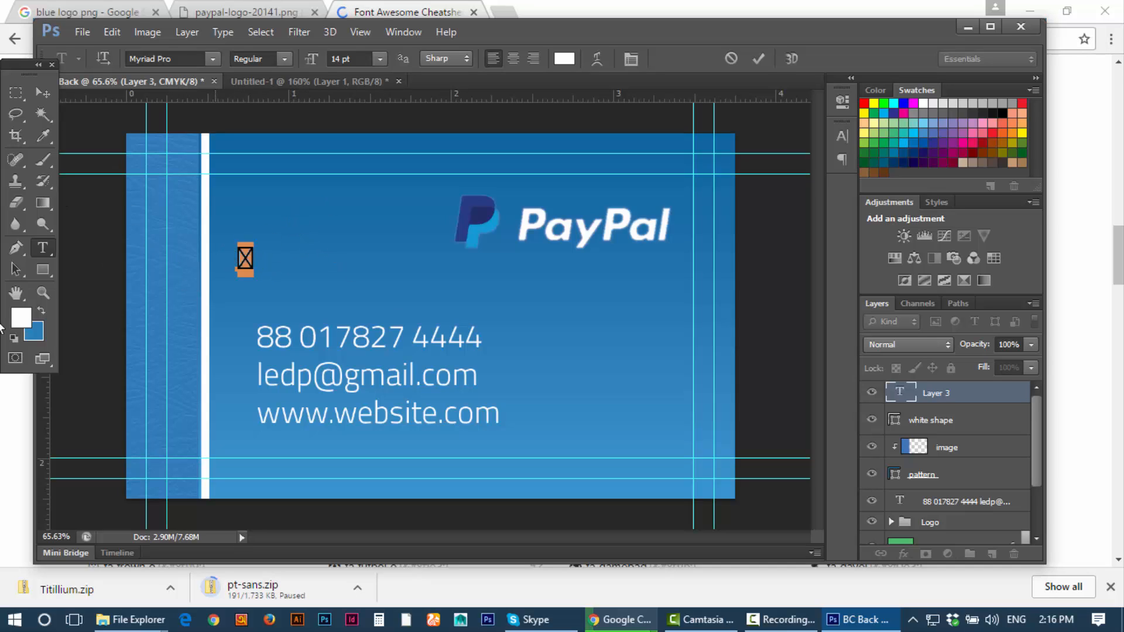
left_click(173, 57)
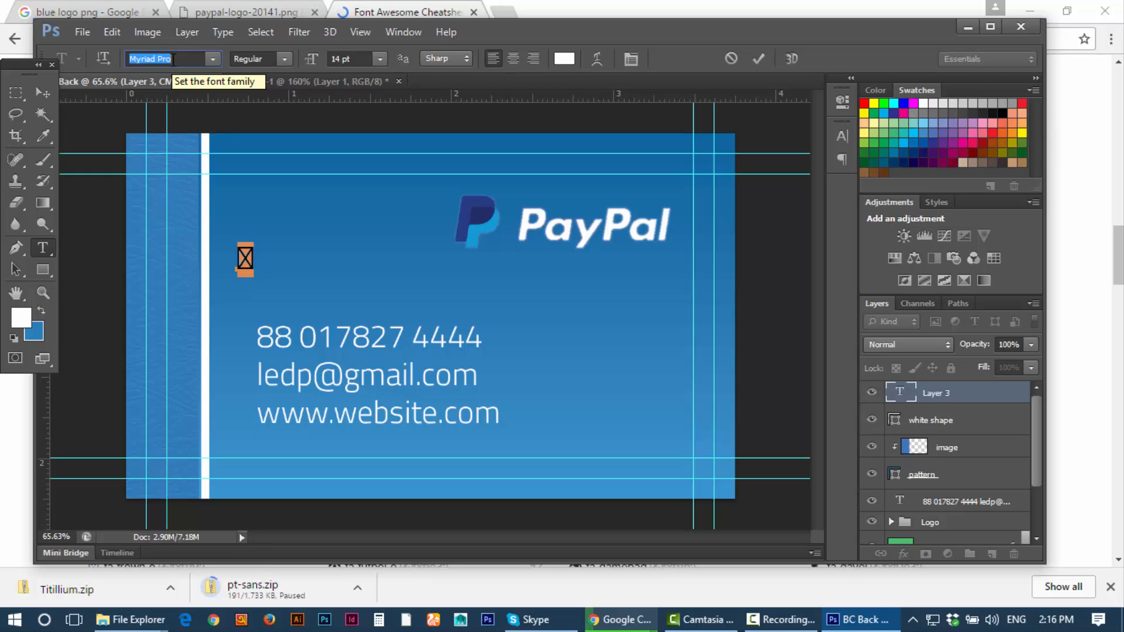
type("FontAwesome")
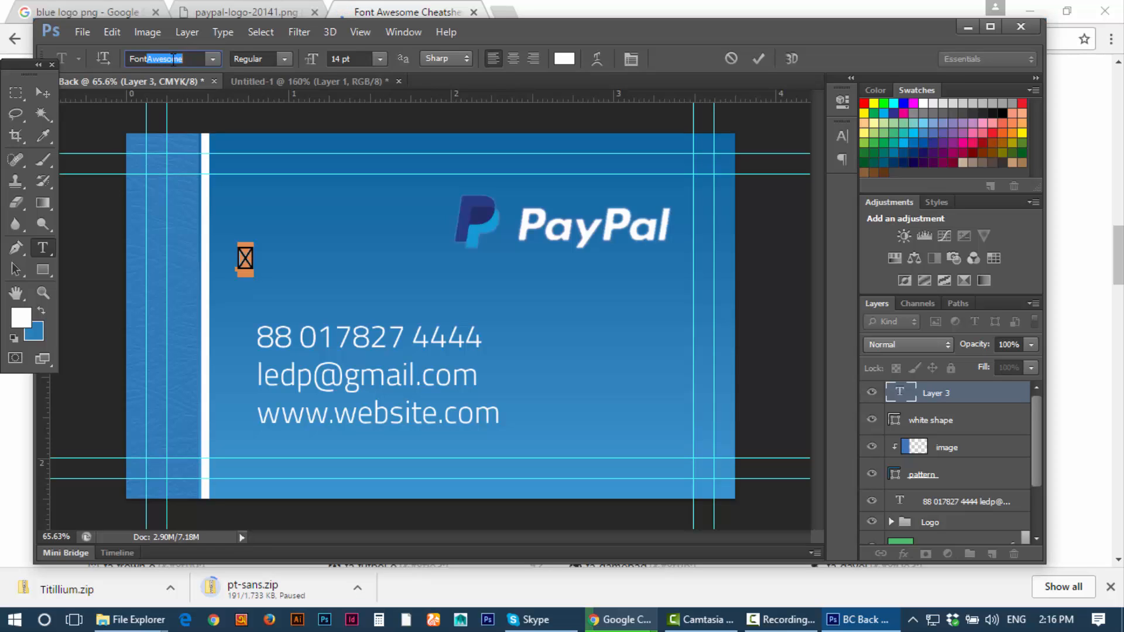
key("Return")
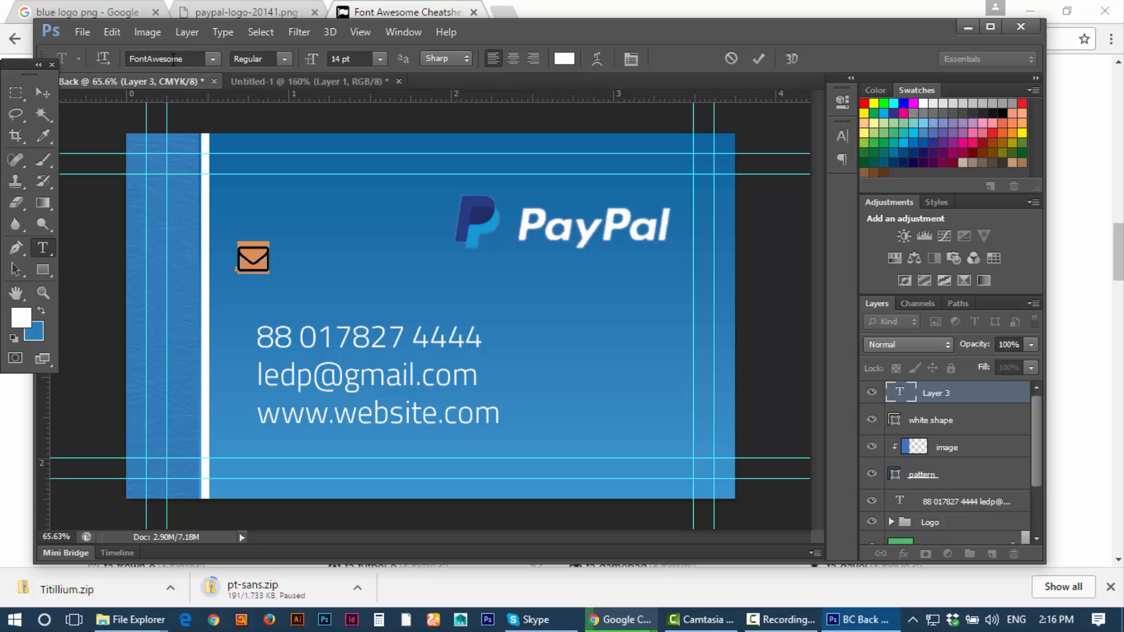
left_click(250, 254)
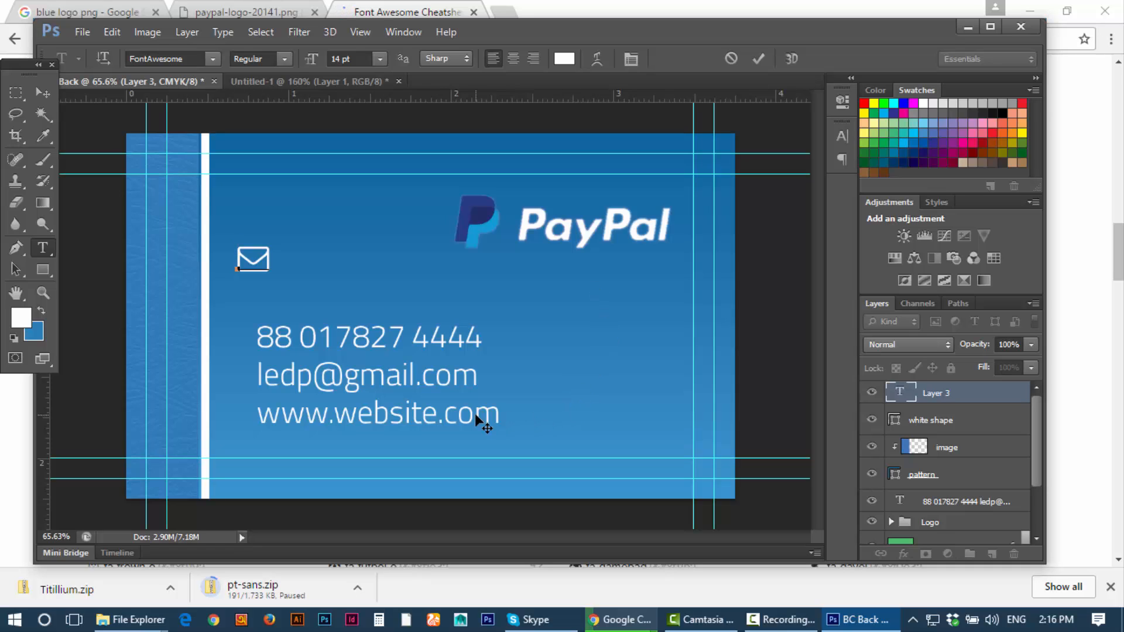
left_click(620, 619)
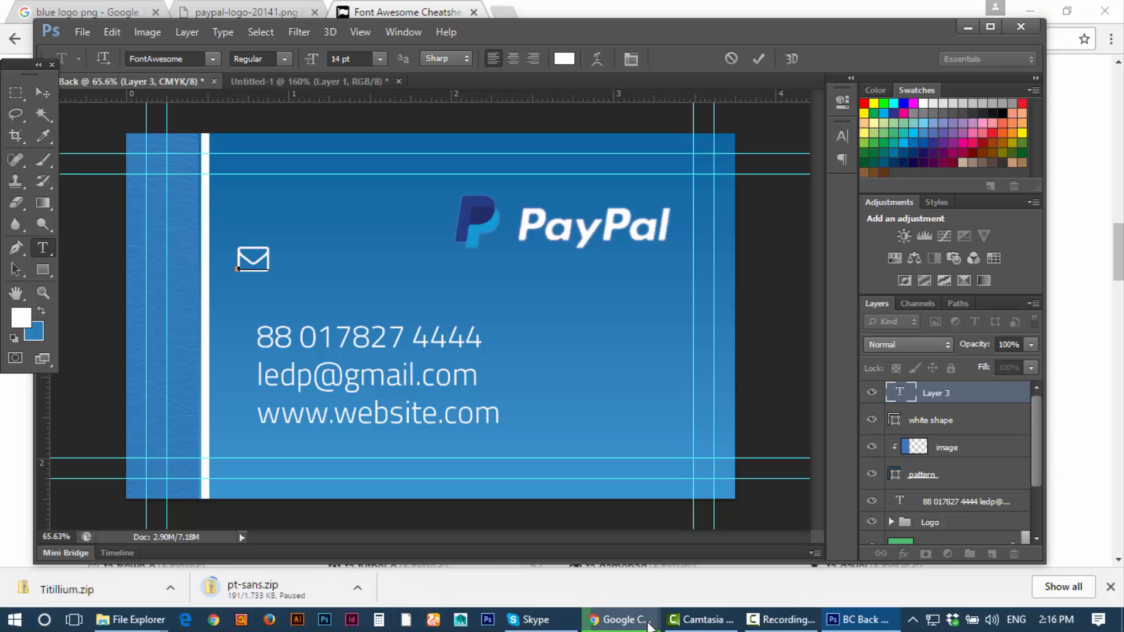
Step: Copy the fa-facebook-square icon from the cheatsheet and return to the BC Back document
left_click(574, 561)
scroll(486, 343, "down", 2)
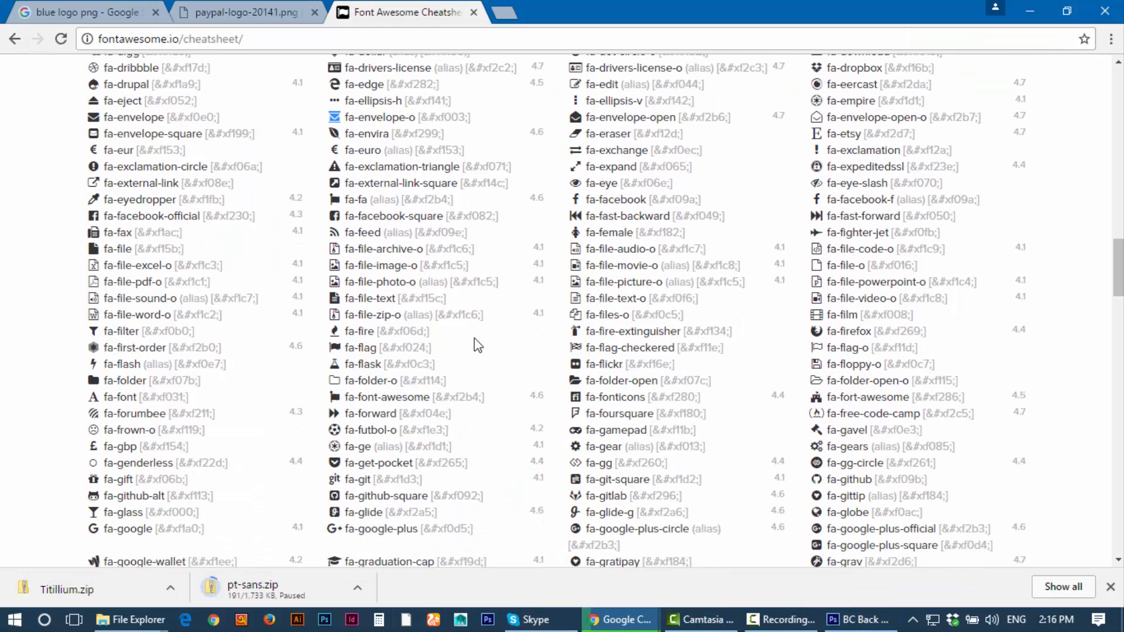
scroll(497, 343, "up", 2)
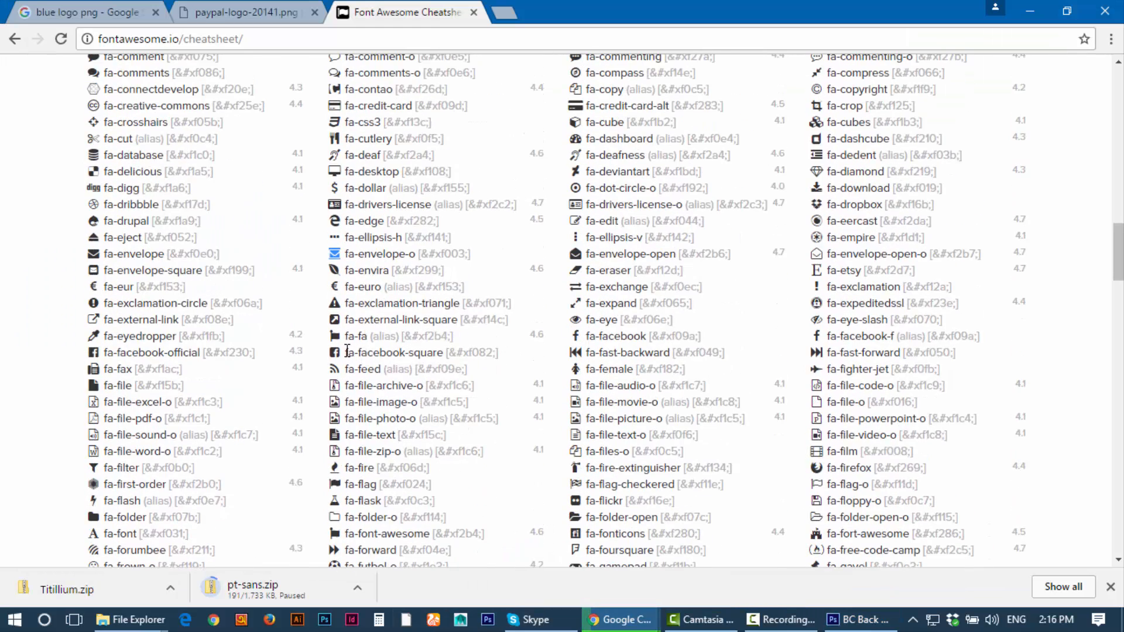
left_click(335, 353)
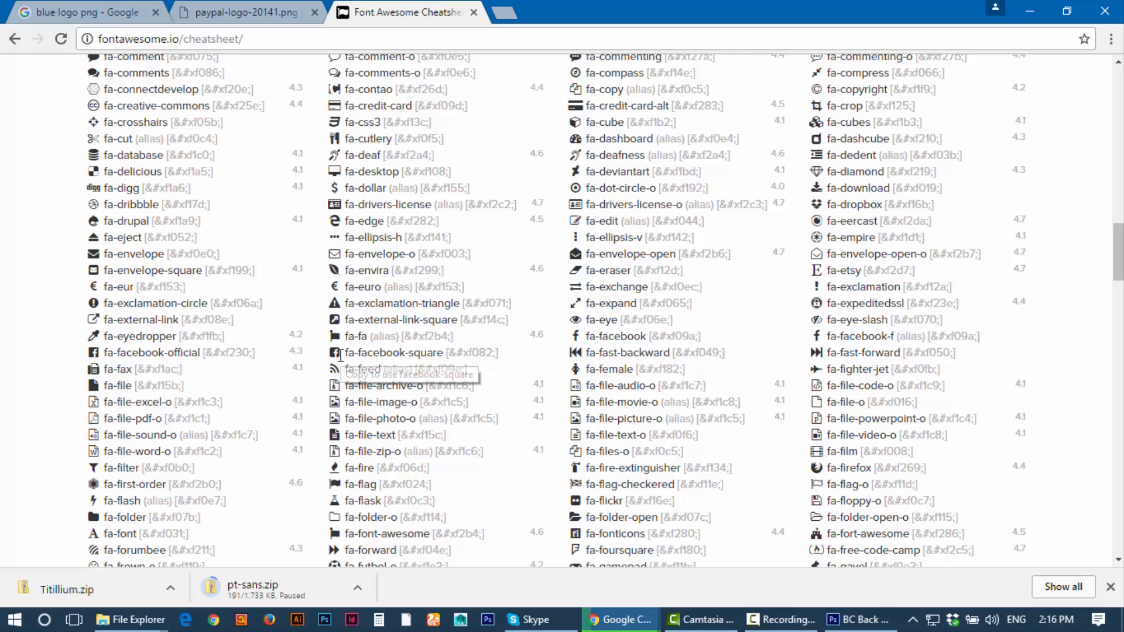
right_click(334, 353)
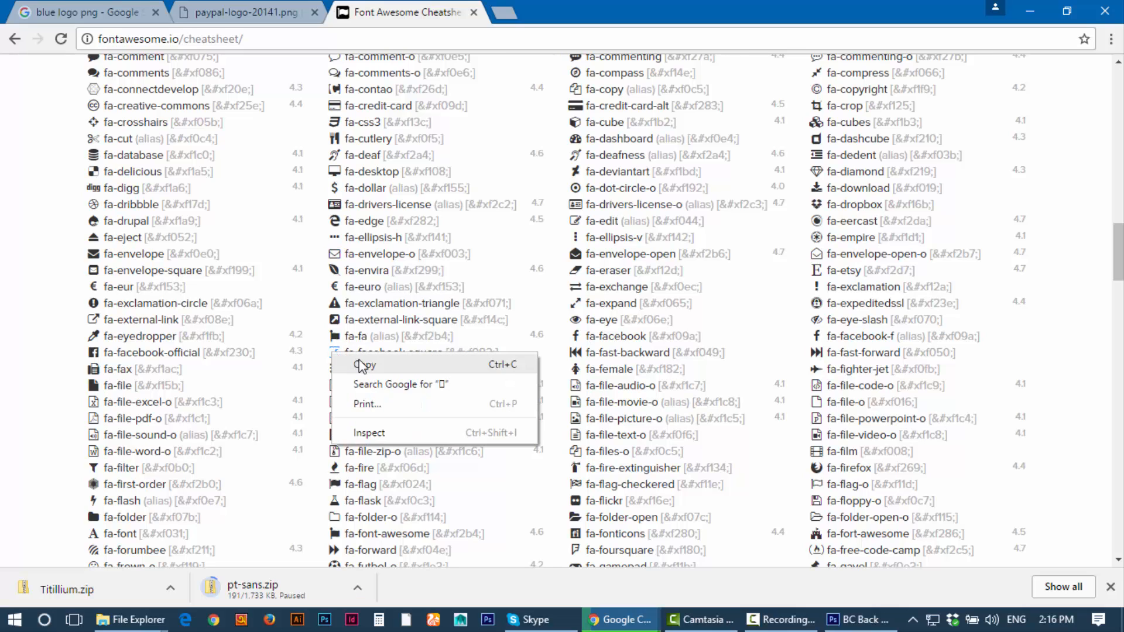
left_click(363, 364)
left_click(831, 624)
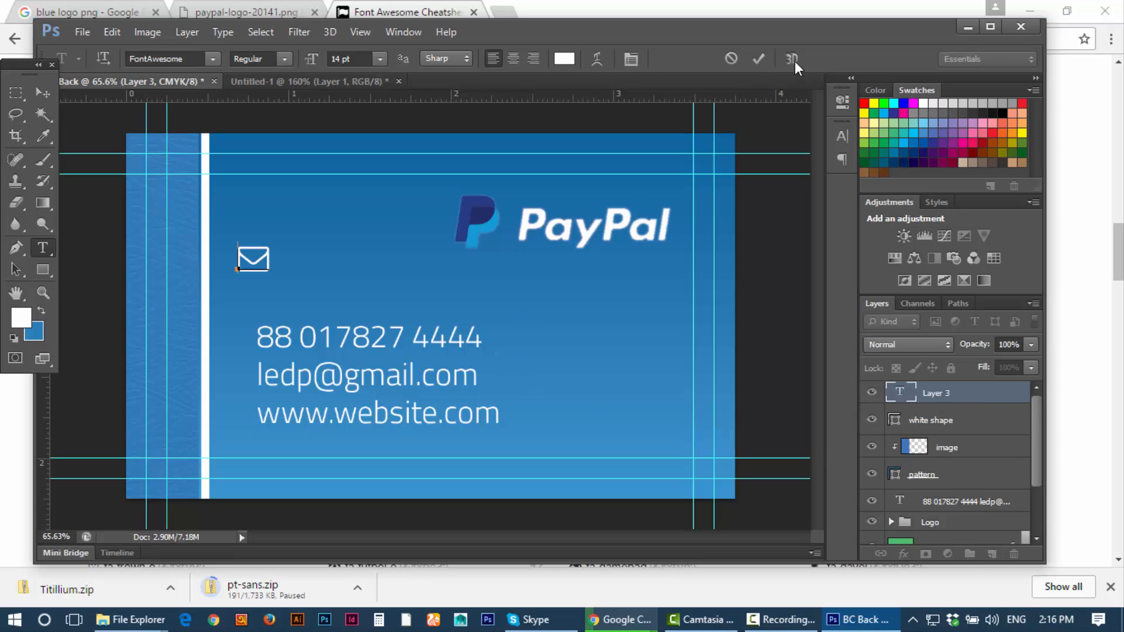
Step: Paste the Facebook-square glyph on a new layer and drag it down just above the contact lines
left_click(758, 59)
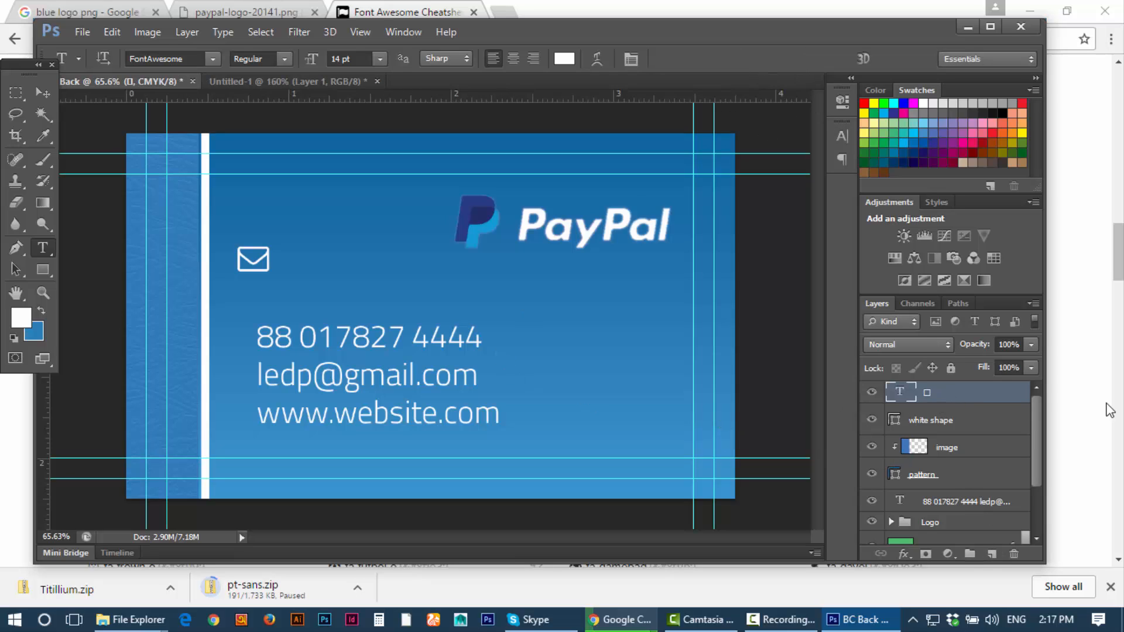
left_click(999, 551)
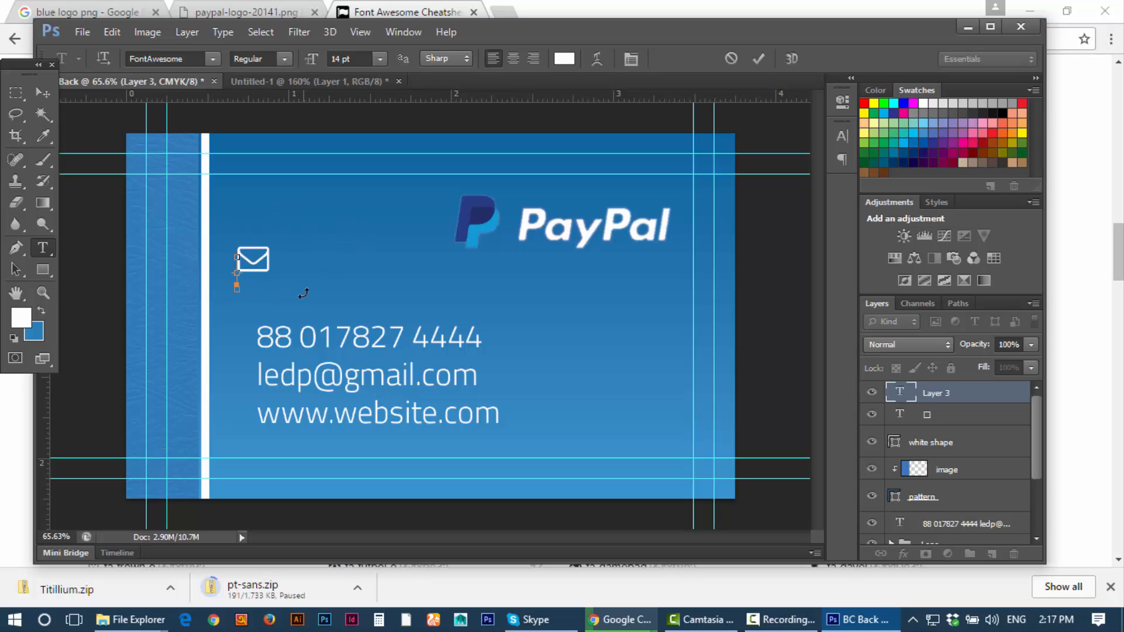
key("ctrl+v")
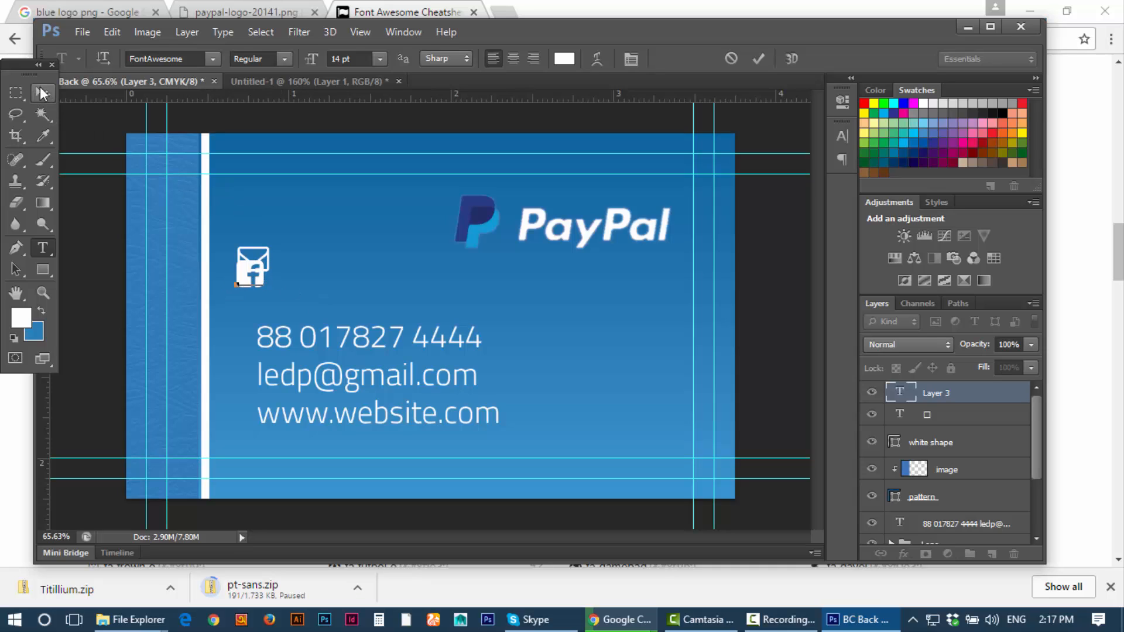
left_click(41, 92)
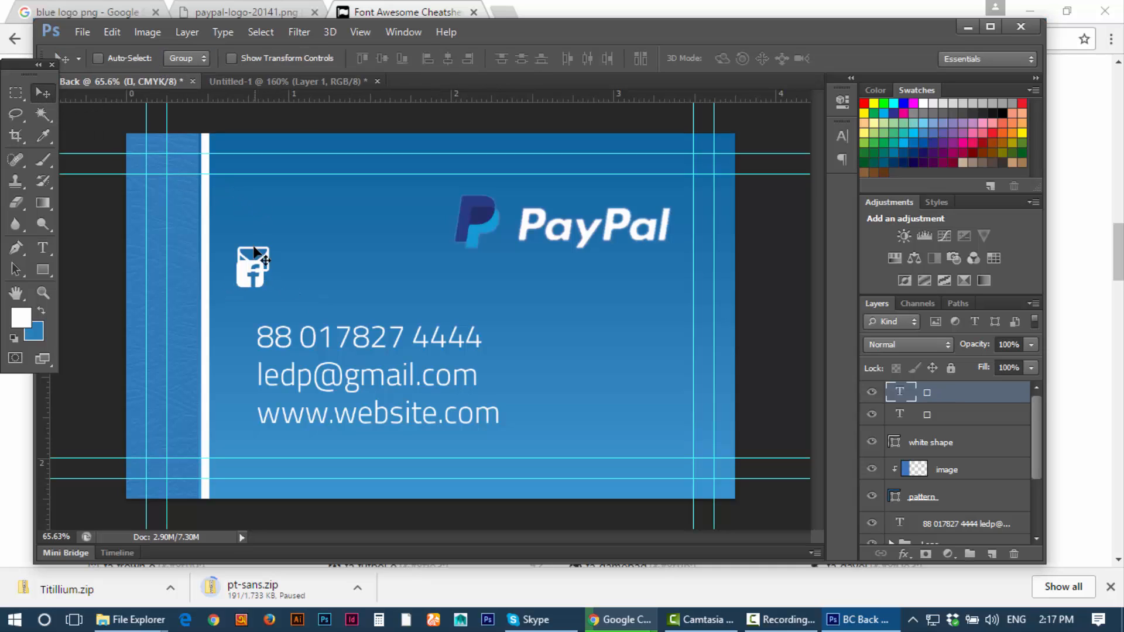
left_click_drag(253, 272, 254, 305)
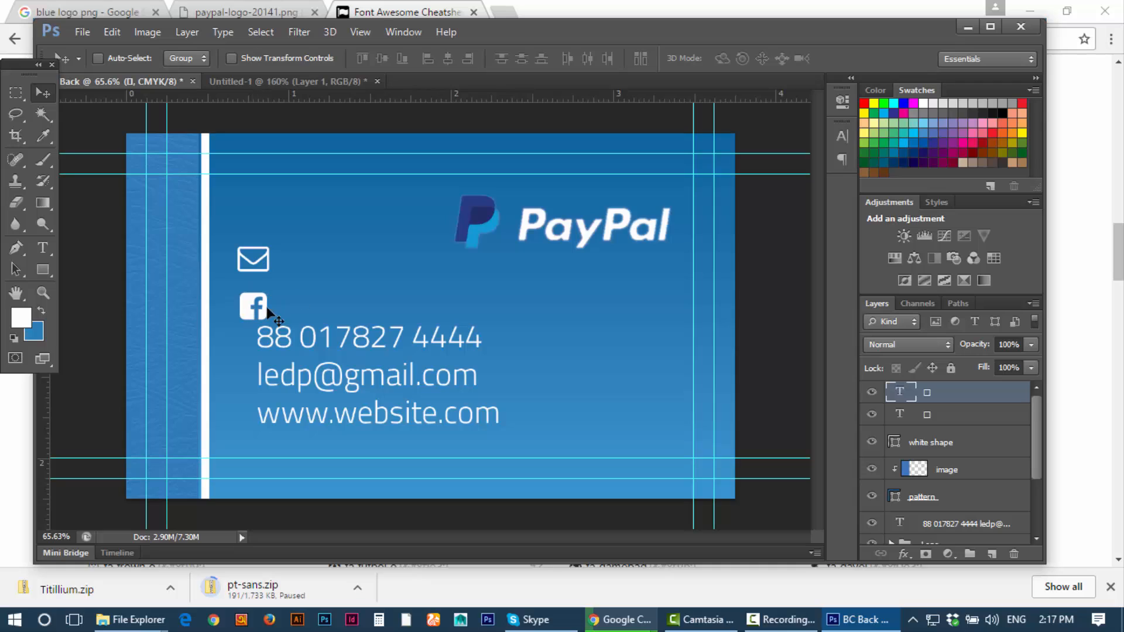
left_click(623, 626)
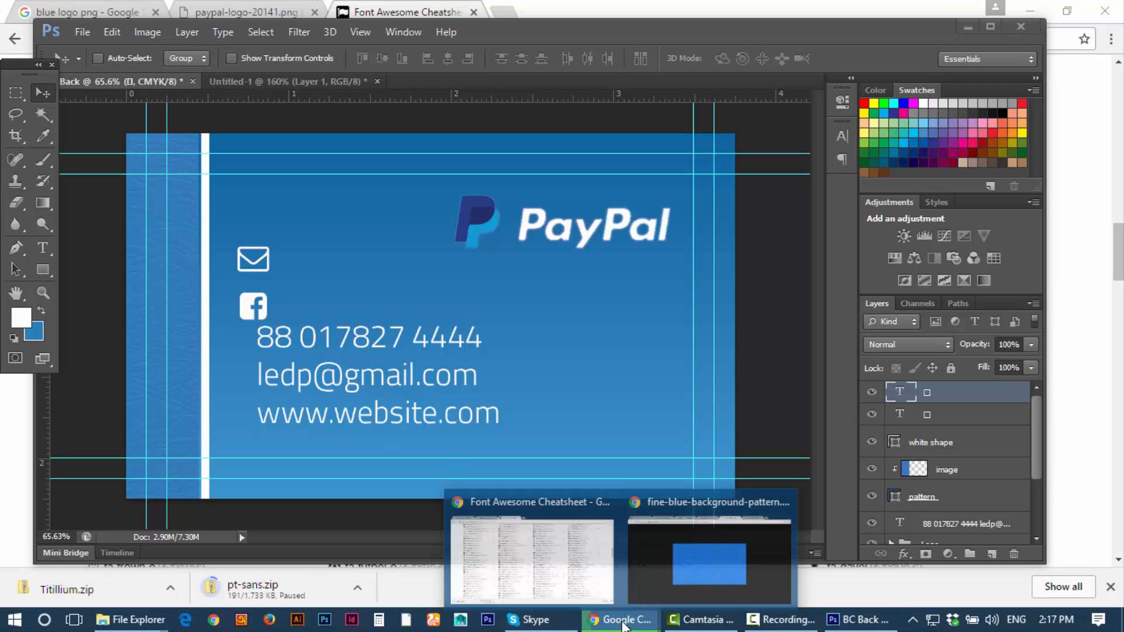
Step: Search the cheatsheet for 'home', copy the fa-home icon, and return to BC Back
left_click(557, 582)
scroll(310, 429, "down", 3)
scroll(321, 429, "down", 5)
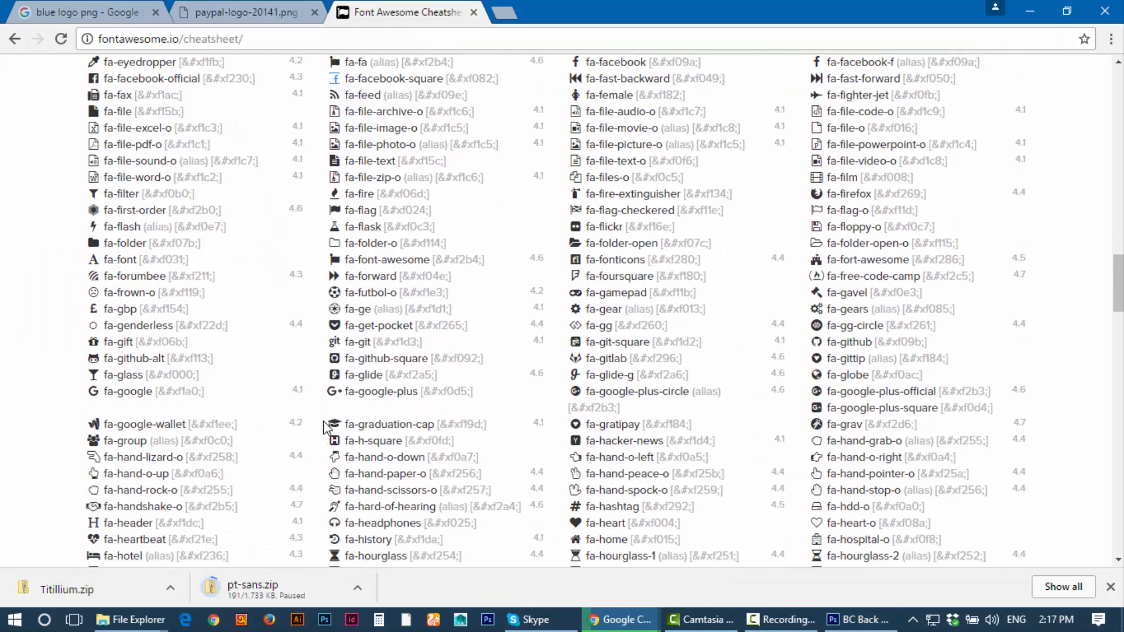
scroll(322, 393, "down", 2)
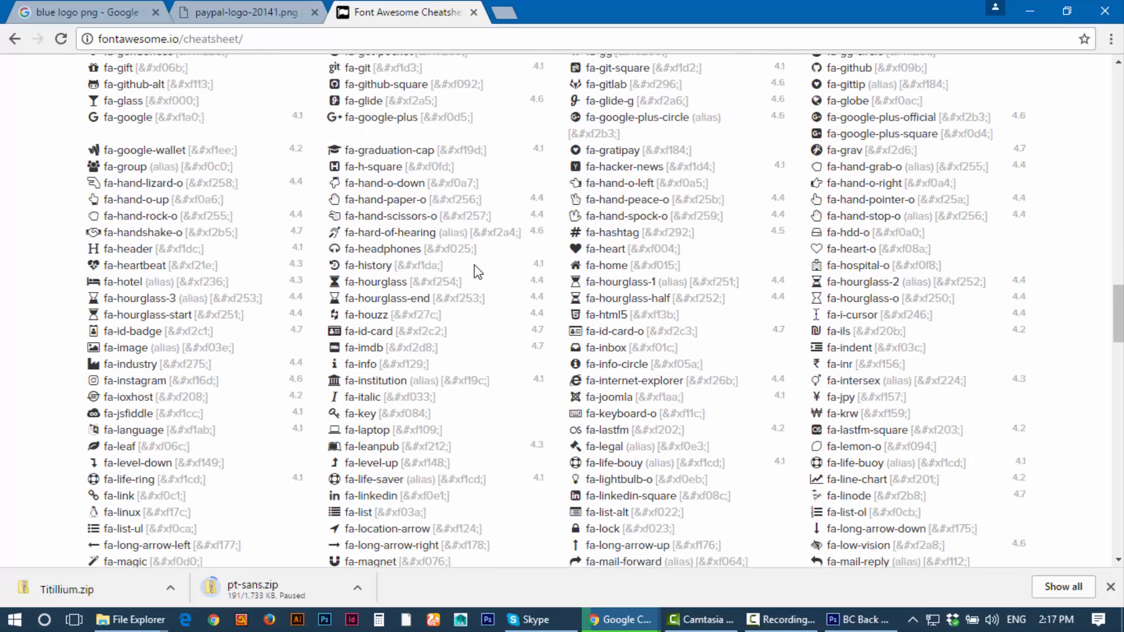
key("ctrl+f")
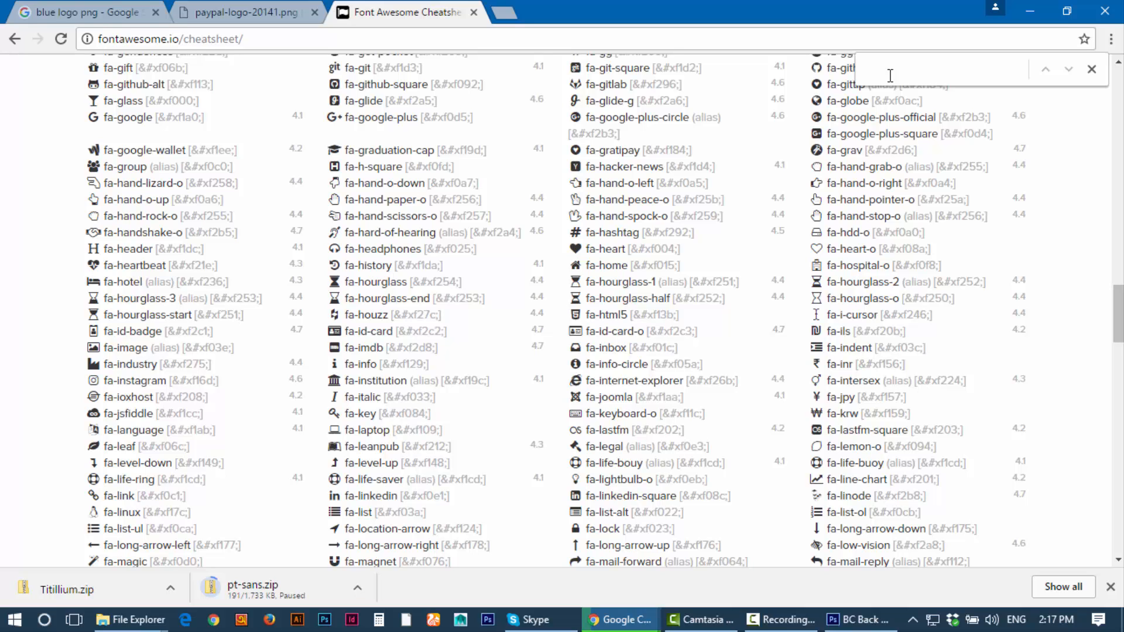
type("home")
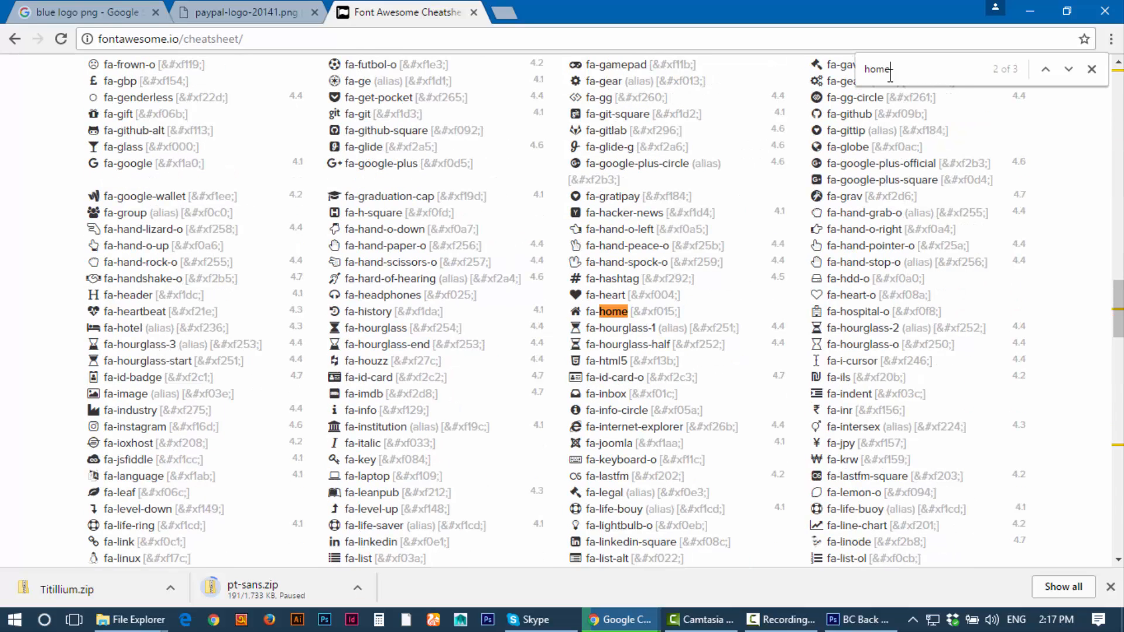
right_click(577, 311)
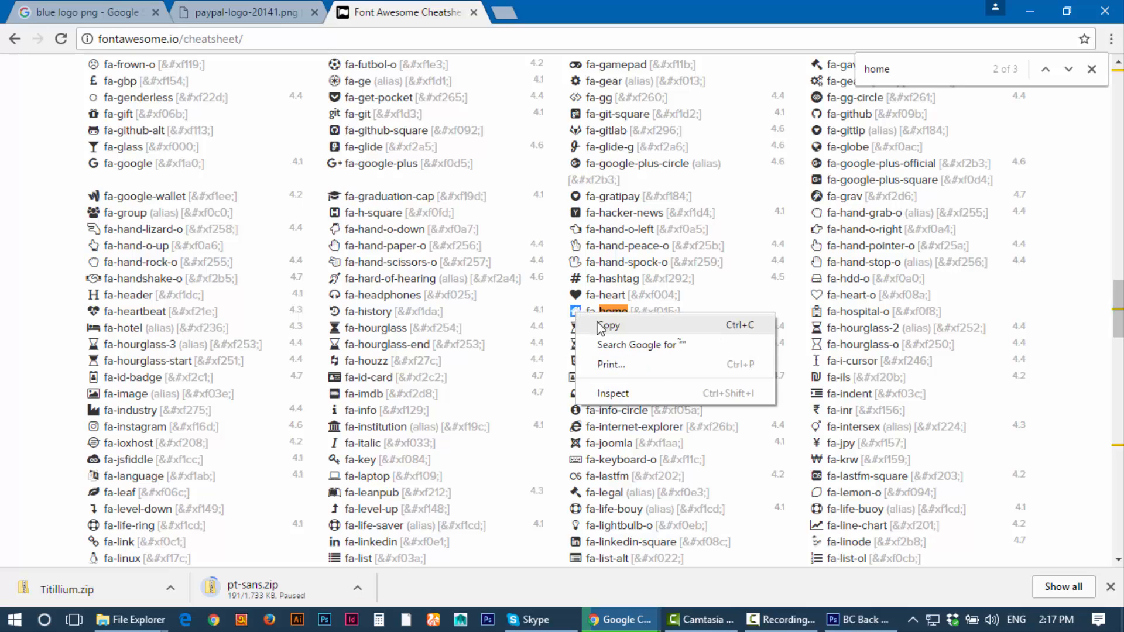
left_click(603, 324)
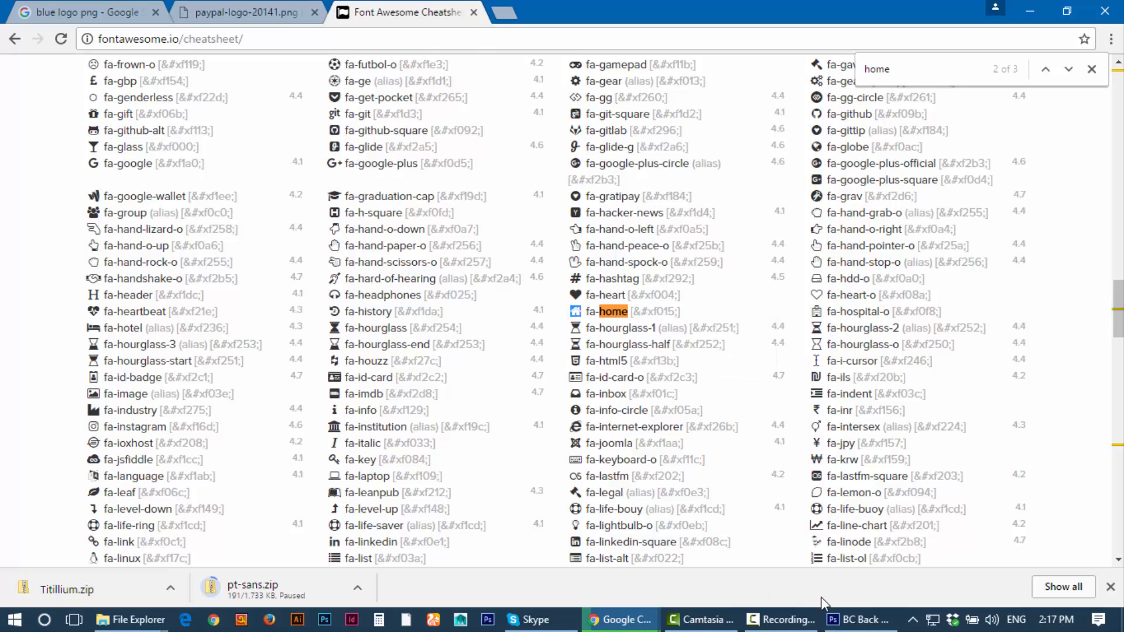
left_click(855, 619)
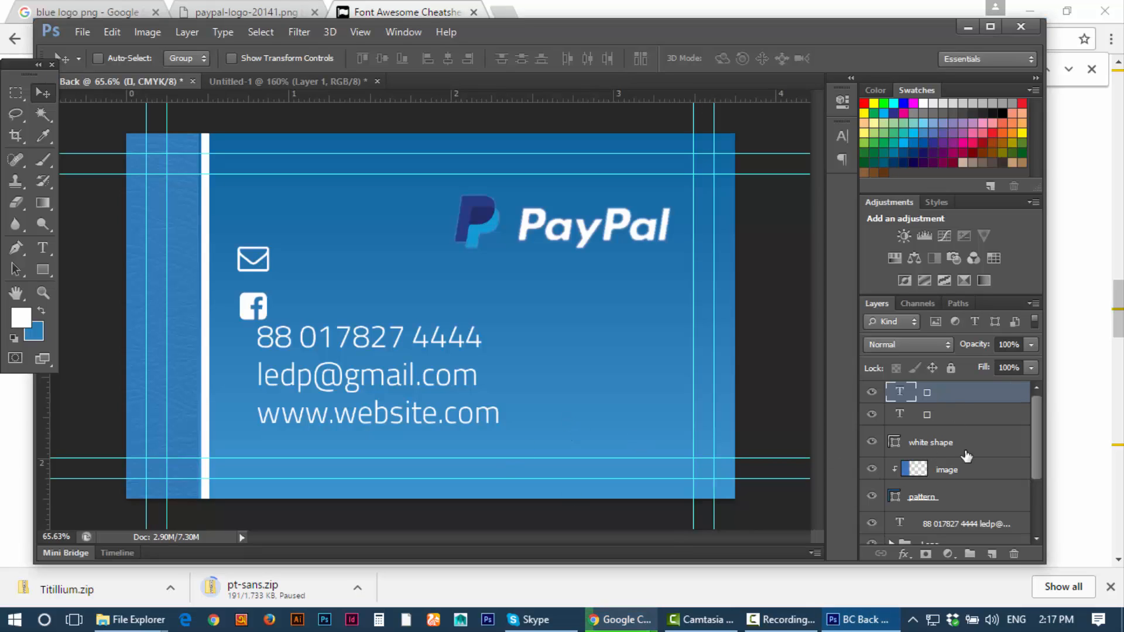
Step: Paste the home glyph into a new text layer placed above the envelope icon
left_click(991, 554)
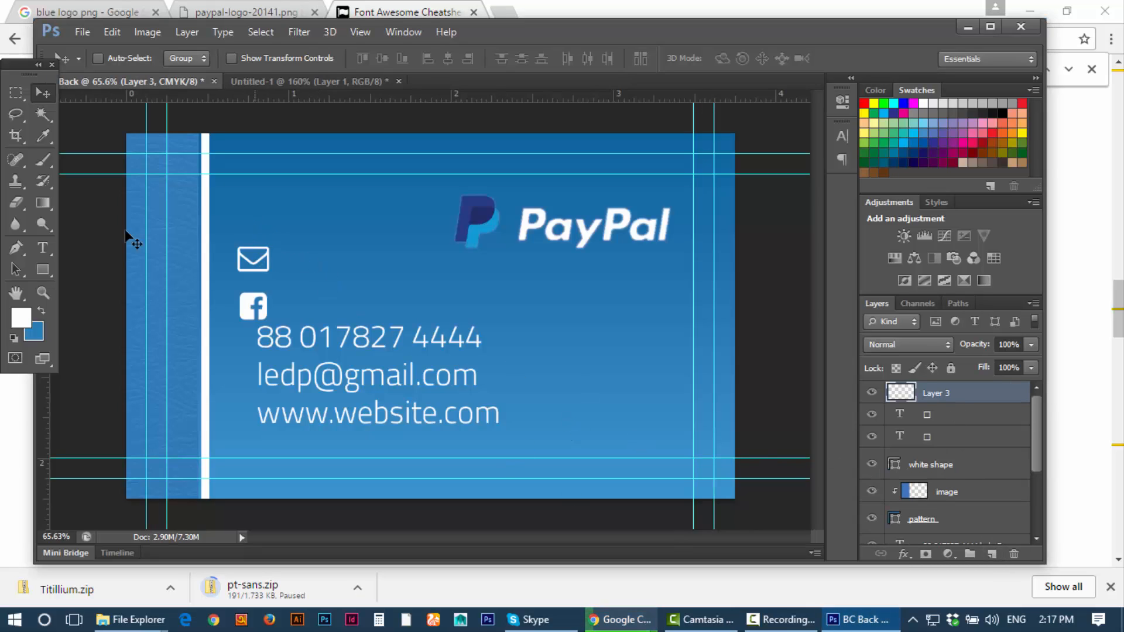
left_click(37, 247)
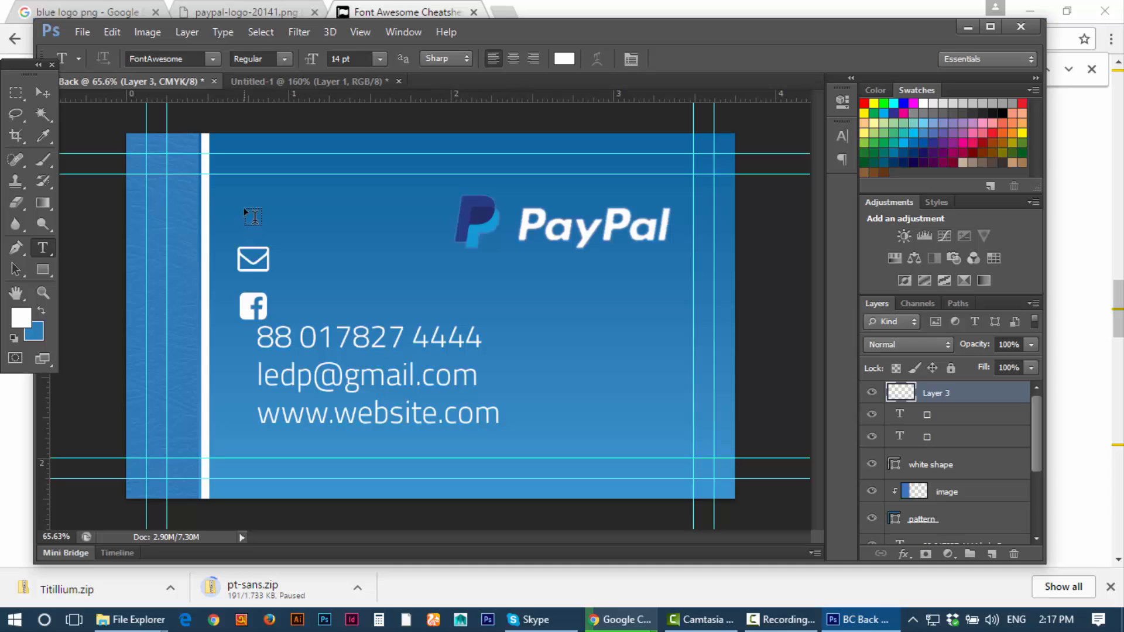
left_click(288, 222)
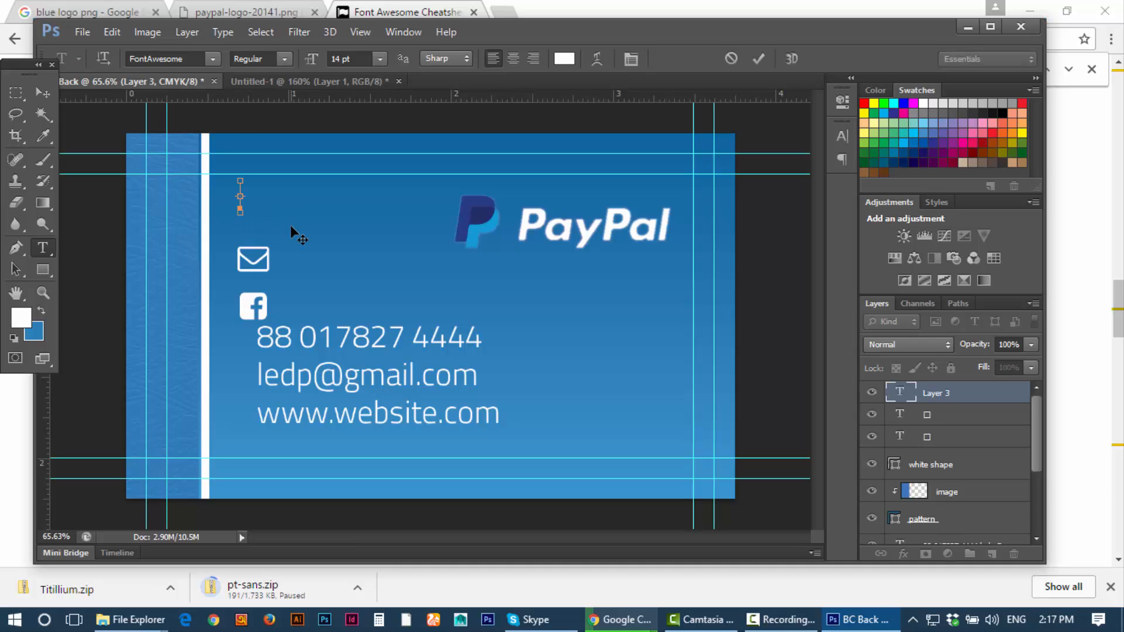
key("ctrl+v")
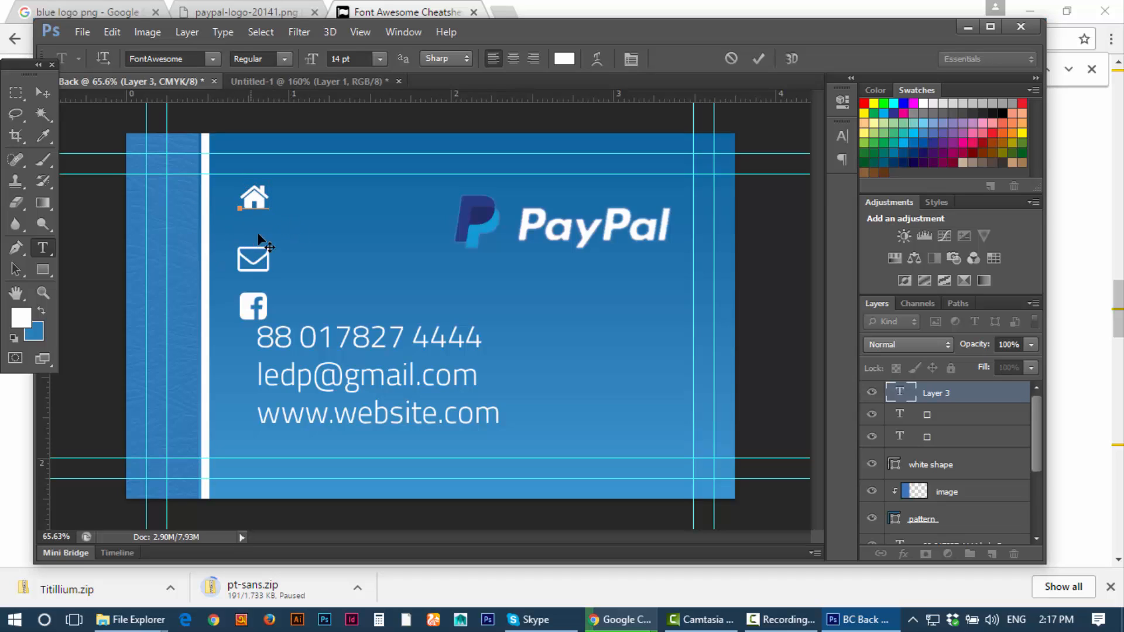
left_click(41, 92)
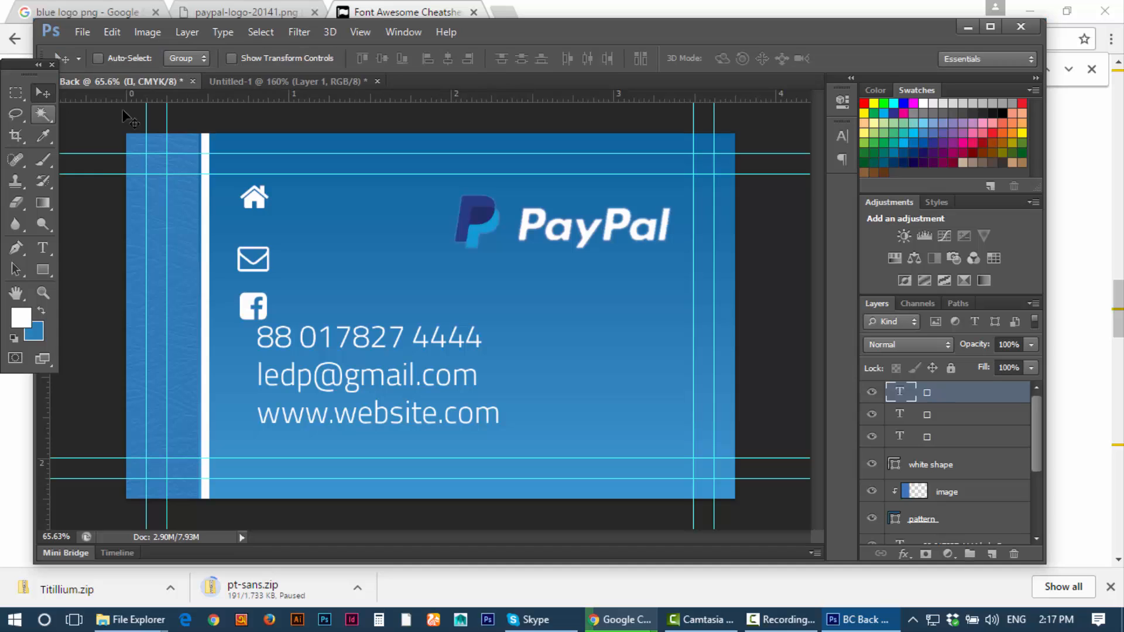
Step: Copy the fa-phone glyph from the cheatsheet and return to the BC Back document
left_click(625, 619)
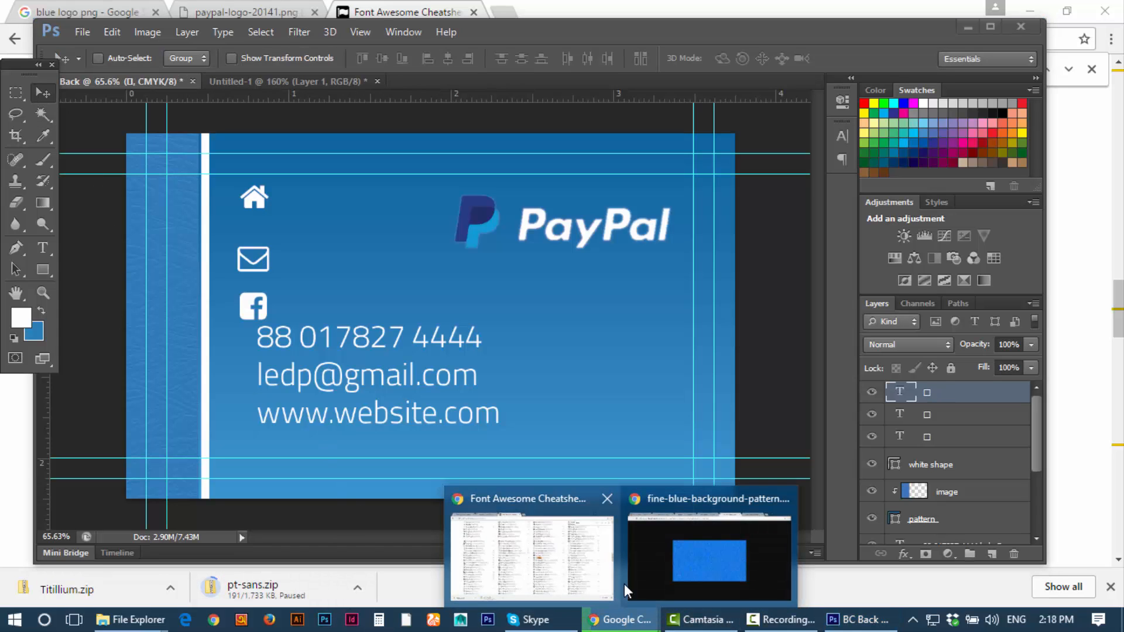
left_click(553, 527)
scroll(252, 418, "down", 5)
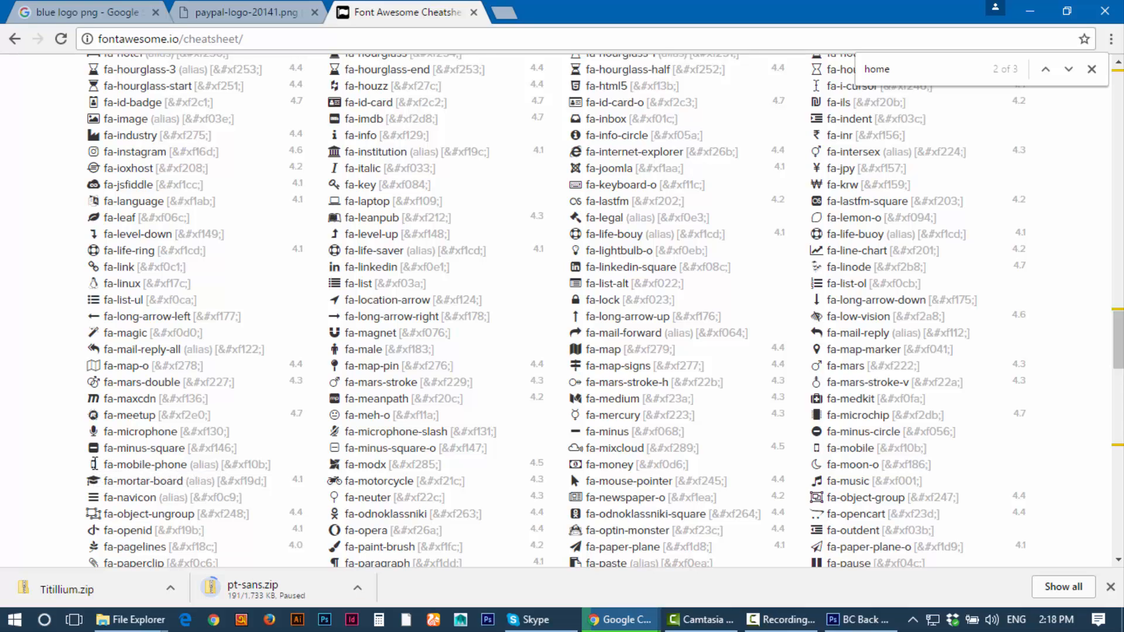
scroll(122, 464, "down", 5)
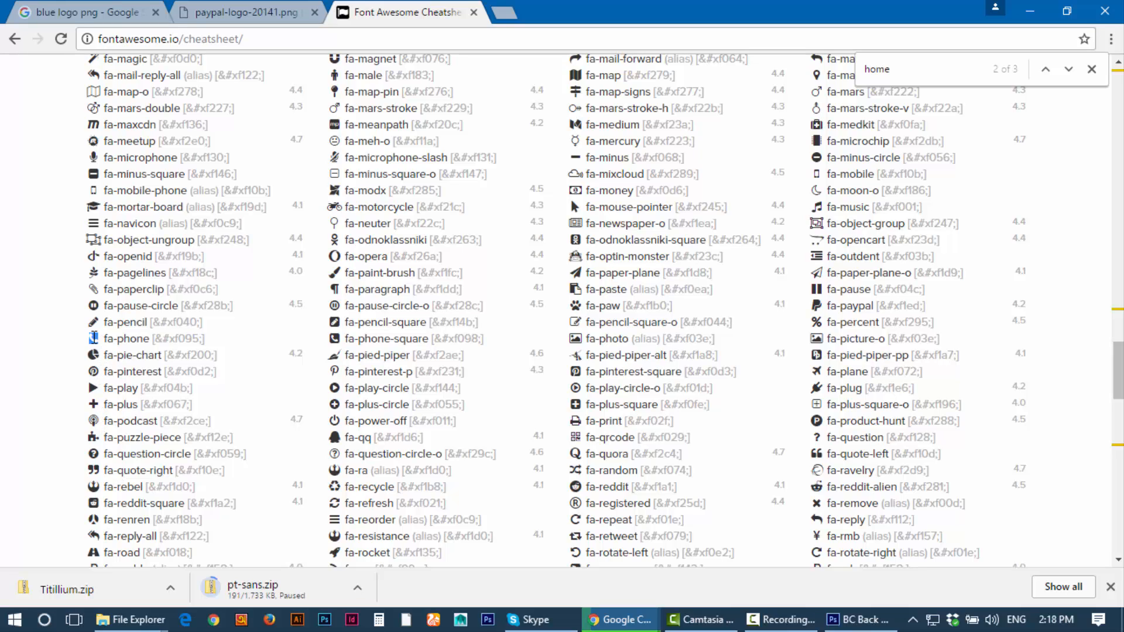
right_click(94, 339)
left_click(126, 349)
left_click(858, 619)
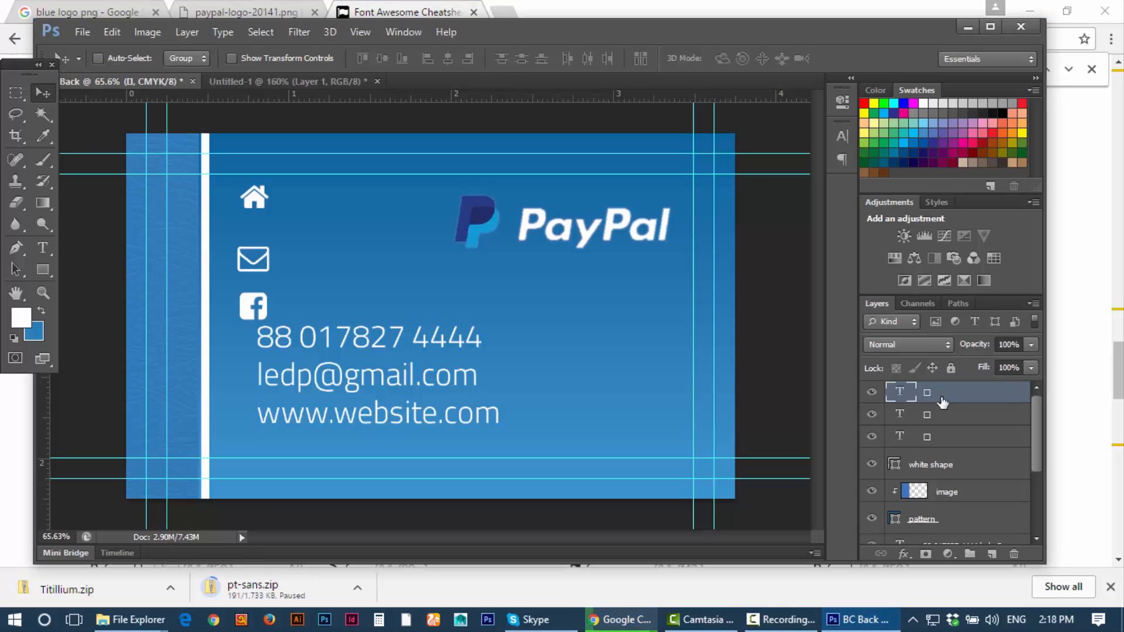
Step: Paste the phone glyph on a new text layer and drag it beside the phone number
left_click(992, 554)
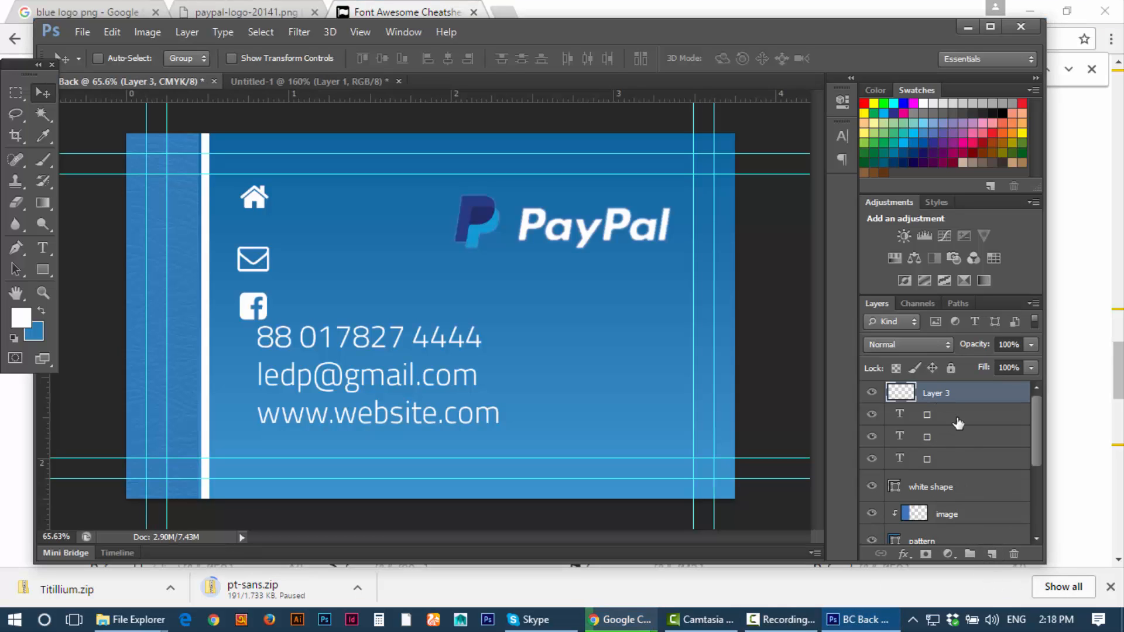
left_click(45, 247)
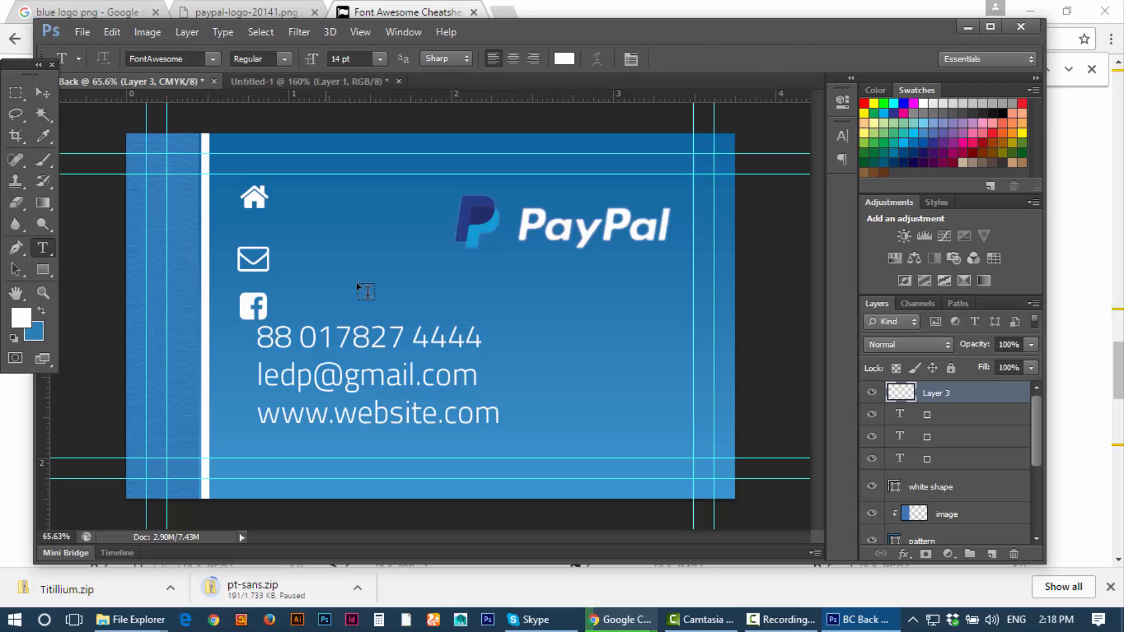
left_click(322, 285)
key("ctrl+v")
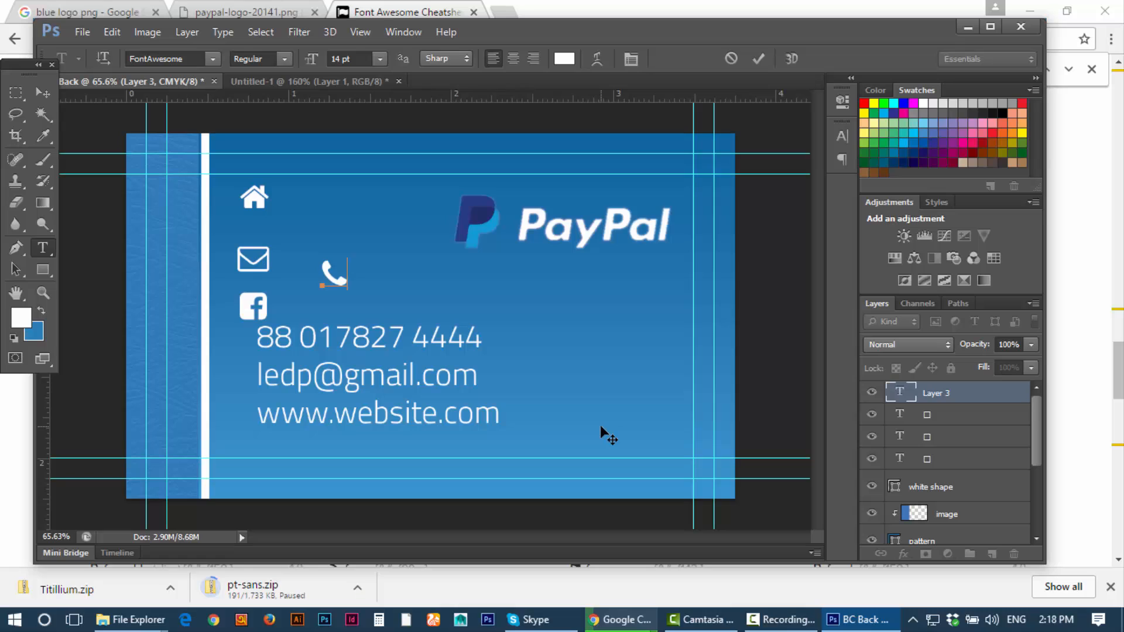
left_click(41, 92)
left_click_drag(332, 276, 259, 363)
left_click_drag(364, 353, 260, 357)
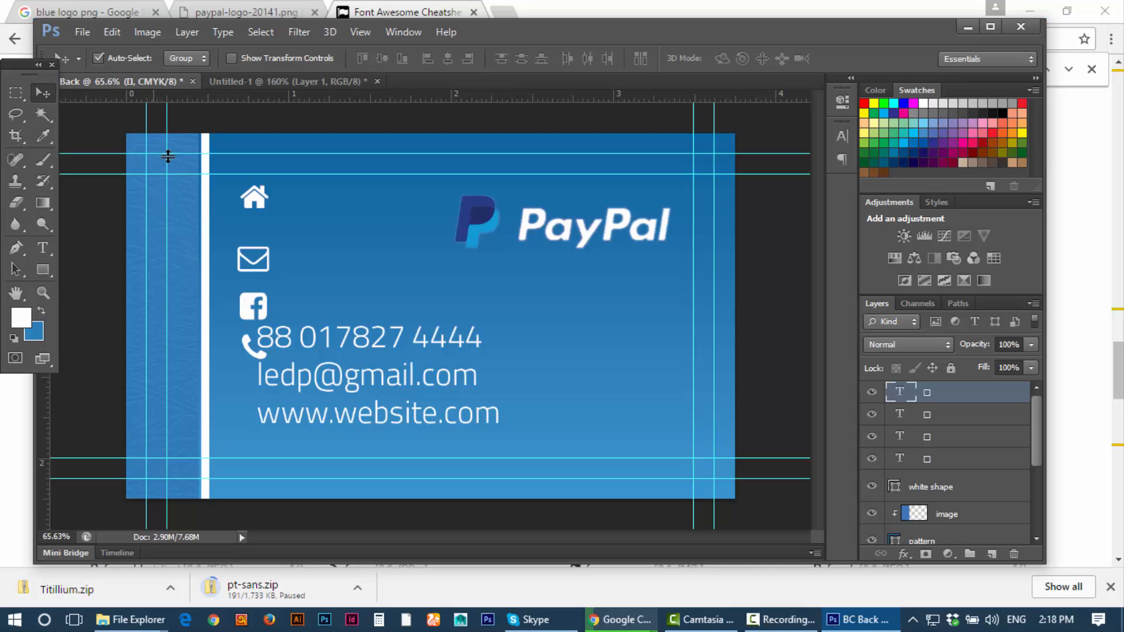
left_click(256, 301)
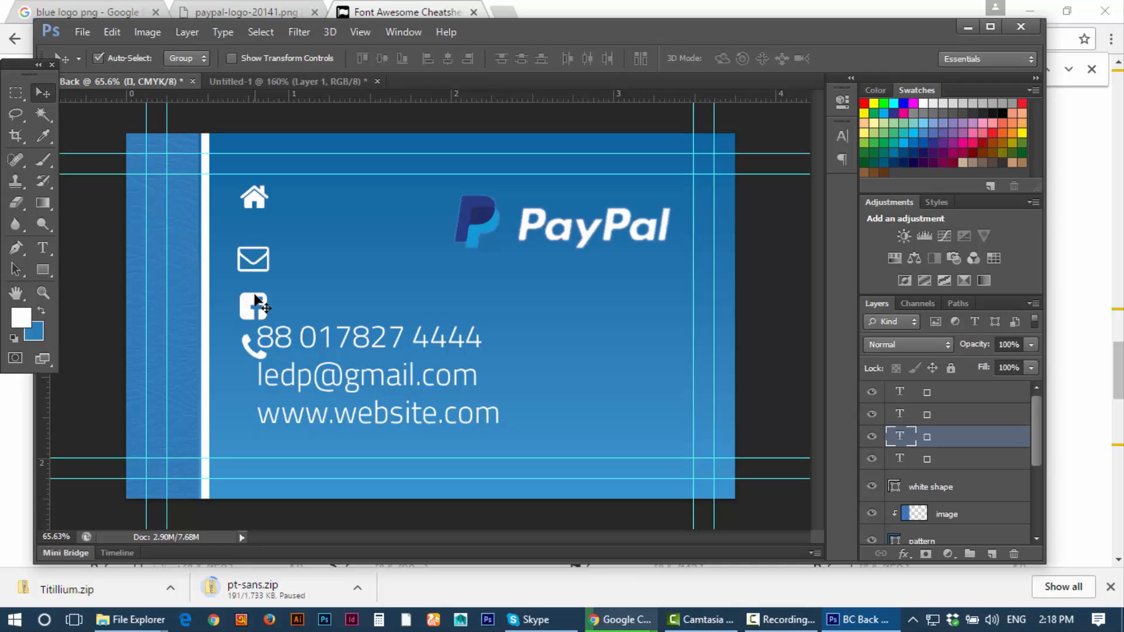
key("shift+Down")
key("shift+Down")
key("shift+Down")
key("shift+Down")
key("shift+Down")
key("shift+Down")
key("shift+Down")
key("shift+Down")
key("shift+Down")
key("shift+Down")
key("shift+Down")
key("shift+Down")
key("shift+Down")
key("shift+Down")
key("shift+Down")
key("shift+Down")
key("shift+Down")
key("shift+Down")
key("shift+Down")
key("shift+Down")
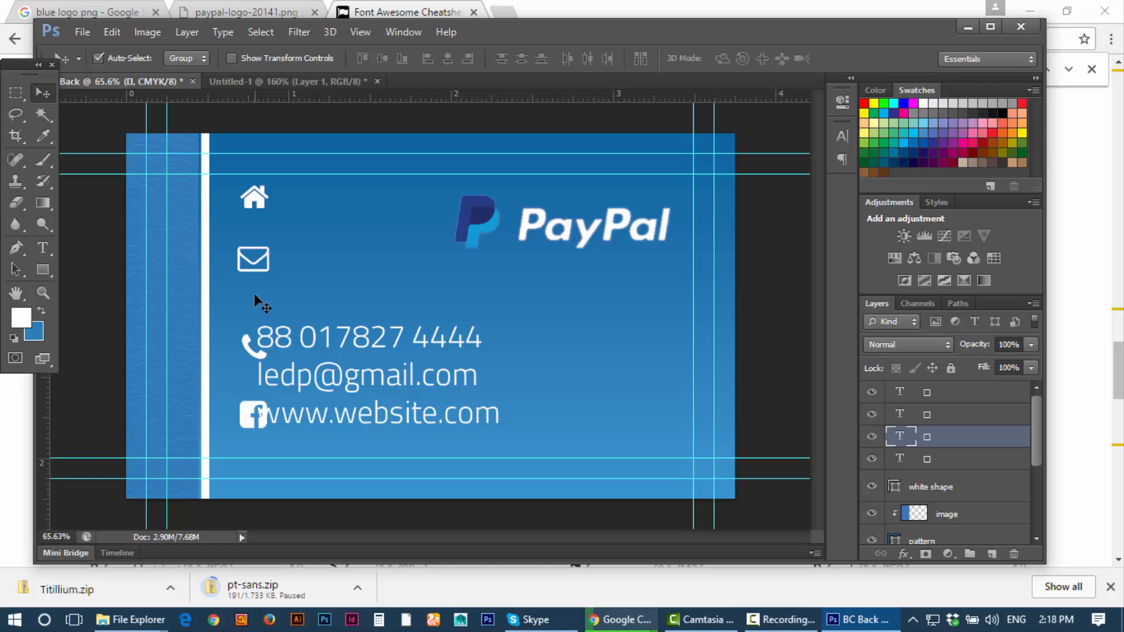
key("shift+Down")
key("shift+Down")
key("shift+Down")
key("shift+Down")
key("shift+Down")
key("shift+Down")
key("shift+Down")
key("shift+Down")
key("shift+Up")
key("shift+Up")
key("shift+Up")
key("shift+Up")
key("shift+Up")
key("shift+Up")
key("shift+Up")
key("shift+Up")
key("shift+Up")
key("shift+Up")
key("shift+Up")
key("shift+Up")
key("shift+Up")
key("shift+Up")
key("shift+Up")
key("shift+Up")
key("shift+Up")
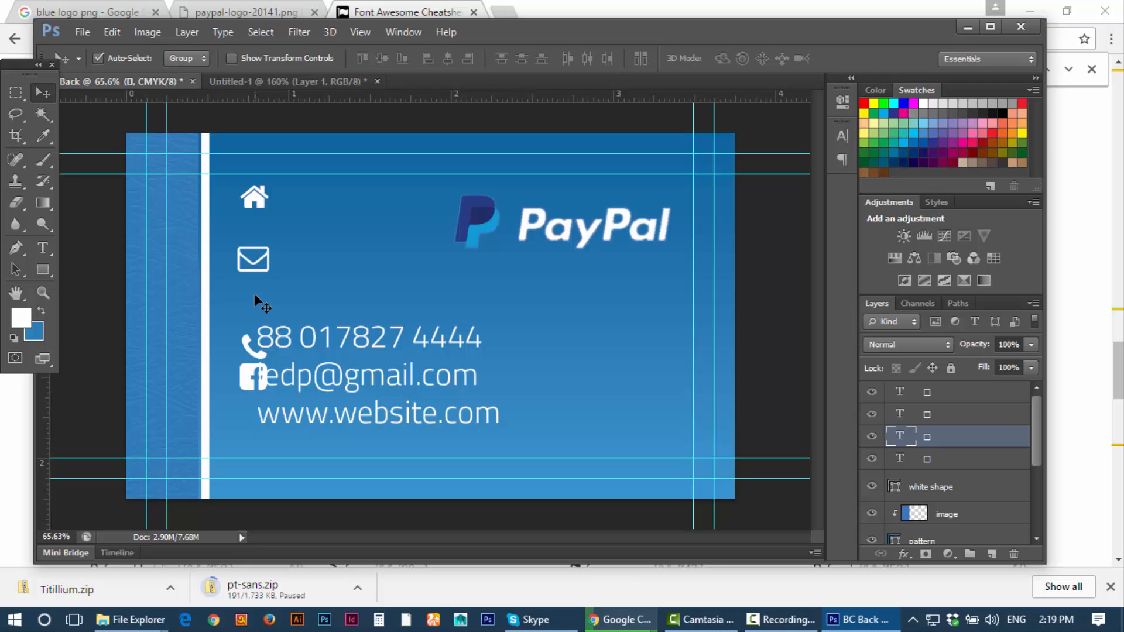
key("shift+Up")
key("shift+Up")
key("shift+Up")
key("shift+Up")
key("shift+Up")
key("shift+Up")
key("shift+Up")
key("shift+Up")
key("shift+Up")
key("shift+Up")
key("shift+Up")
key("shift+Up")
key("shift+Up")
key("shift+Up")
key("shift+Up")
key("shift+Up")
key("shift+Up")
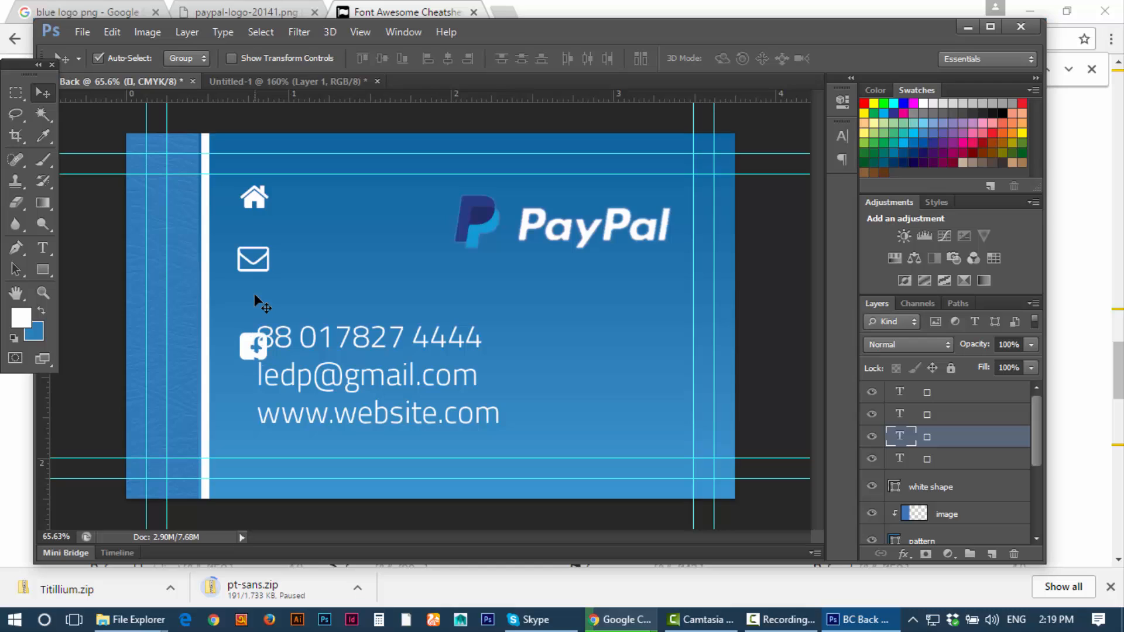
key("shift+Up")
key("shift+Up")
key("shift+Up")
key("shift+Up")
key("shift+Up")
key("shift+Up")
key("shift+Down")
key("shift+Down")
key("shift+Down")
key("shift+Down")
key("shift+Down")
key("shift+Down")
key("shift+Down")
key("shift+Down")
key("shift+Down")
key("shift+Down")
key("shift+Down")
key("shift+Down")
key("shift+Down")
key("shift+Down")
key("shift+Down")
key("shift+Down")
key("shift+Down")
key("shift+Down")
key("shift+Down")
key("shift+Down")
key("shift+Down")
key("shift+Down")
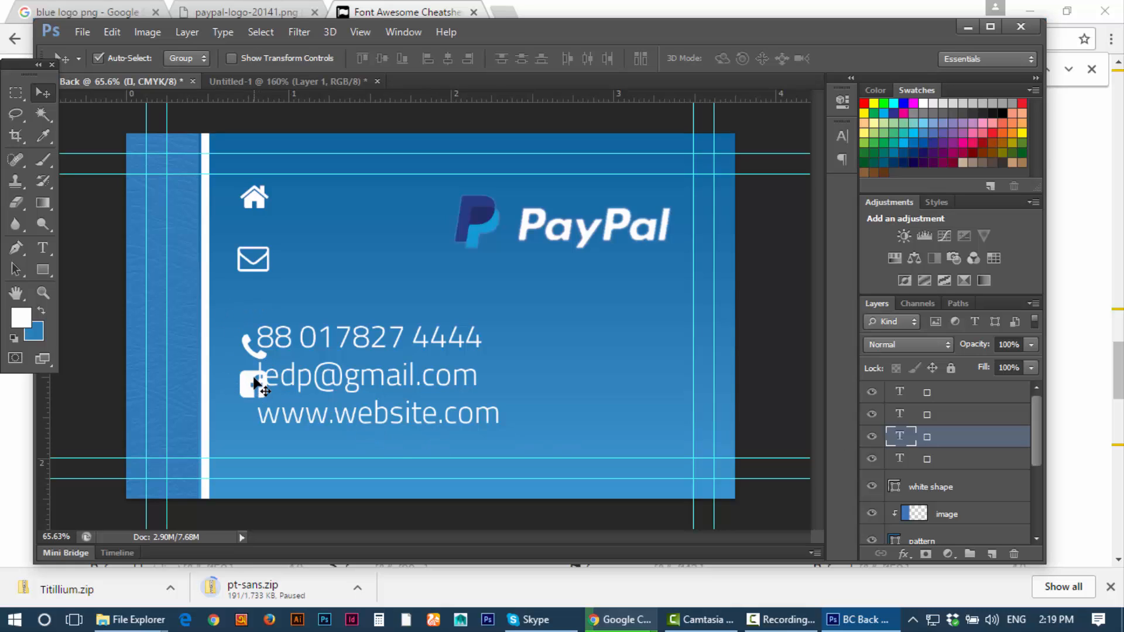
key("shift+Down")
key("shift+Down")
key("shift+Down")
key("shift+Down")
key("shift+Down")
key("shift+Down")
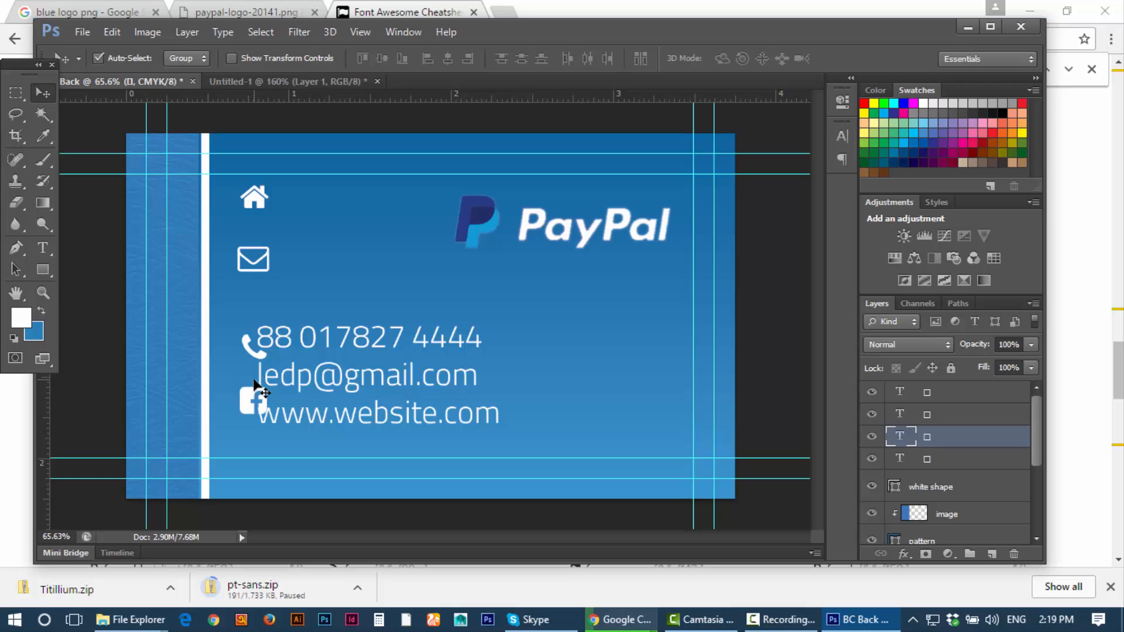
key("shift+Down")
Step: Copy the fa-mouse-pointer glyph from the cheatsheet and return to the BC Back document
mouse_move(615, 622)
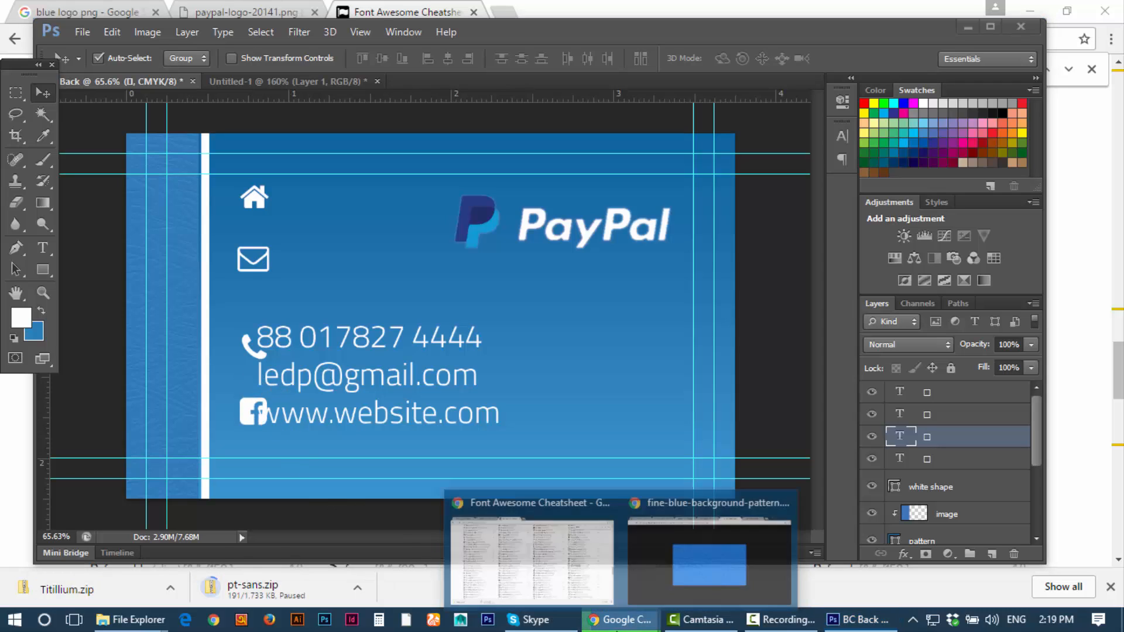
left_click(551, 543)
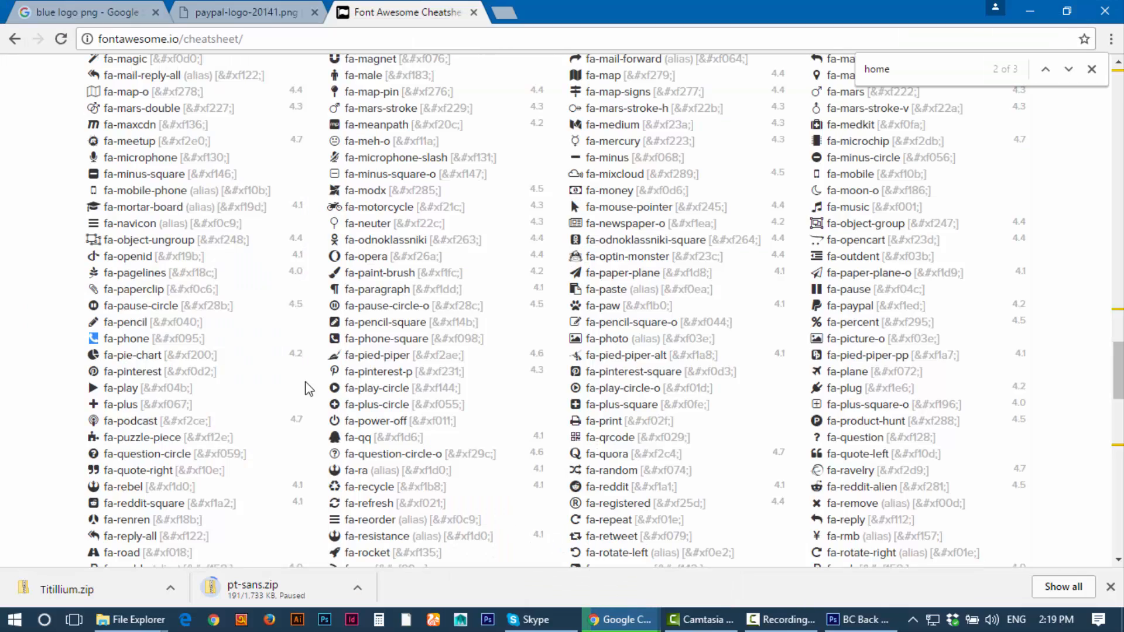
left_click(577, 208)
right_click(574, 212)
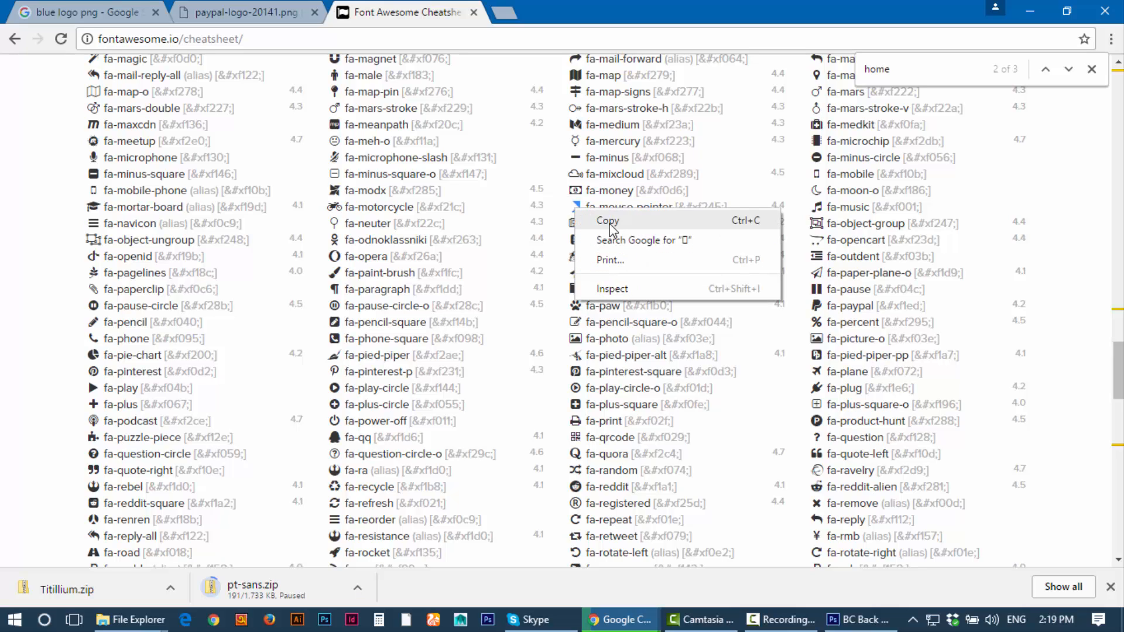
left_click(608, 220)
left_click(831, 621)
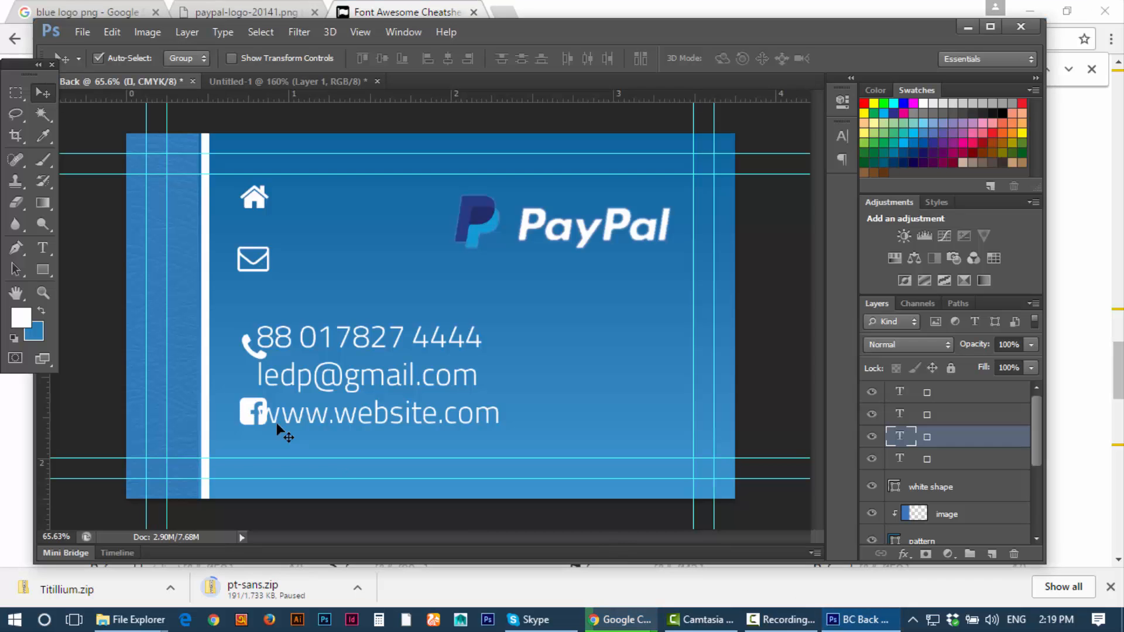
Step: Paste the mouse-pointer glyph into a new text layer at the top of the stack
left_click(945, 395)
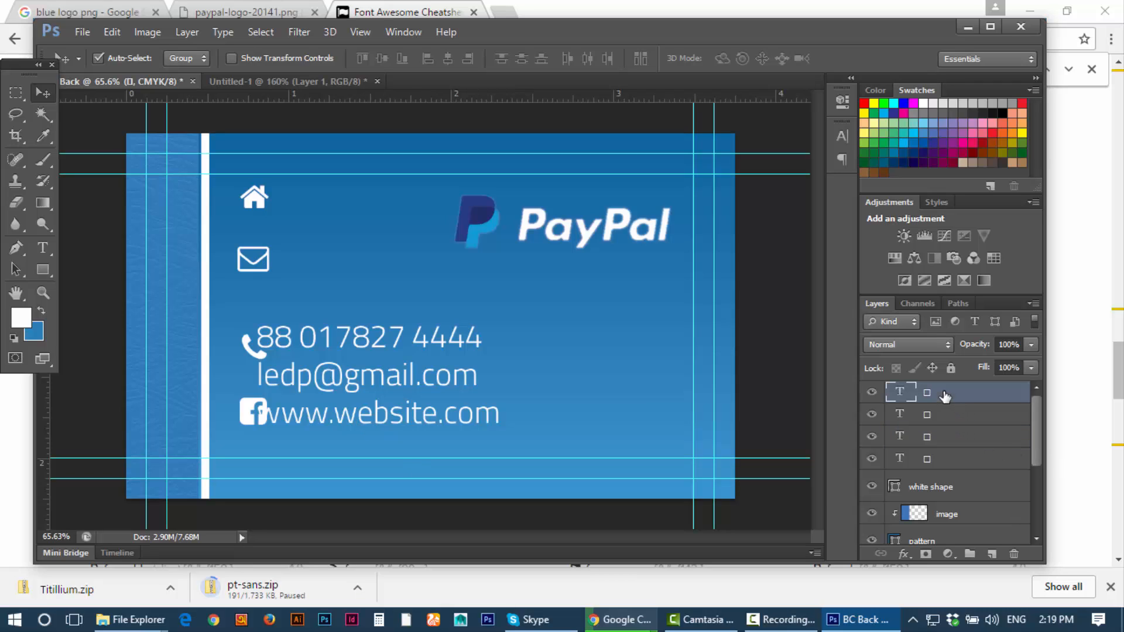
key("ctrl+shift+alt+n")
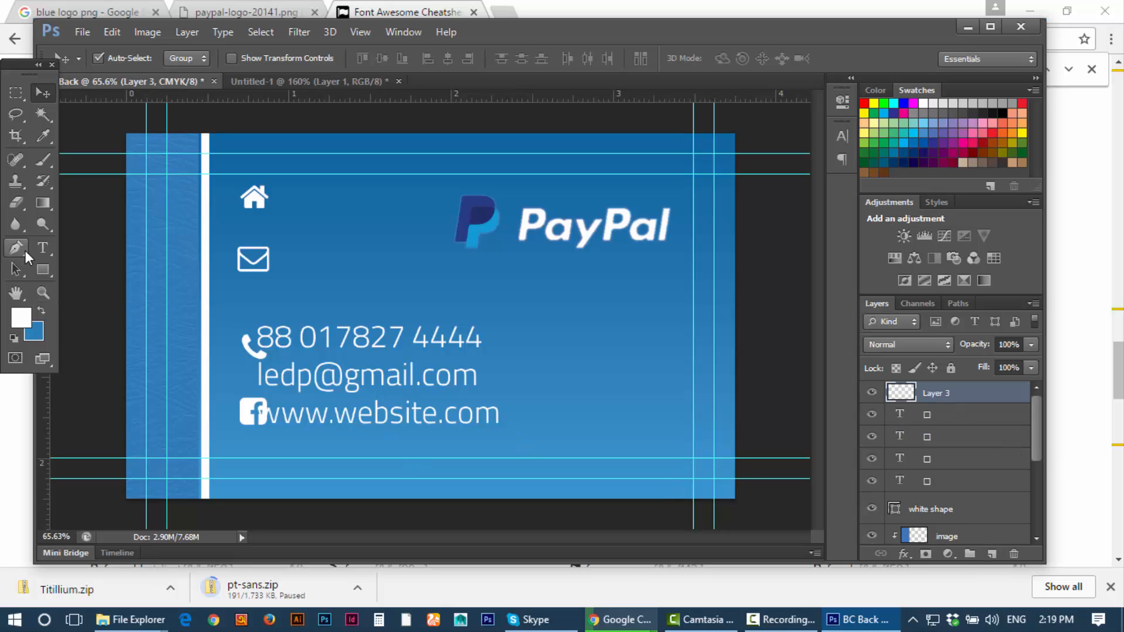
left_click(43, 247)
left_click(314, 261)
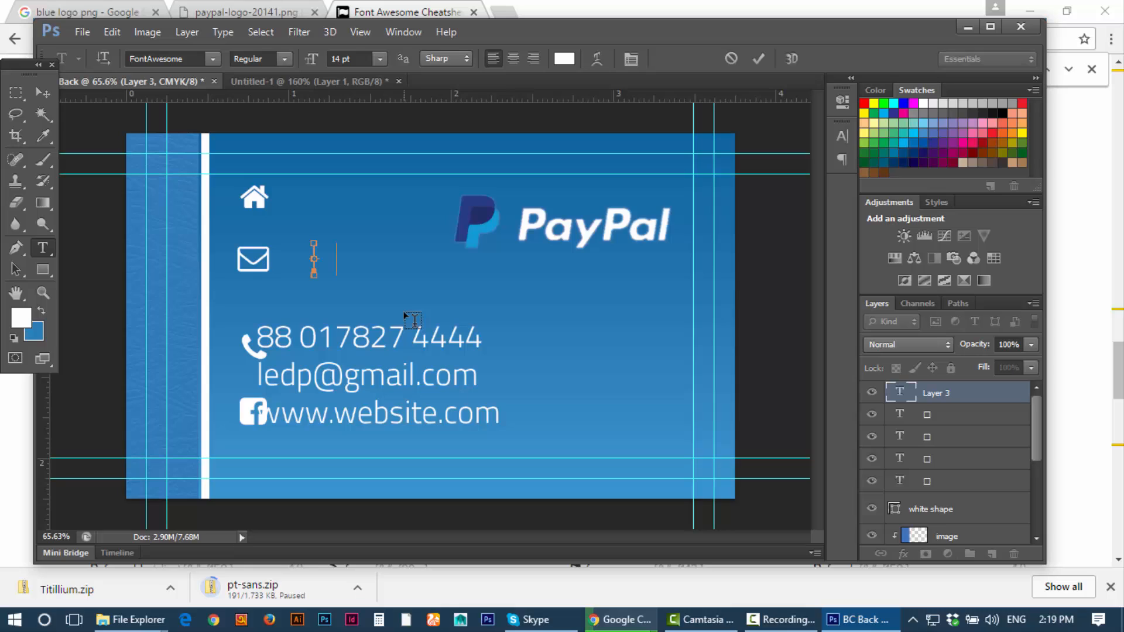
key("ctrl+v")
left_click(46, 88)
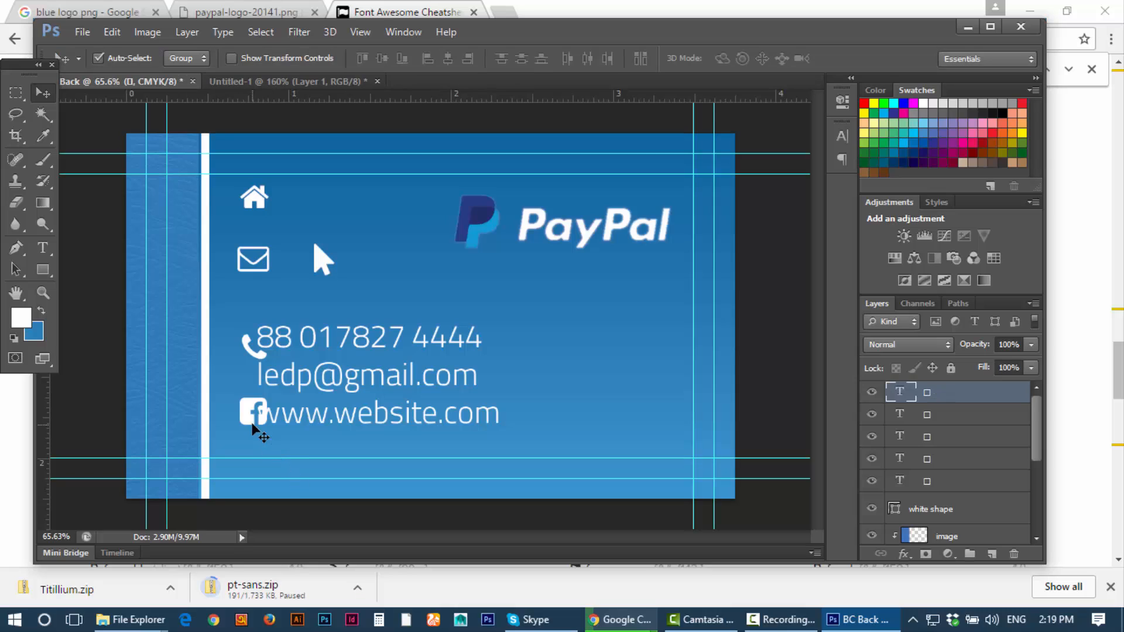
Step: Line up the icons: arrow by the website, phone and envelope by their lines, house above phone
left_click_drag(259, 424, 240, 473)
left_click_drag(315, 245, 237, 419)
left_click(251, 351)
left_click_drag(250, 351, 216, 337)
left_click_drag(253, 259, 238, 328)
left_click(245, 335)
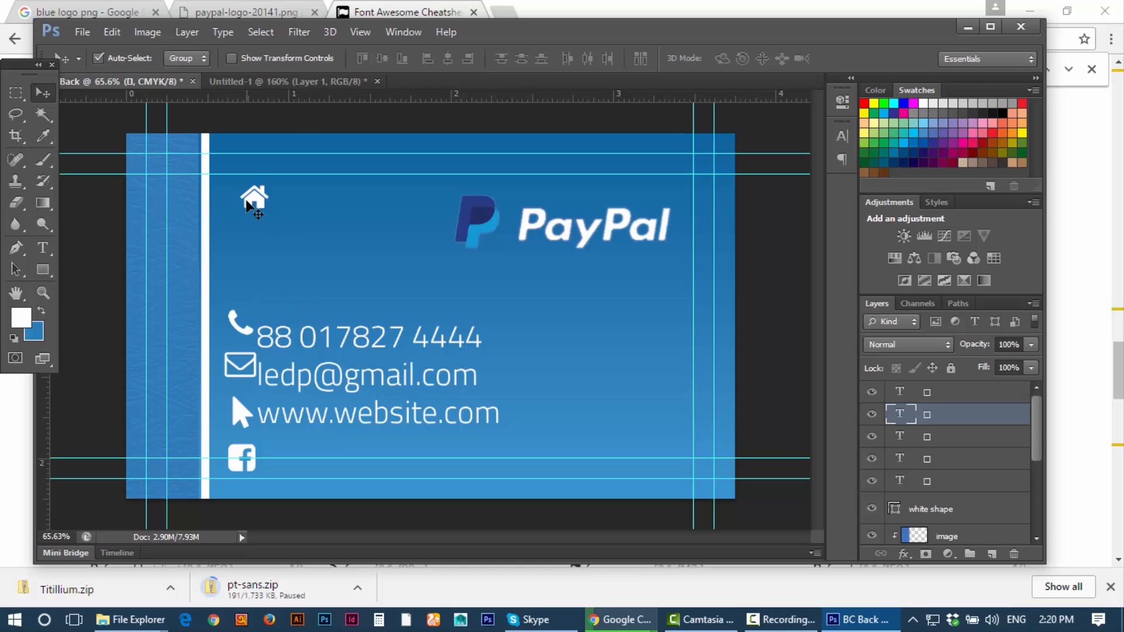
left_click_drag(265, 210, 257, 294)
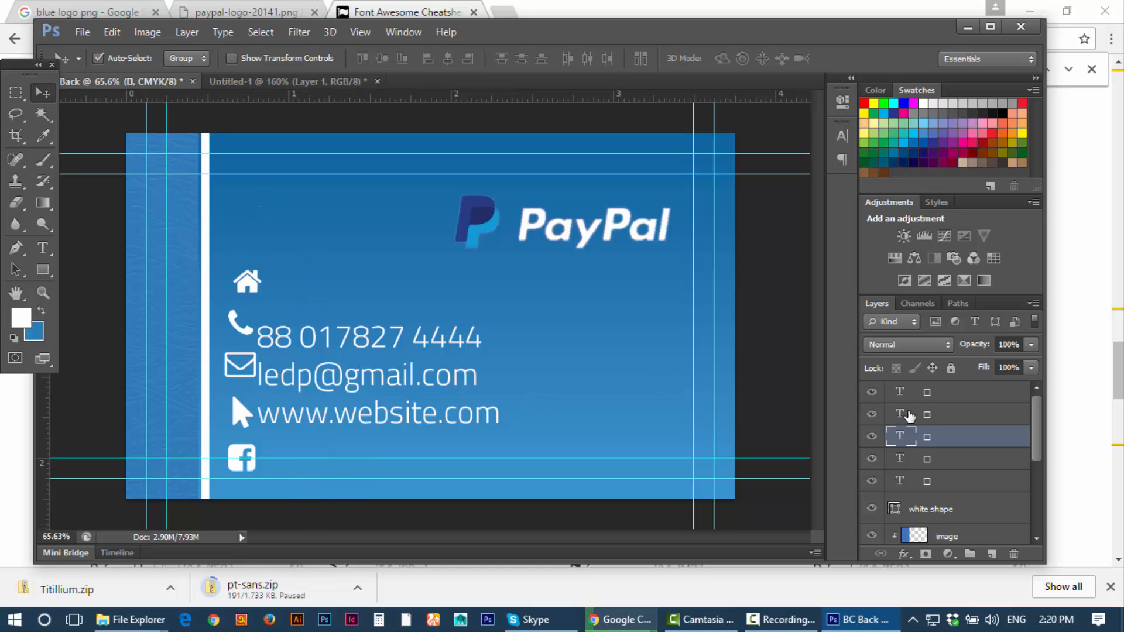
Step: Shrink the arrow and phone icon glyphs to 11 pt
double_click(901, 392)
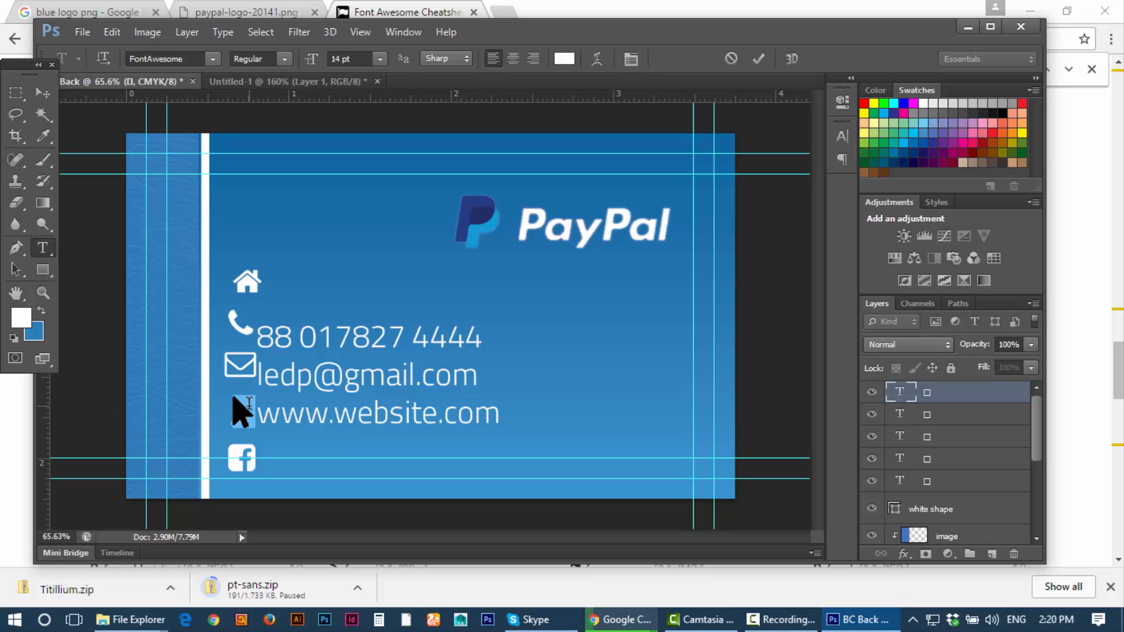
left_click(379, 58)
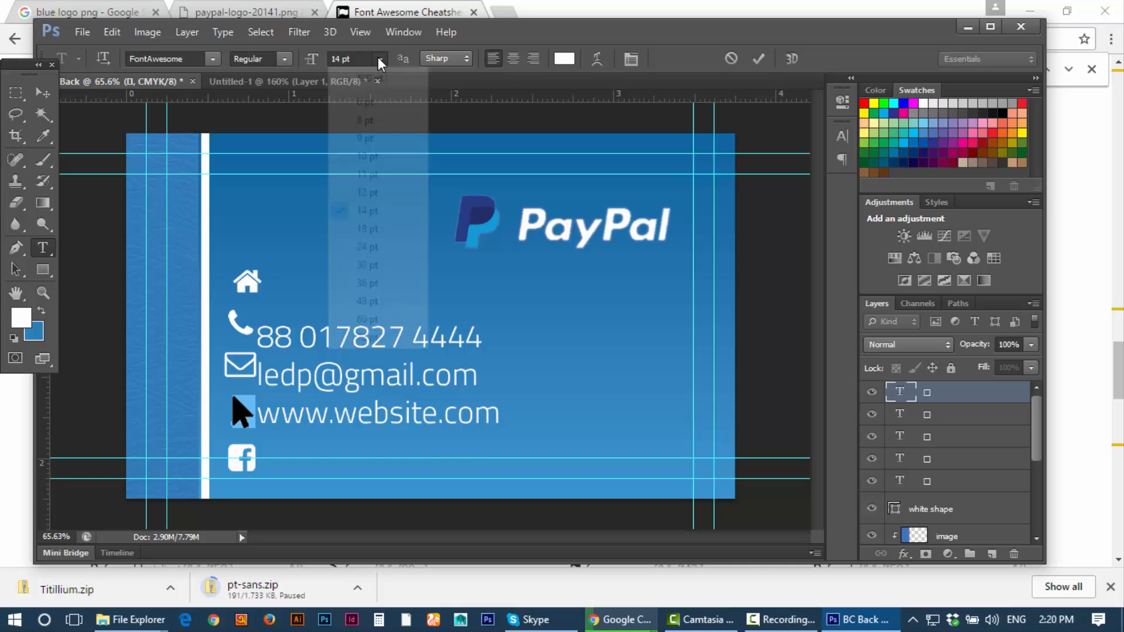
left_click(369, 174)
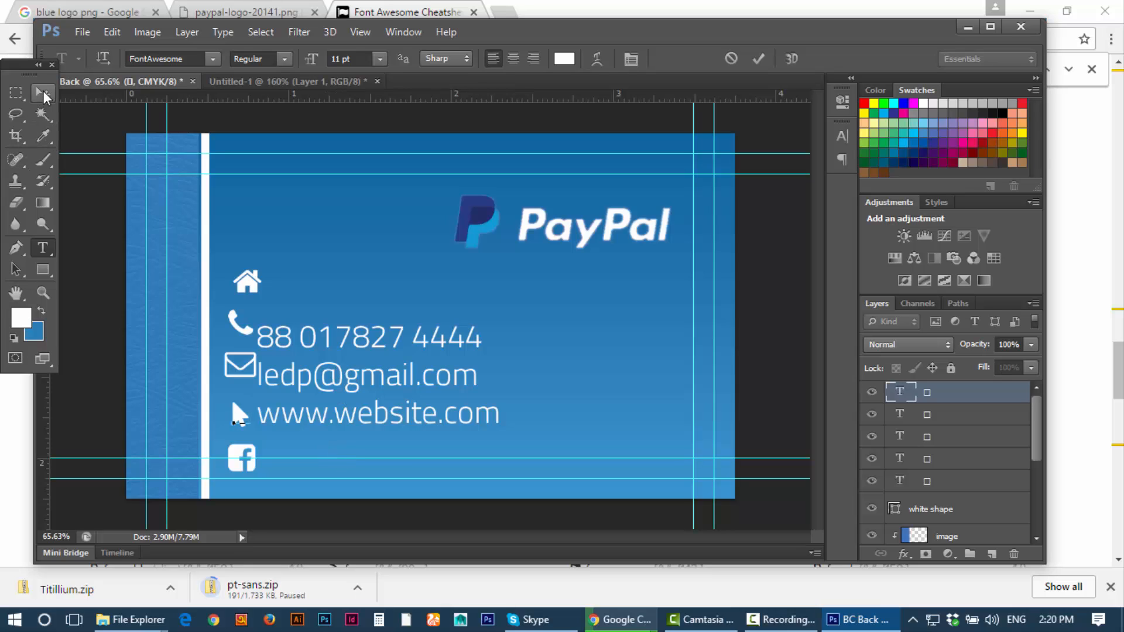
left_click_drag(212, 408, 261, 384)
key("ctrl+Return")
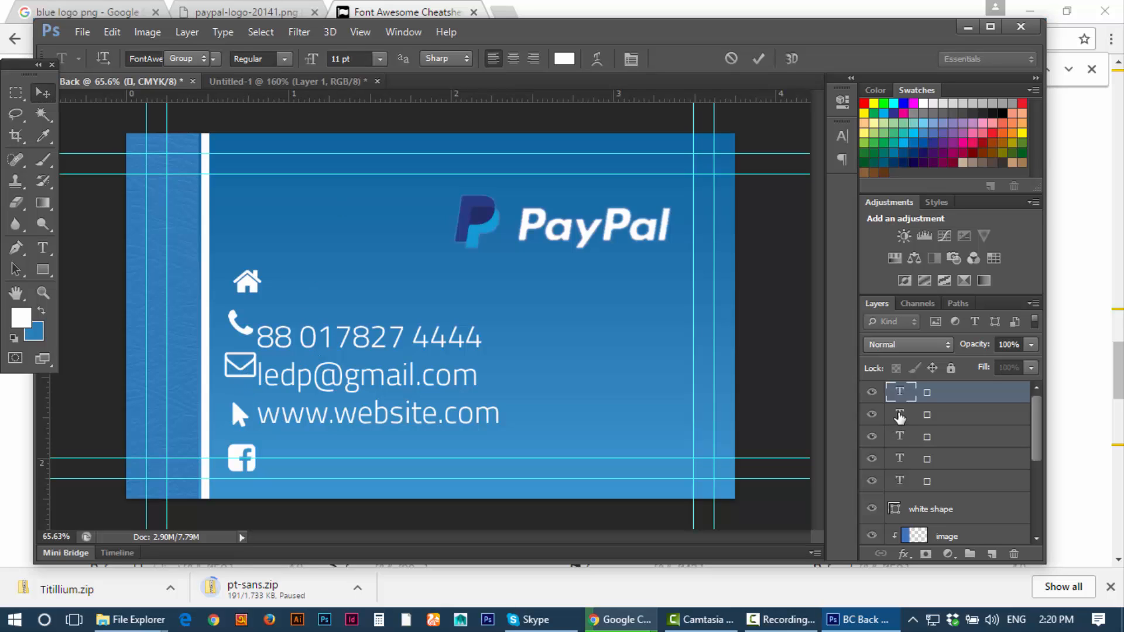
left_click(901, 414)
double_click(901, 415)
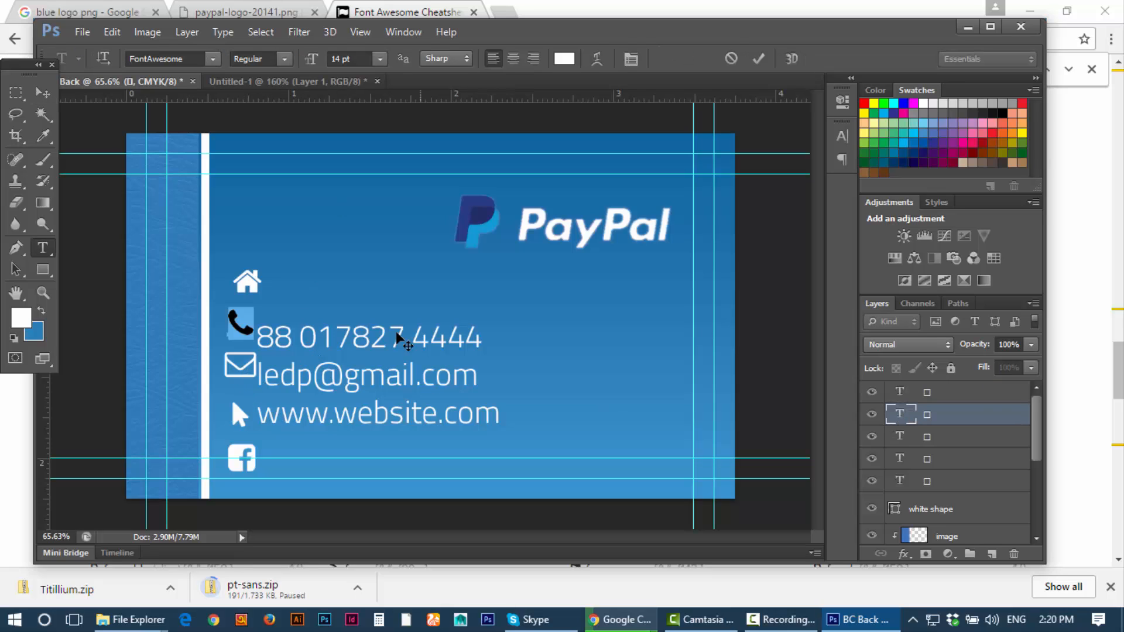
left_click(360, 57)
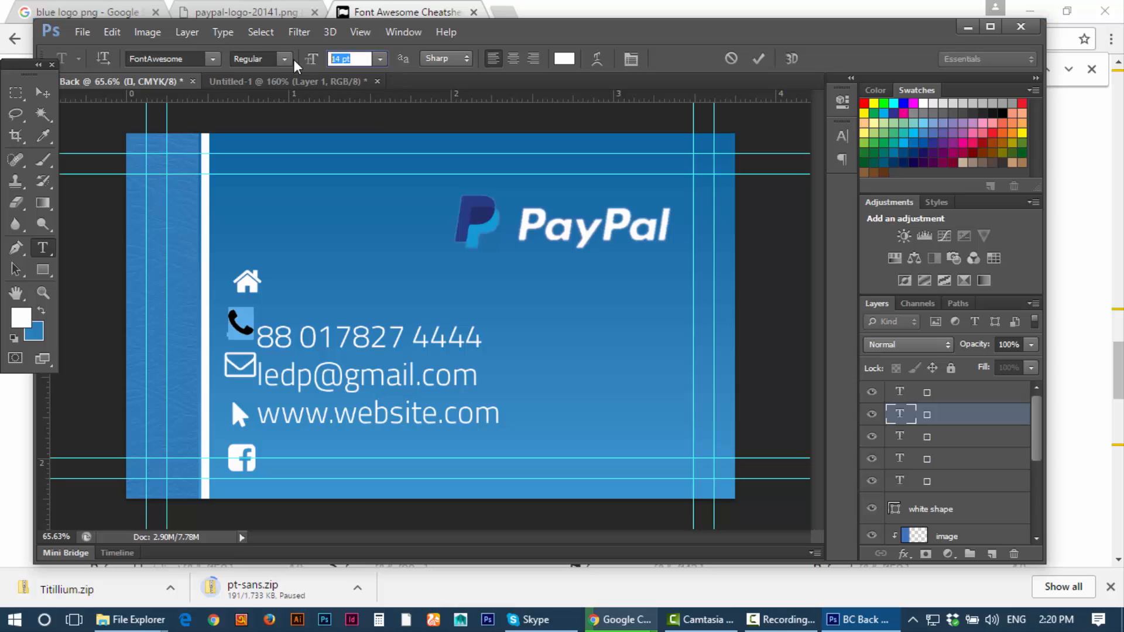
left_click(380, 59)
left_click(369, 174)
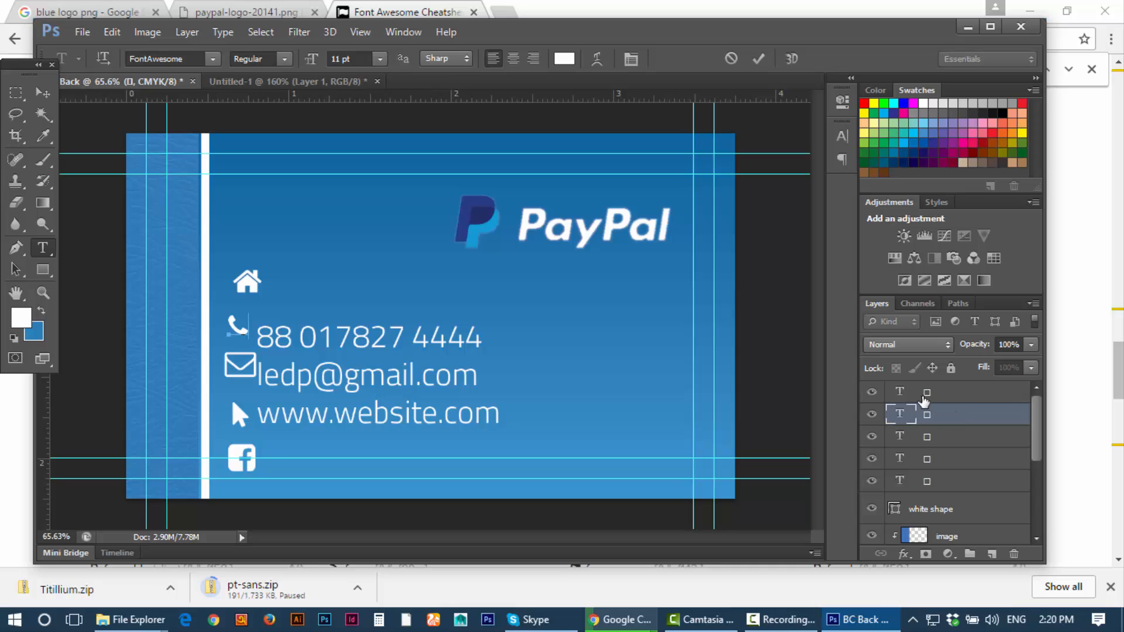
Step: Resize the home icon glyph to 11 pt
left_click(902, 393)
double_click(902, 393)
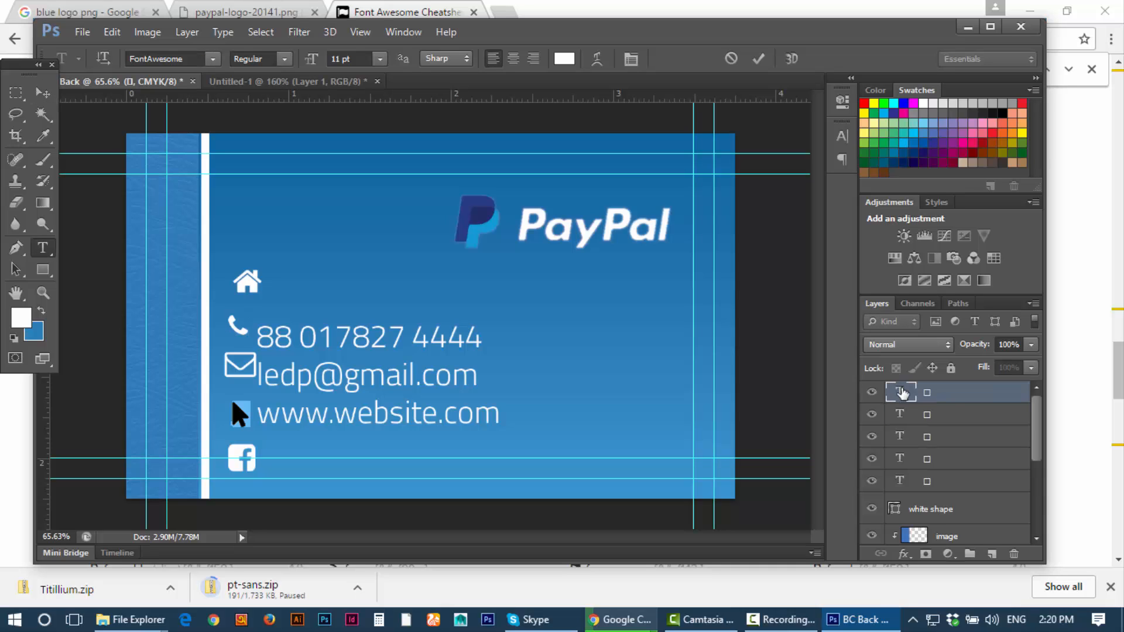
left_click(905, 413)
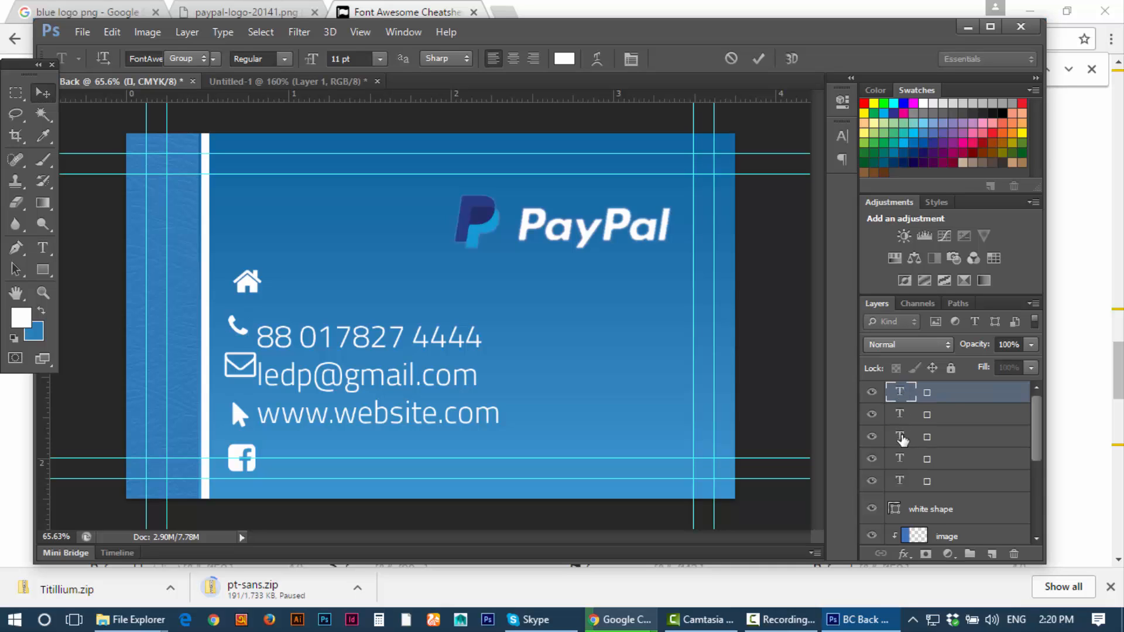
left_click(902, 439)
double_click(902, 438)
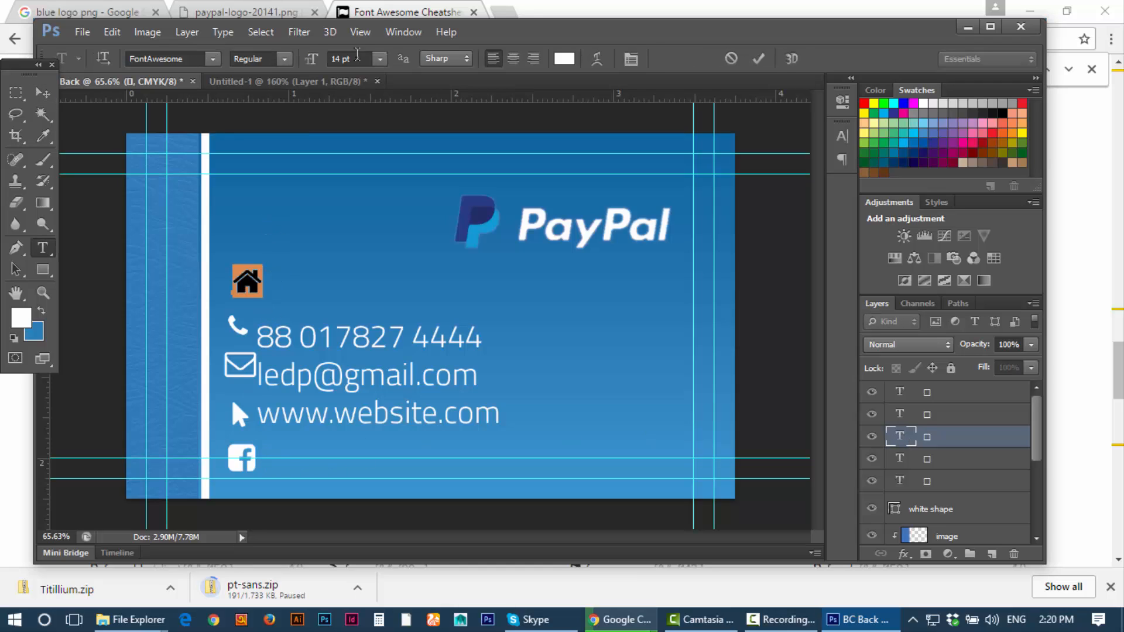
left_click(359, 54)
type("11")
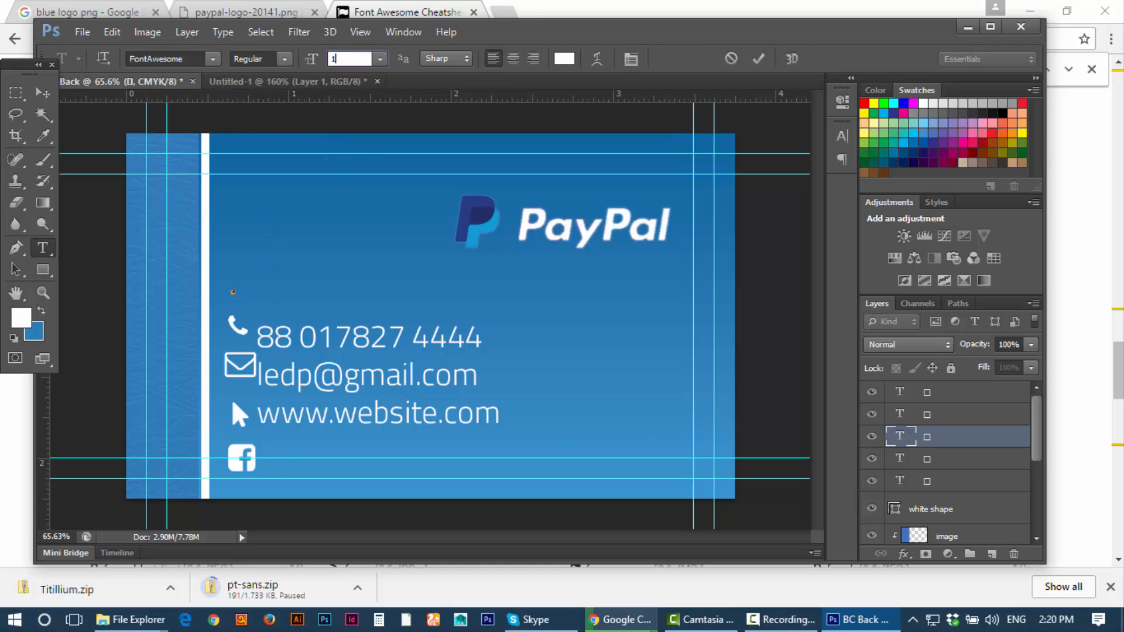
left_click(42, 89)
Step: Set the Facebook icon glyph to 11 pt
double_click(900, 458)
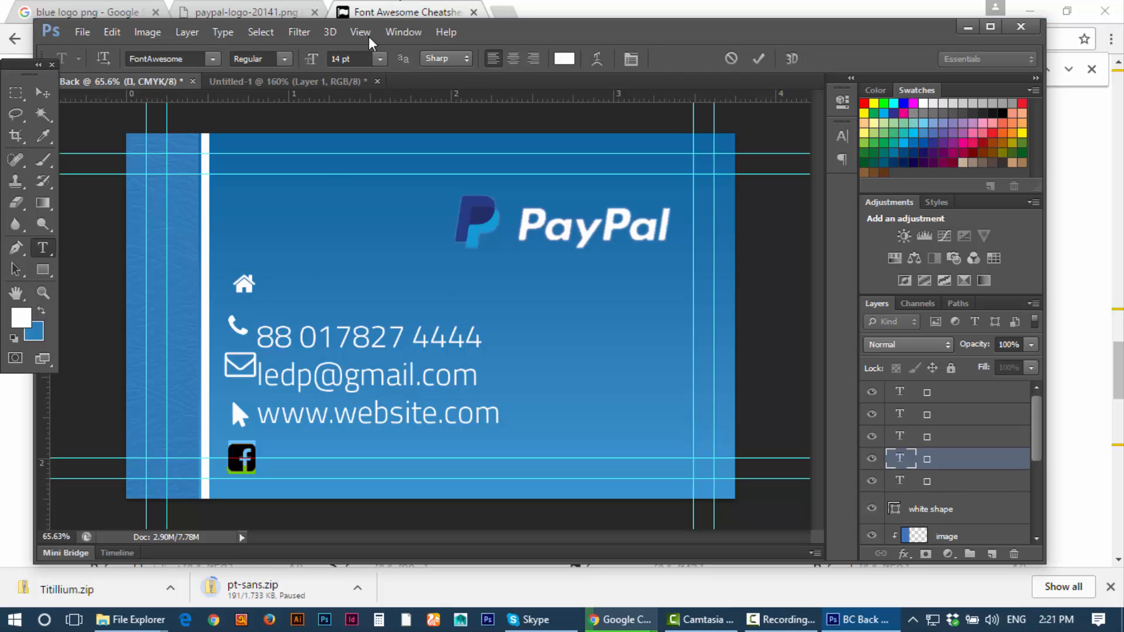
left_click(355, 58)
type("11")
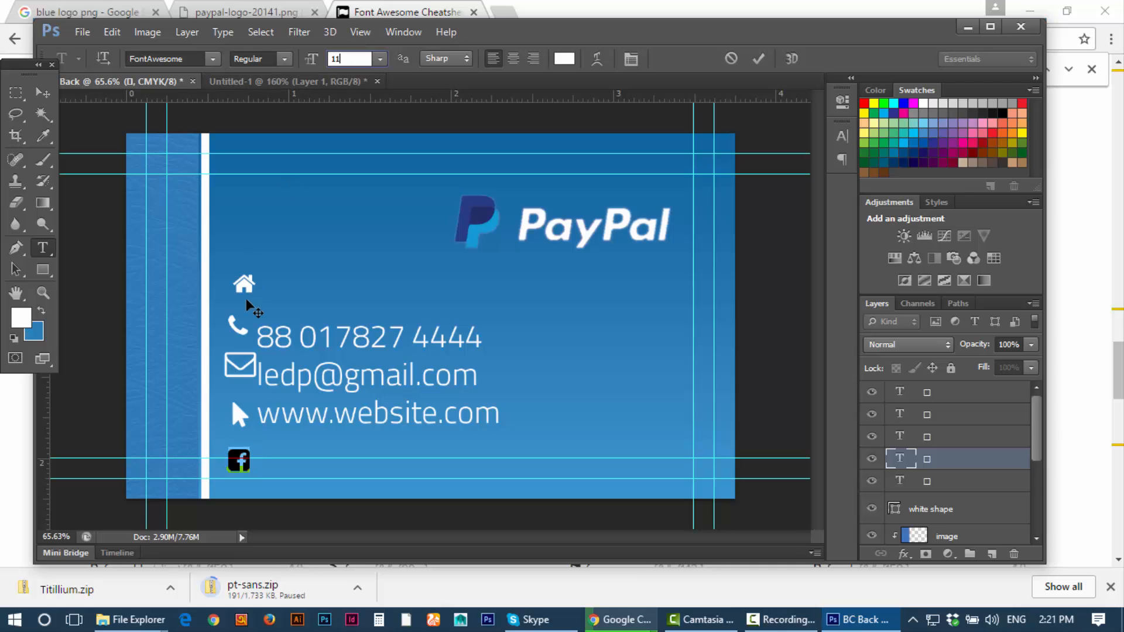
key("Return")
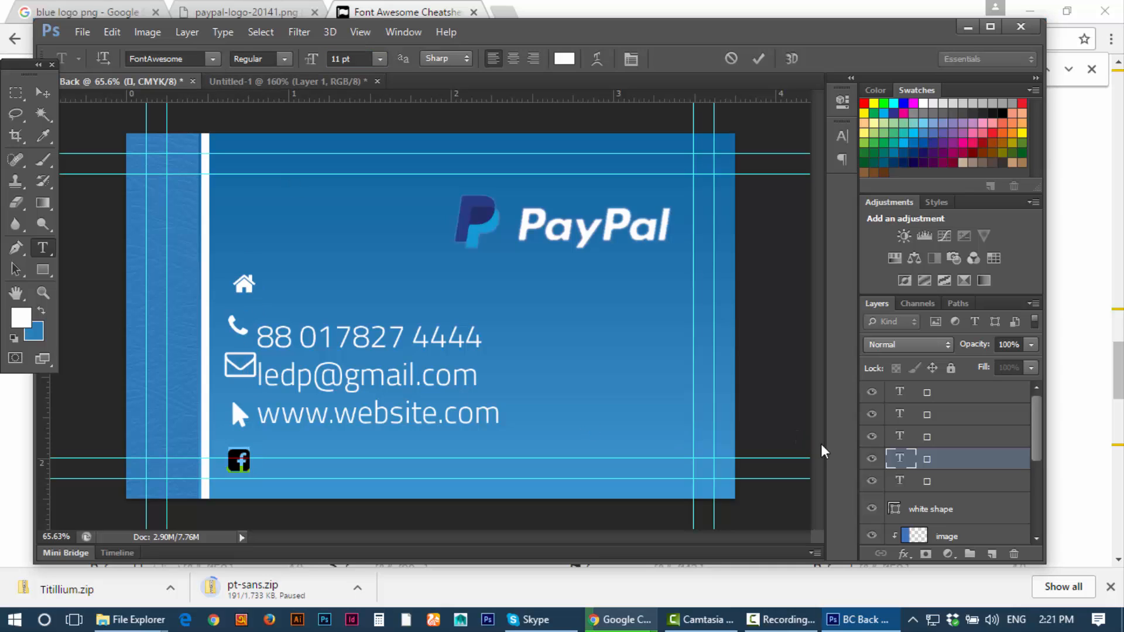
left_click(951, 488)
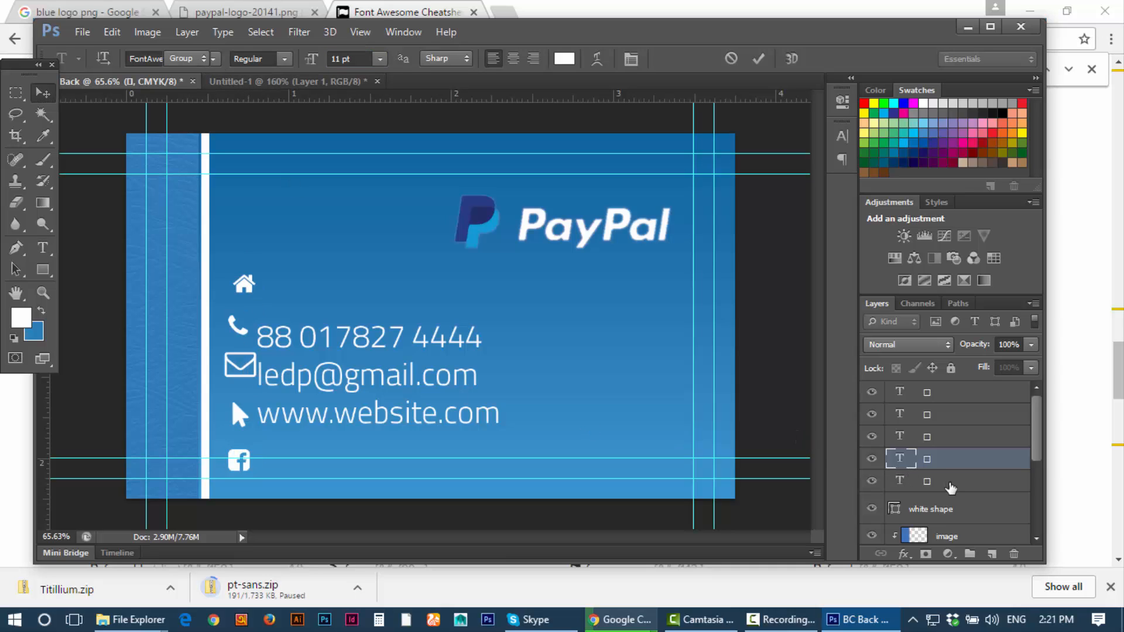
Step: Set the envelope icon glyph to 11 pt
left_click(868, 483)
left_click(870, 482)
double_click(900, 481)
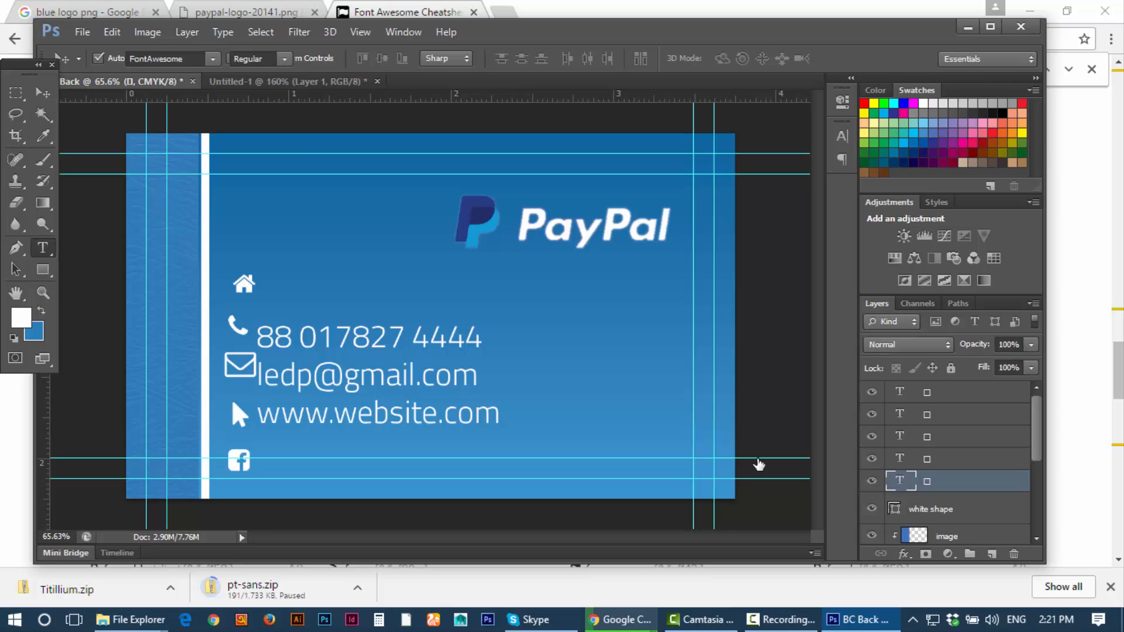
left_click(360, 58)
type("11")
key("Return")
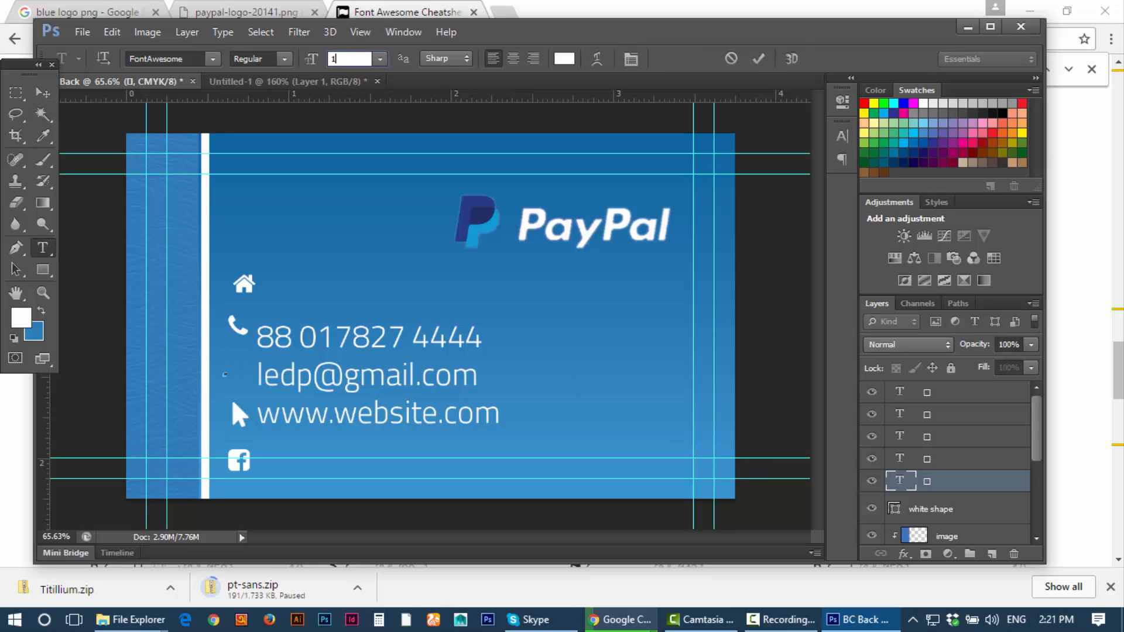
left_click(43, 92)
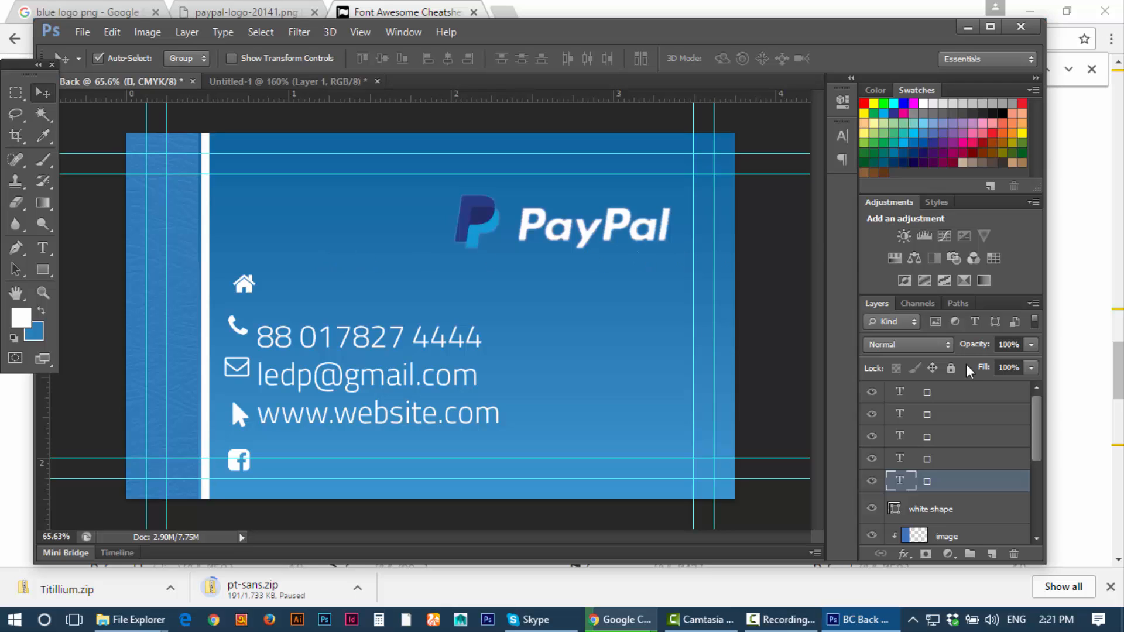
left_click_drag(916, 515, 944, 488)
Step: Group the five icon text layers with Ctrl+G and name the group 'icon'
left_click(954, 394, "shift")
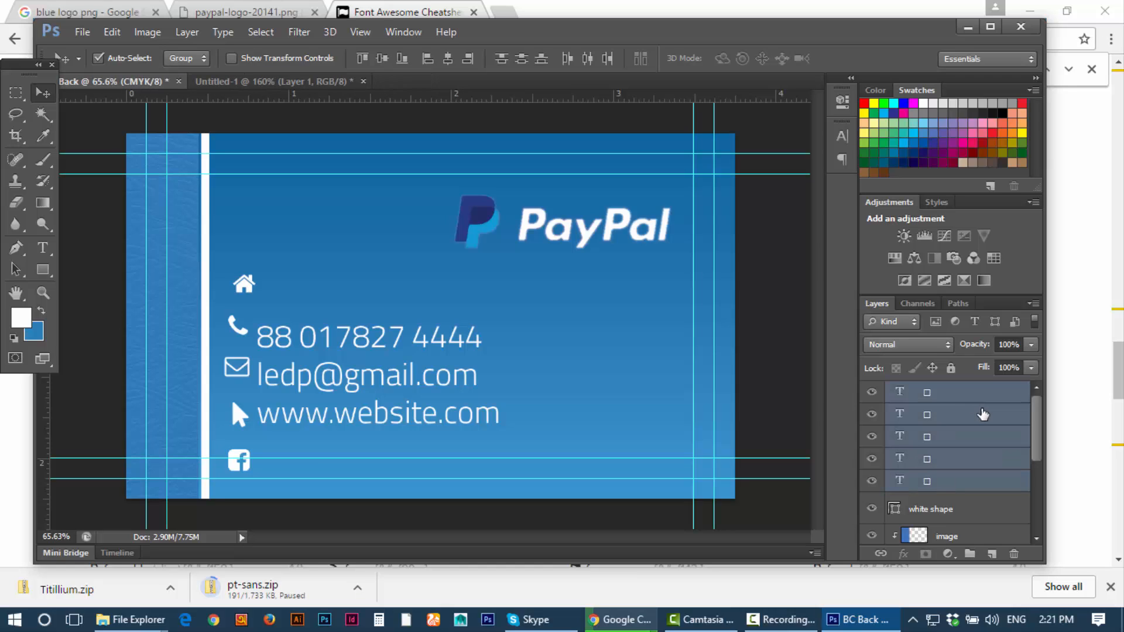
key("ctrl+g")
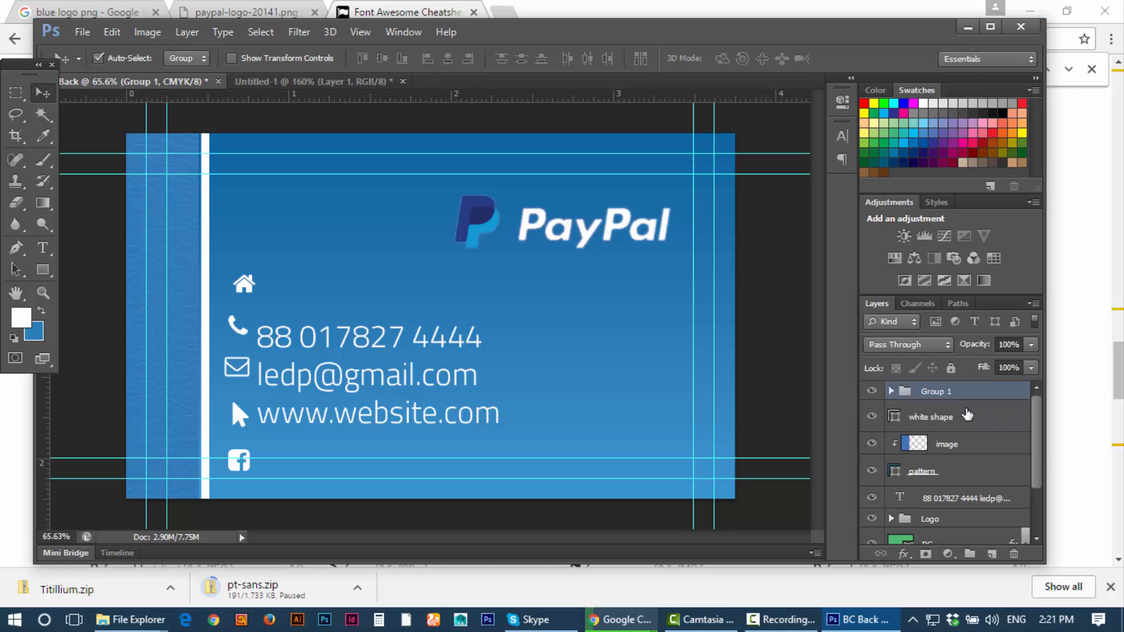
double_click(935, 393)
type("t")
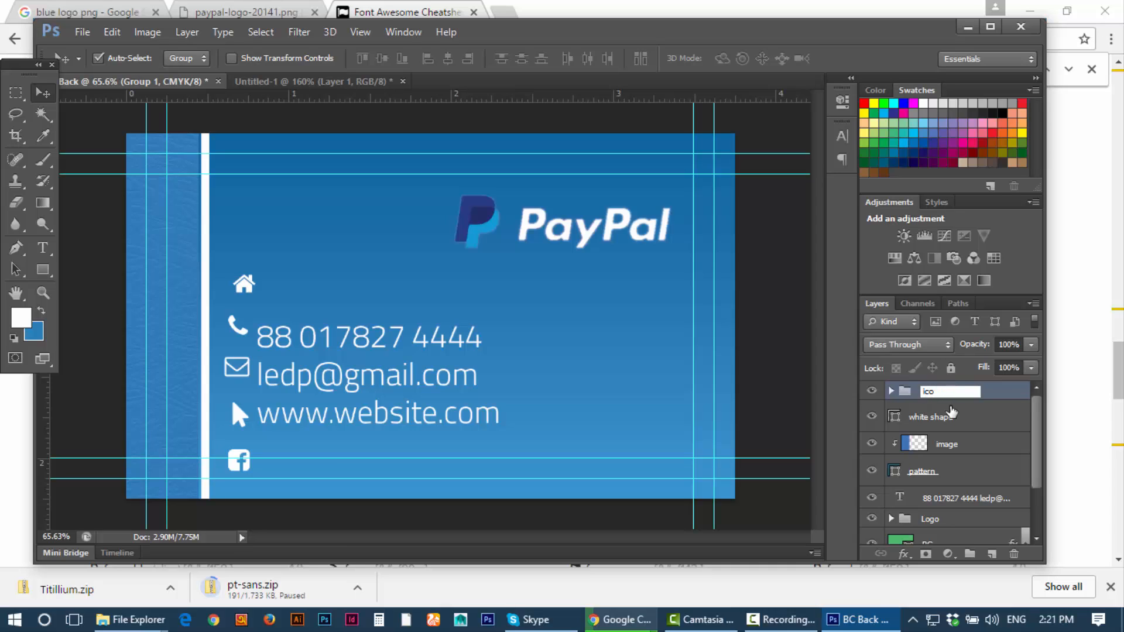
type("con")
key("Return")
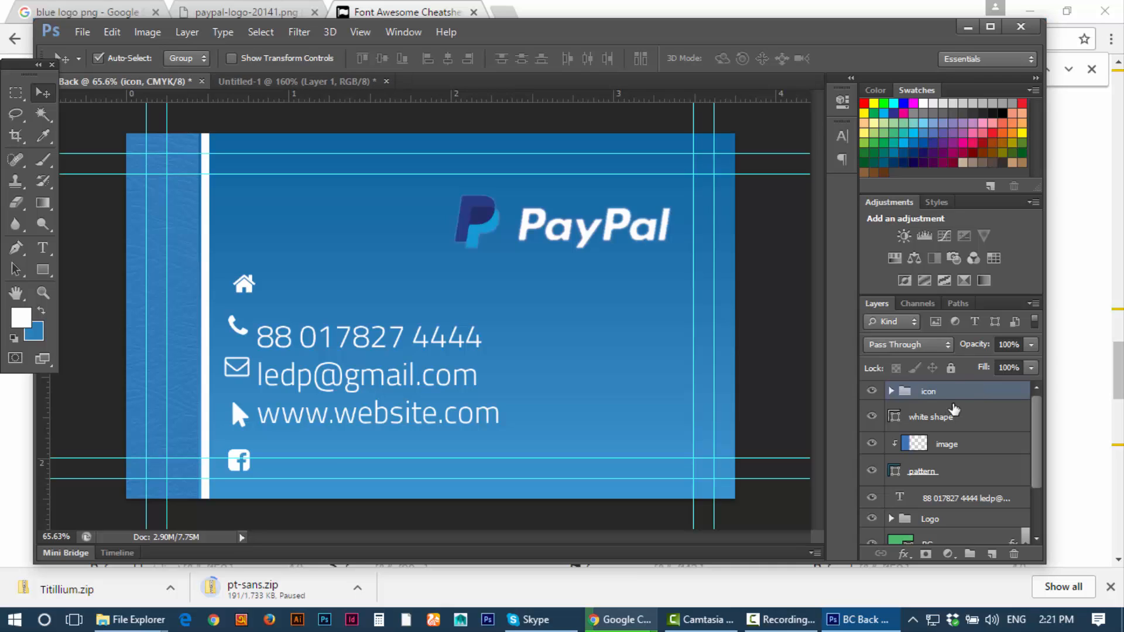
Step: Check the icon group's visibility, expand it and select all five icon layers inside
left_click(871, 391)
left_click(872, 392)
left_click(891, 391)
left_click(924, 412)
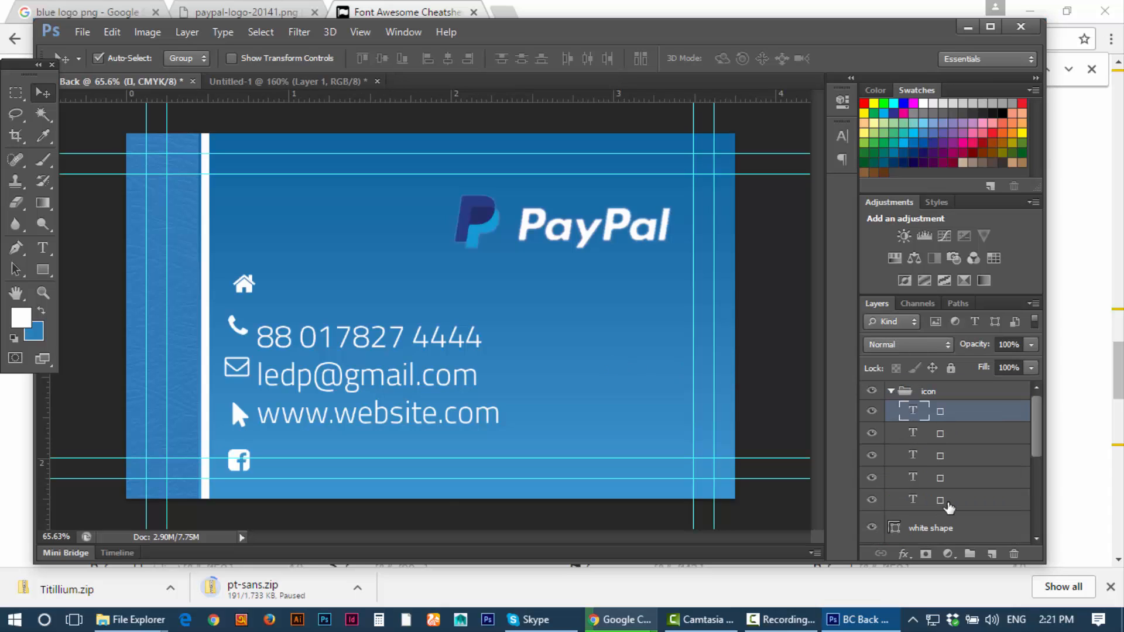
left_click(946, 501, "shift")
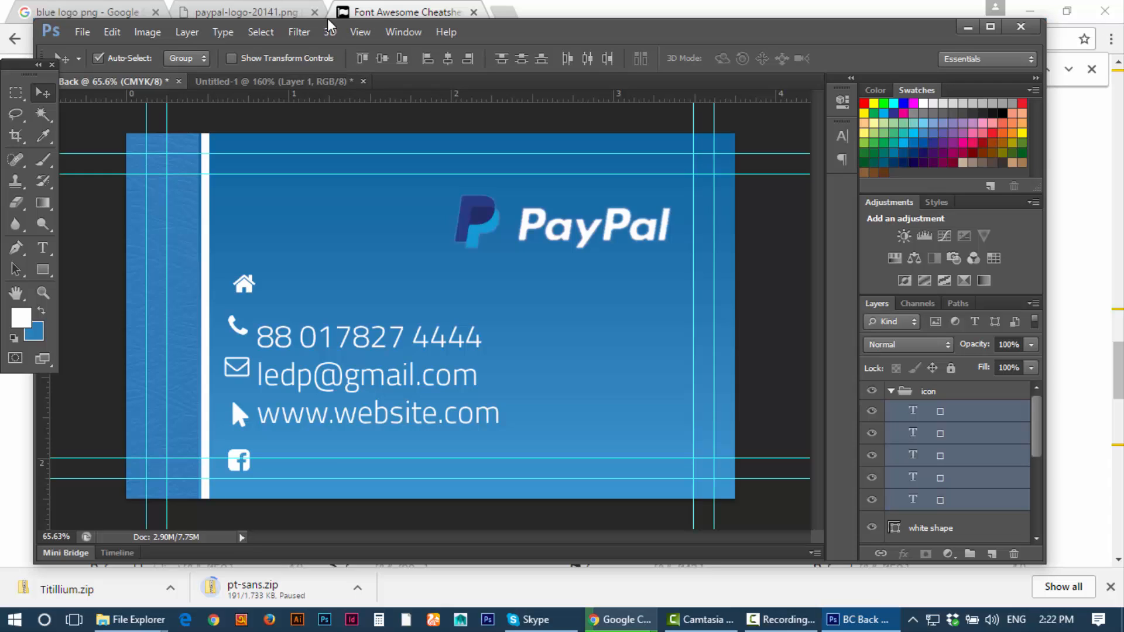
Step: Align the five icons' horizontal centres, distribute their vertical centres, and drag the column upward
left_click(449, 59)
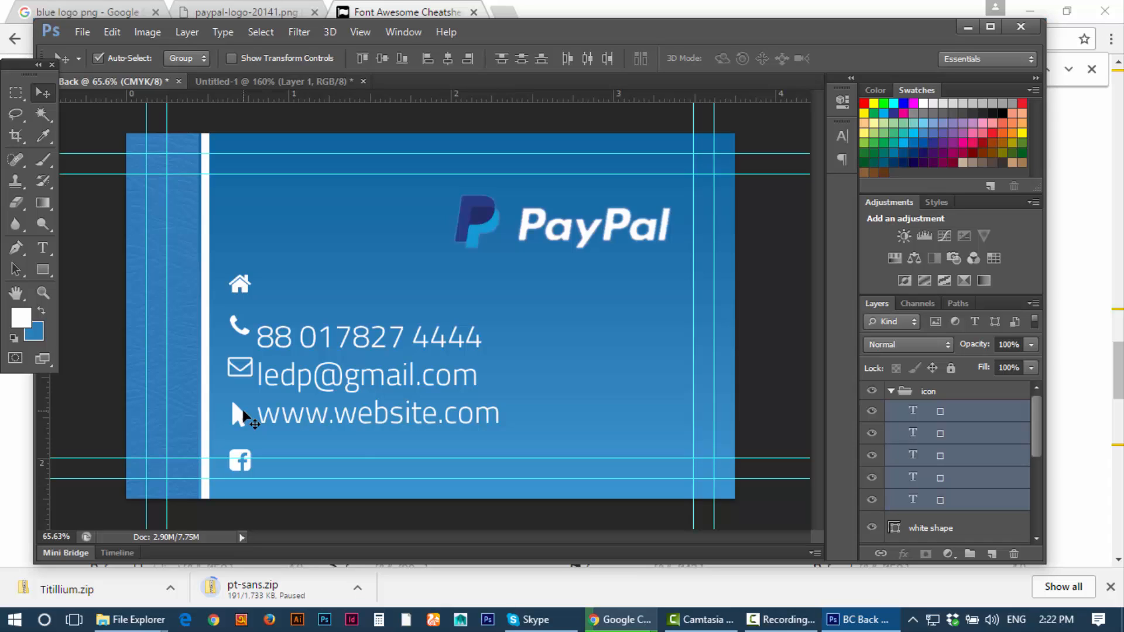
left_click(518, 57)
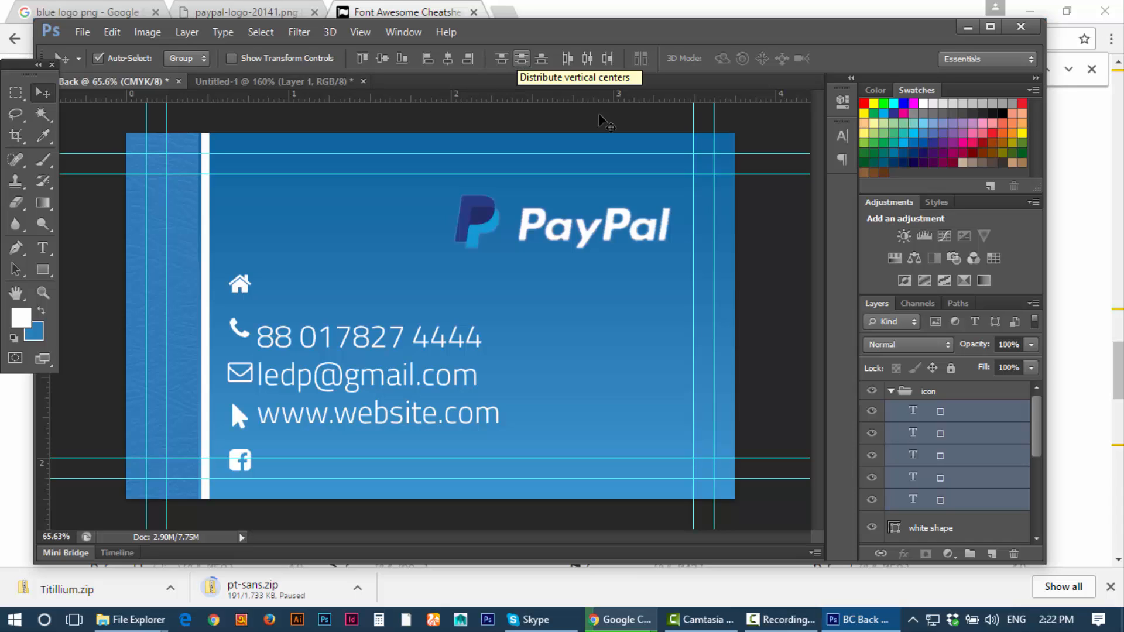
left_click(898, 395)
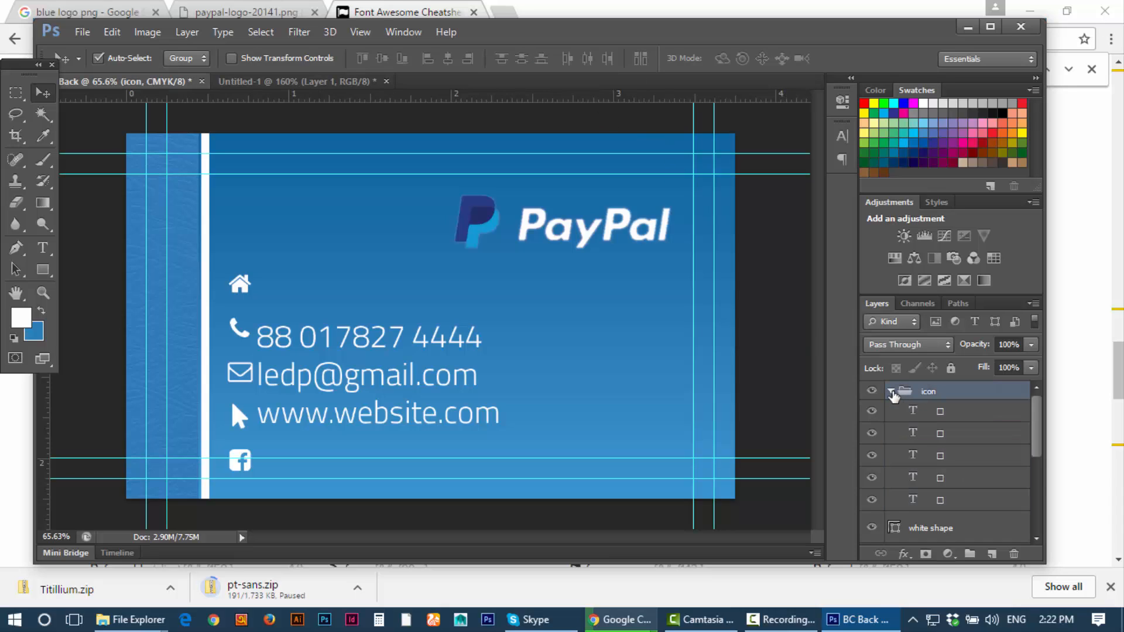
left_click(890, 391)
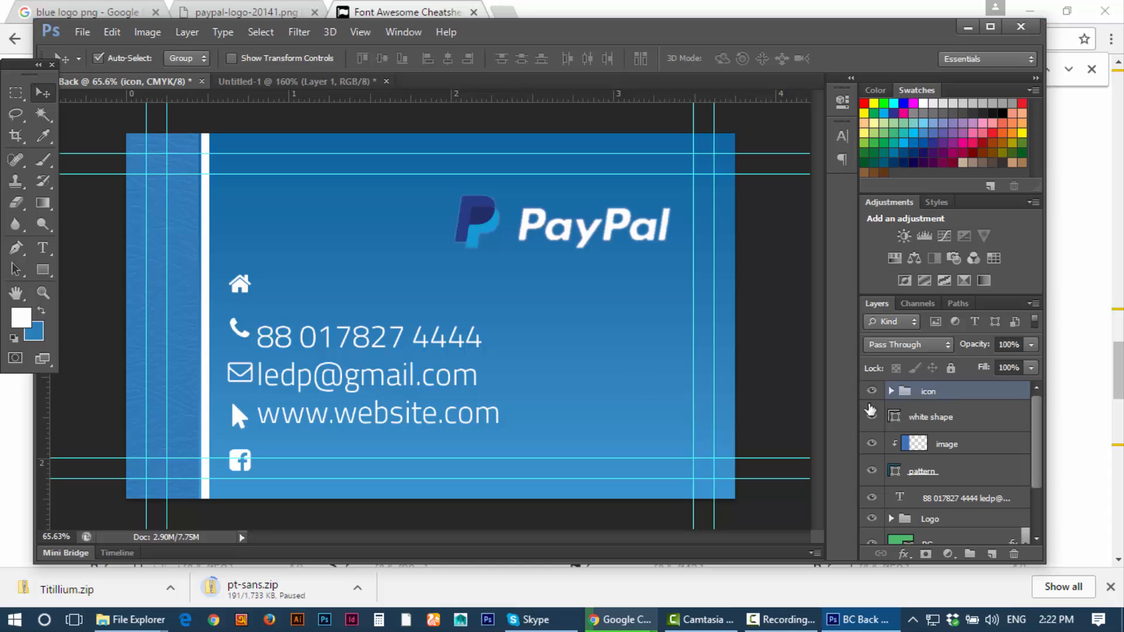
left_click_drag(233, 329, 231, 301)
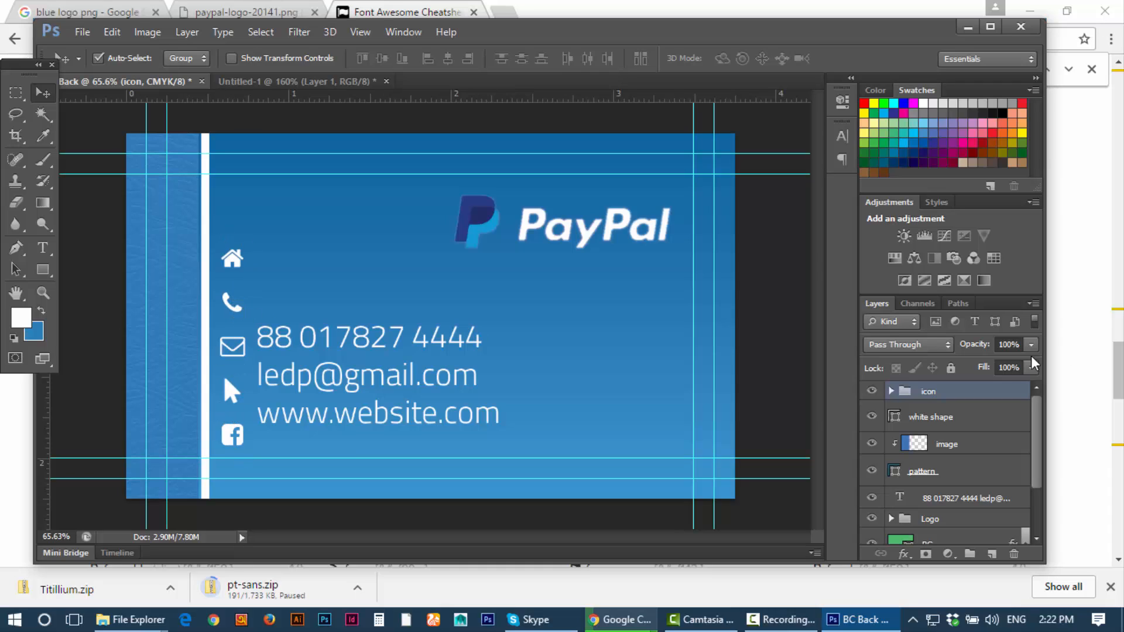
Step: Shrink the arrow icon glyph to 9 pt
left_click(893, 391)
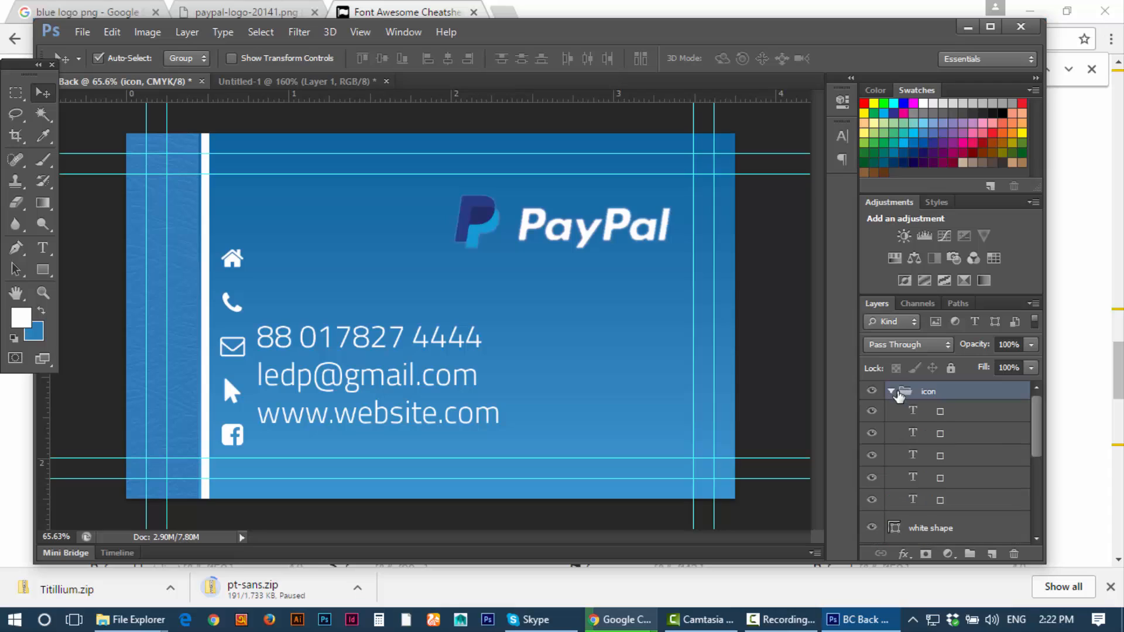
left_click(915, 413)
double_click(915, 413)
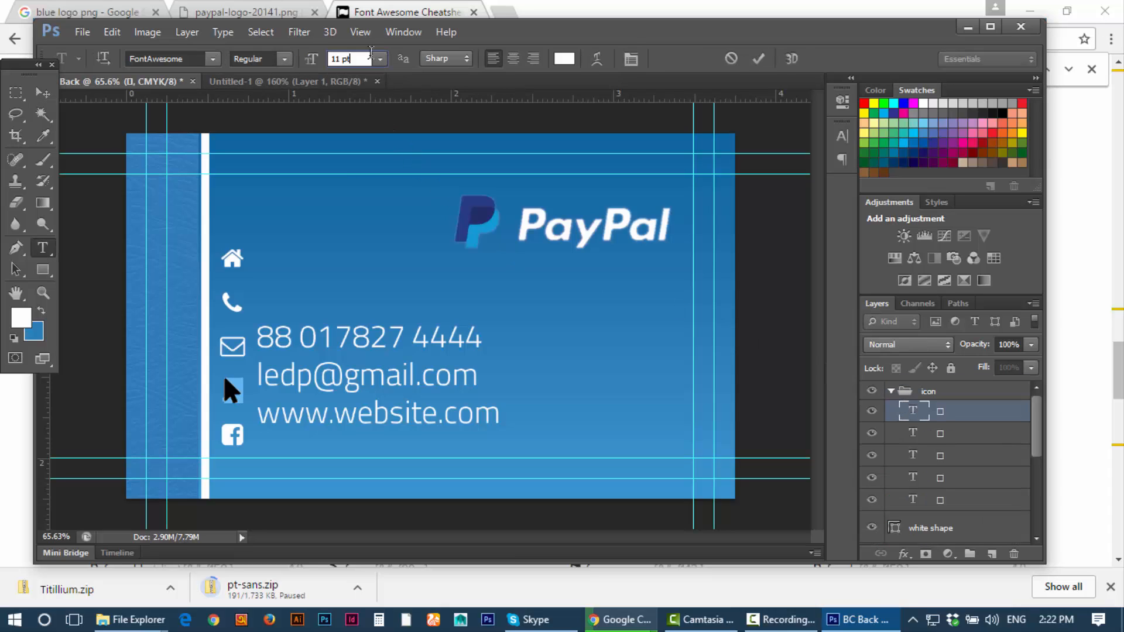
left_click(380, 59)
left_click(366, 139)
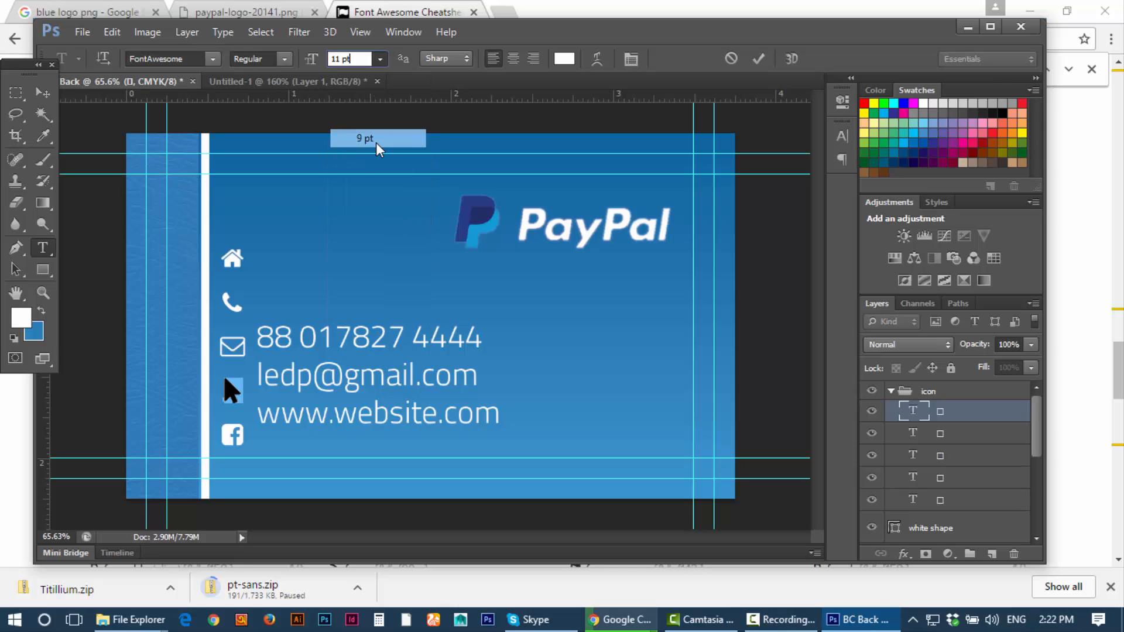
left_click(43, 93)
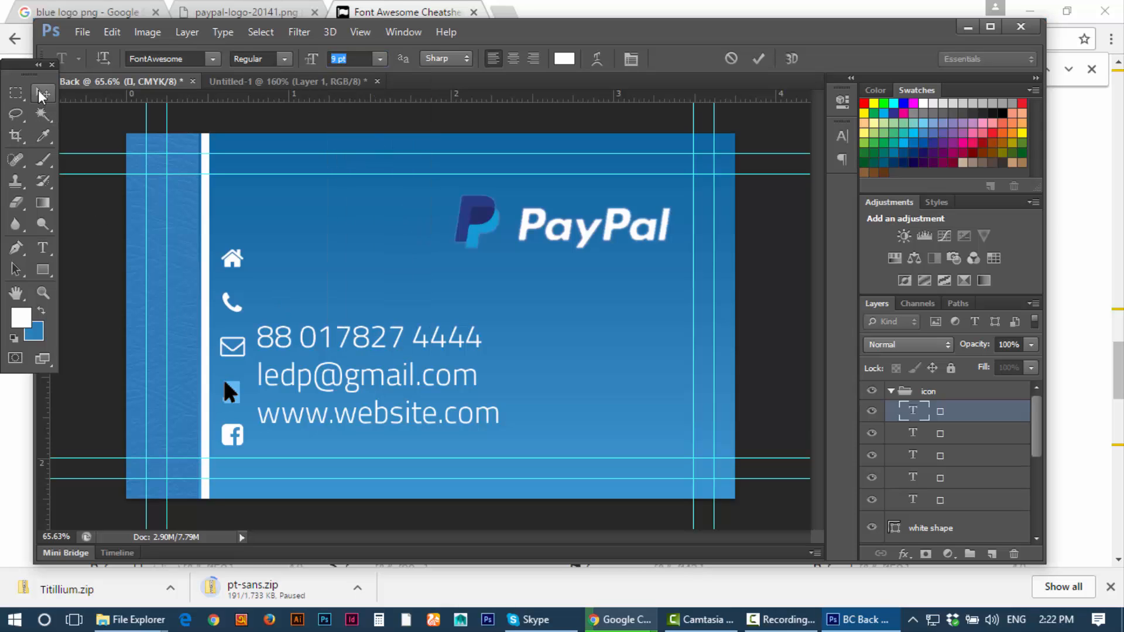
Step: Reduce the phone icon glyph to 8 pt
left_click(910, 437)
double_click(911, 434)
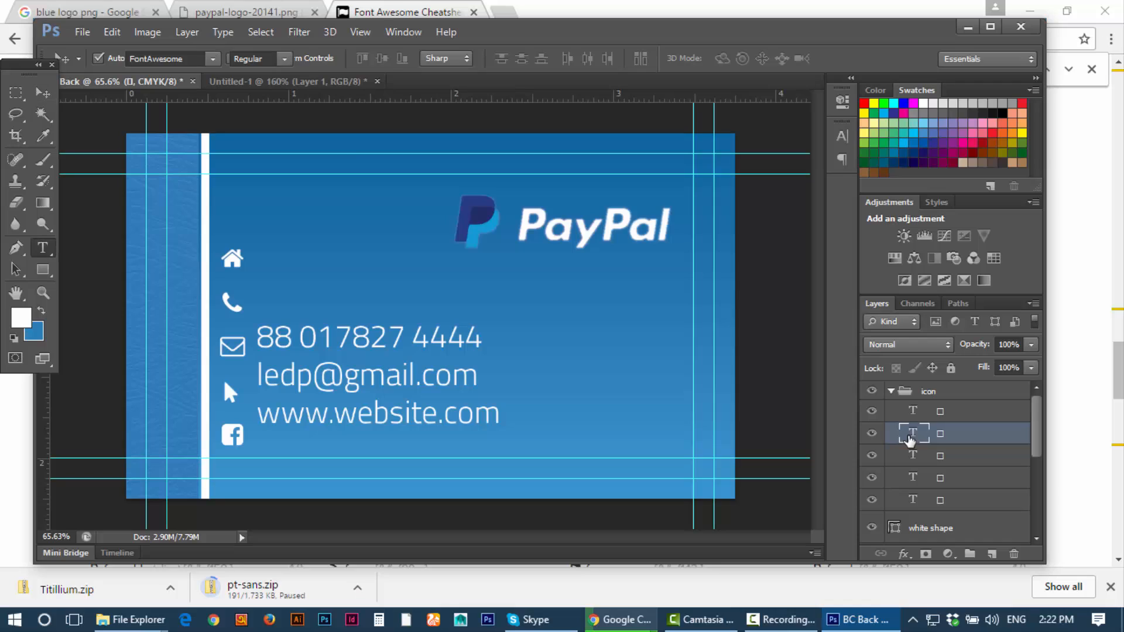
left_click(331, 63)
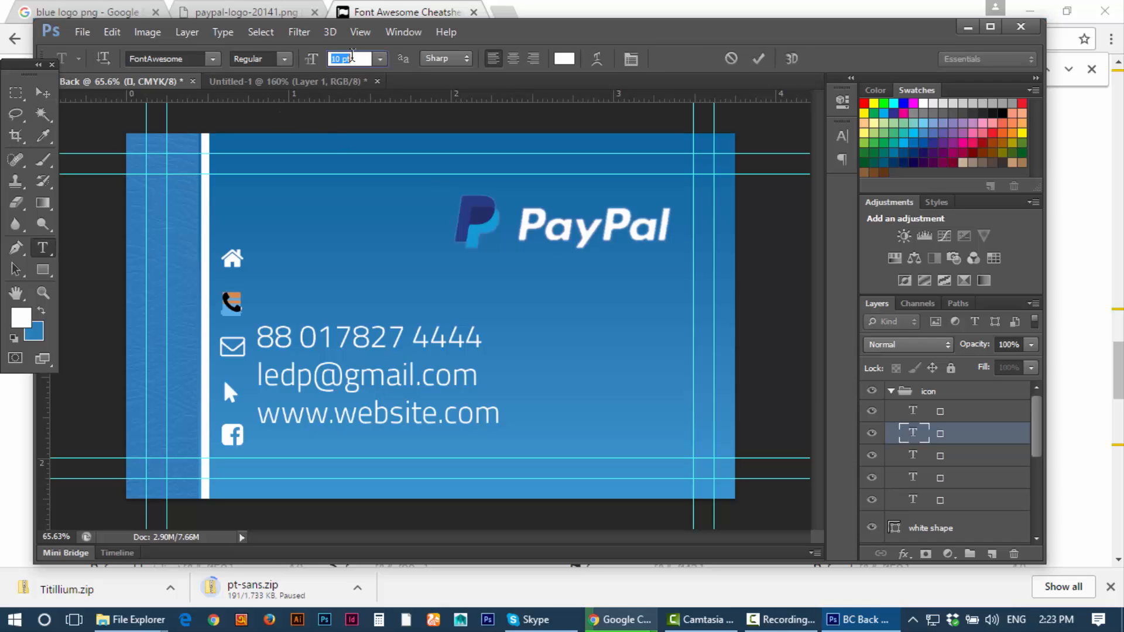
type("9")
key("Return")
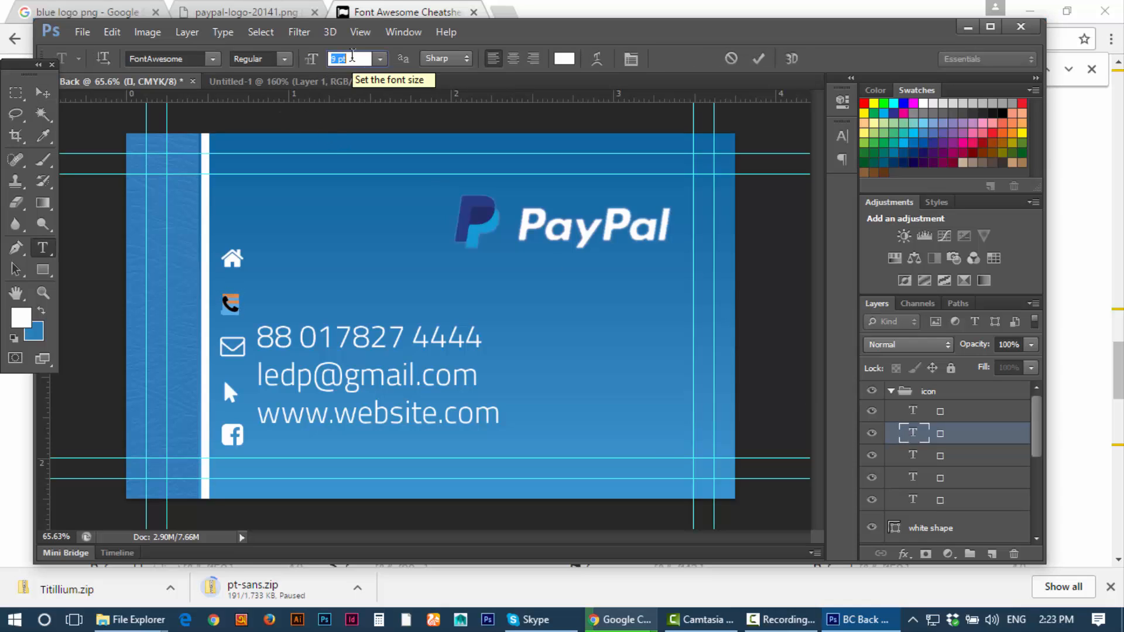
type("8")
key("Return")
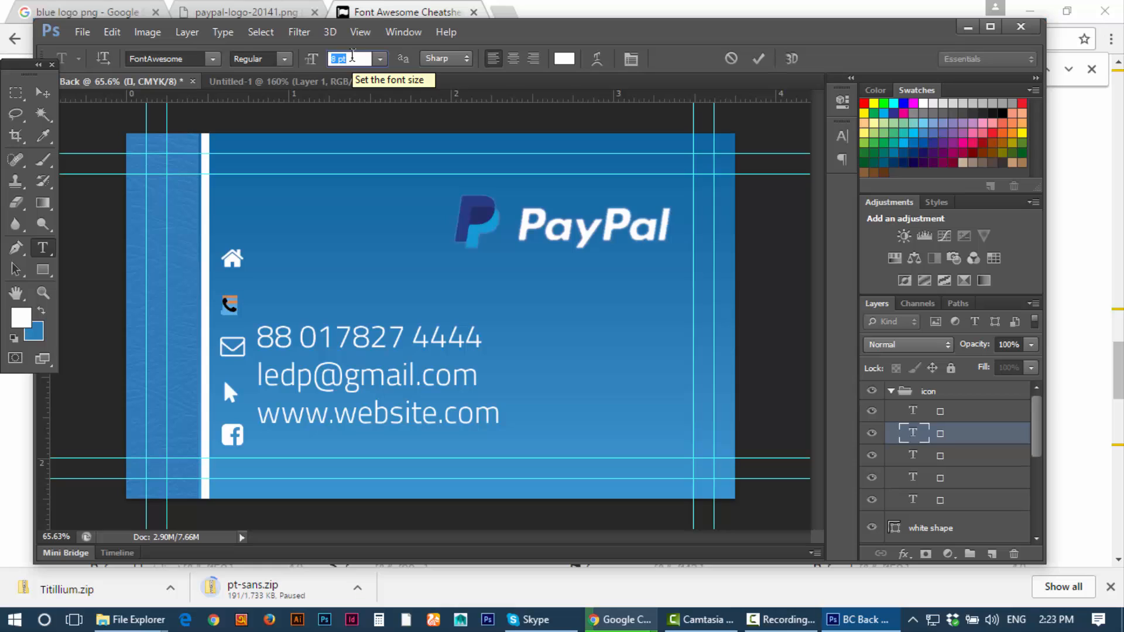
left_click(47, 94)
Step: Reduce the home icon glyph to 8 pt
left_click(917, 456)
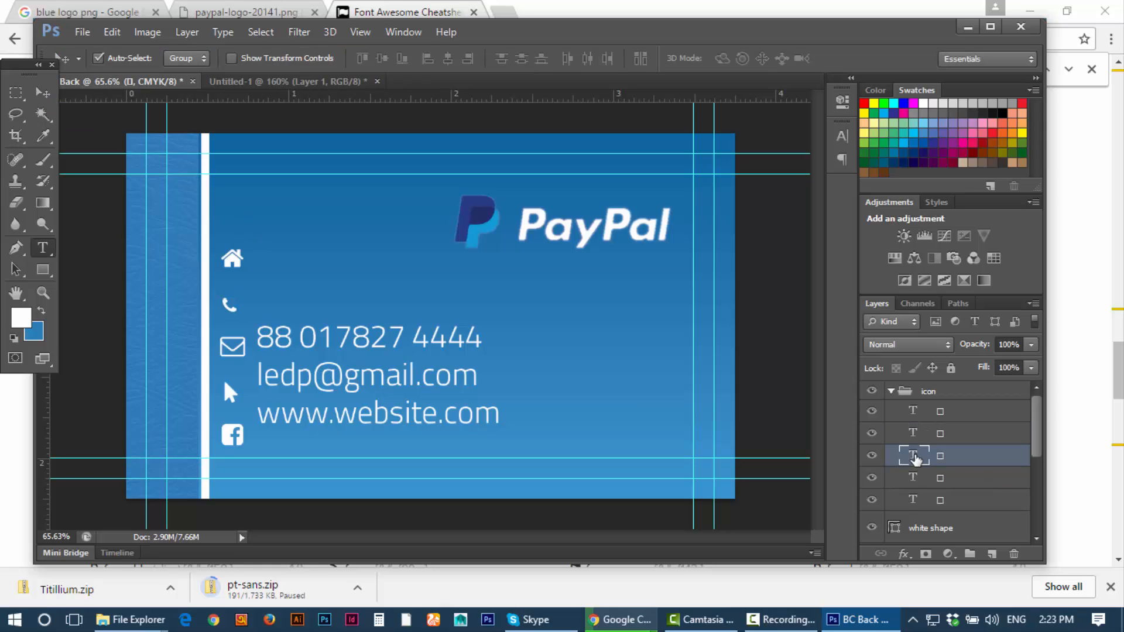
double_click(916, 456)
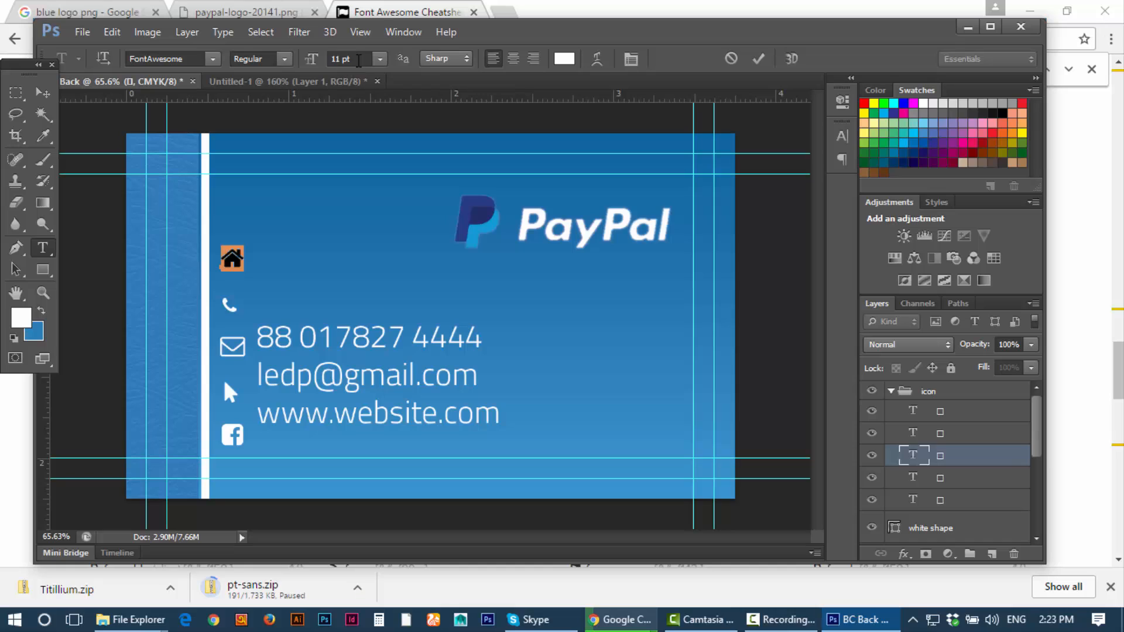
left_click(358, 60)
key("Down")
key("Down")
key("Down")
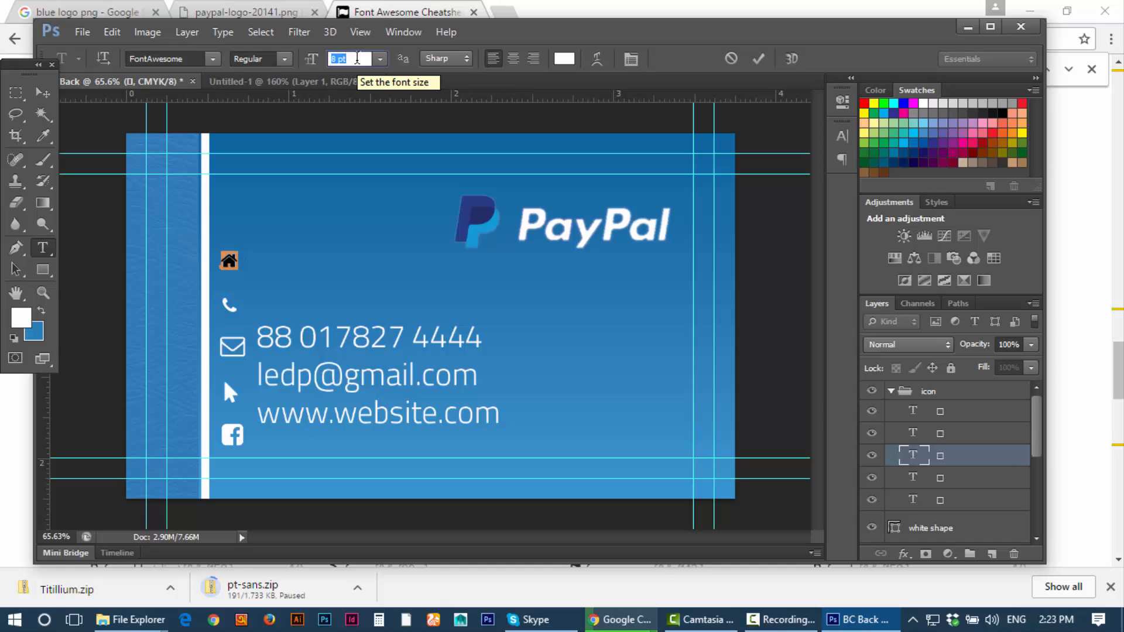
left_click(43, 92)
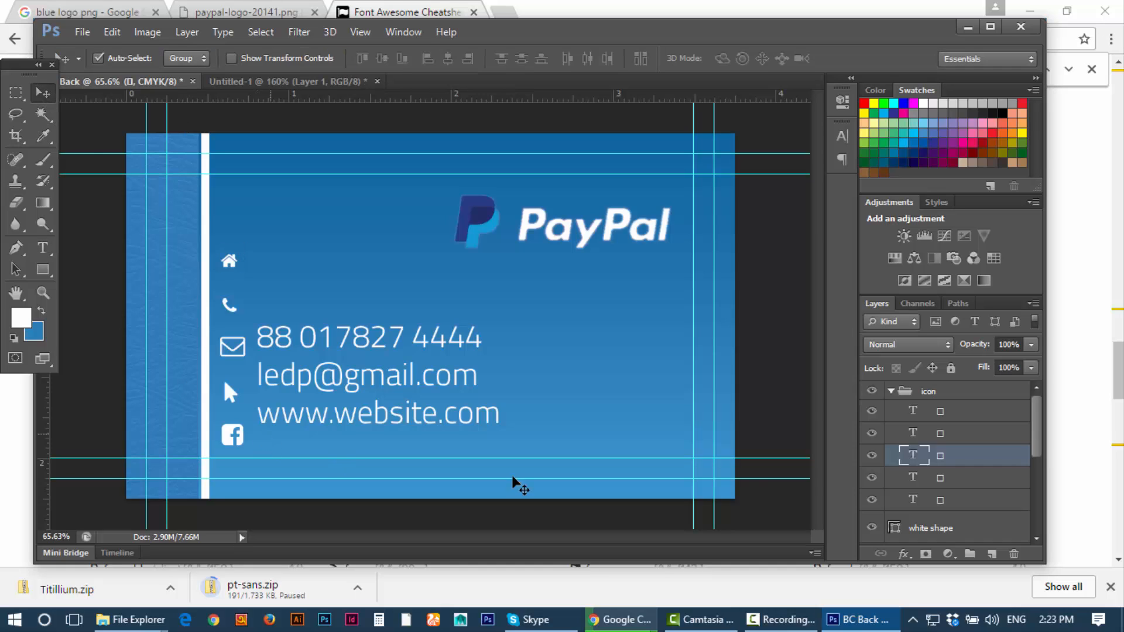
Step: Reduce the Facebook icon glyph to 8 pt
double_click(923, 479)
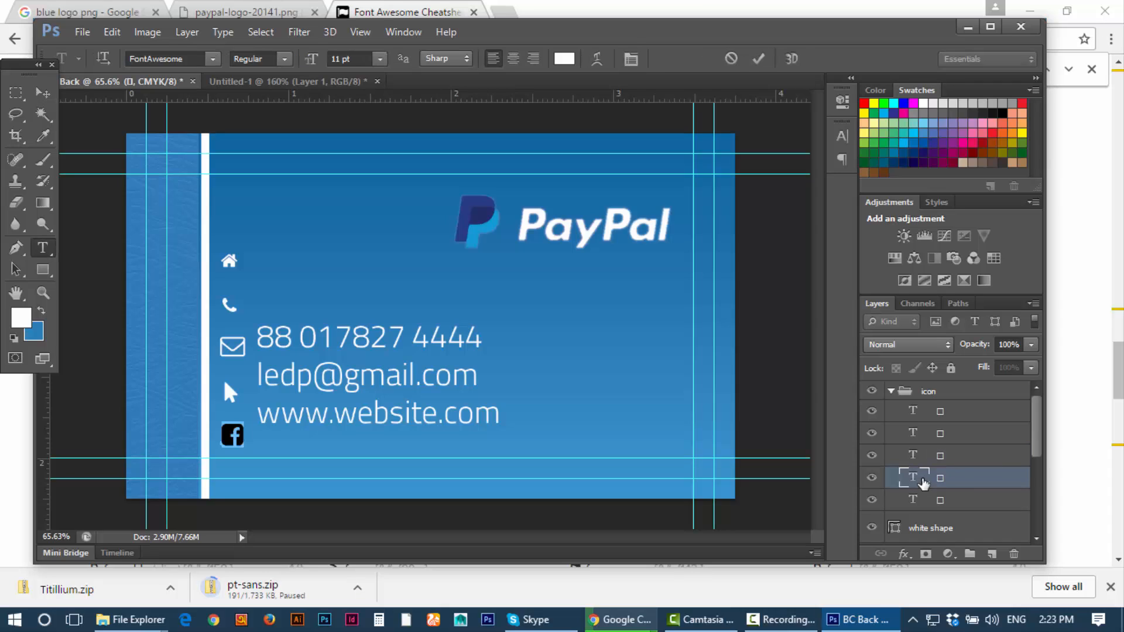
left_click(367, 54)
key("Down")
key("Down")
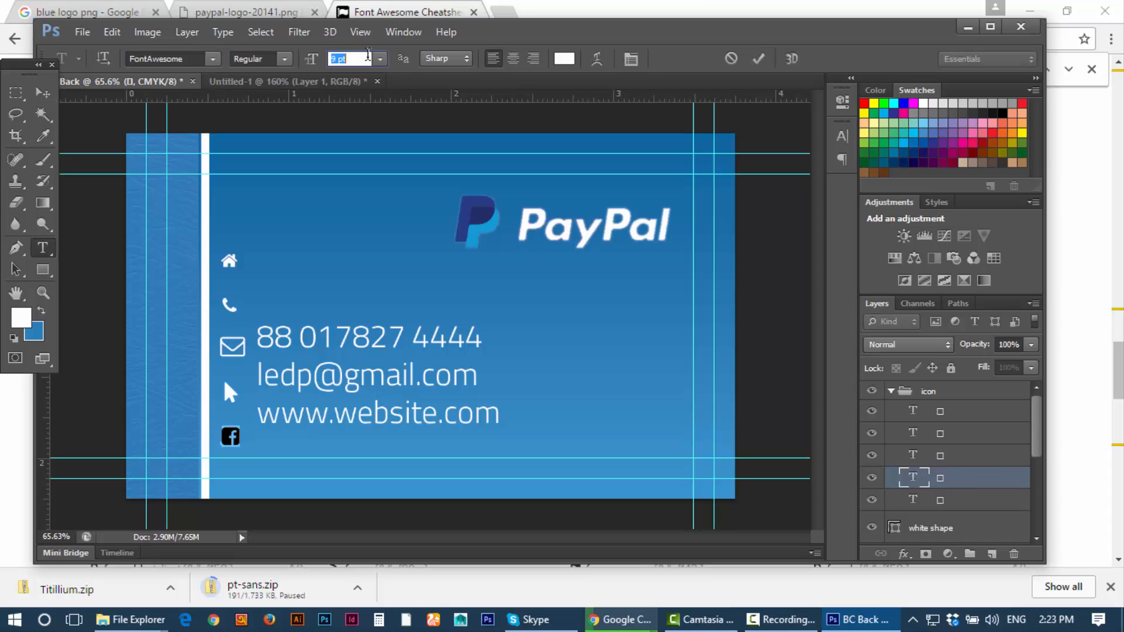
key("Down")
key("ctrl+Return")
key("v")
Step: Toggle each icon layer's visibility to identify which glyph it holds
left_click(915, 418)
left_click(872, 412)
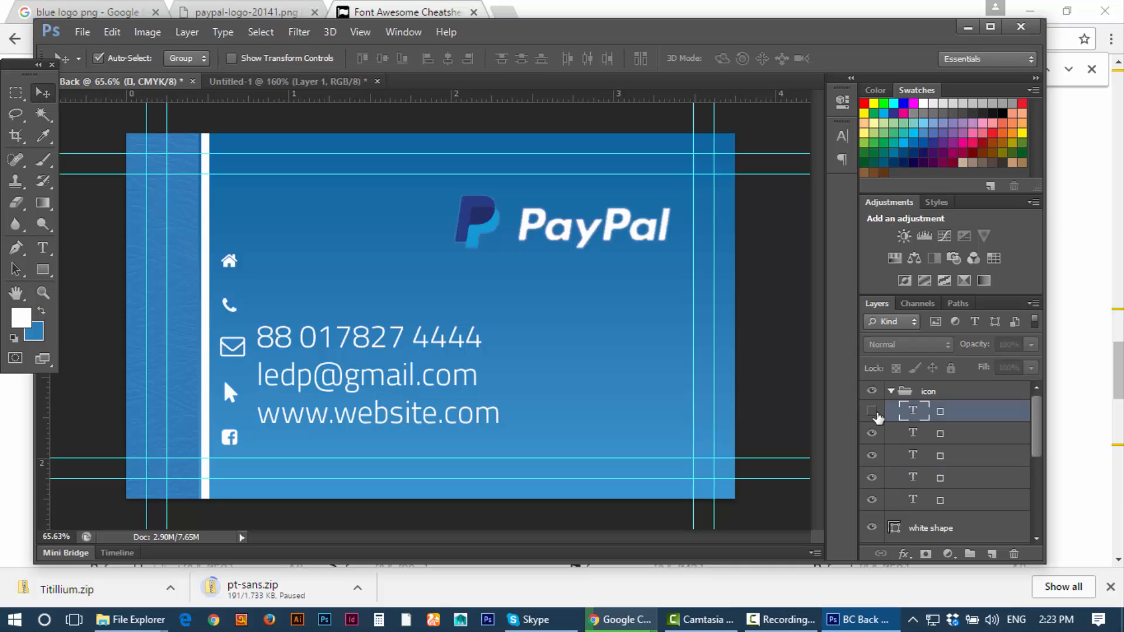
left_click(873, 413)
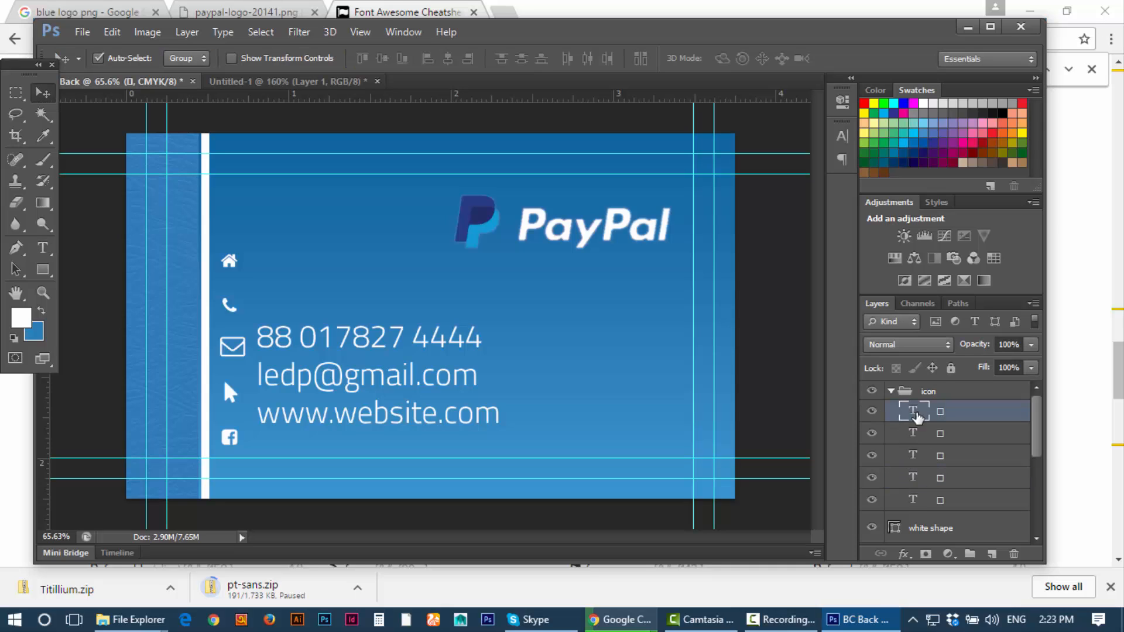
left_click(873, 434)
left_click(871, 454)
left_click(872, 454)
left_click(872, 475)
left_click(871, 474)
left_click(872, 501)
left_click(873, 501)
Step: Reduce the envelope icon glyph to 8 pt
double_click(913, 499)
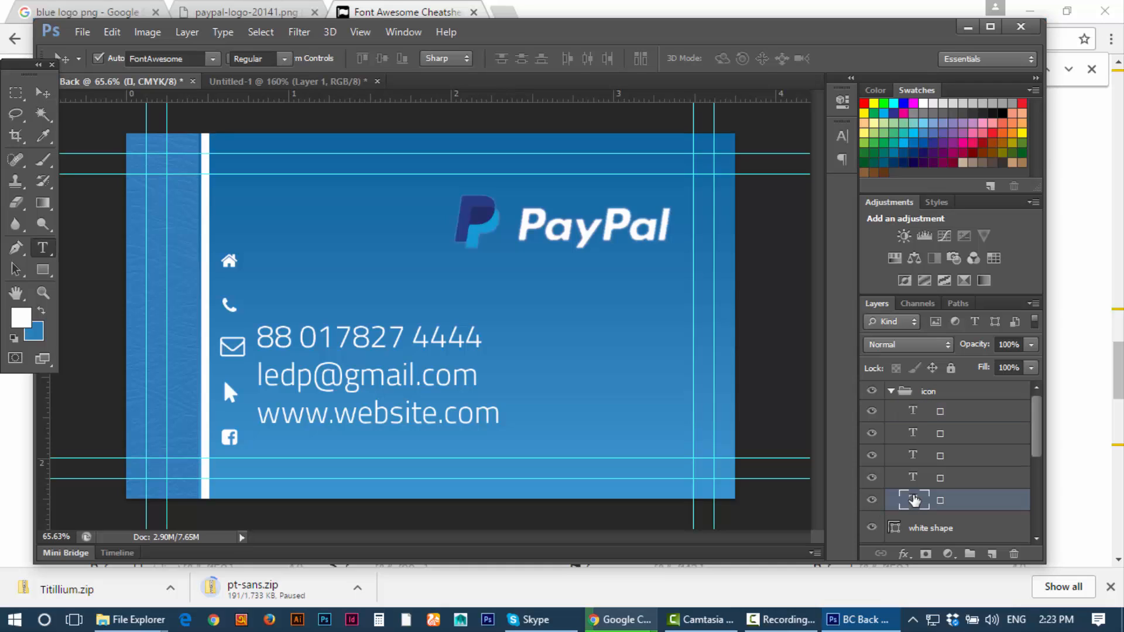
left_click(357, 59)
key("Down")
key("Down")
key("Down")
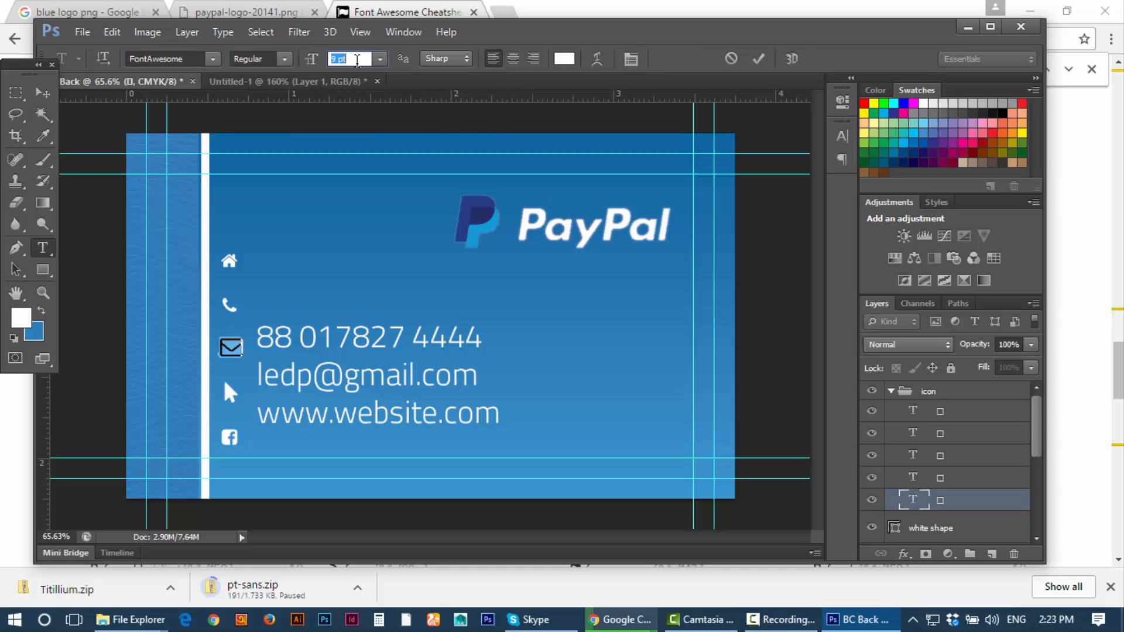
key("ctrl+Return")
Step: Shift the icon column slightly, settling it down and to the left
key("v")
scroll(288, 363, "up", 1)
scroll(288, 368, "up", 2)
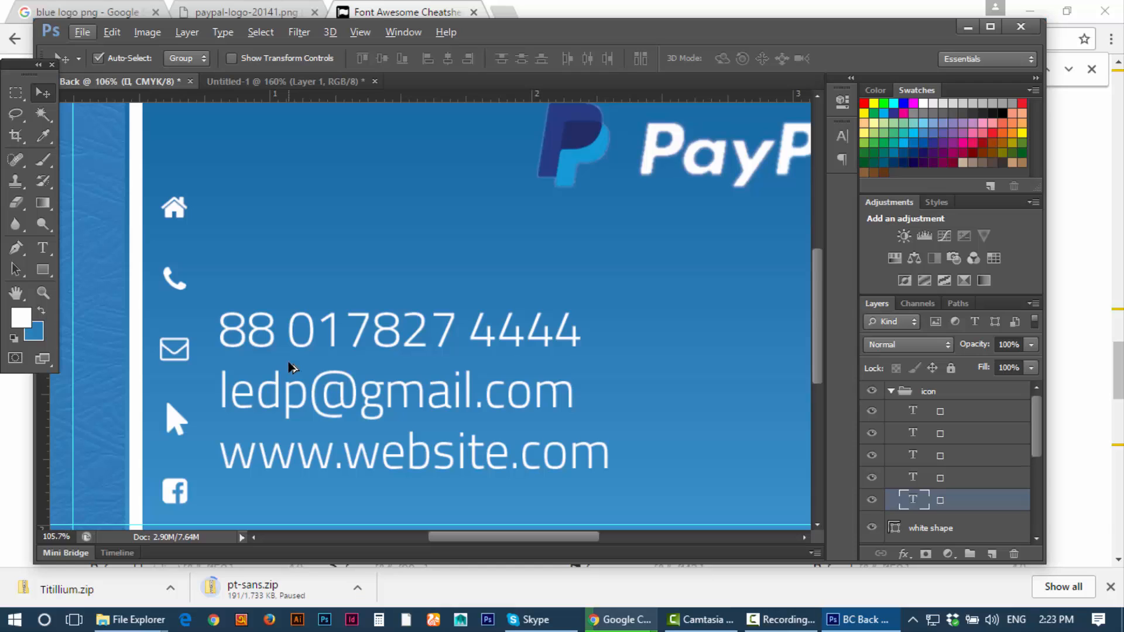
scroll(292, 368, "down", 3)
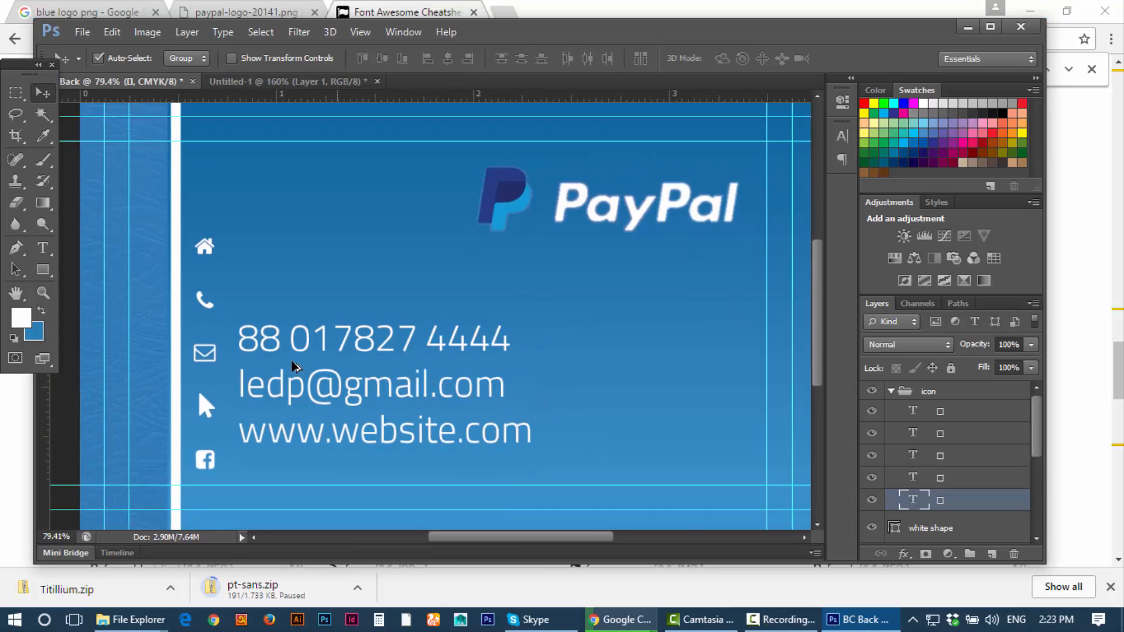
left_click_drag(230, 438, 234, 414)
left_click(925, 504)
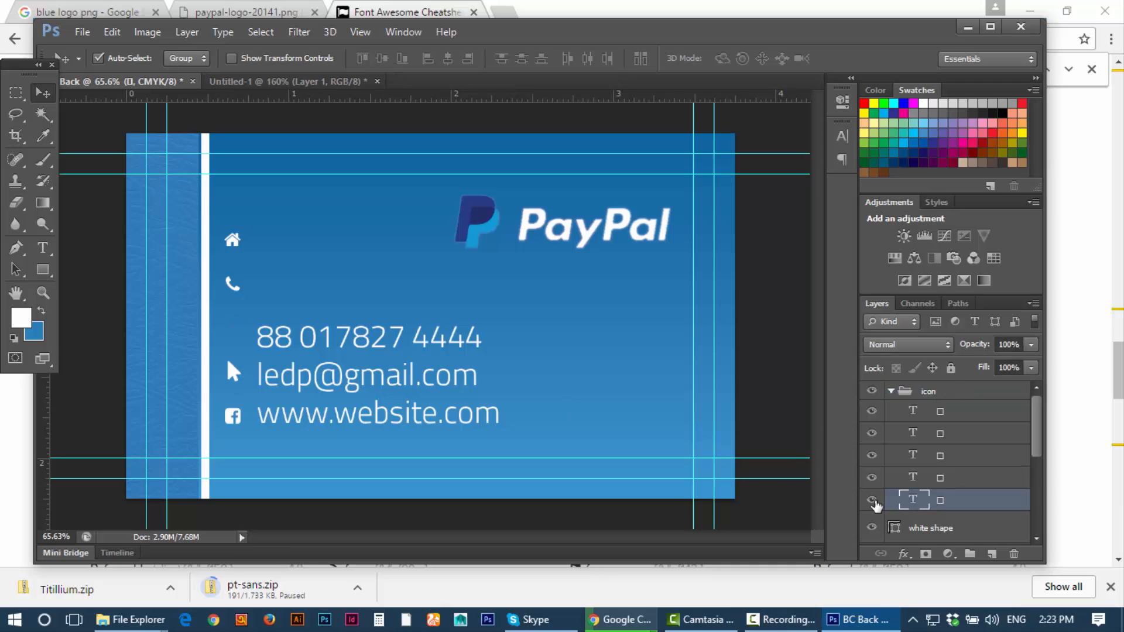
left_click_drag(233, 412, 231, 420)
Step: Identify the arrow, phone and home layers and lower the icon column a little
left_click(936, 416)
left_click(873, 411)
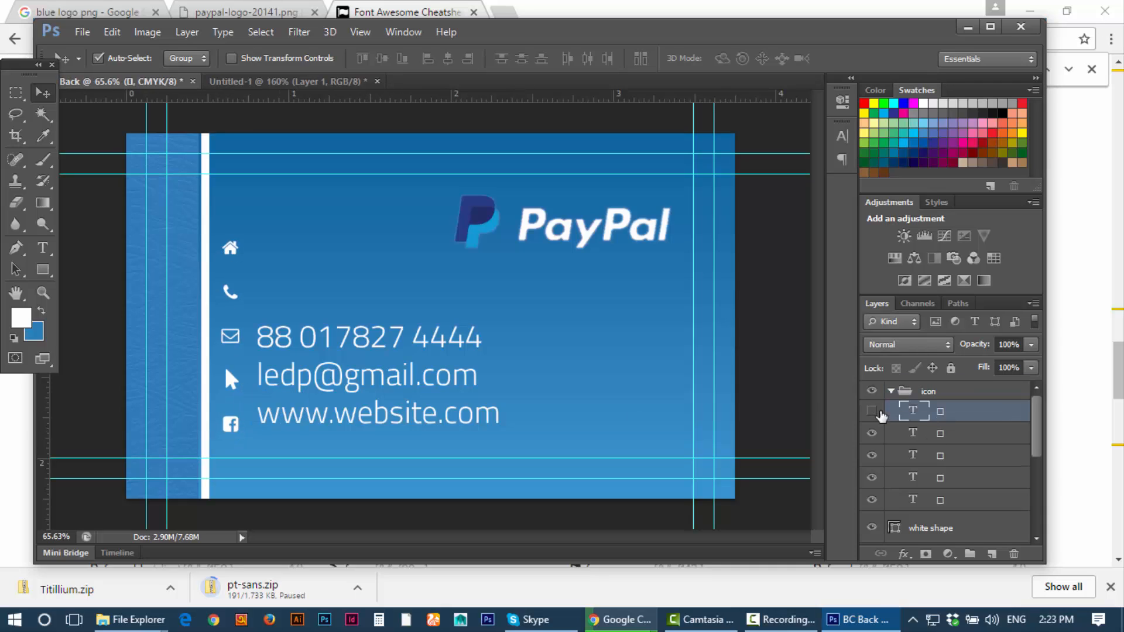
left_click(872, 412)
left_click(873, 434)
left_click(873, 433)
left_click(872, 457)
left_click(923, 456)
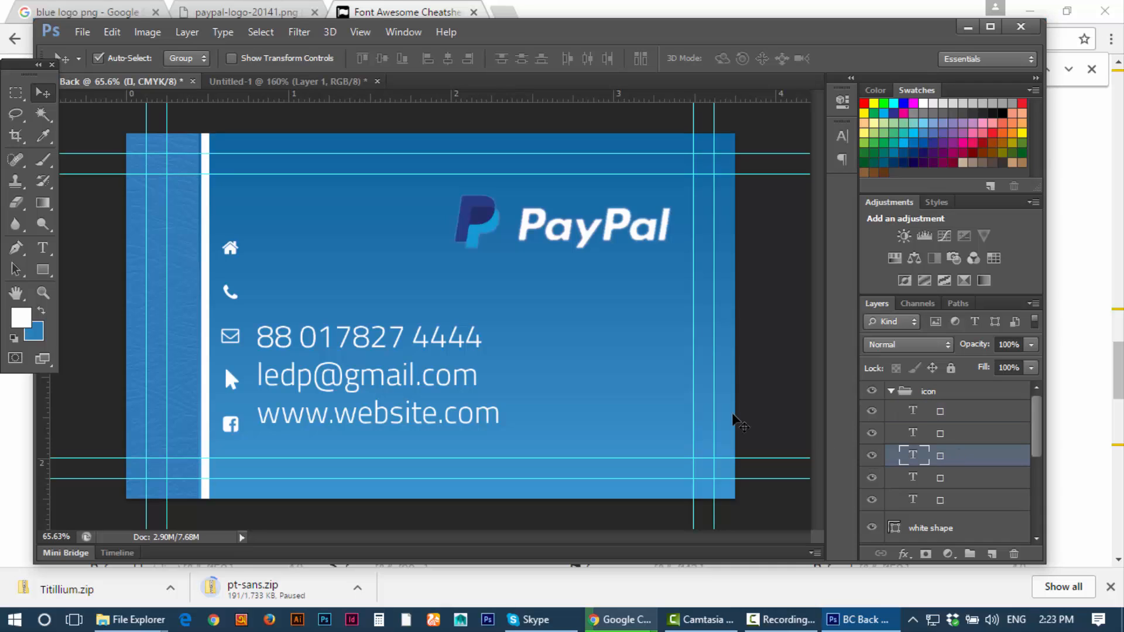
left_click_drag(233, 252, 232, 261)
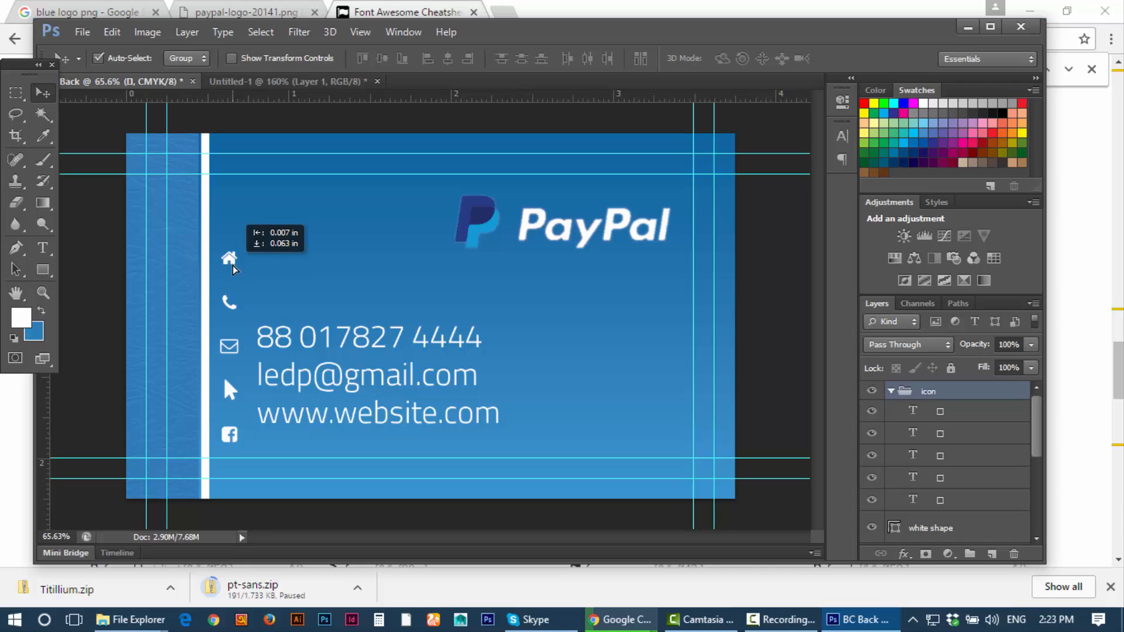
Step: Turn off group auto-select, nudge the home icon down and the Facebook icon up
left_click(919, 457)
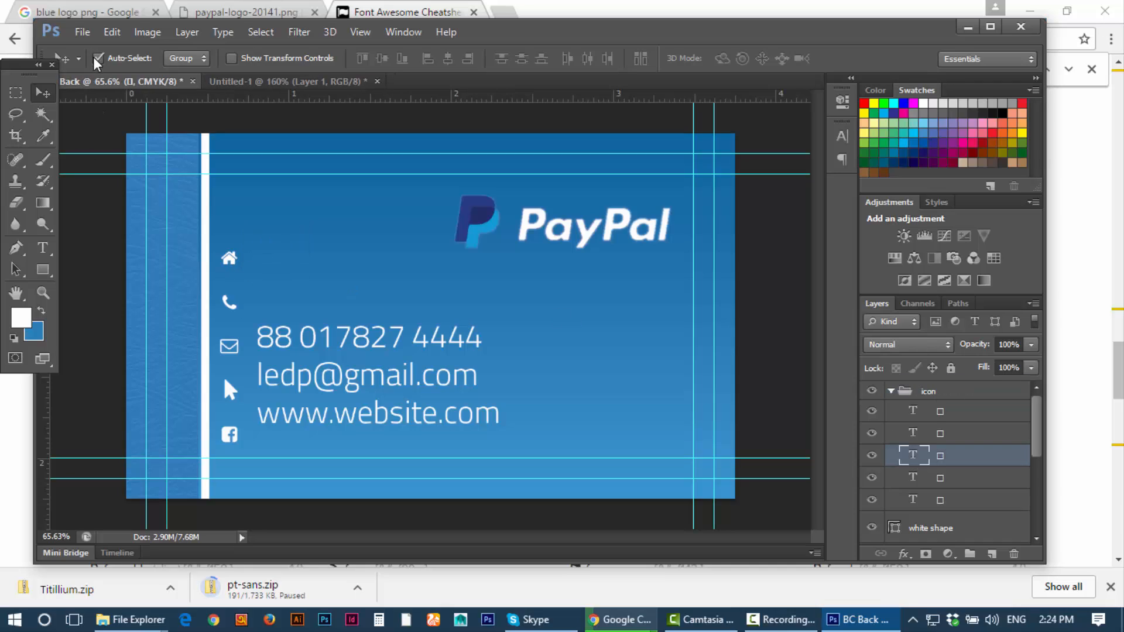
left_click(98, 58)
left_click(872, 455)
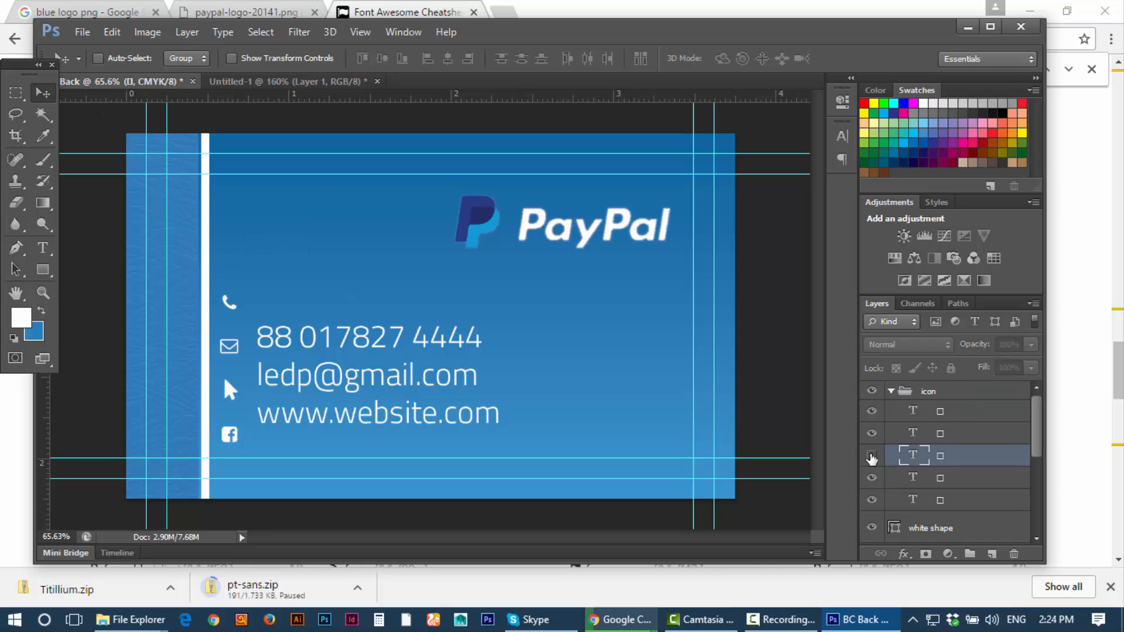
left_click(871, 455)
key("shift+Down")
key("shift+Down")
key("shift+Down")
key("shift+Down")
key("shift+Down")
key("shift+Down")
key("shift+Down")
key("shift+Down")
key("shift+Down")
key("shift+Down")
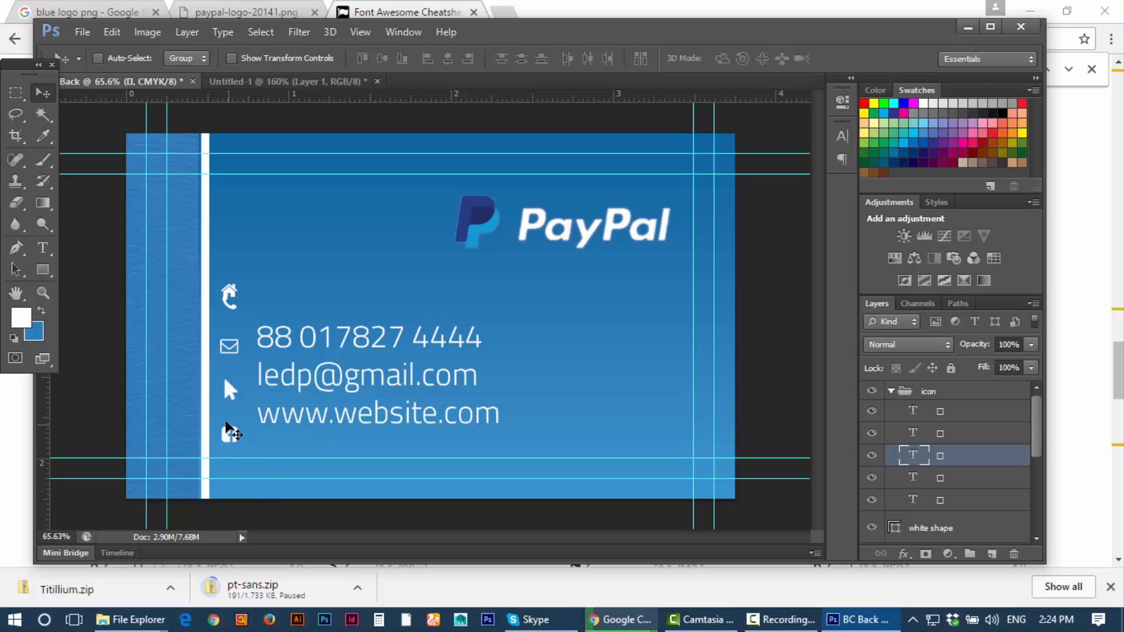
left_click(957, 481)
left_click(872, 477)
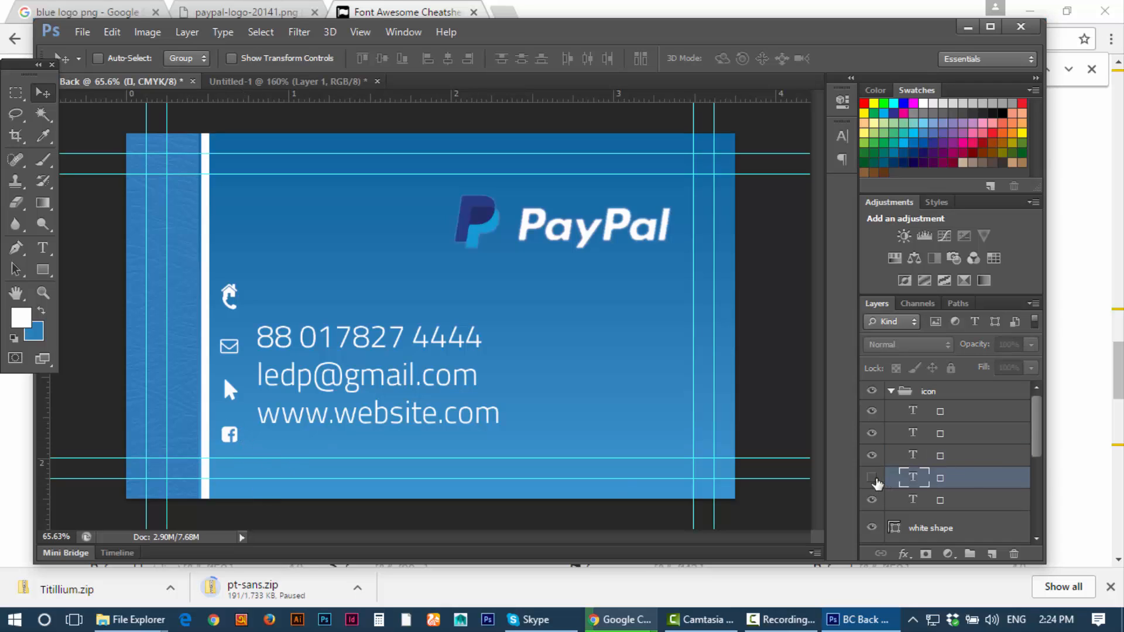
left_click(872, 477)
key("shift+Up")
key("shift+Up")
key("shift+Up")
key("shift+Up")
key("shift+Up")
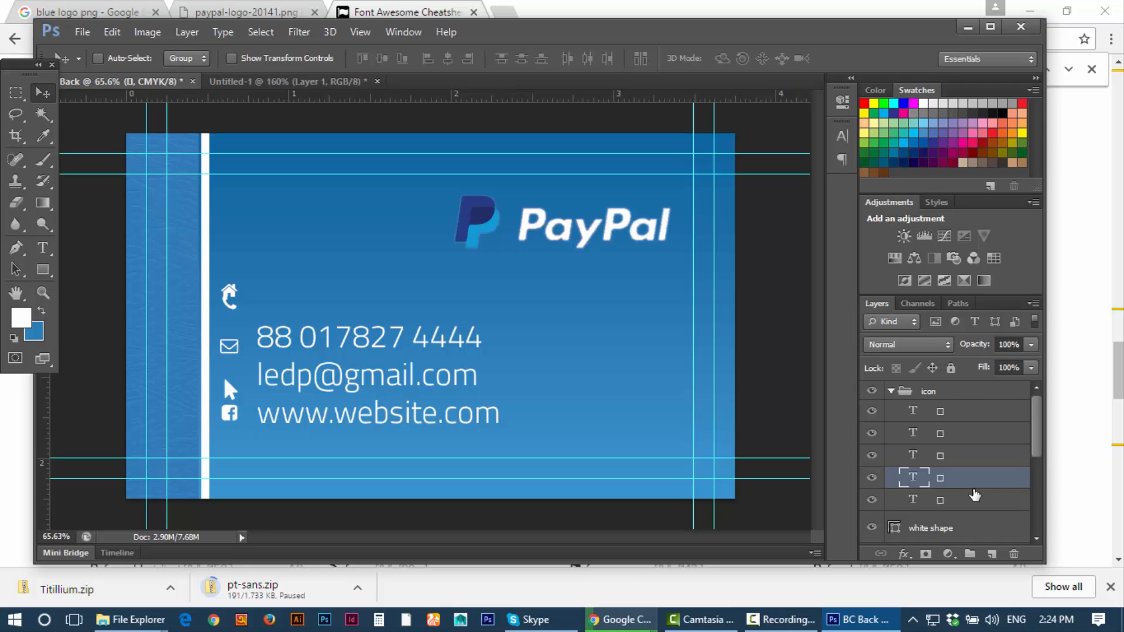
Step: Distribute all five icons by vertical centre and lower the group beside the contact lines
left_click(926, 417)
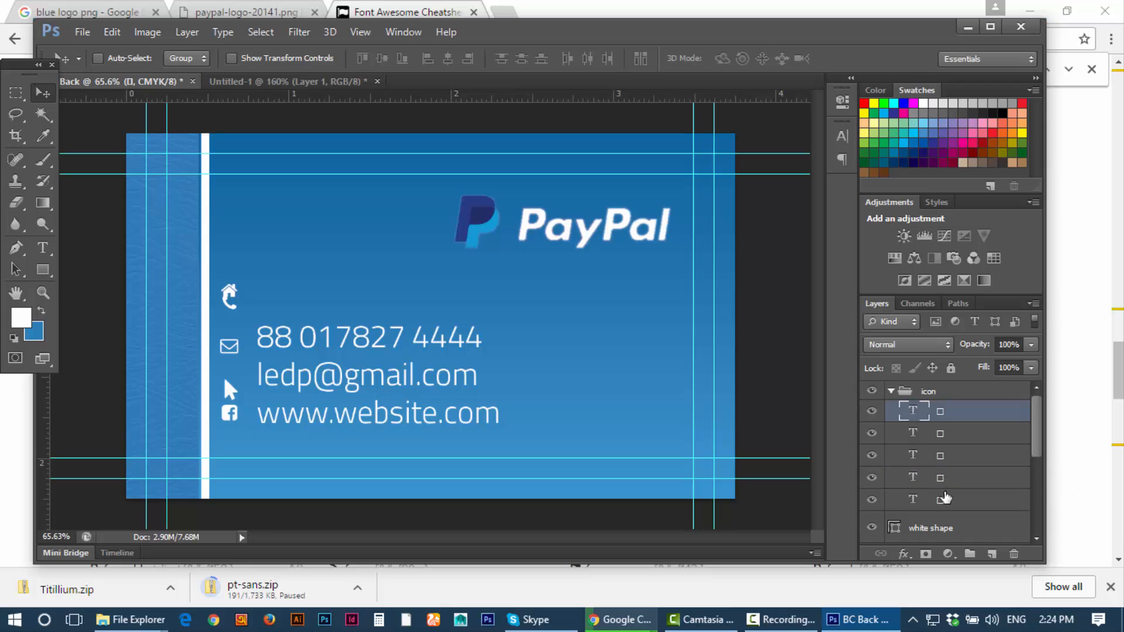
left_click(943, 498, "shift")
left_click(519, 61)
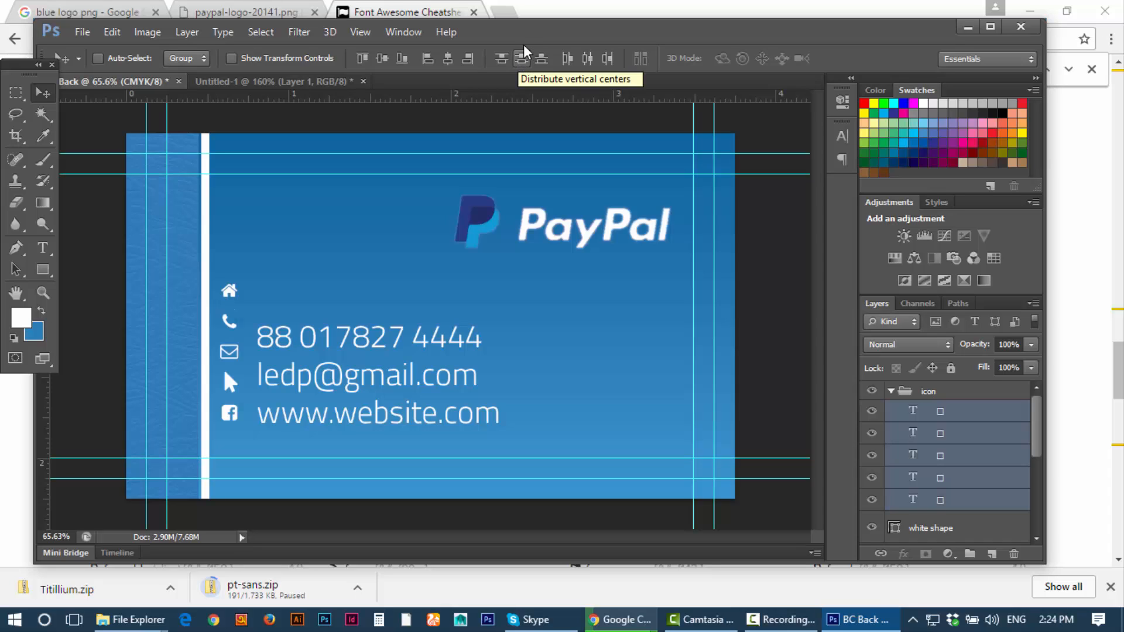
left_click(892, 392)
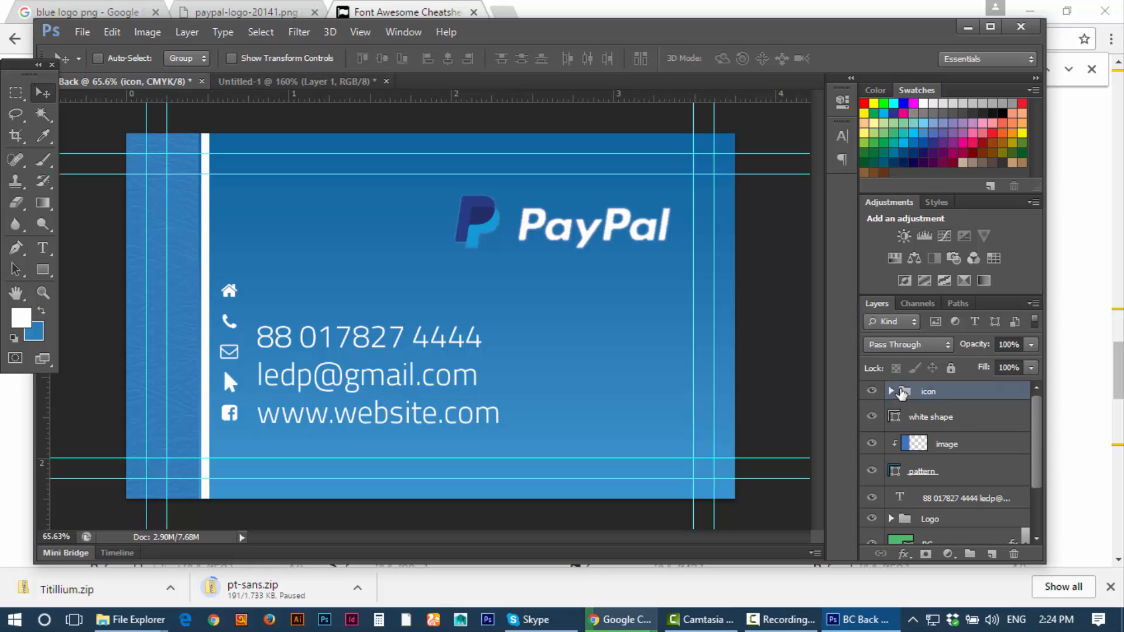
mouse_move(237, 334)
left_mouse_down()
mouse_move(237, 353)
mouse_move(252, 354)
mouse_move(235, 346)
left_mouse_up()
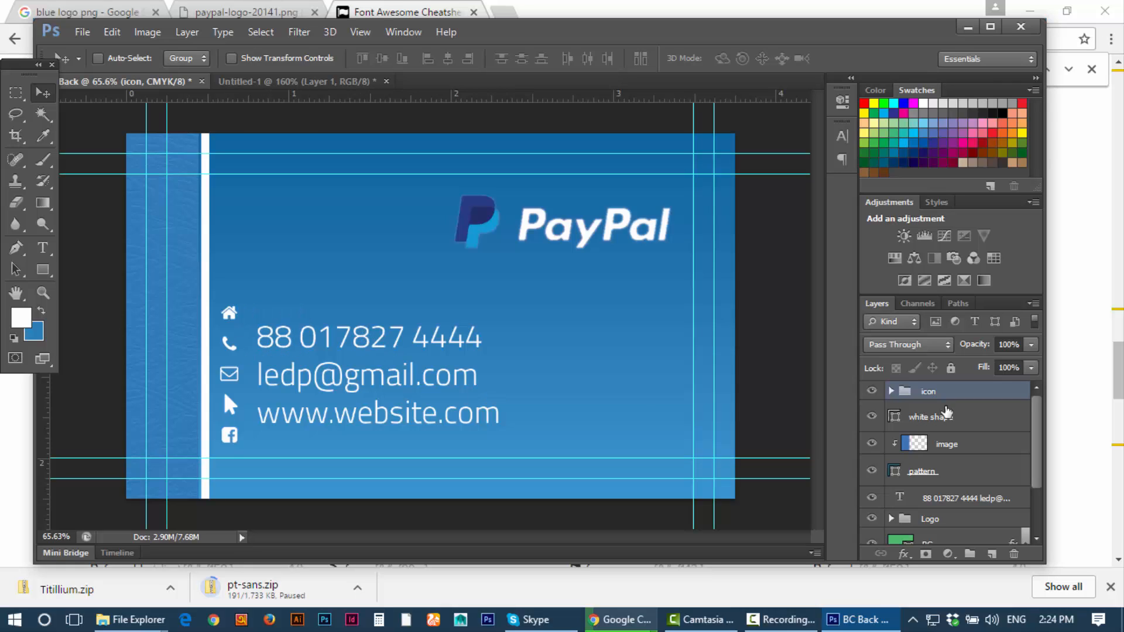
Step: Insert an address line with the area and city above the phone number
left_click(904, 497)
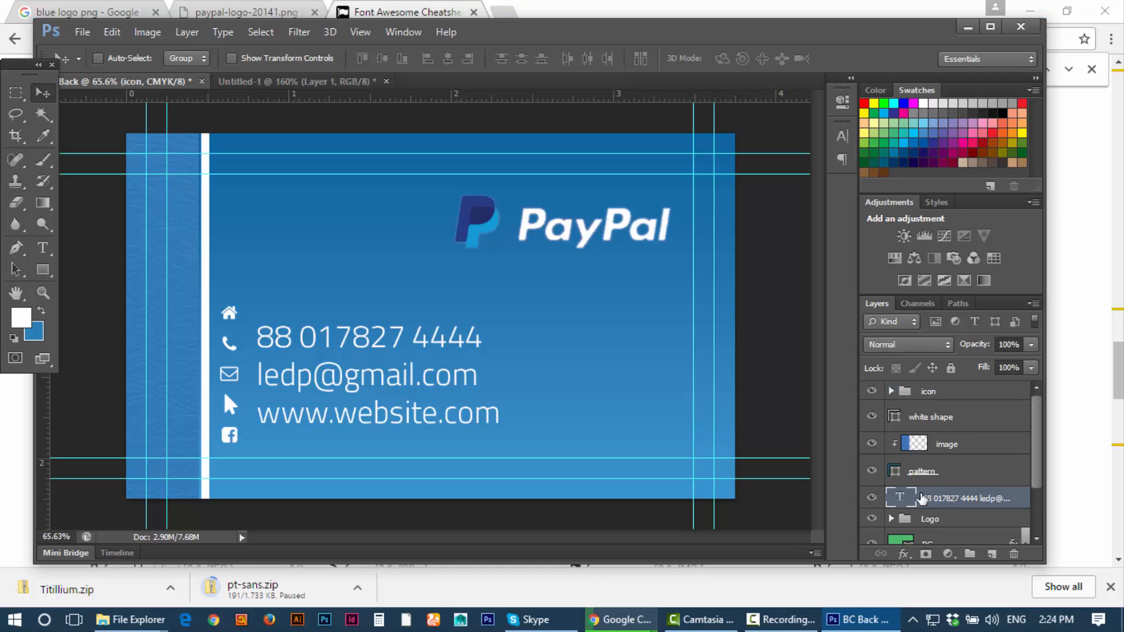
double_click(903, 496)
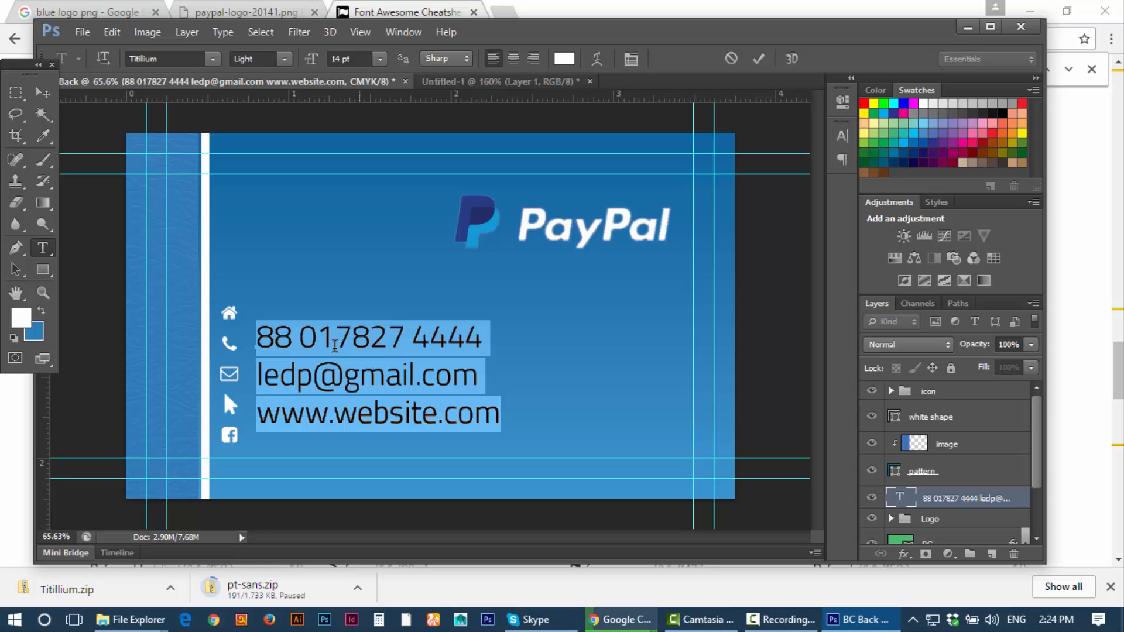
left_click(266, 328)
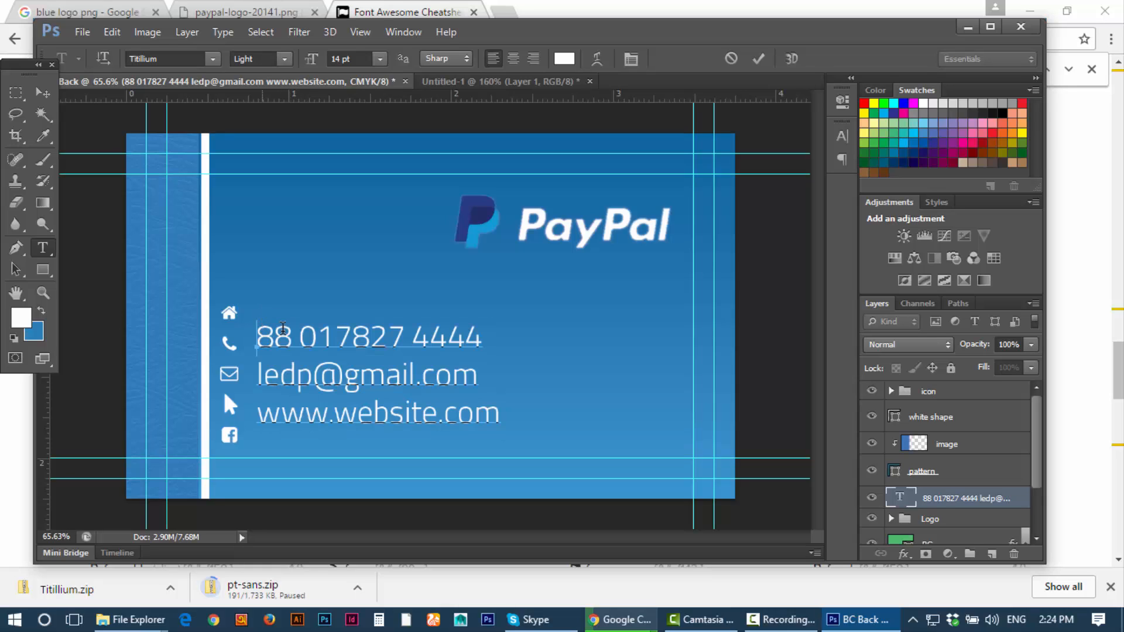
key("Return")
key("Up")
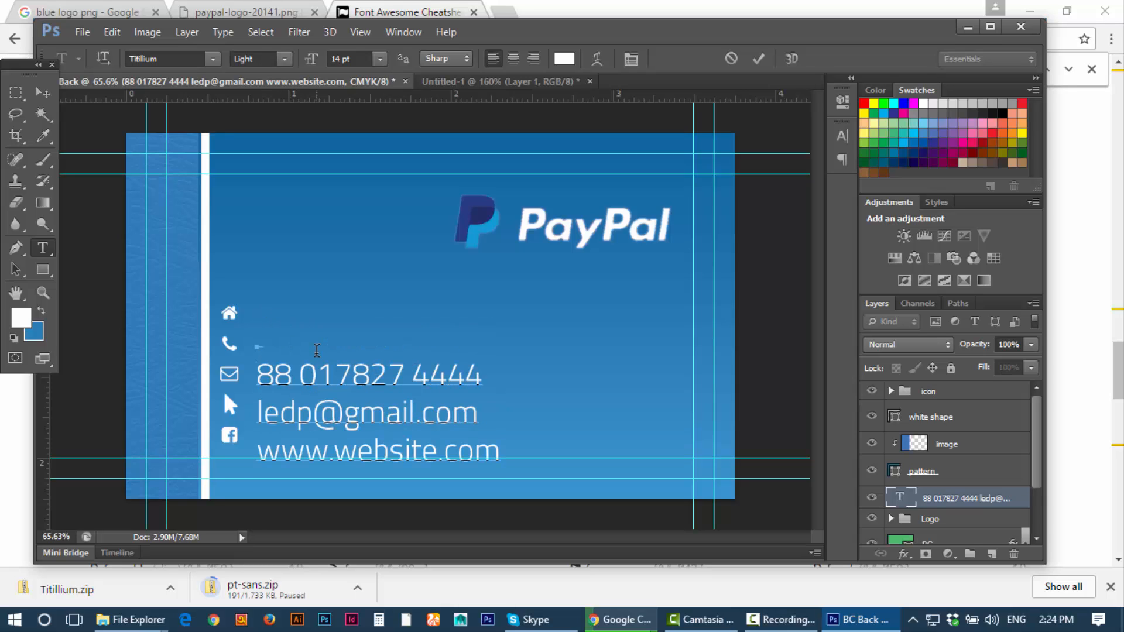
type("mirpur")
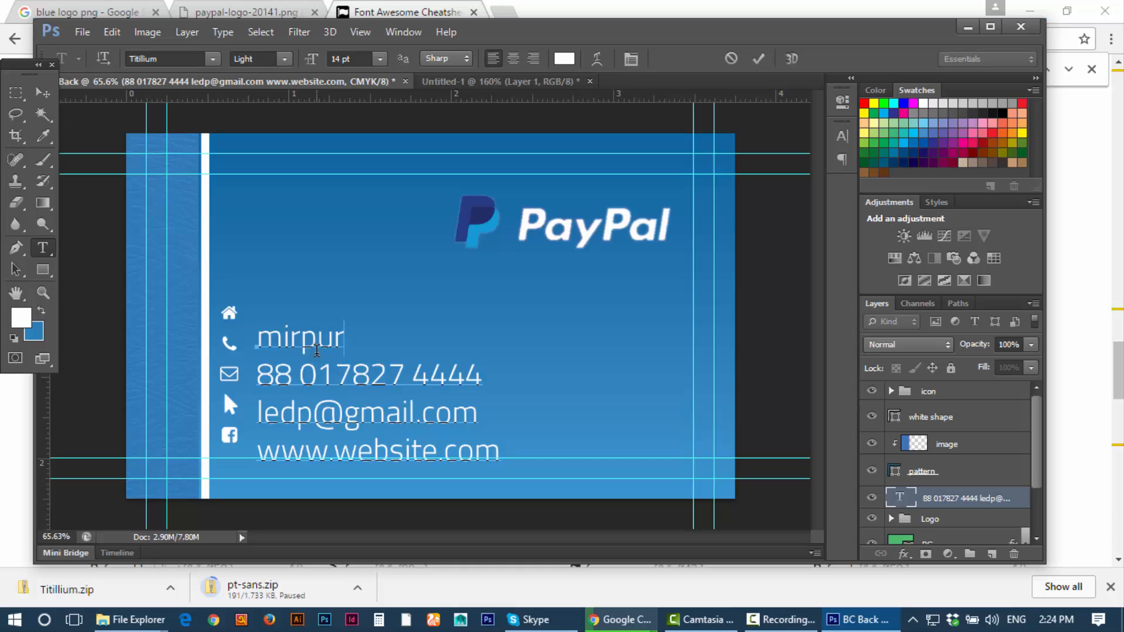
type(", dhaka")
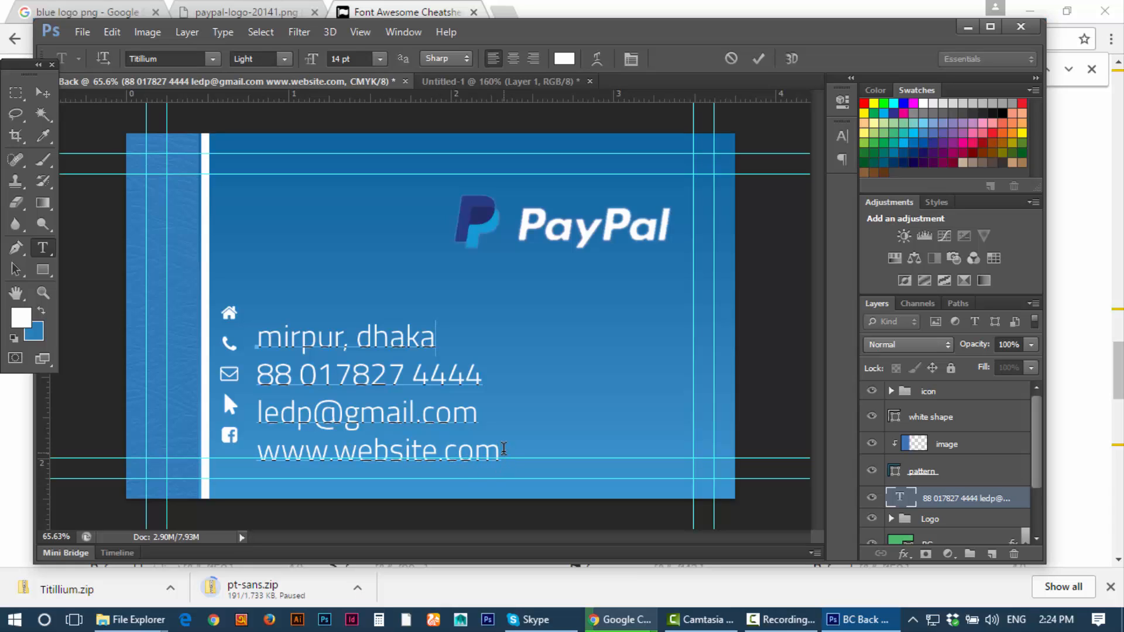
left_click(502, 447)
key("Return")
type("fb.com/")
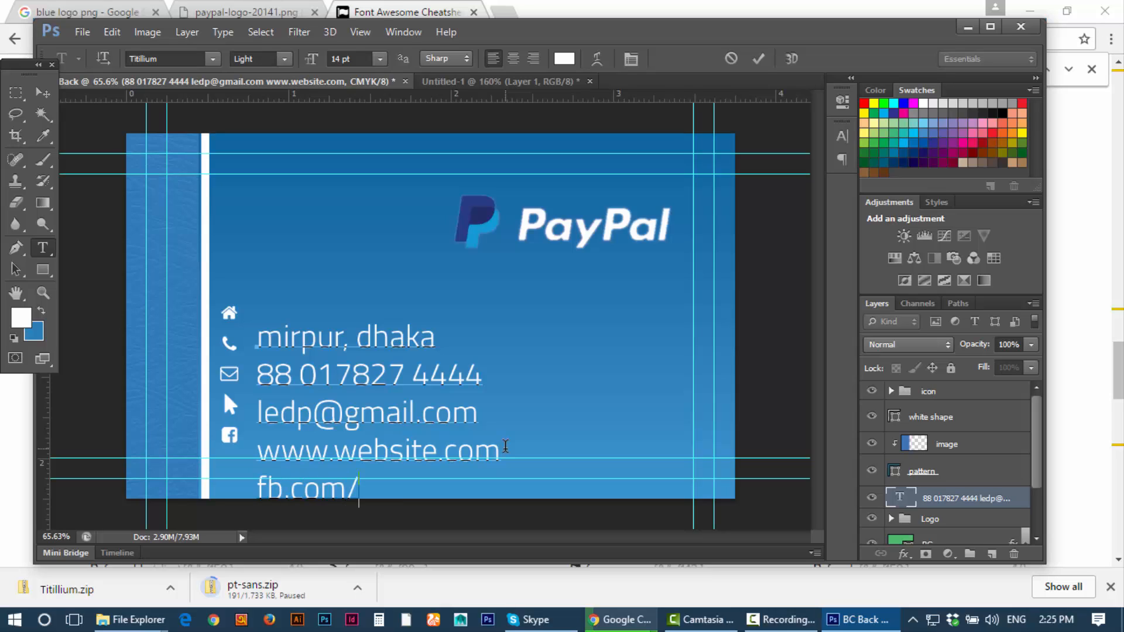
type("mobileworm")
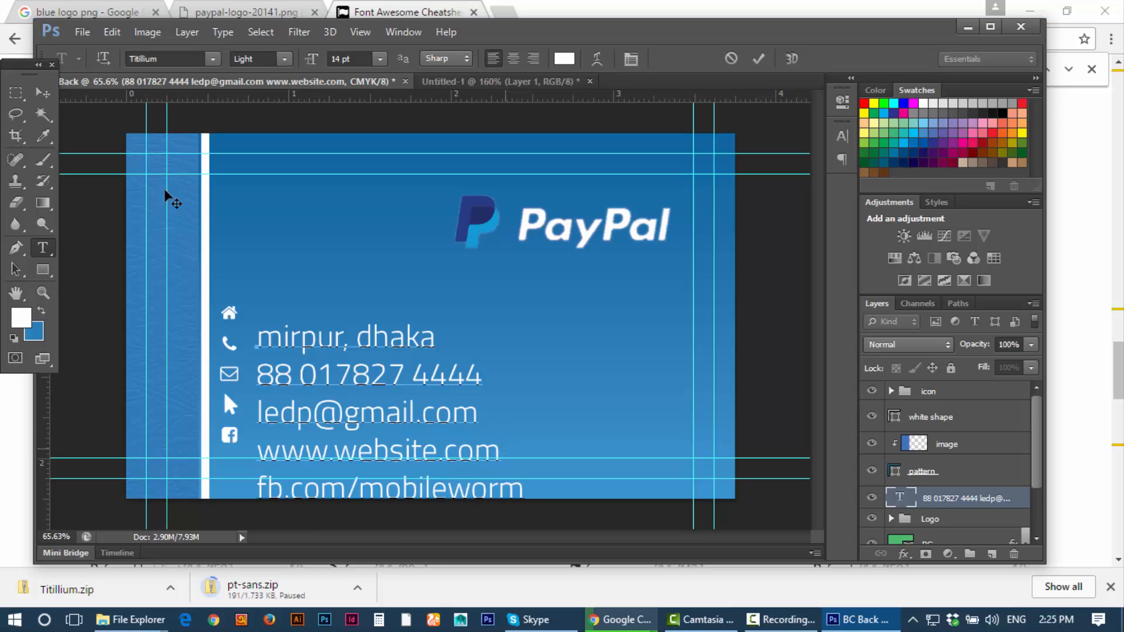
left_click(45, 96)
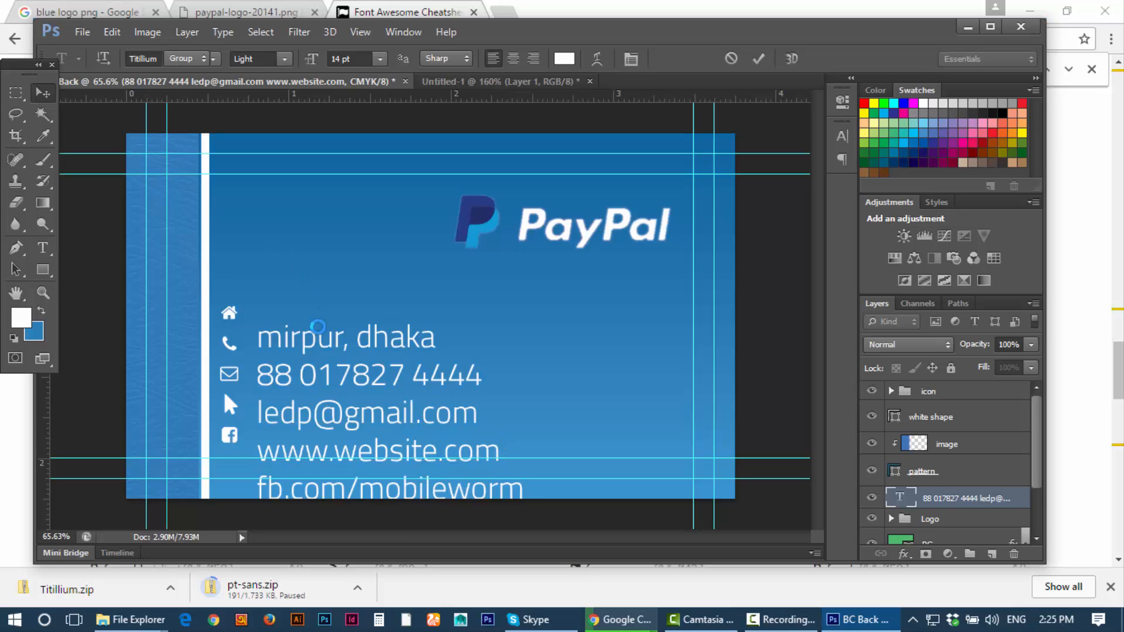
Step: Set the contact text to 10 pt and move the block down beside the icon column
left_click_drag(306, 332, 298, 277)
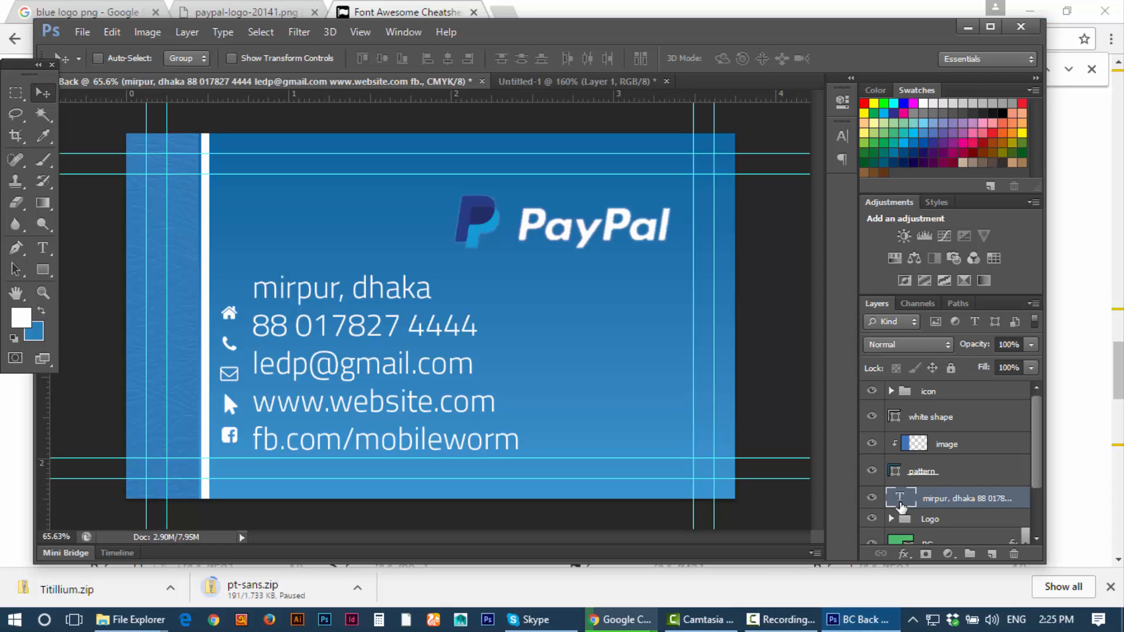
key("t")
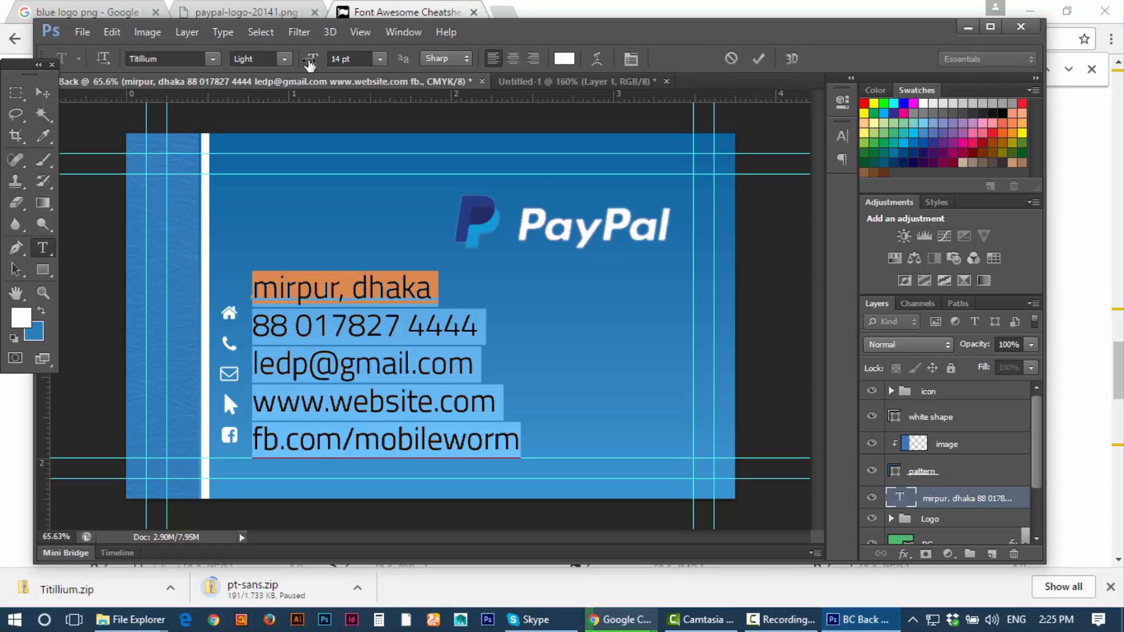
left_click(381, 59)
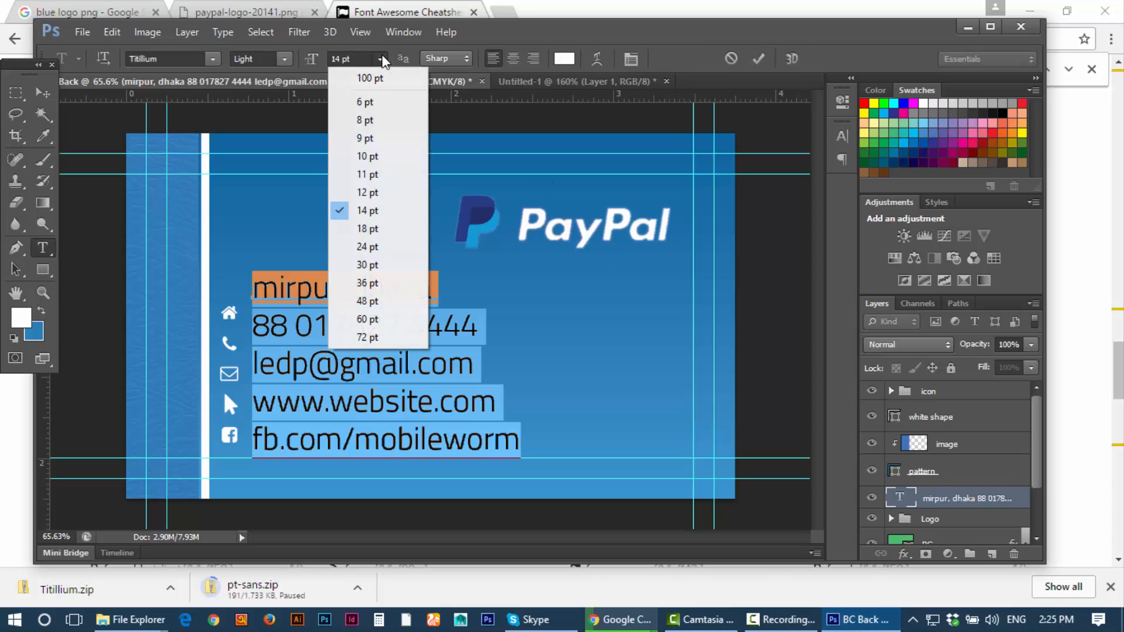
left_click(376, 163)
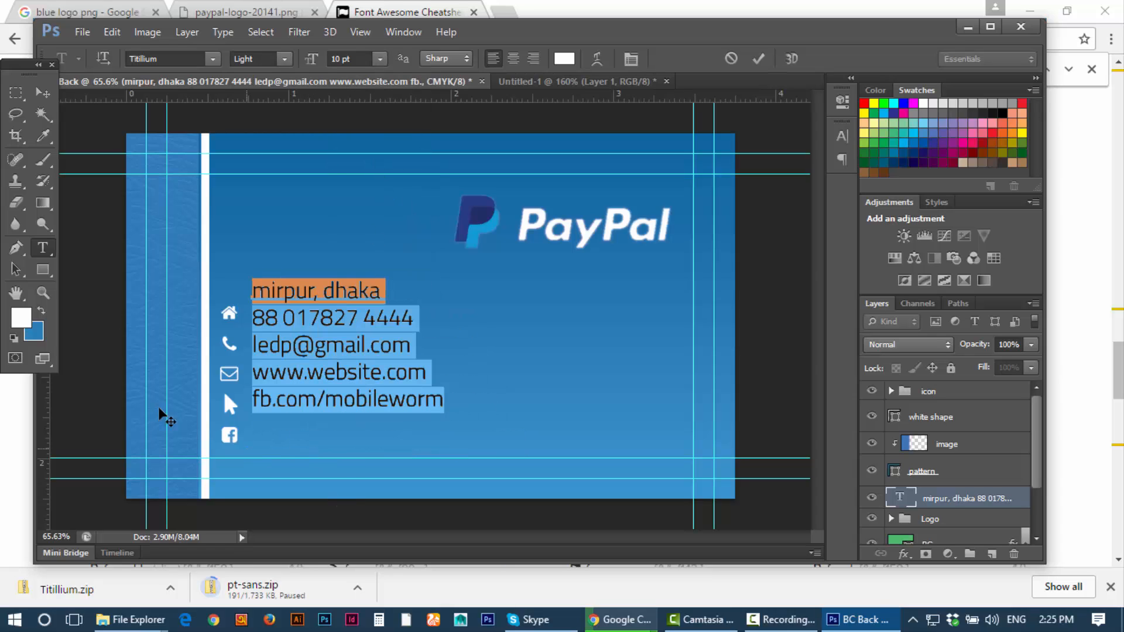
left_click(43, 92)
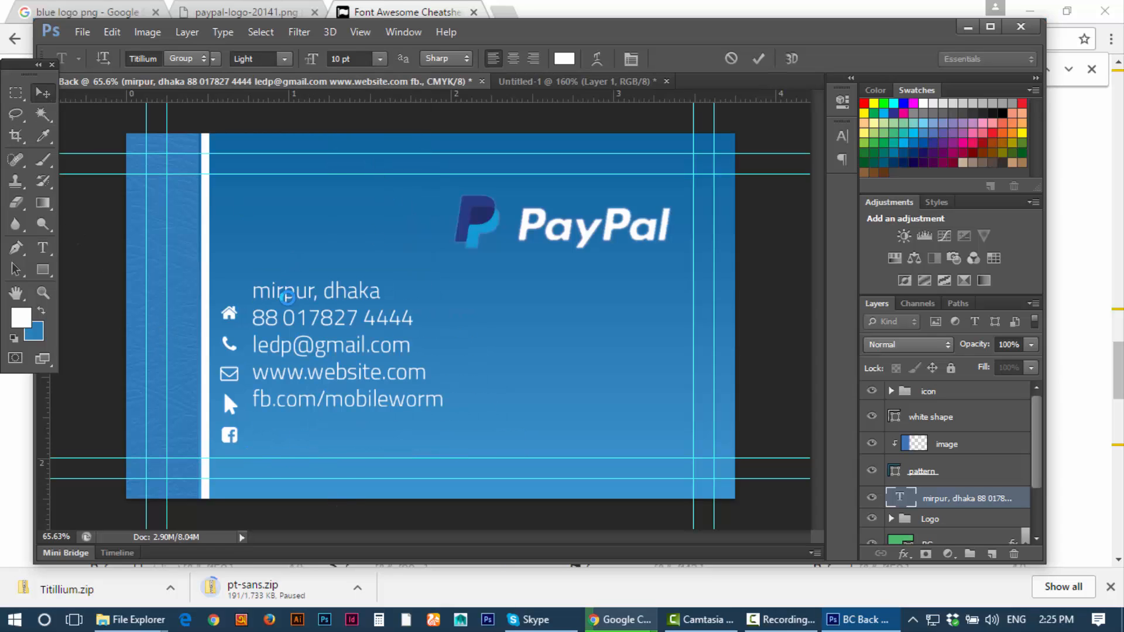
left_click_drag(299, 297, 295, 320)
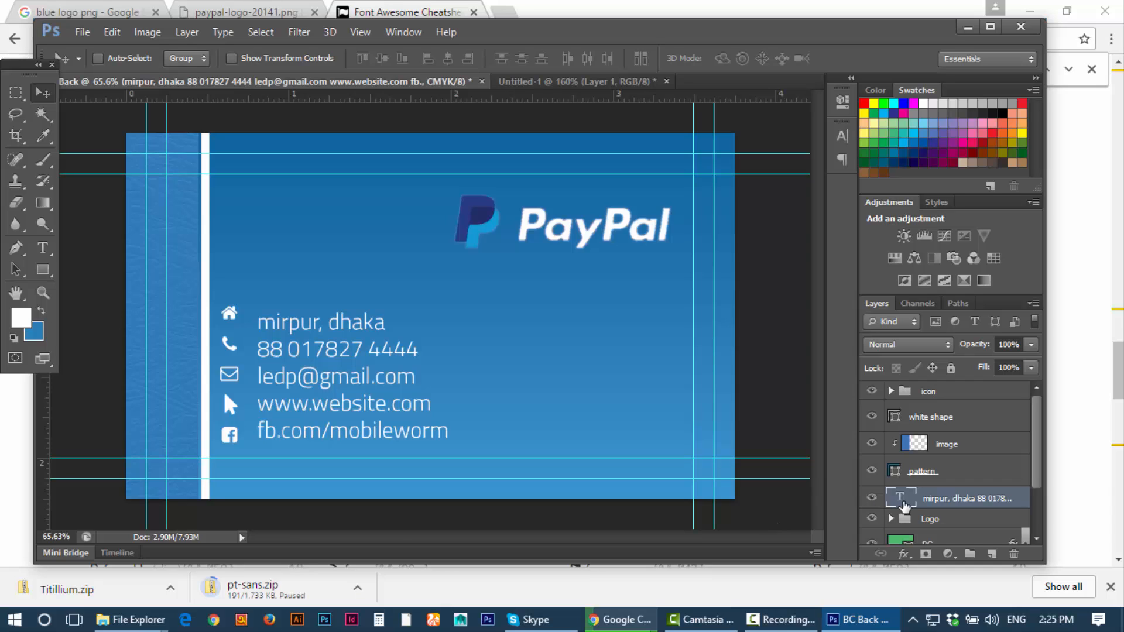
Step: Set the contact text's leading to 14 pt in the Character panel and commit the edit
double_click(905, 506)
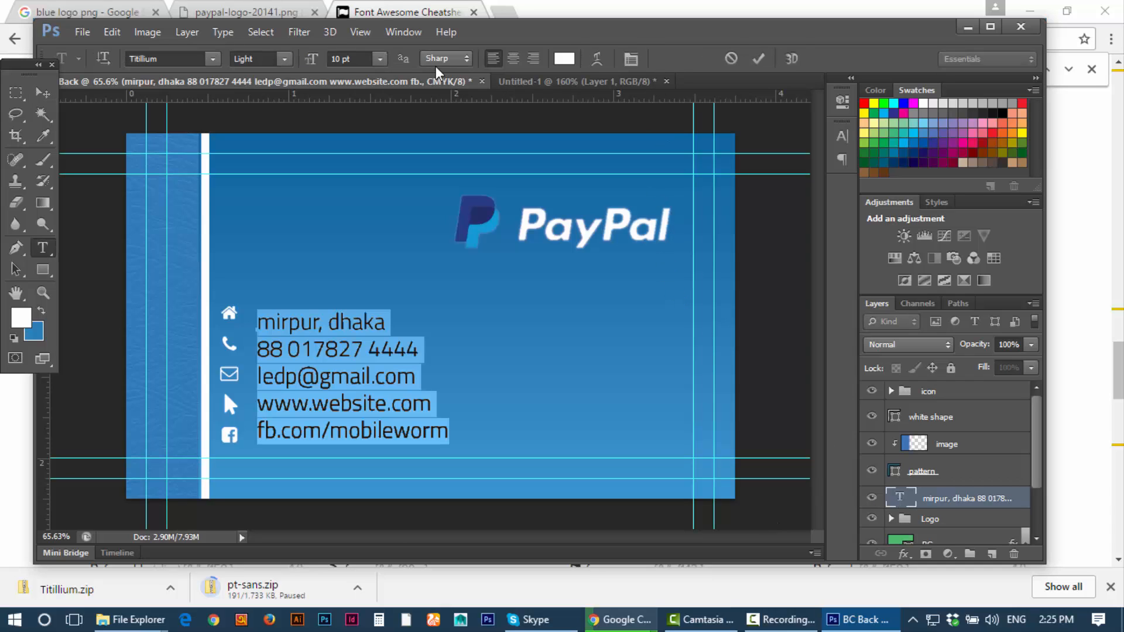
left_click(403, 32)
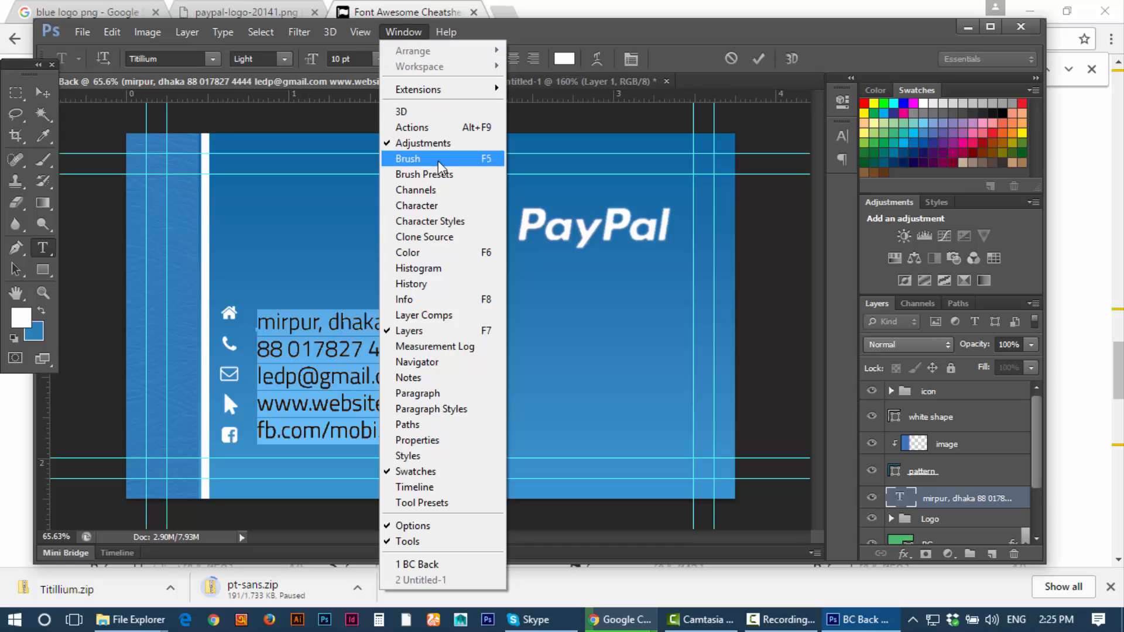
left_click(432, 209)
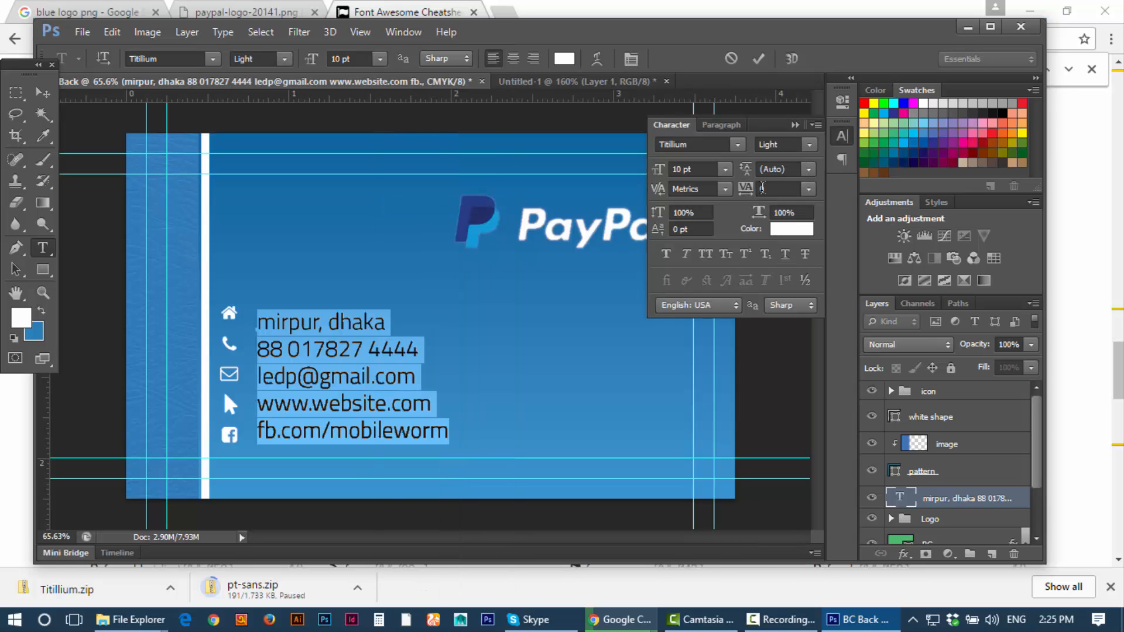
left_click(808, 169)
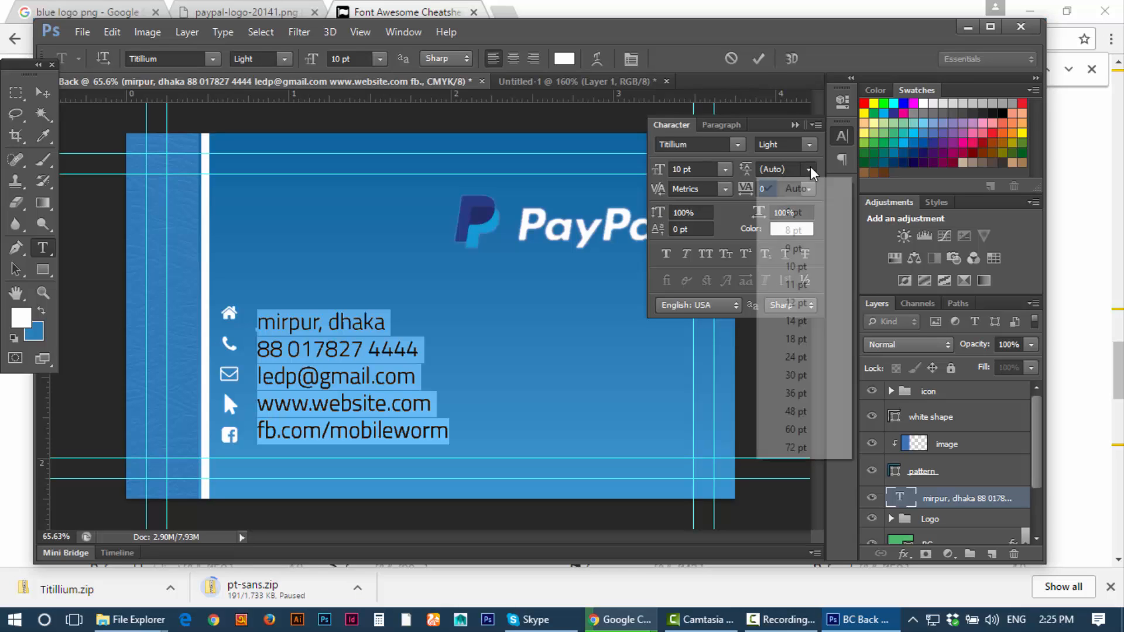
left_click(798, 249)
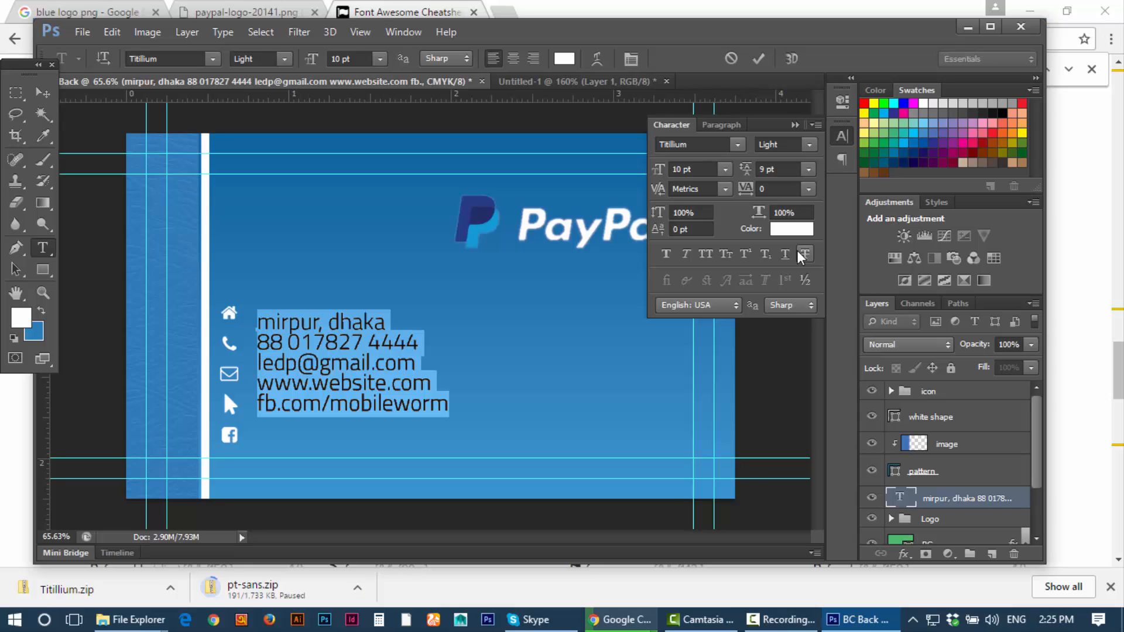
left_click(791, 167)
type("11")
key("Return")
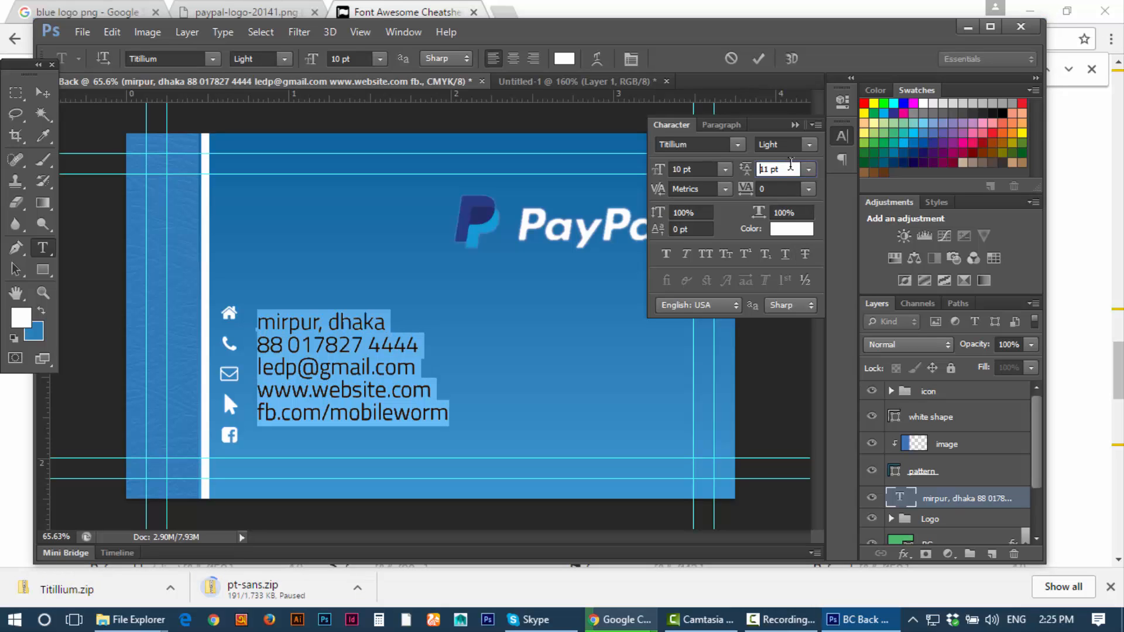
key("Up")
key("Up")
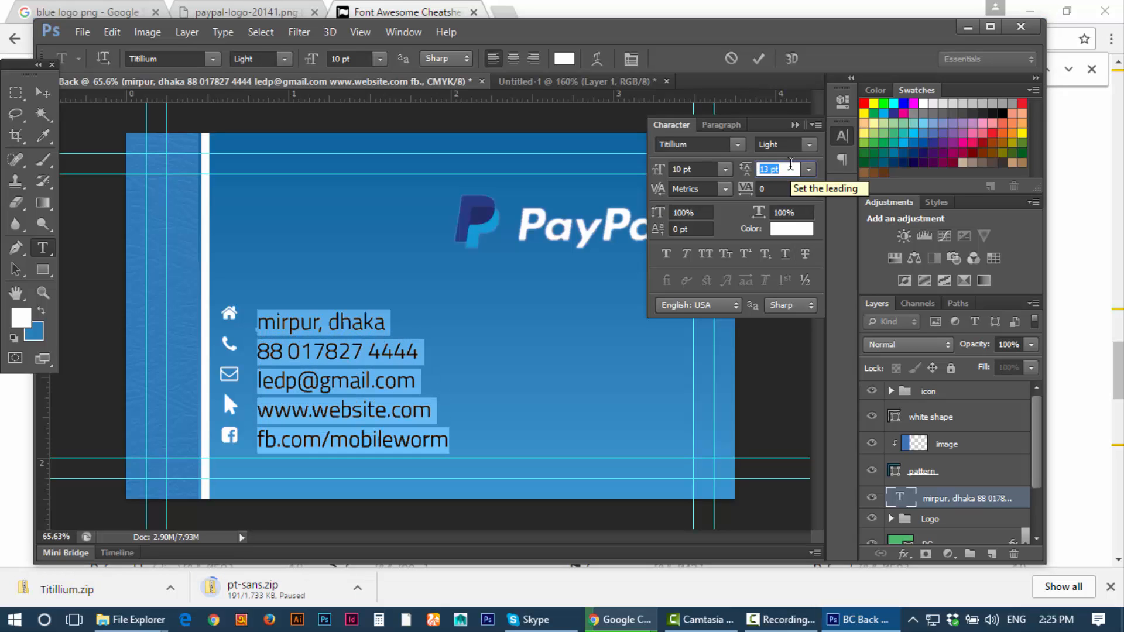
key("Up")
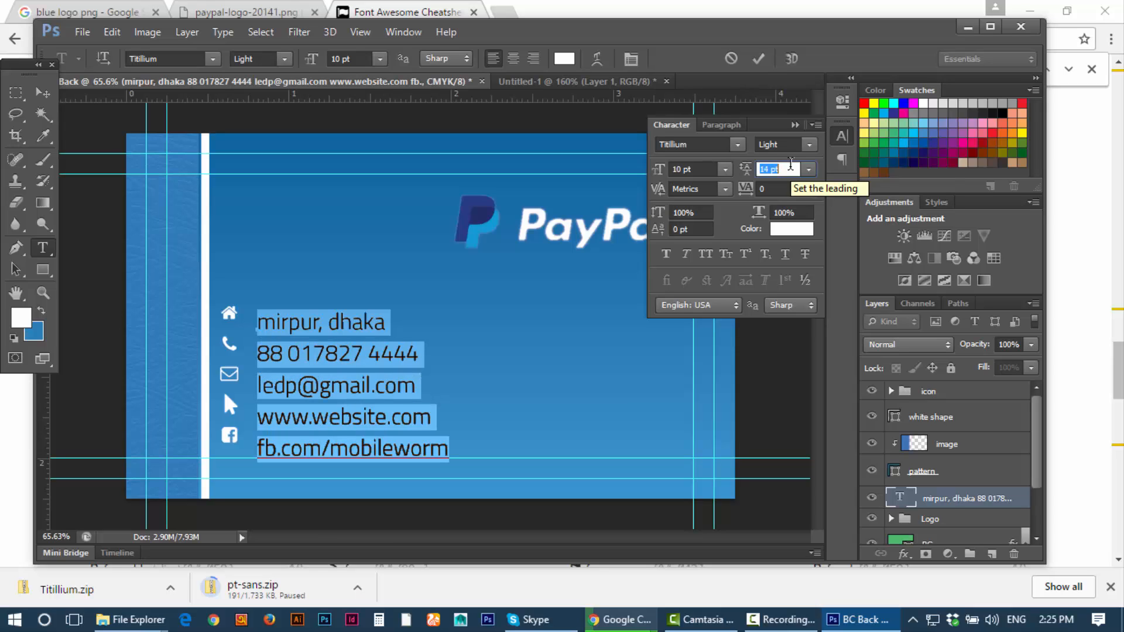
left_click(759, 58)
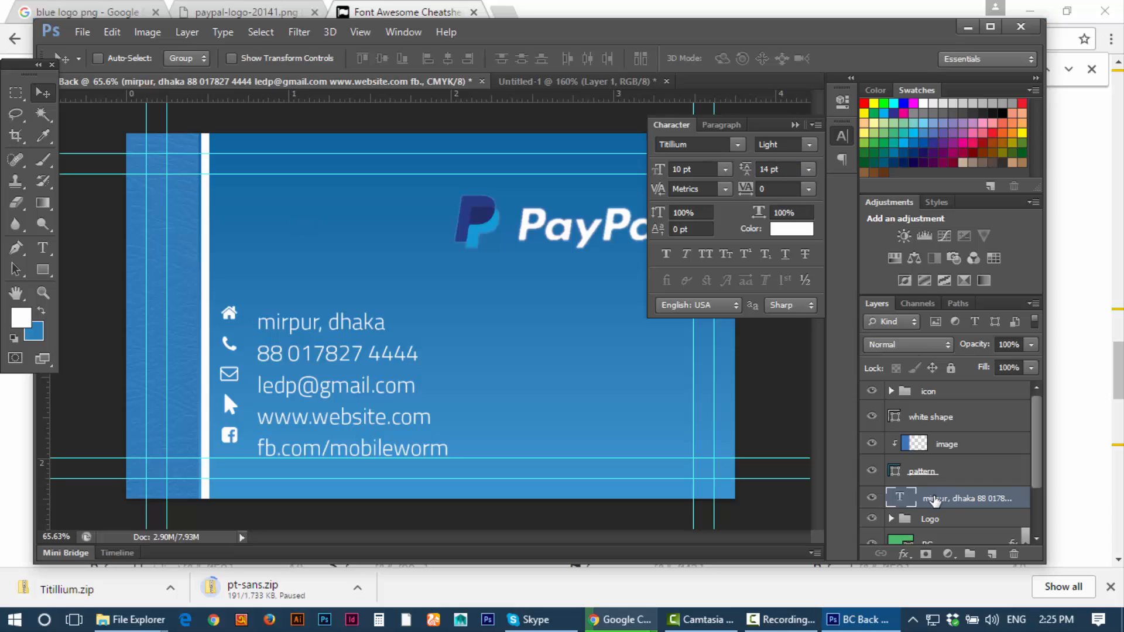
Step: Nudge the contact text block up and left so each line aligns with its icon
key("Up")
key("Up")
key("Up")
key("Up")
key("Up")
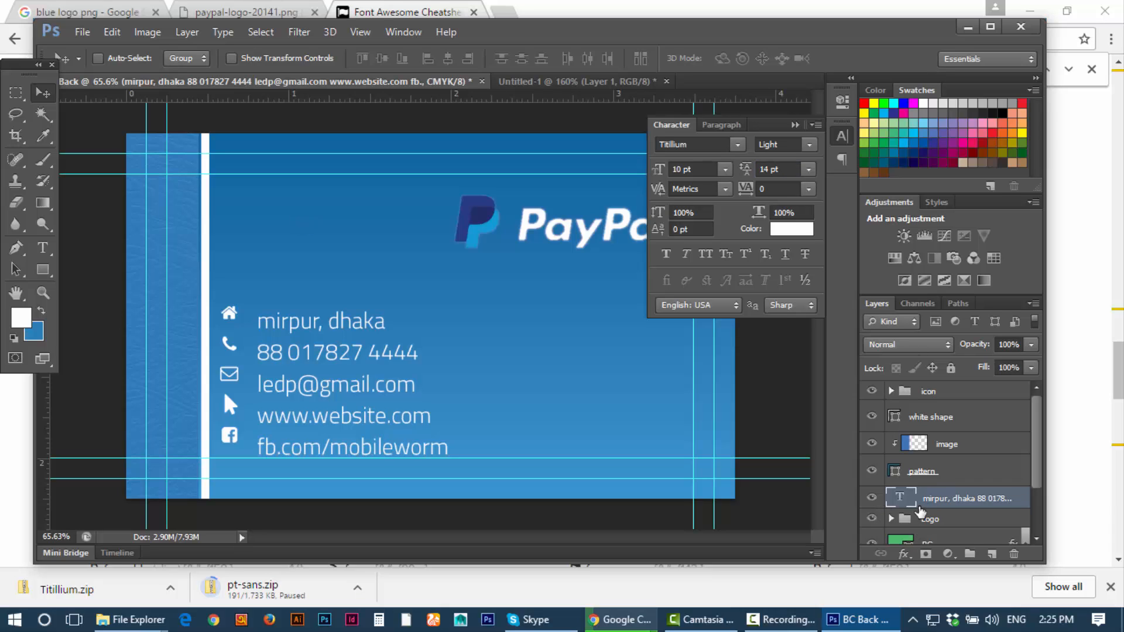
key("Up")
key("Up")
key("Up")
key("Up")
key("Up")
key("Up")
key("Up")
key("Up")
key("Up")
key("Up")
key("Up")
key("Up")
key("Up")
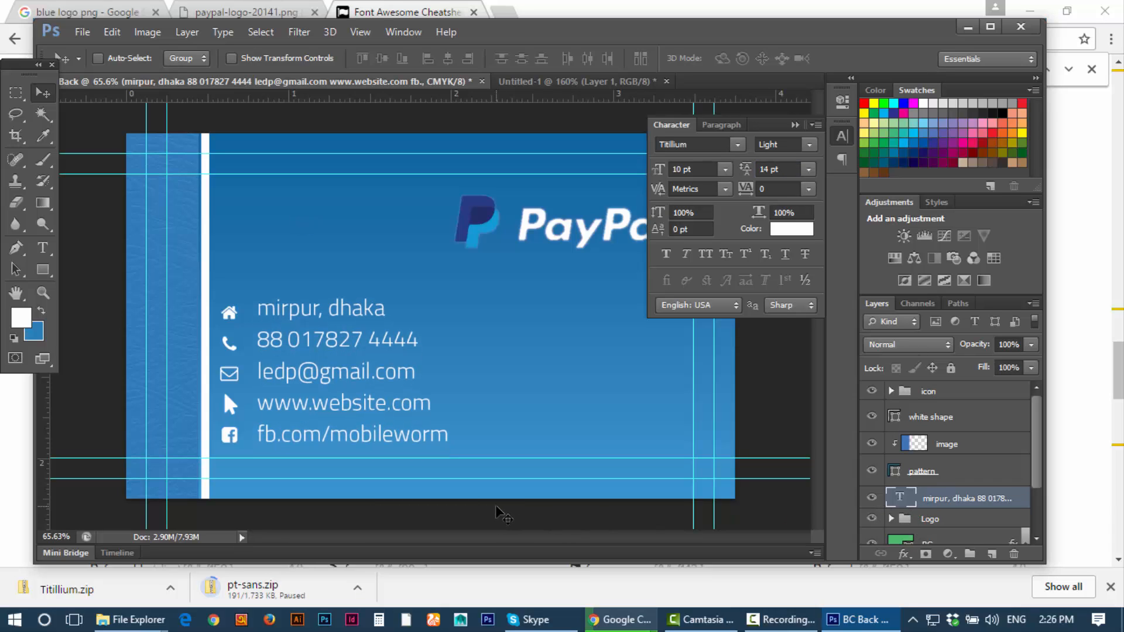
key("Left")
key("Left")
key("Left")
key("Left")
key("Left")
key("Left")
key("Left")
key("Left")
key("Left")
key("Left")
key("Left")
key("Left")
key("Down")
key("Down")
key("Down")
key("Down")
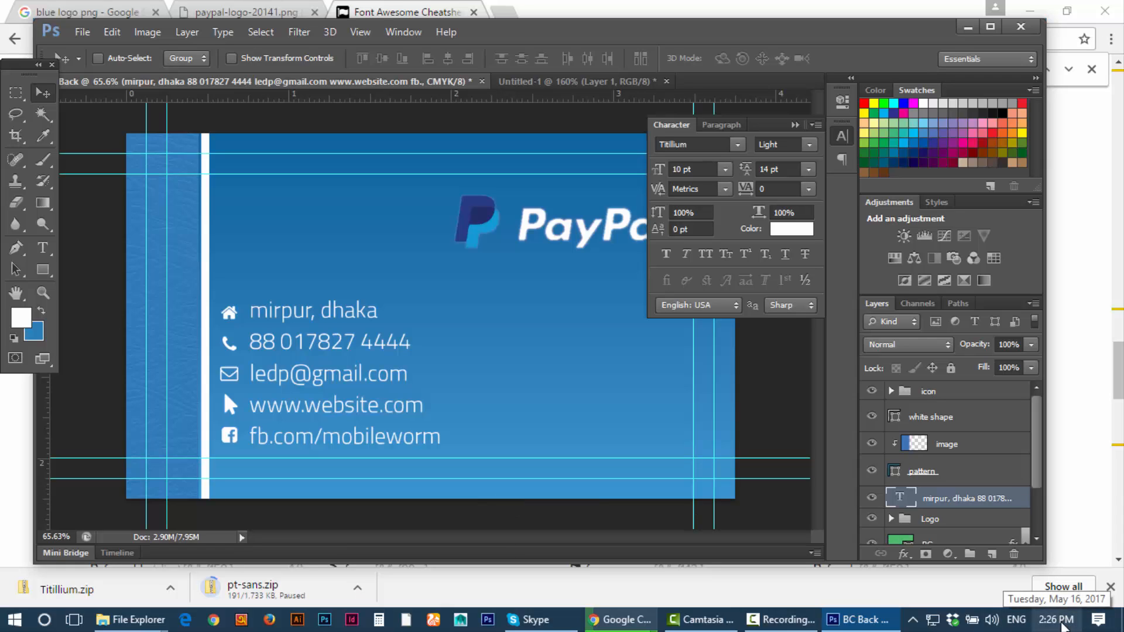
Step: Collapse the Character panel and drag the Logo group slightly left
scroll(732, 422, "down", 1)
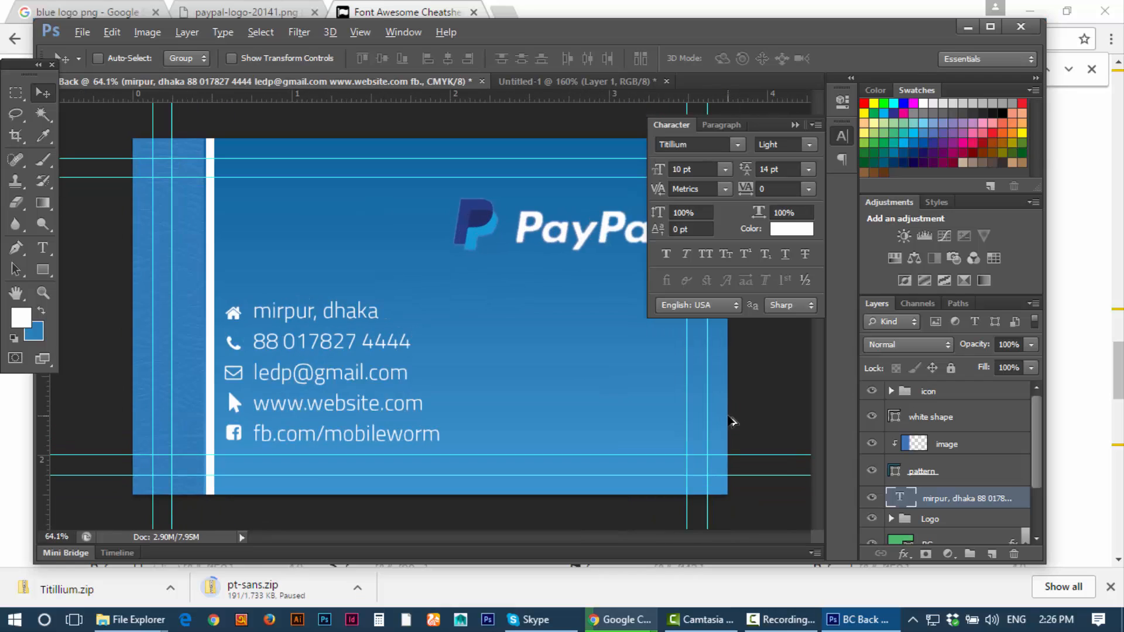
left_click(795, 125)
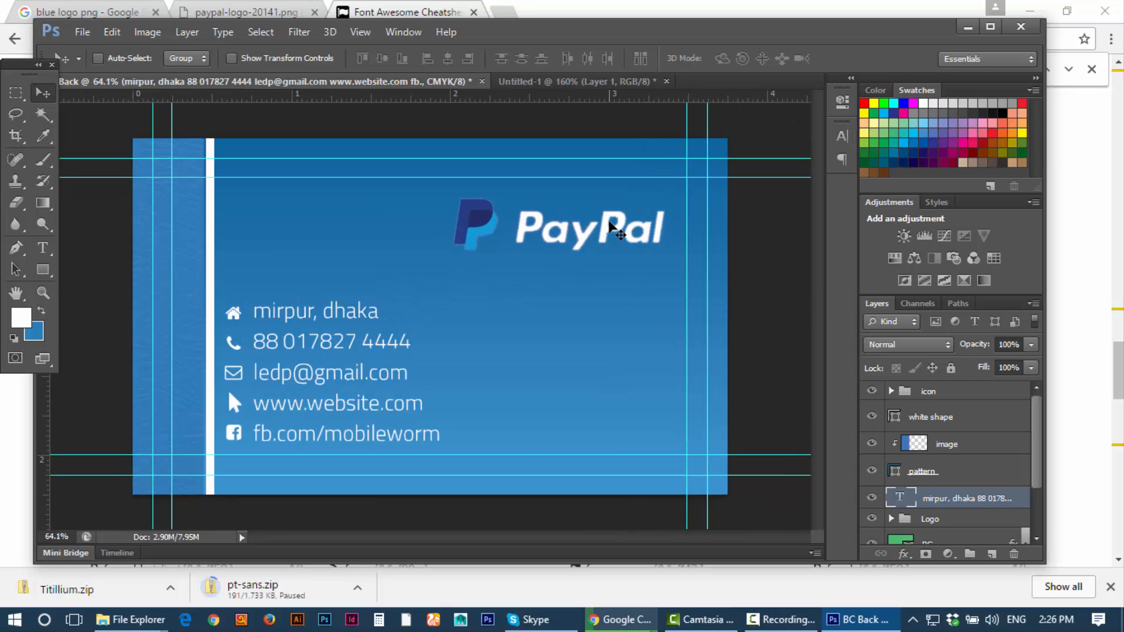
left_click(977, 418)
left_click(937, 392)
scroll(977, 498, "down", 1)
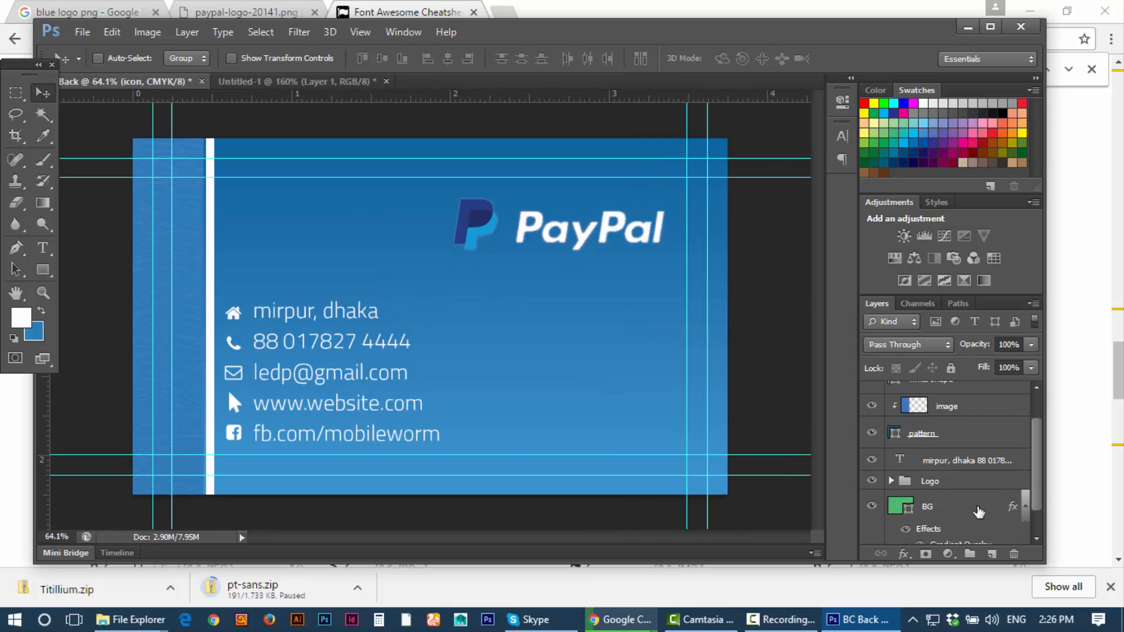
left_click(955, 482)
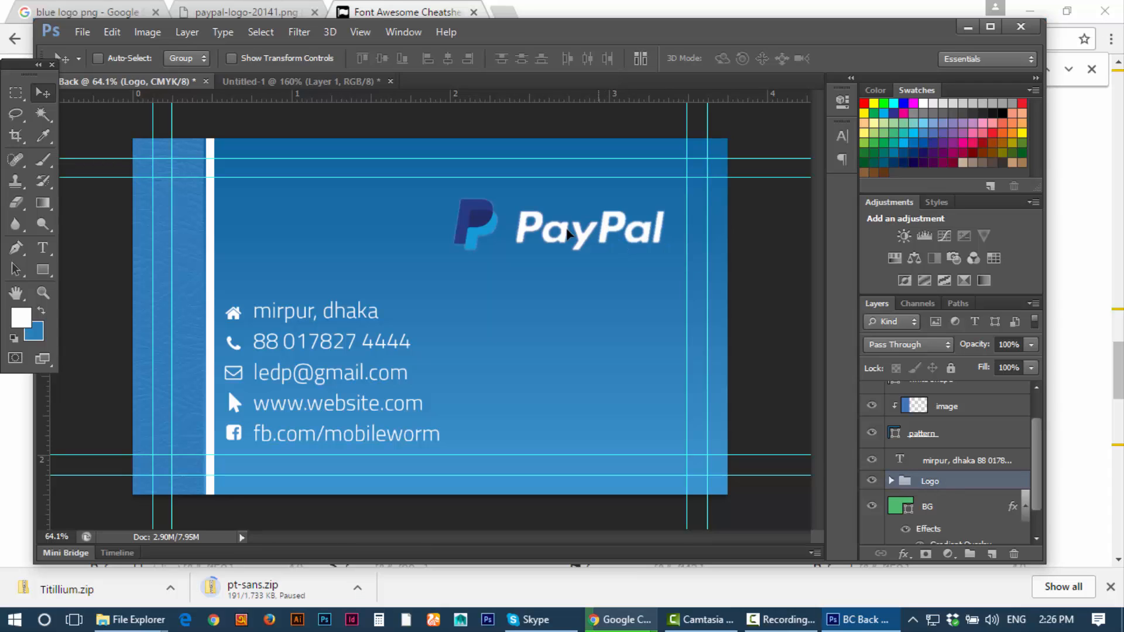
left_click_drag(567, 234, 590, 234)
scroll(625, 381, "down", 1)
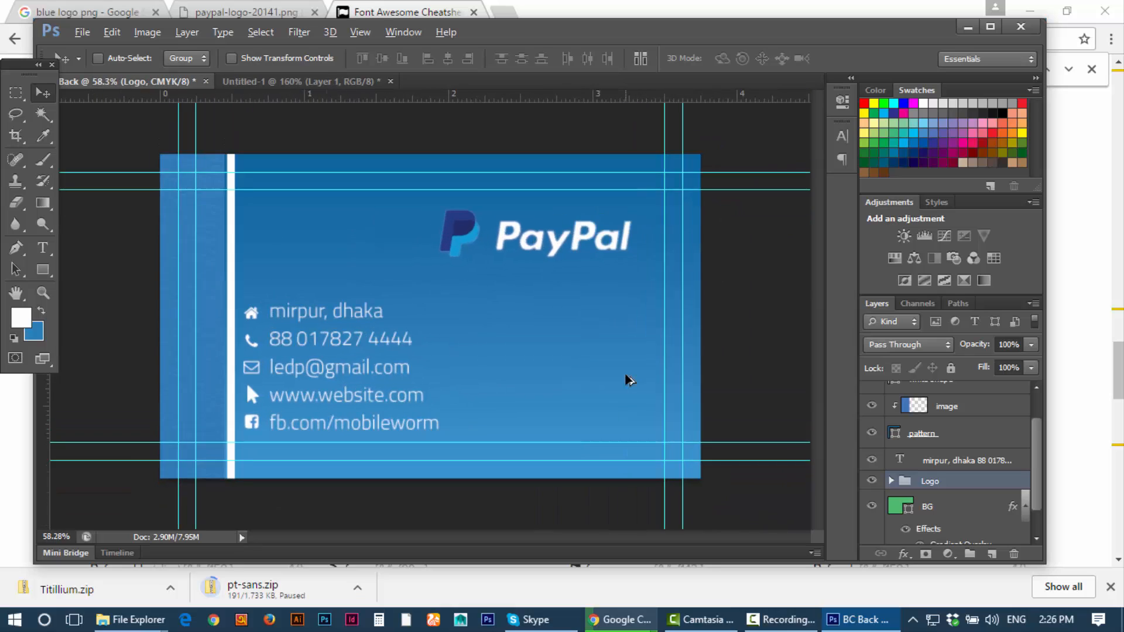
scroll(625, 378, "down", 2)
scroll(625, 380, "up", 1)
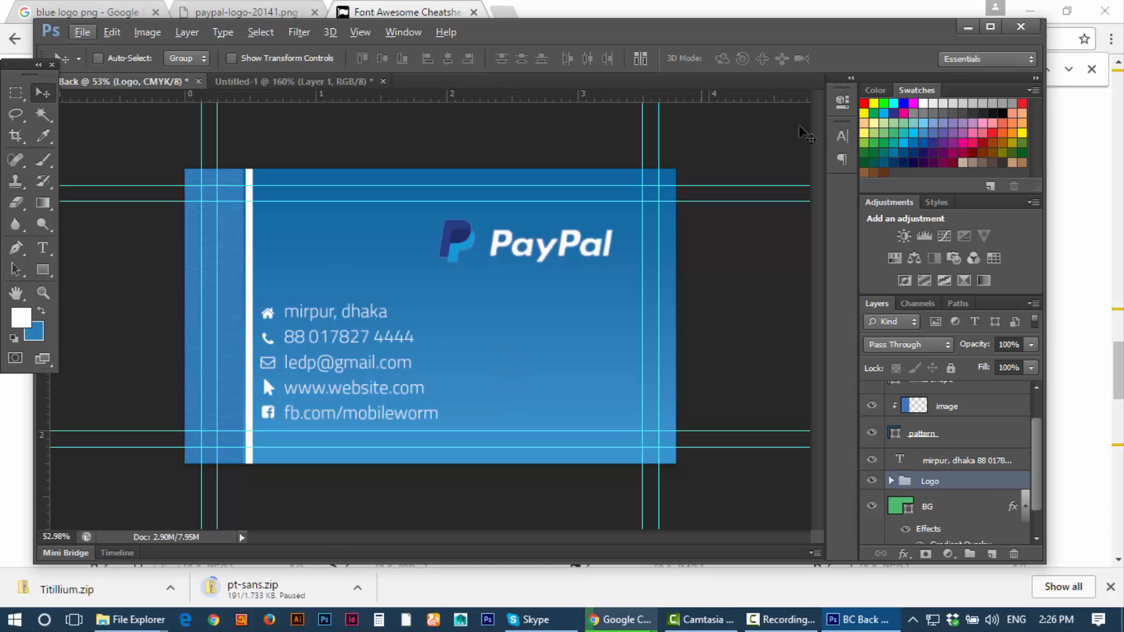
Step: Expand and collapse the icon group and review the layers in the stack
scroll(936, 445, "up", 1)
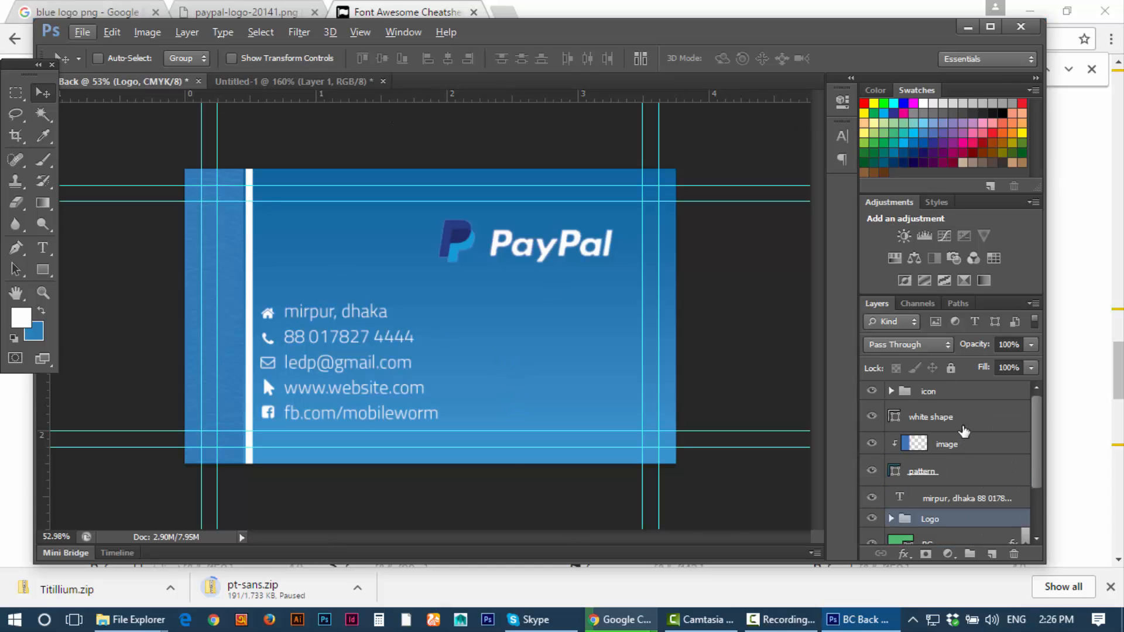
left_click(890, 392)
left_click(891, 392)
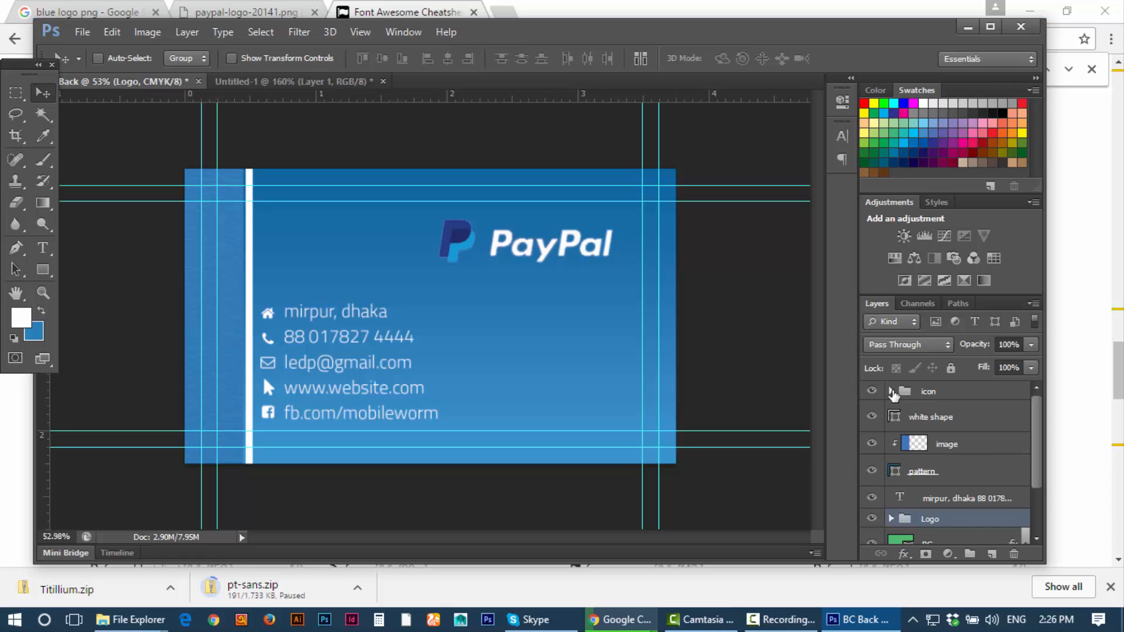
scroll(1007, 468, "down", 2)
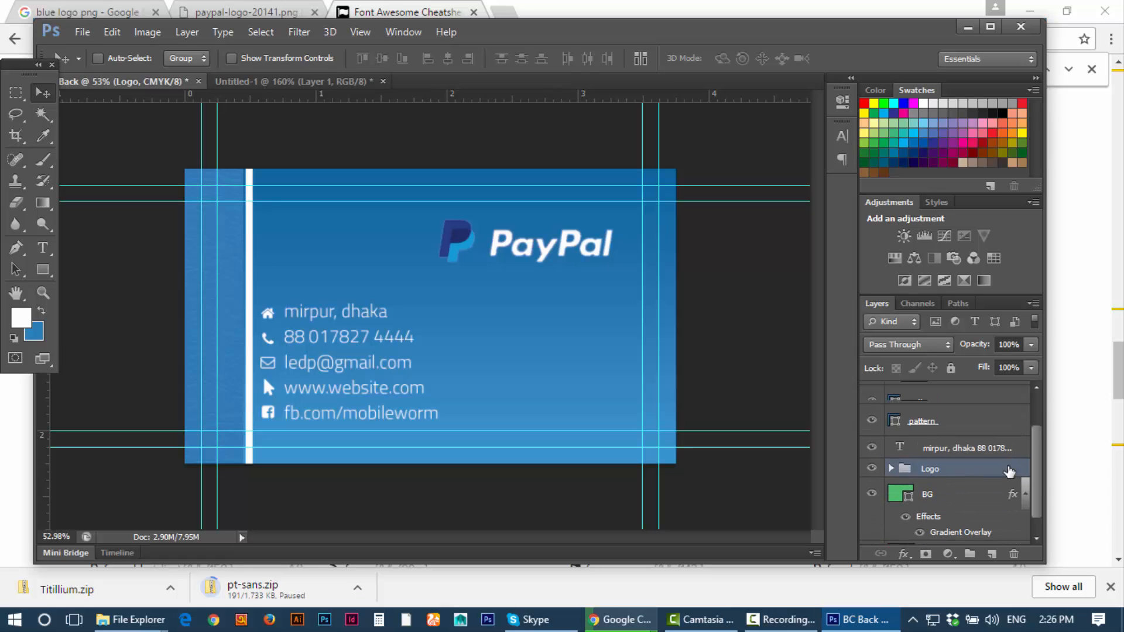
scroll(1008, 471, "up", 2)
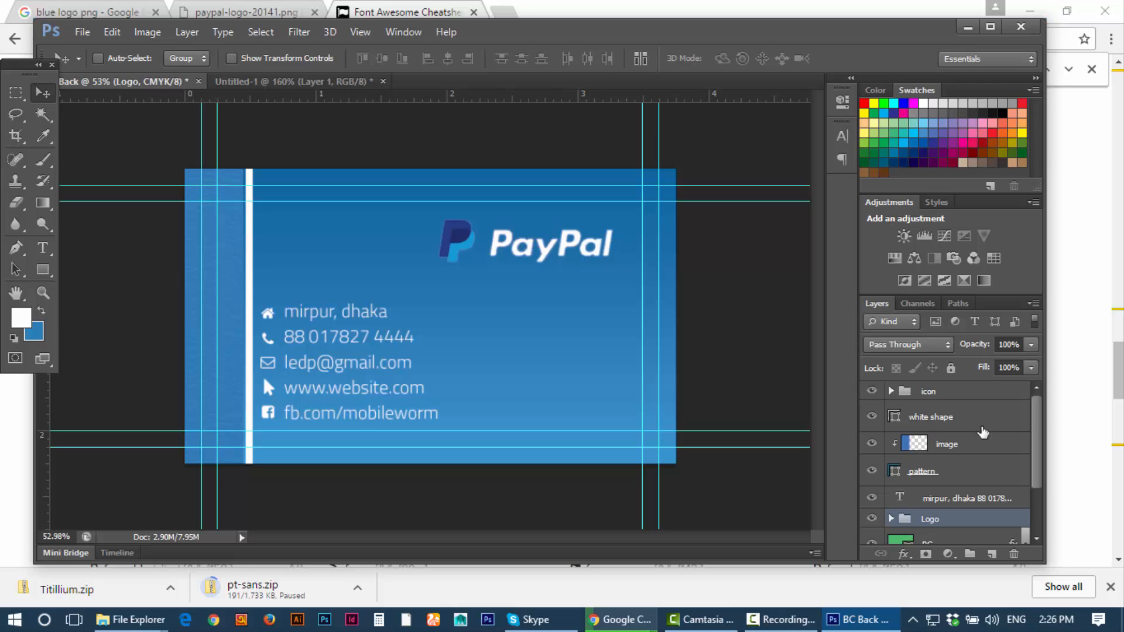
left_click(966, 454)
left_click(943, 498)
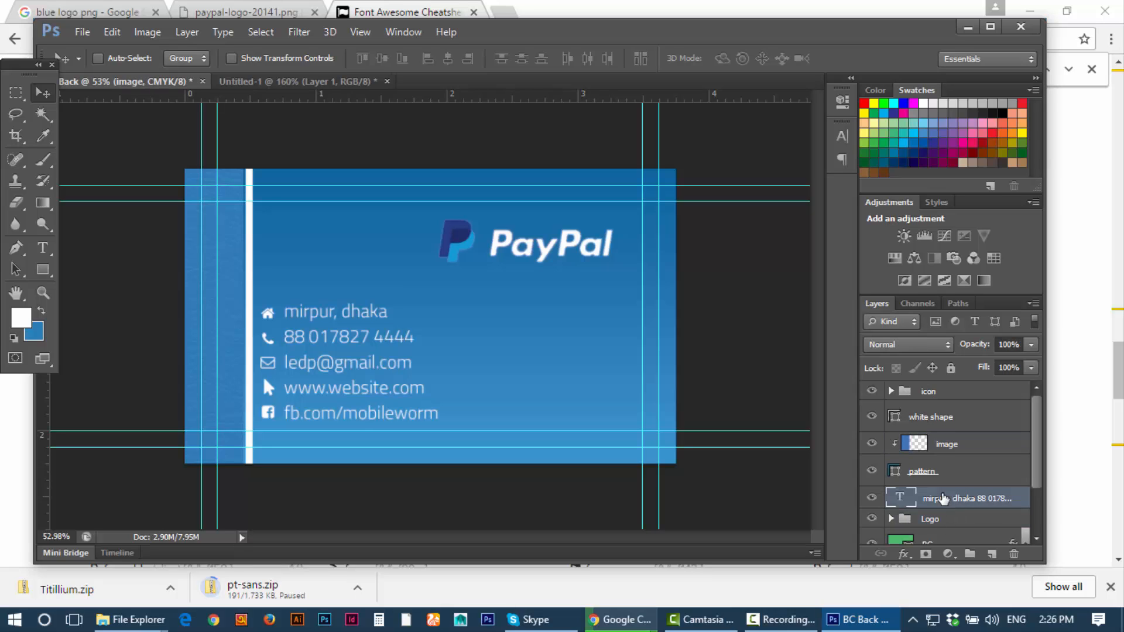
scroll(934, 524, "down", 2)
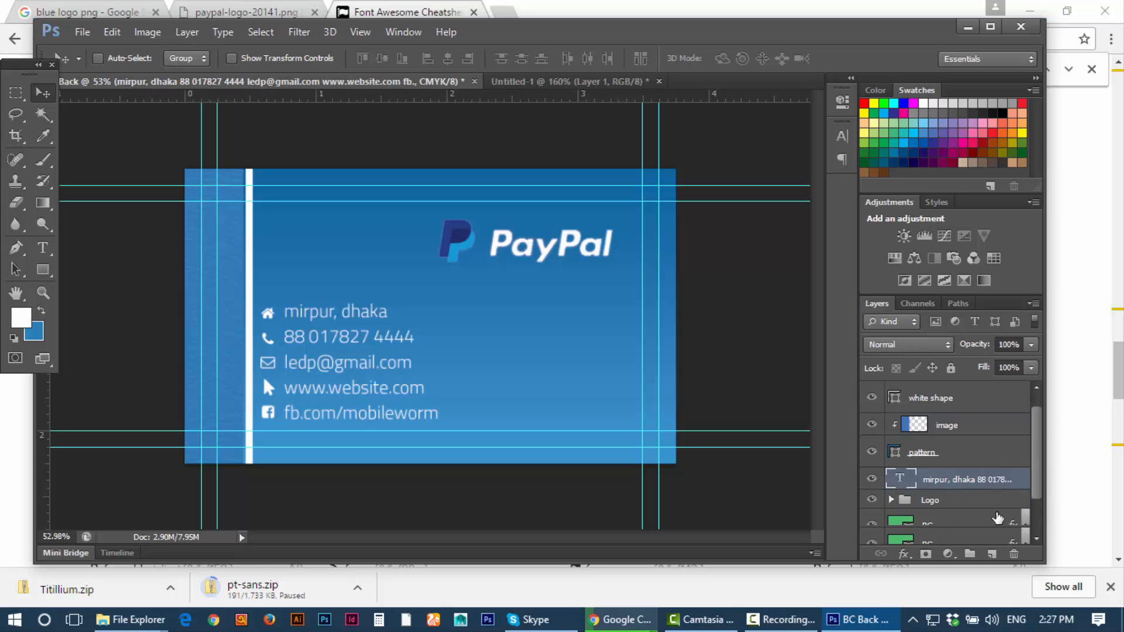
scroll(960, 531, "up", 2)
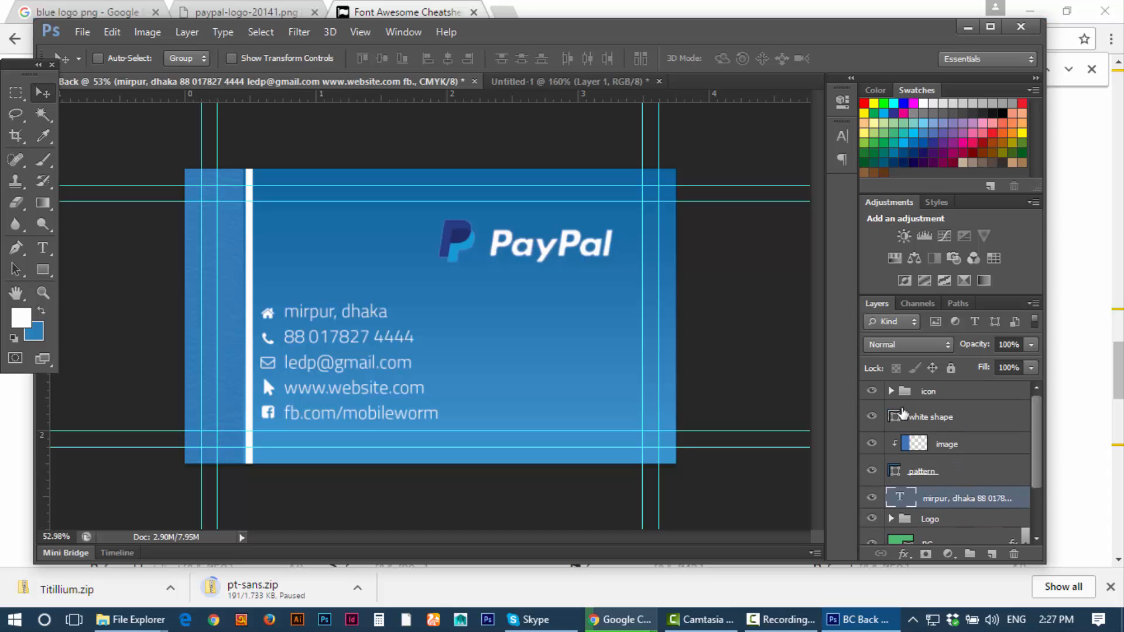
Step: Group the white shape, image and pattern layers into a group named 'shape & image'
left_click(928, 417)
left_click(872, 416)
left_click(871, 416)
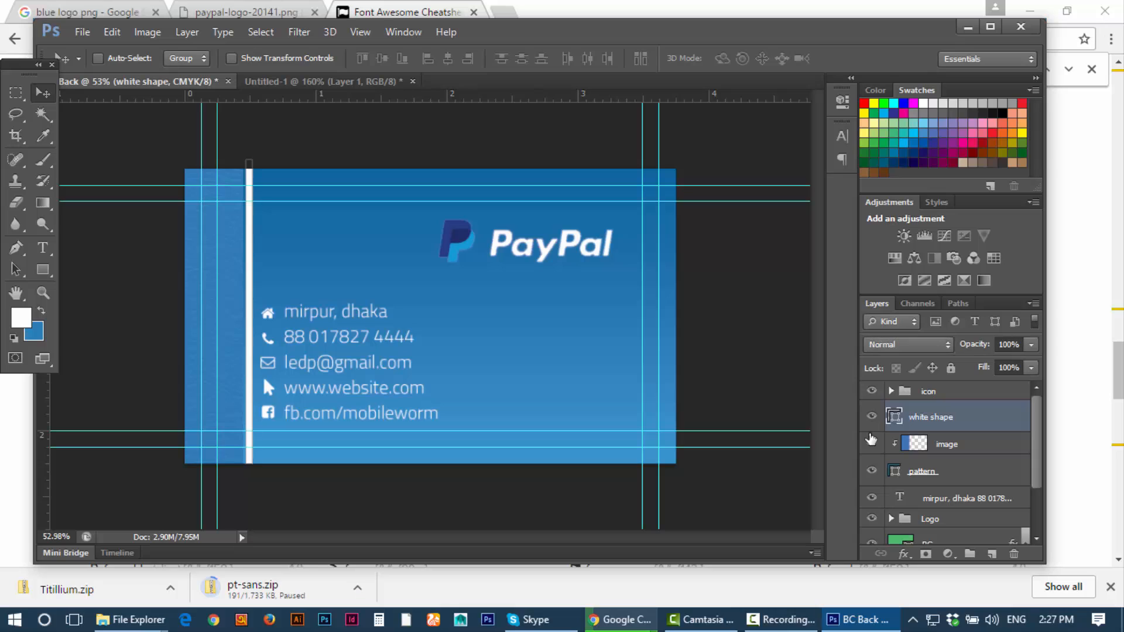
left_click(871, 443)
left_click(871, 444)
left_click(971, 478, "shift")
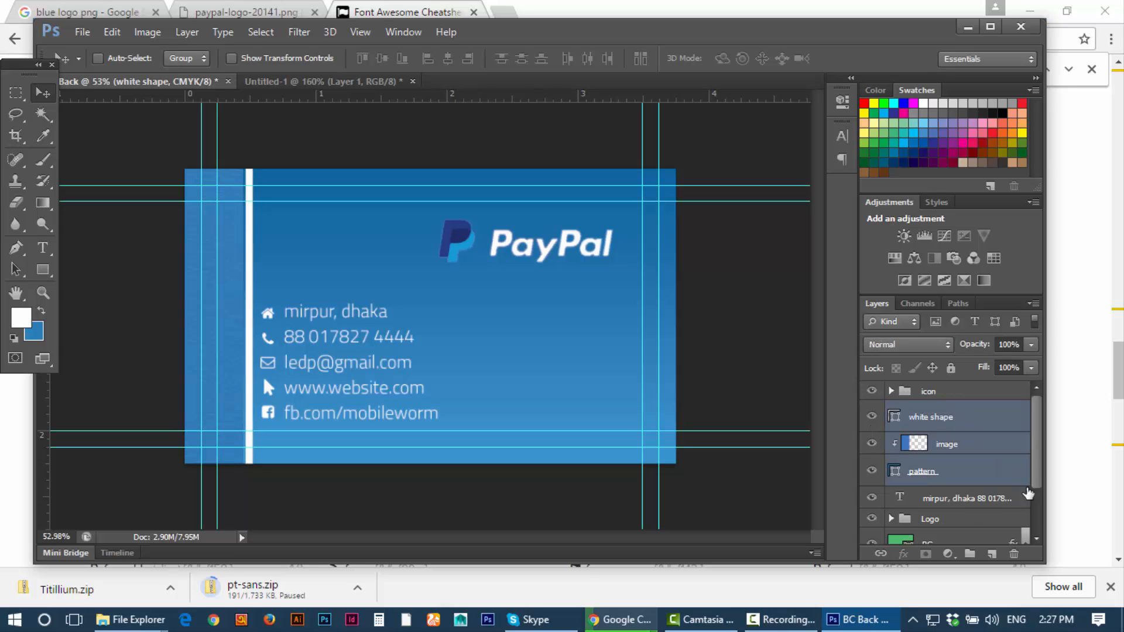
key("ctrl+g")
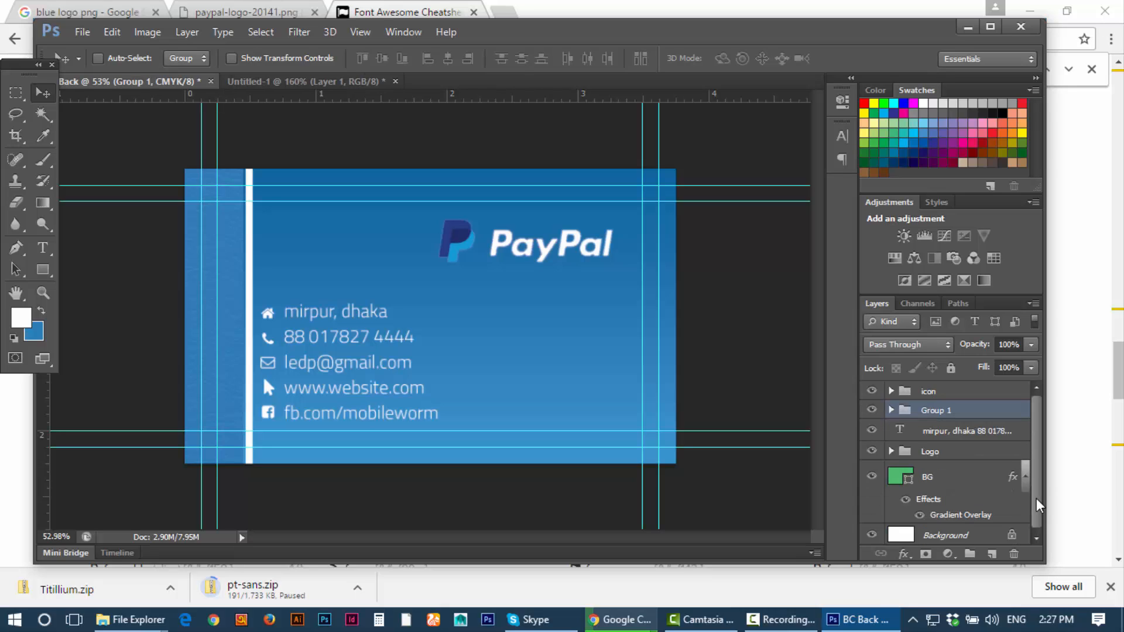
double_click(937, 411)
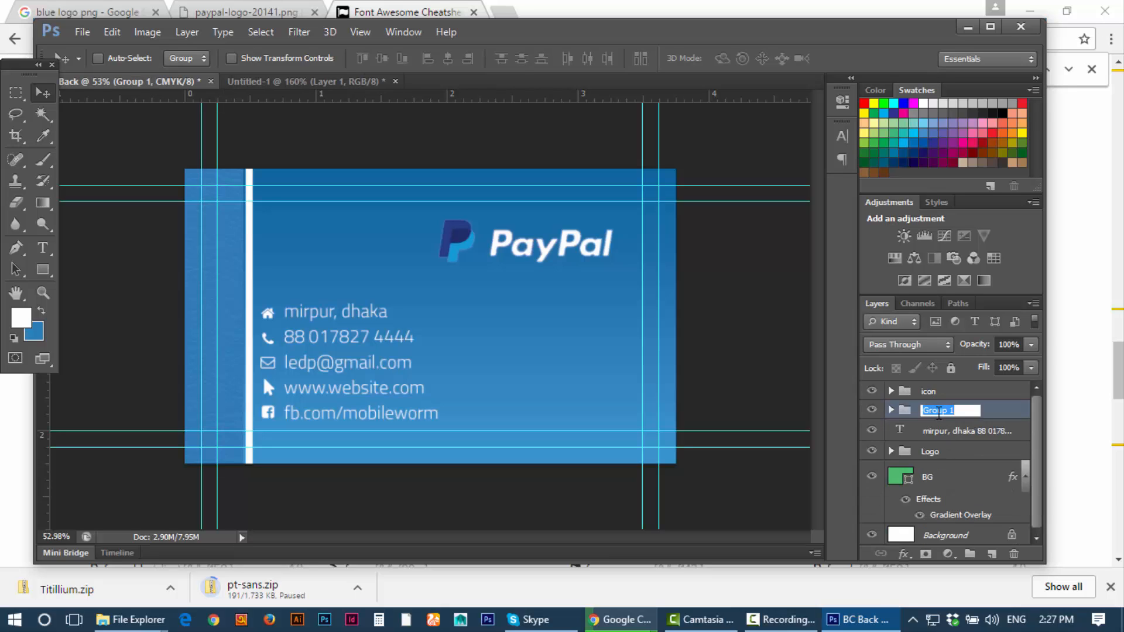
type("shape & image")
key("Return")
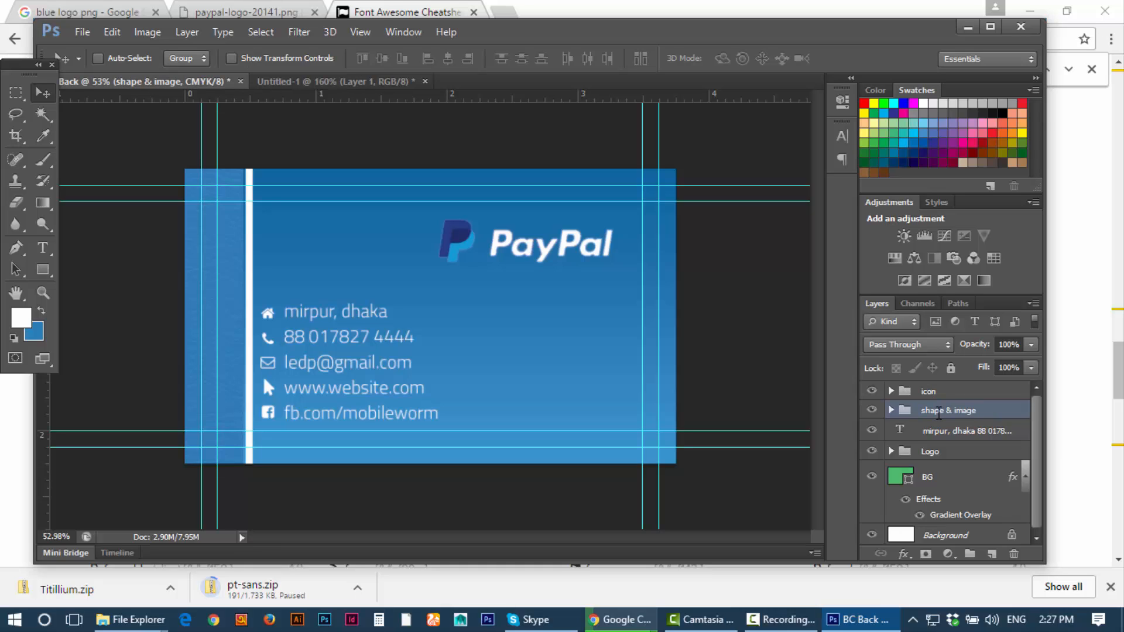
Step: Move the icon group below the shape & image group, undoing a stray text move
left_click(938, 432)
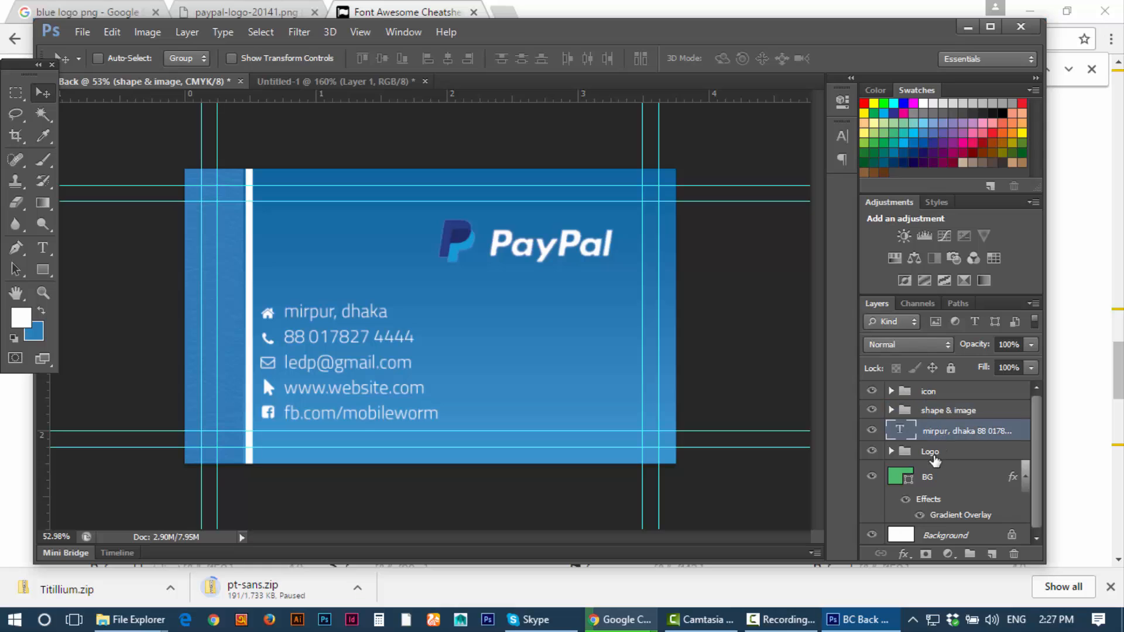
left_click(934, 456)
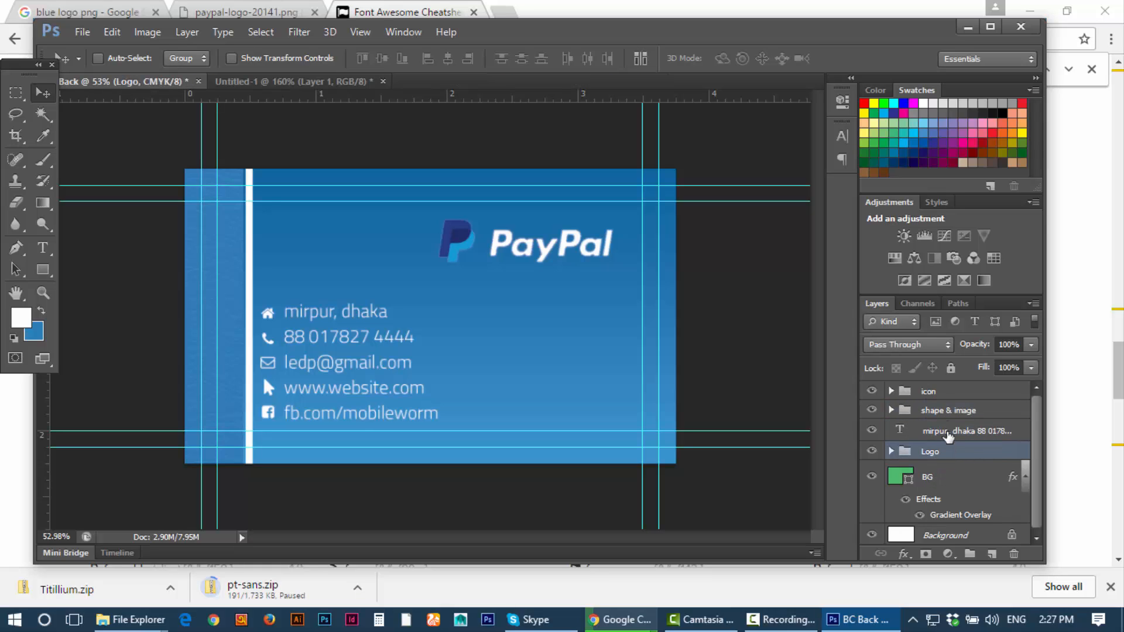
left_click(938, 397)
left_click(957, 434)
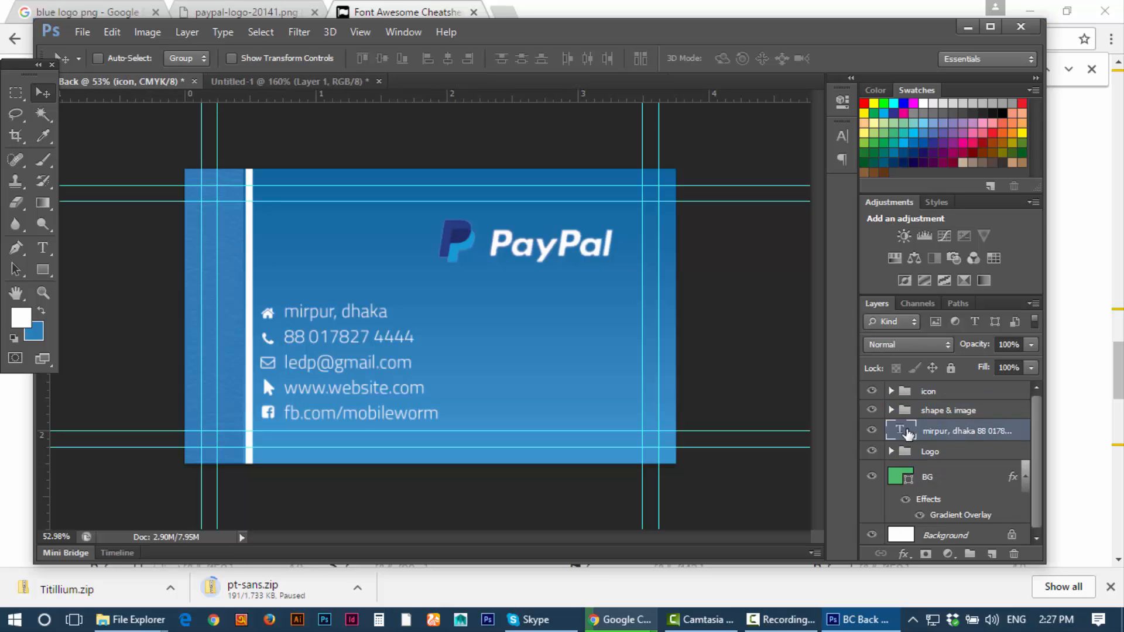
left_click_drag(917, 438, 948, 405)
key("ctrl+z")
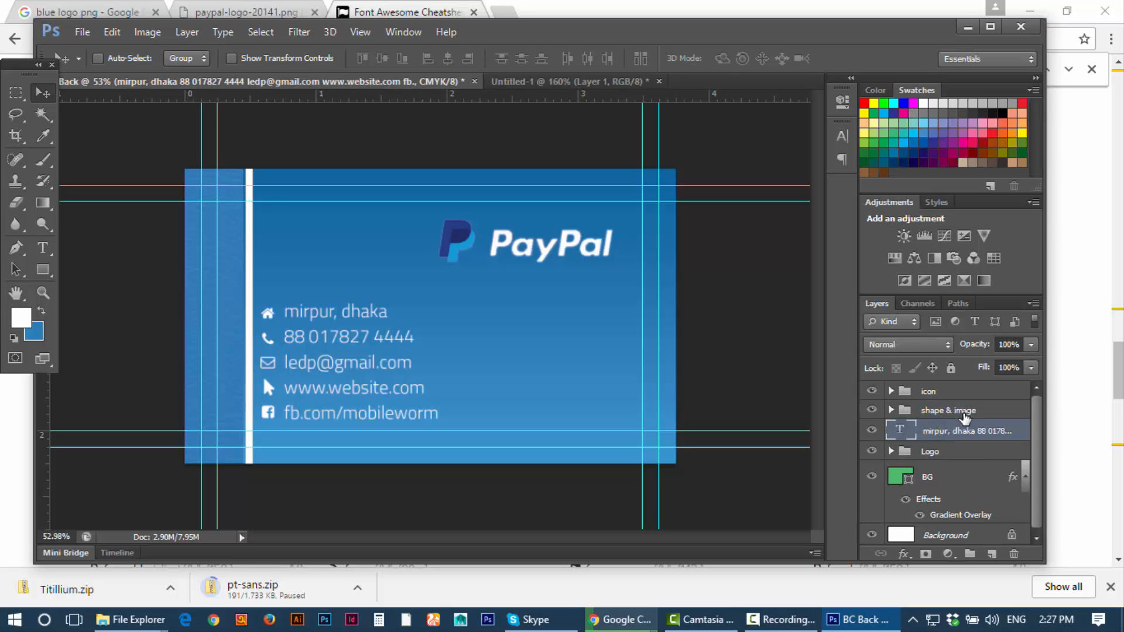
left_click_drag(943, 392, 949, 424)
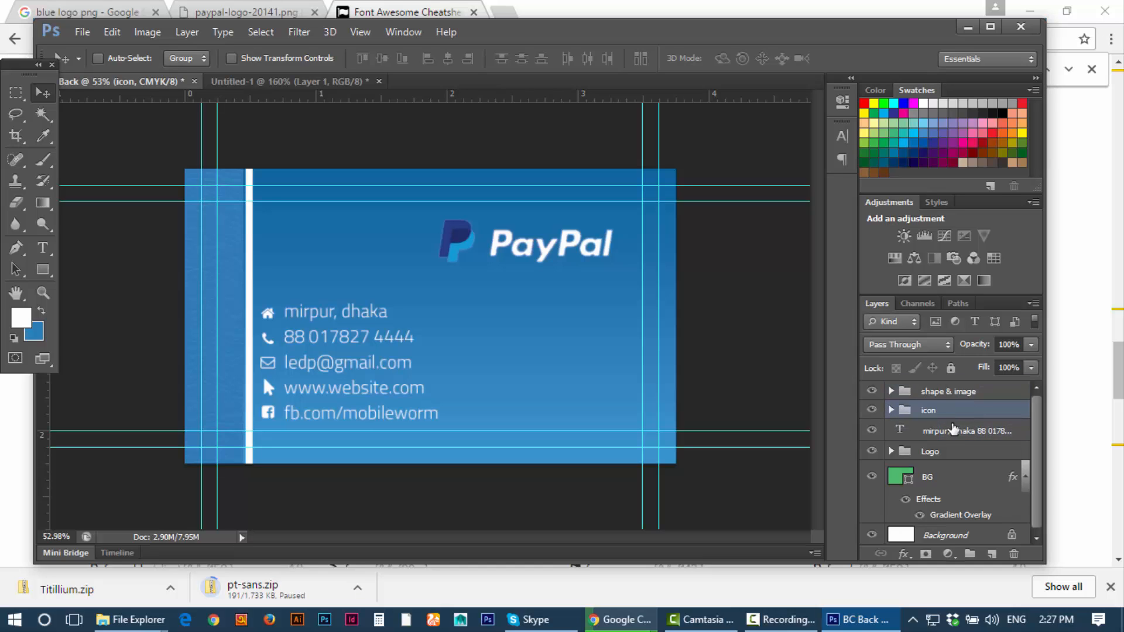
Step: Group the contact text layer with the icon group as 'text and icon'
left_click(950, 429)
left_click(954, 414, "shift")
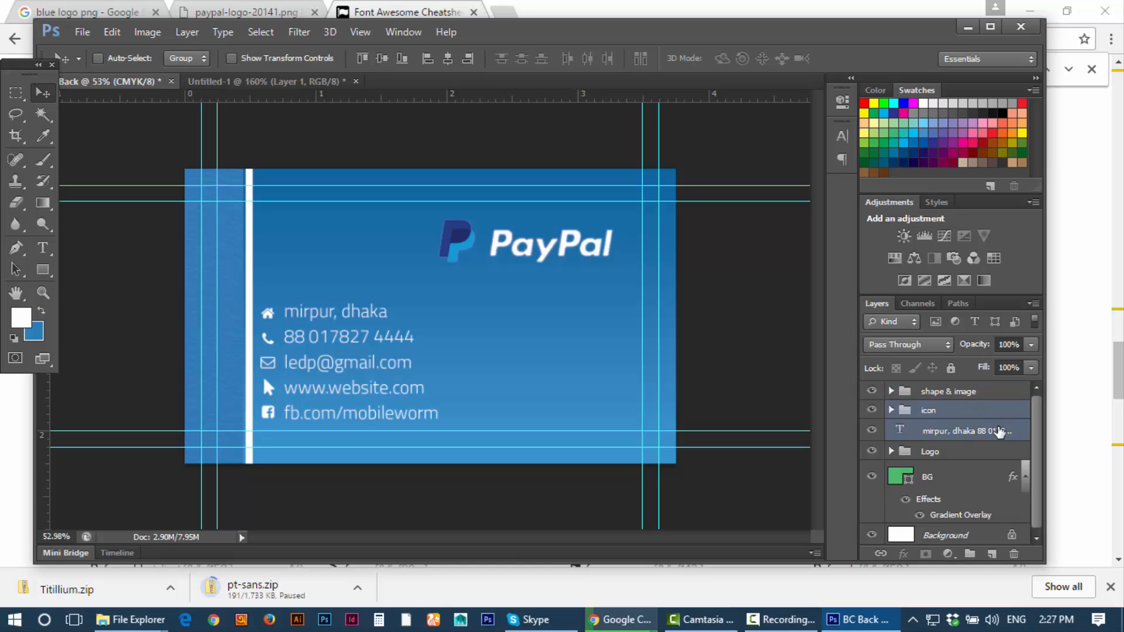
key("ctrl+g")
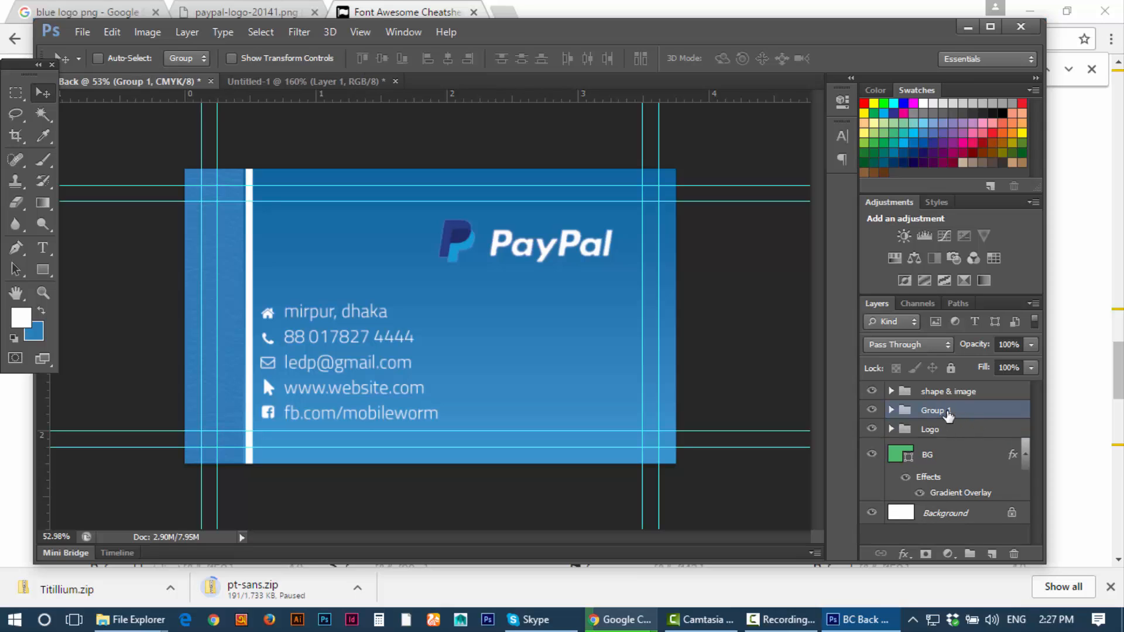
double_click(937, 411)
type("text and")
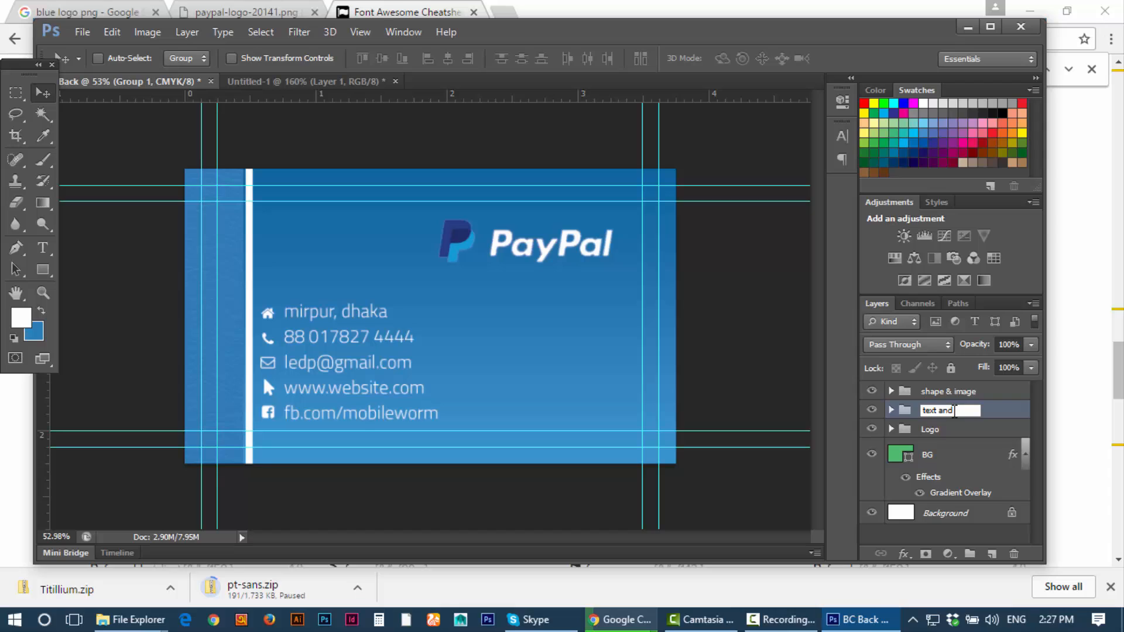
type(" icon")
key("Return")
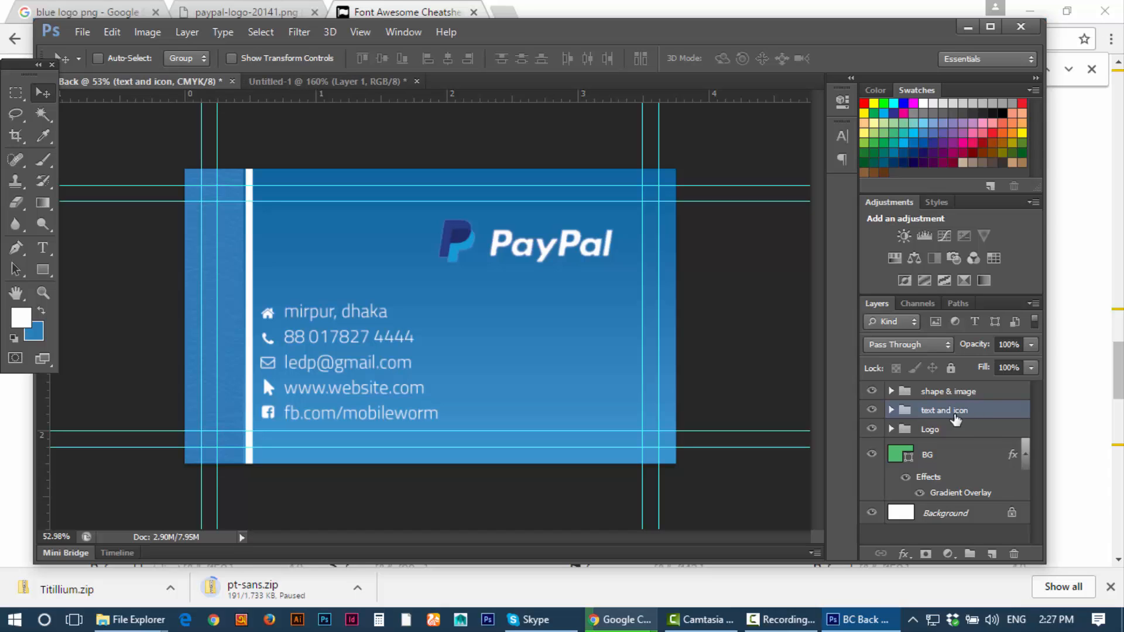
Step: Put the BG gradient layer into its own group named 'BG' and collapse it
left_click(925, 430)
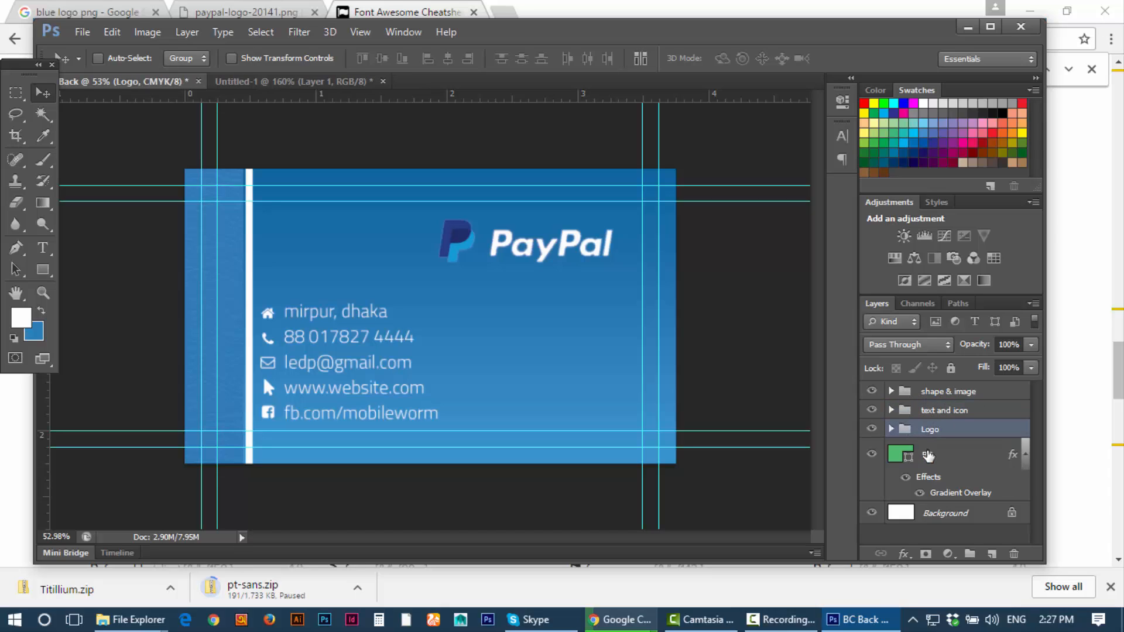
left_click(928, 457)
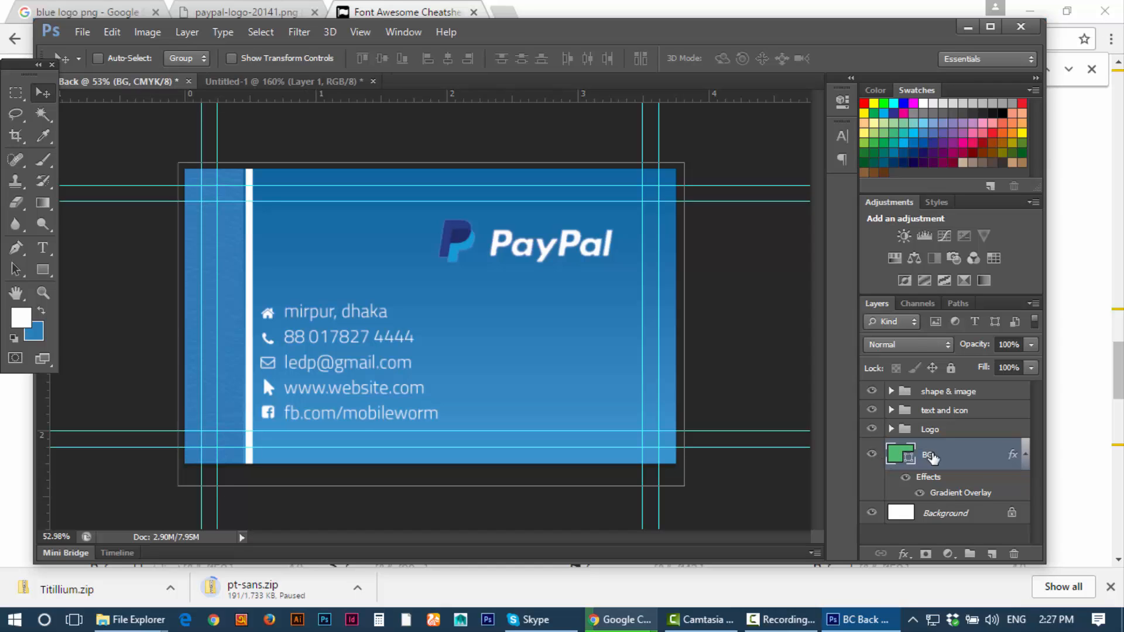
key("ctrl+g")
double_click(937, 448)
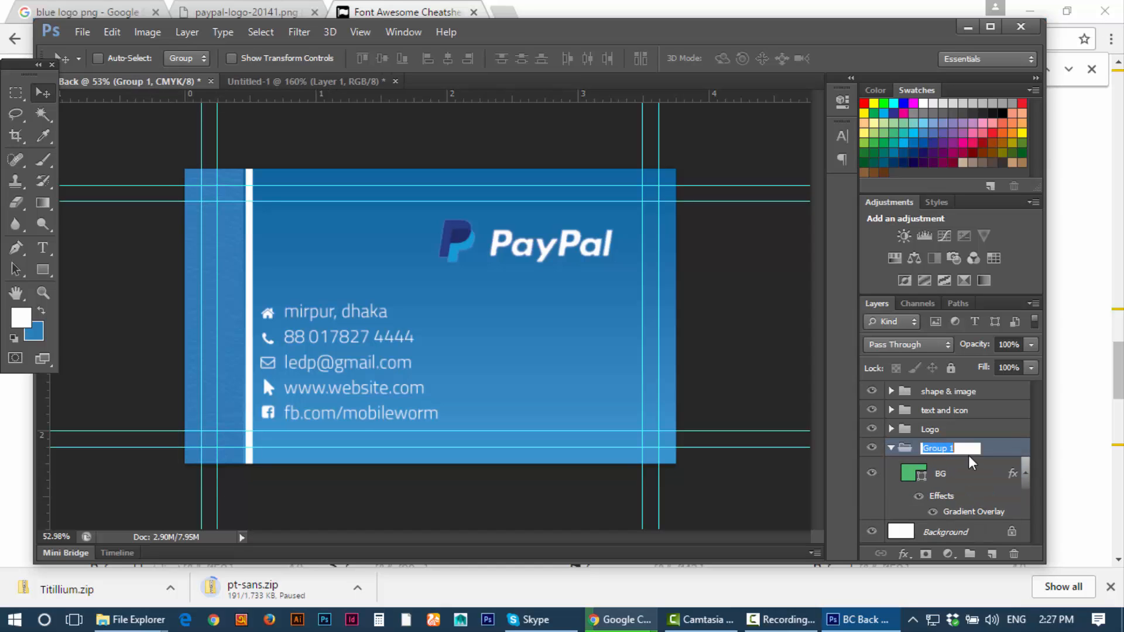
type("BG")
left_click(930, 469)
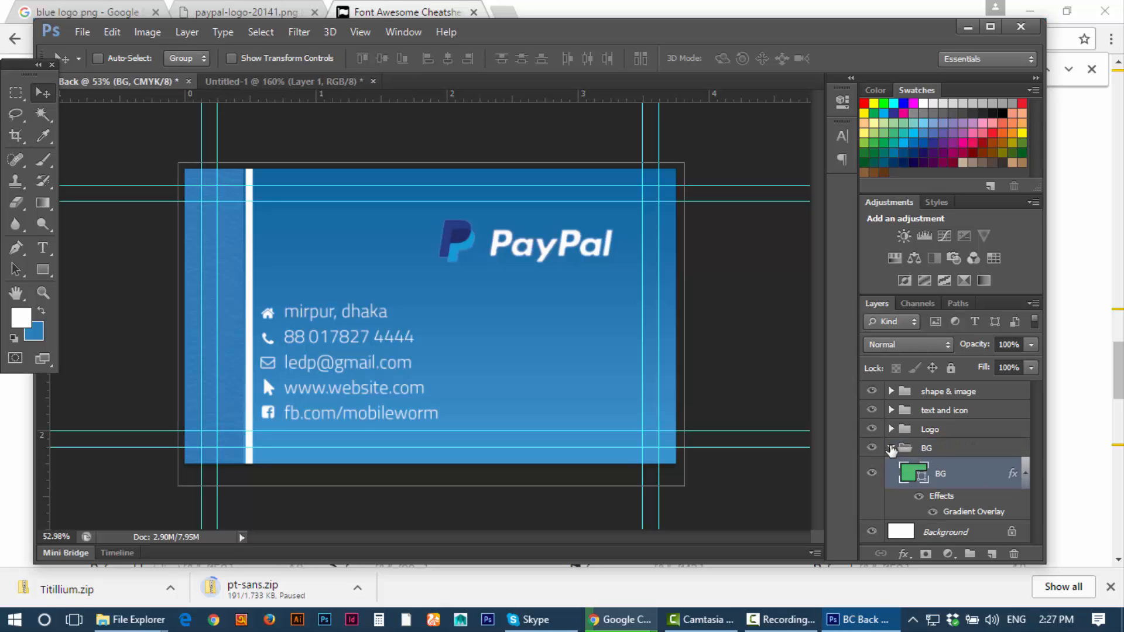
left_click(891, 449)
Step: Delete the white Background layer
left_click(943, 471)
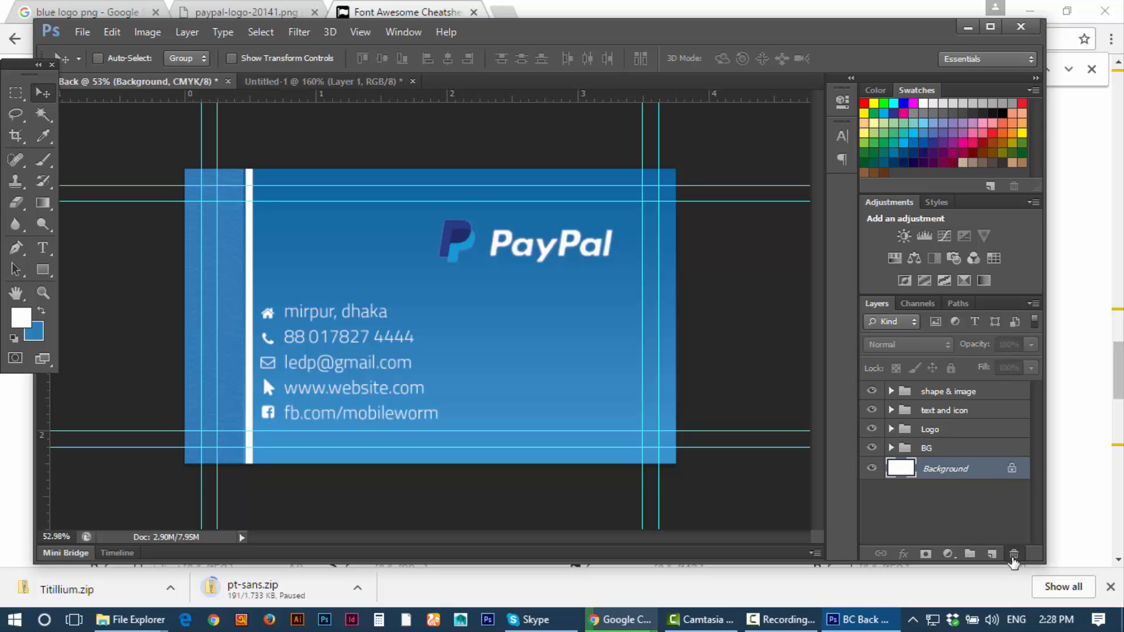
left_click(1013, 556)
left_click(525, 246)
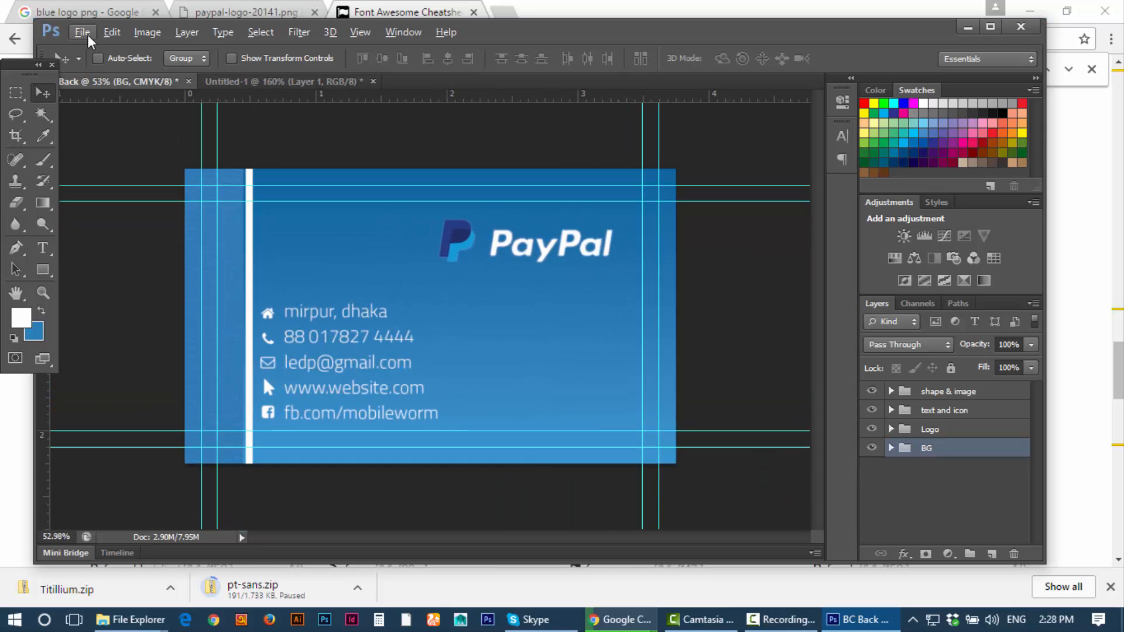
Step: Maximize the Photoshop window and open the File menu
left_click(990, 26)
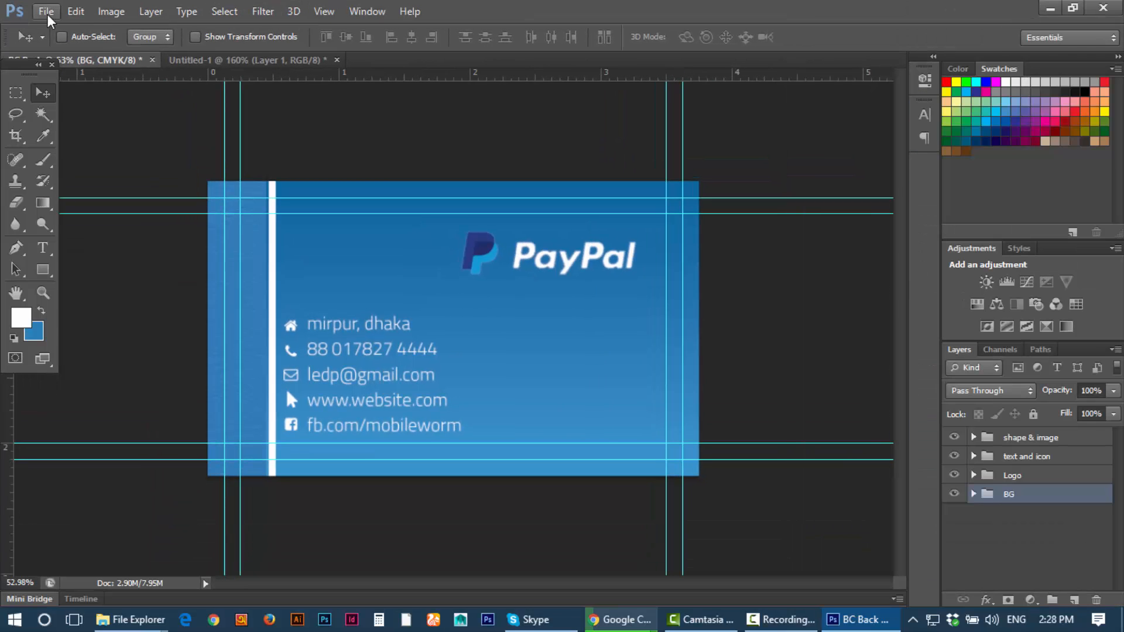
left_click(47, 13)
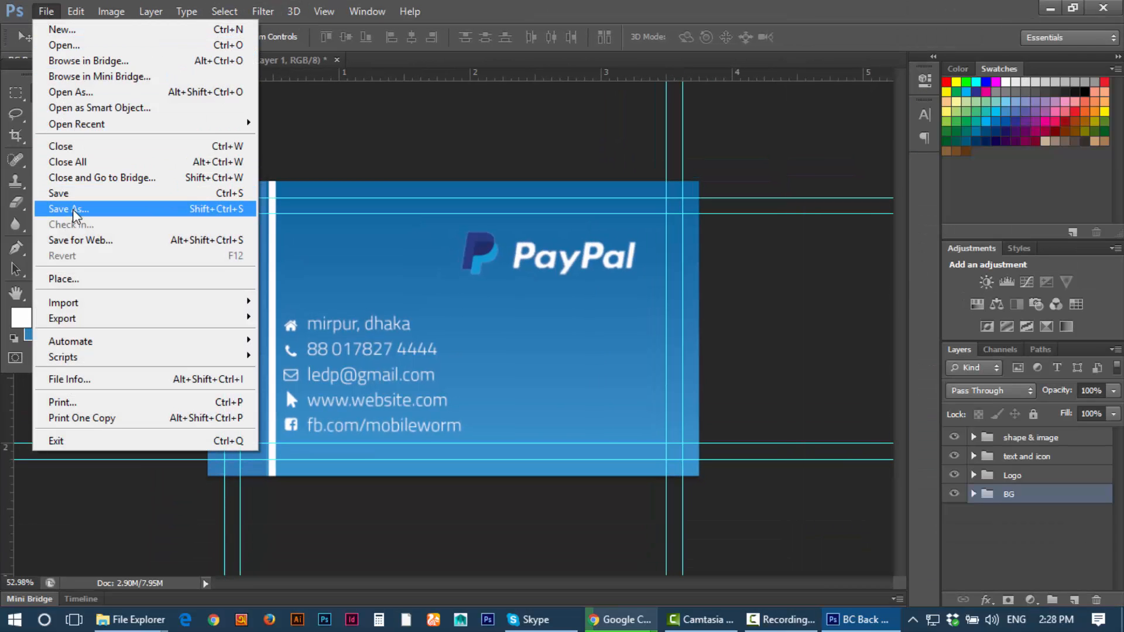
Step: Start Save As and navigate to the LEDP Dhaka > day 7 folder
left_click(69, 209)
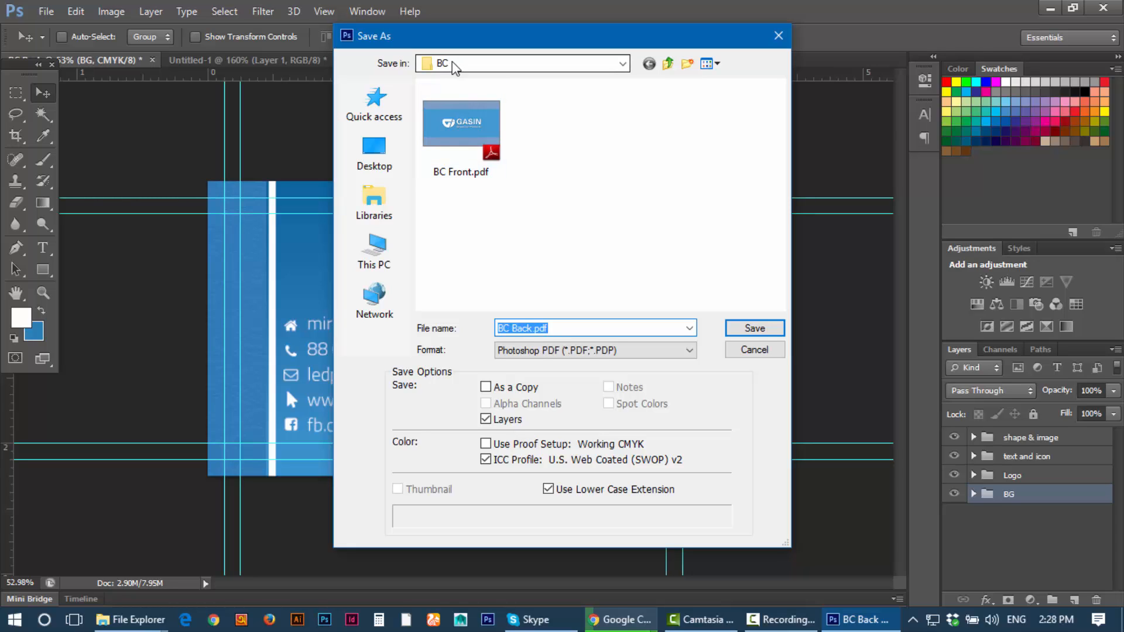
left_click(375, 151)
scroll(463, 139, "down", 5)
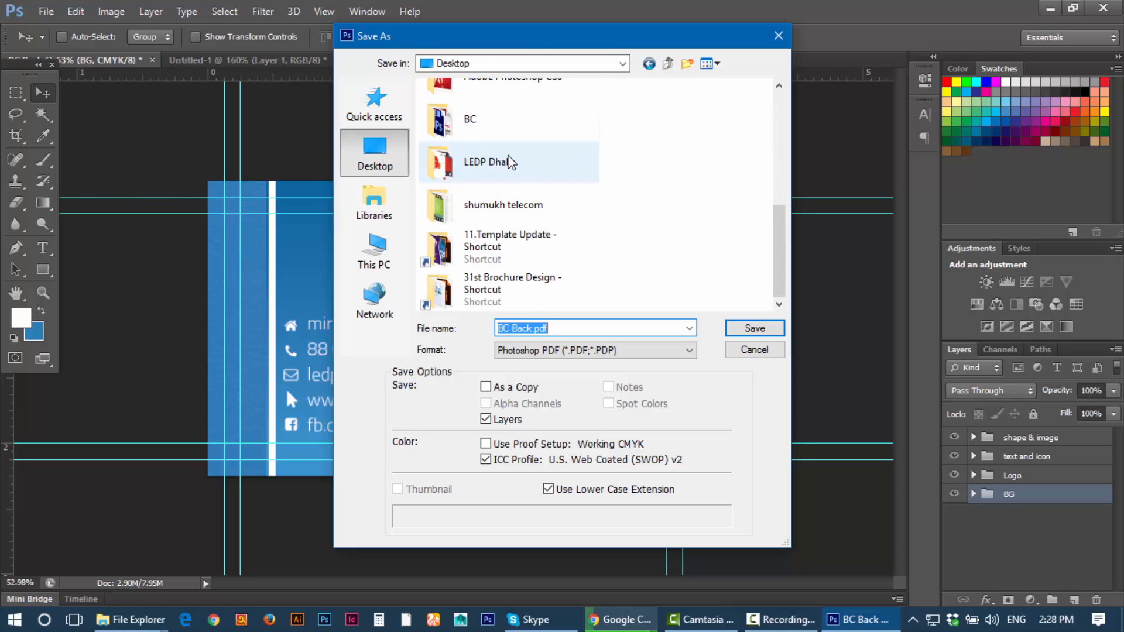
double_click(514, 154)
double_click(462, 169)
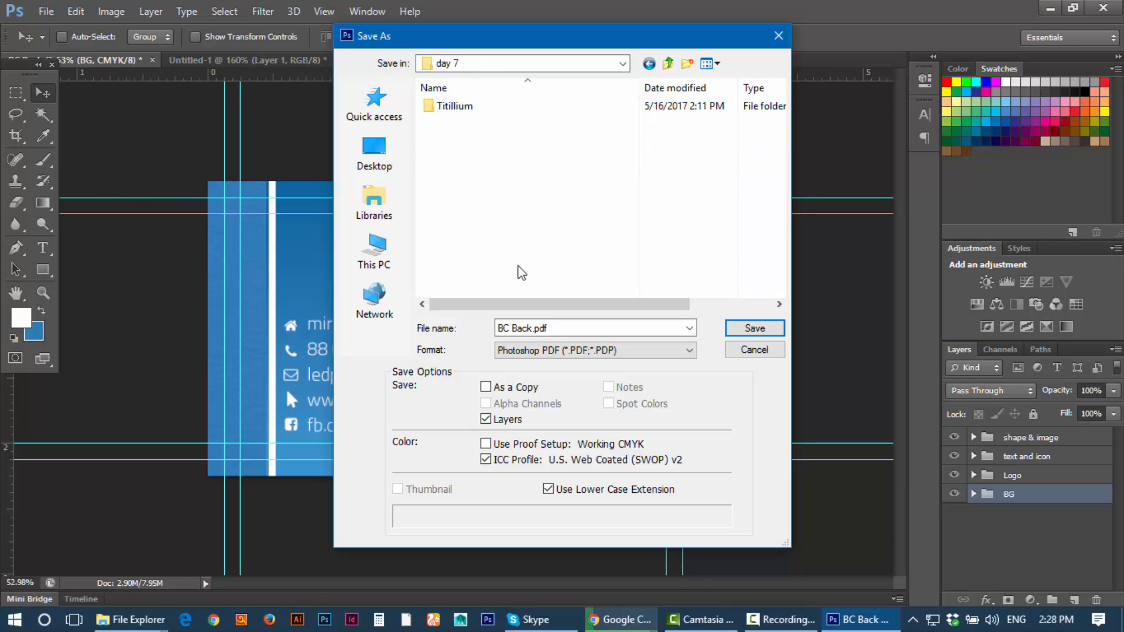
left_click(561, 332)
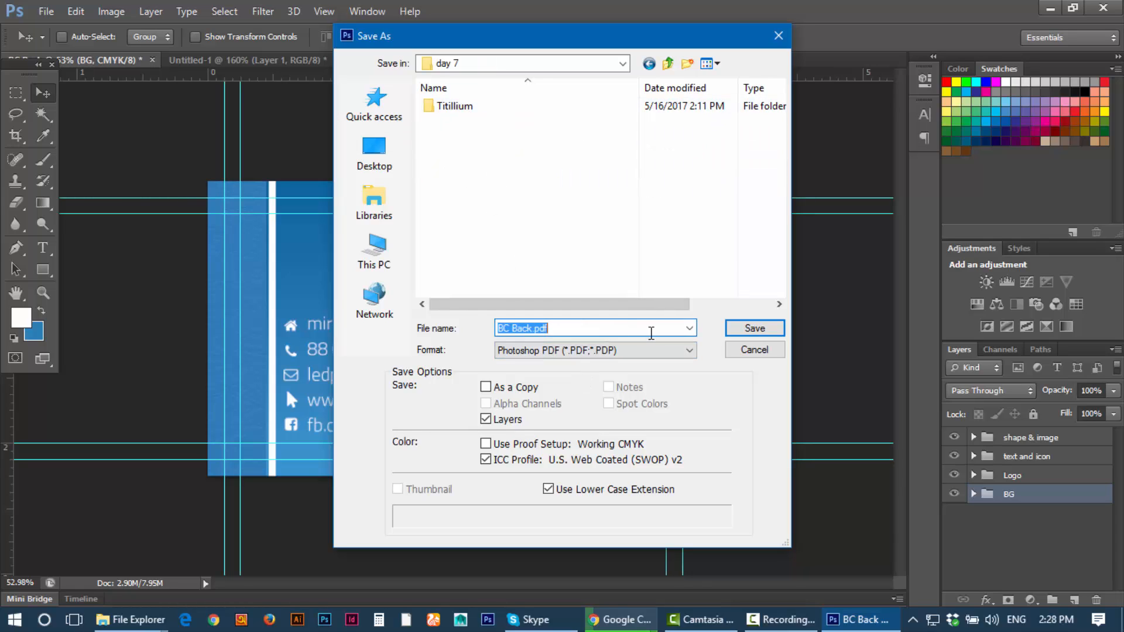
left_click(689, 328)
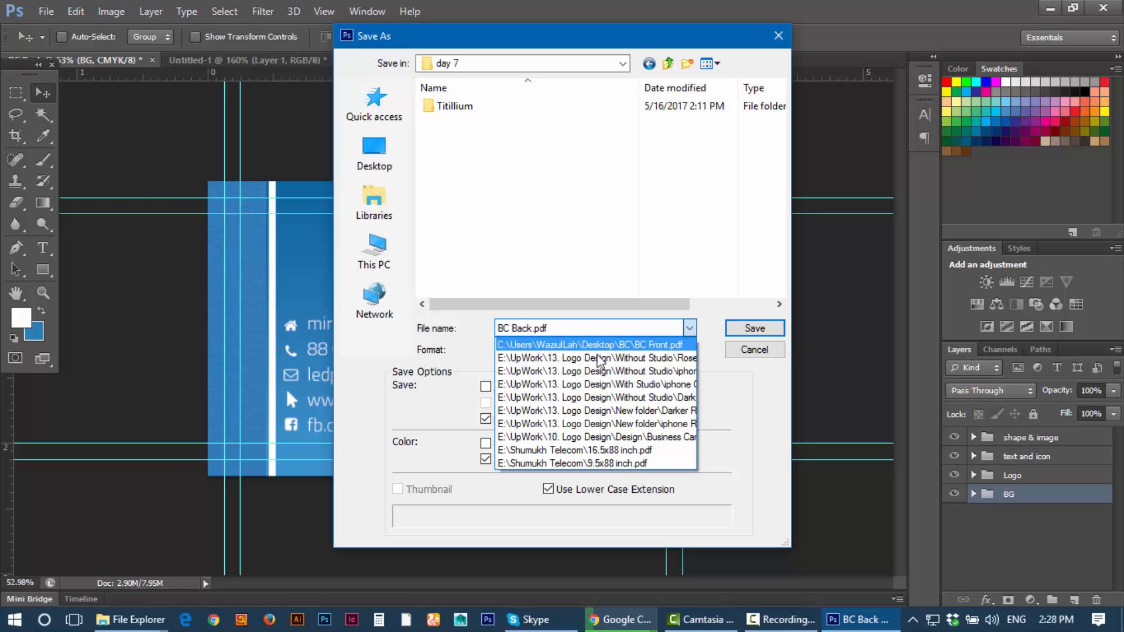
left_click(704, 319)
Step: Save the card as BC Back.psd in Photoshop format, accepting the format options
left_click(509, 350)
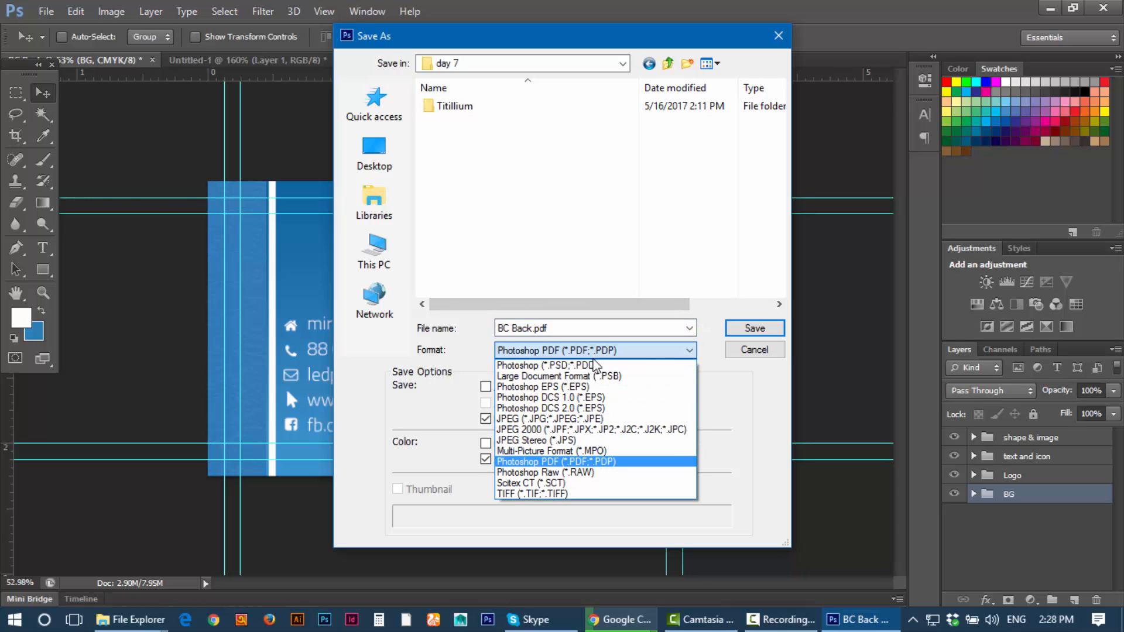
left_click(595, 366)
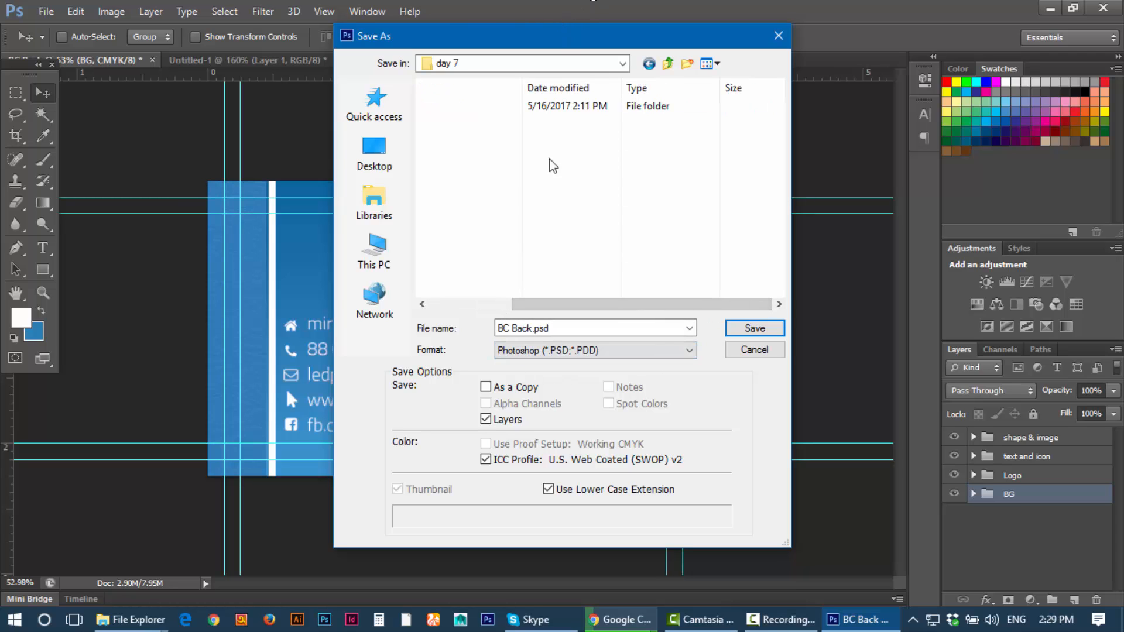
left_click_drag(569, 38, 414, 62)
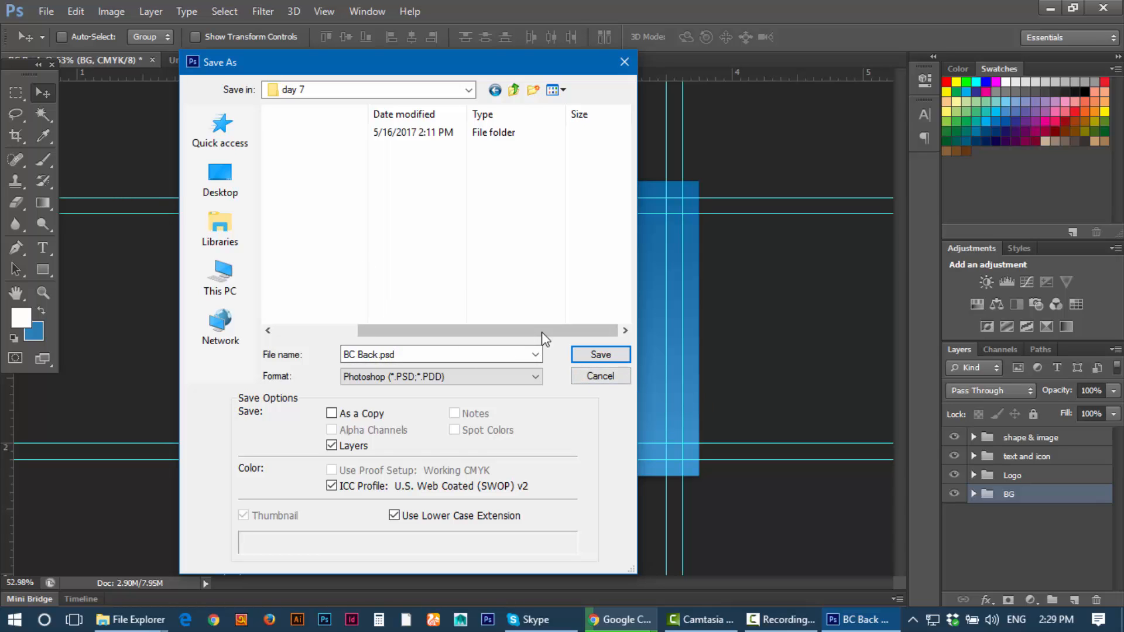
left_click(601, 354)
left_click(755, 183)
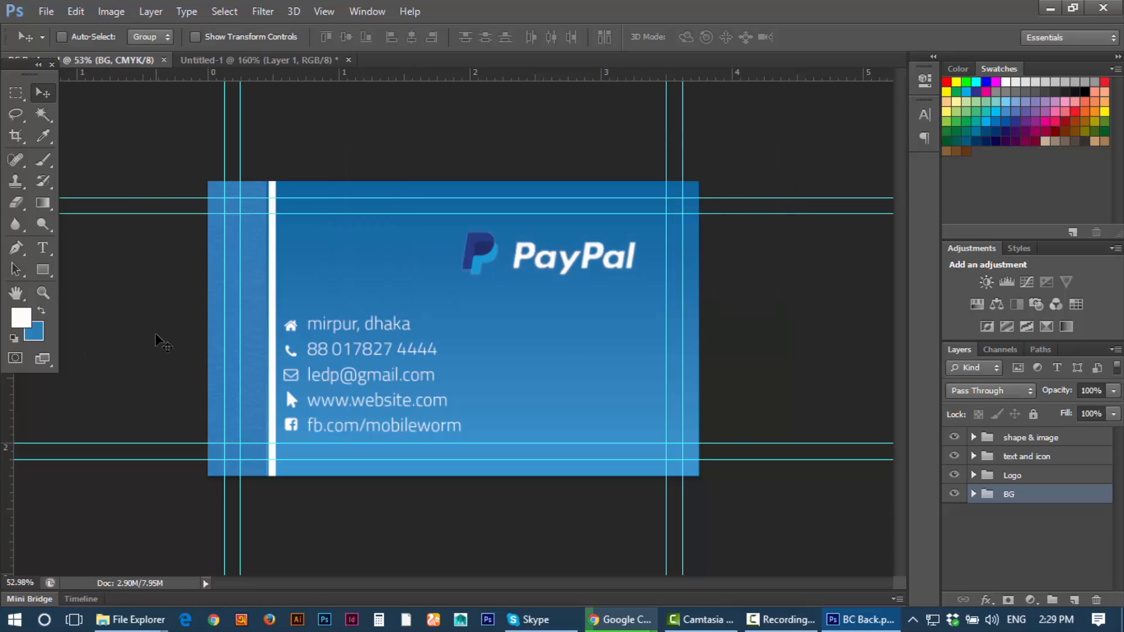
Step: Save the card as Photoshop PDF named BC Back.pdf and tick Don't show again on the notice
left_click(46, 11)
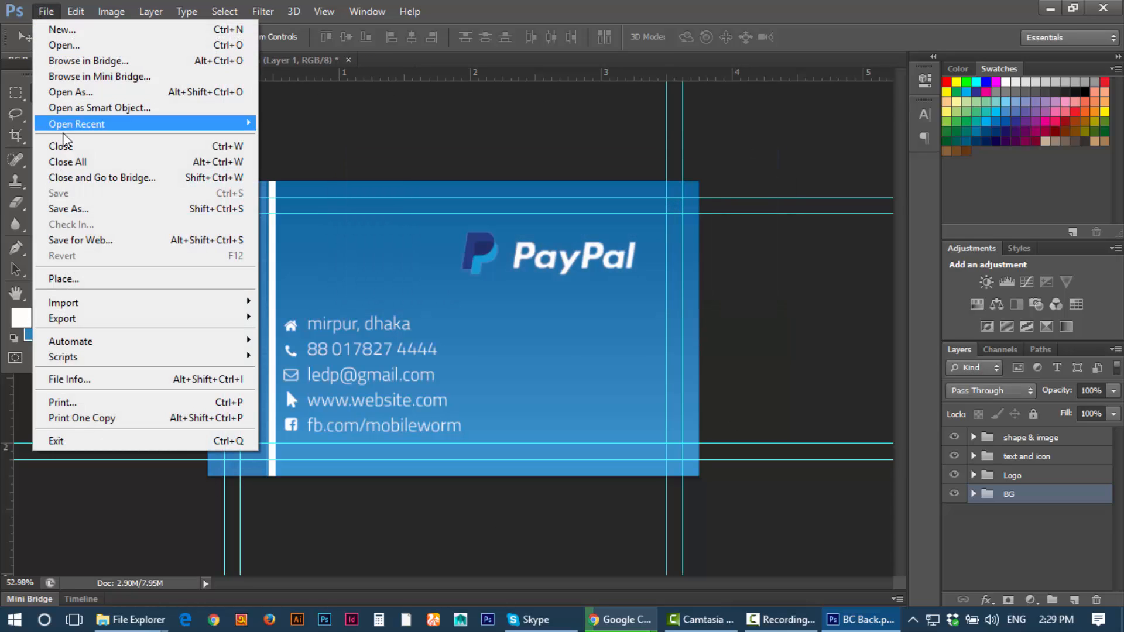
left_click(82, 209)
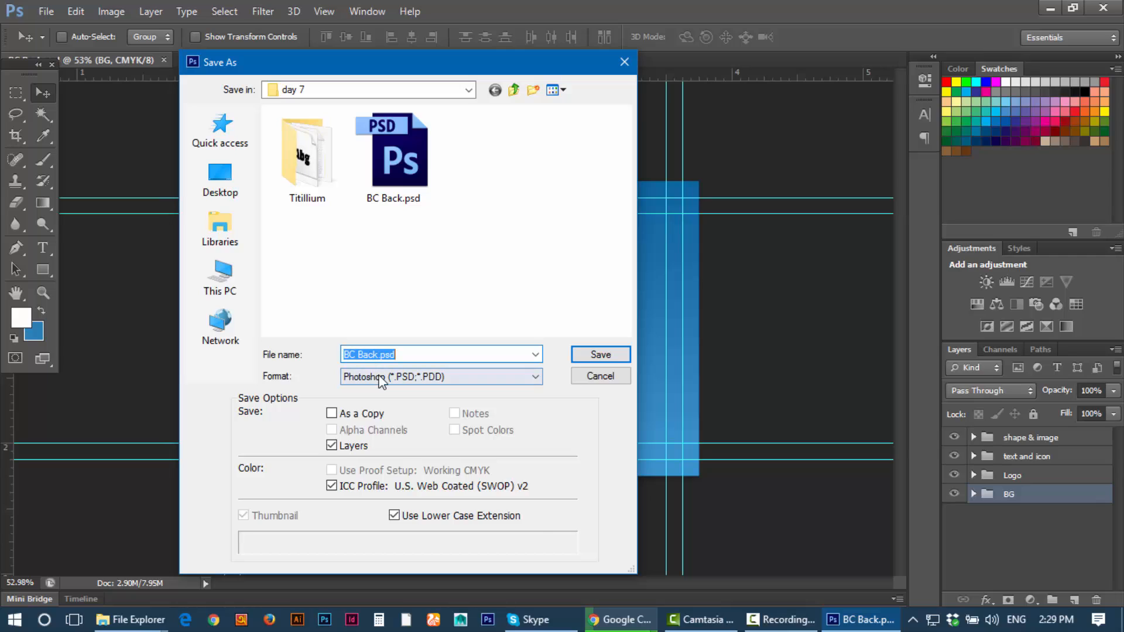
left_click(379, 377)
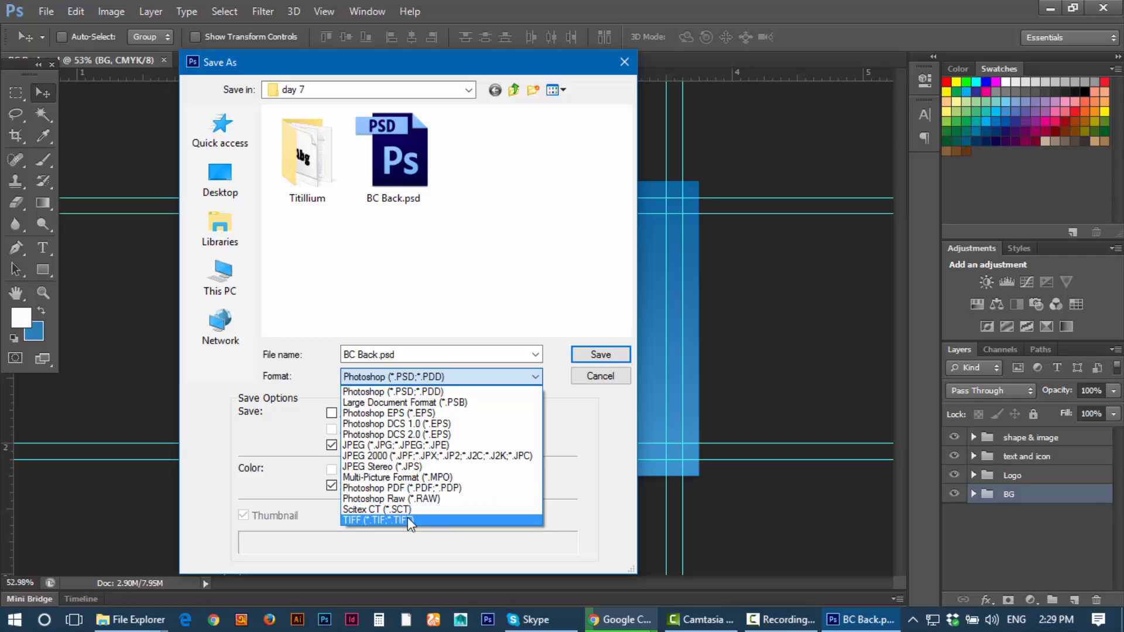
left_click(424, 488)
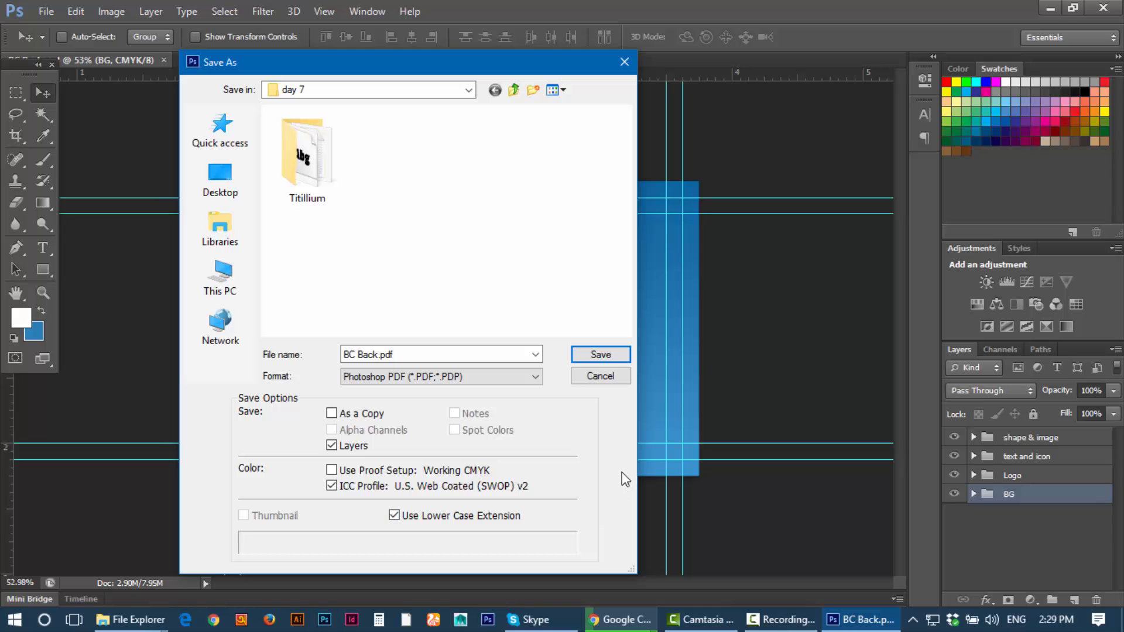
left_click(603, 355)
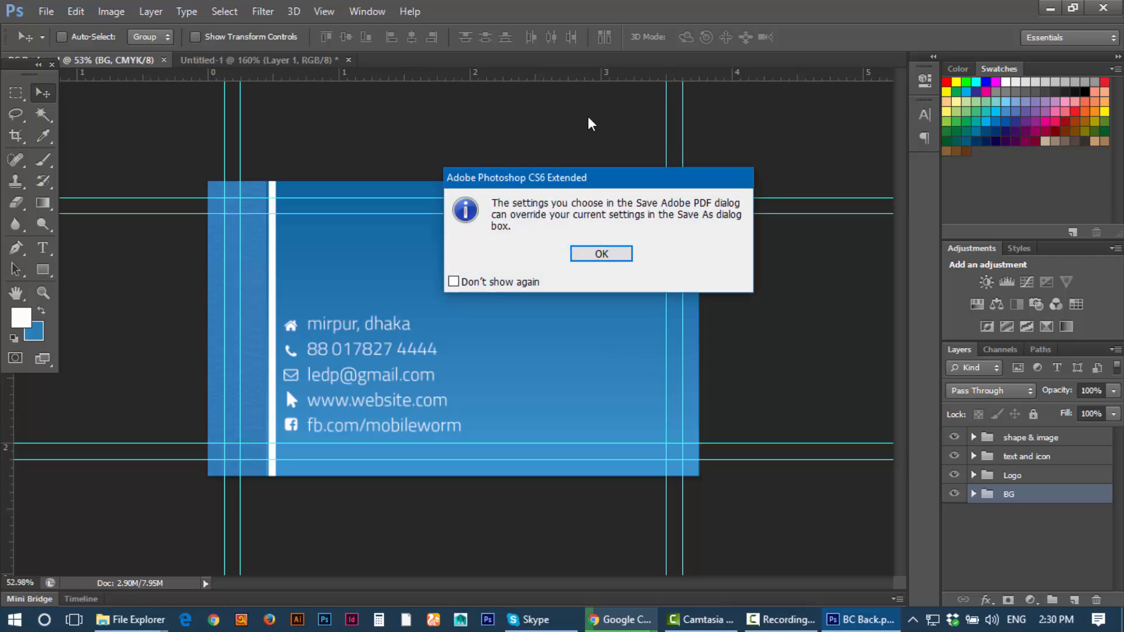
left_click(505, 283)
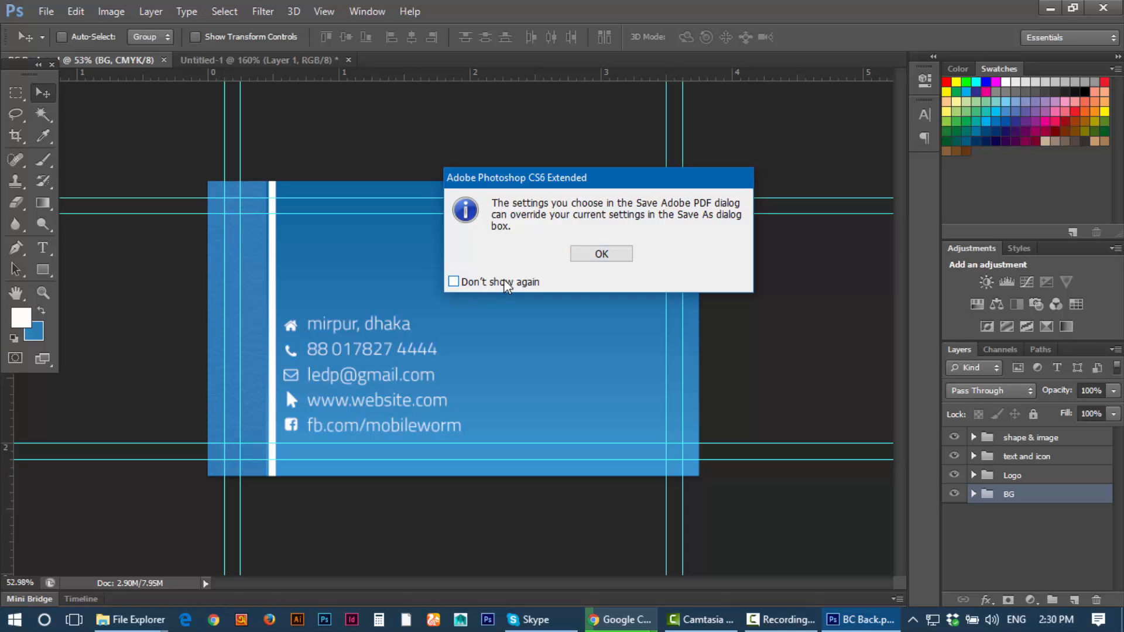
Step: Dismiss the PDF notice and keep the High Quality Print preset
left_click(598, 256)
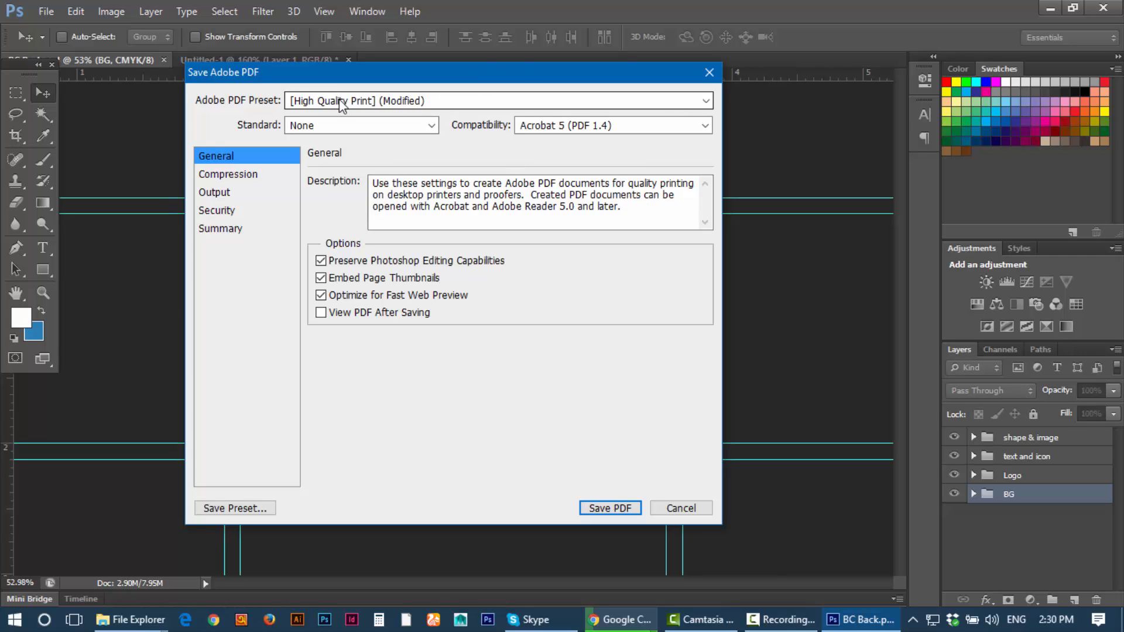
left_click(374, 99)
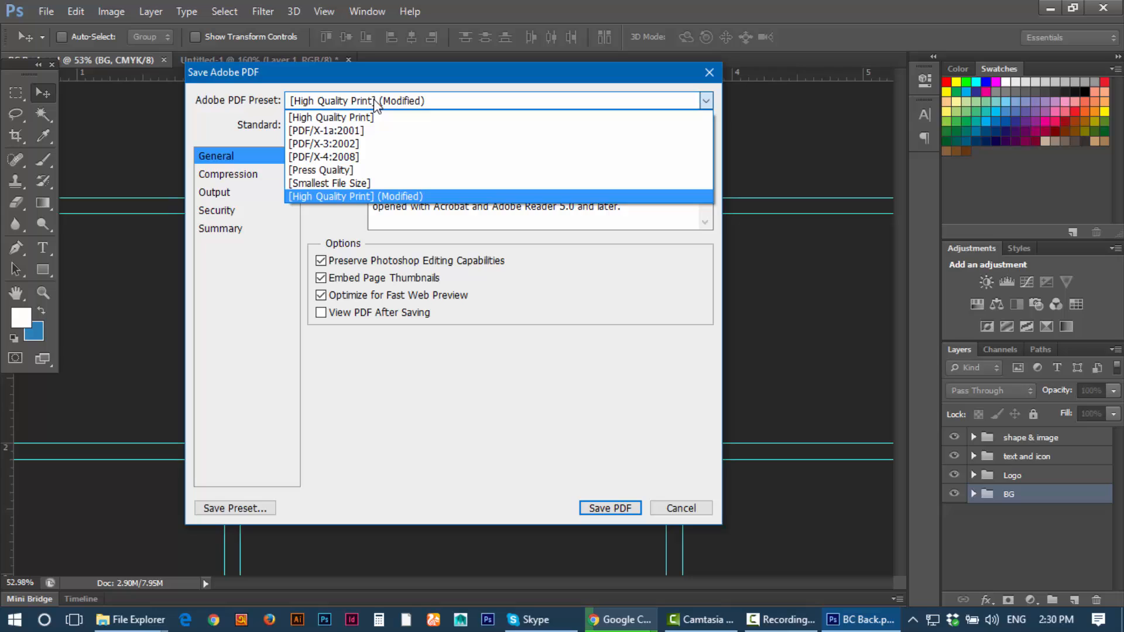
left_click(308, 99)
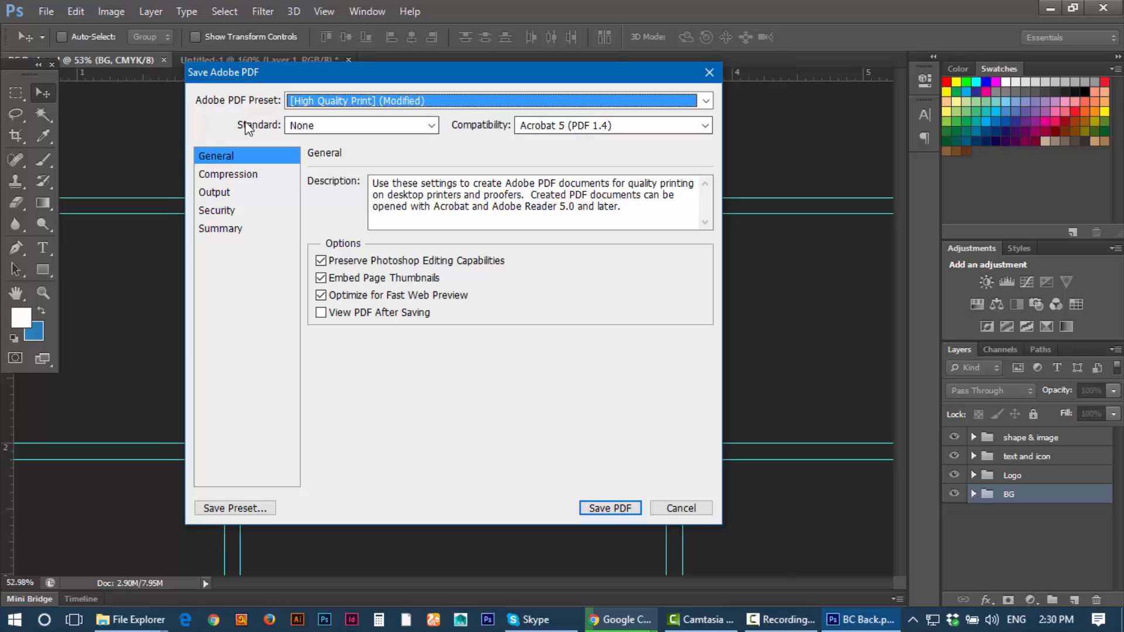
left_click(321, 278)
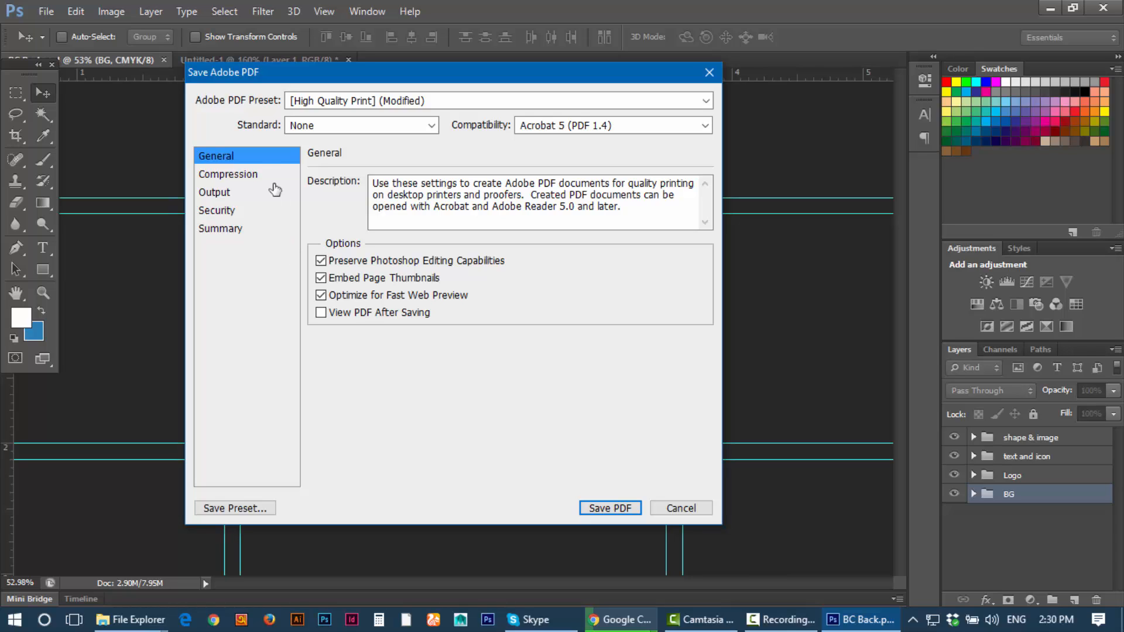
Step: Set the PDF image compression to Do Not Downsample
left_click(233, 179)
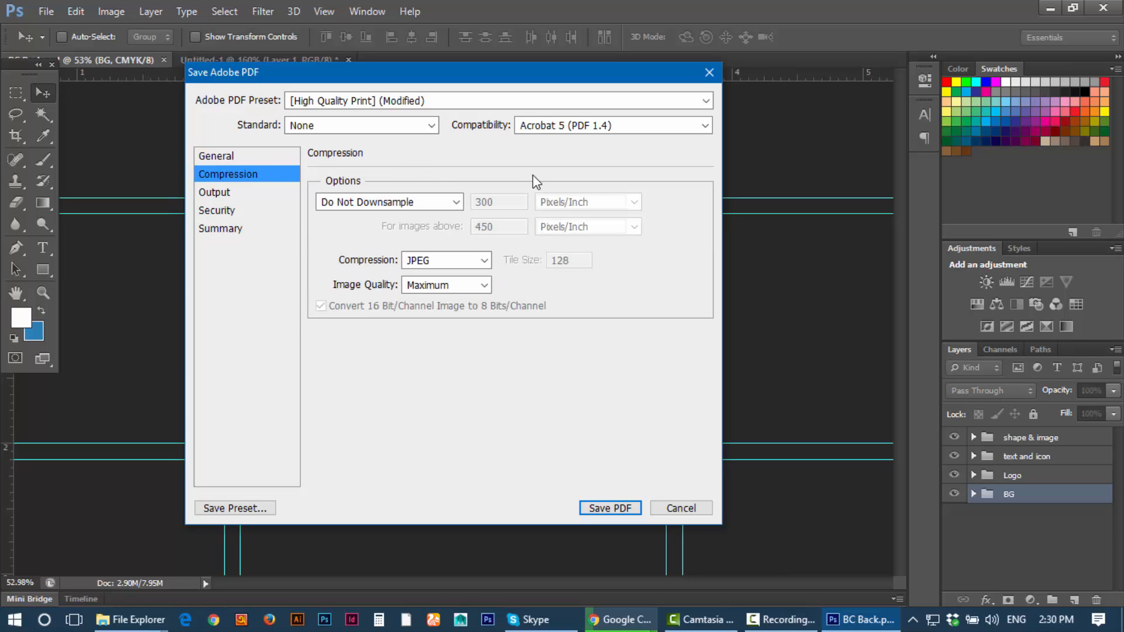
left_click(381, 204)
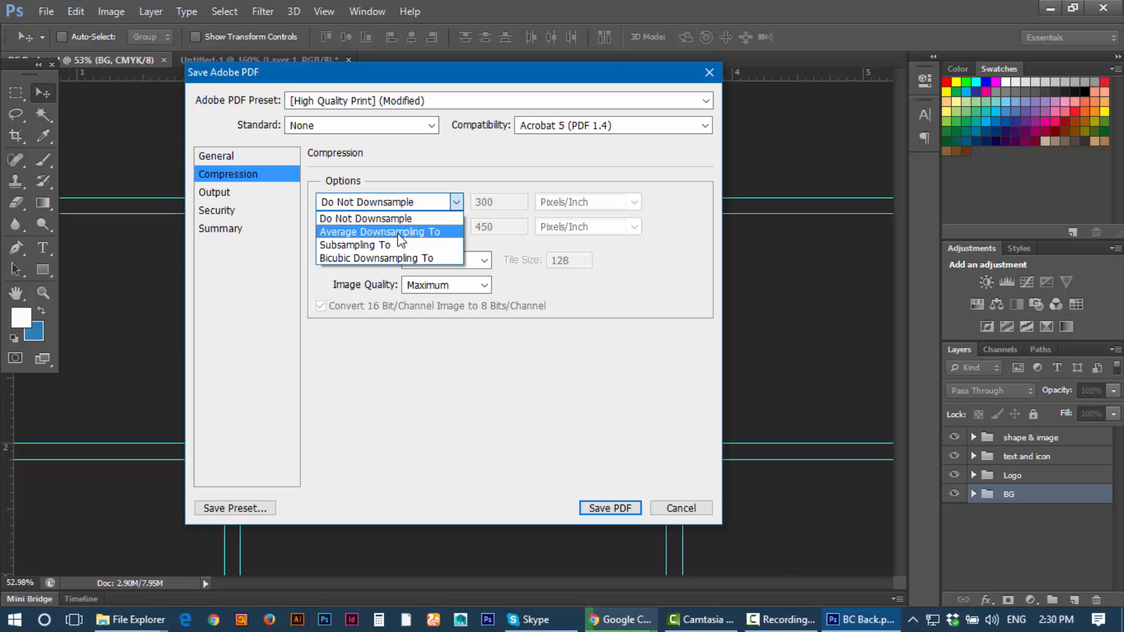
left_click(390, 257)
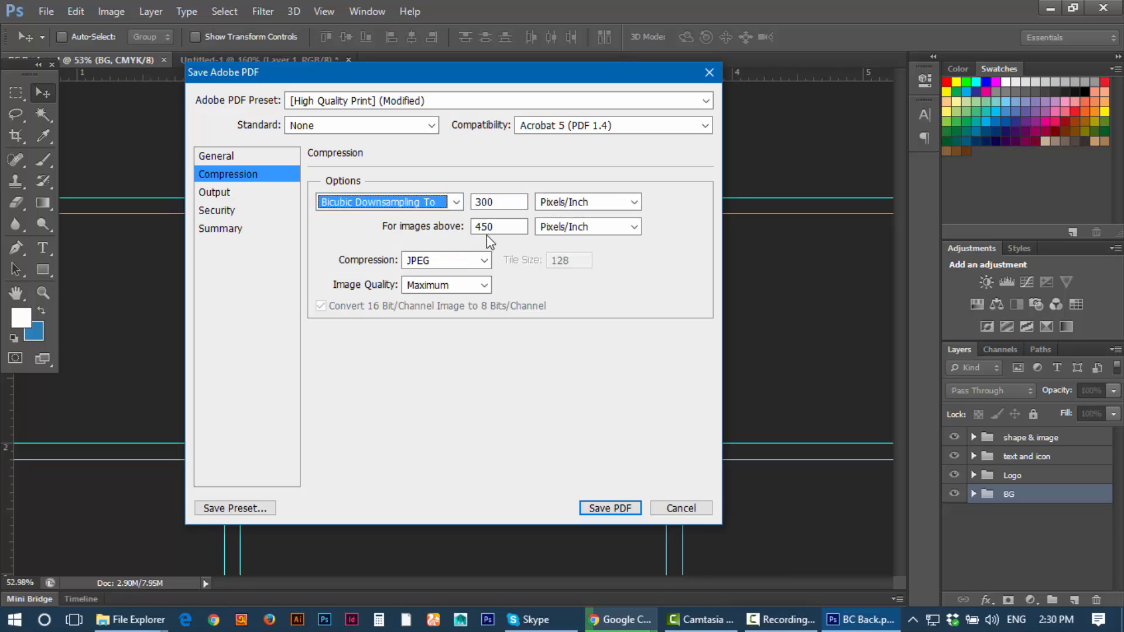
left_click(390, 205)
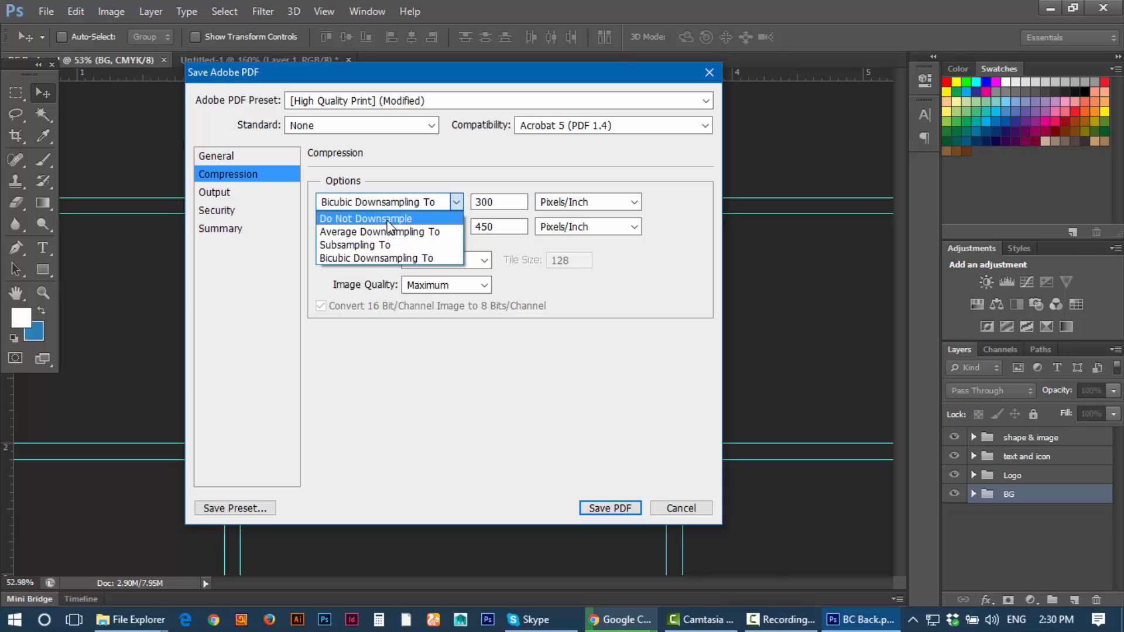
left_click(387, 219)
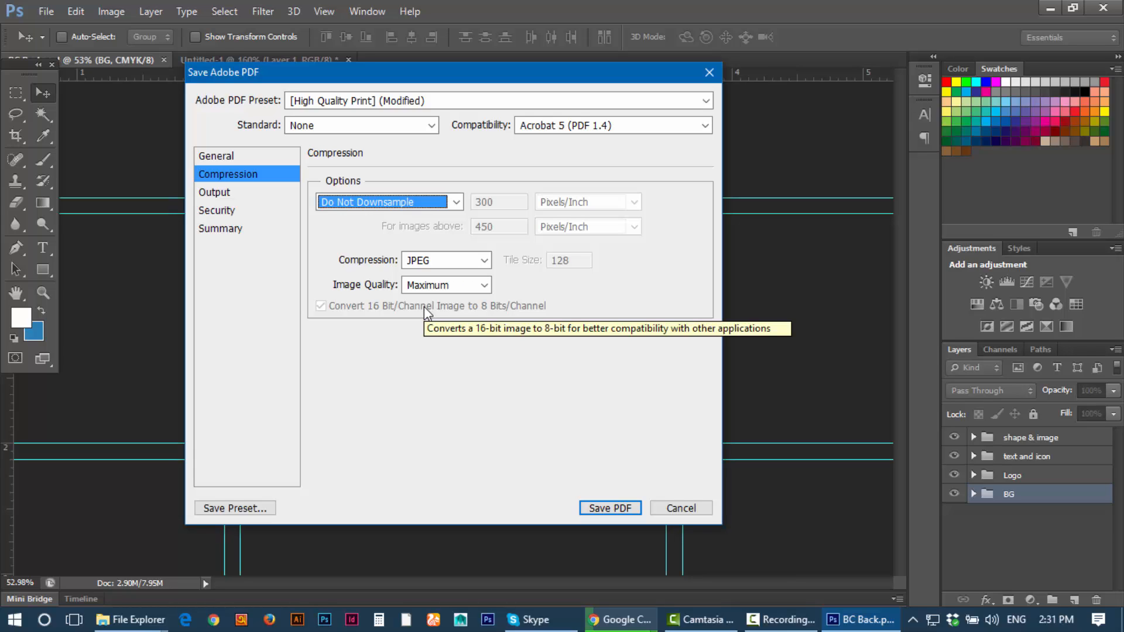
left_click(451, 199)
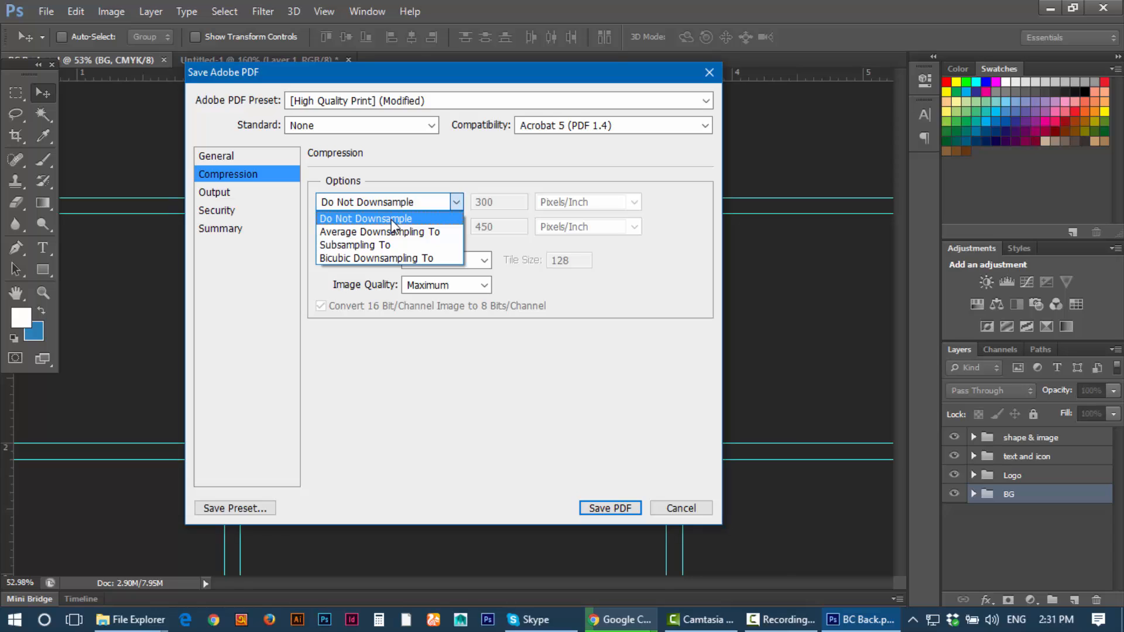
left_click(391, 220)
Step: Review the Output, Security and Summary settings, then save the PDF
left_click(222, 192)
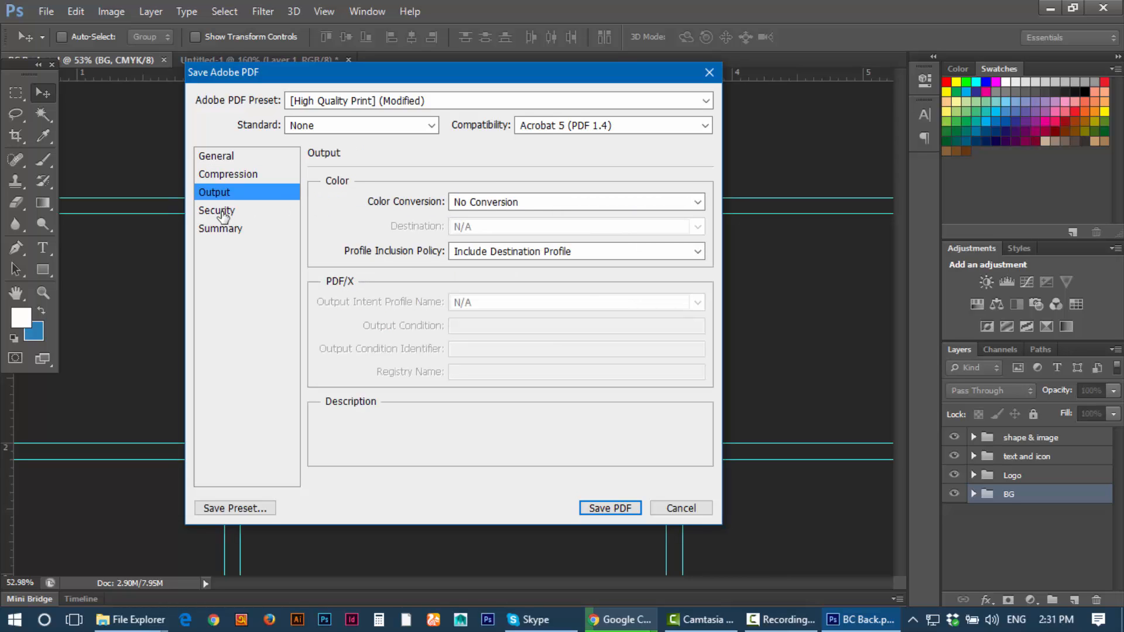
left_click(223, 212)
left_click(221, 229)
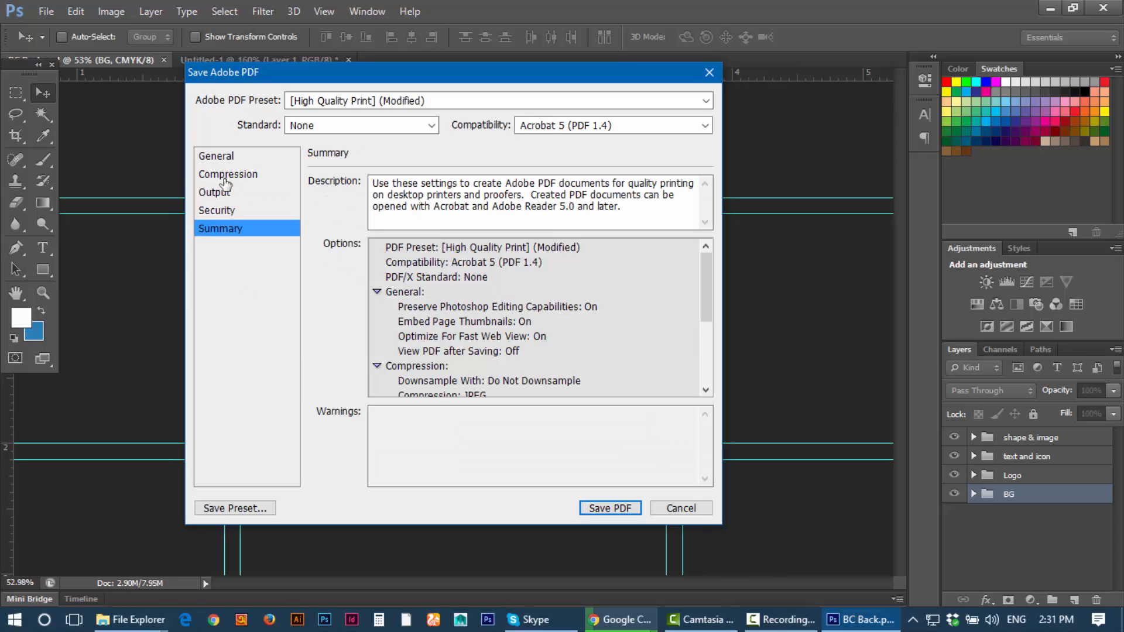
left_click(216, 157)
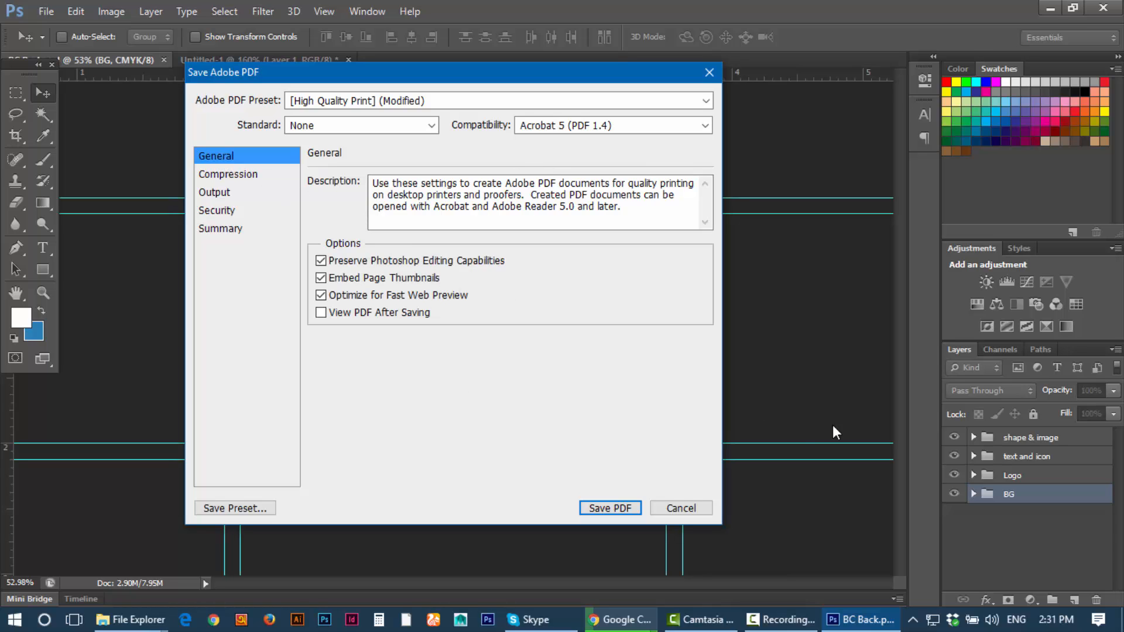
left_click(617, 514)
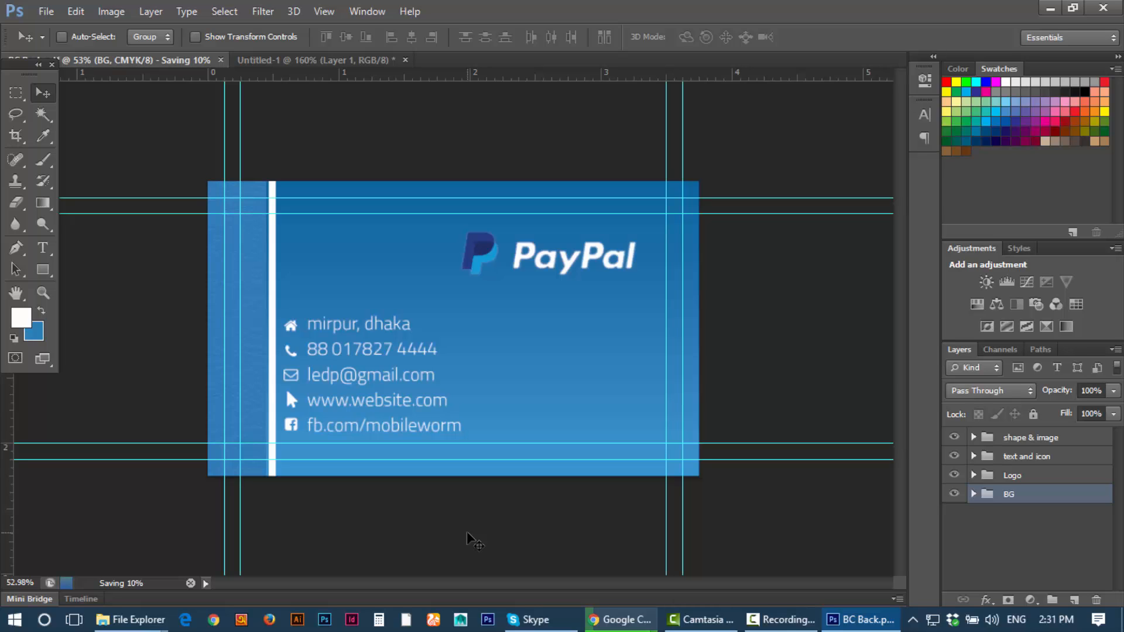
Step: Save the card as a JPEG with quality set to the maximum 12
left_click(45, 14)
left_click(82, 209)
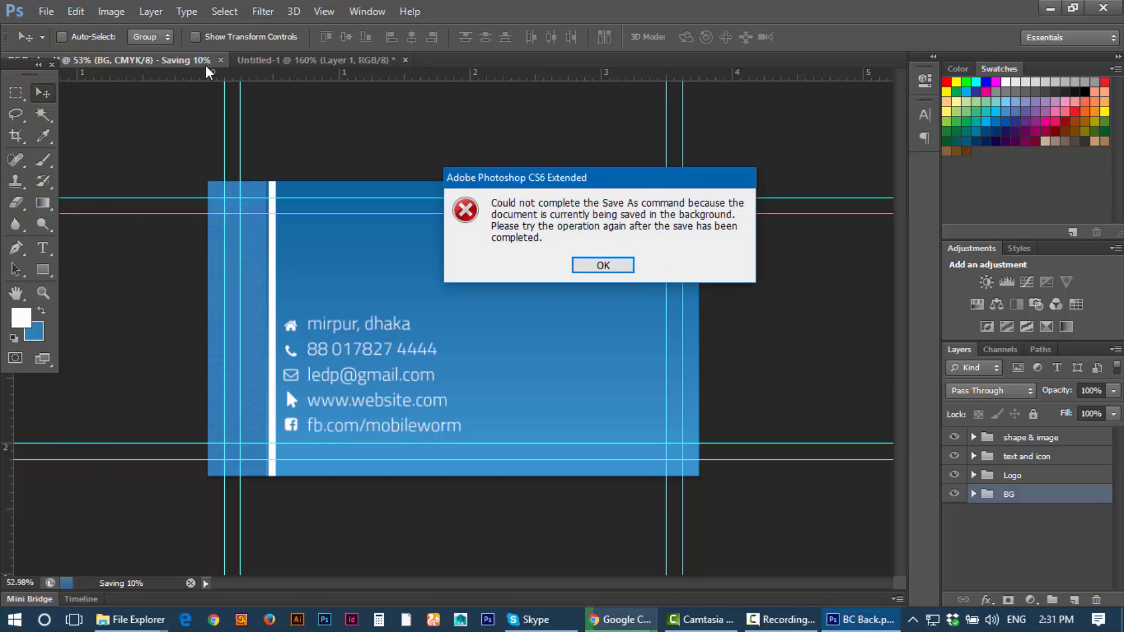
left_click(603, 265)
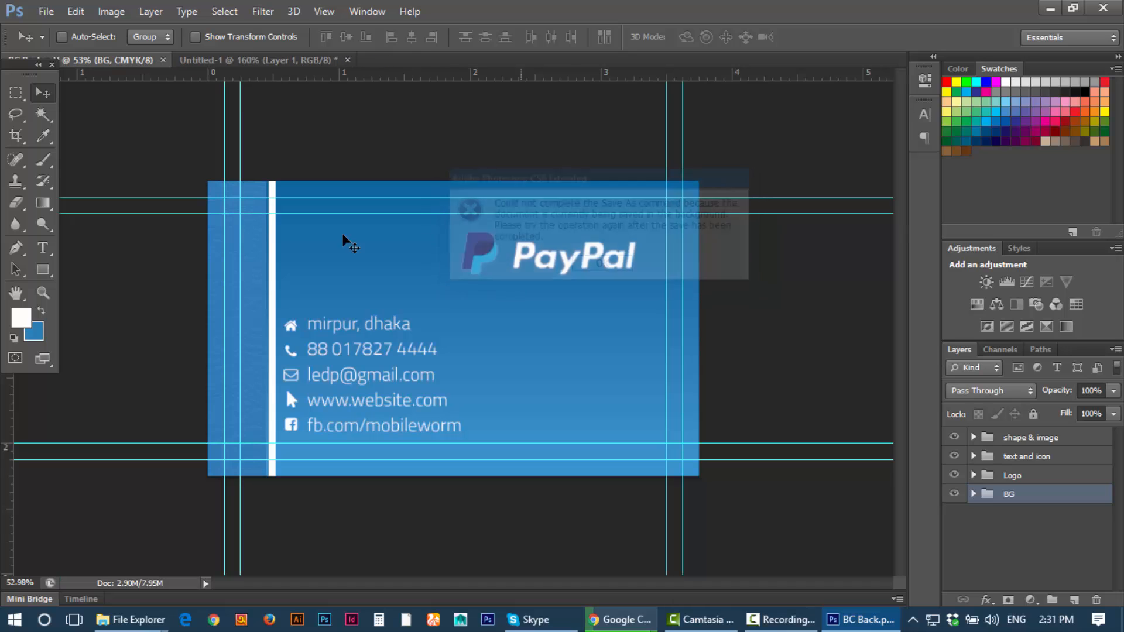
left_click(51, 7)
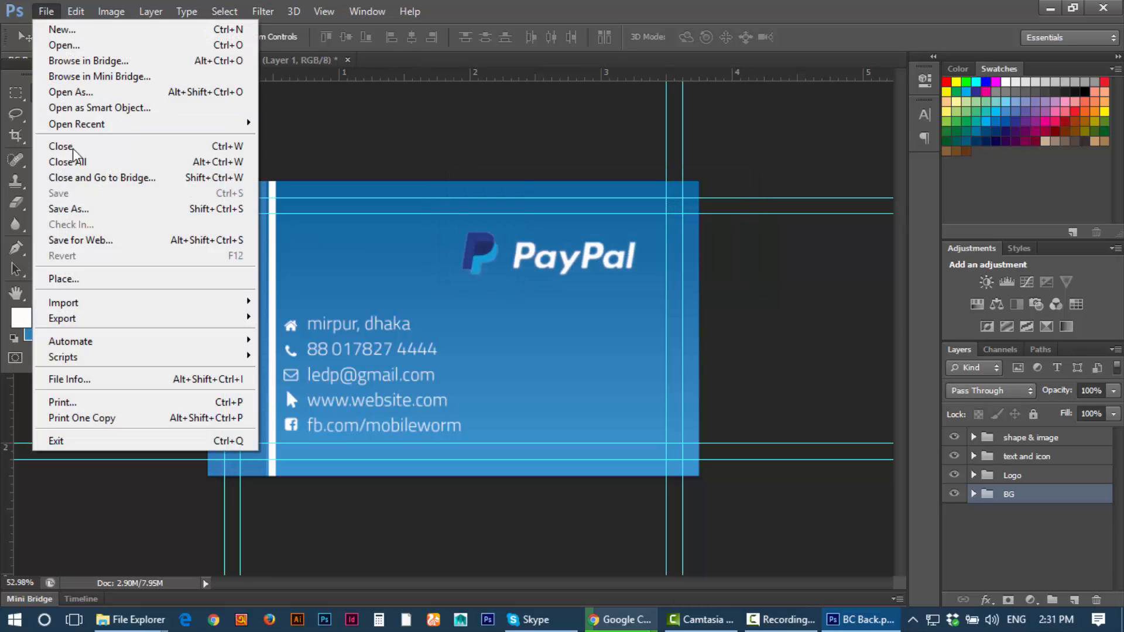
left_click(88, 209)
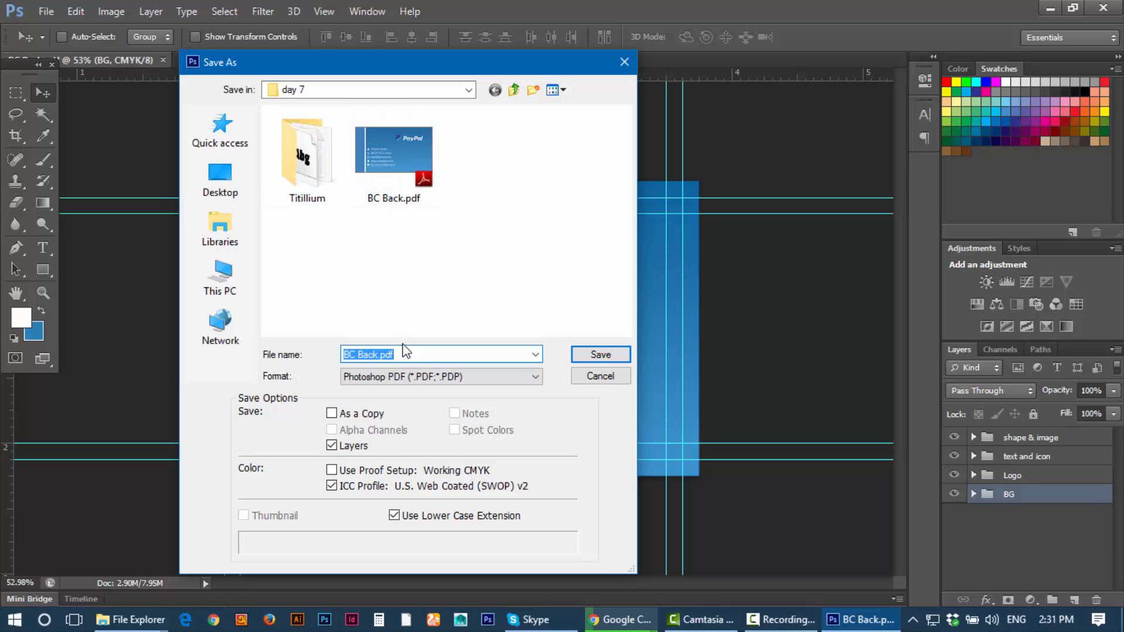
left_click(407, 378)
left_click(421, 446)
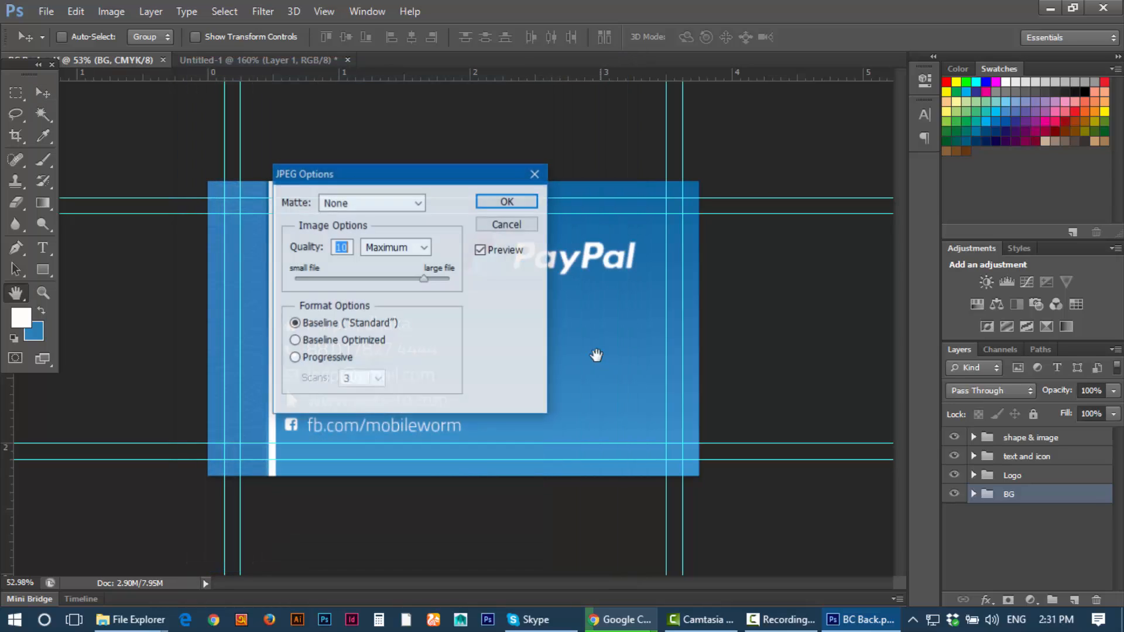
left_click_drag(425, 277, 472, 278)
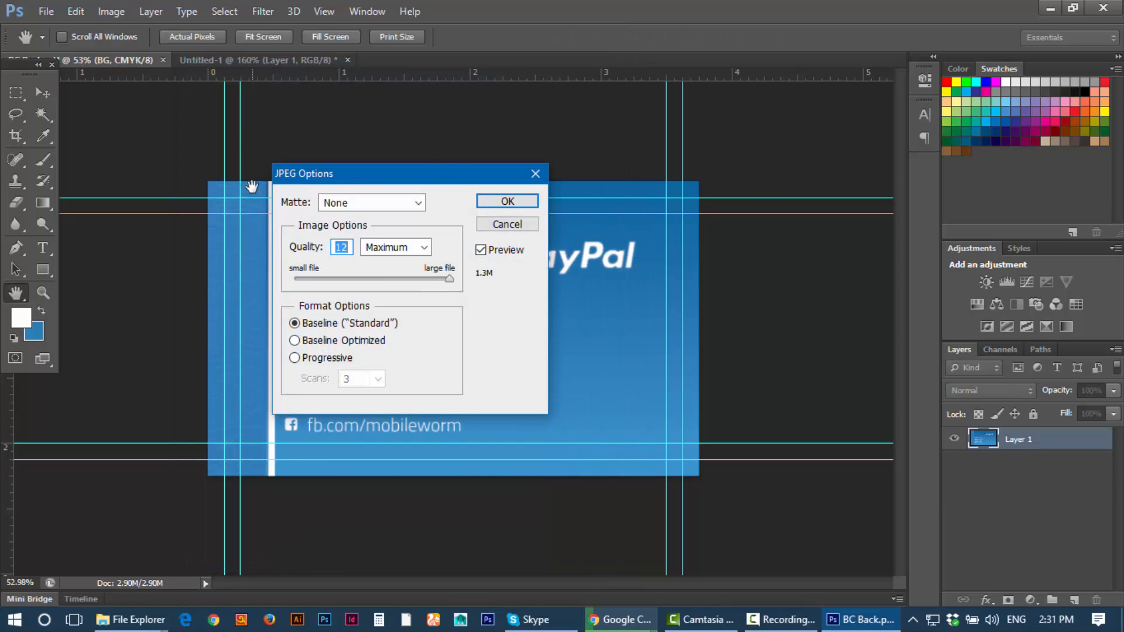
left_click(507, 202)
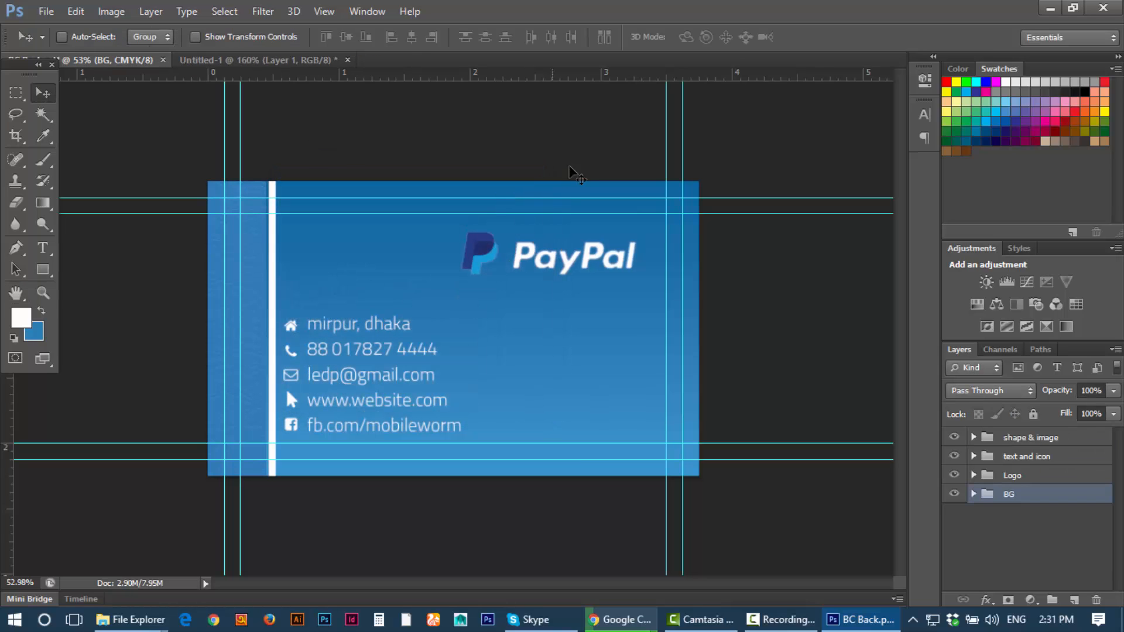
Step: Export the card through Save for Web as BC-Back.jpg
left_click(45, 11)
left_click(108, 242)
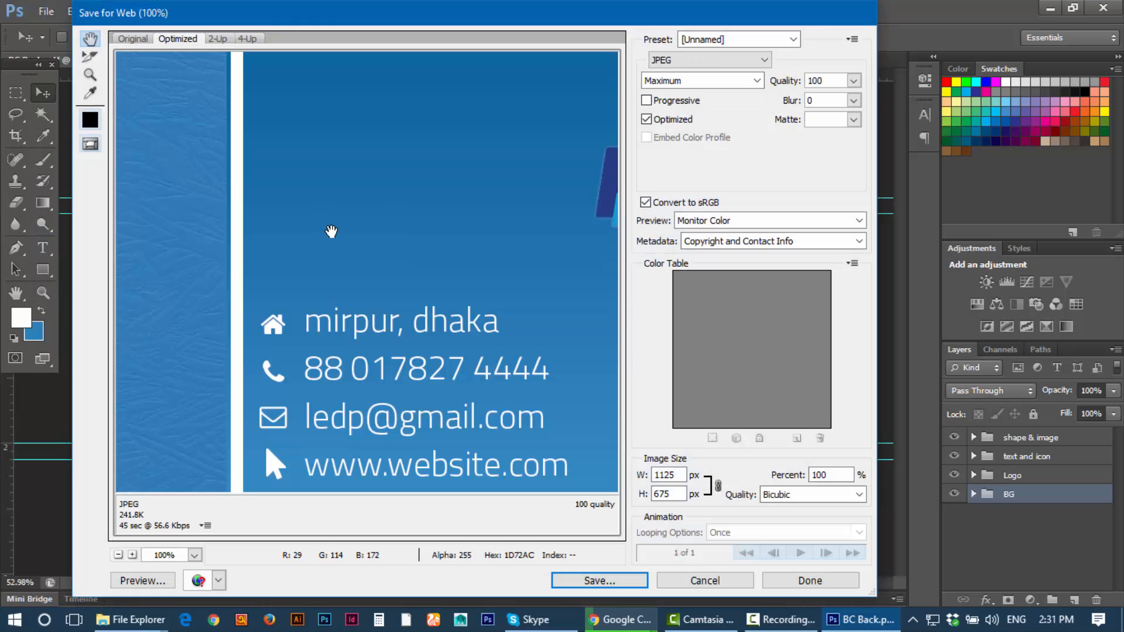
left_click(335, 233, "alt")
left_click(336, 230, "alt")
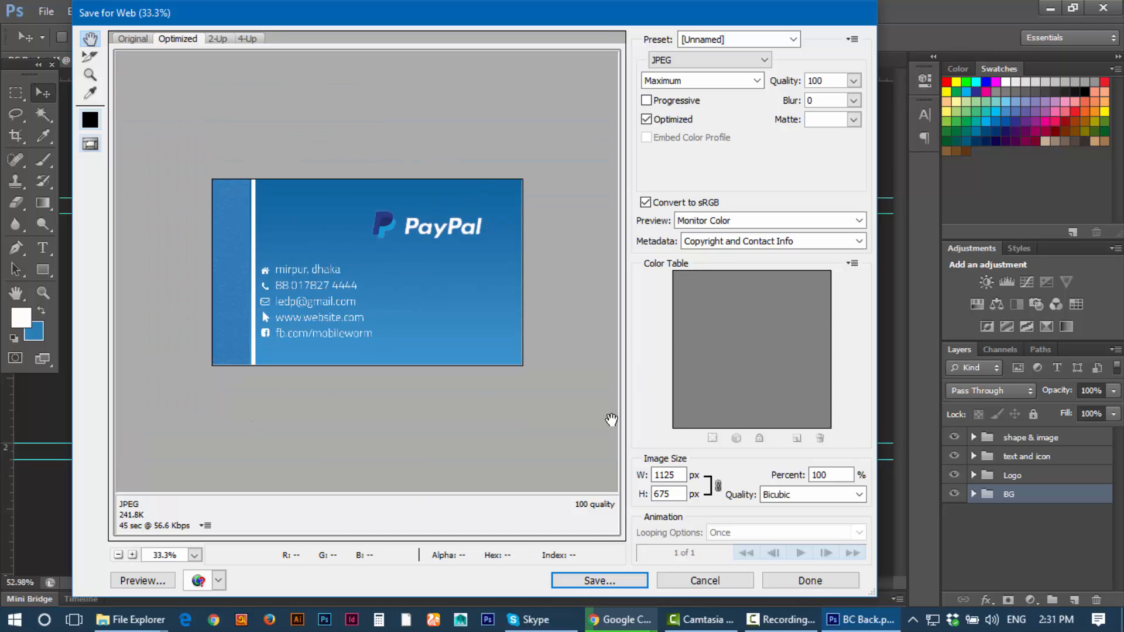
left_click(609, 583)
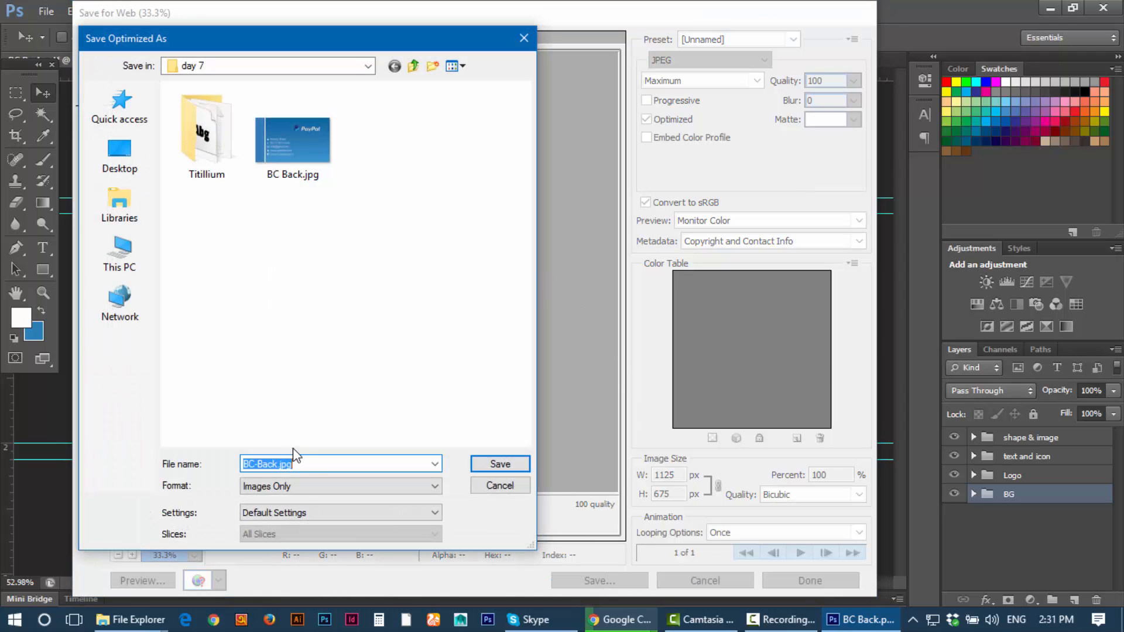
left_click(477, 462)
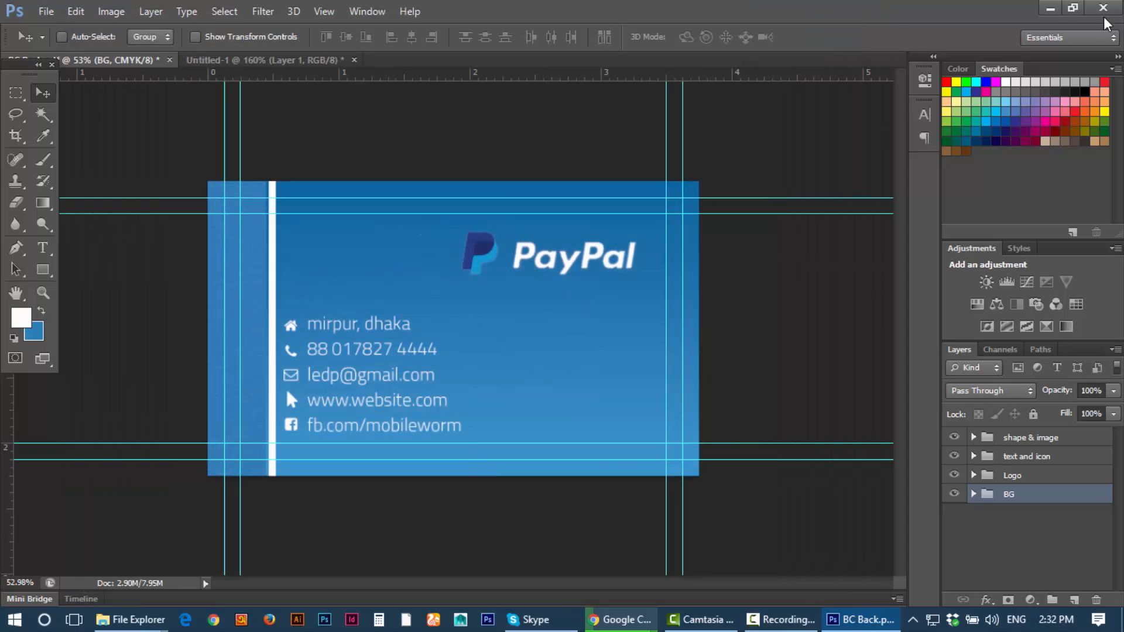
left_click(1051, 8)
left_click(1037, 7)
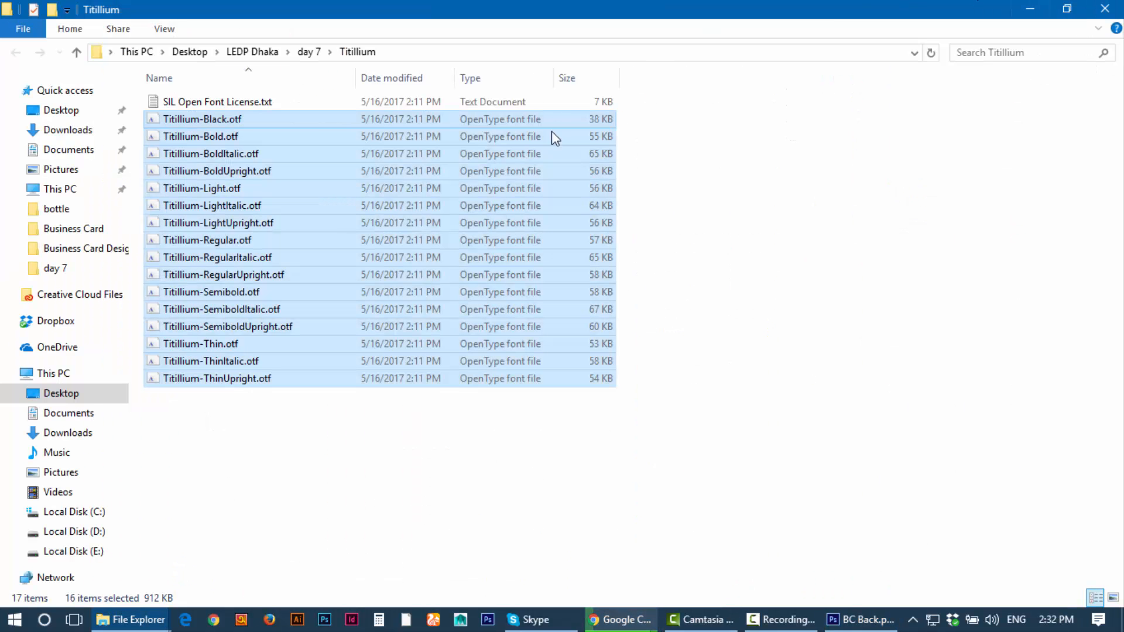
key("BackSpace")
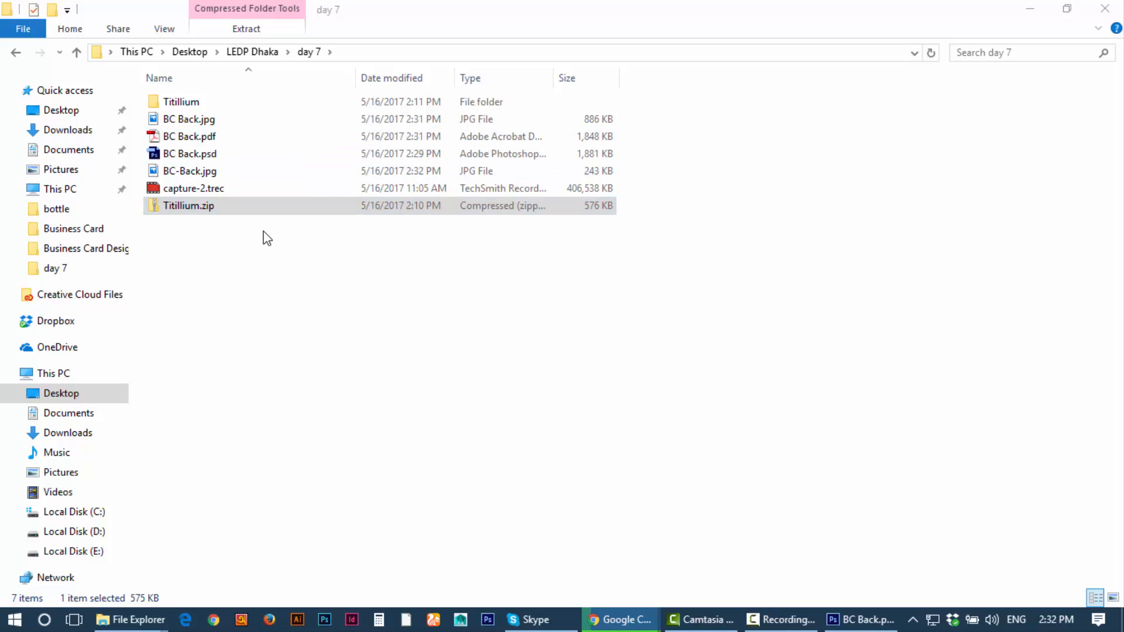
double_click(212, 120)
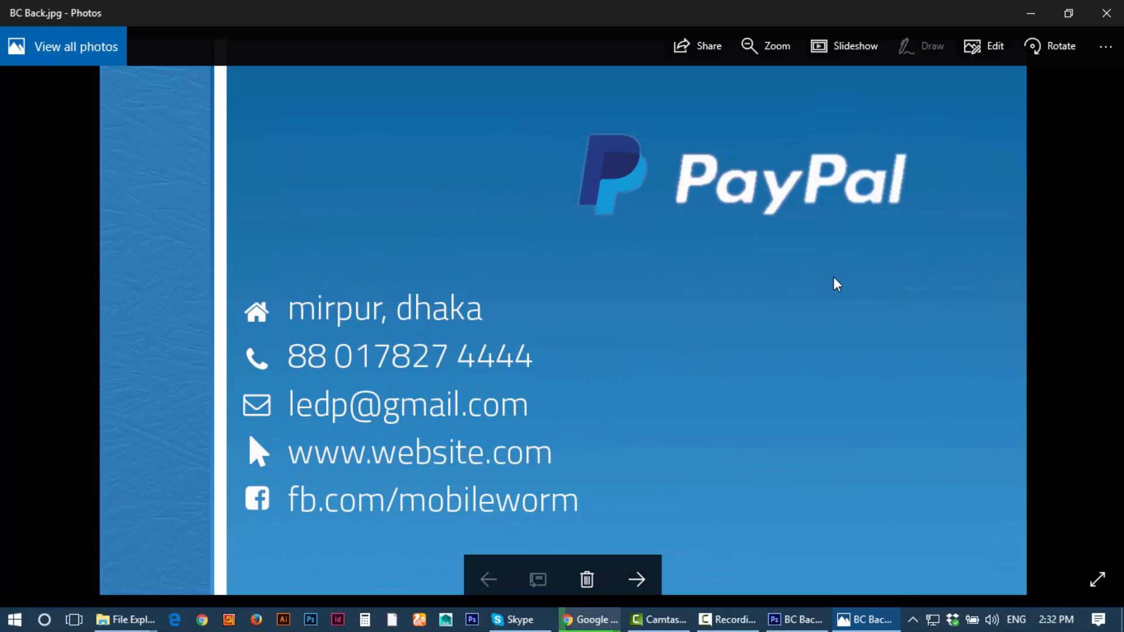
left_click(1098, 13)
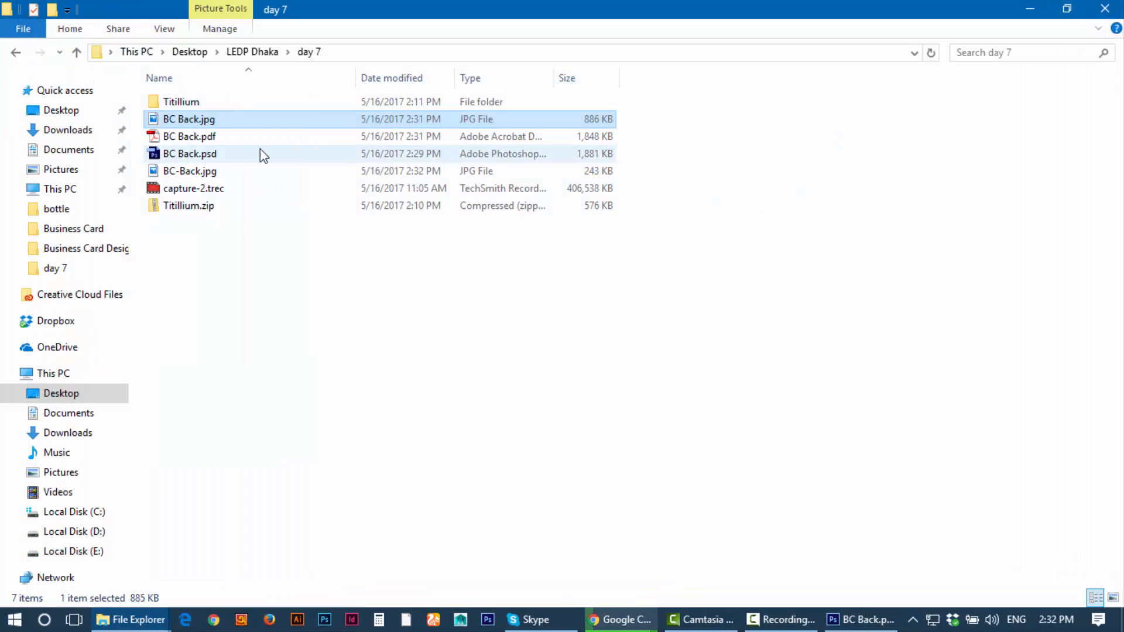
double_click(195, 143)
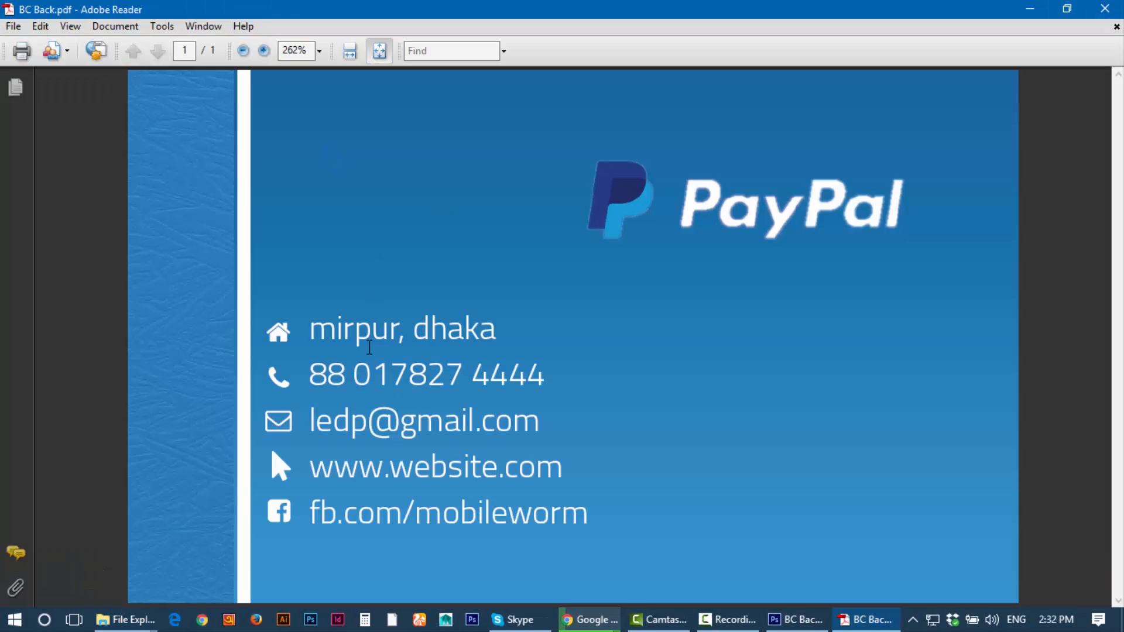
left_click(1105, 8)
left_click(209, 156)
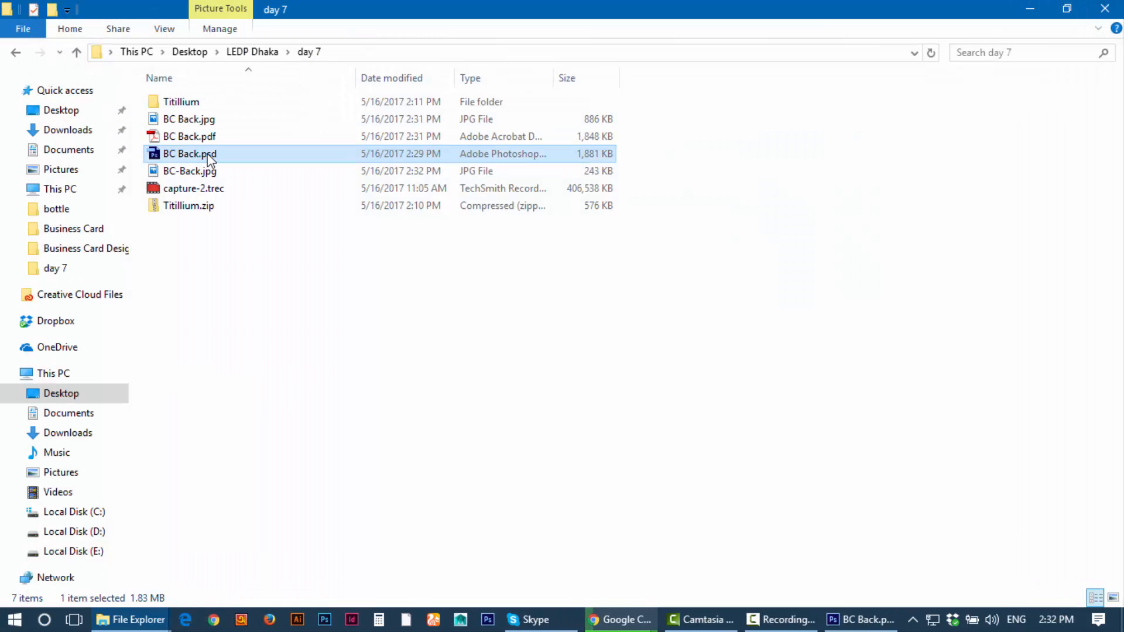
left_click(861, 620)
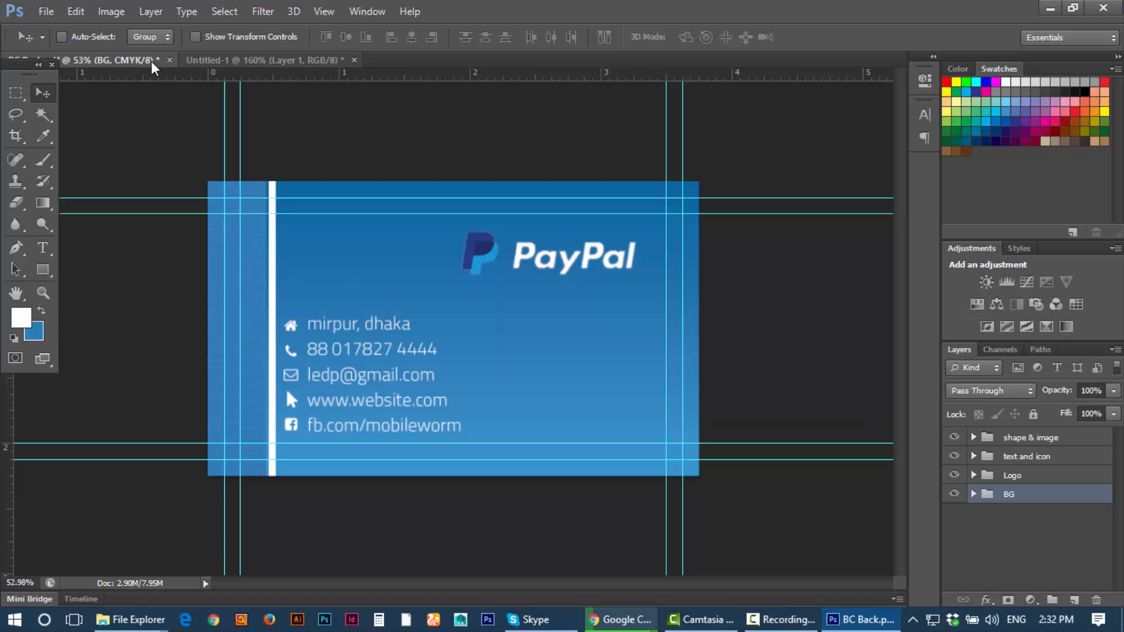
Step: Close the business card and Untitled-1 documents without saving
left_click(170, 60)
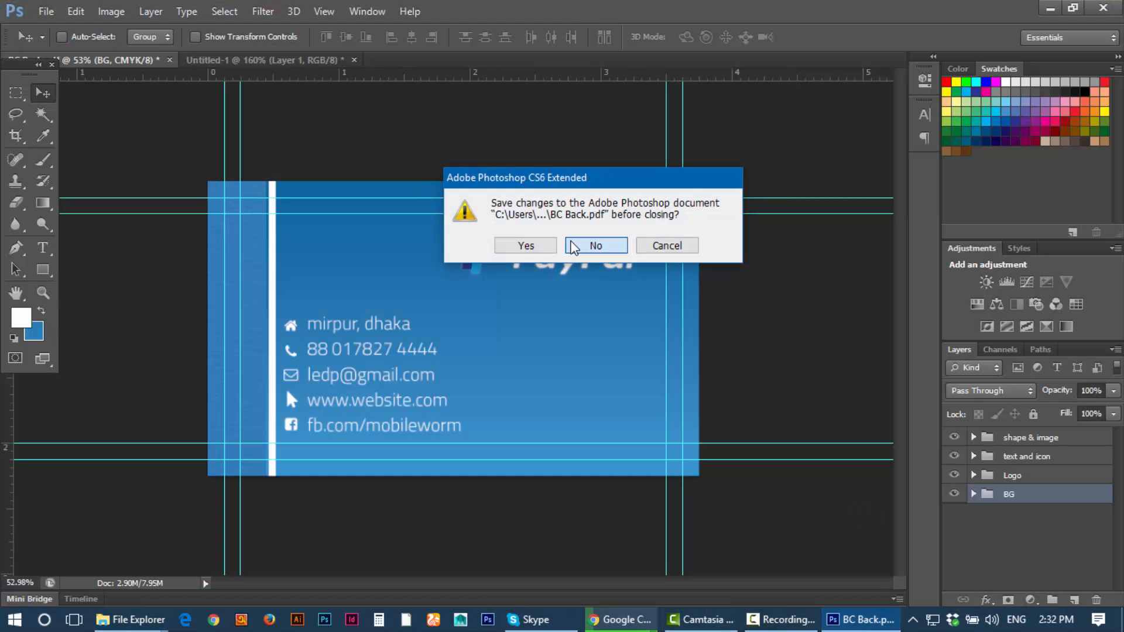
left_click(574, 246)
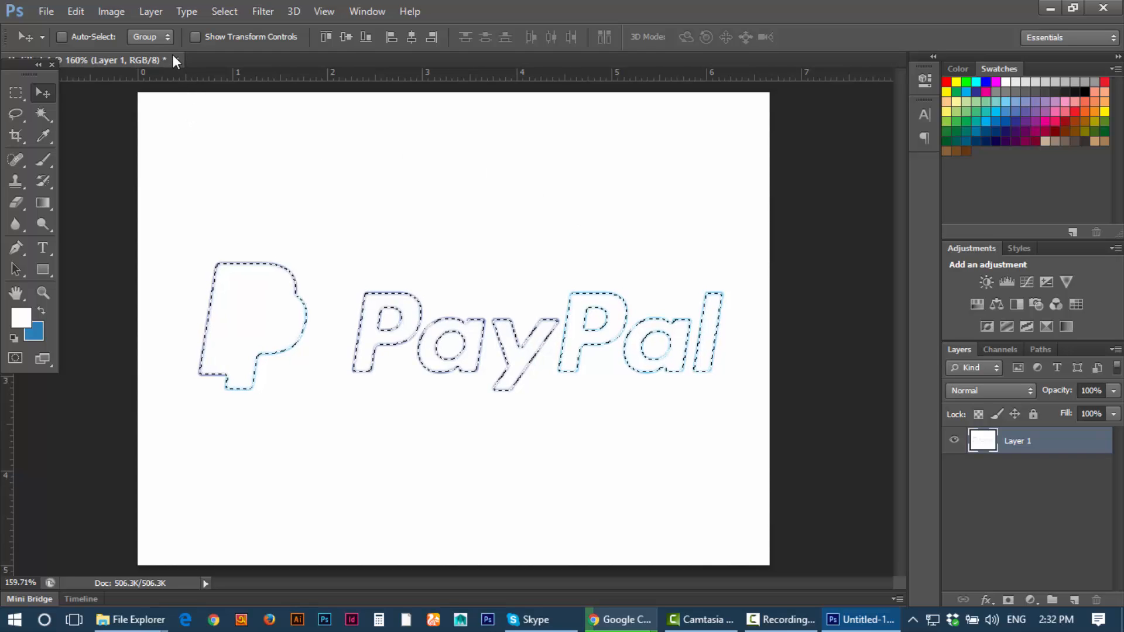
key("ctrl+w")
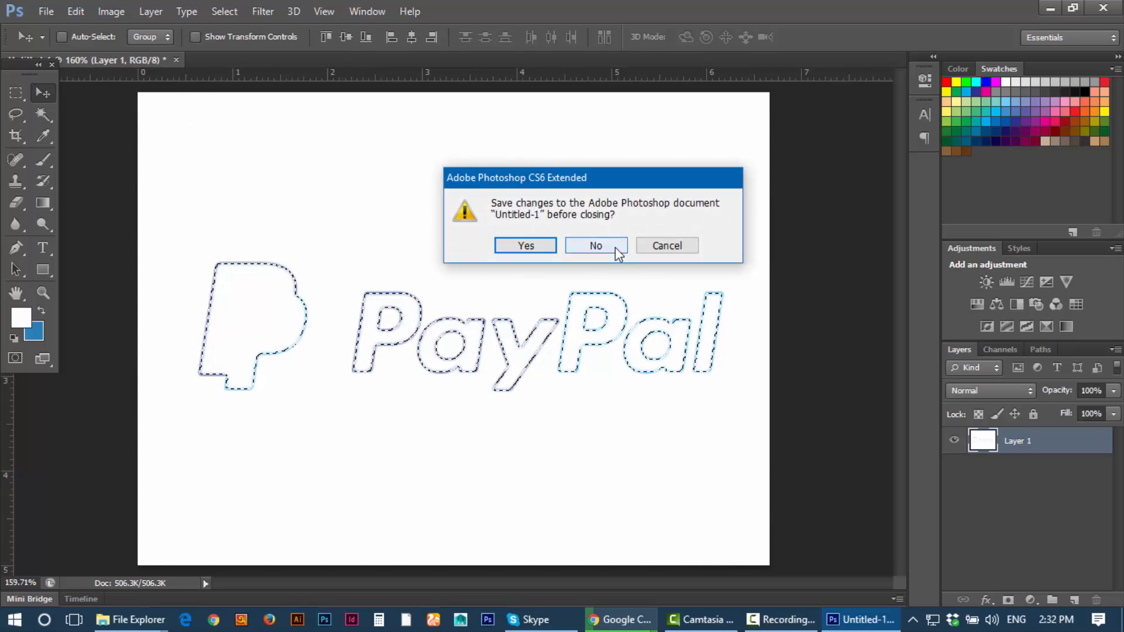
left_click(585, 246)
Step: Reopen BC Back.psd and toggle the shape & image and text and icon groups to verify them
left_click(1051, 8)
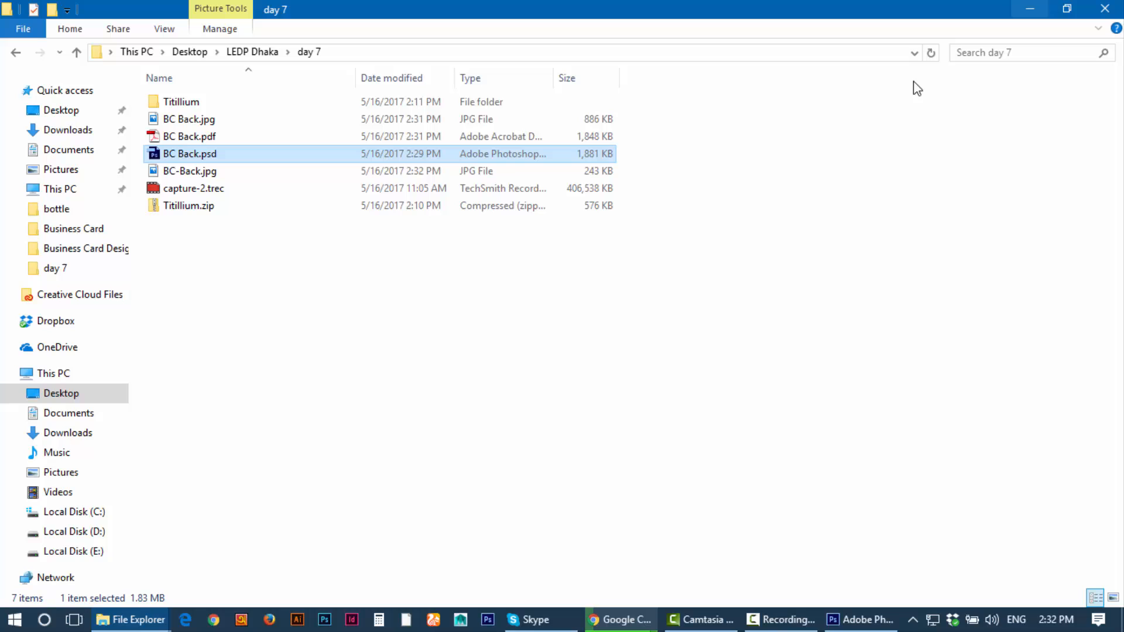
double_click(184, 153)
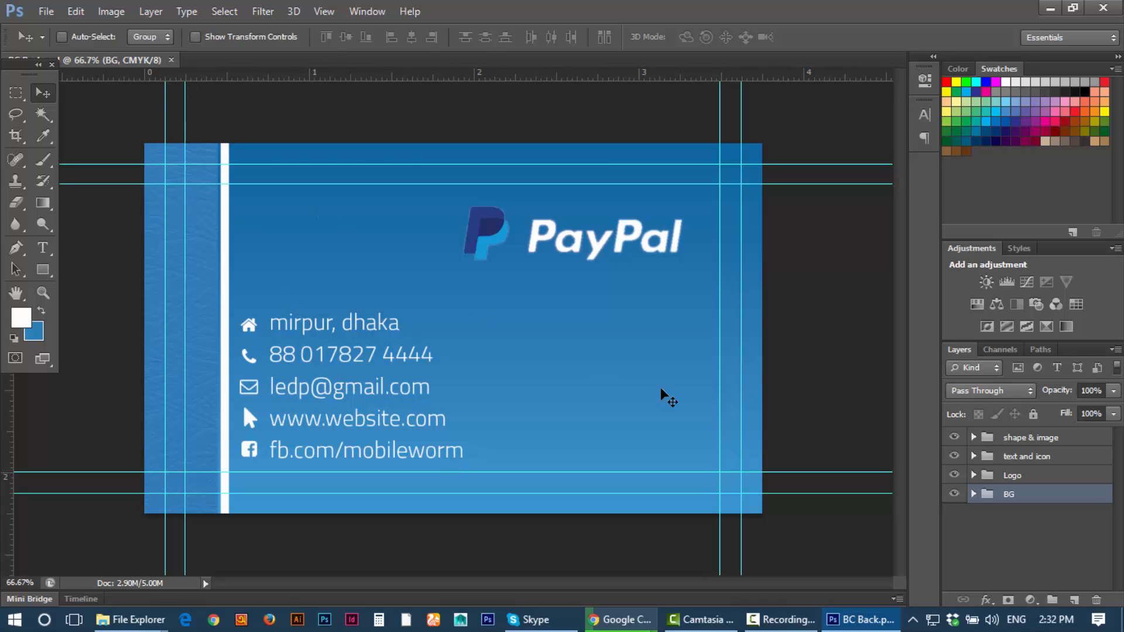
left_click(954, 437)
left_click(955, 437)
left_click(955, 456)
left_click(955, 456)
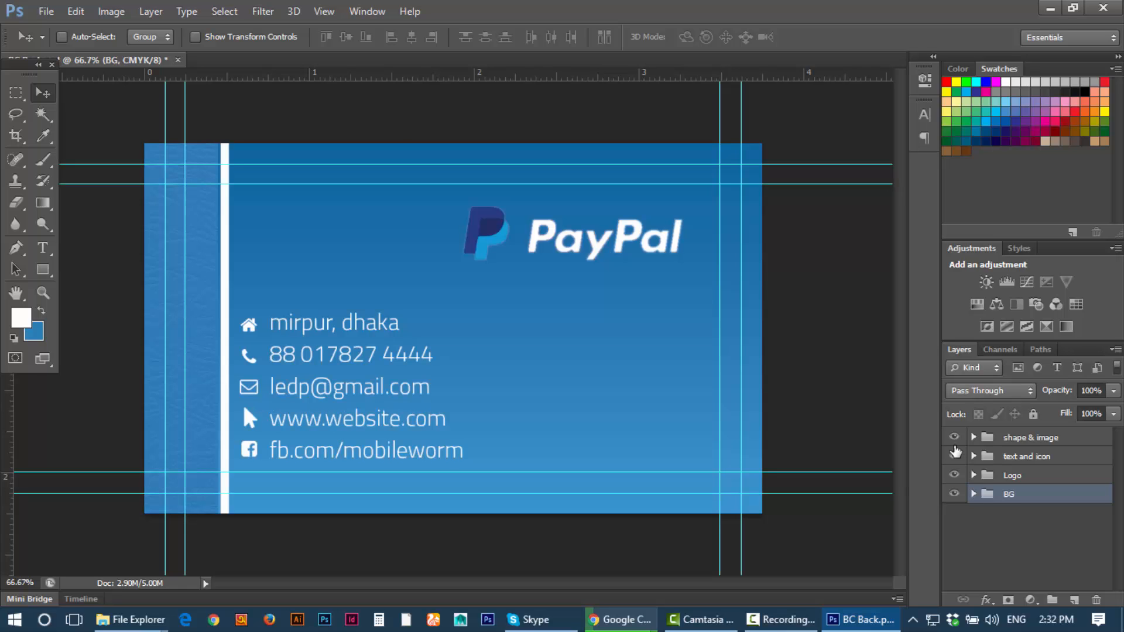
left_click(1051, 8)
double_click(182, 171)
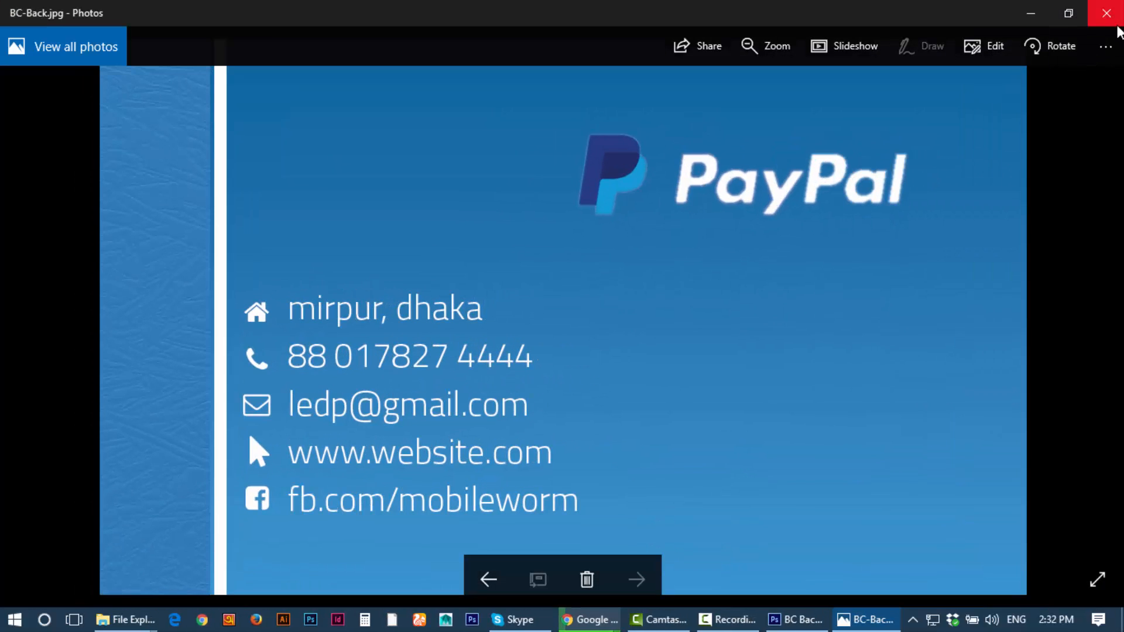
left_click(1105, 13)
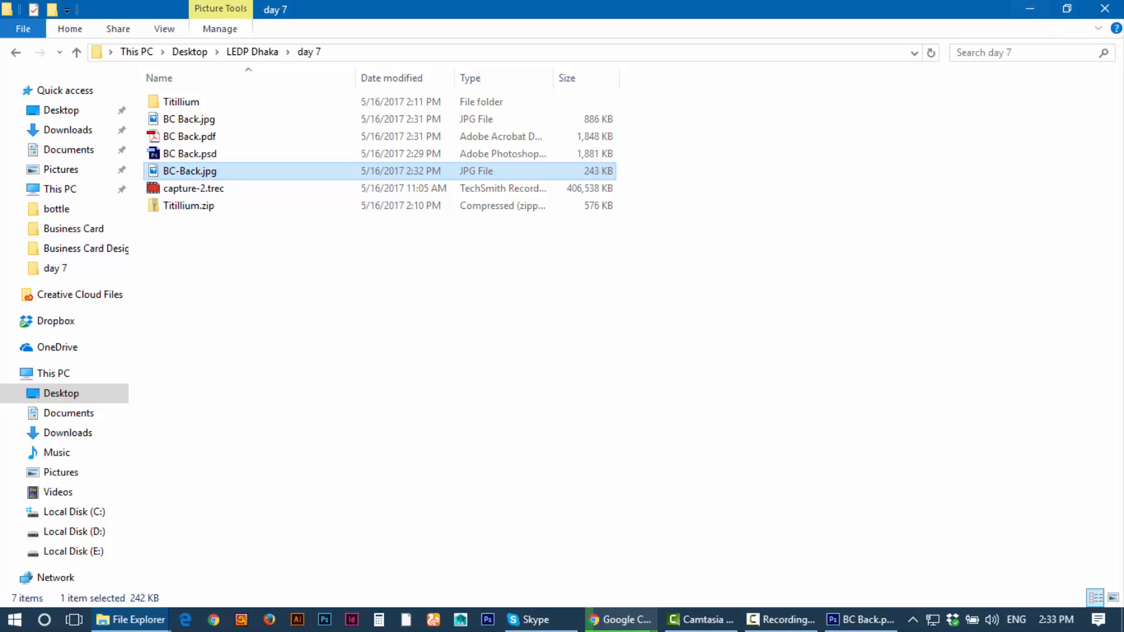
left_click(781, 618)
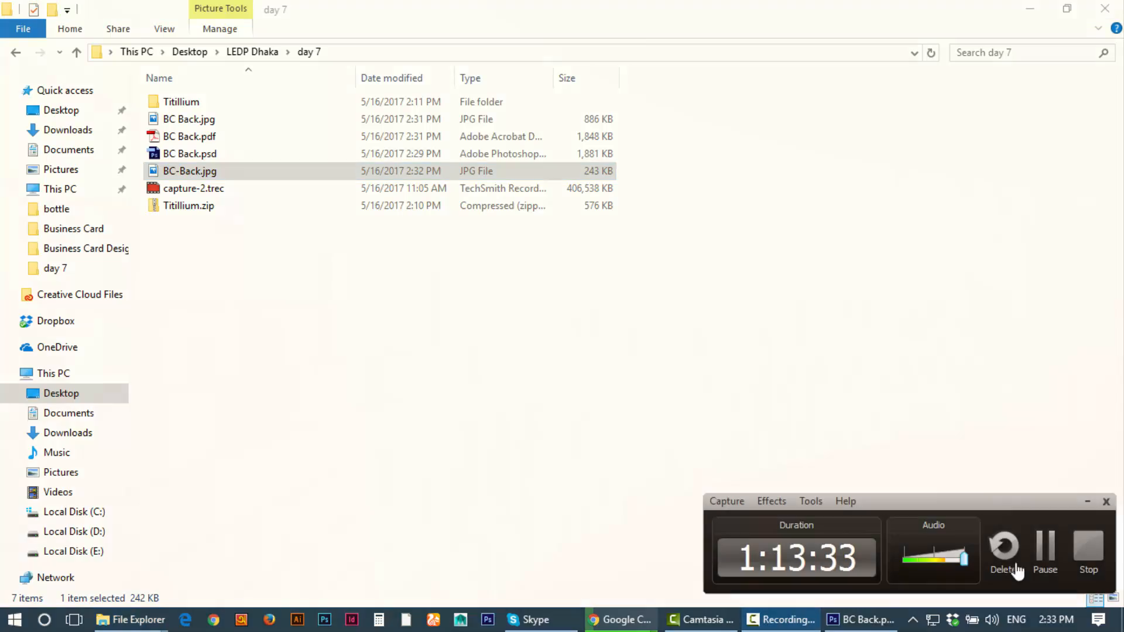